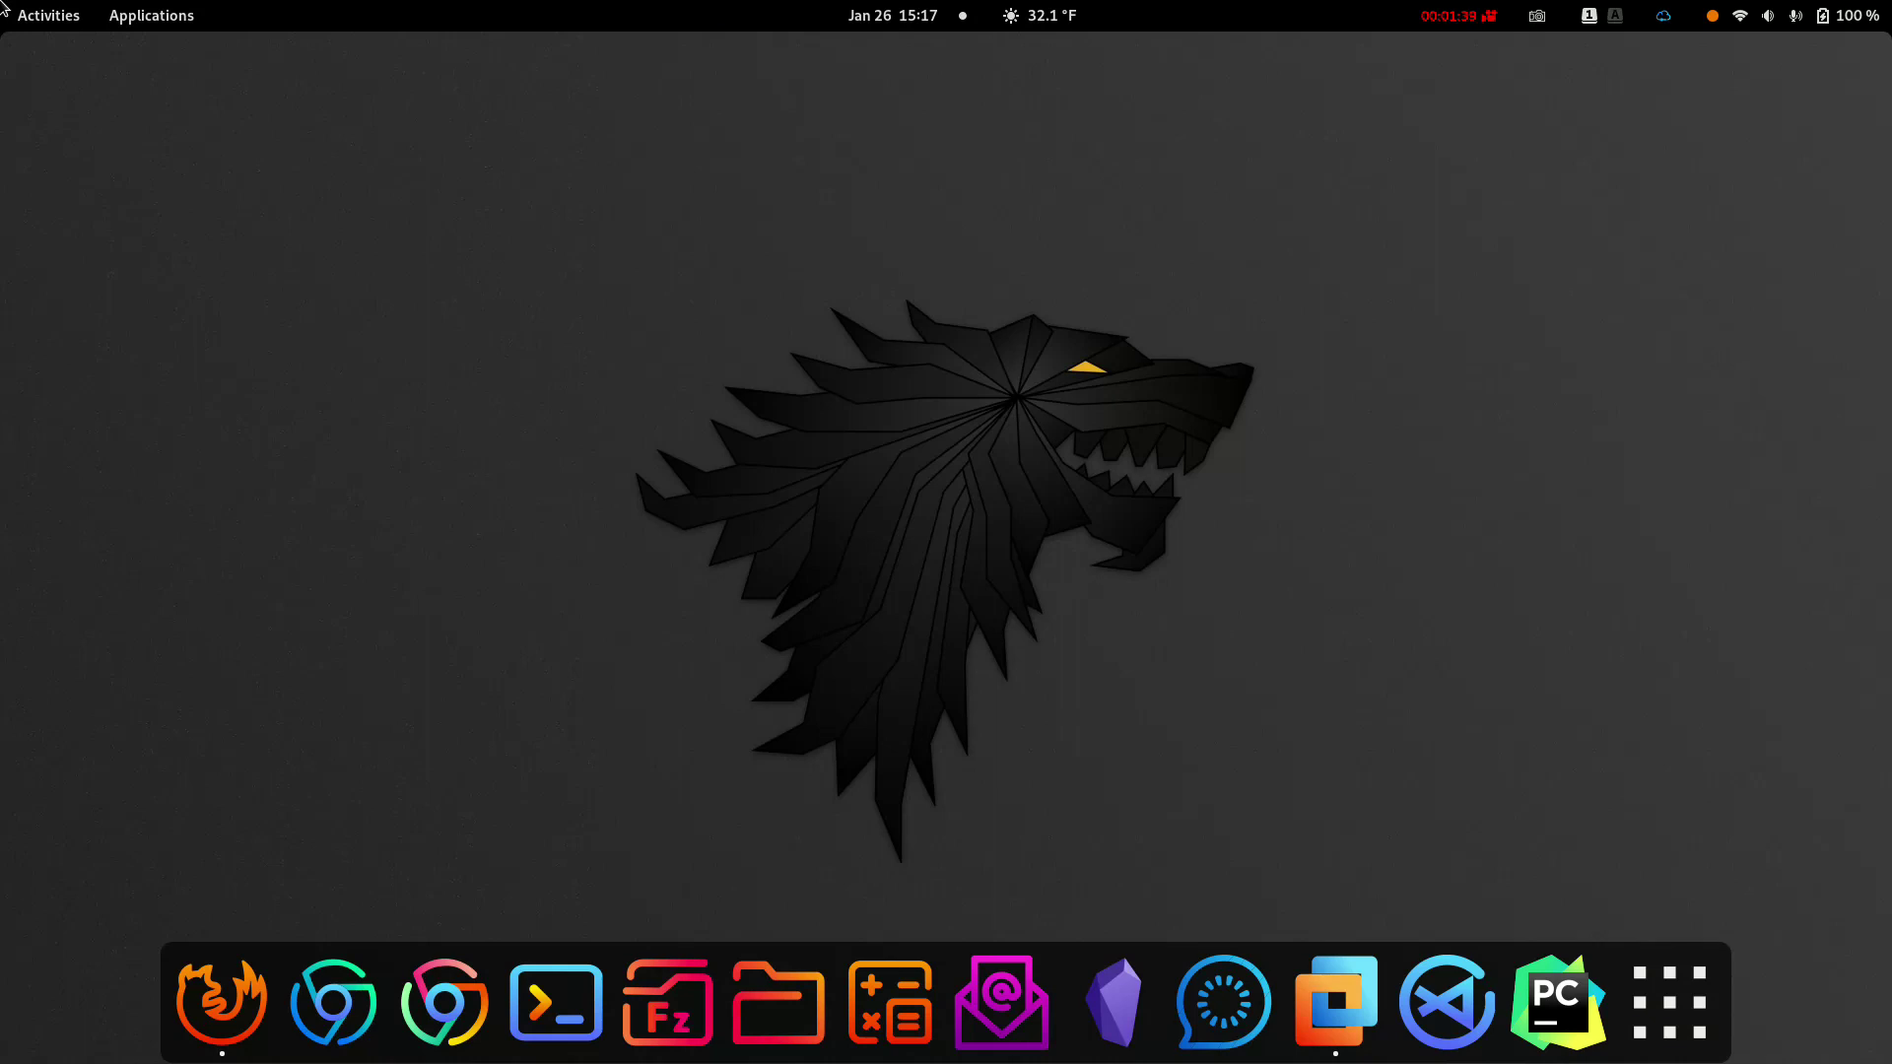
# Open Firefox and search the web for 'windows 11 iso download'
pyautogui.click(221, 1000)
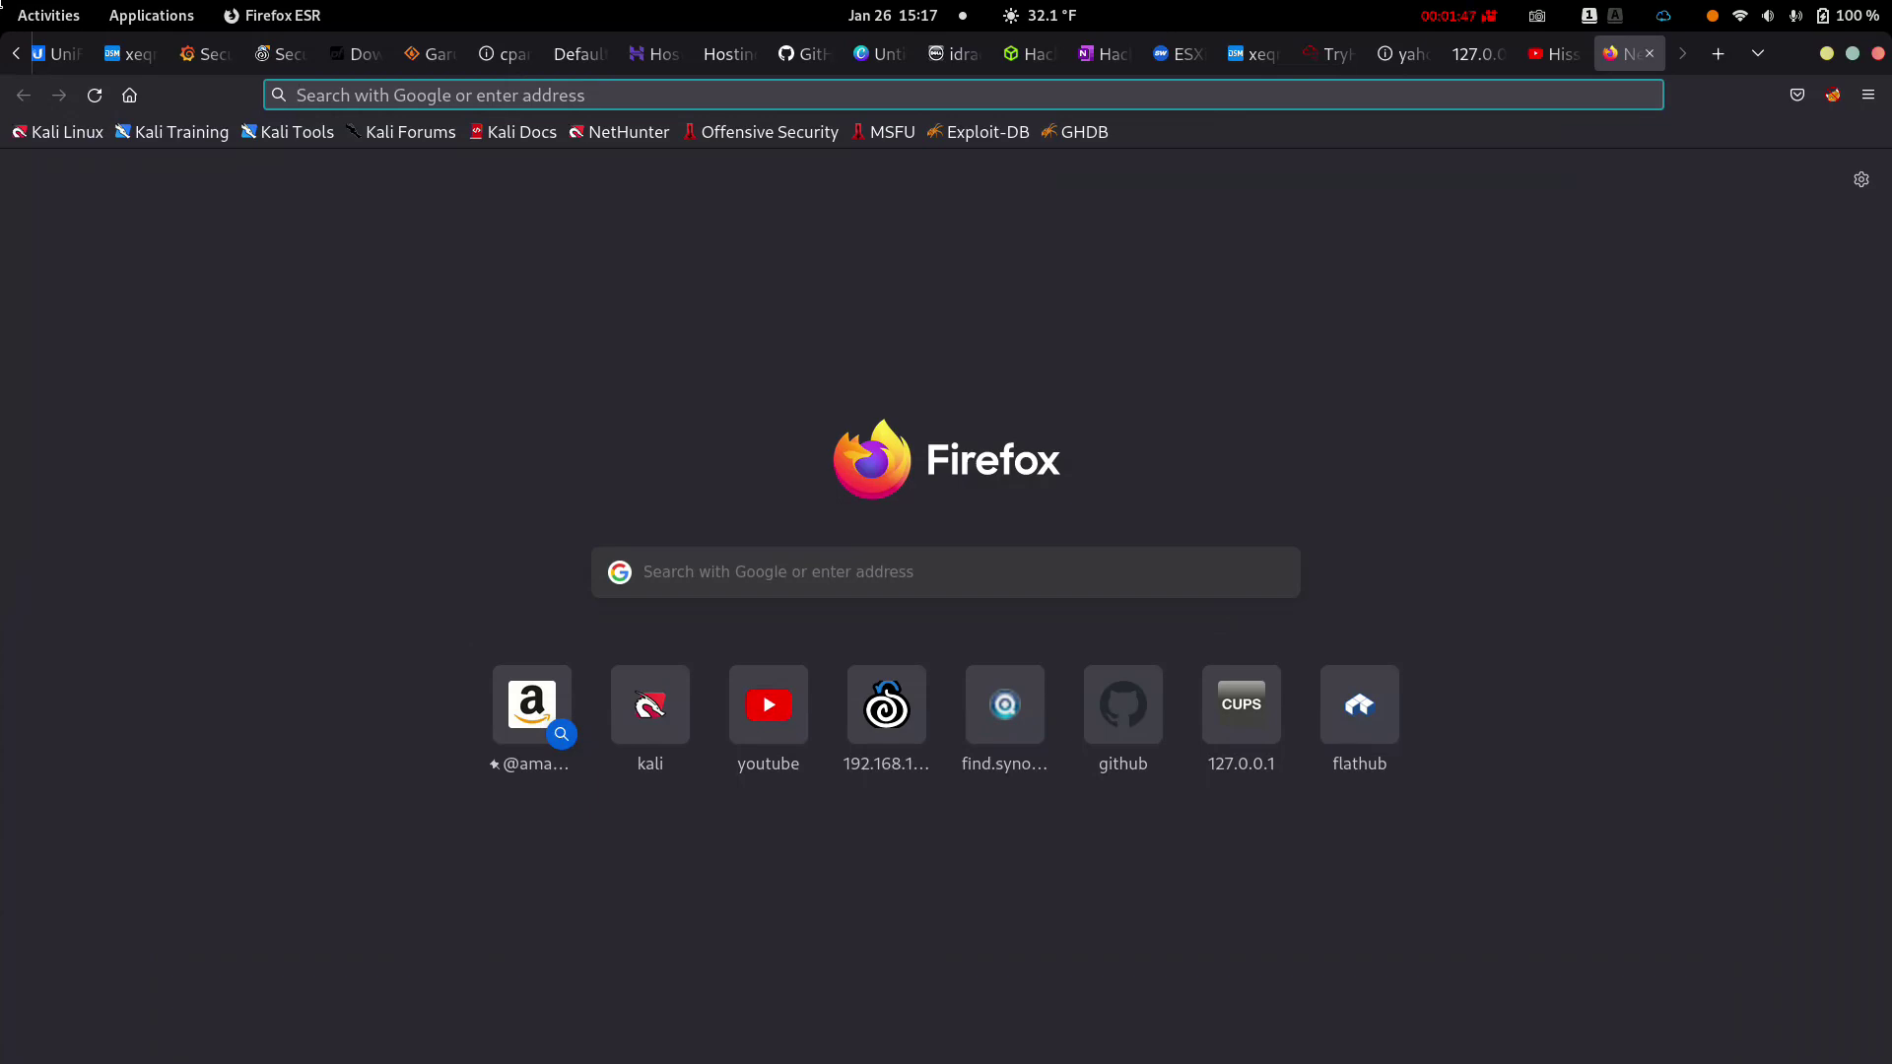
pyautogui.write('window')
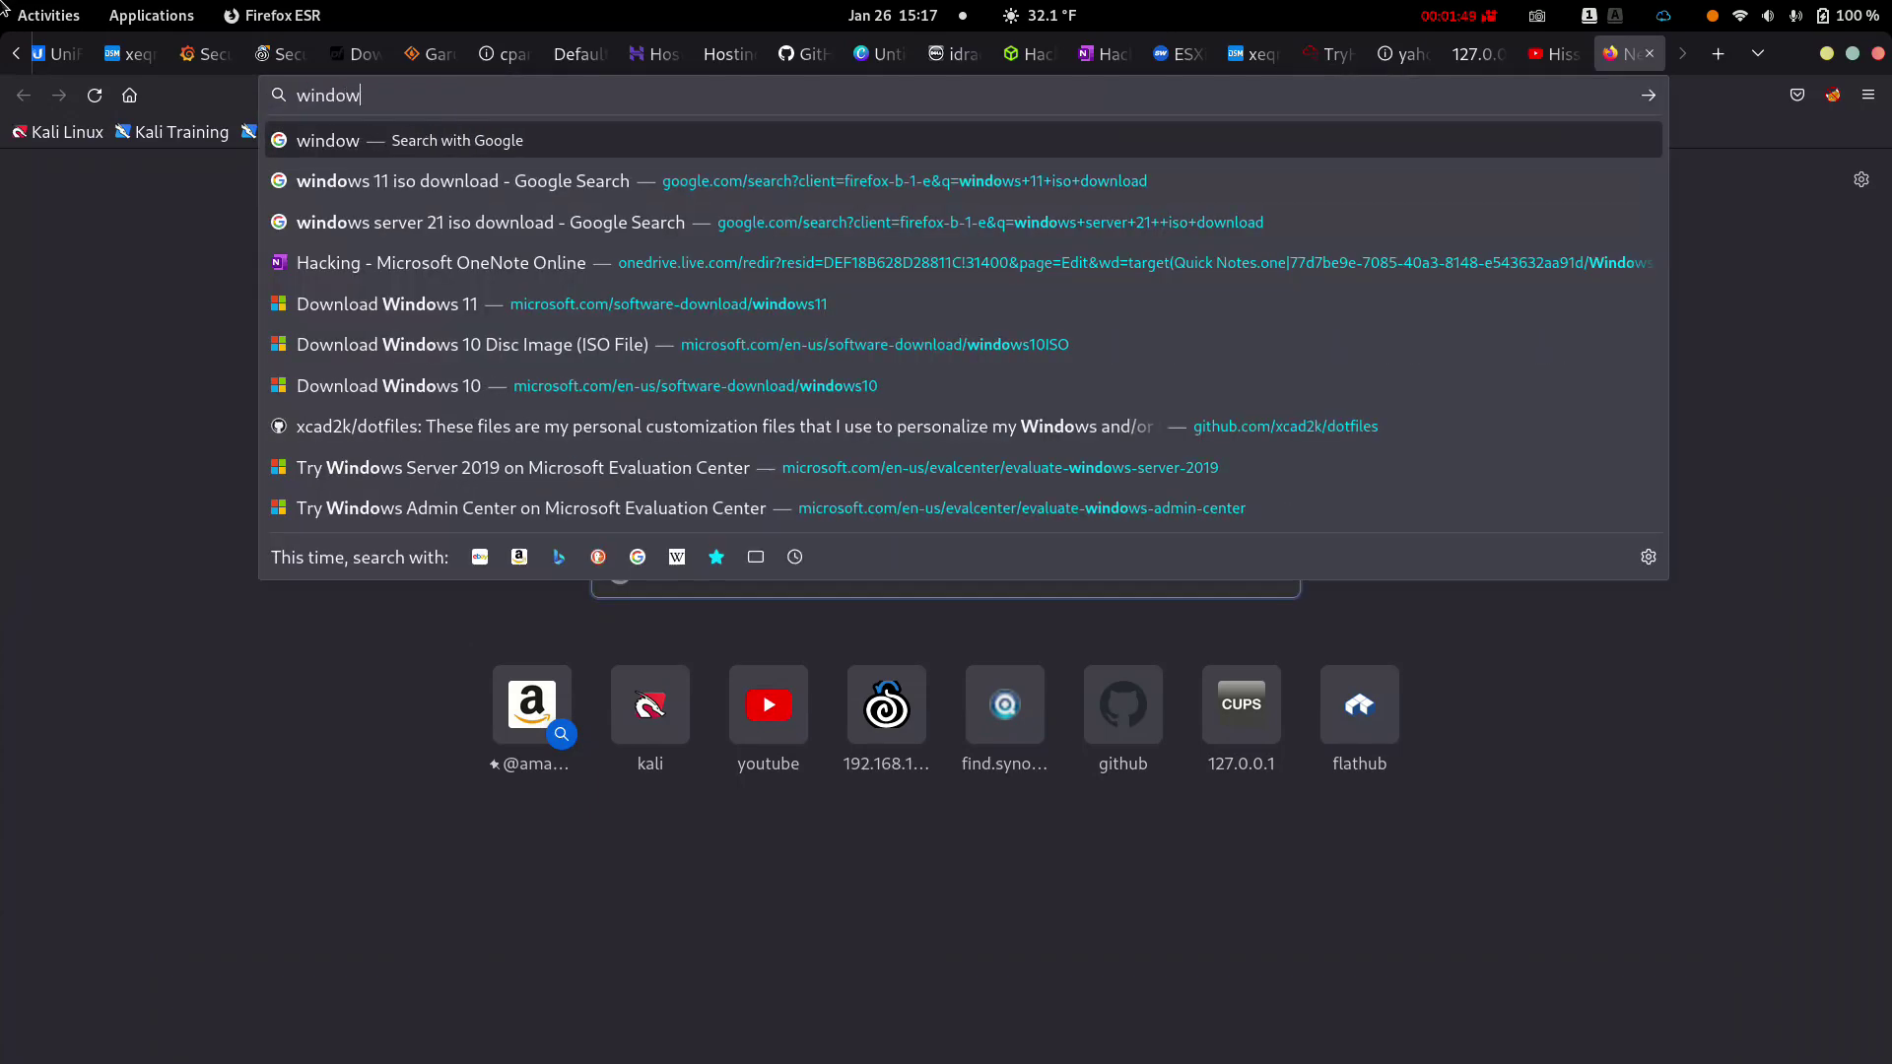
pyautogui.write('s 11 ')
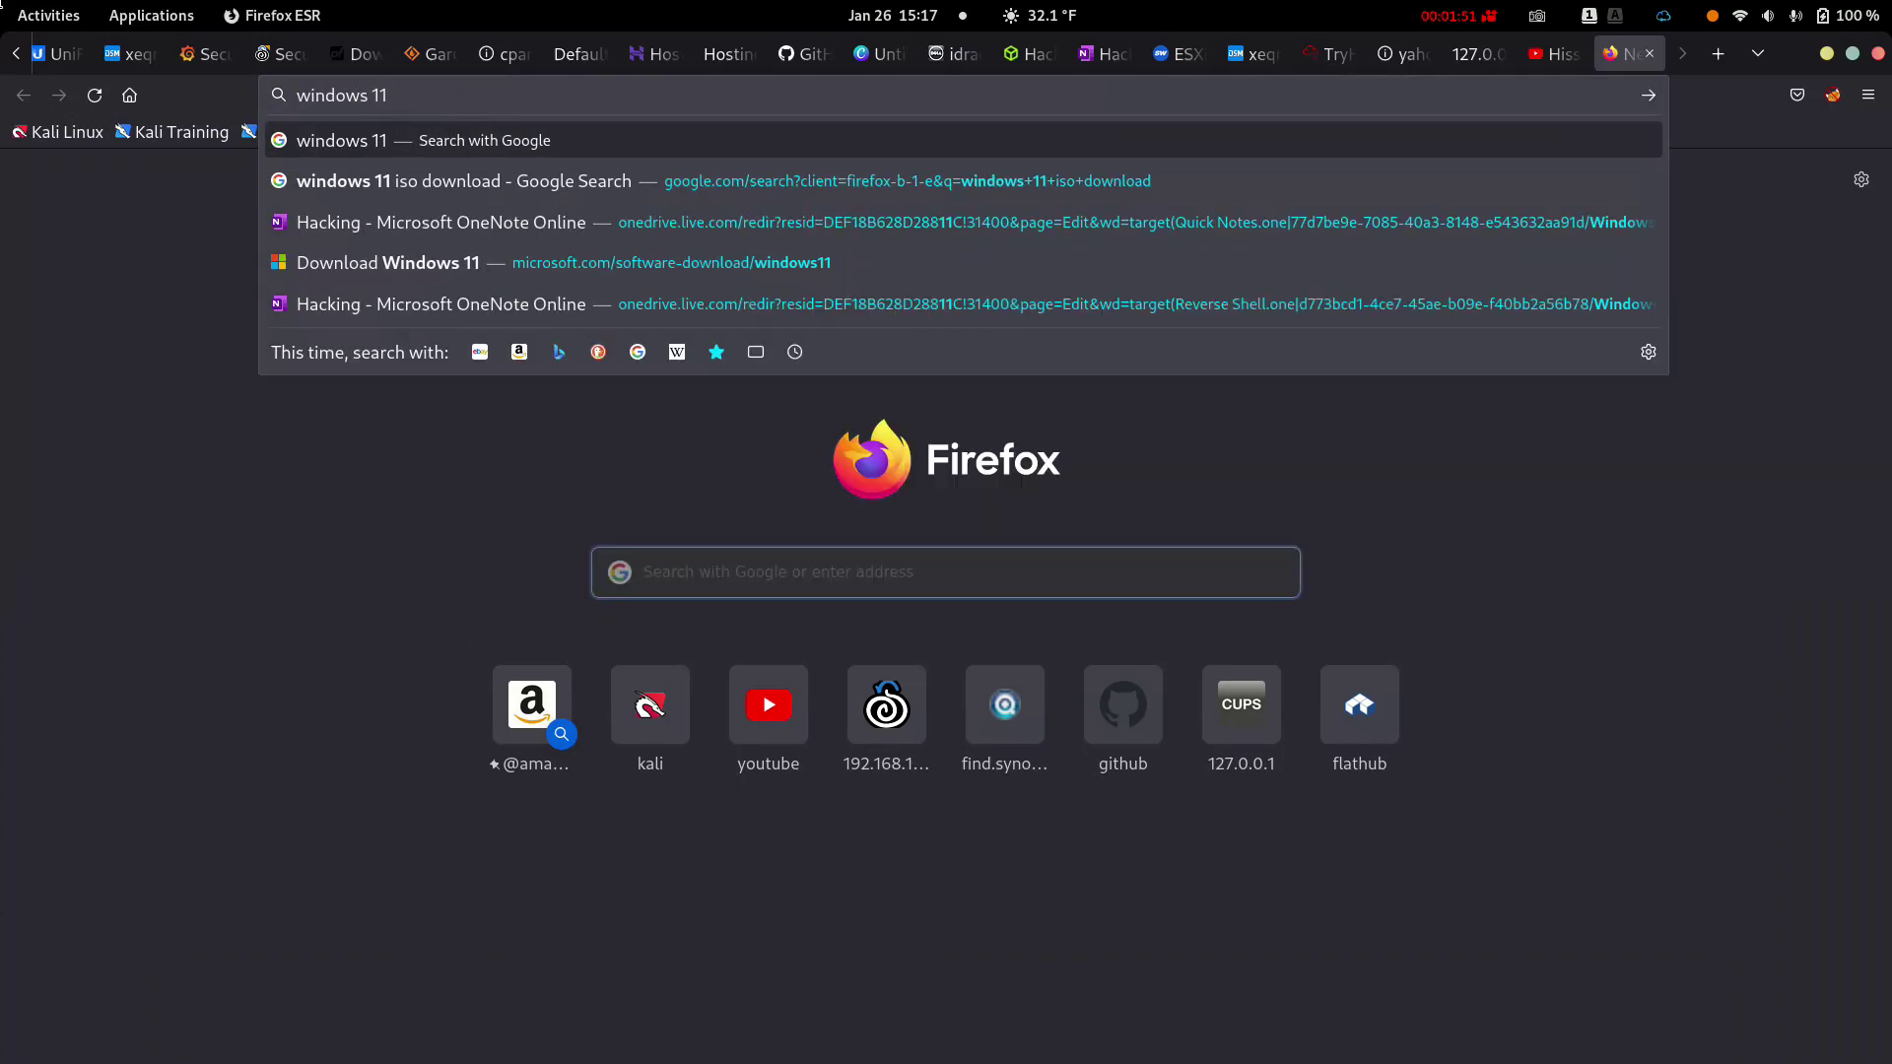
pyautogui.write('i')
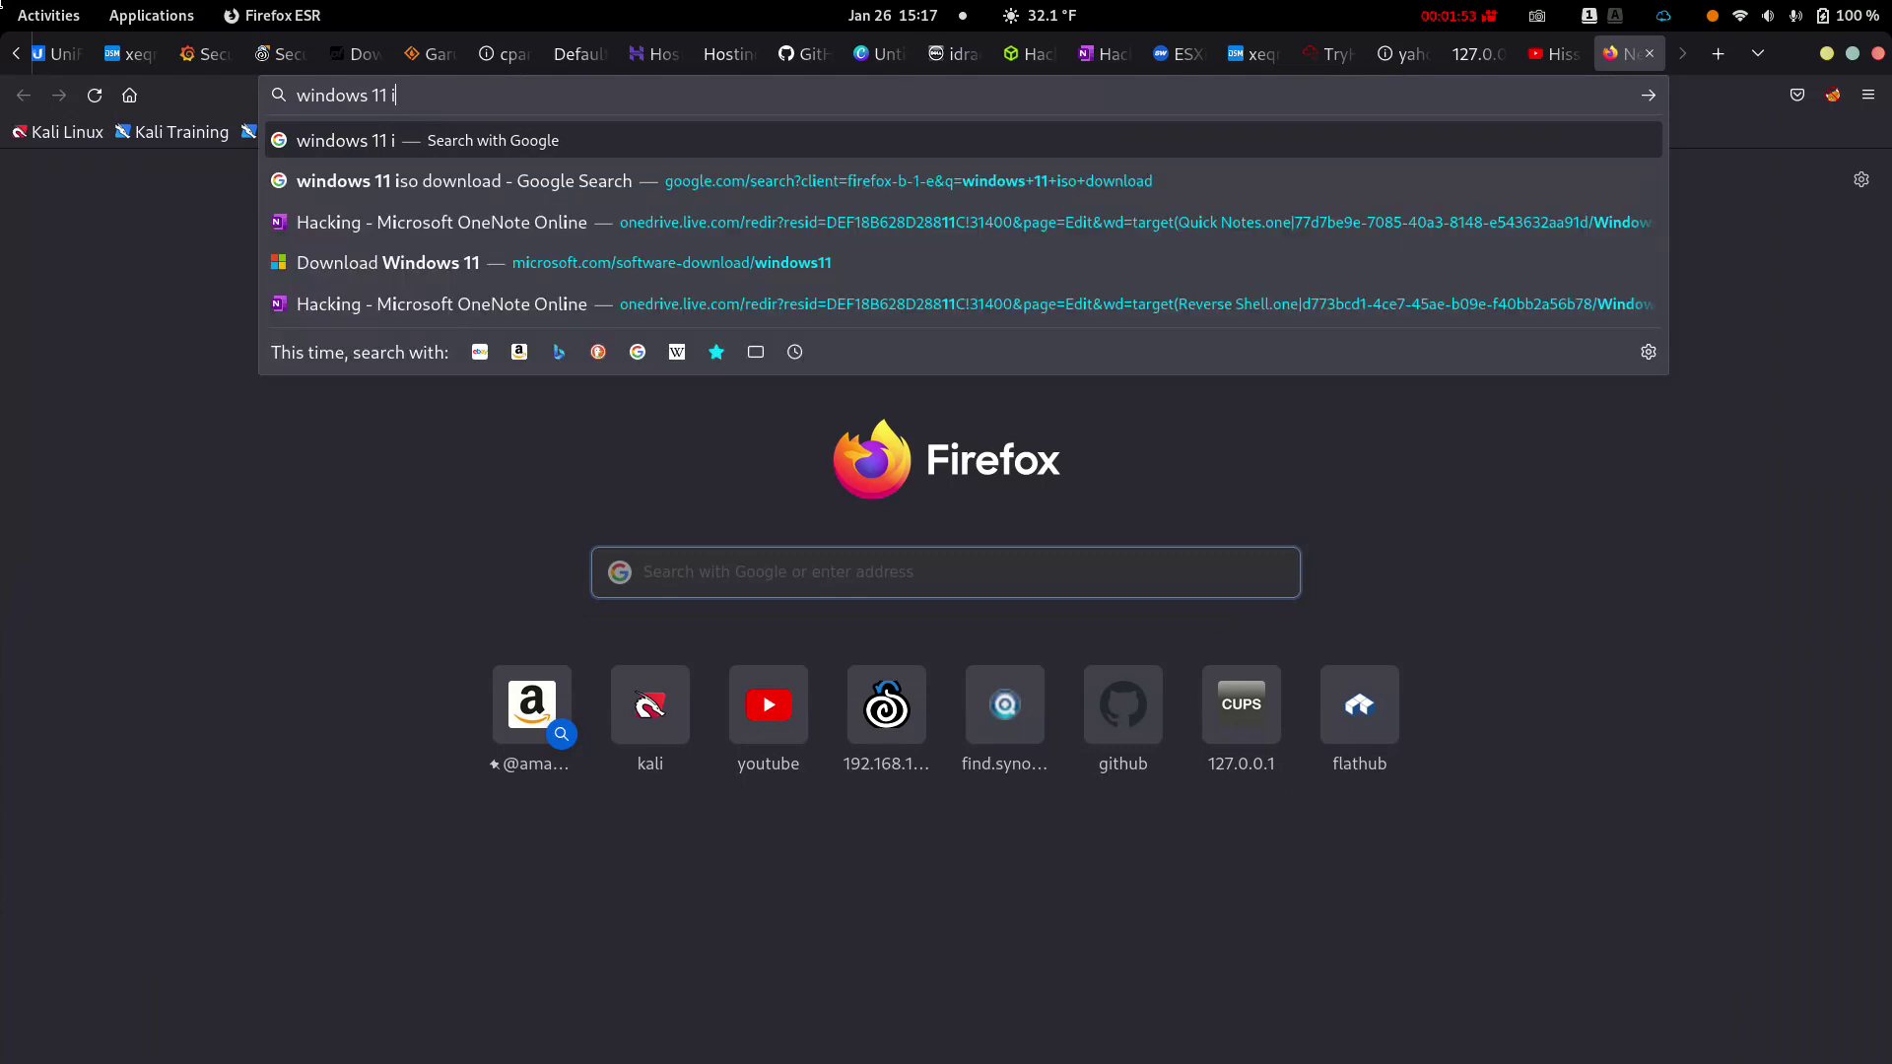
pyautogui.write('so download')
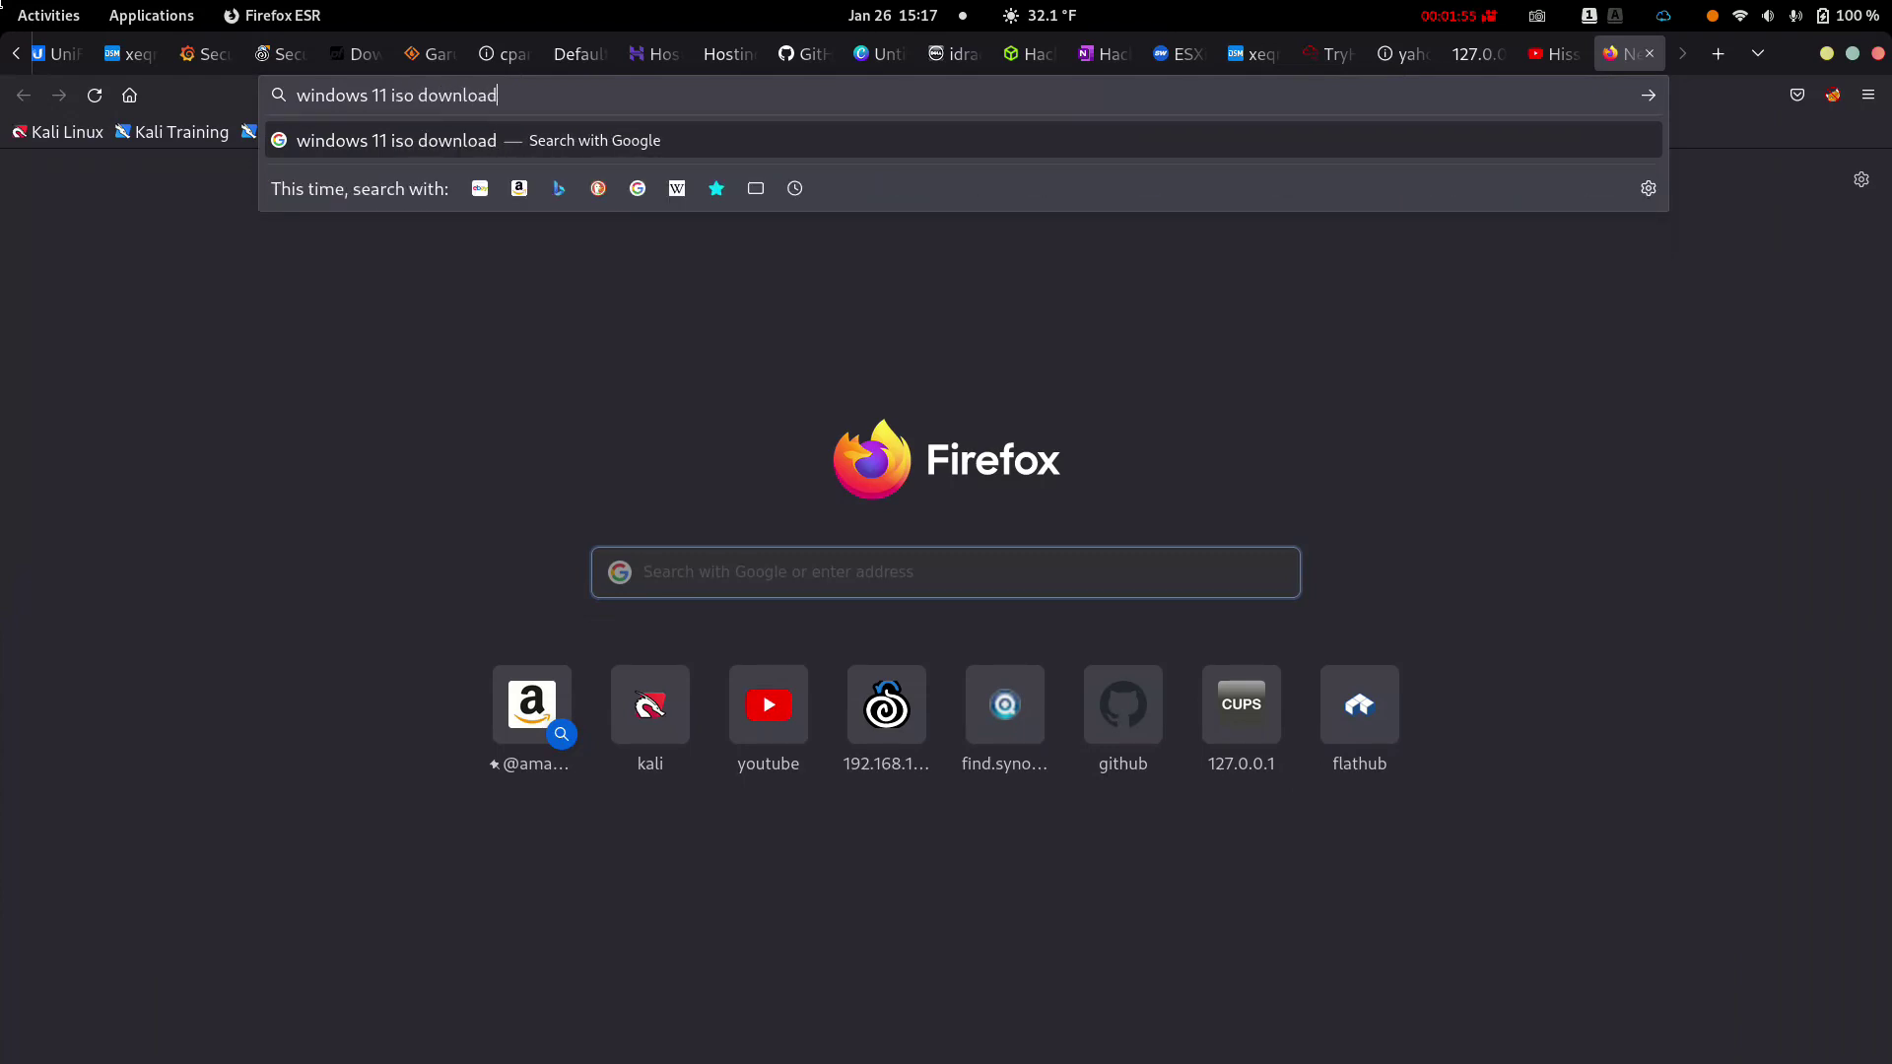
pyautogui.press('Return')
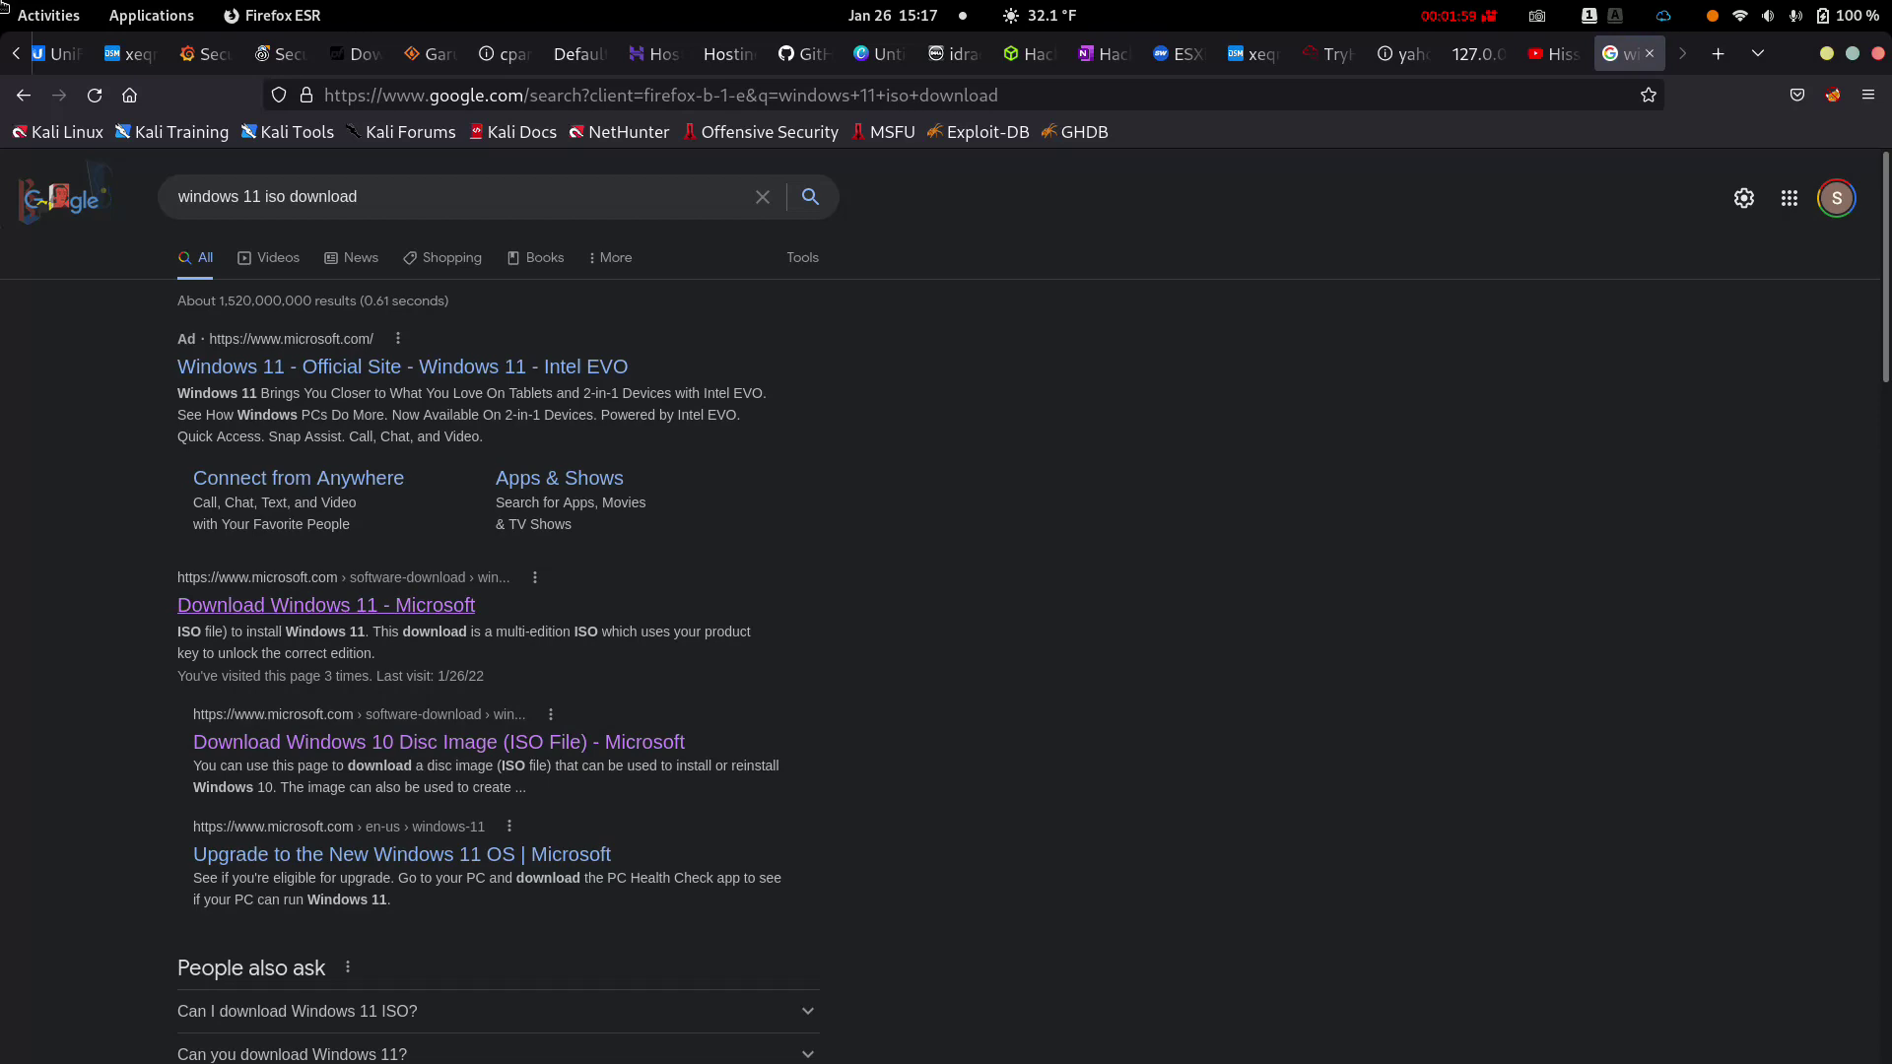
# Open the 'Download Windows 11 - Microsoft' result and scroll to its Disk Image (ISO) section
pyautogui.click(325, 605)
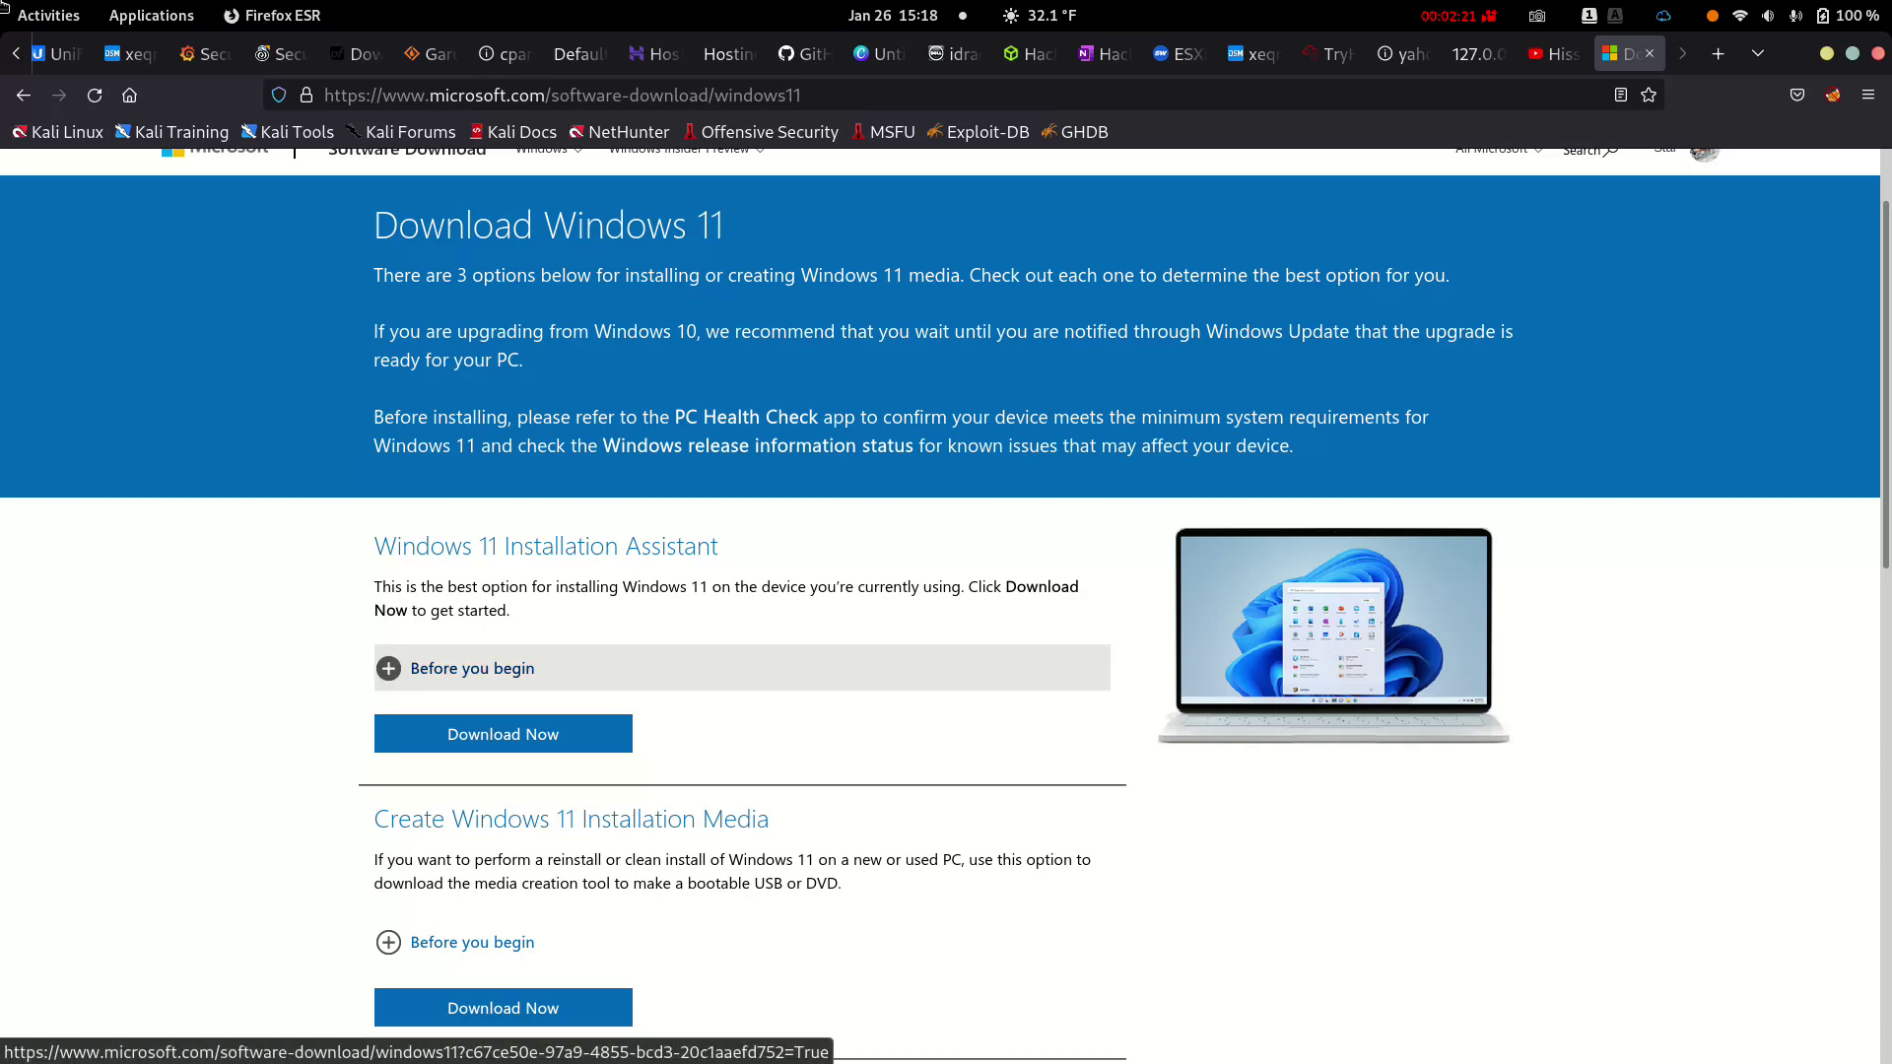
pyautogui.scroll(-5, 749, 668)
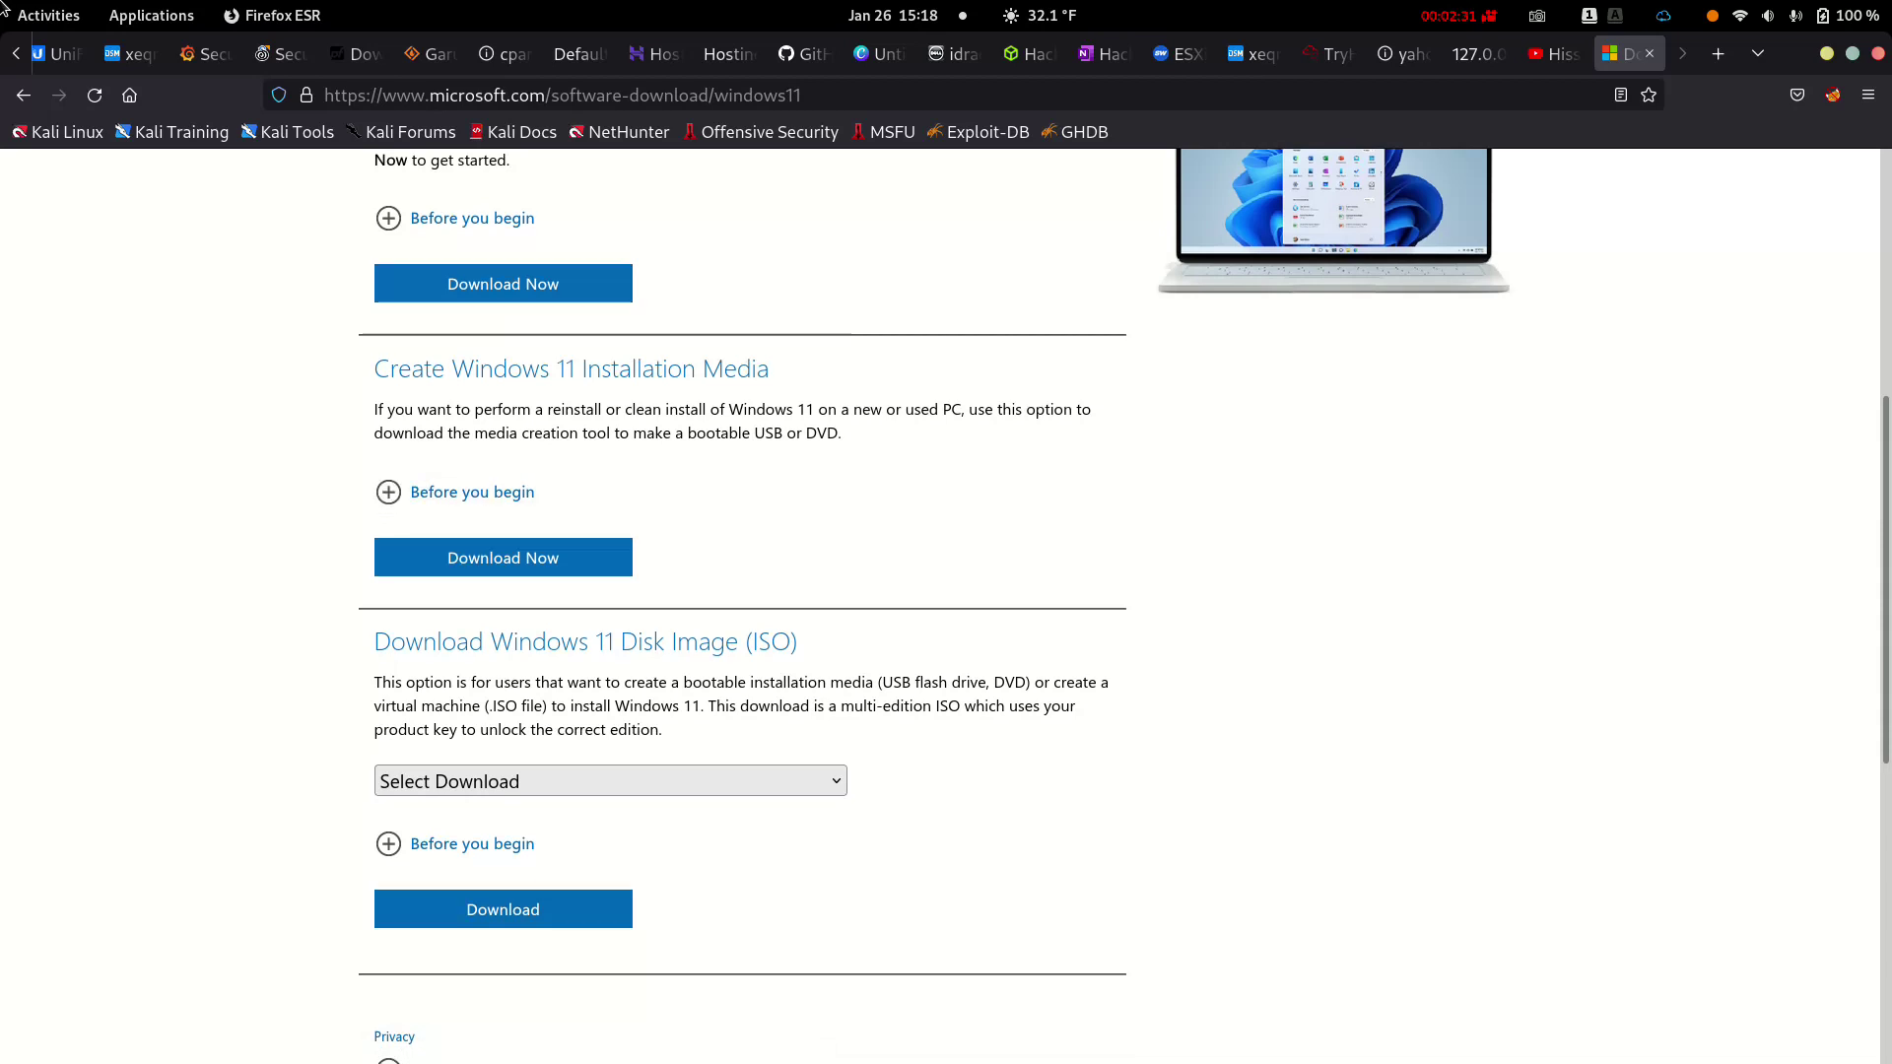
pyautogui.scroll(-3, 463, 507)
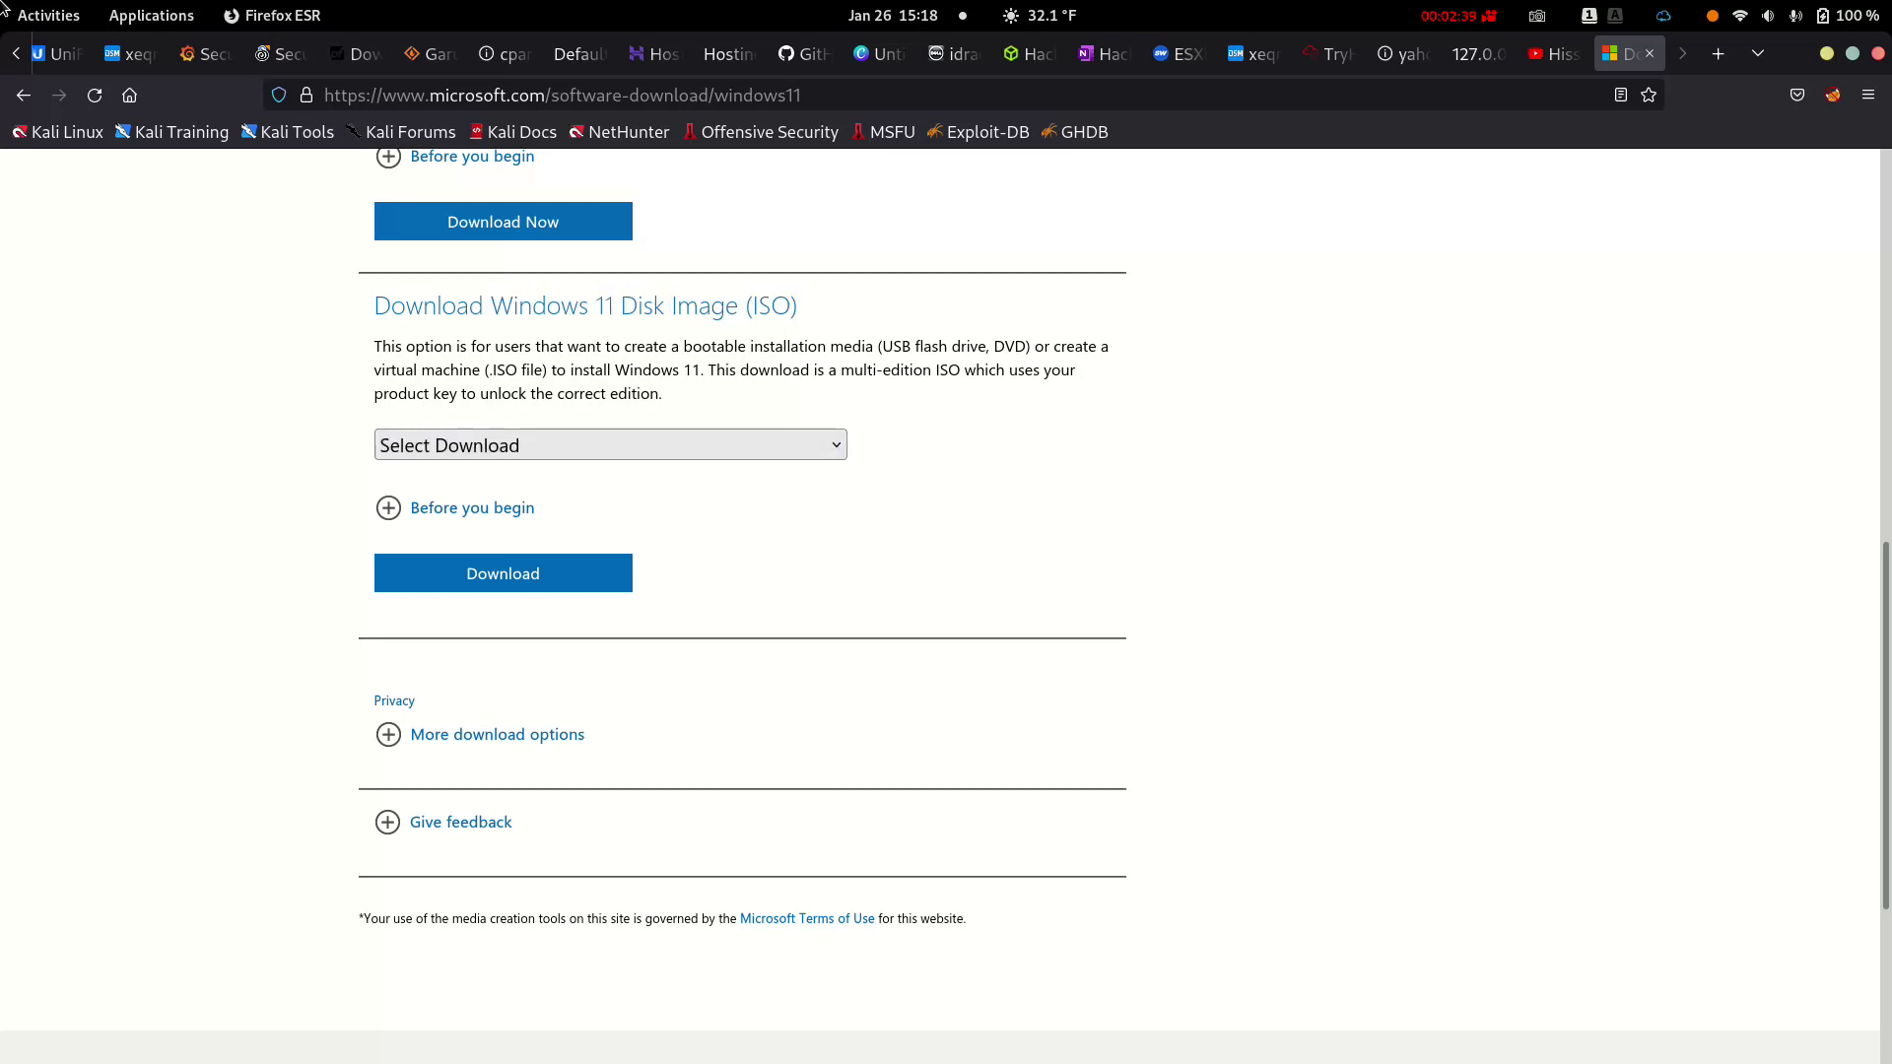
# Select 'Windows 11 (multi-edition ISO)' and request its download
pyautogui.hotkey('alt', 'Down')
pyautogui.press('Down')
pyautogui.press('Return')
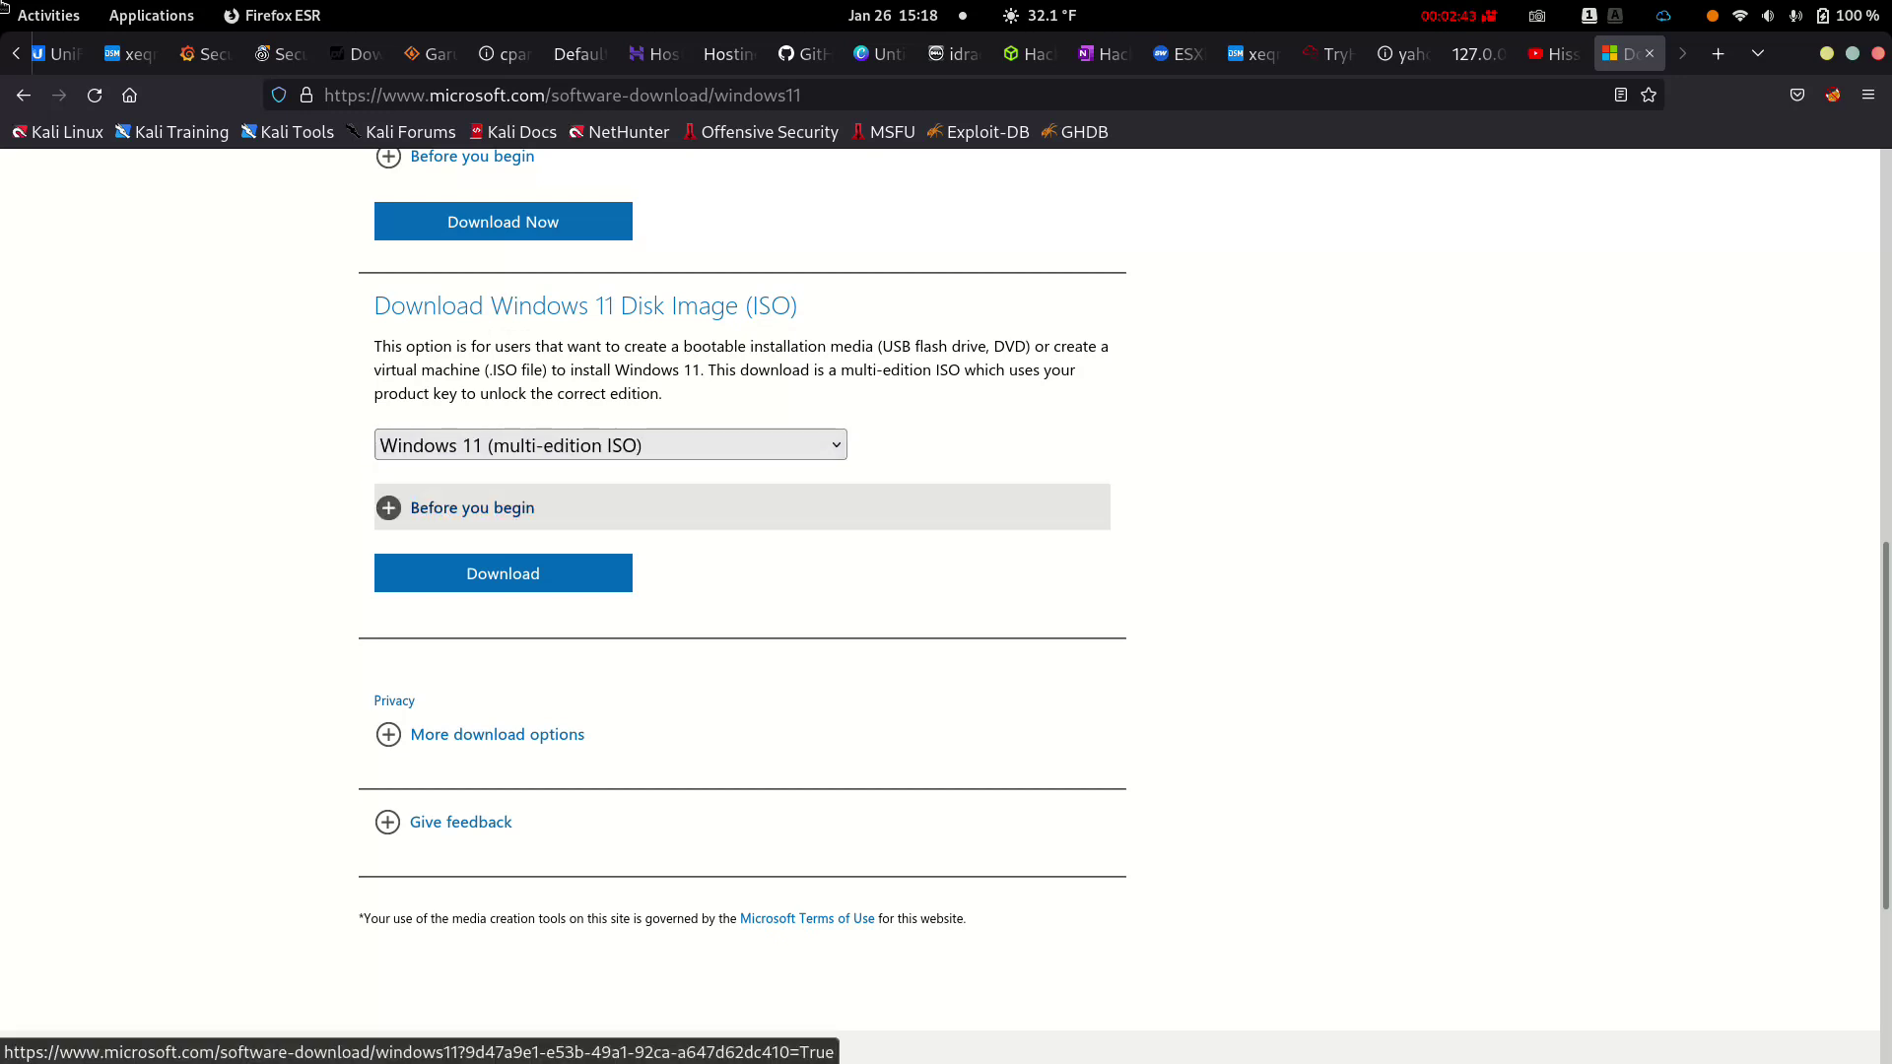
pyautogui.press('Tab')
pyautogui.press('Return')
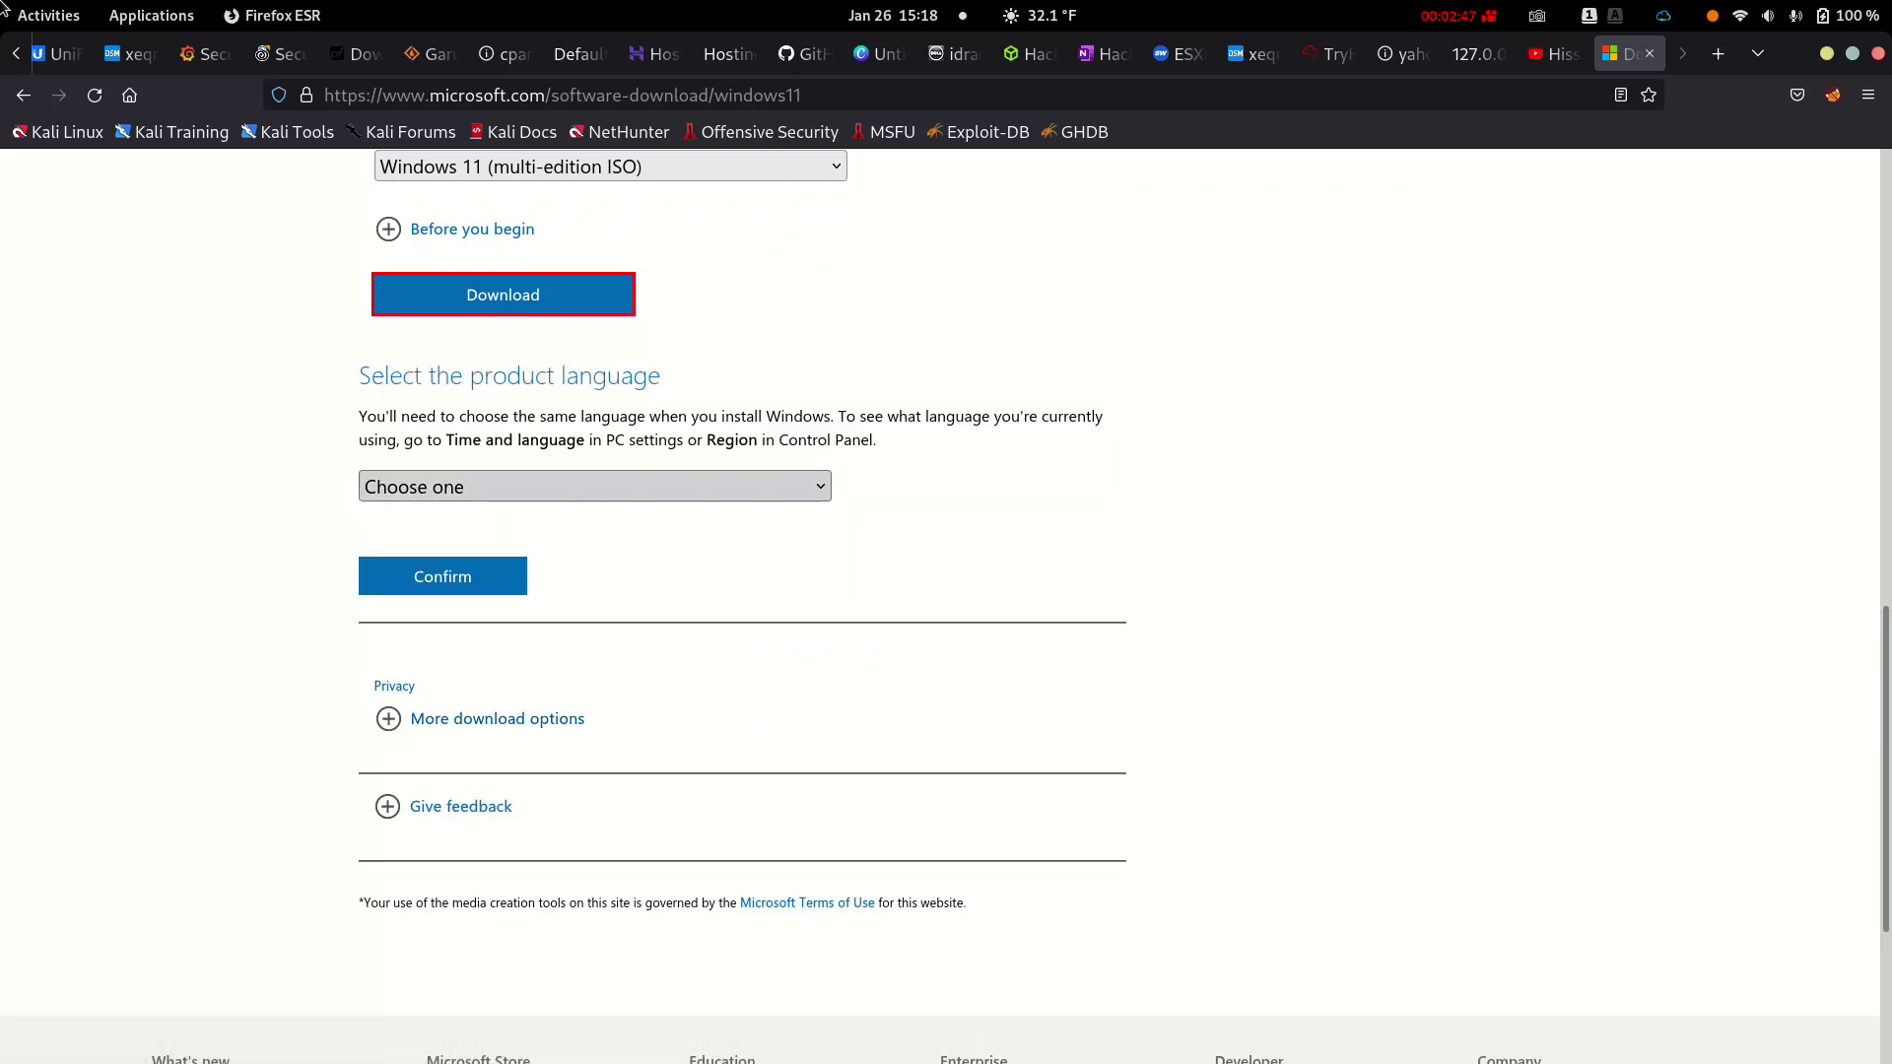
# Choose English as the product language and confirm it
pyautogui.press('Tab')
pyautogui.hotkey('alt', 'Down')
pyautogui.press('Down')
pyautogui.press('Down')
pyautogui.press('Down')
pyautogui.press('Down')
pyautogui.press('Down')
pyautogui.press('Down')
pyautogui.press('Down')
pyautogui.press('Down')
pyautogui.press('Down')
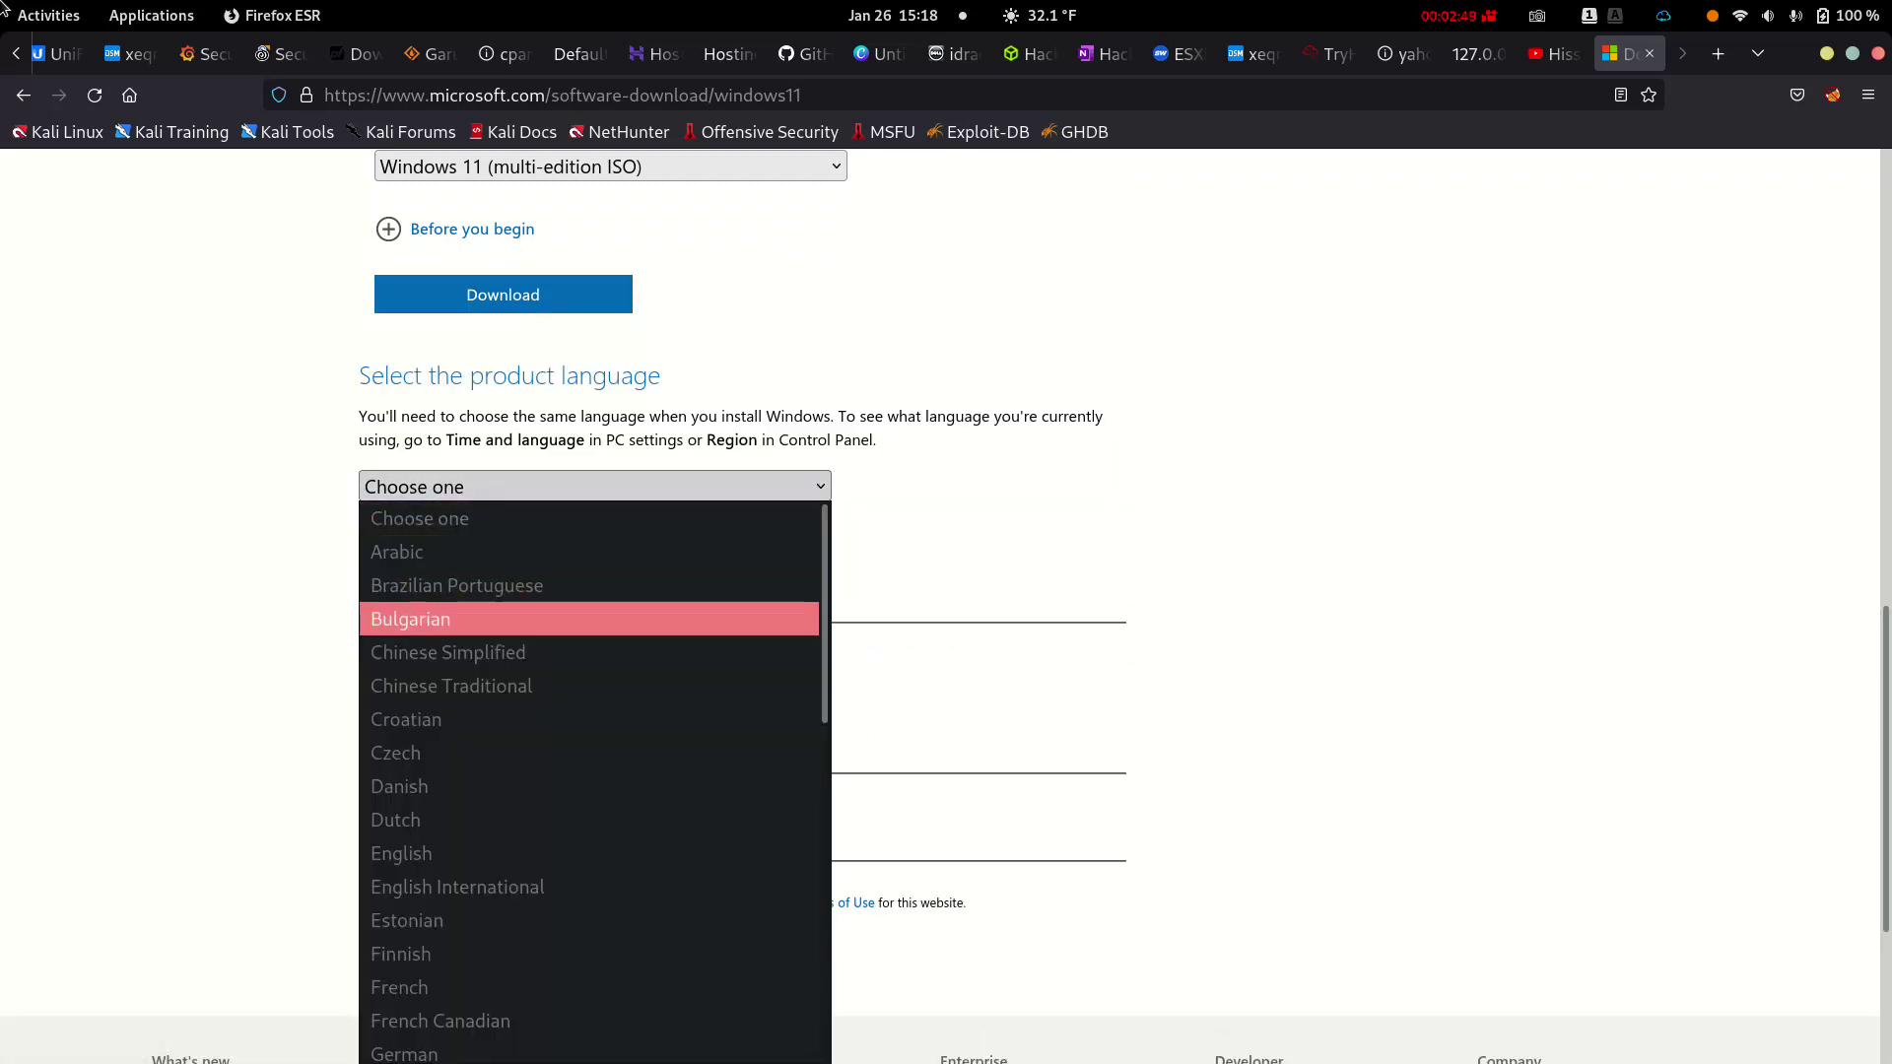
pyautogui.press('Down')
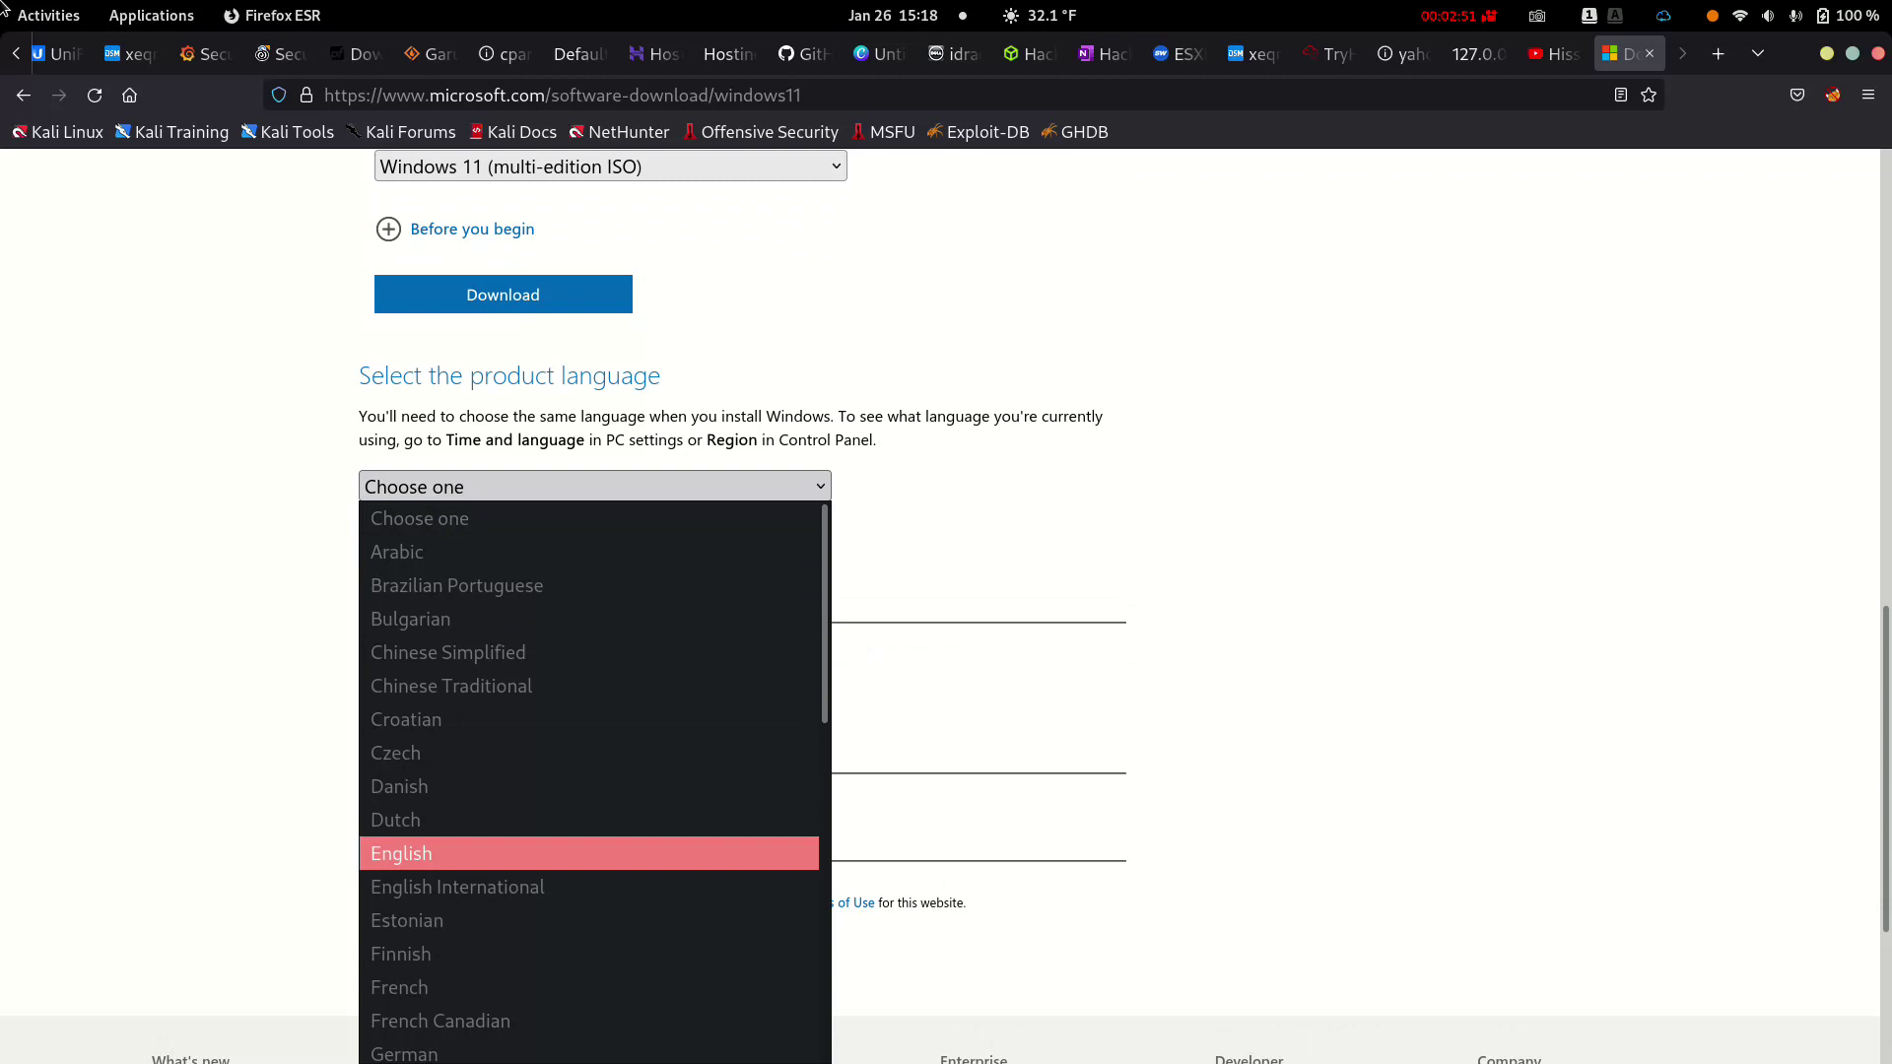
pyautogui.press('Return')
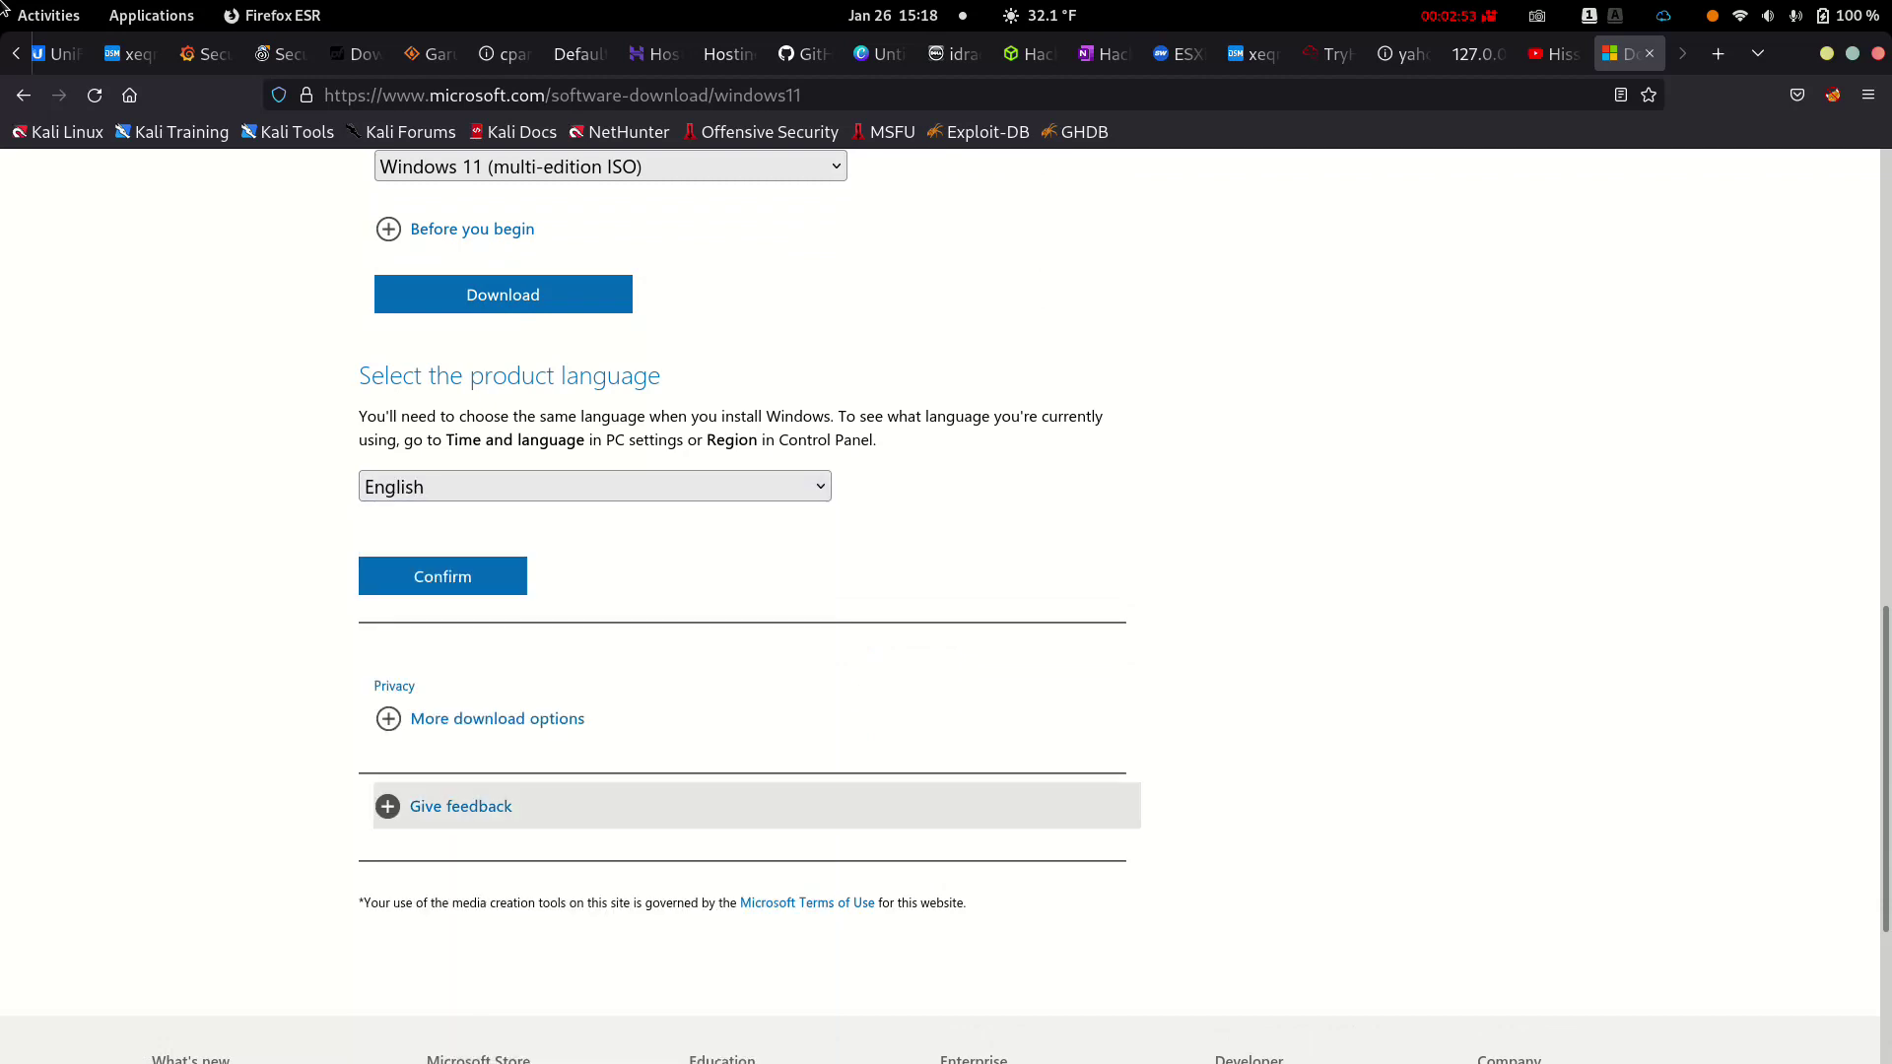
pyautogui.press('Tab')
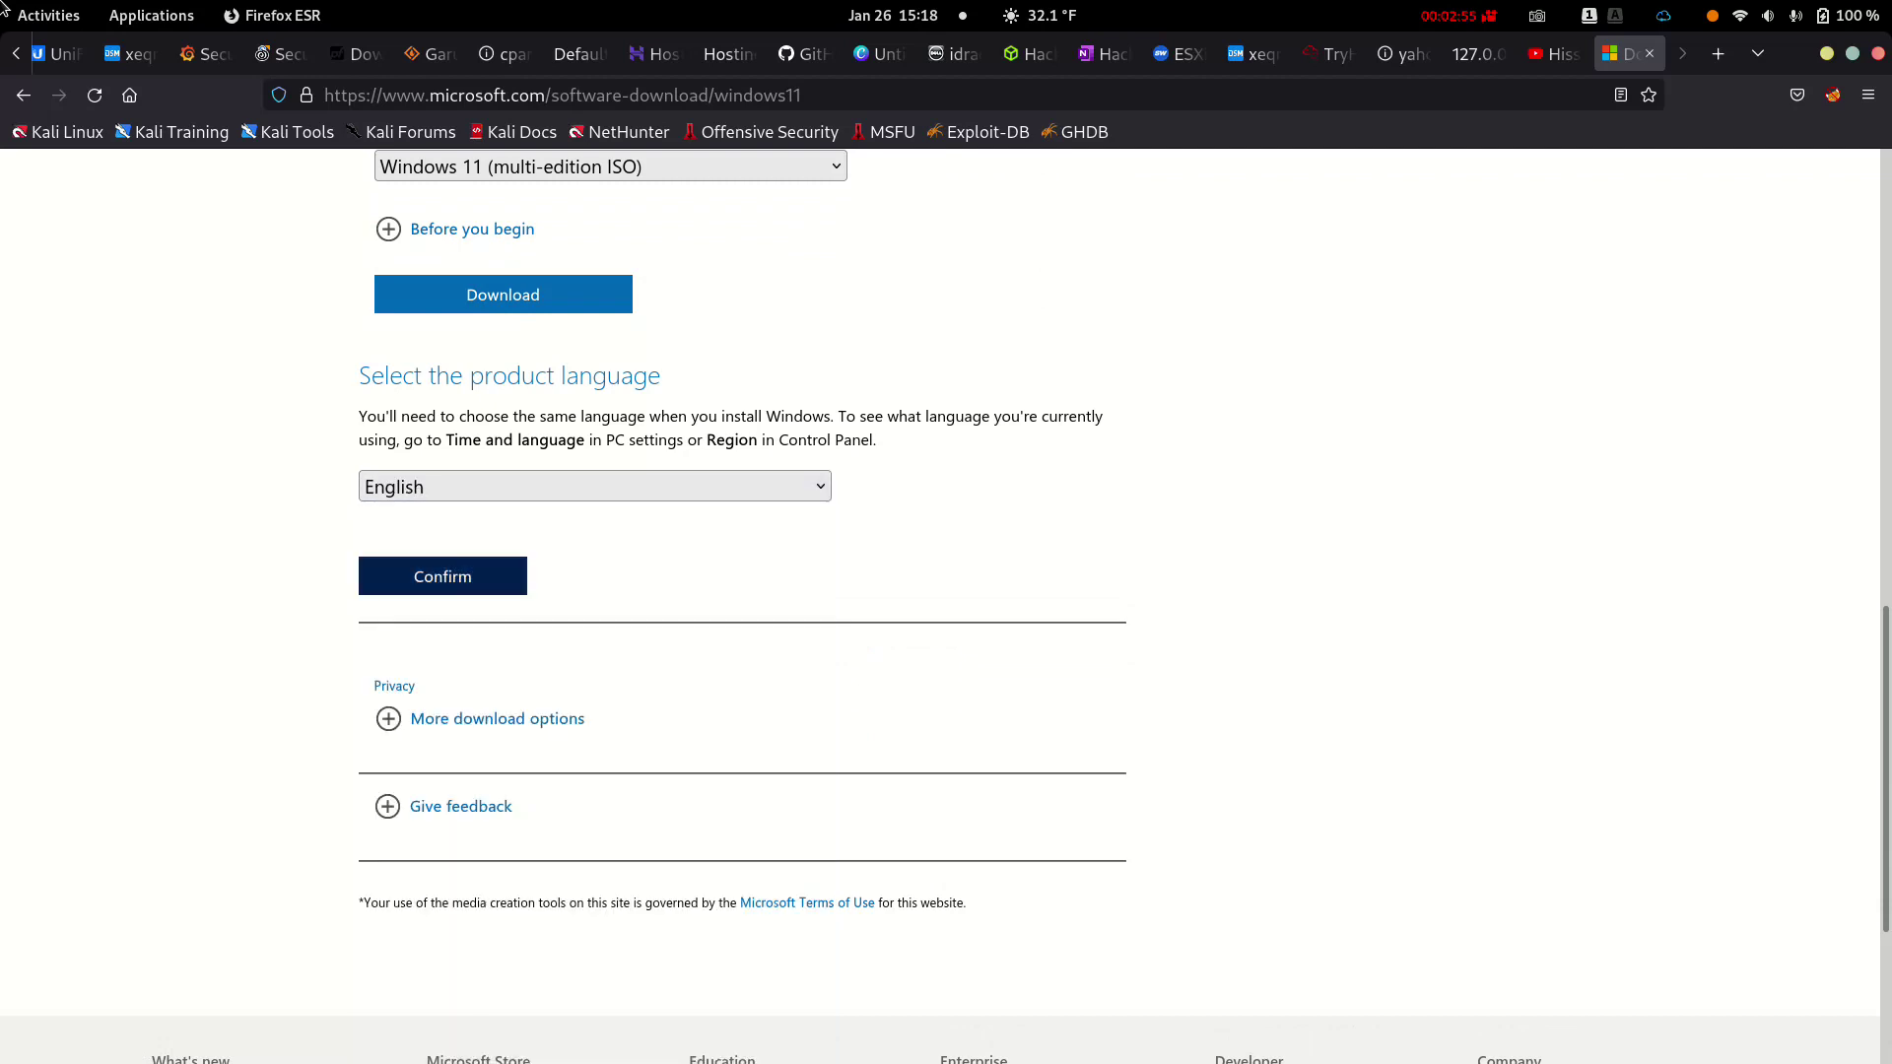
pyautogui.press('Tab')
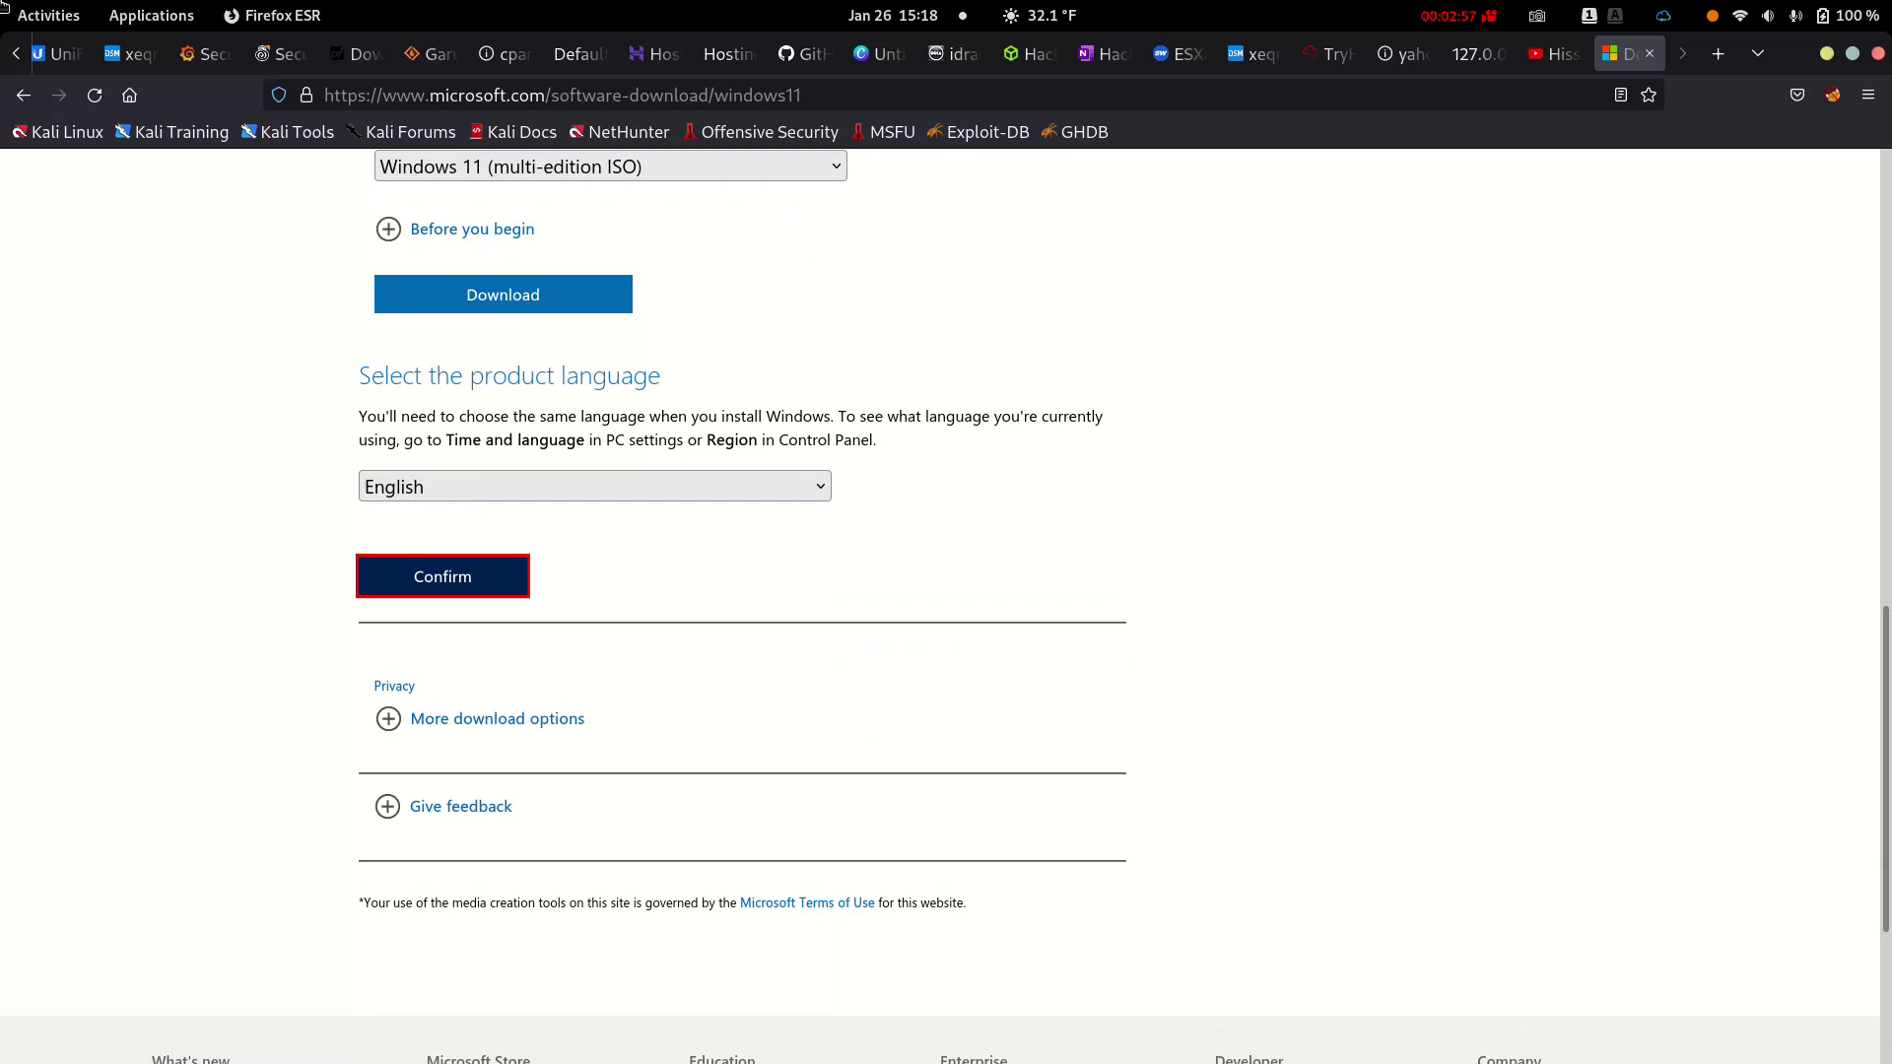
pyautogui.press('Return')
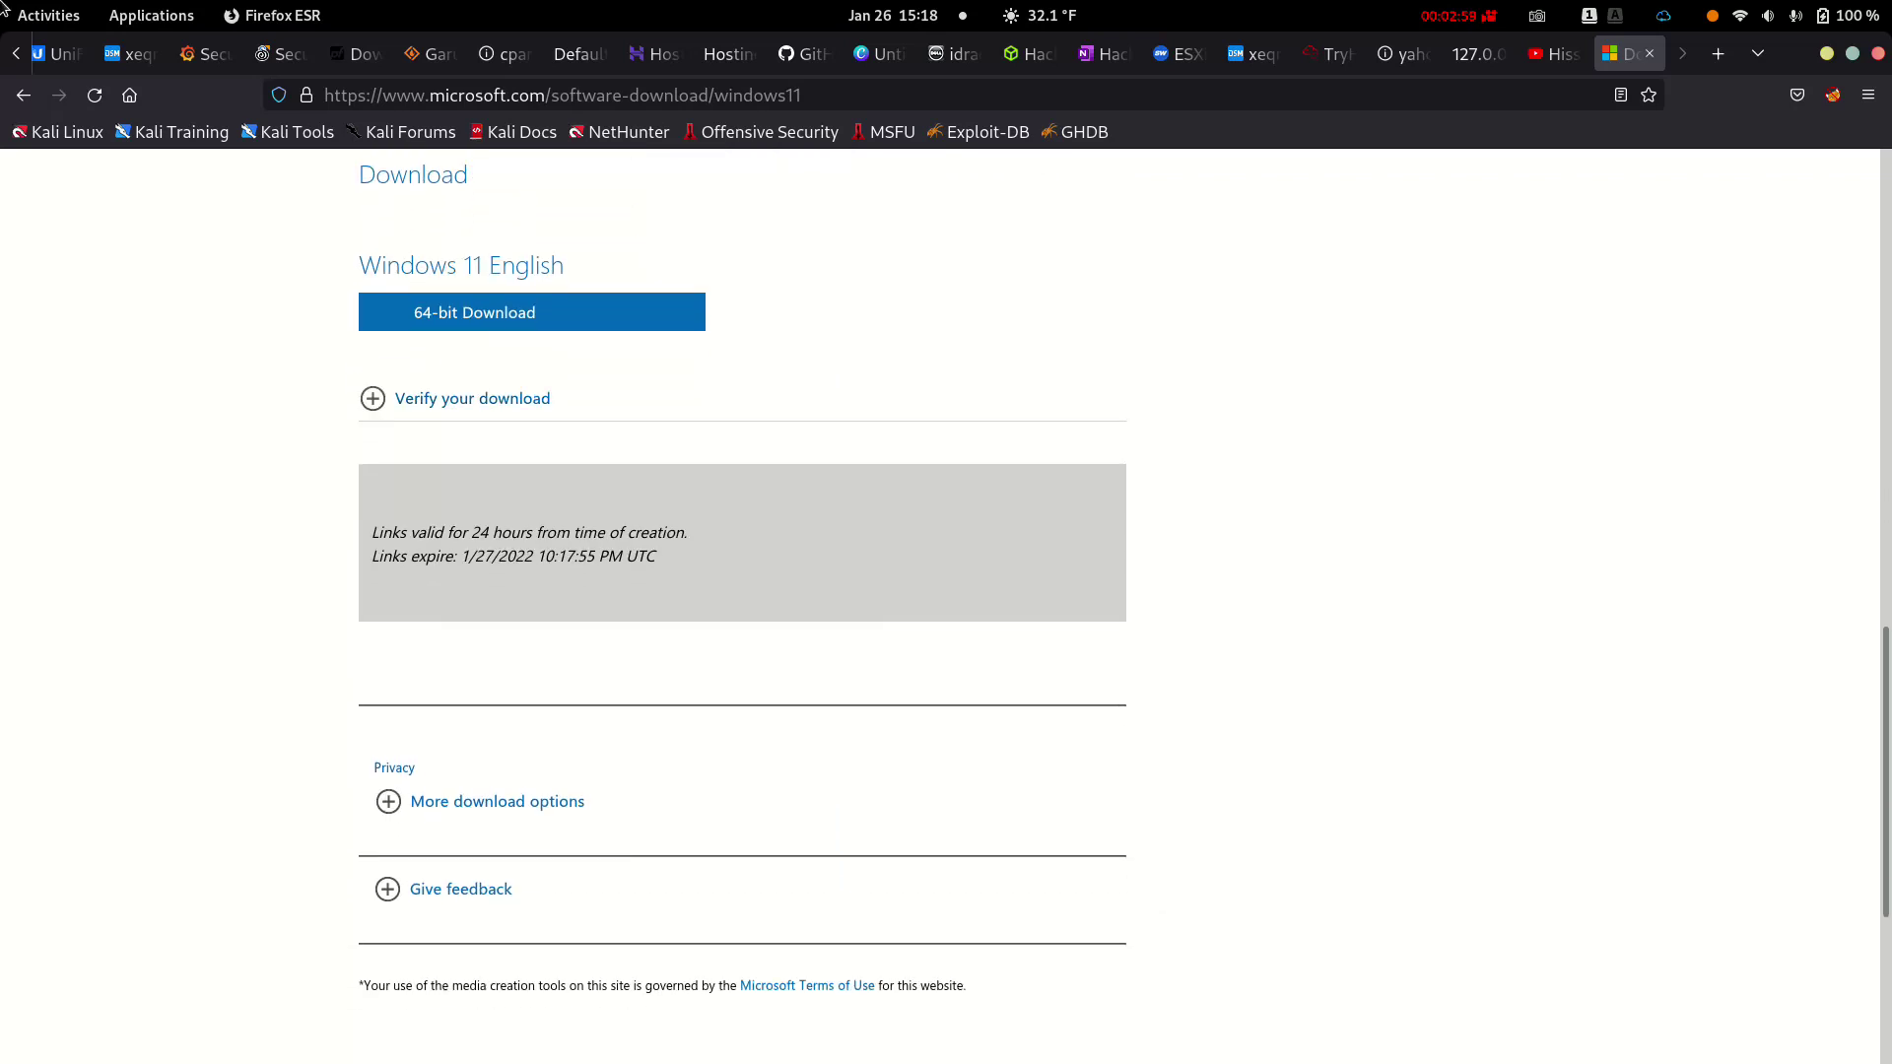
# Start the 64-bit Windows 11 ISO download
pyautogui.press('Tab')
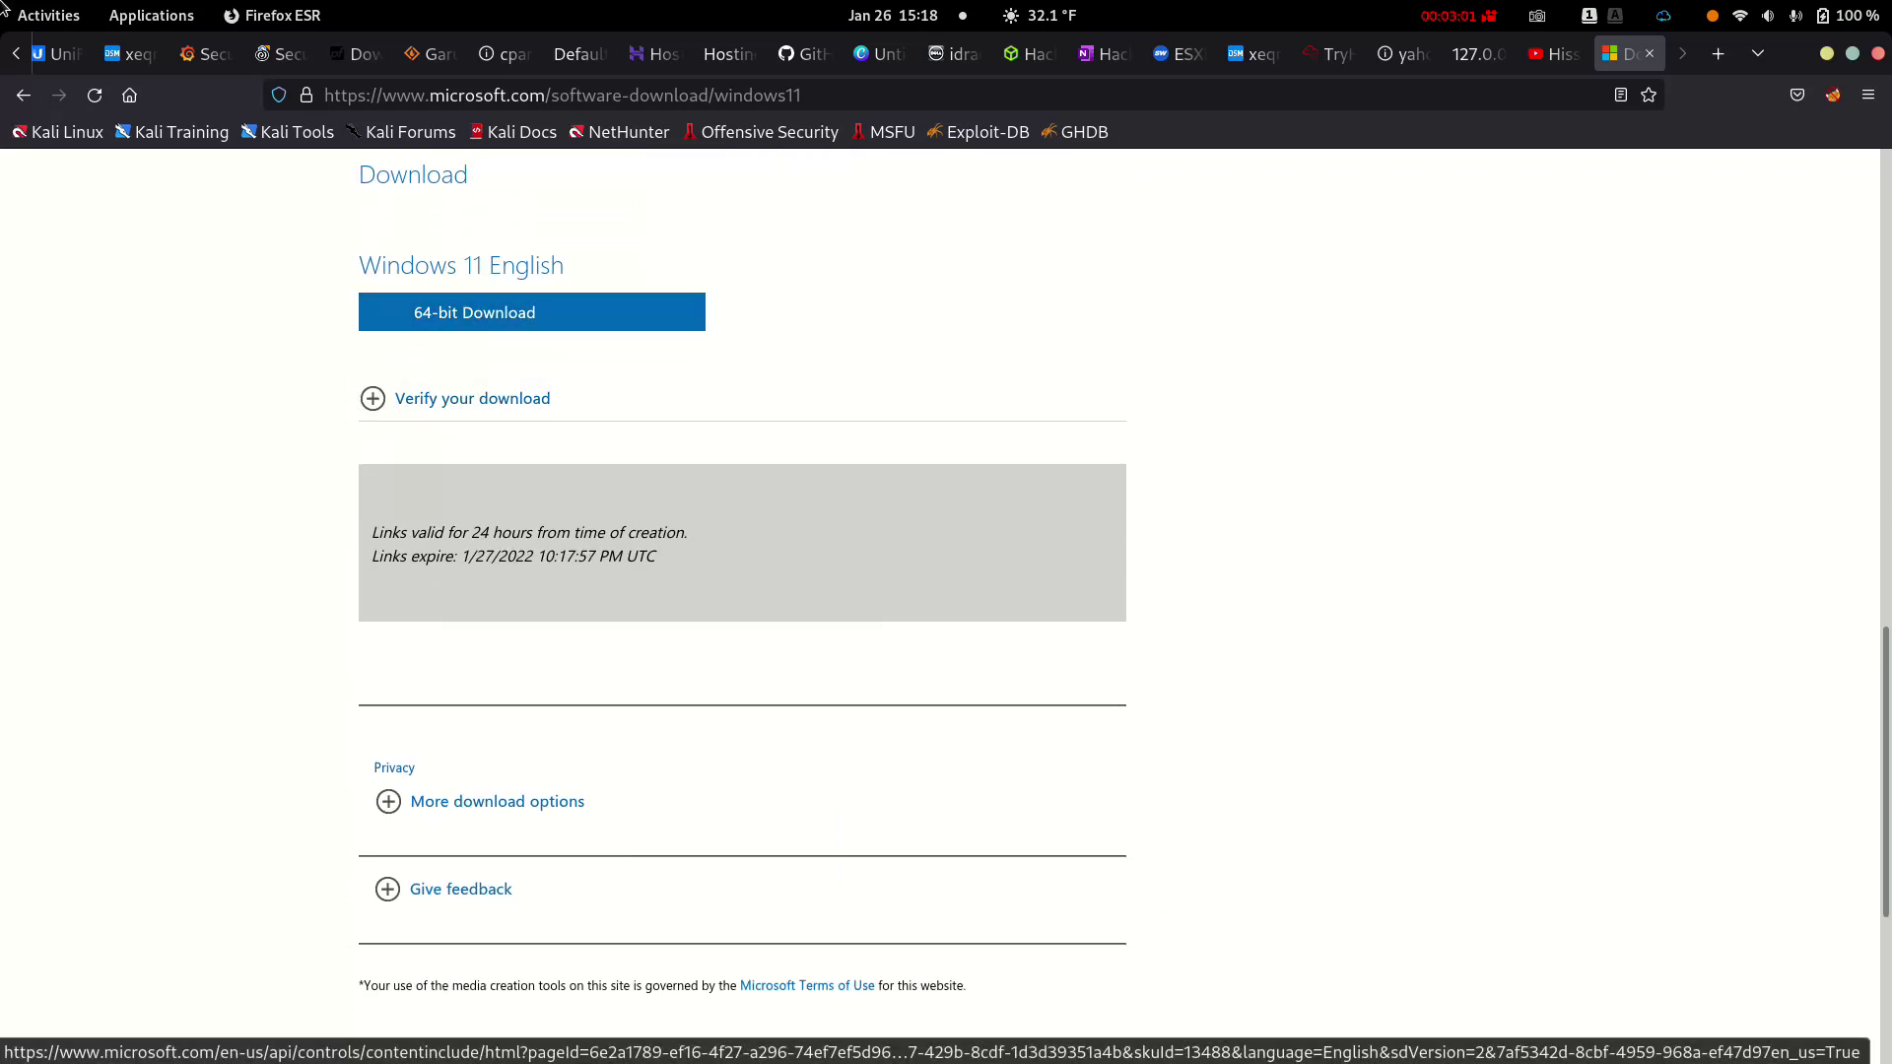
pyautogui.press('Tab')
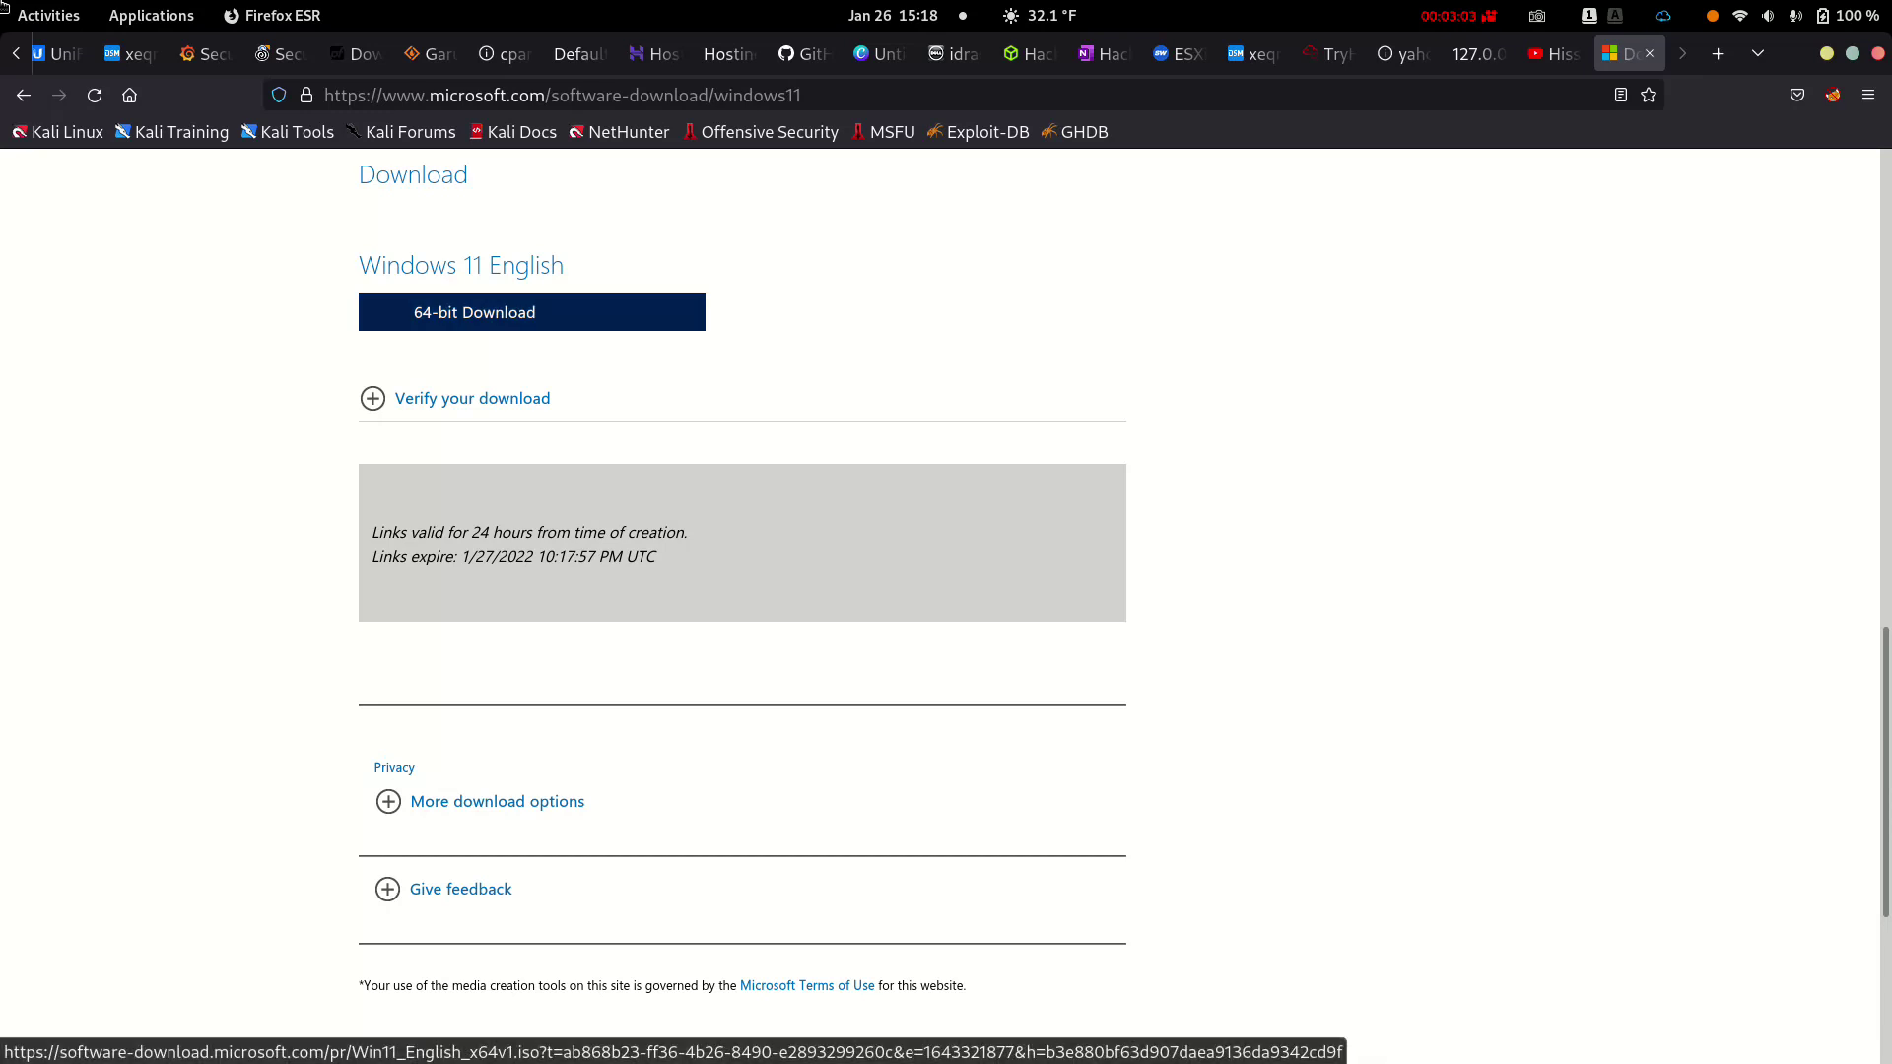
pyautogui.press('Return')
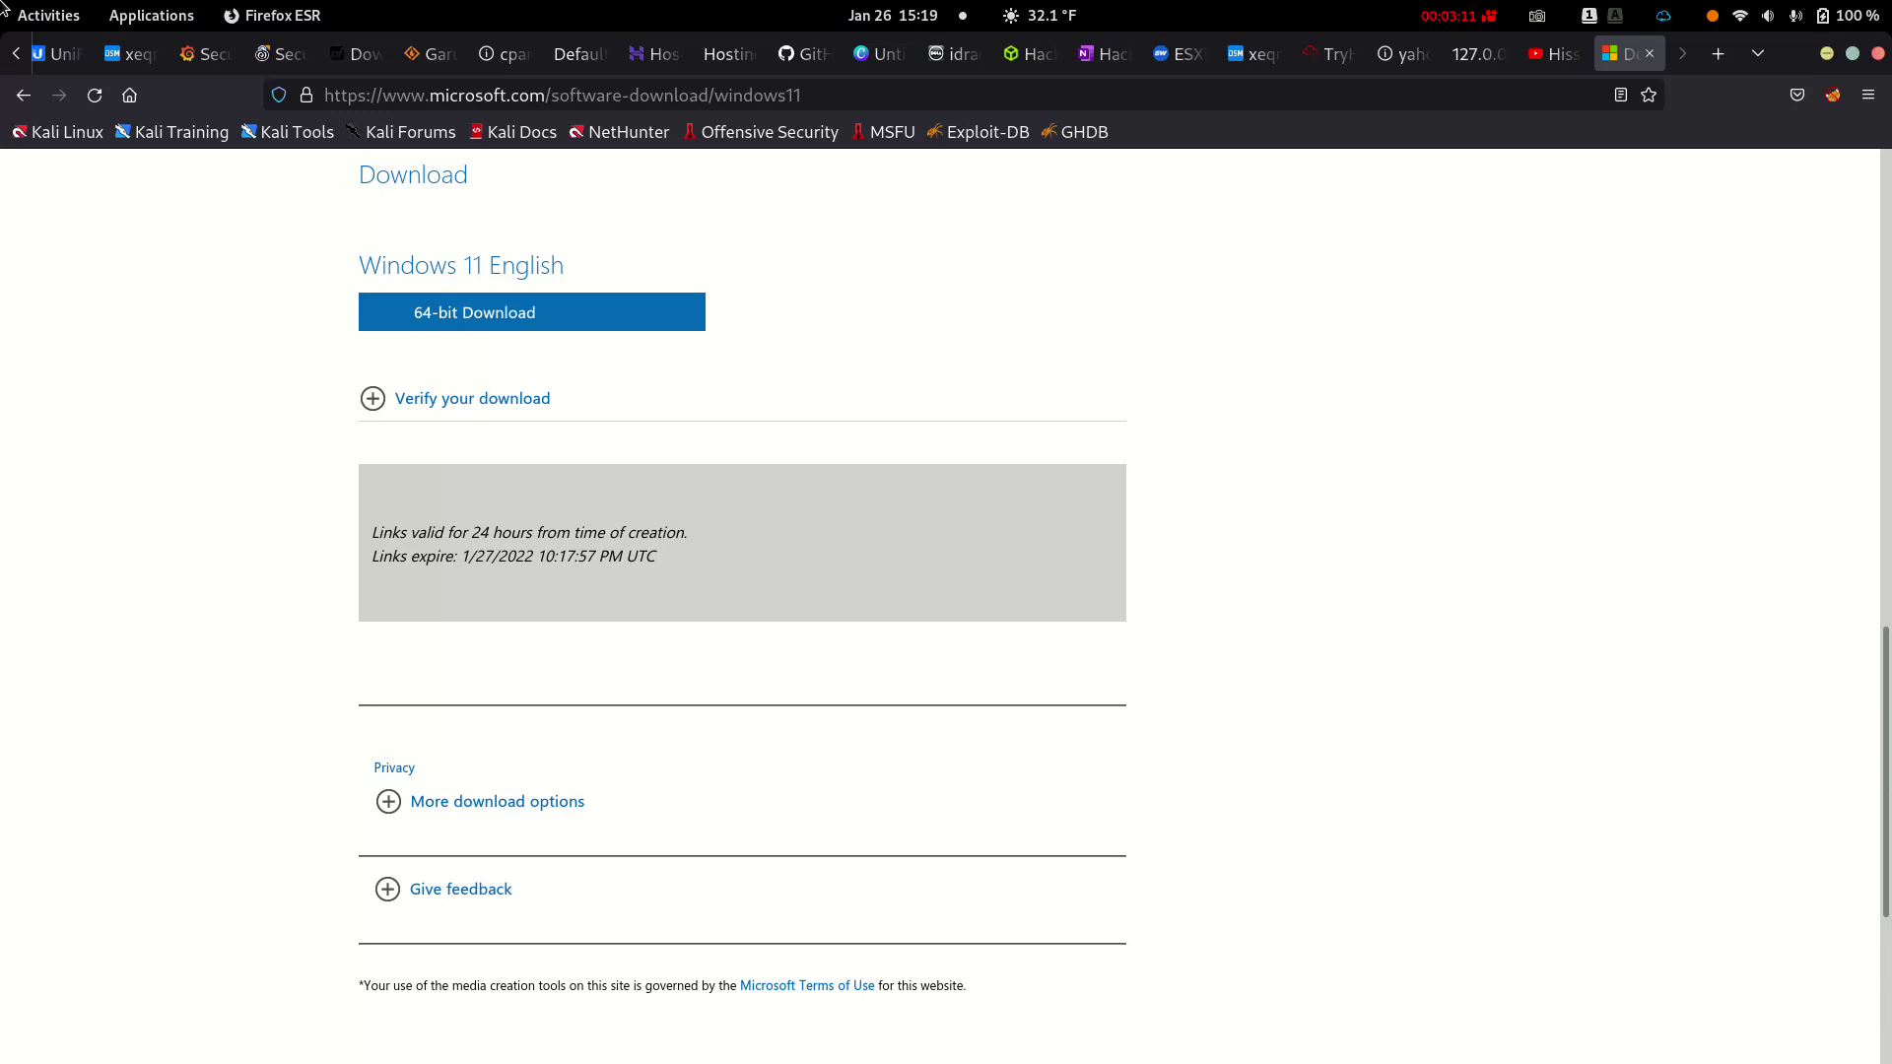
# Launch VMware Workstation 16 Pro from the Activities overview dock
pyautogui.click(3, 10)
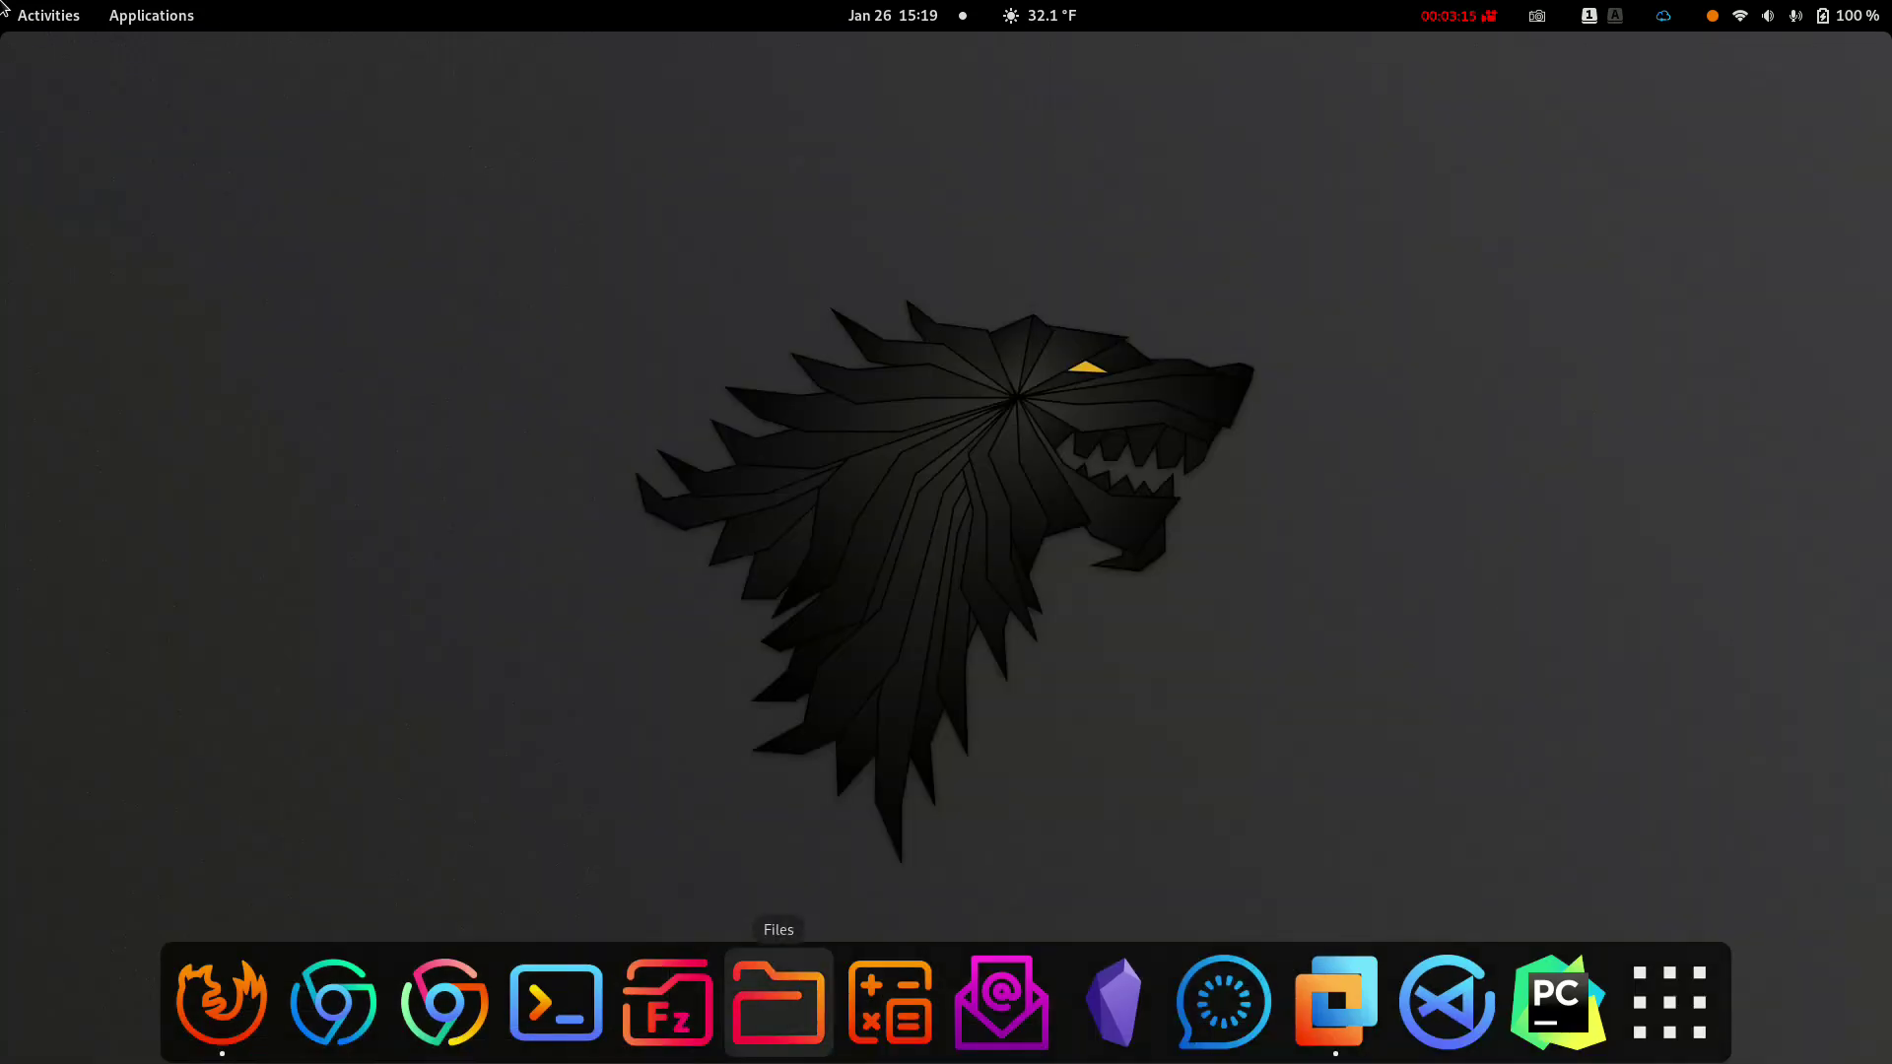
pyautogui.click(1335, 1000)
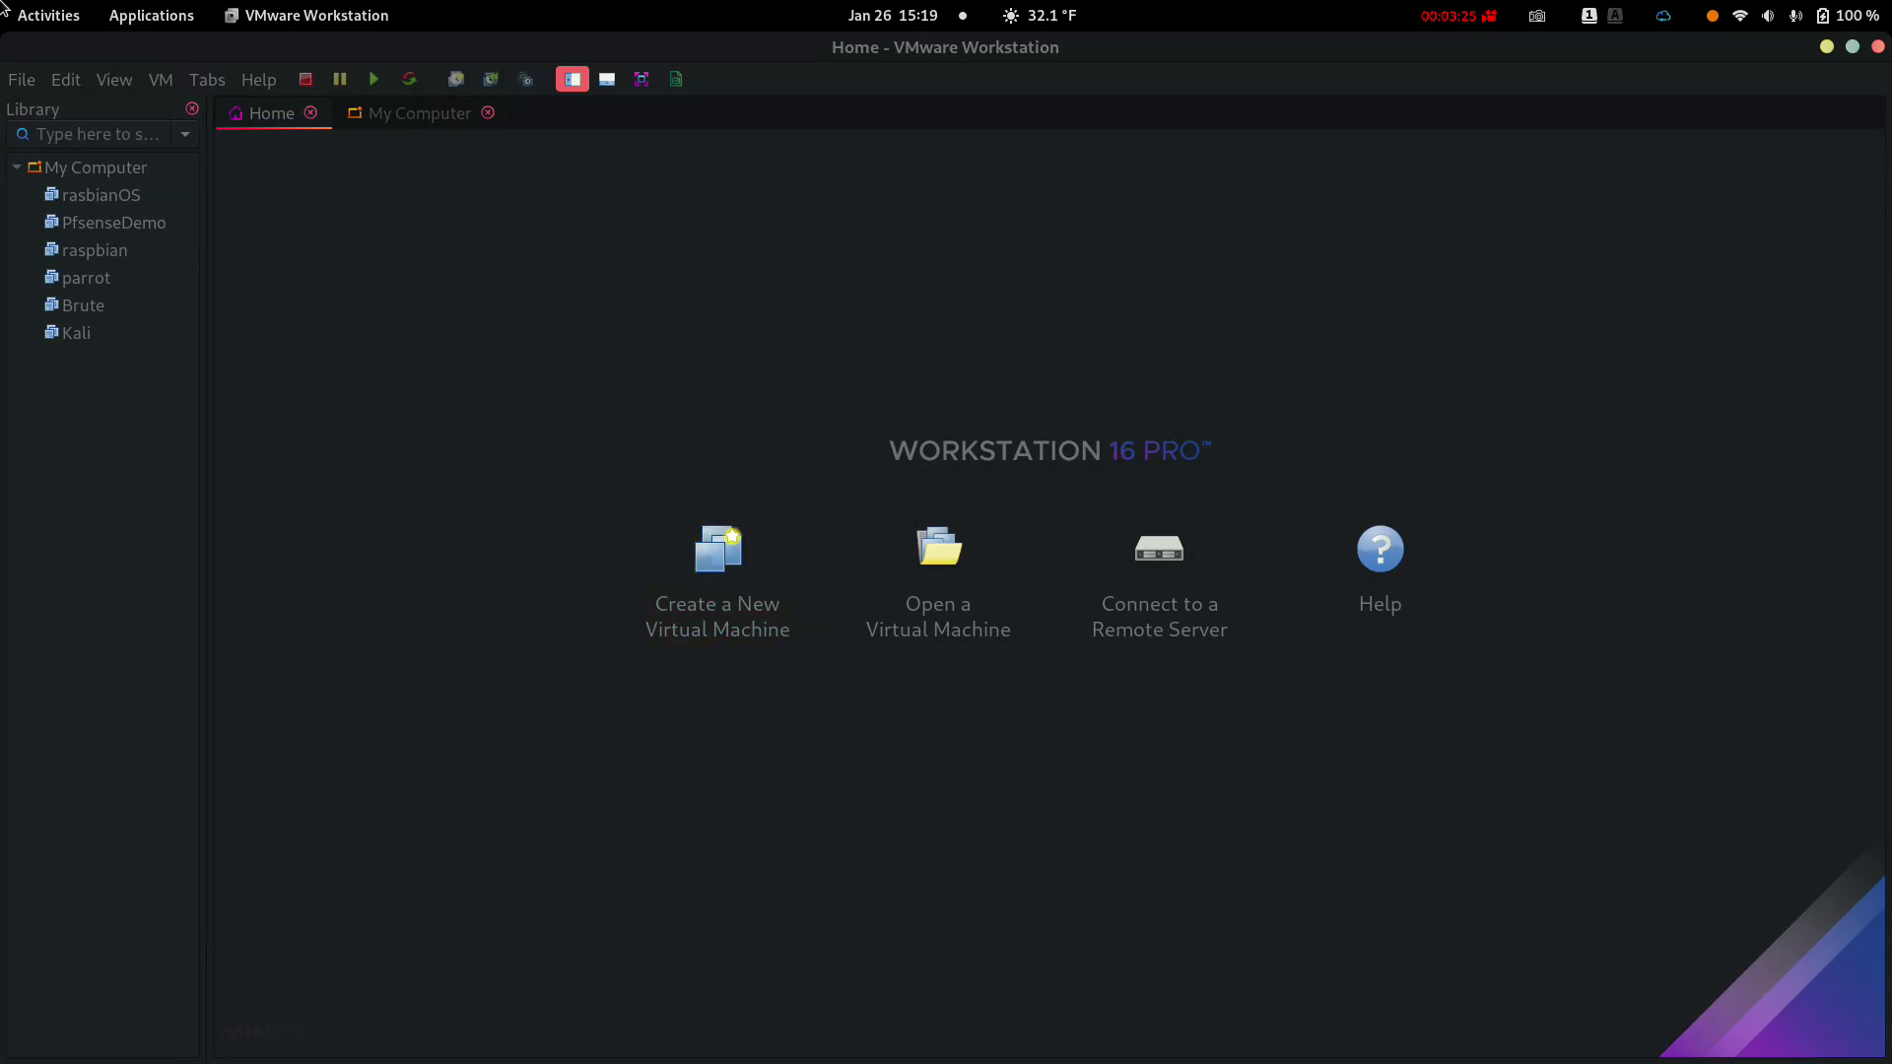
# Start a Typical new virtual machine, choosing to install the operating system later
pyautogui.hotkey('alt', 'f')
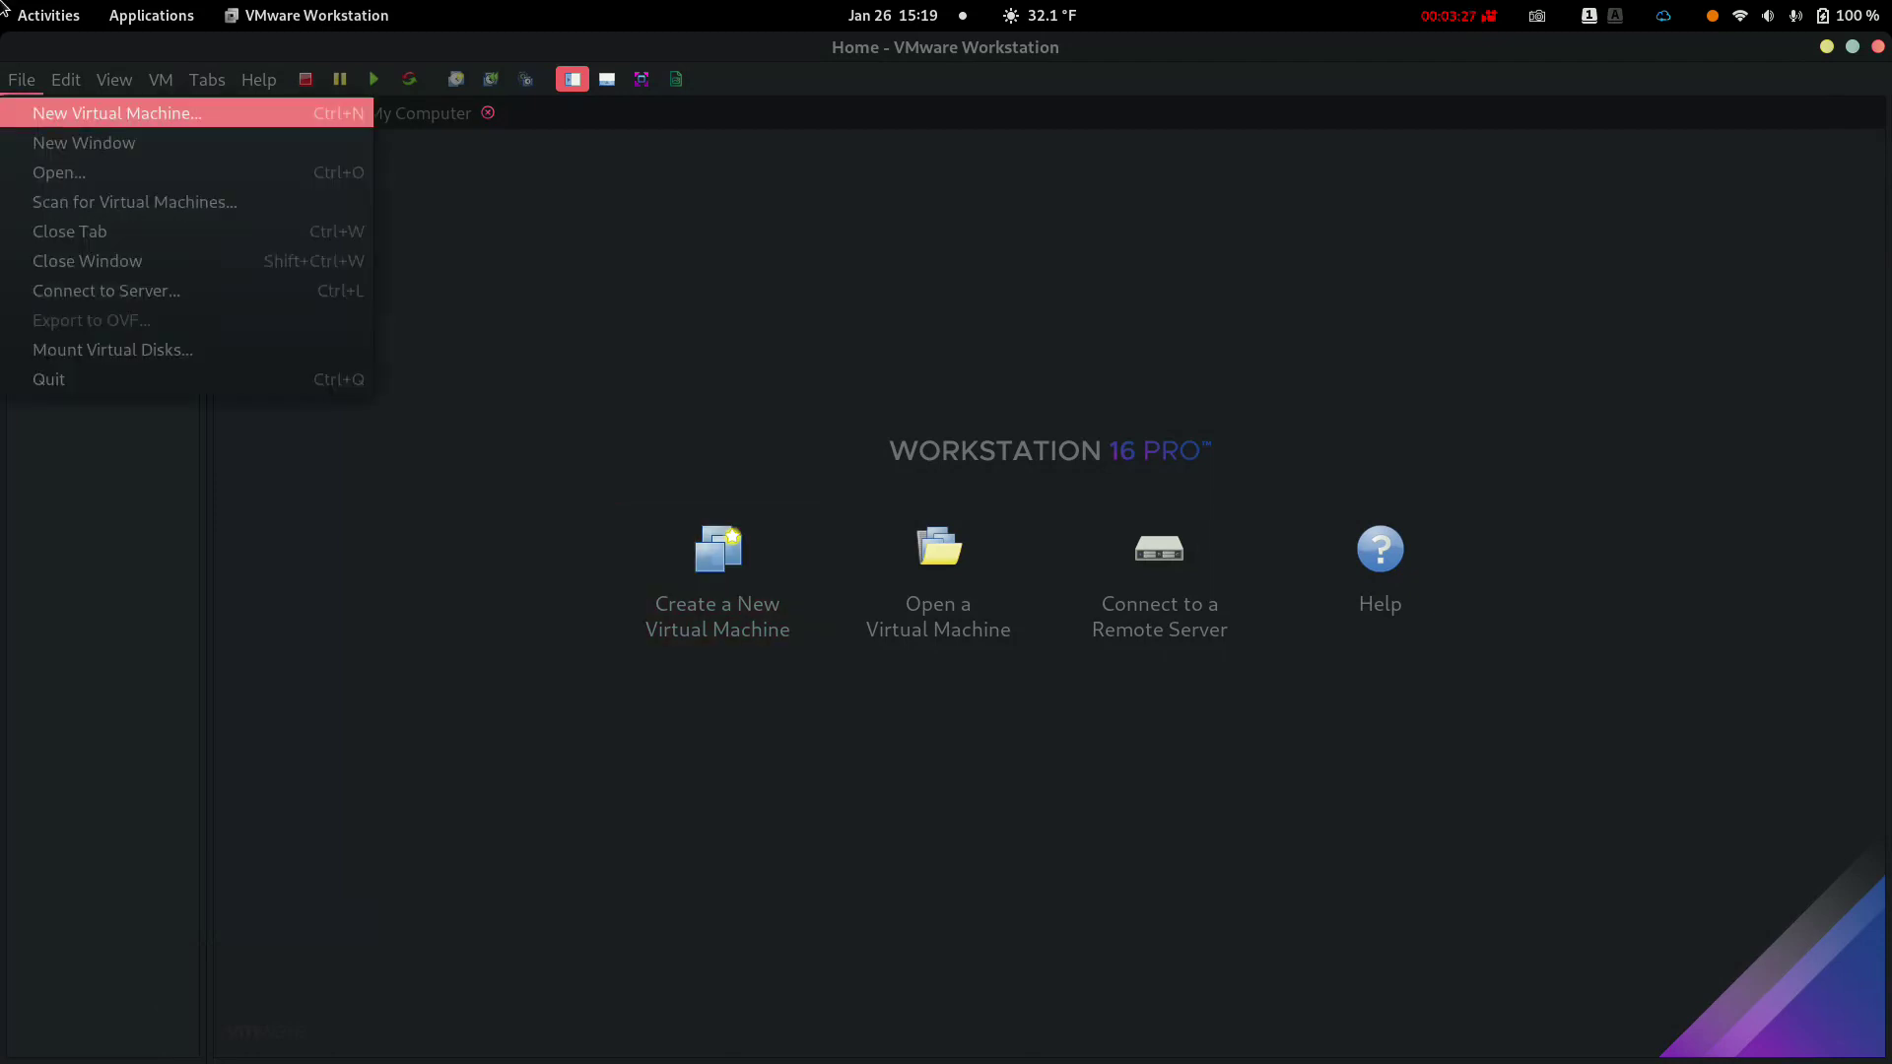
pyautogui.press('Return')
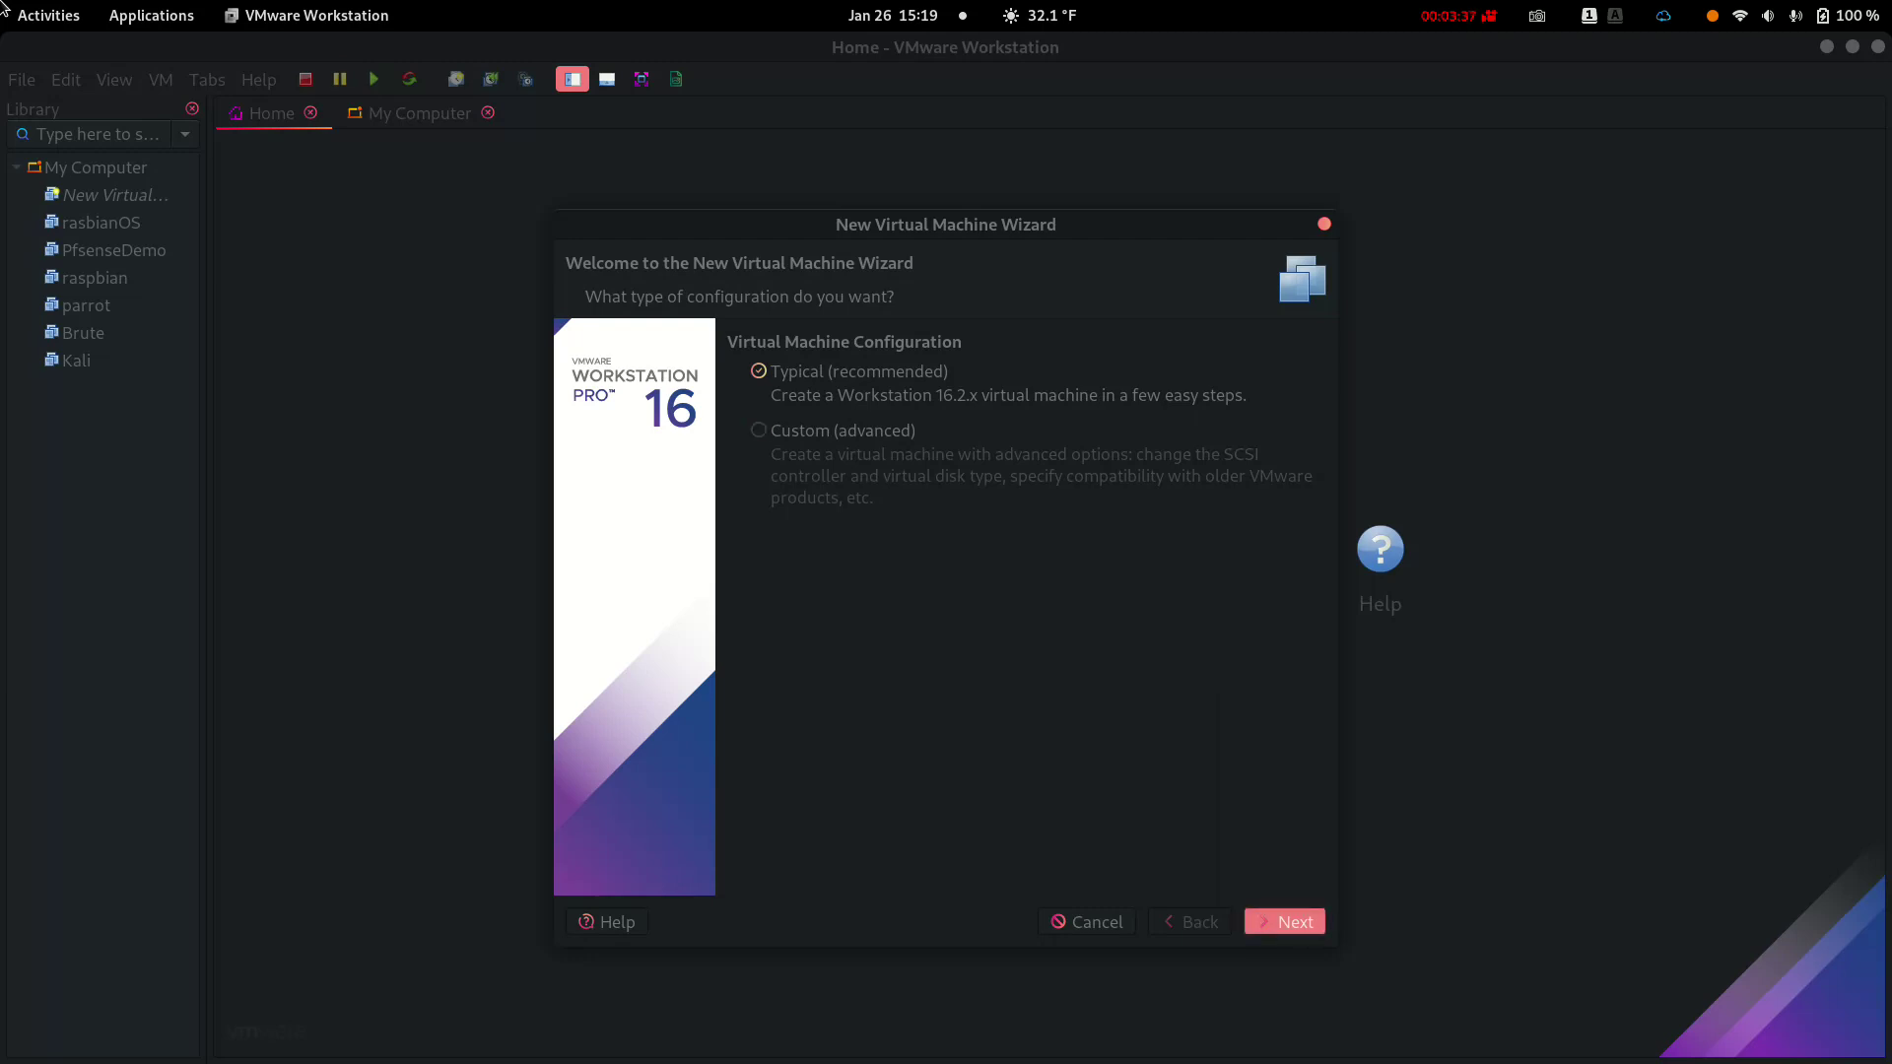
pyautogui.press('Return')
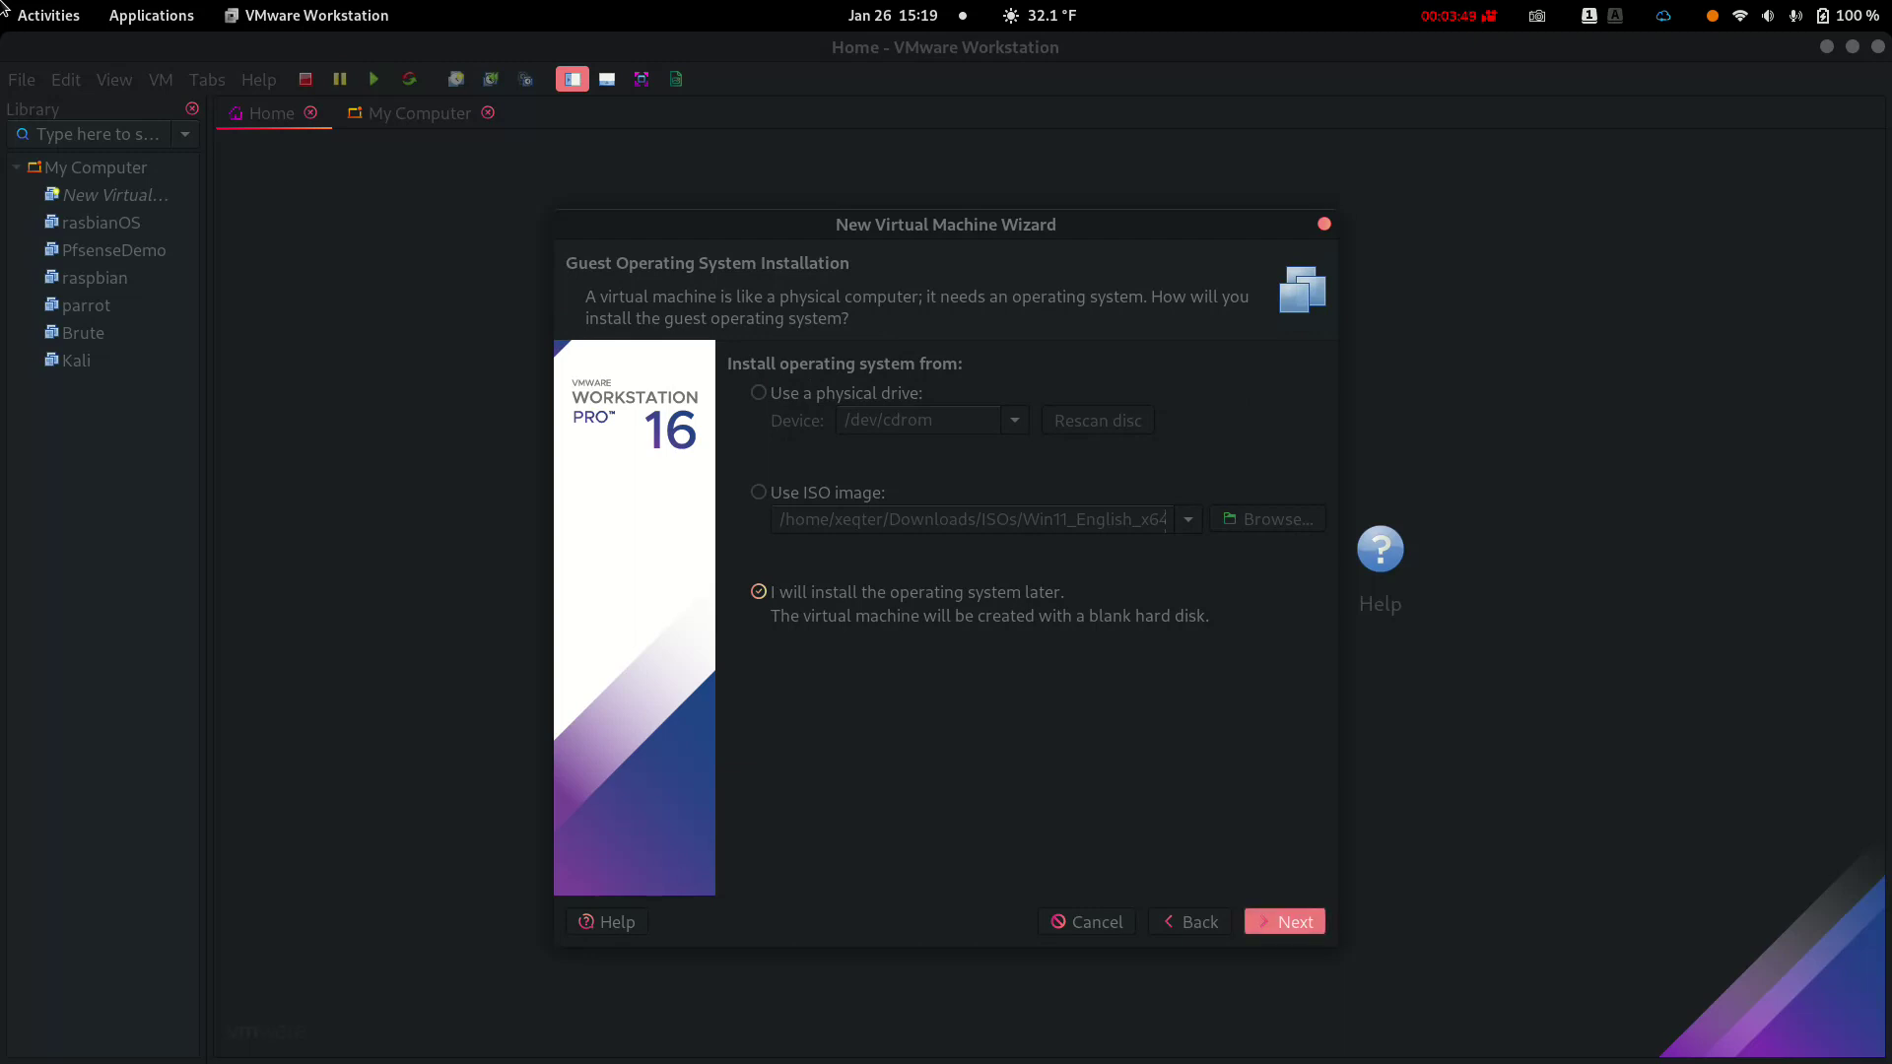
pyautogui.click(1285, 921)
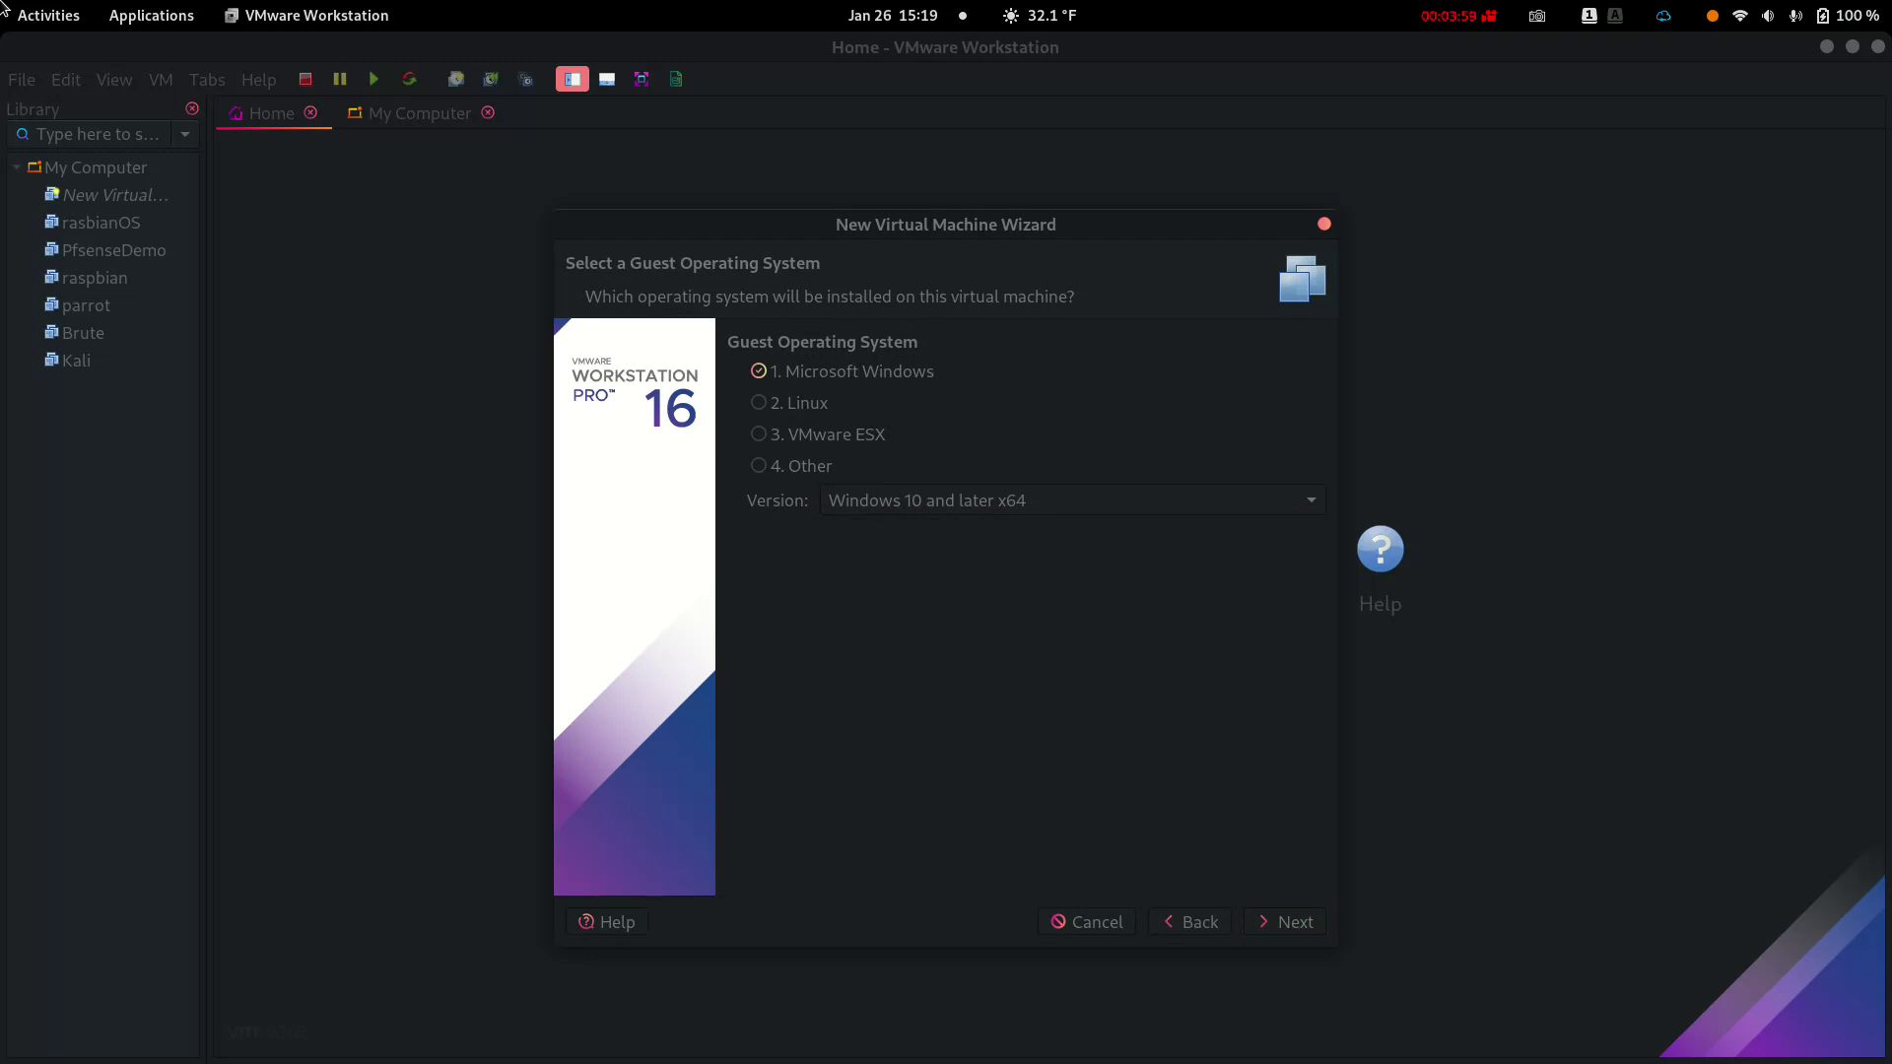
# Keep the Windows guest, name the VM 'Windows 11' and store it in a Windows 11 folder
pyautogui.press('Tab')
pyautogui.press('Tab')
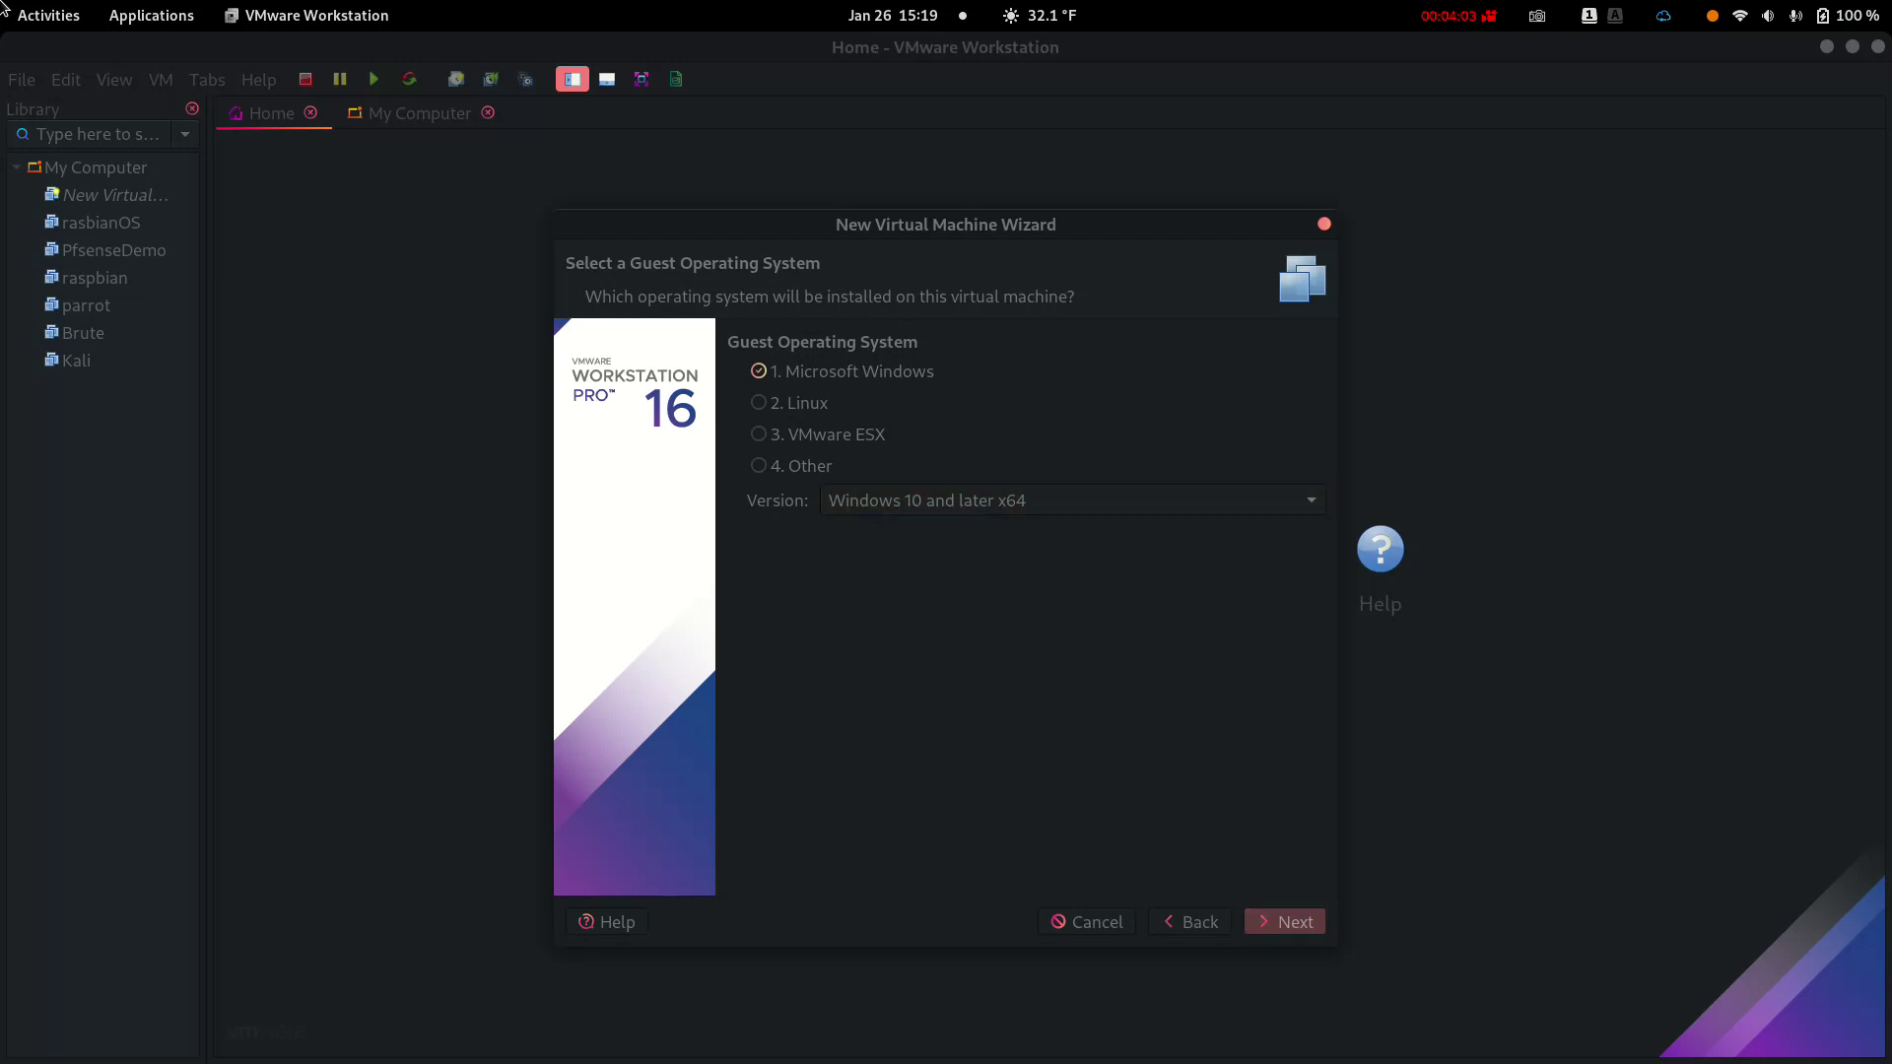
pyautogui.press('Return')
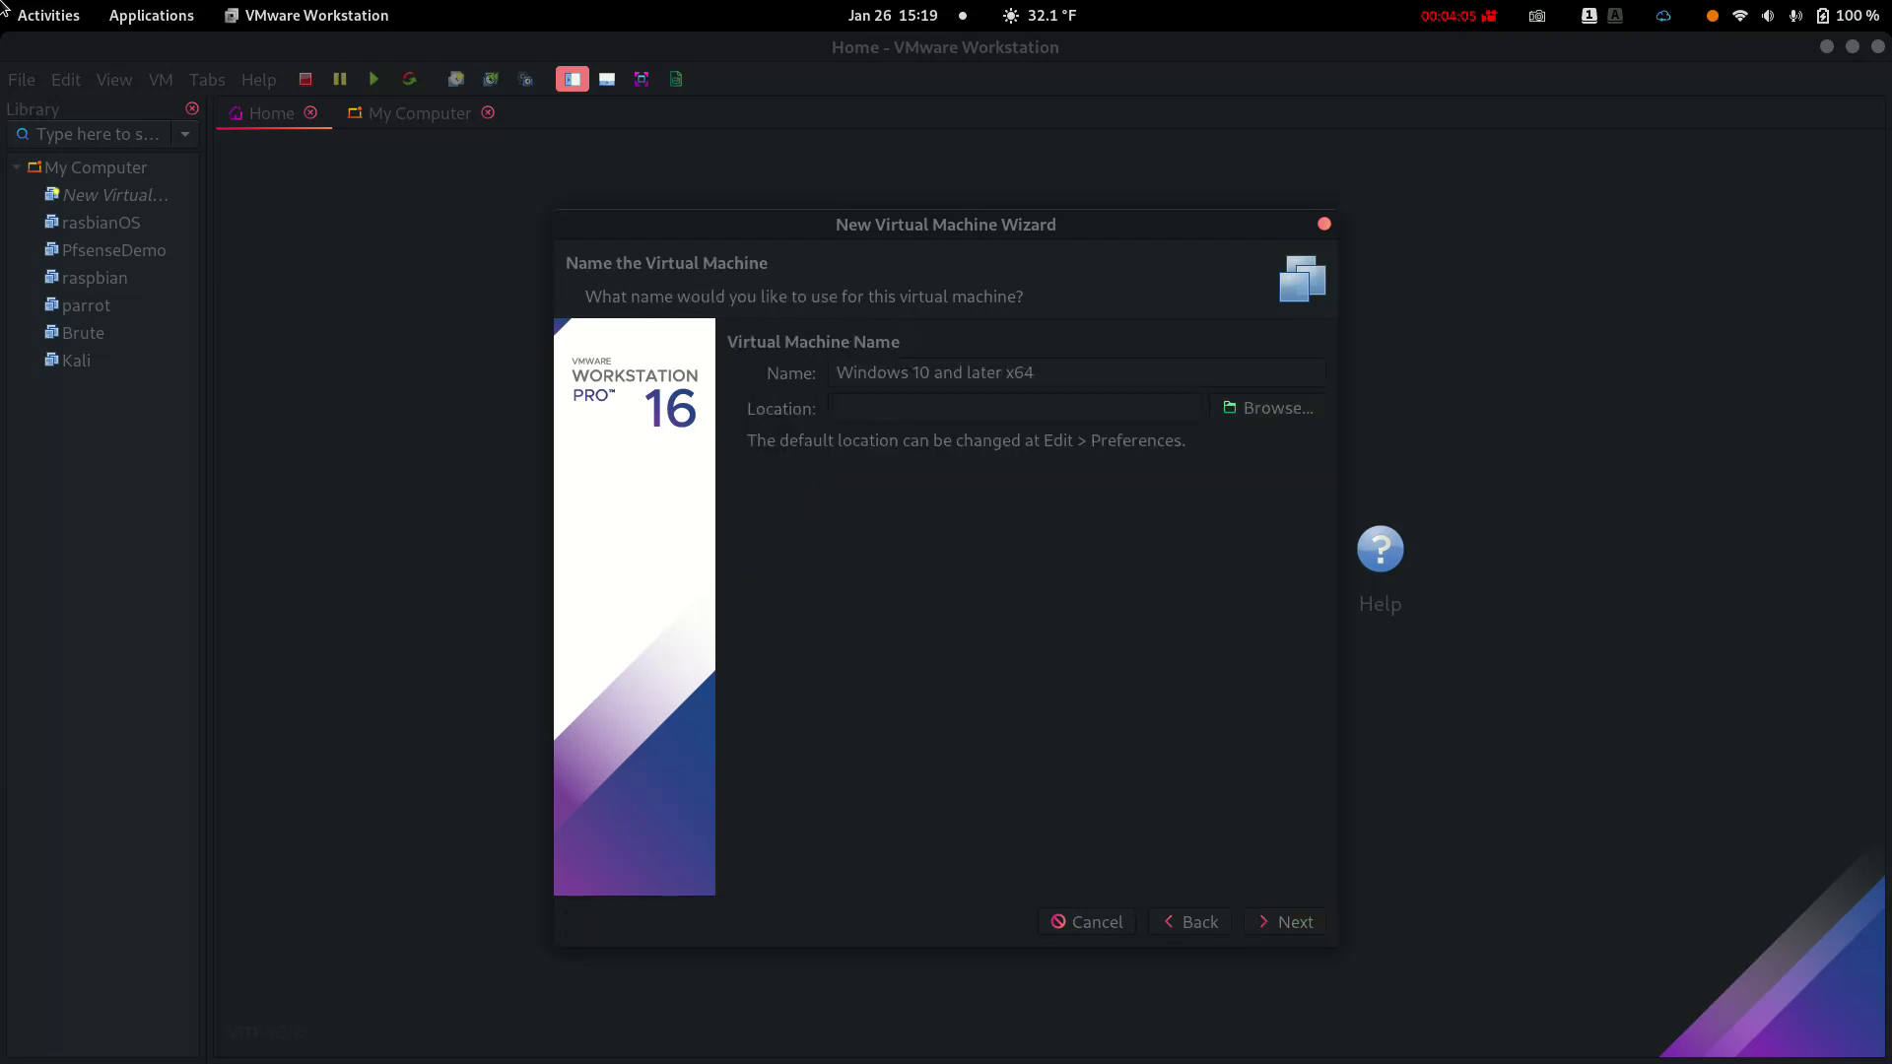
pyautogui.press('BackSpace')
pyautogui.press('BackSpace')
pyautogui.press('BackSpace')
pyautogui.press('BackSpace')
pyautogui.press('BackSpace')
pyautogui.press('BackSpace')
pyautogui.press('BackSpace')
pyautogui.press('BackSpace')
pyautogui.press('BackSpace')
pyautogui.press('BackSpace')
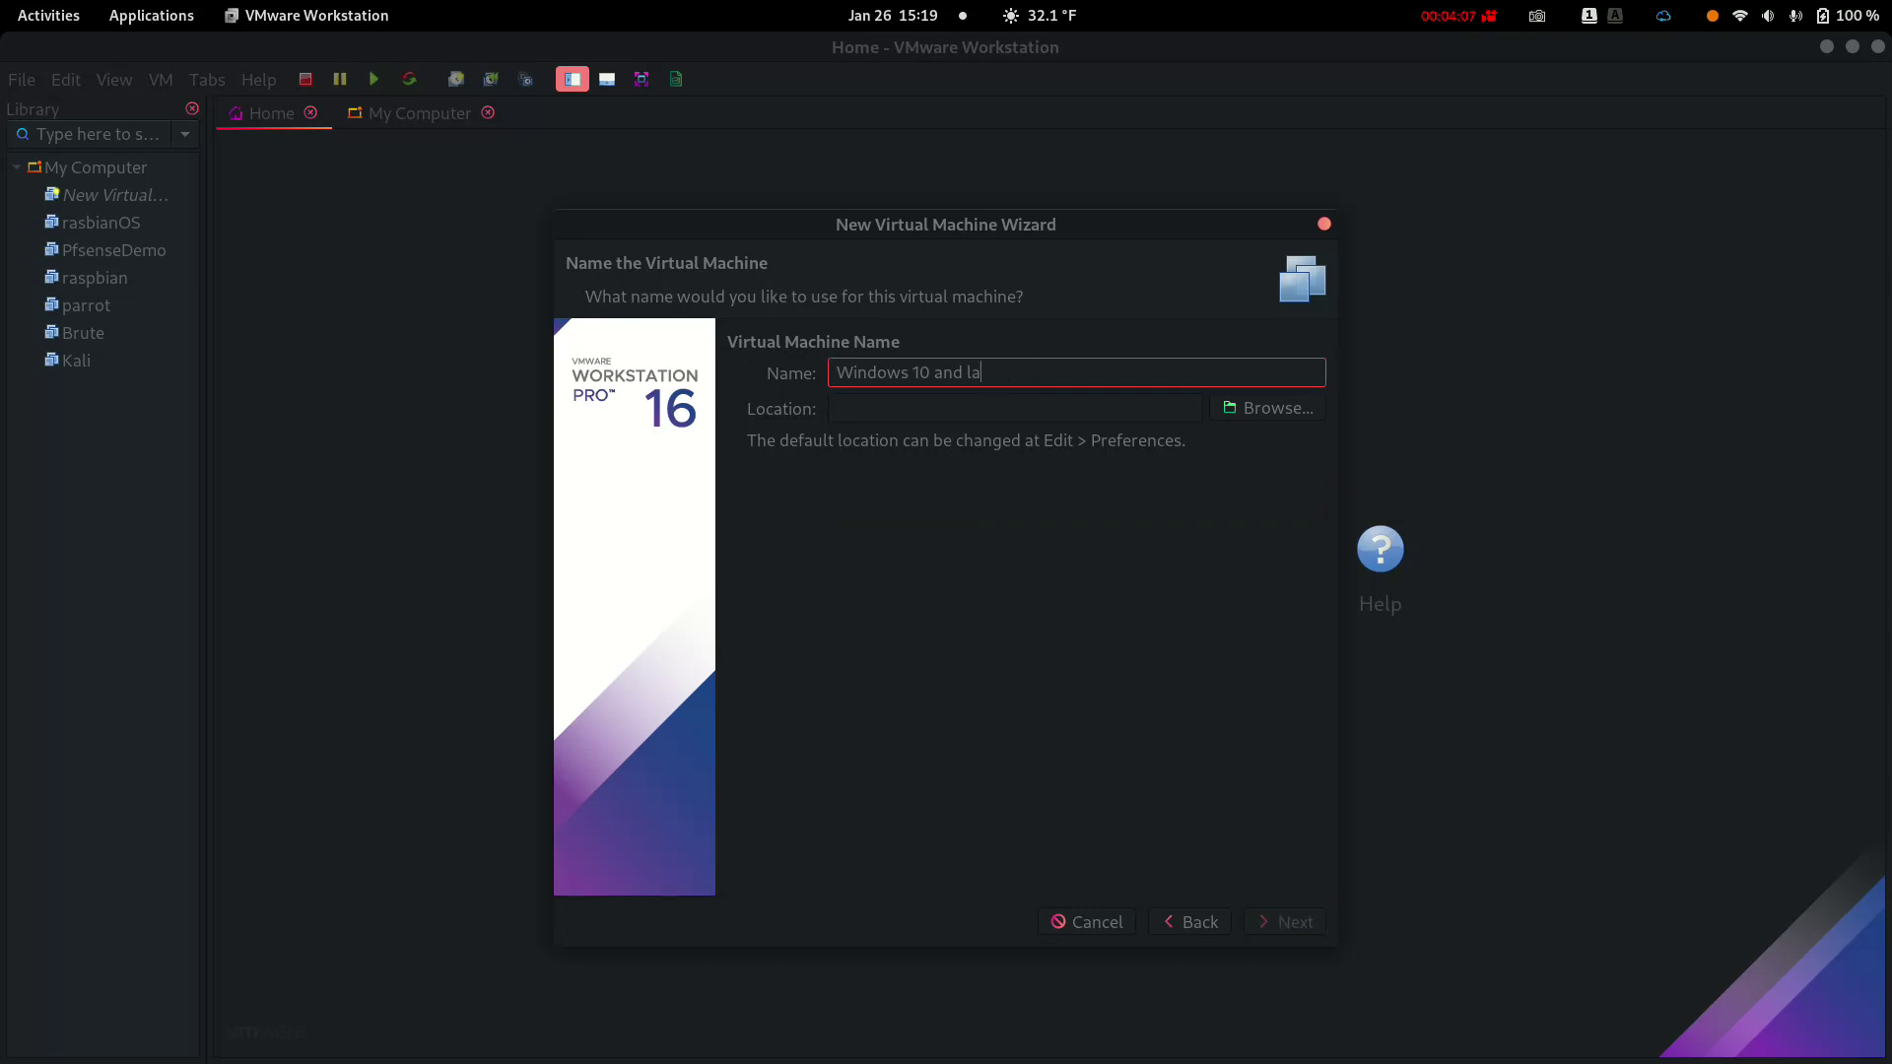
pyautogui.press('BackSpace')
pyautogui.press('BackSpace')
pyautogui.press('BackSpace')
pyautogui.press('BackSpace')
pyautogui.press('BackSpace')
pyautogui.write('1')
pyautogui.press('Tab')
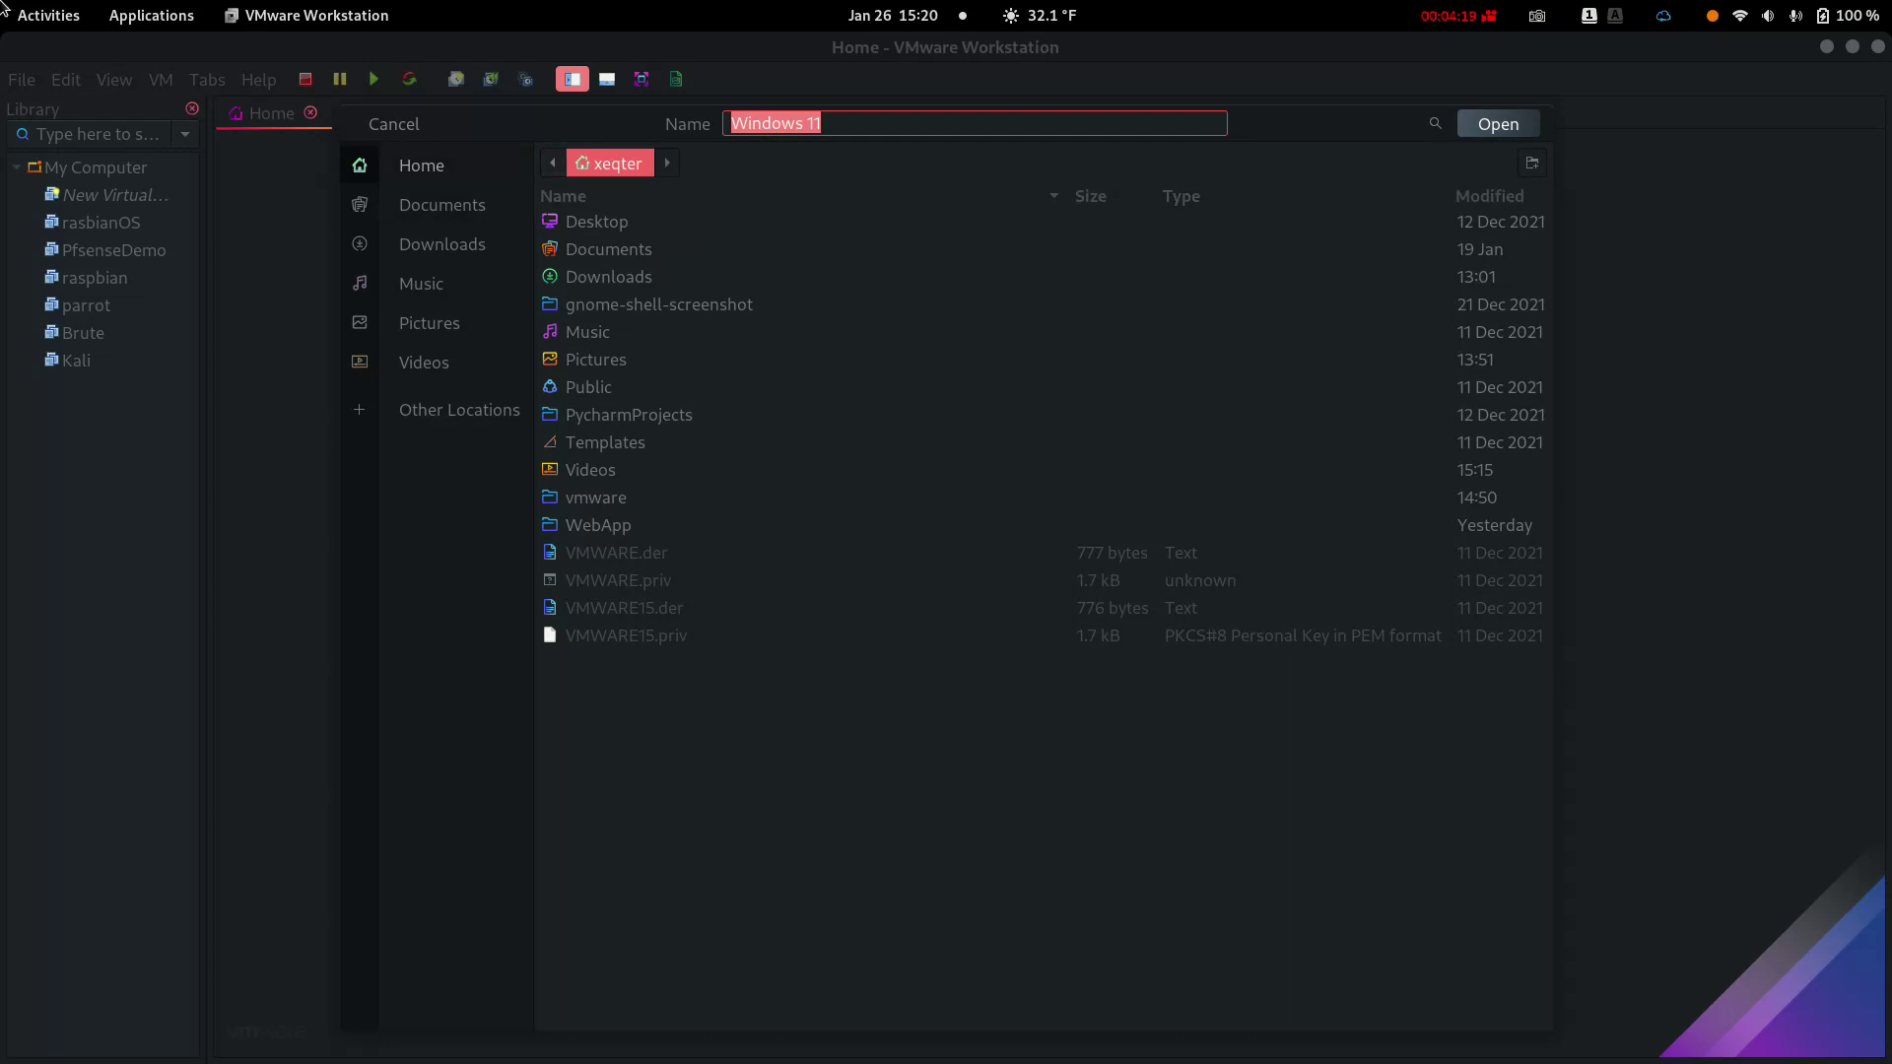
pyautogui.press('Return')
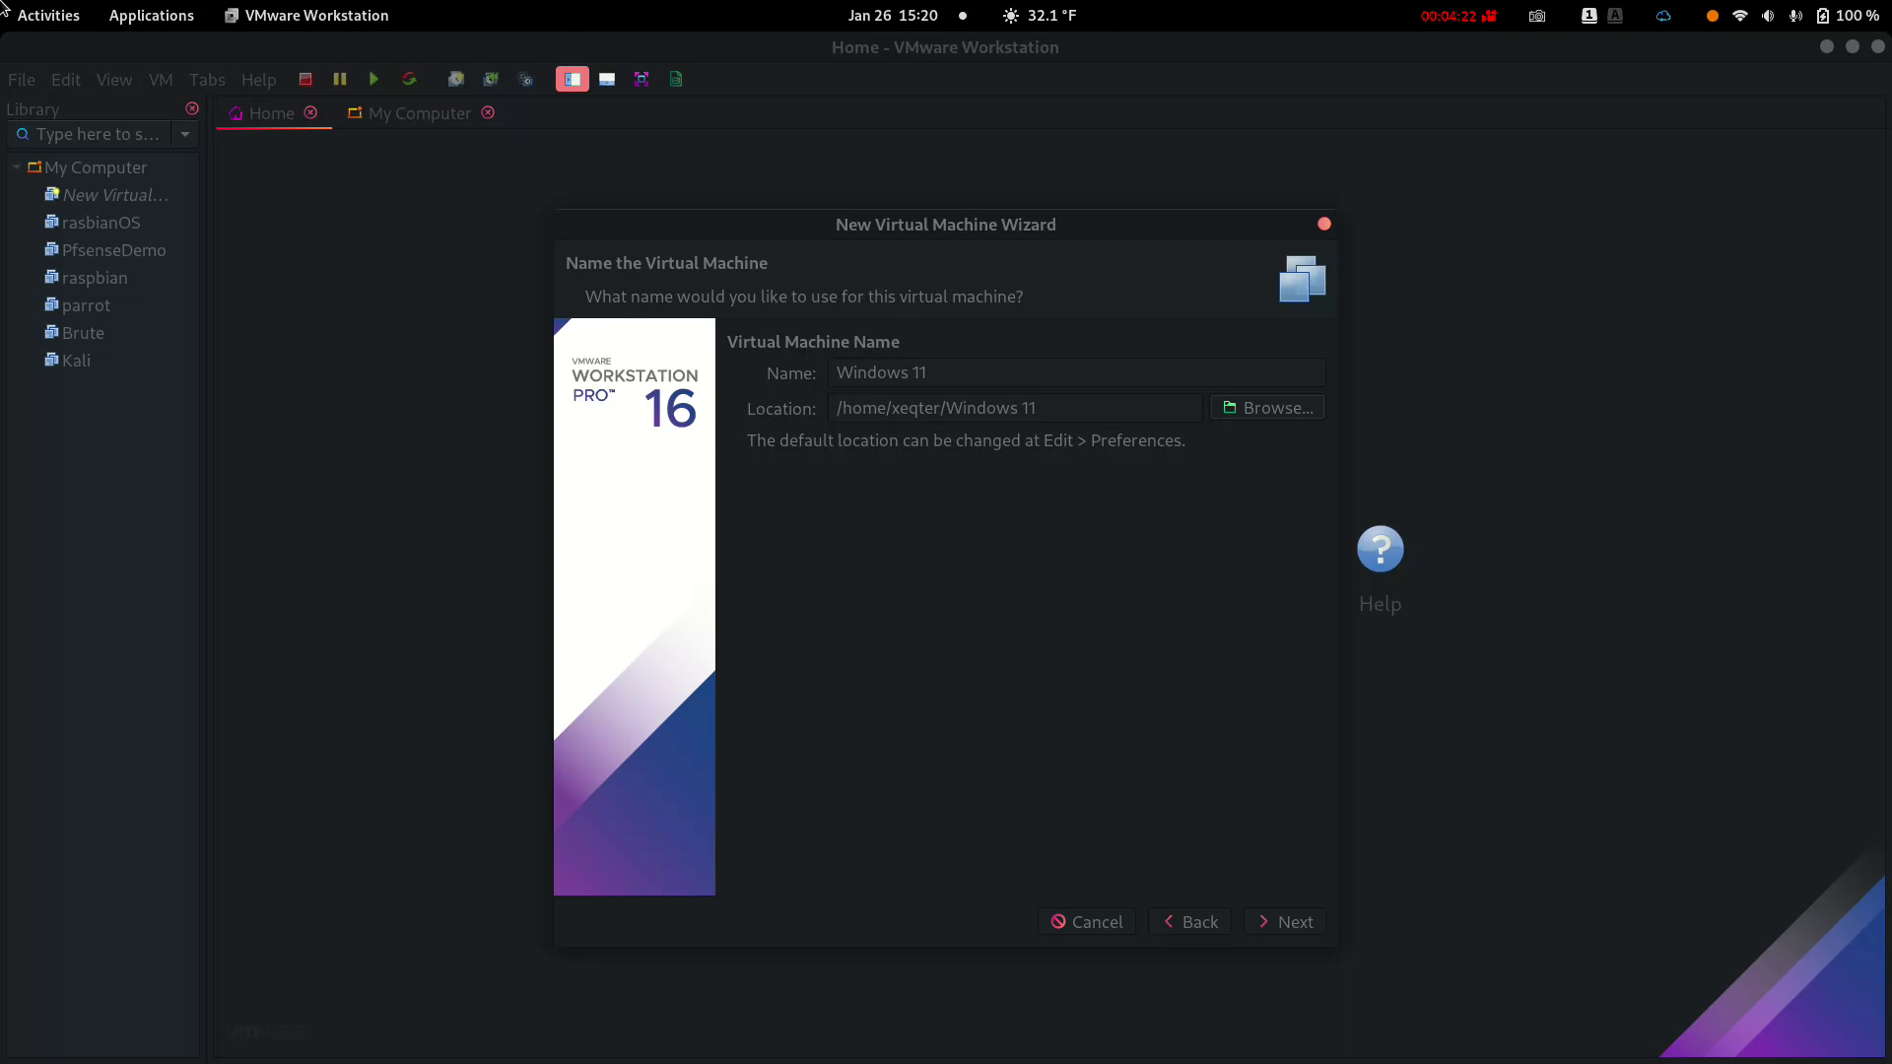
pyautogui.press('Tab')
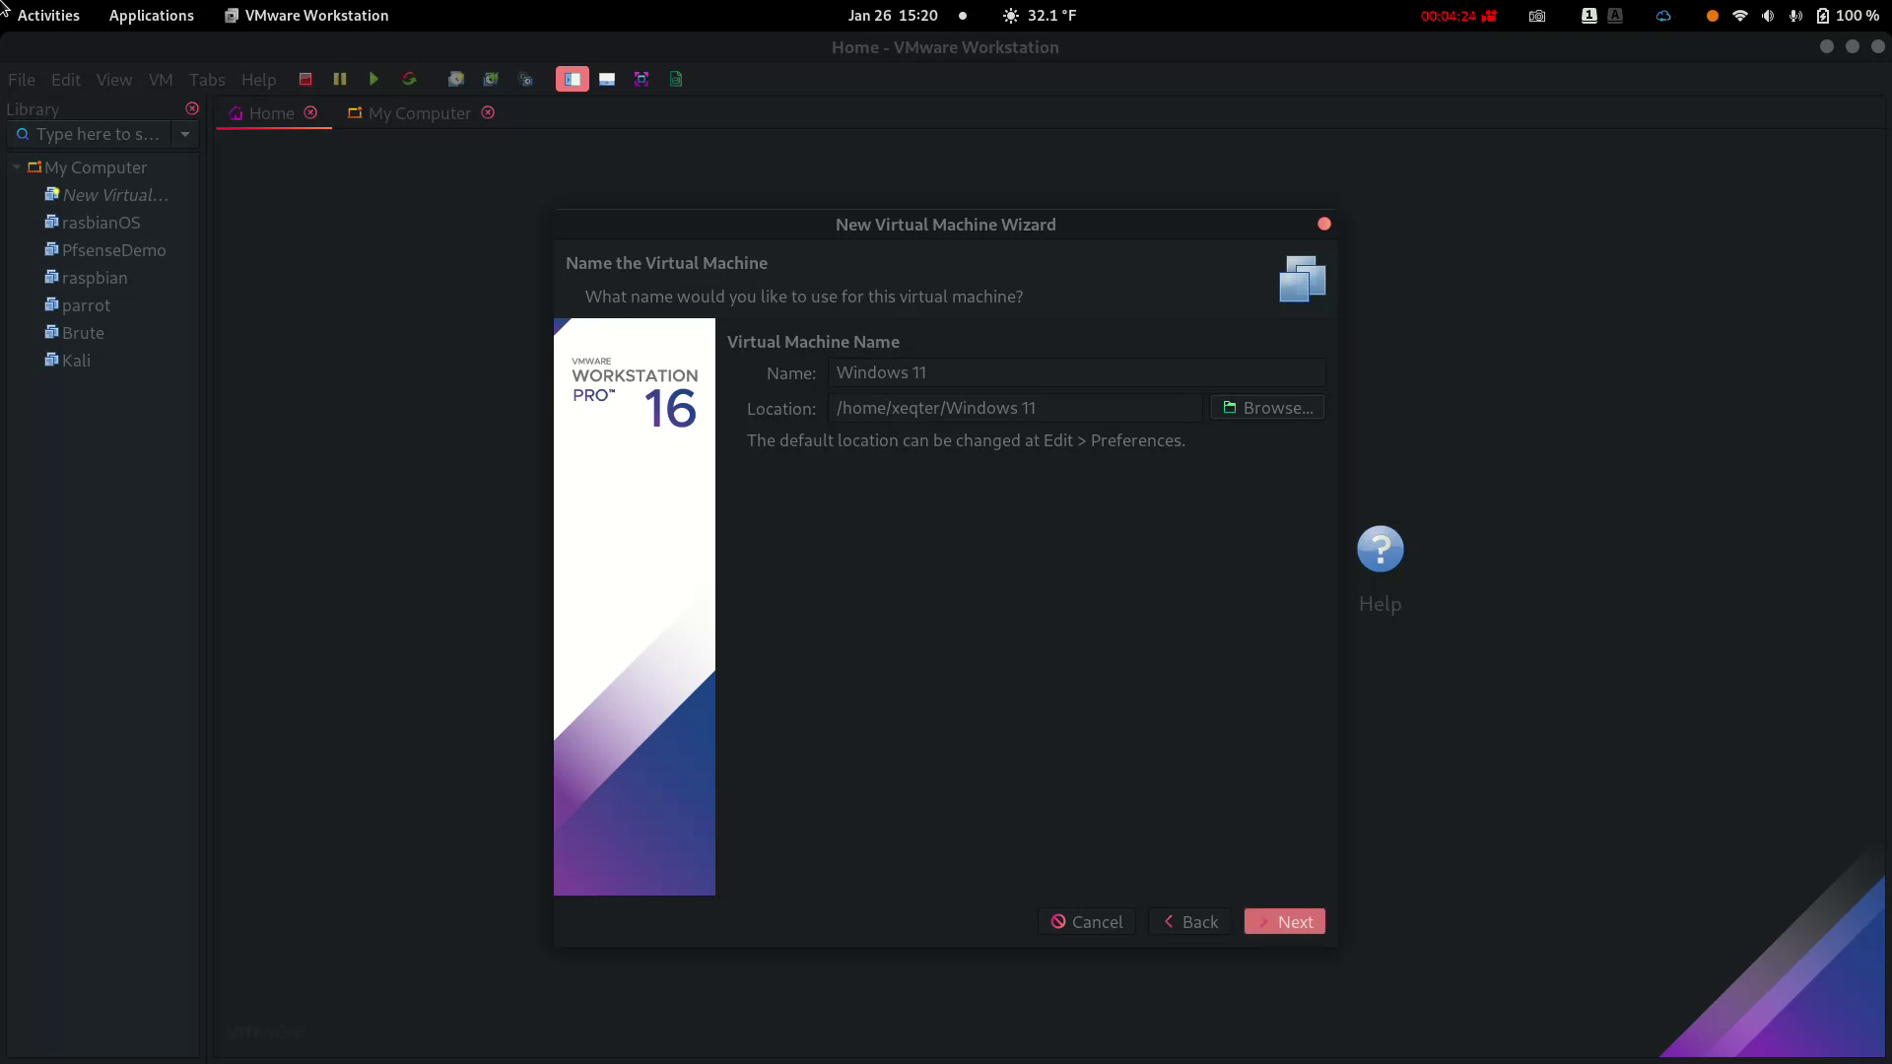
# Raise the maximum disk size from 60 to 100 GB and create the virtual machine
pyautogui.press('Return')
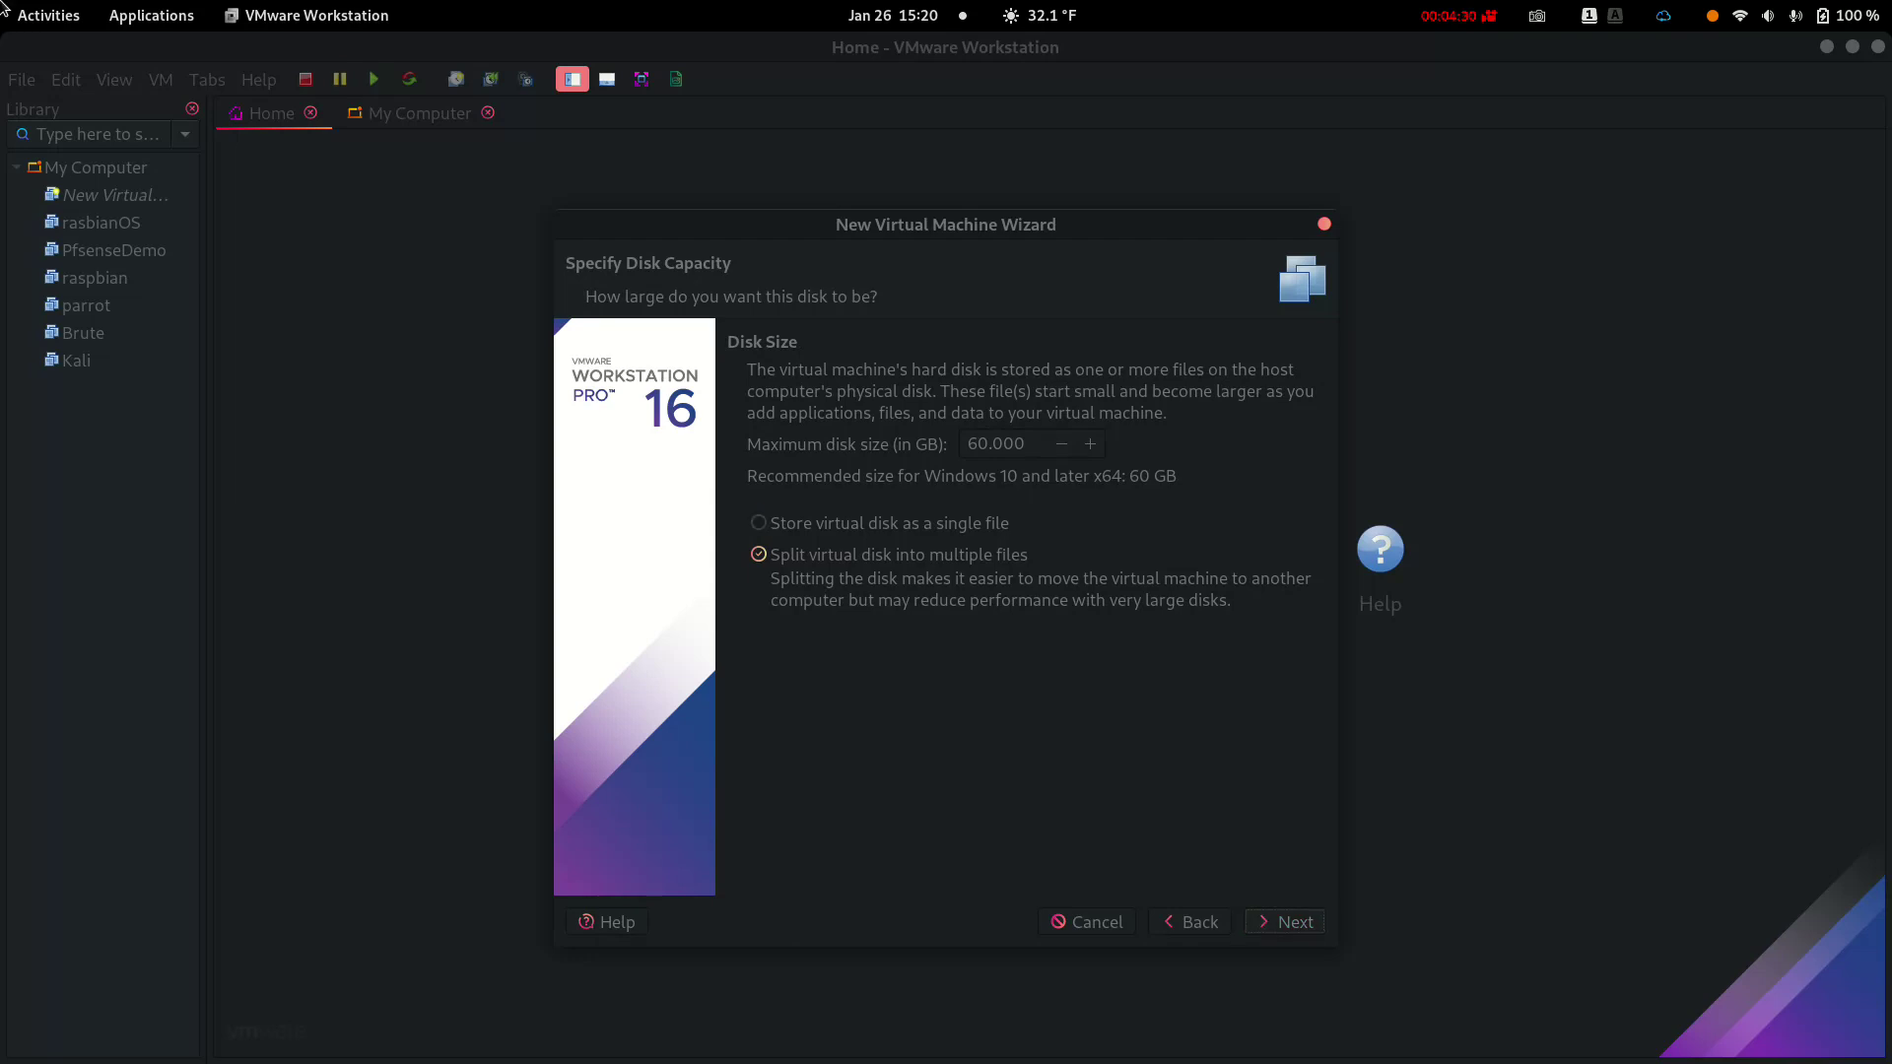
pyautogui.press('Tab')
pyautogui.press('BackSpace')
pyautogui.write('10')
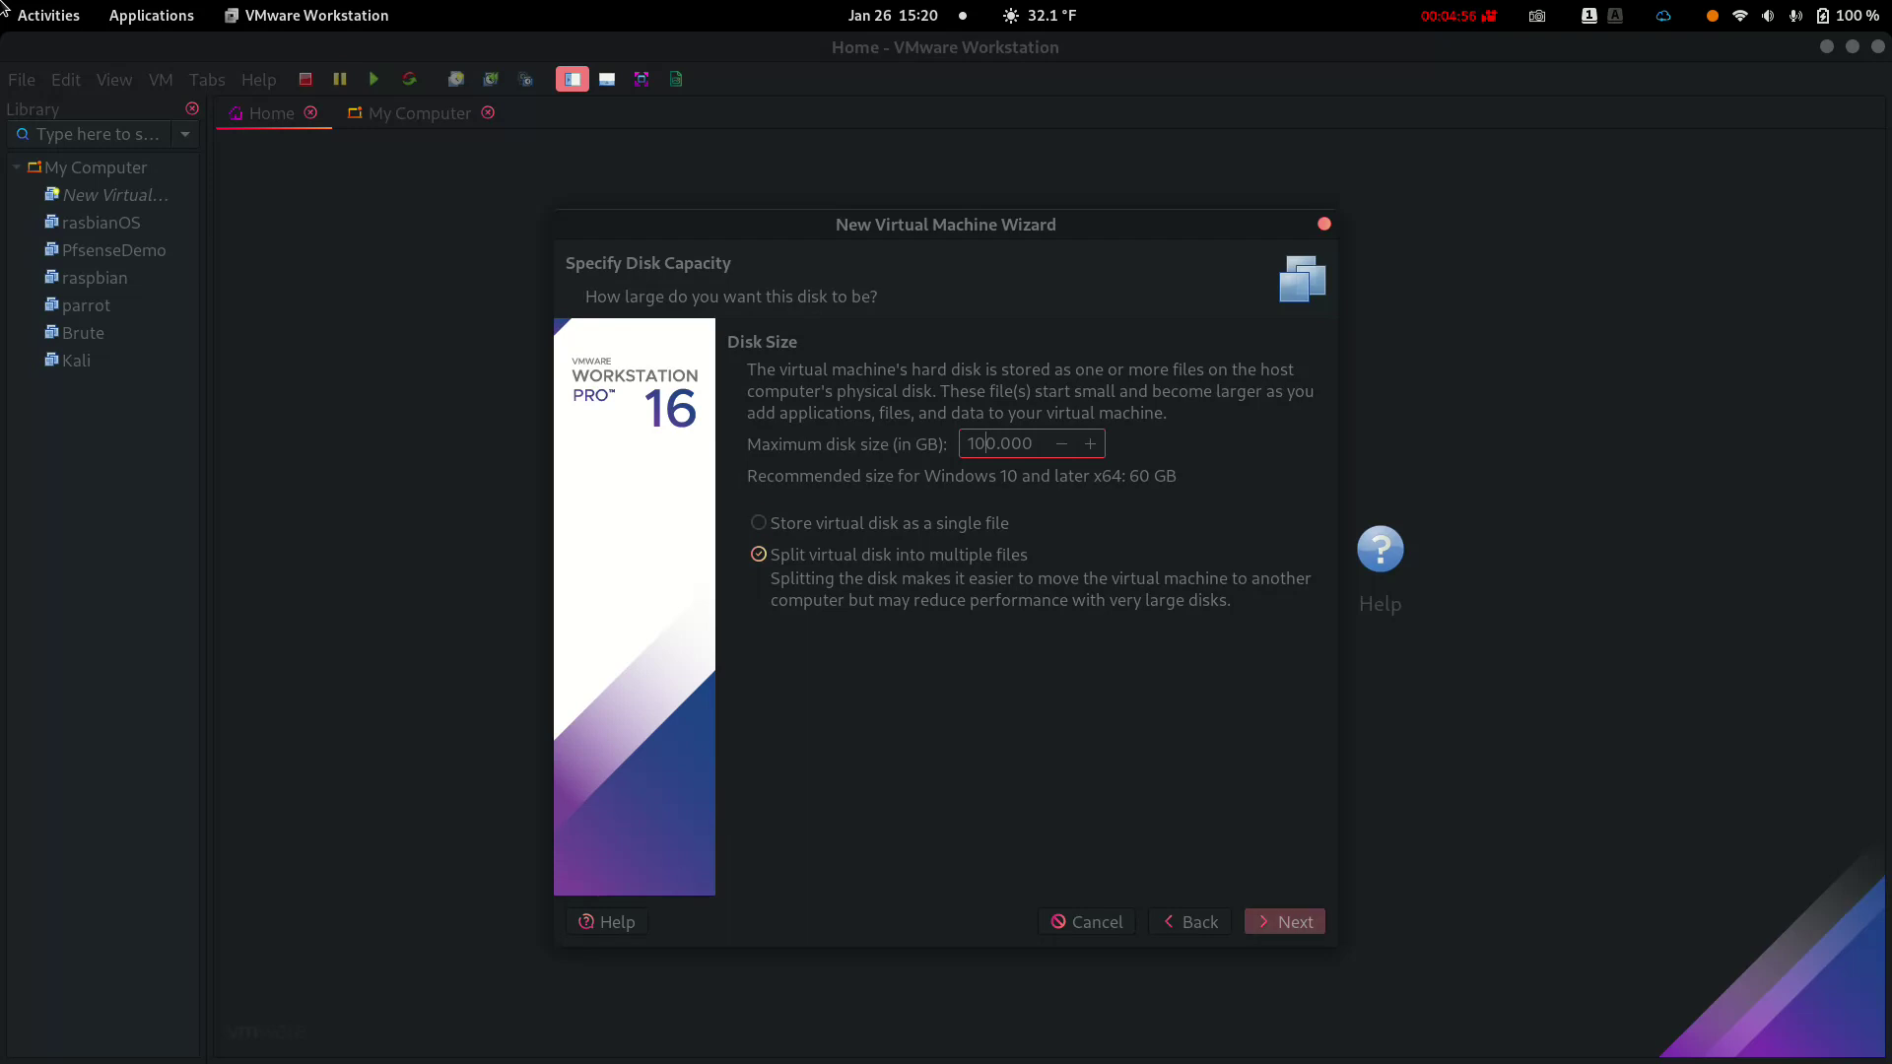
pyautogui.press('Return')
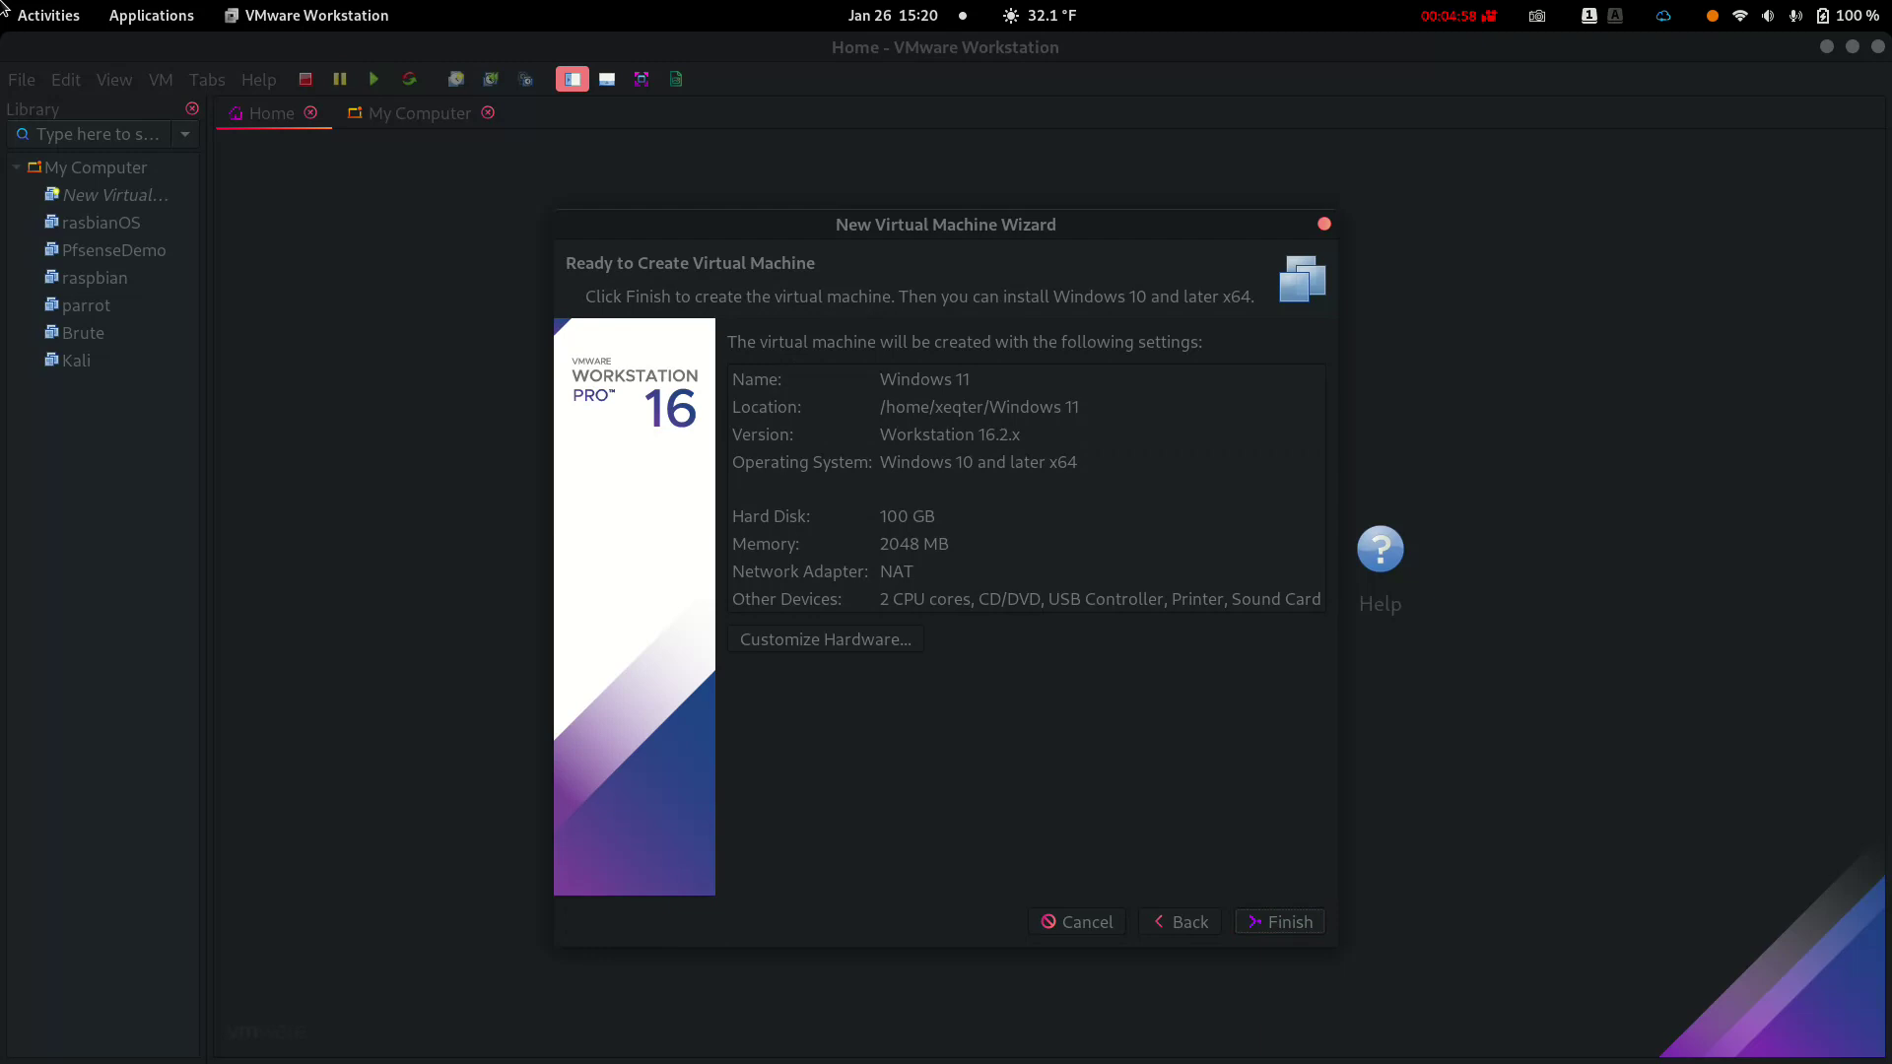
pyautogui.press('Return')
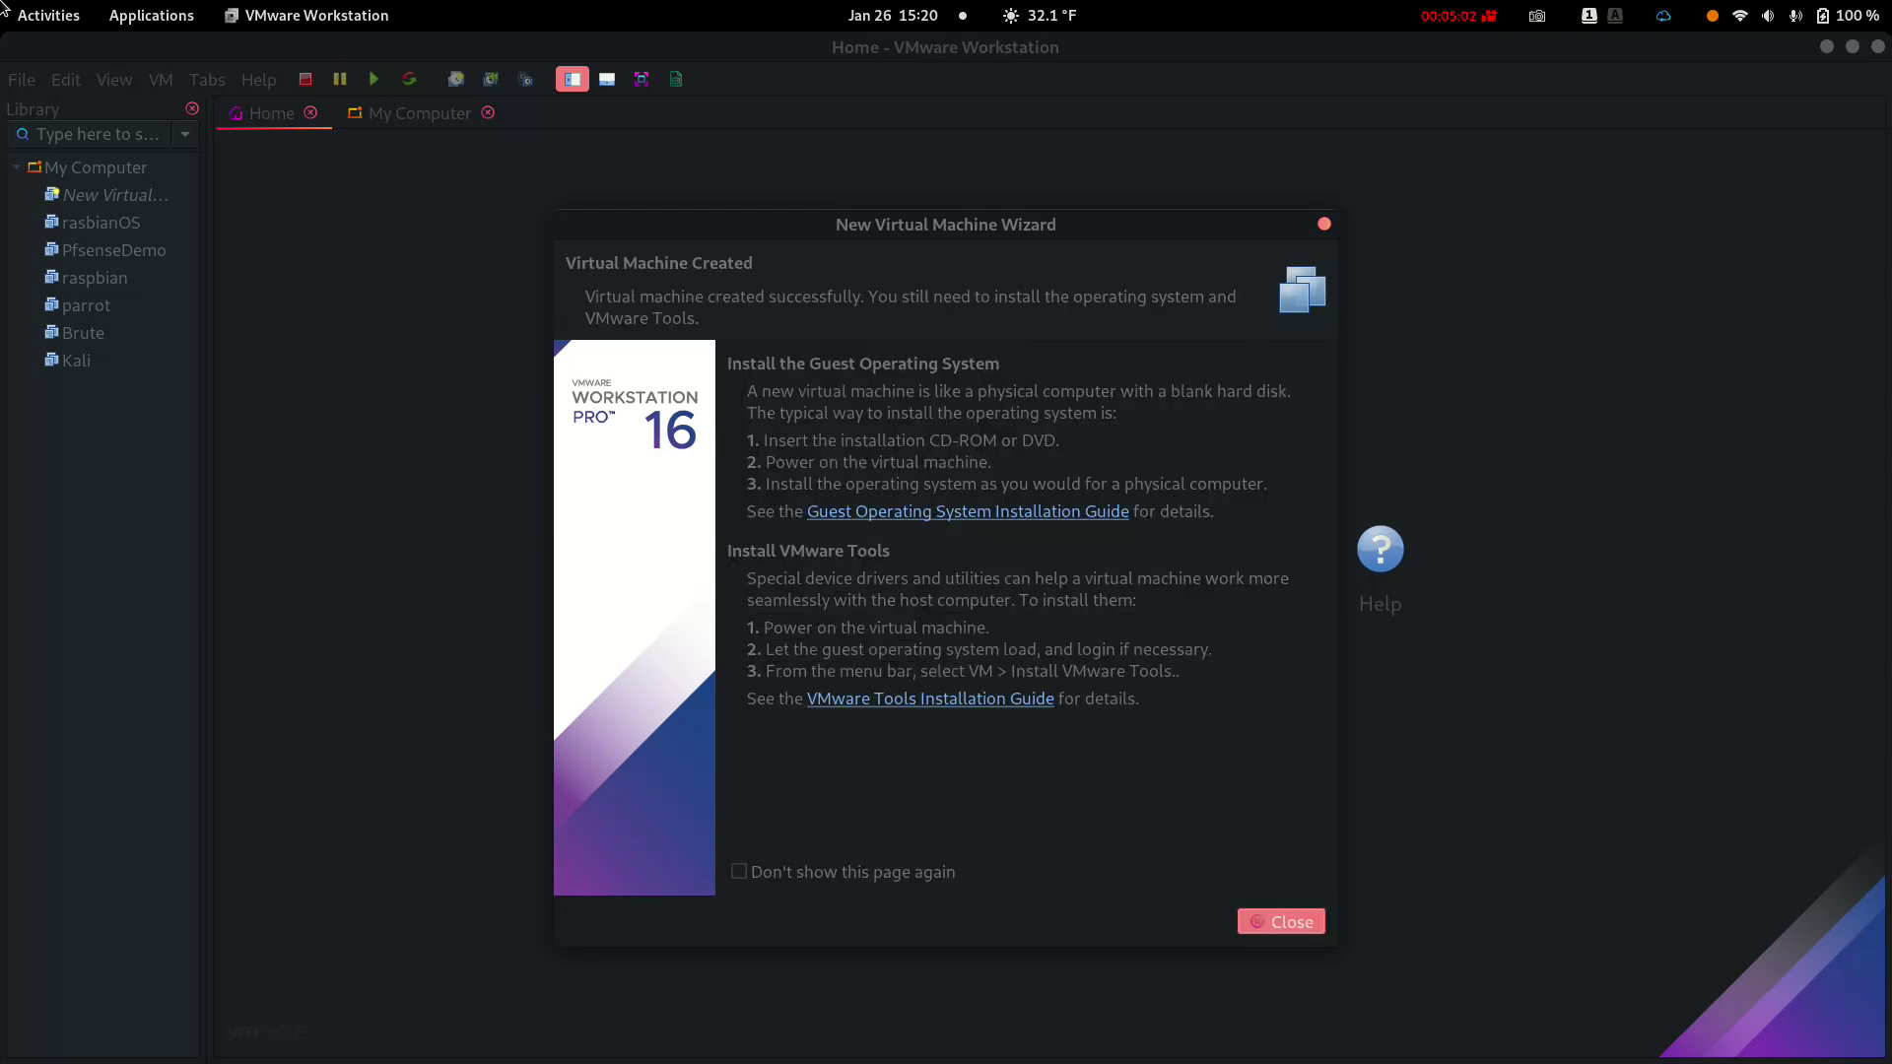
# Close the wizard and open the Windows 11 VM's hardware settings
pyautogui.press('Return')
pyautogui.press('Tab')
pyautogui.press('Return')
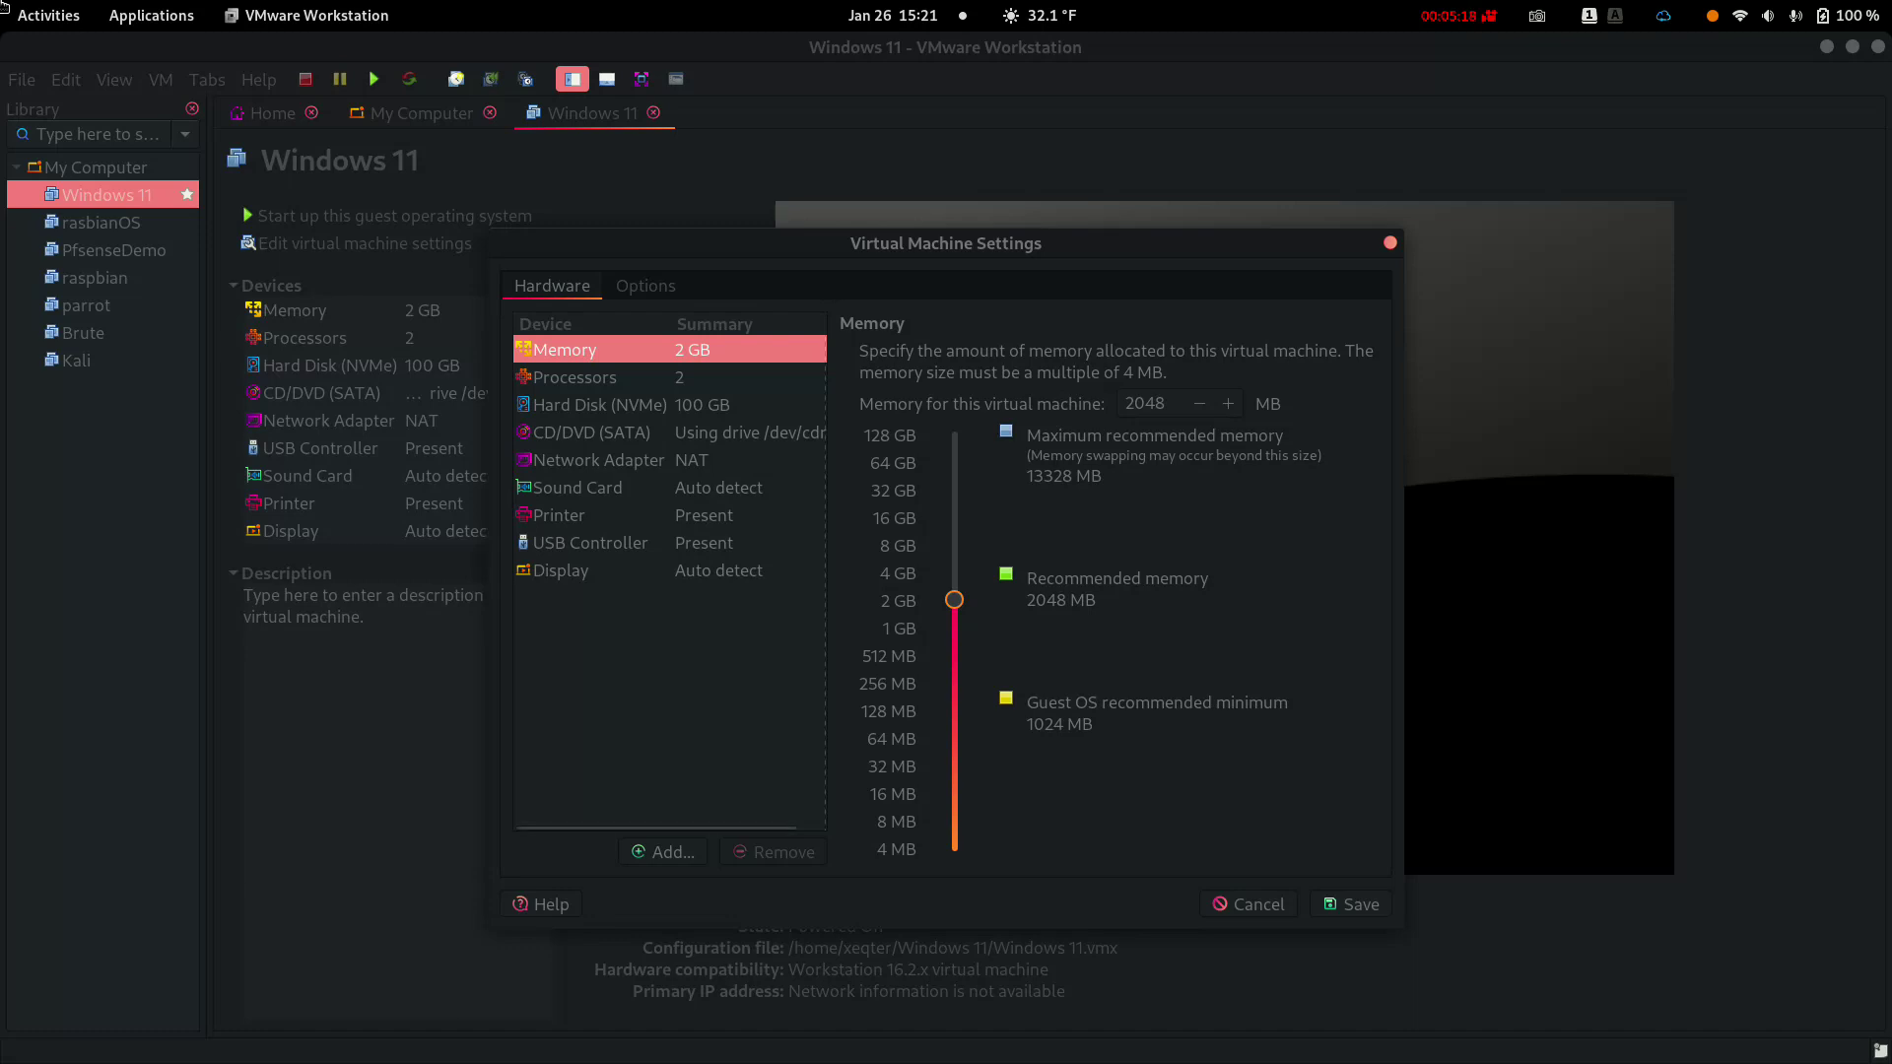
pyautogui.press('Down')
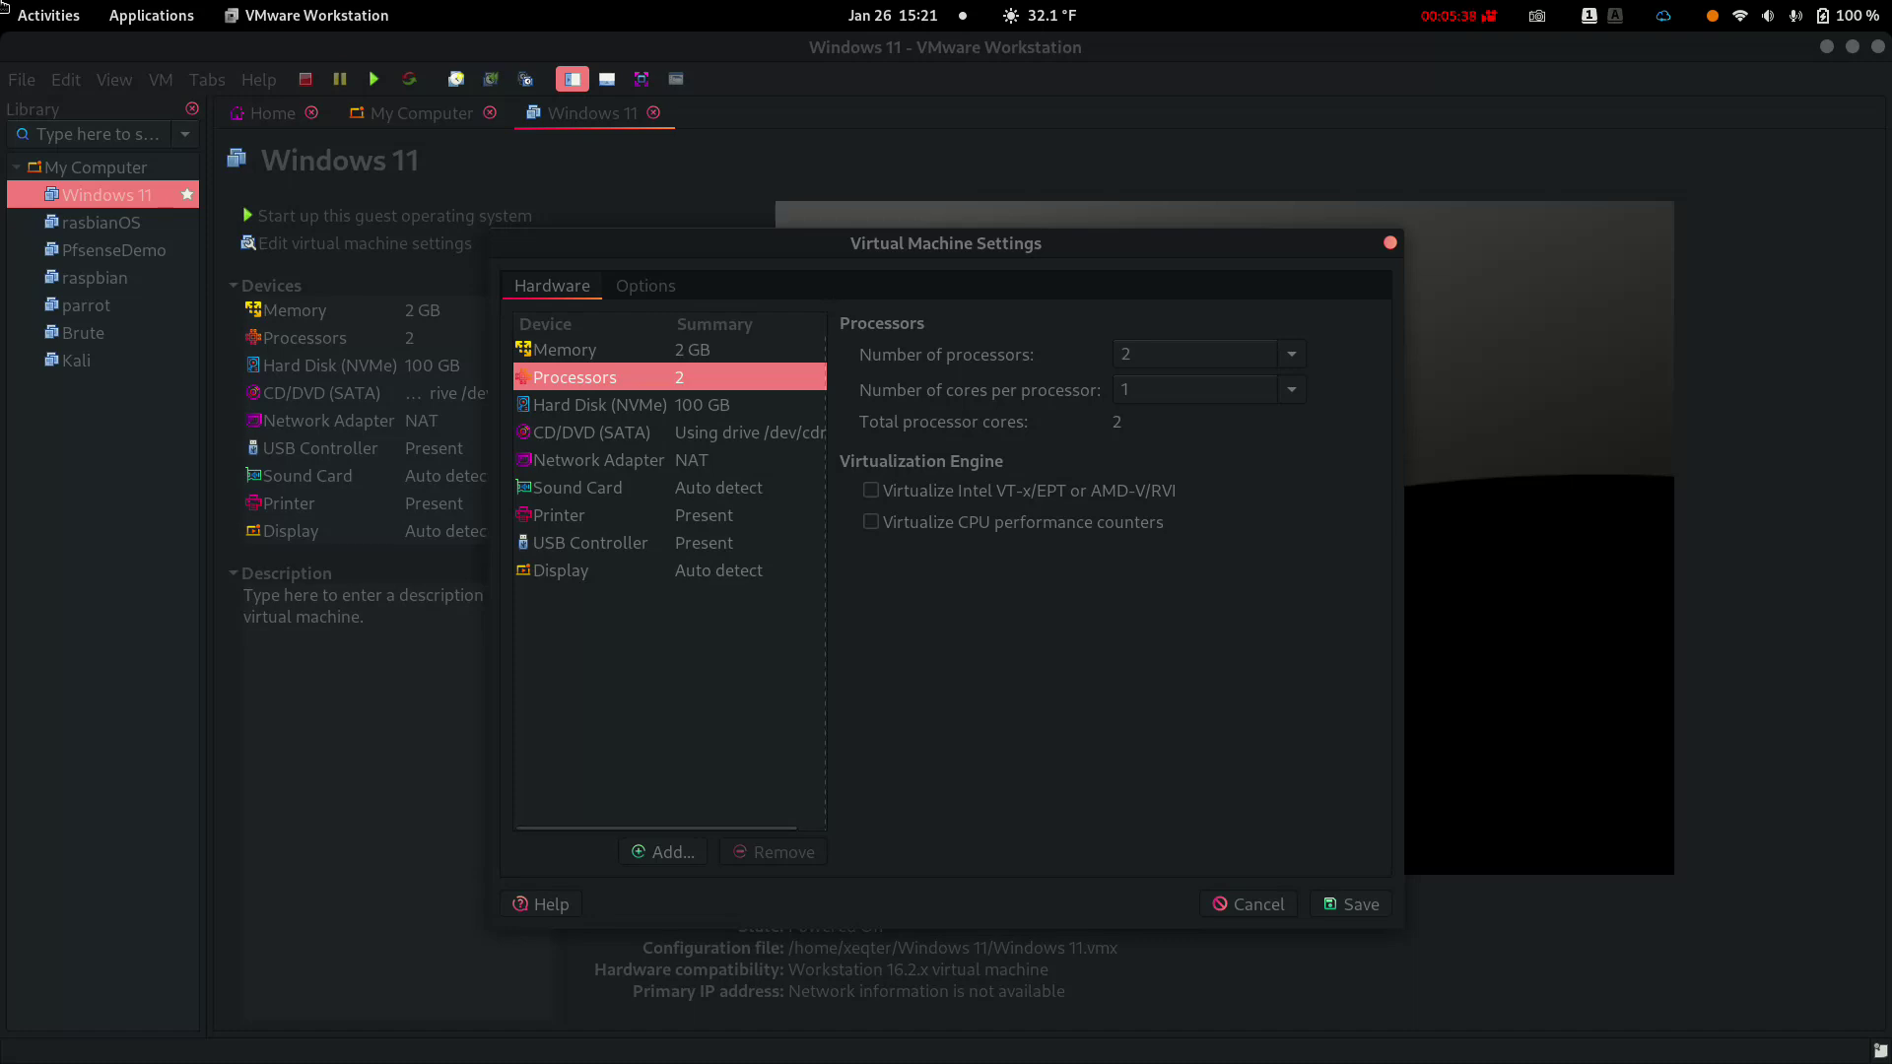
pyautogui.click(564, 349)
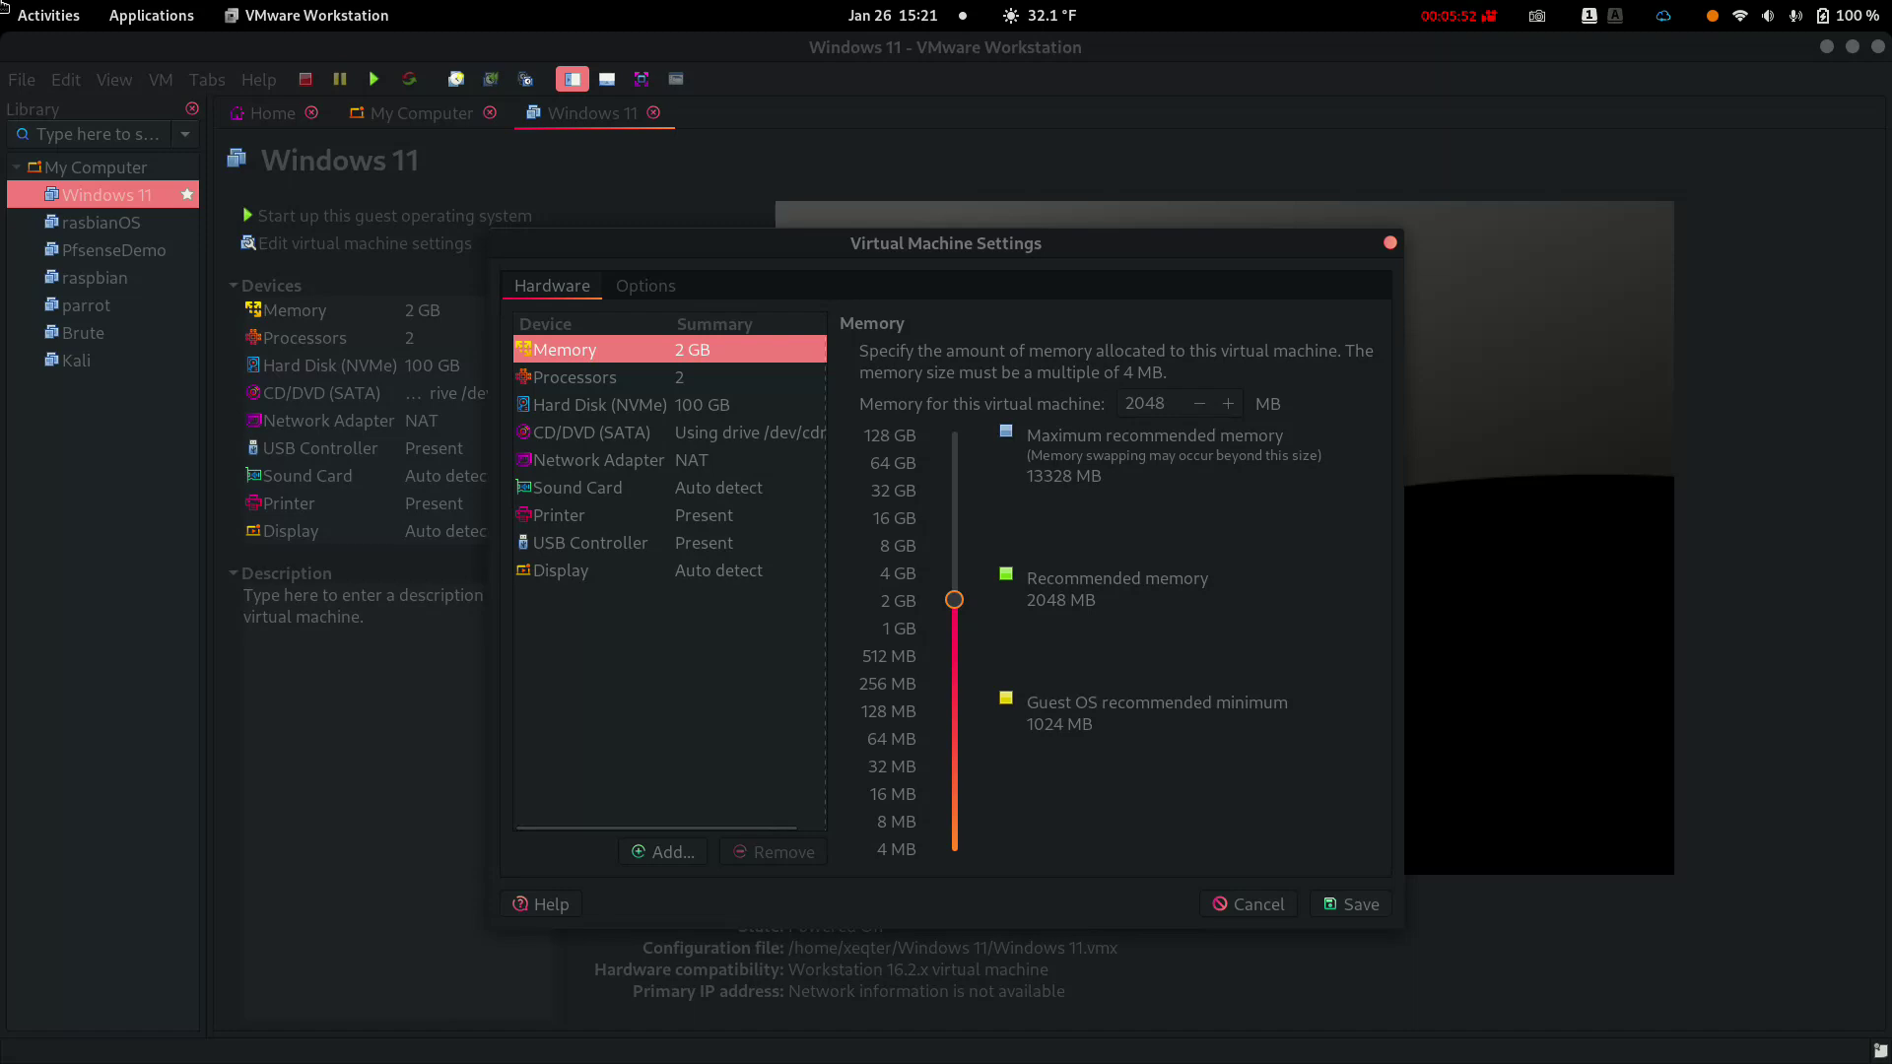
# Show the Network Adapter settings to check the NAT connection
pyautogui.click(598, 460)
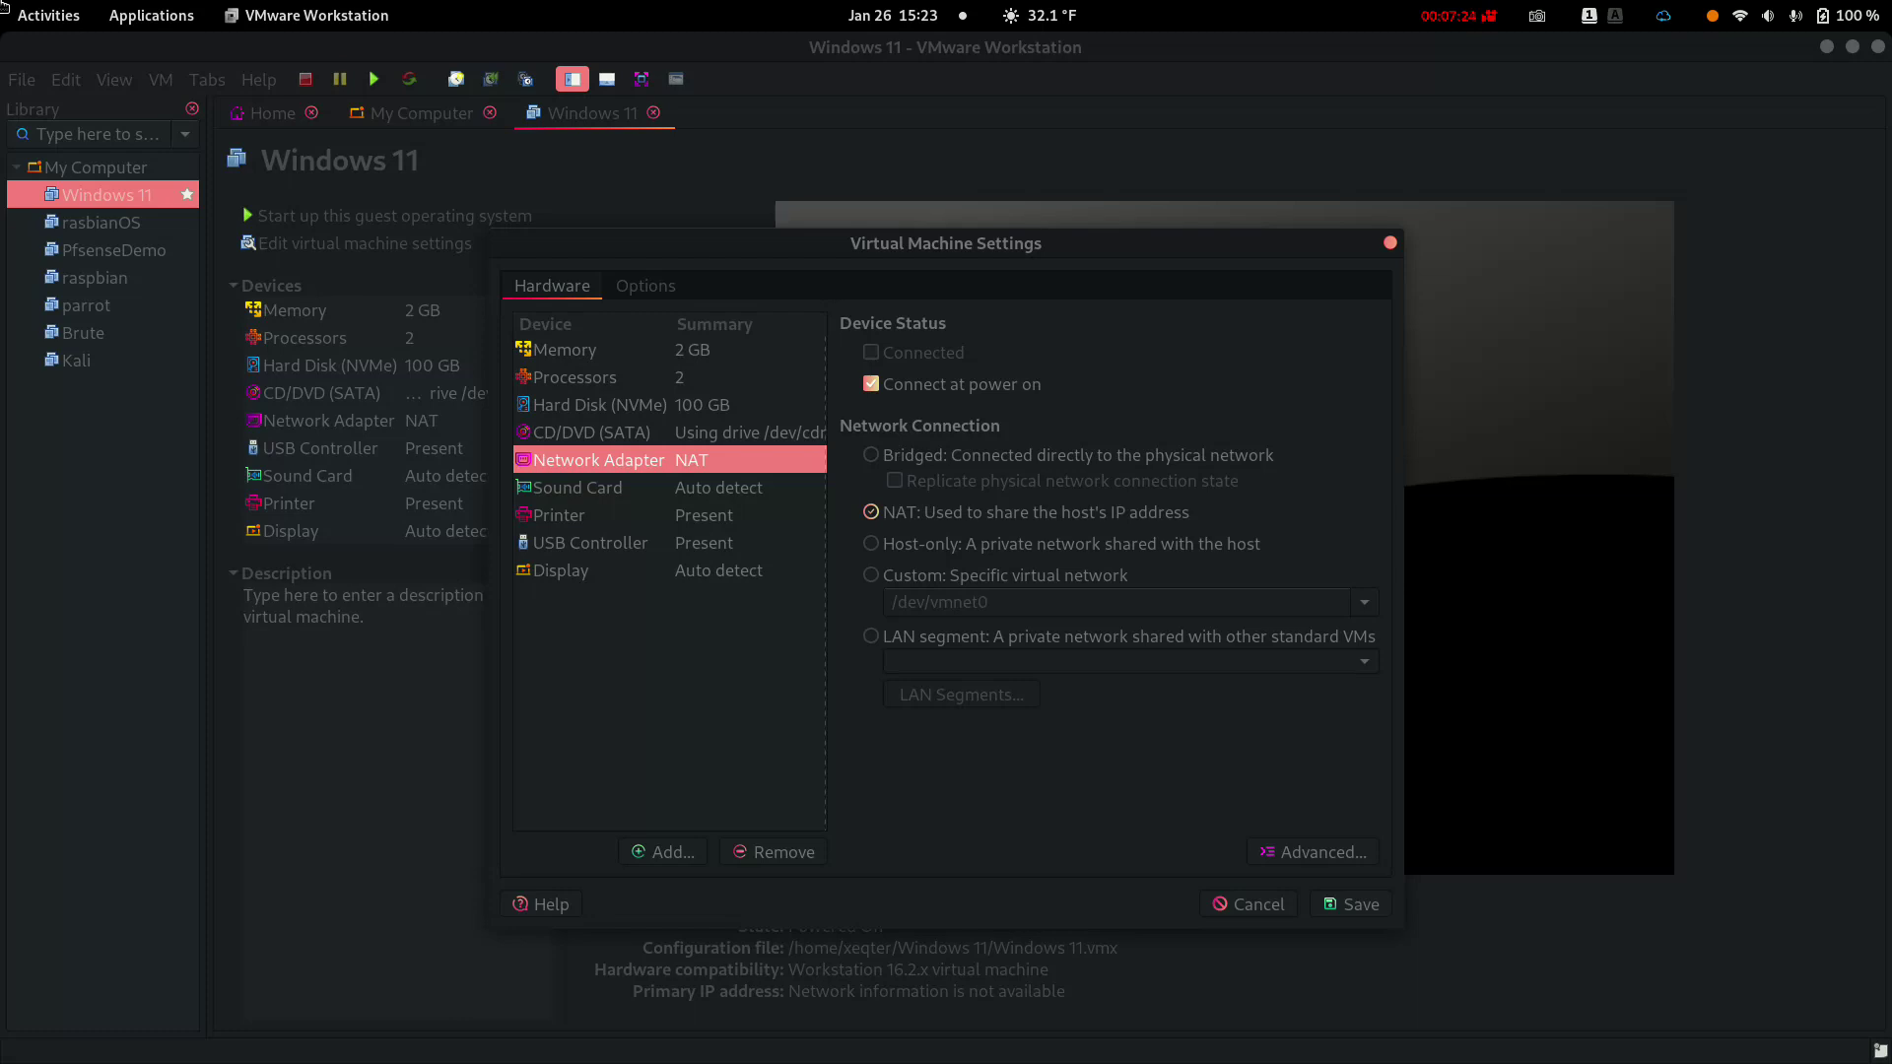
# Check Add Hardware for a Trusted Platform Module, cancel, and switch to the Options tab
pyautogui.click(662, 852)
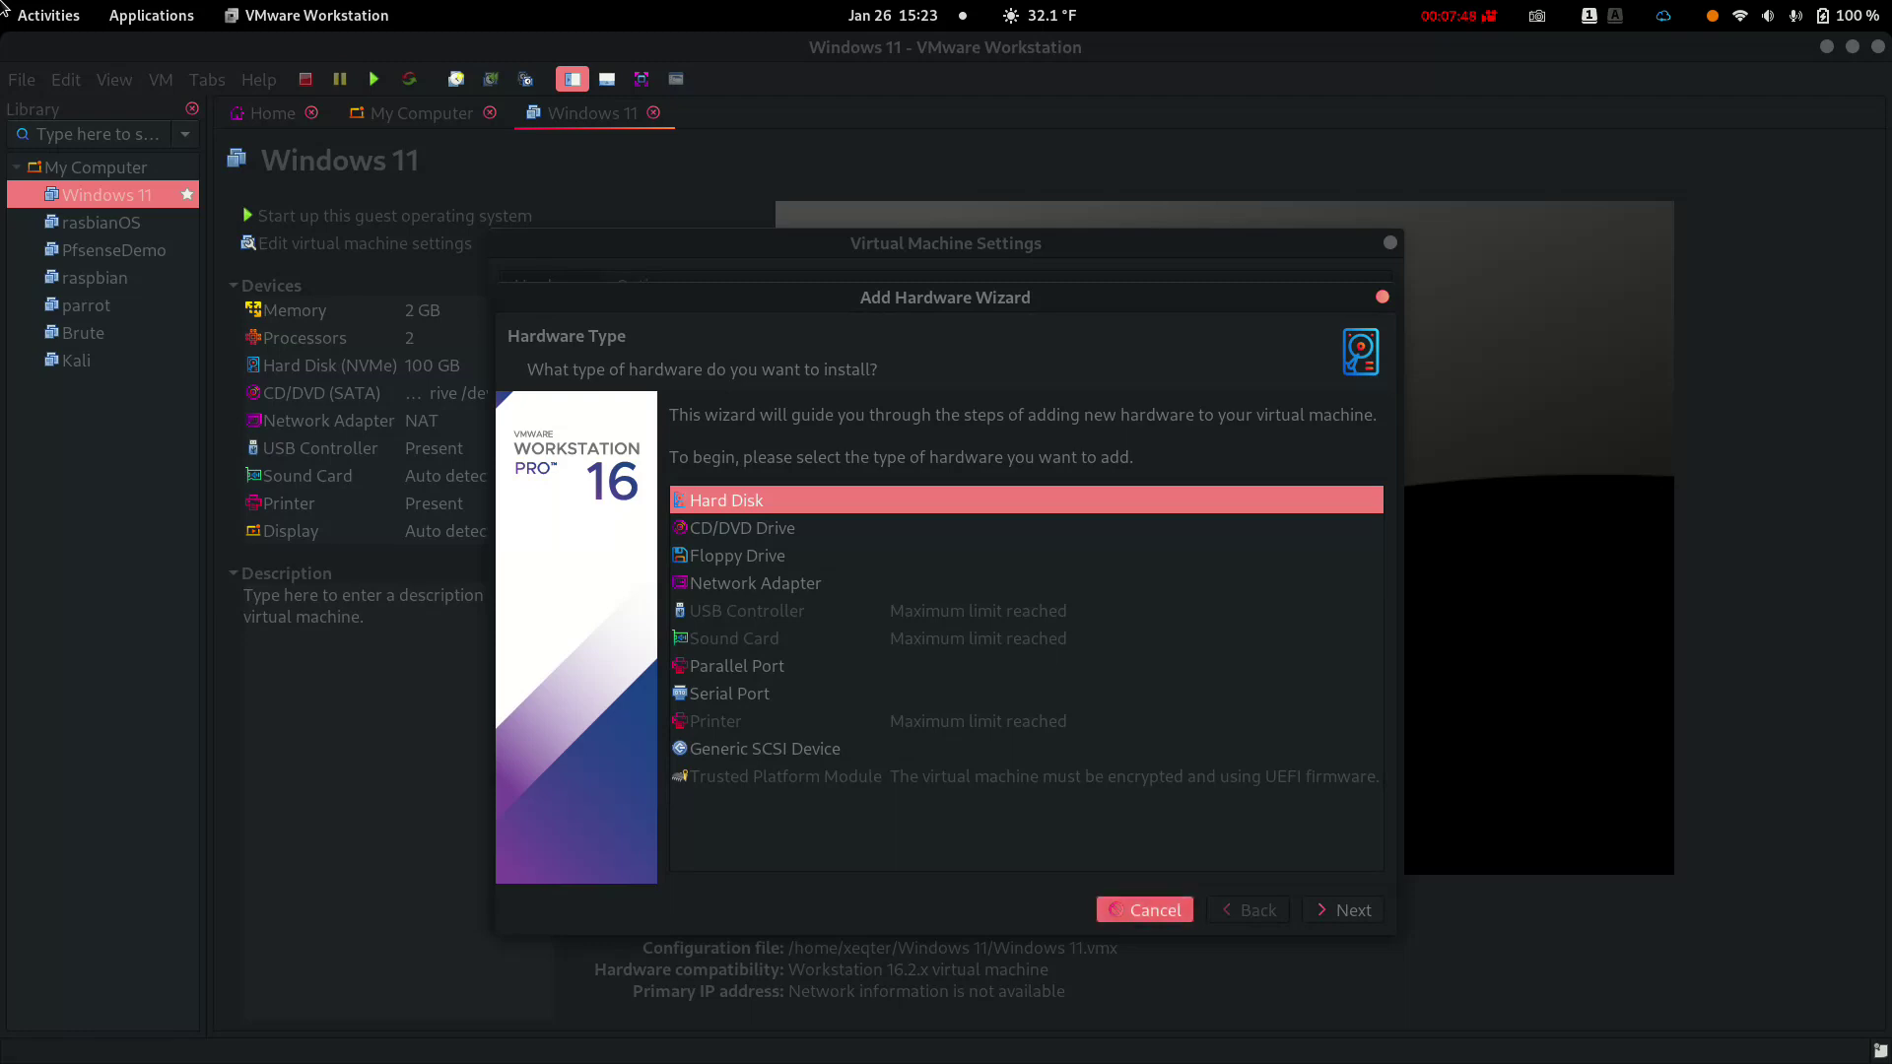
pyautogui.press('Escape')
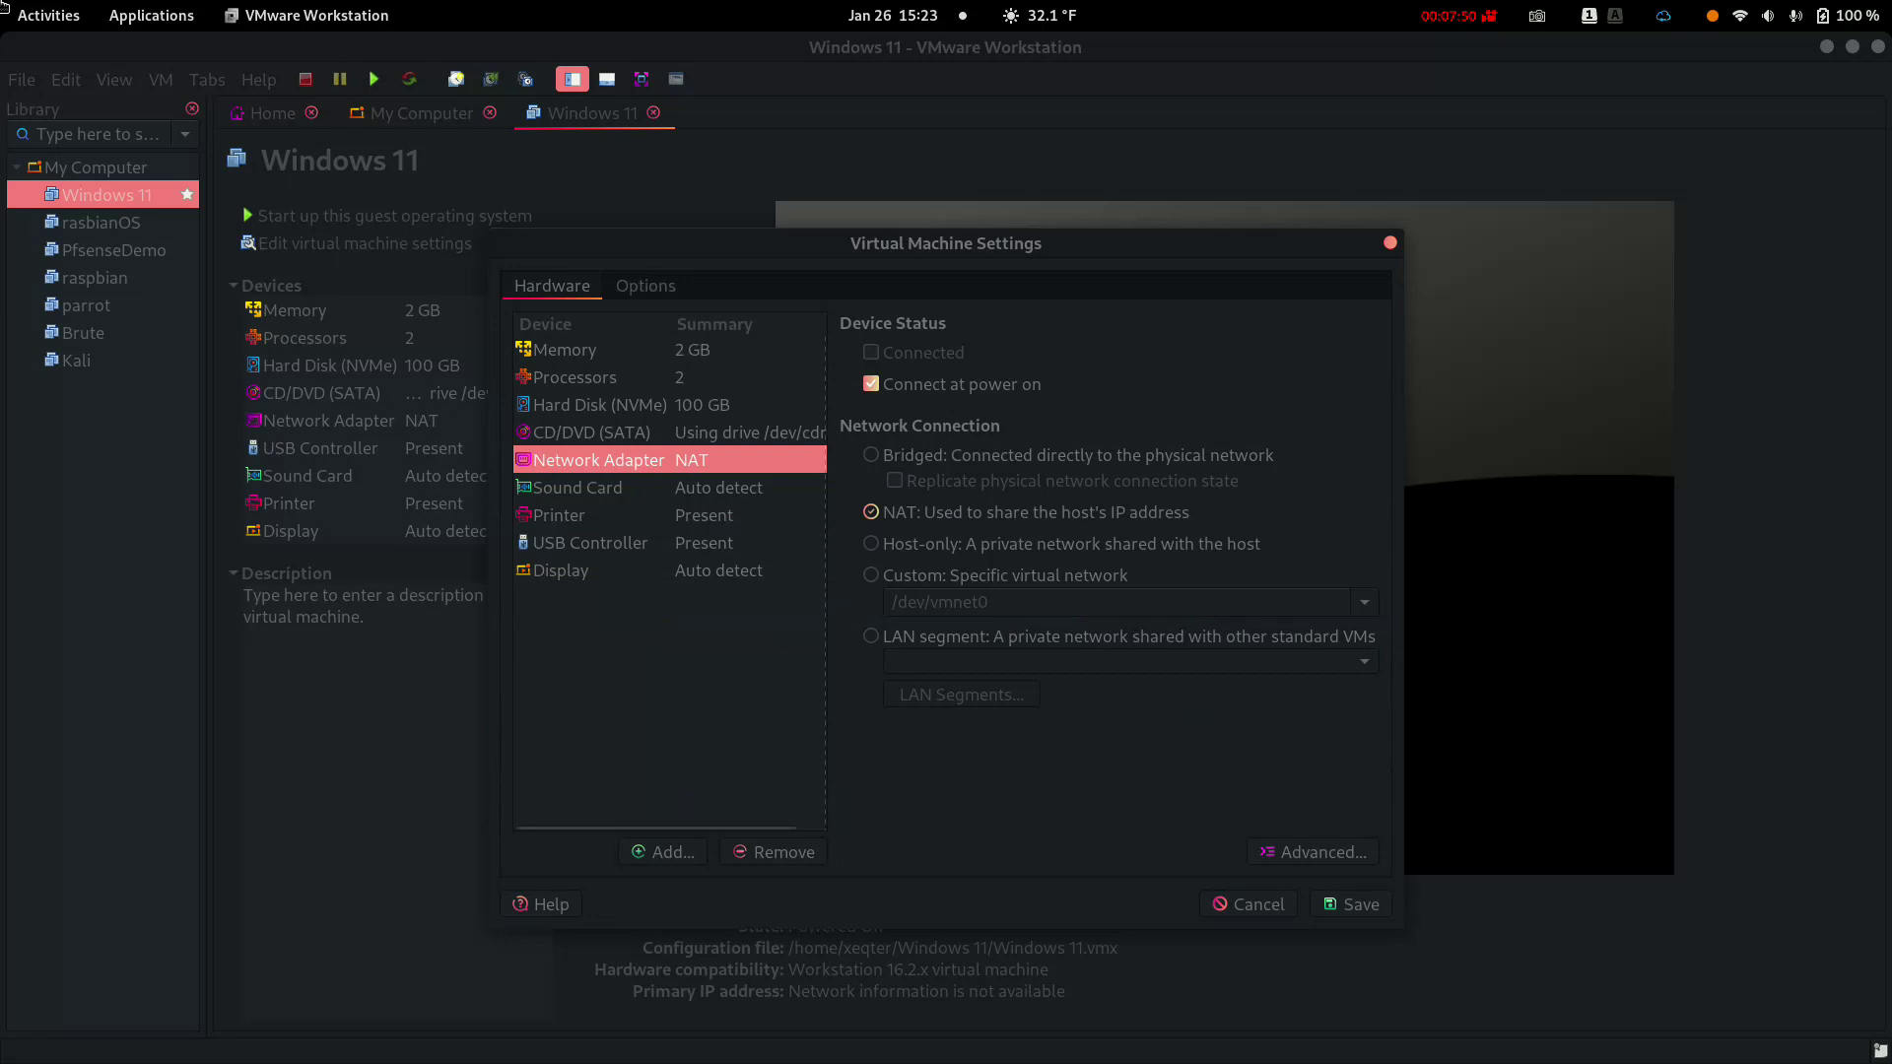
pyautogui.hotkey('ctrl', 'pagedown')
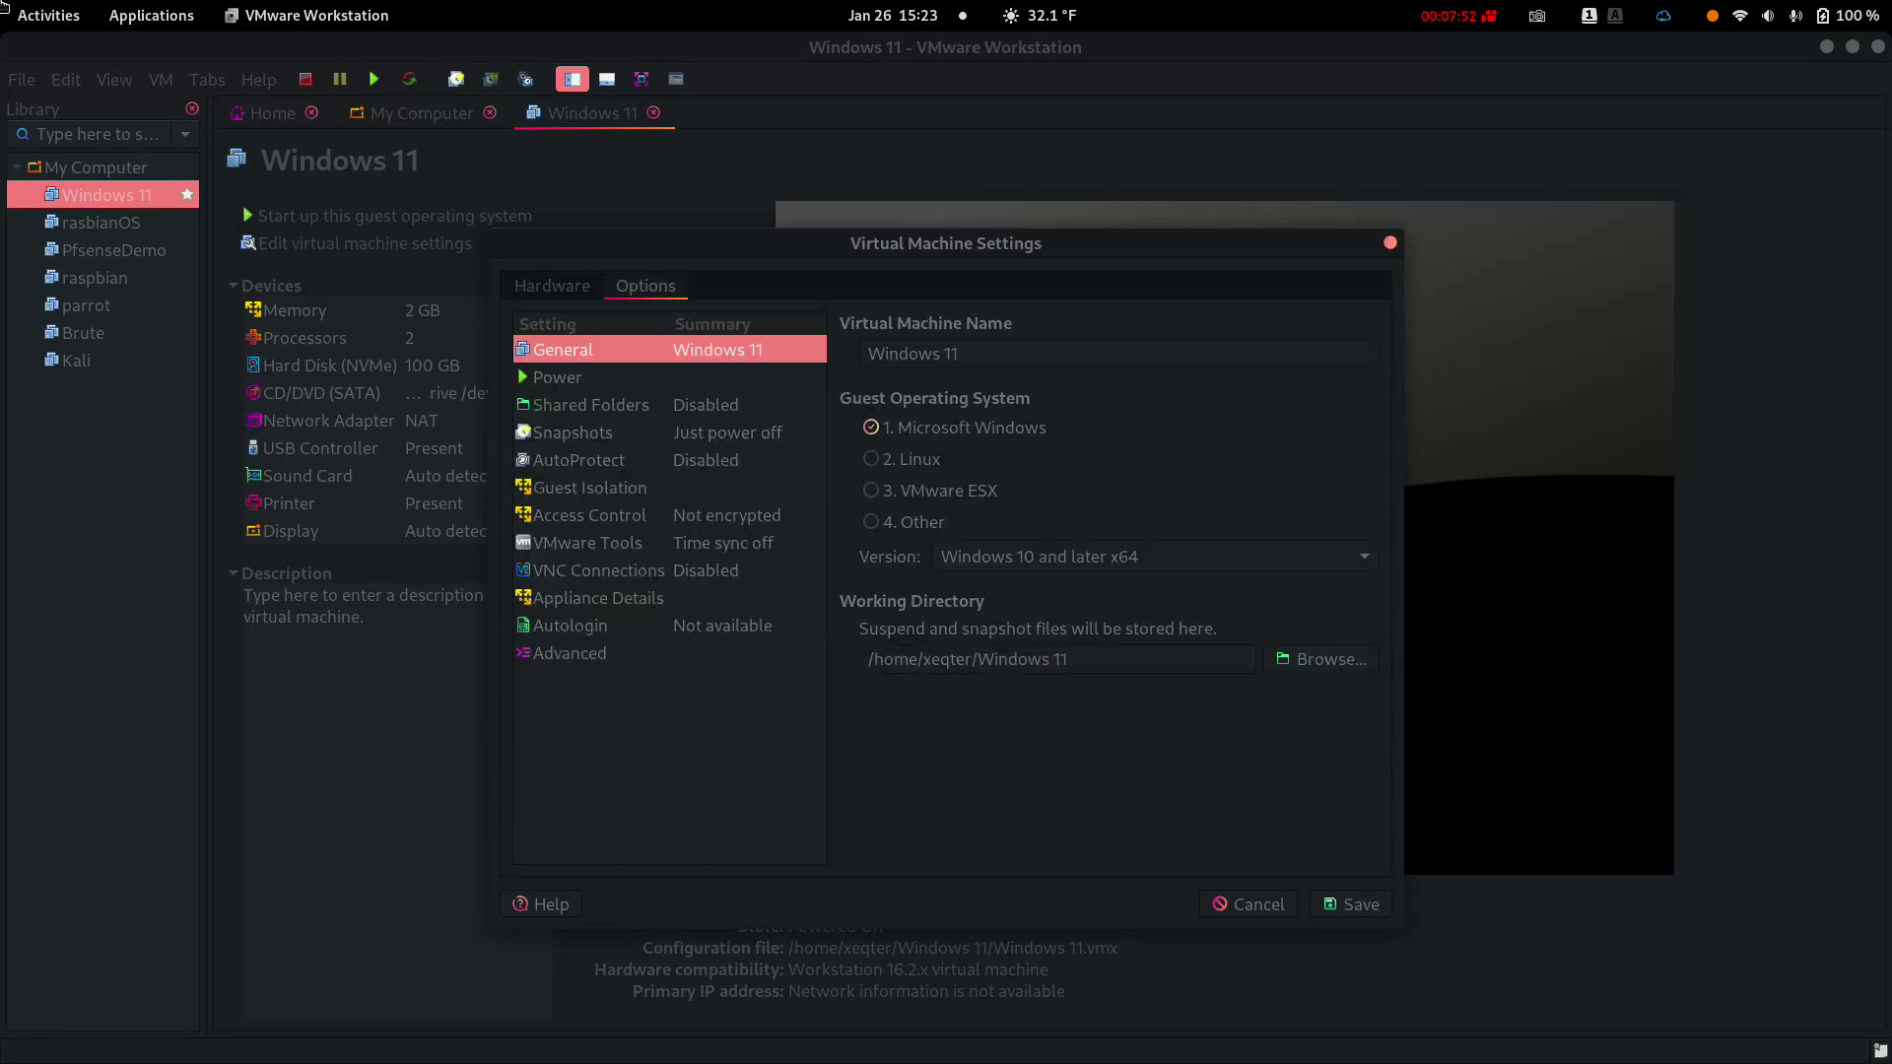
# Encrypt the Windows 11 VM with a password through Access Control
pyautogui.click(589, 514)
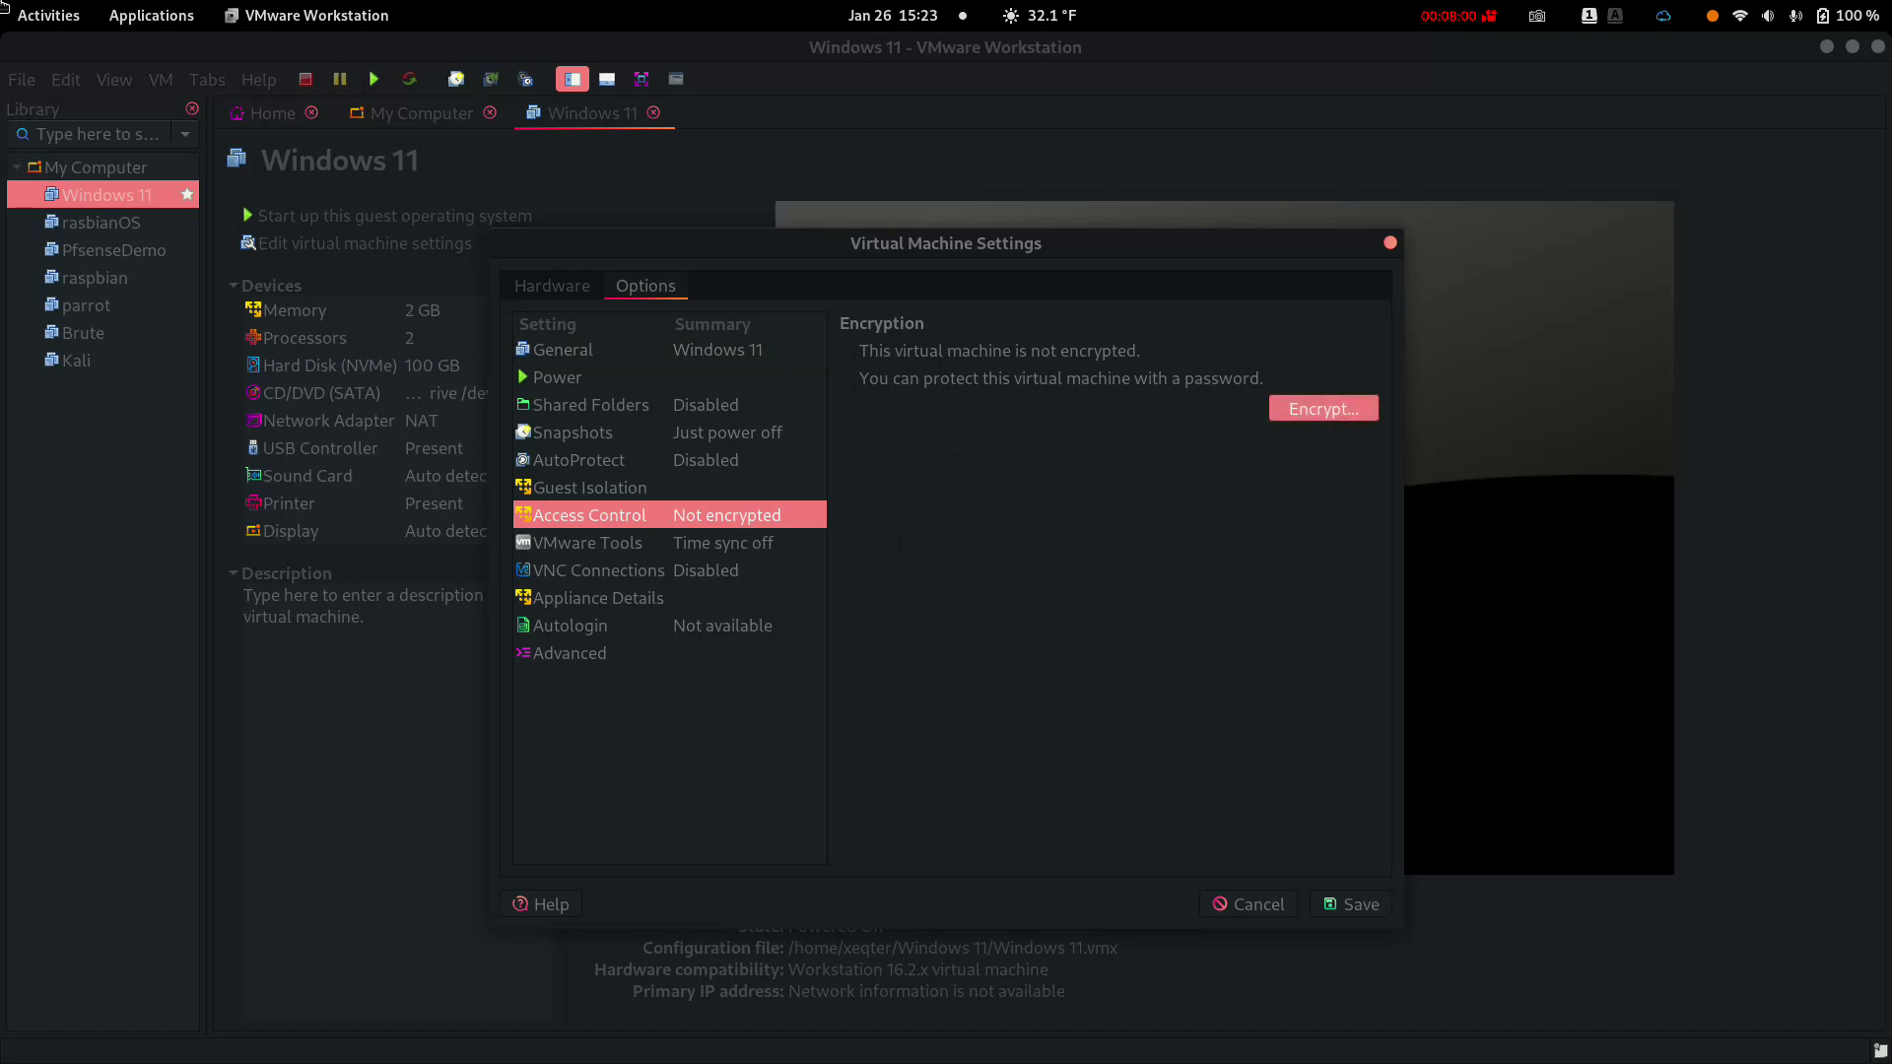
pyautogui.click(1323, 408)
pyautogui.write('••••••')
pyautogui.click(1016, 612)
pyautogui.write('••••••')
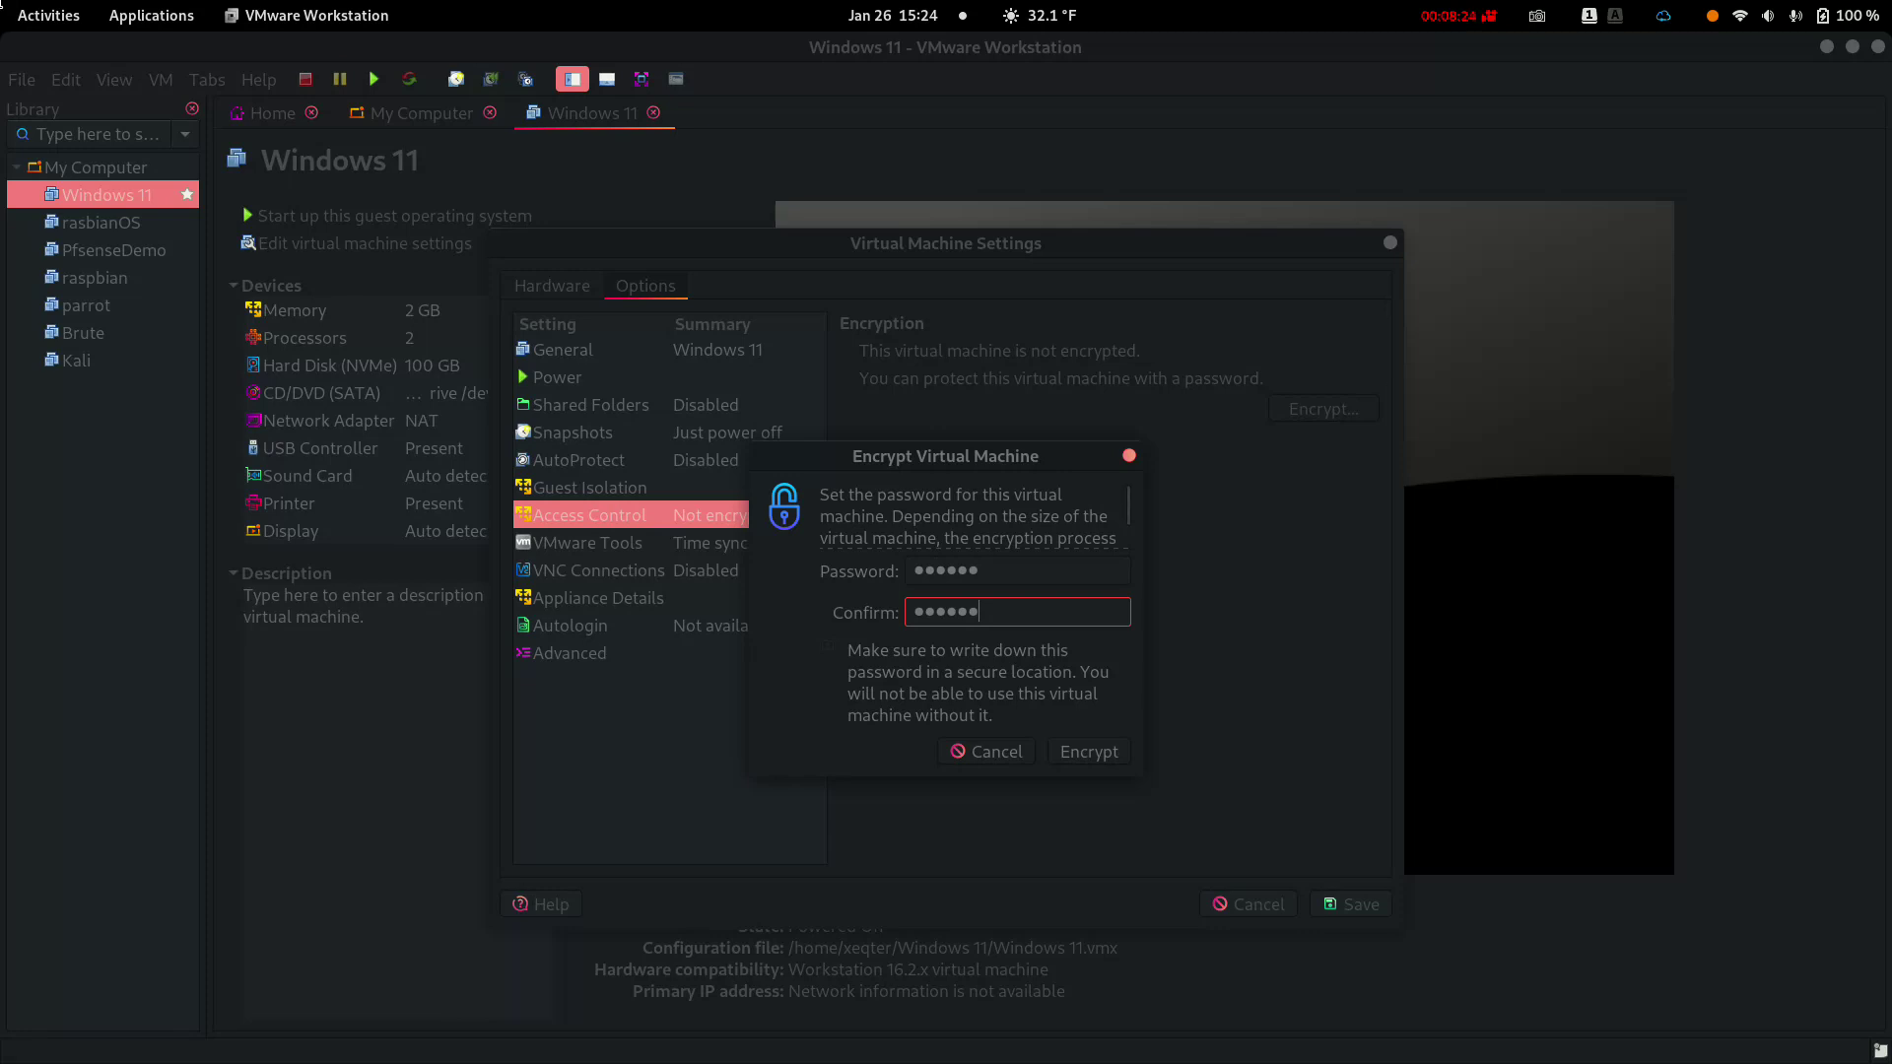
pyautogui.press('Return')
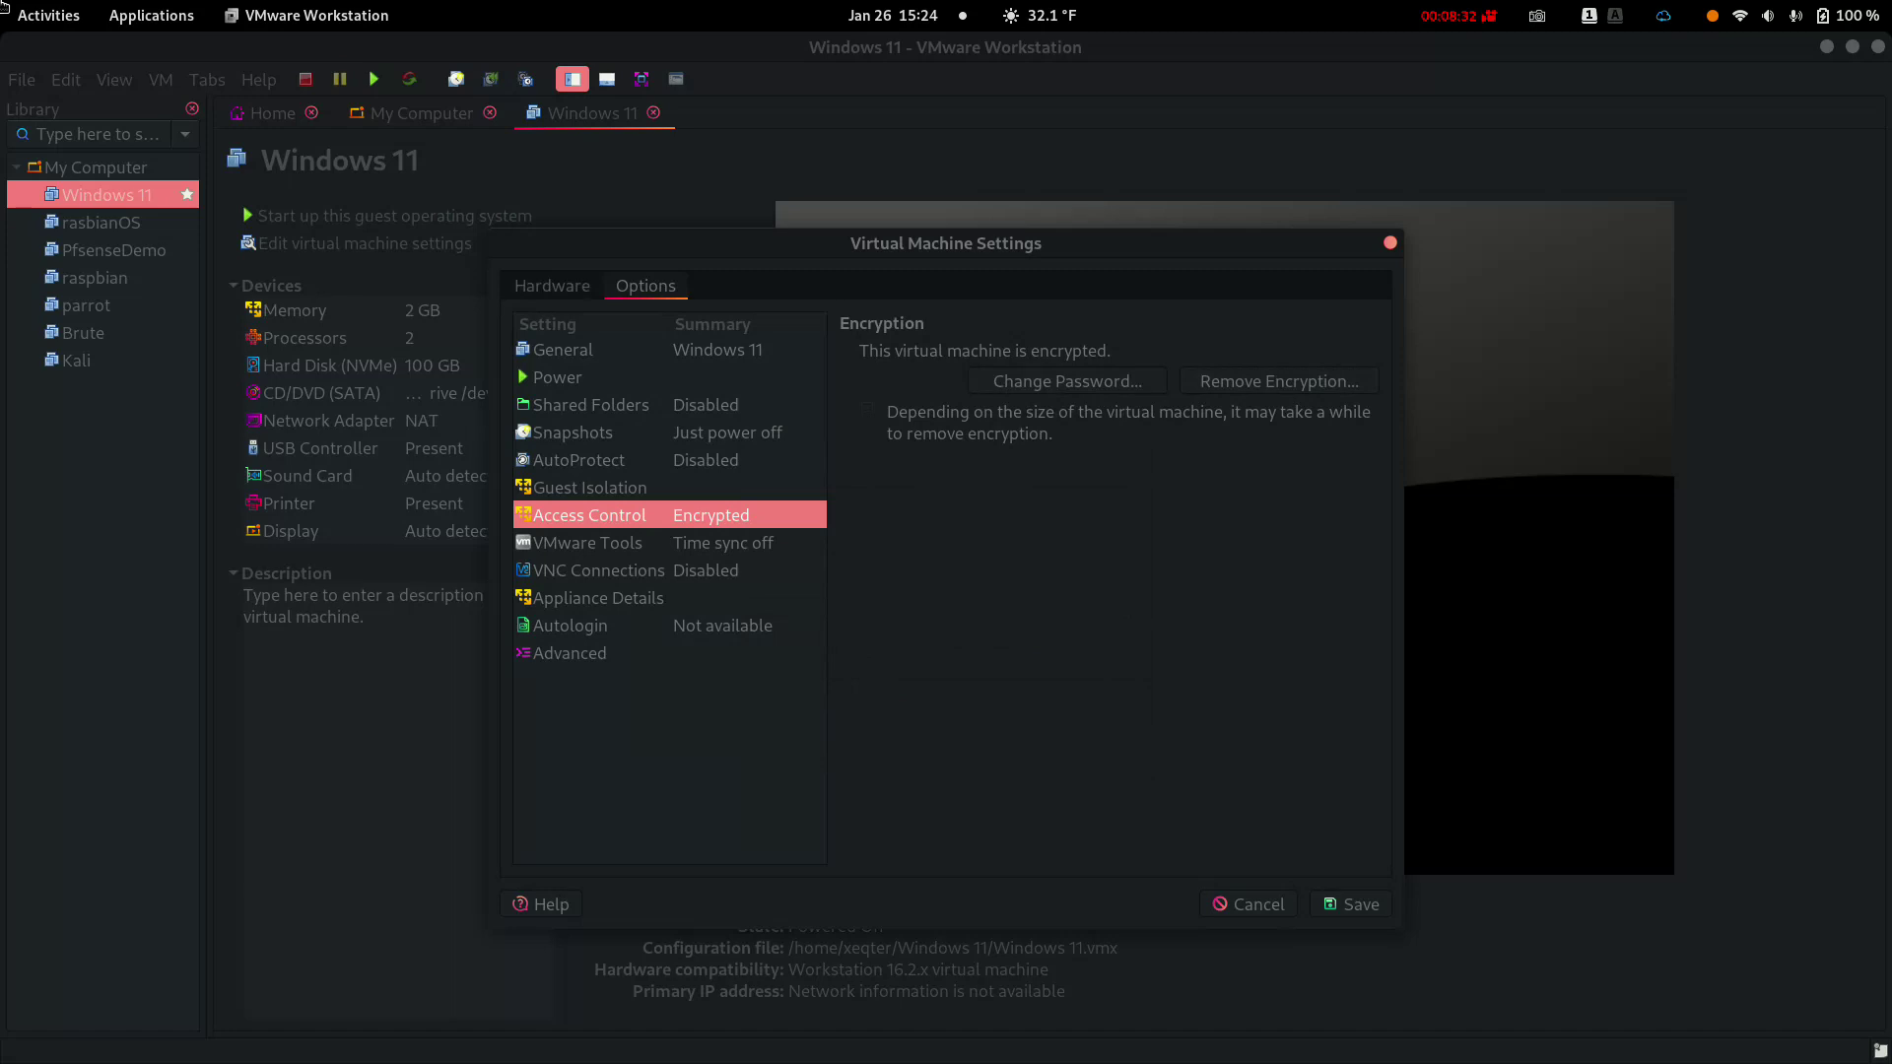
# Show the CD/DVD (SATA) drive settings on the Hardware tab
pyautogui.click(552, 285)
pyautogui.click(598, 460)
pyautogui.click(591, 433)
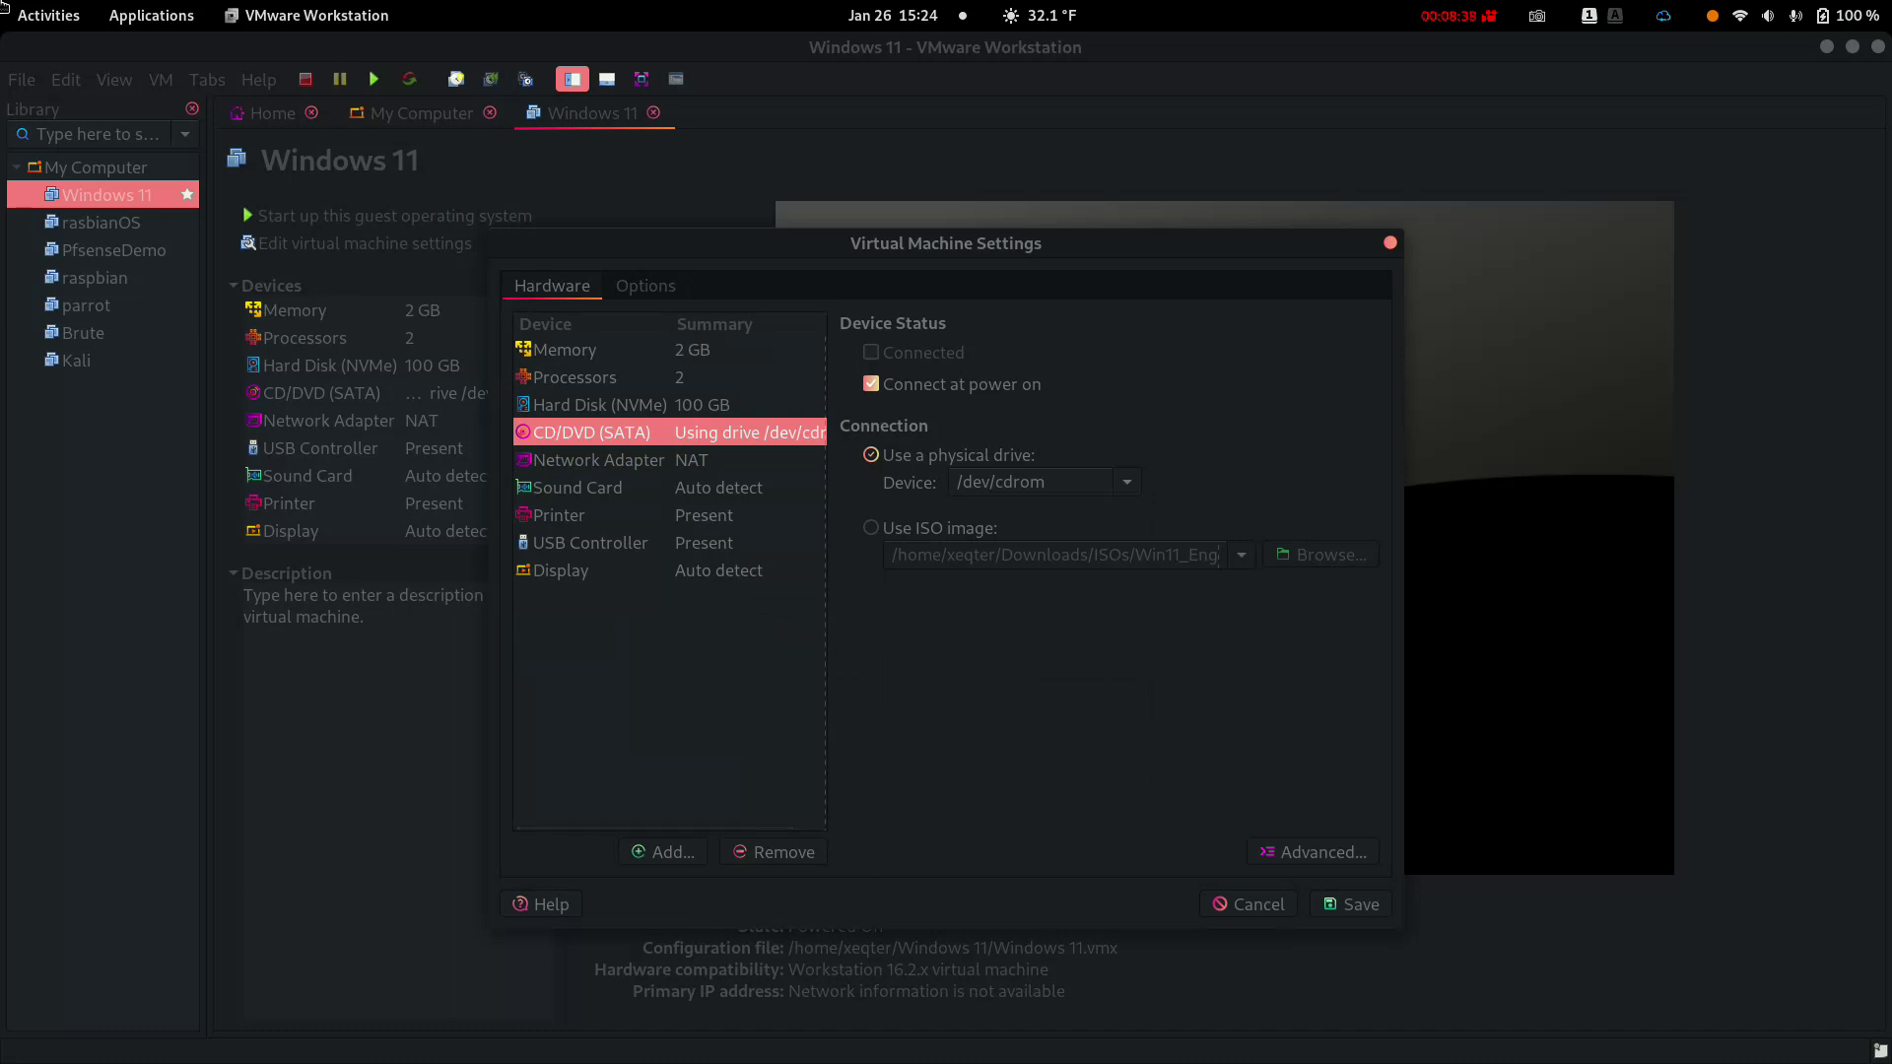
# Point the CD/DVD drive at the Win11_English_x64v1.iso image and save the VM settings
pyautogui.click(871, 528)
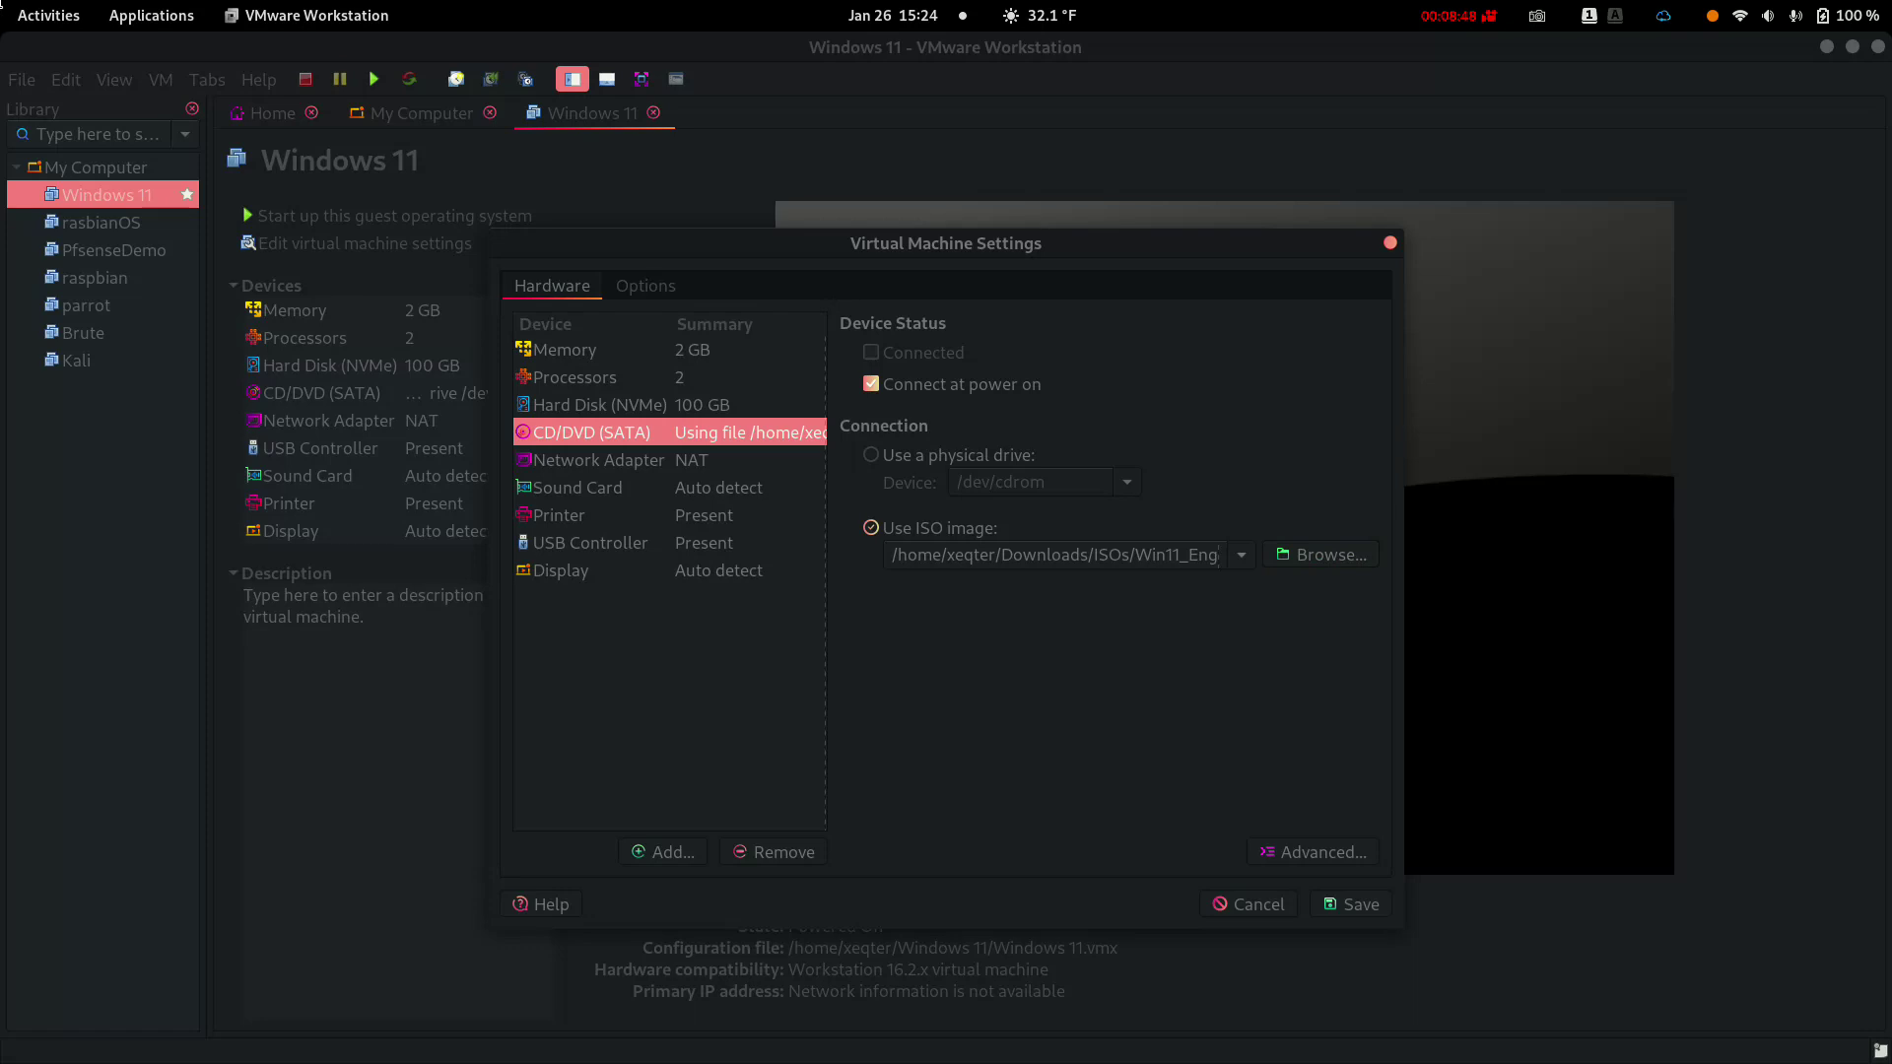
pyautogui.click(1320, 554)
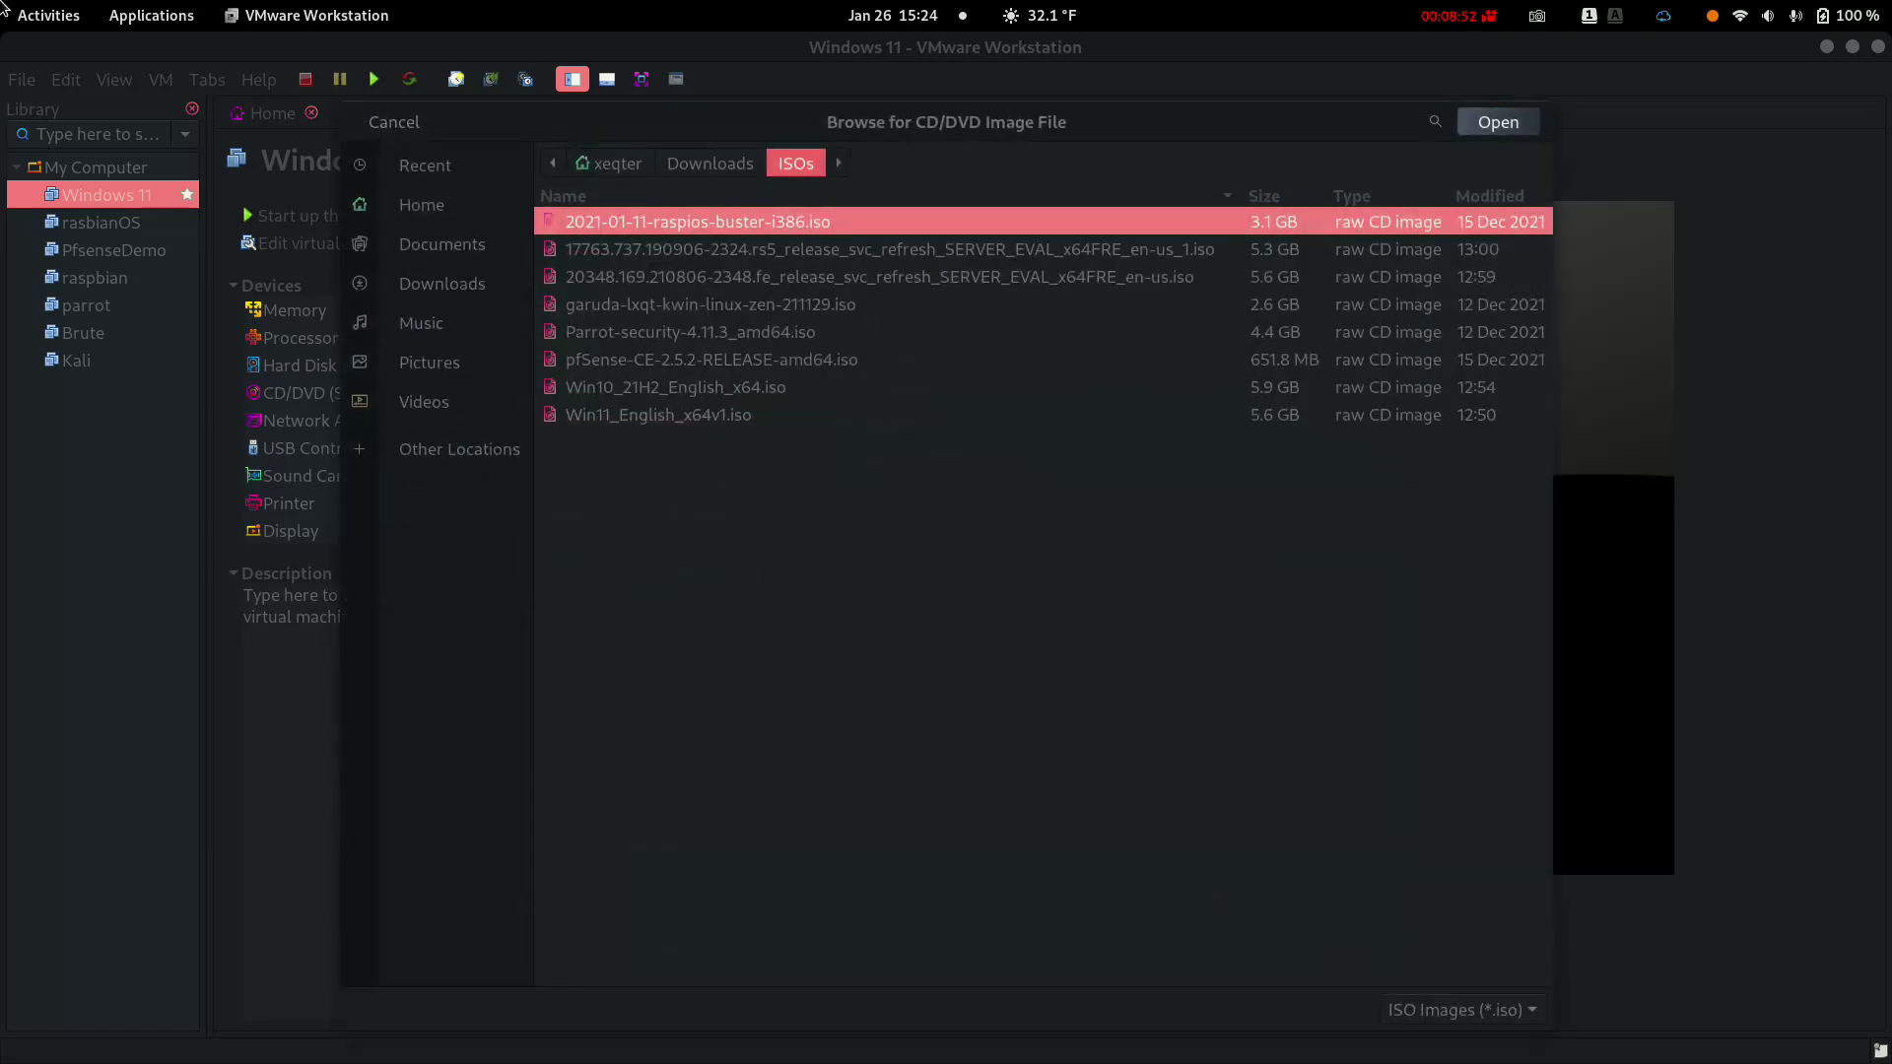
pyautogui.press('End')
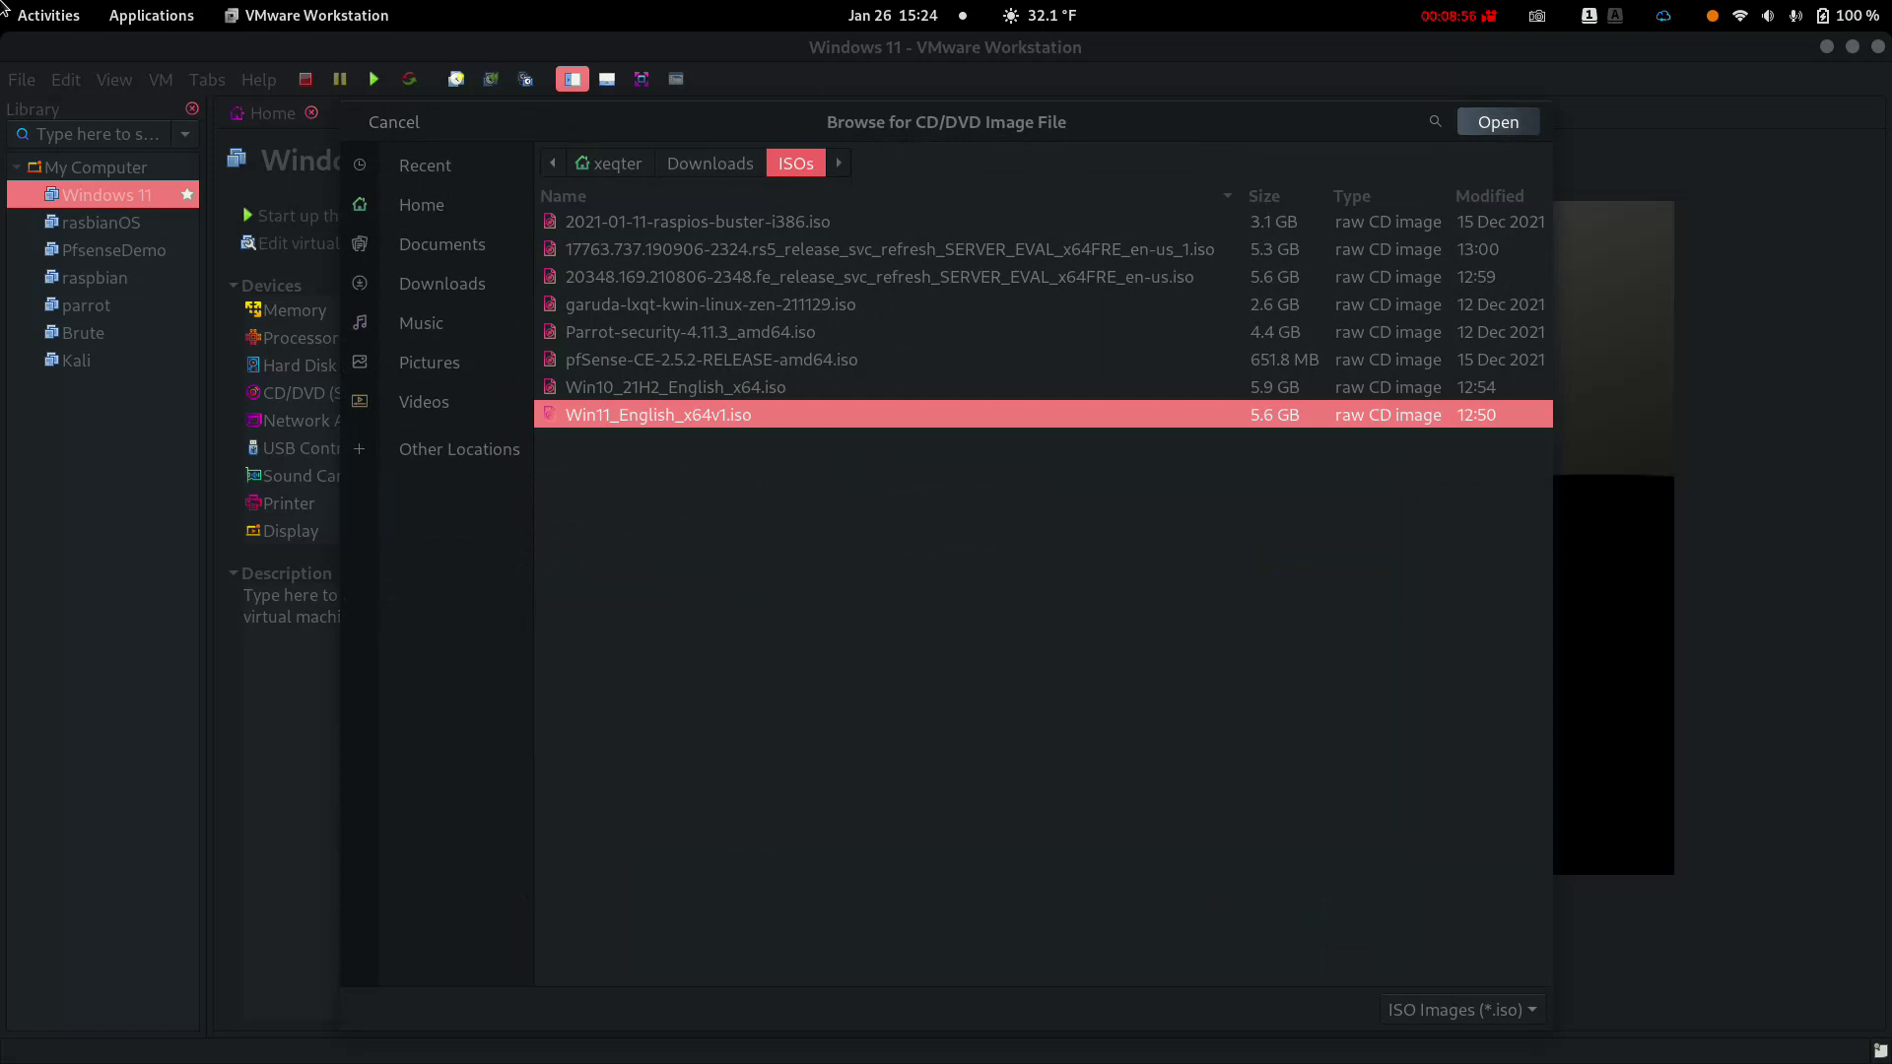
pyautogui.press('Return')
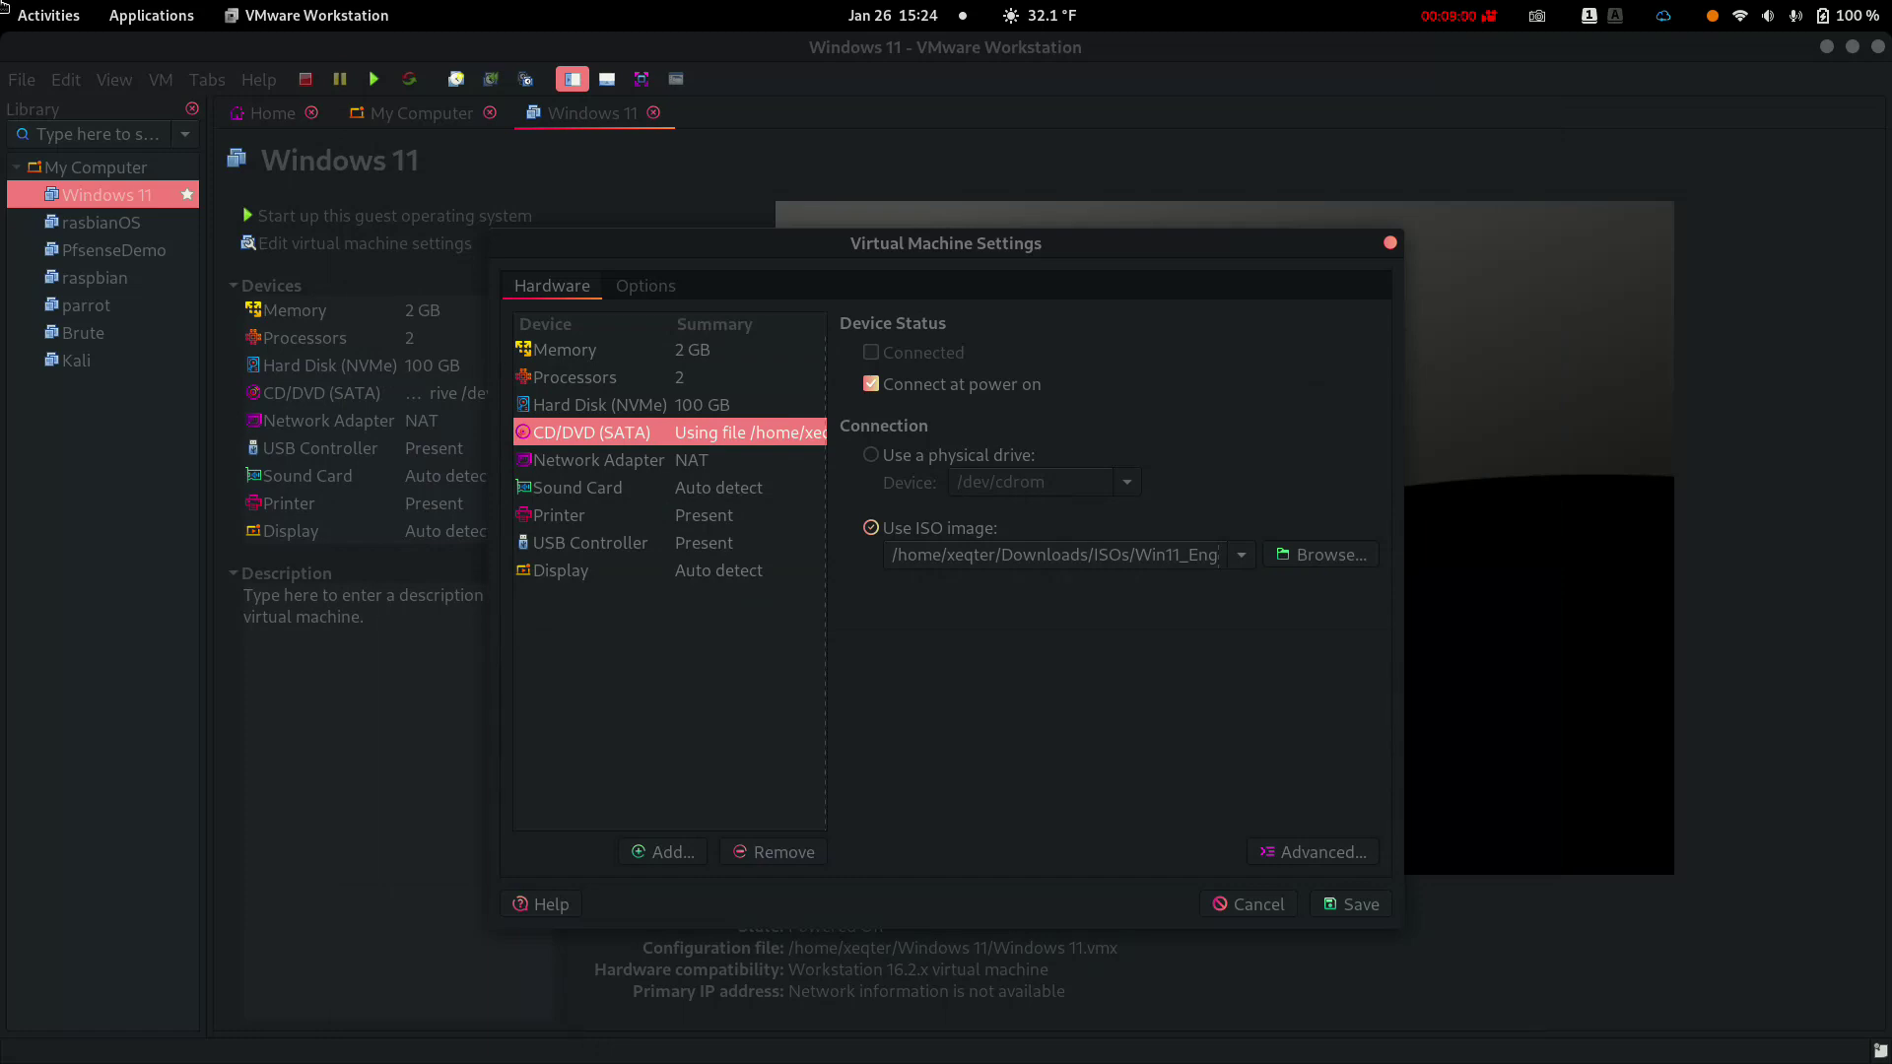
pyautogui.press('Tab')
pyautogui.press('Tab')
pyautogui.press('Return')
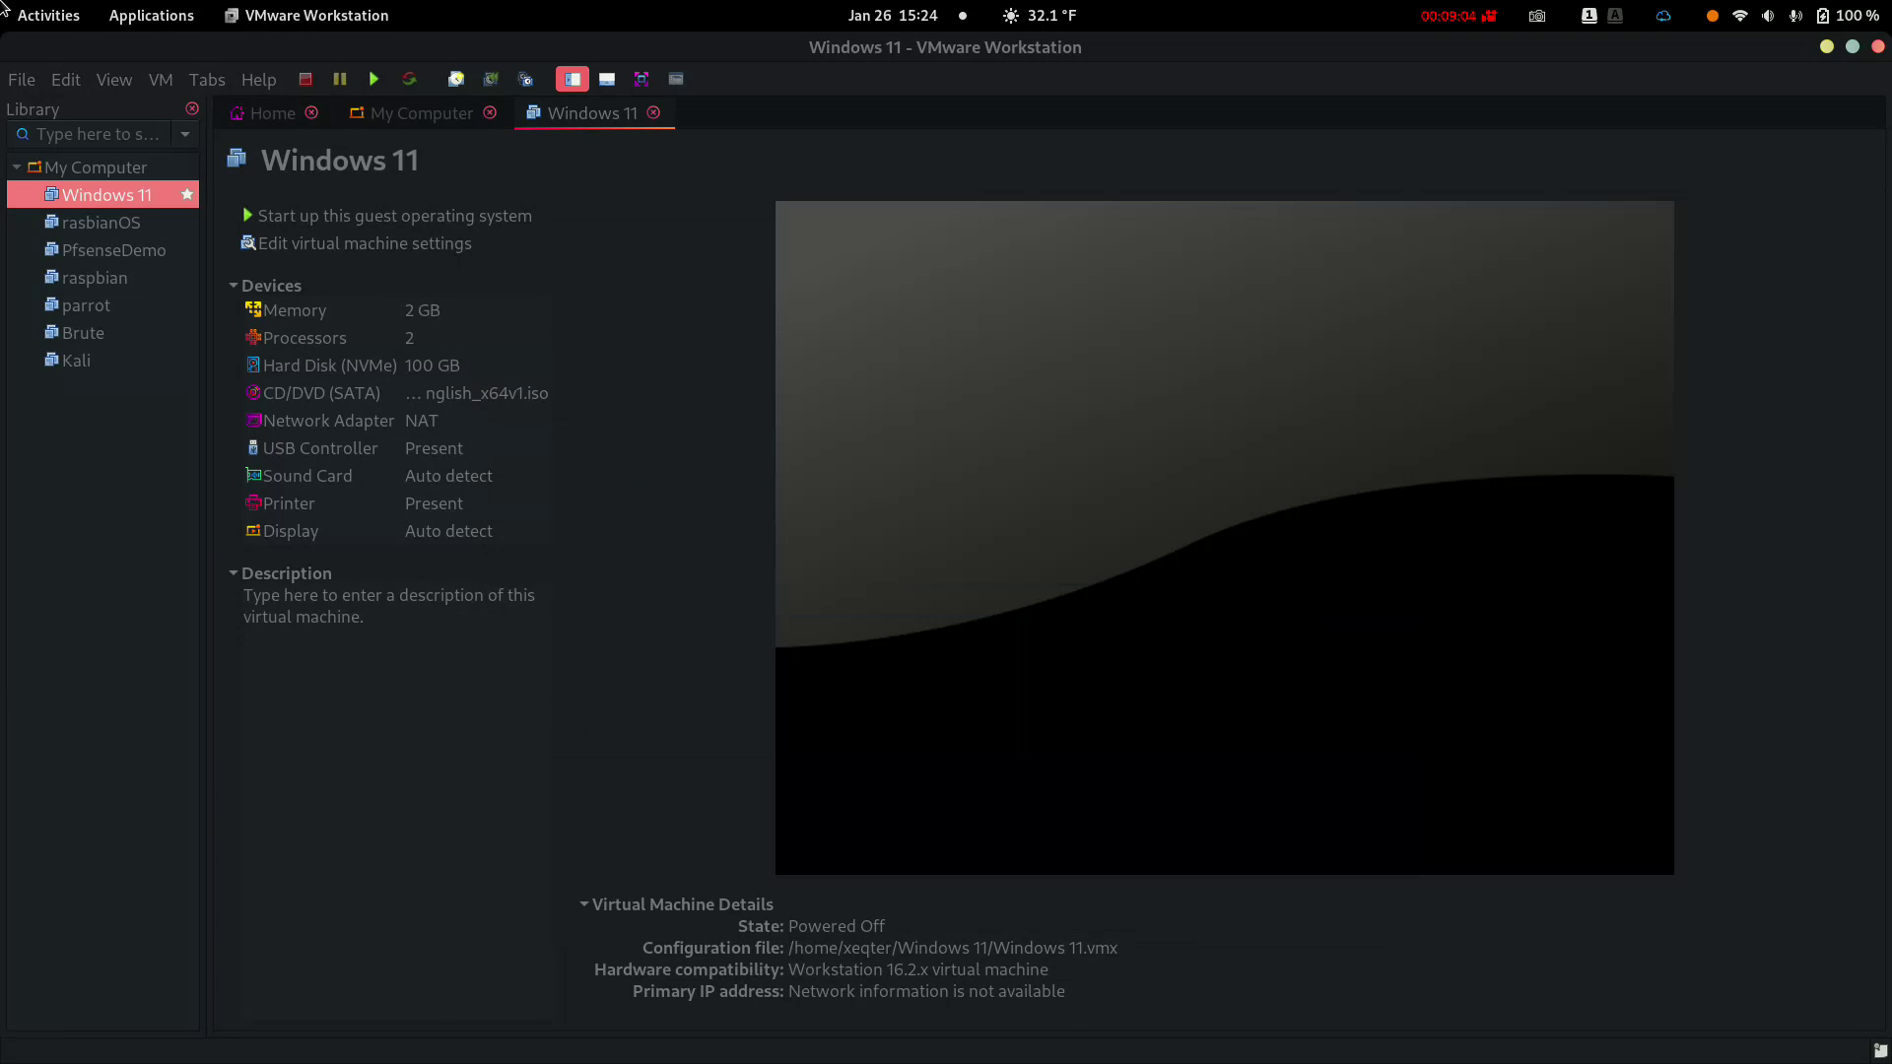
# Power on the VM and dismiss the swap-space hint and the Removable Devices notice
pyautogui.press('Up')
pyautogui.press('Return')
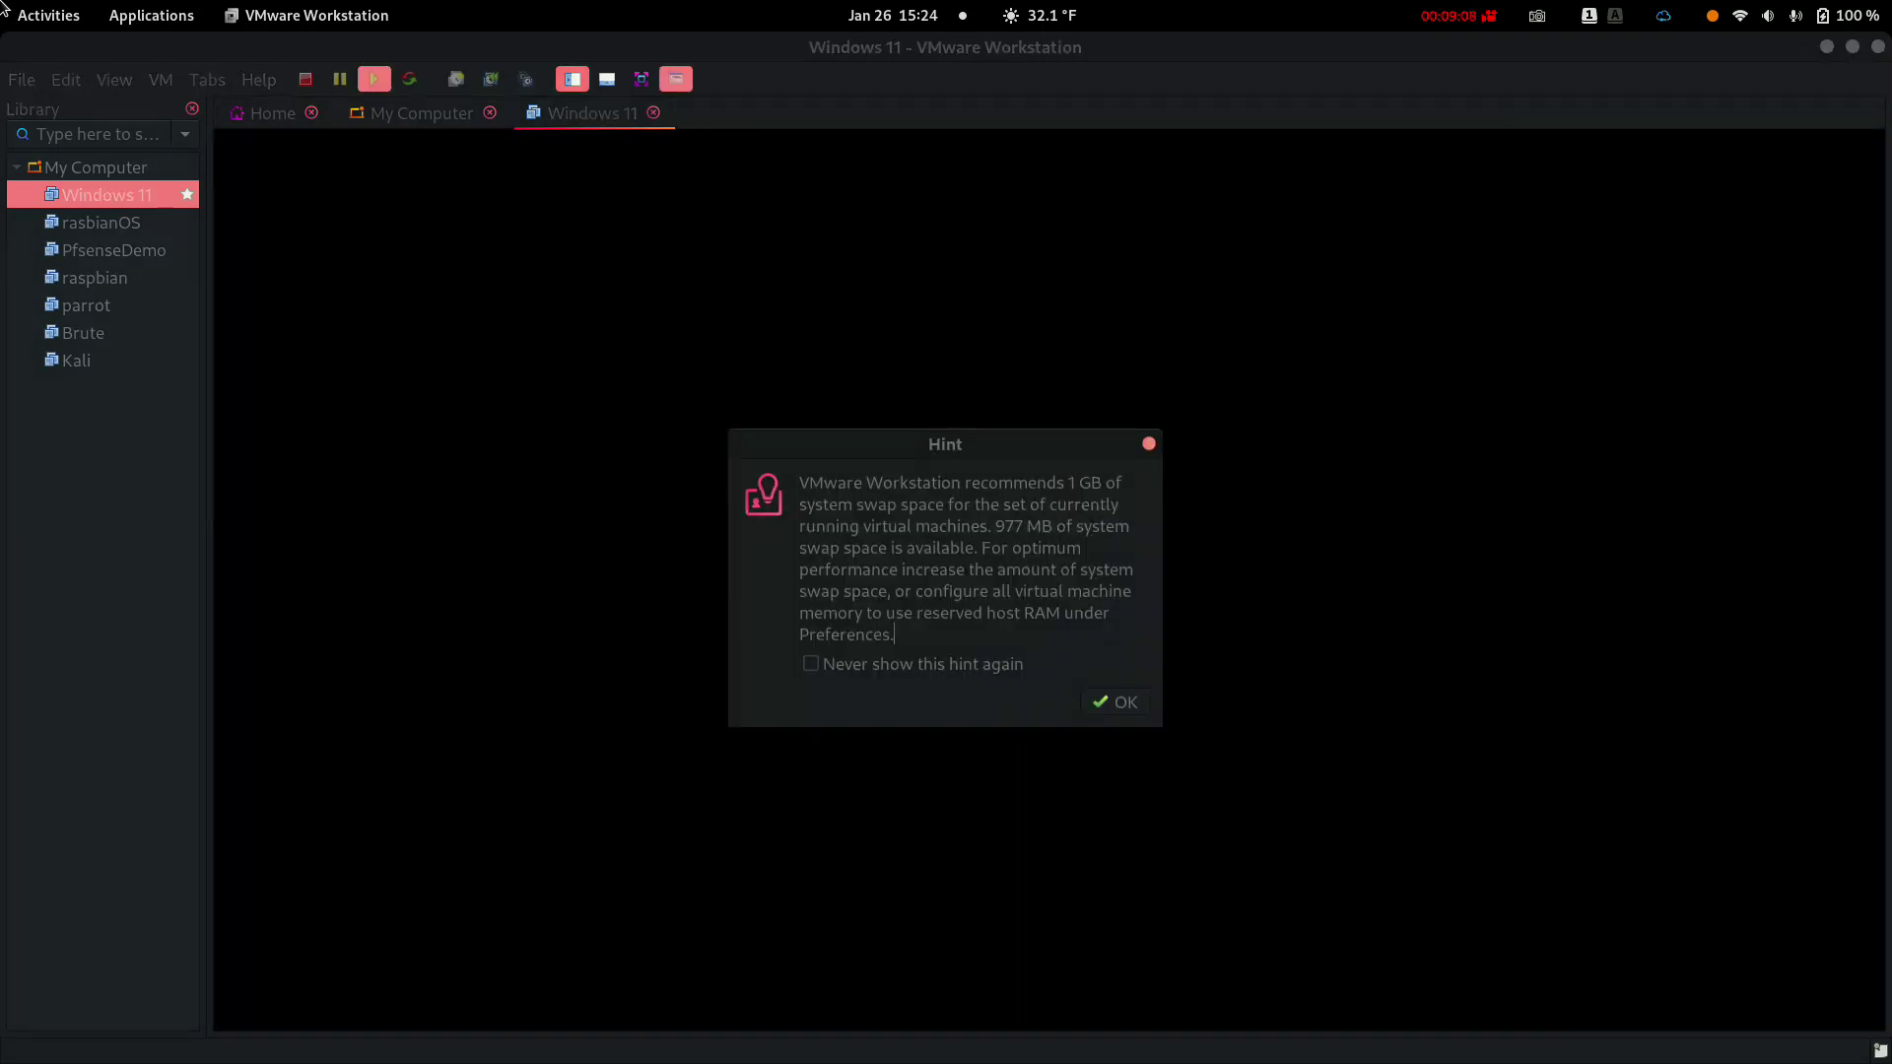
pyautogui.press('Return')
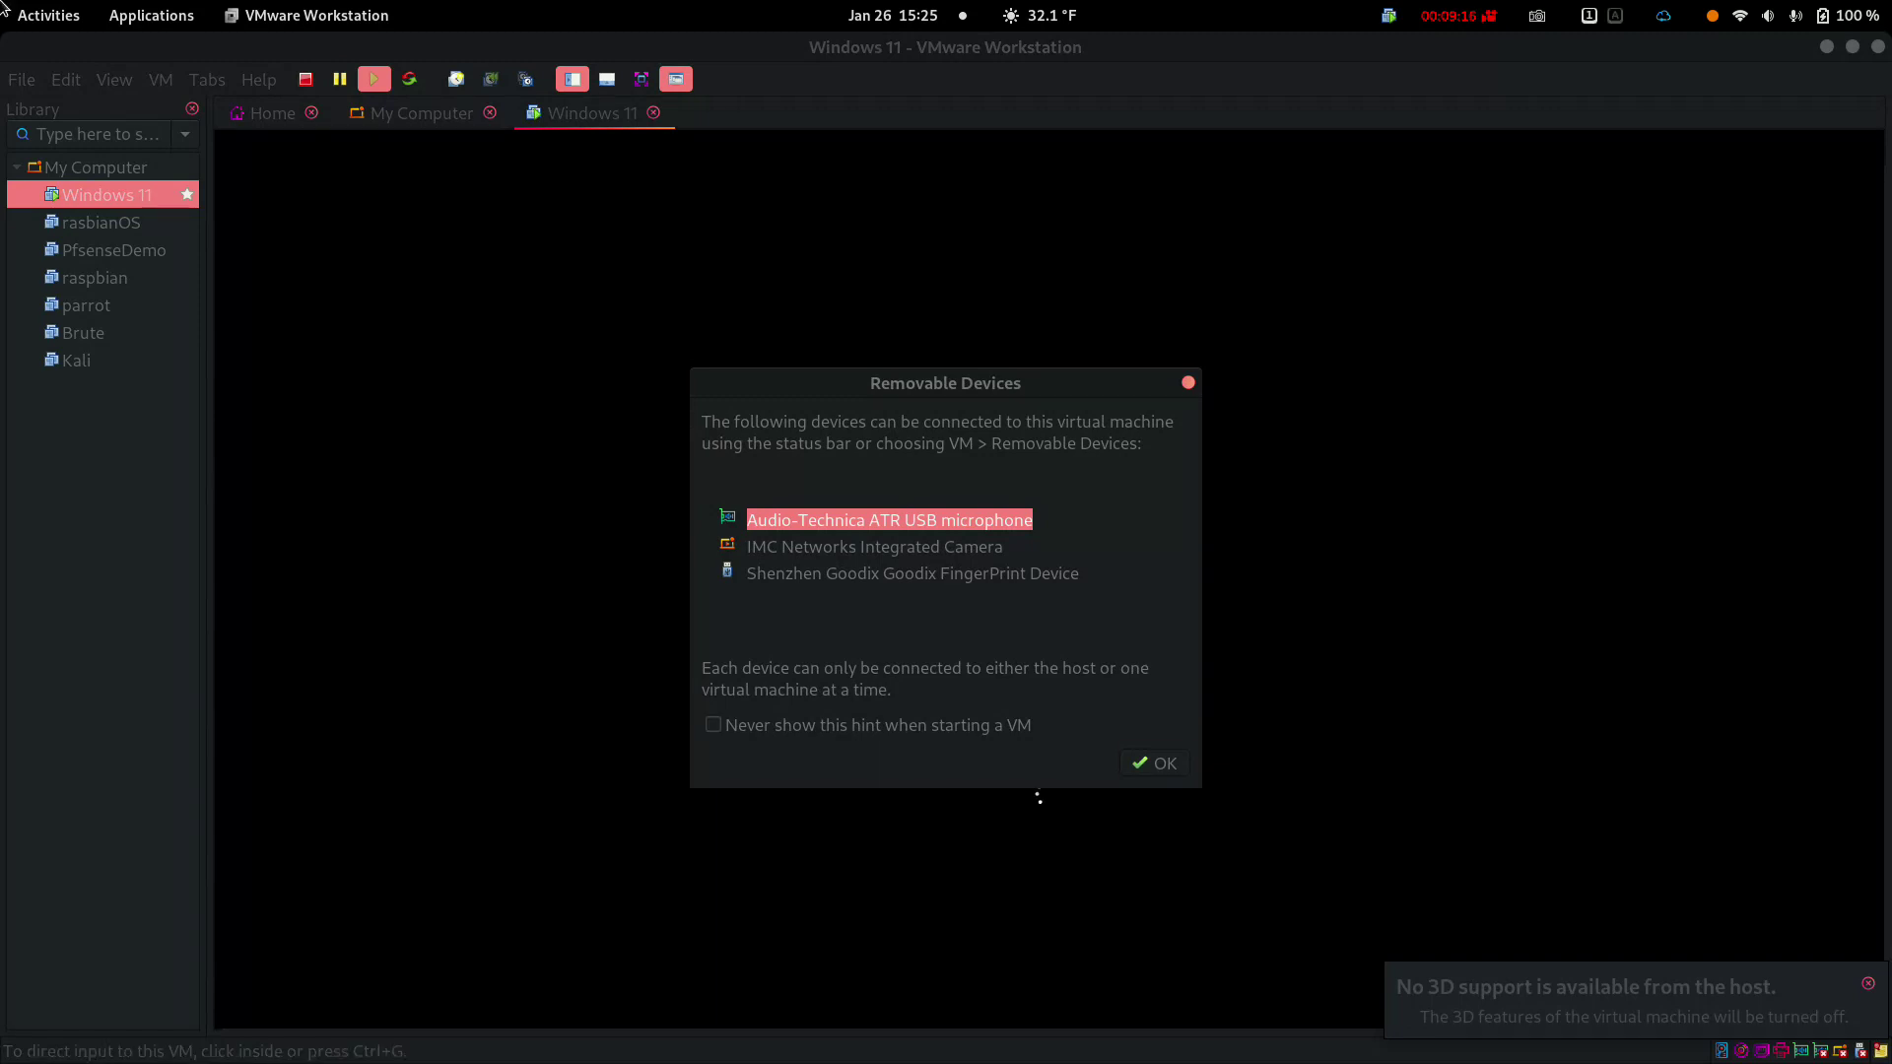
pyautogui.press('Return')
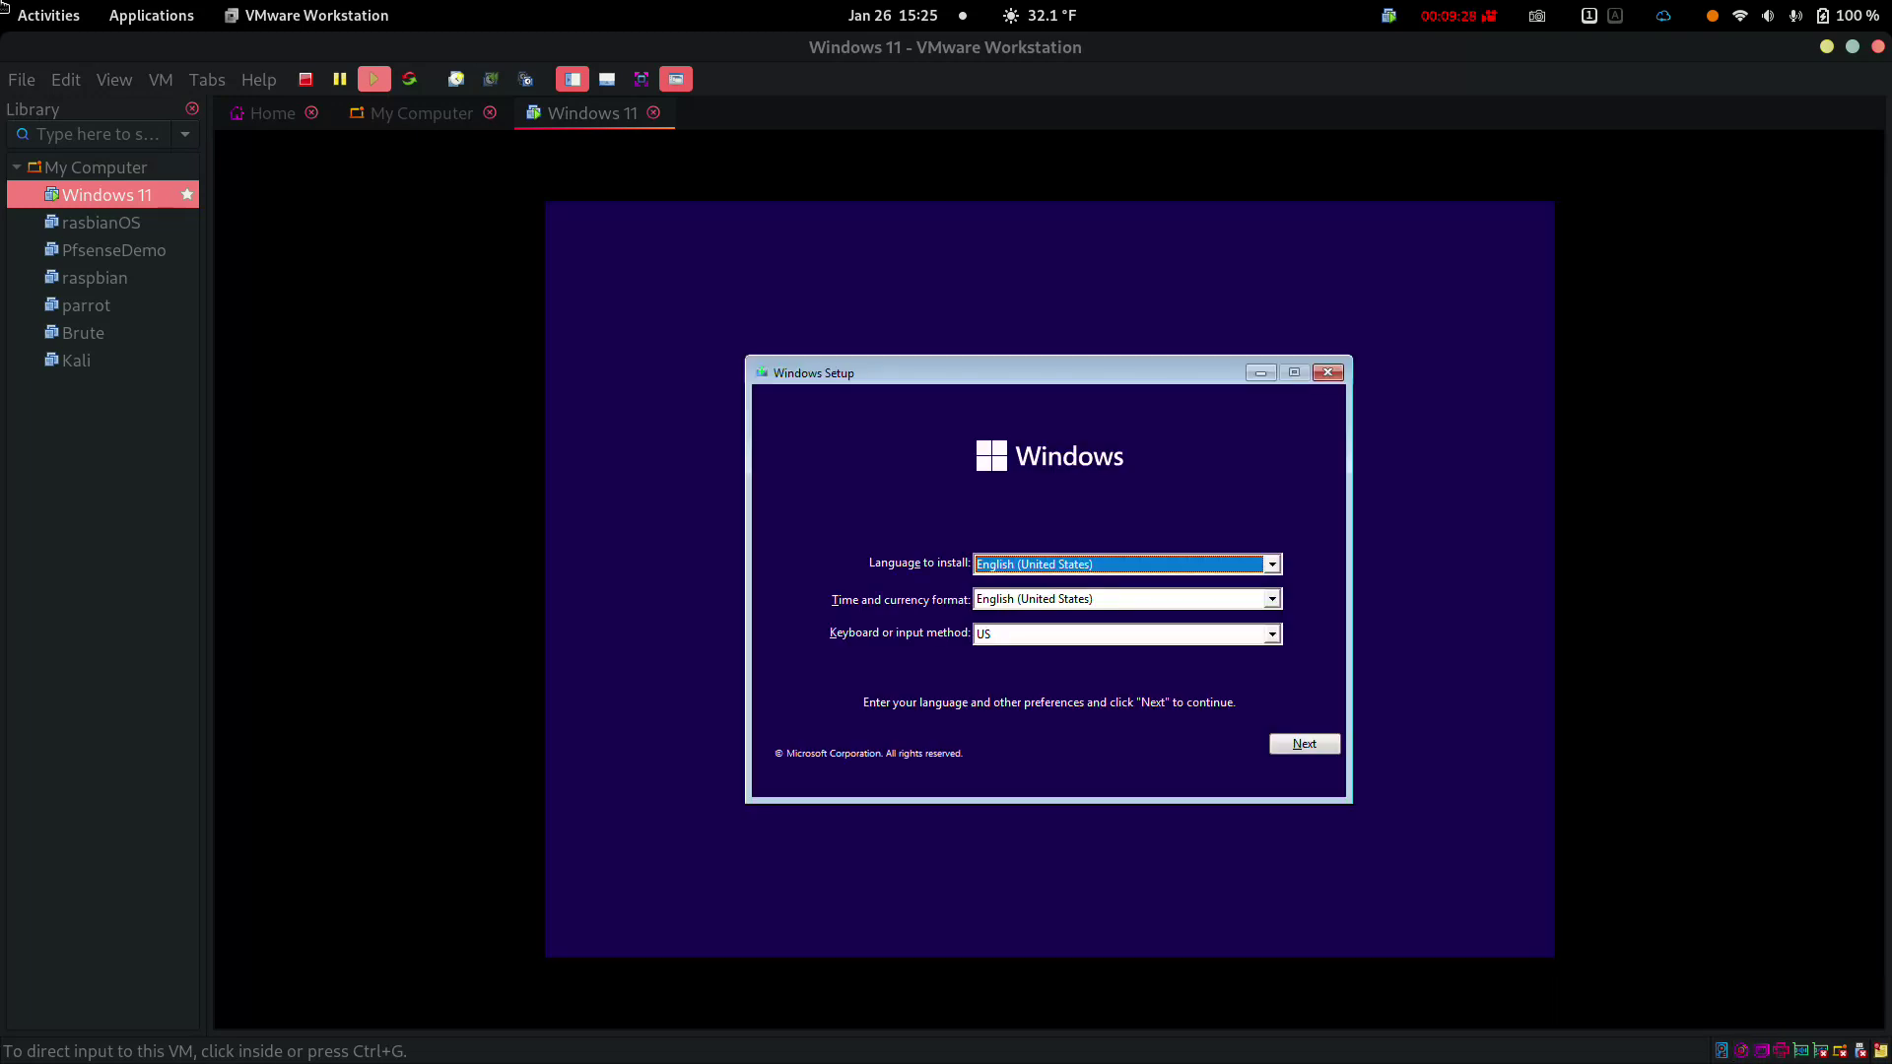
# Accept the language settings, start installing, skip the product key, and continue with Windows 11 Home
pyautogui.hotkey('ctrl', 'g')
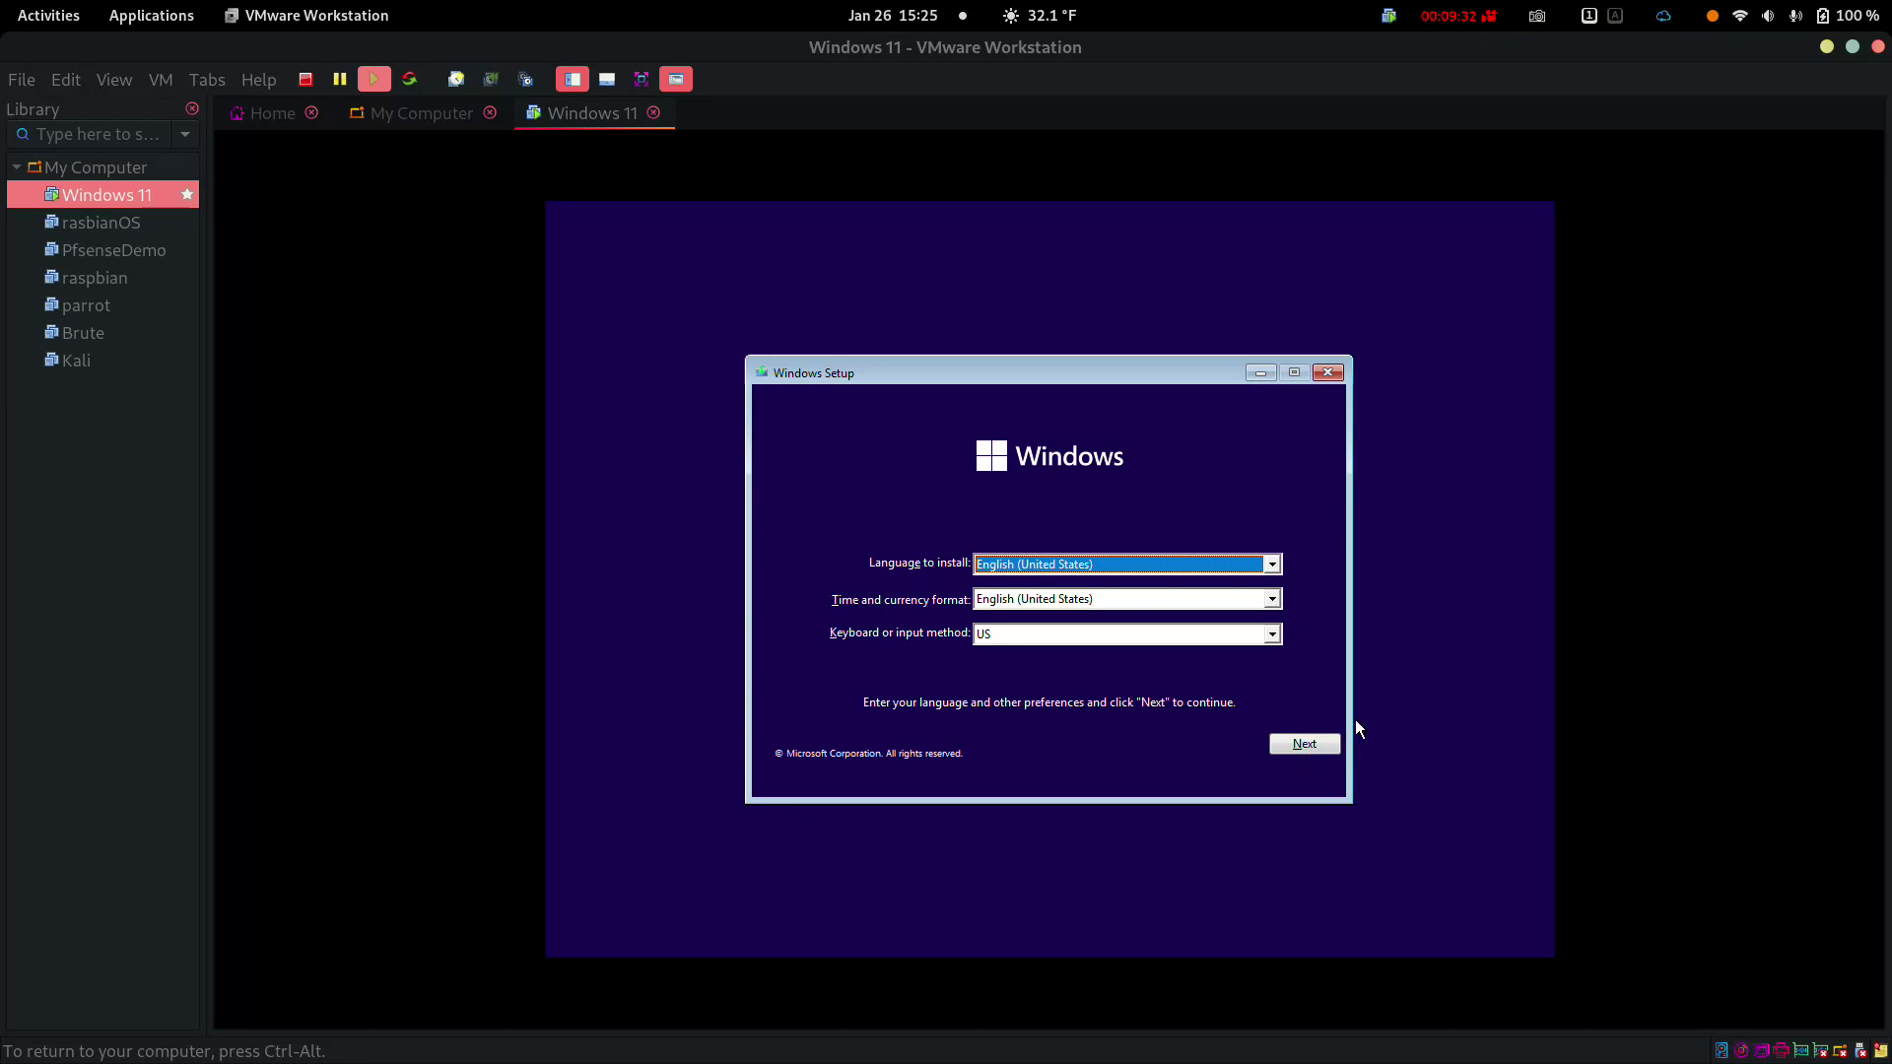
pyautogui.click(1305, 744)
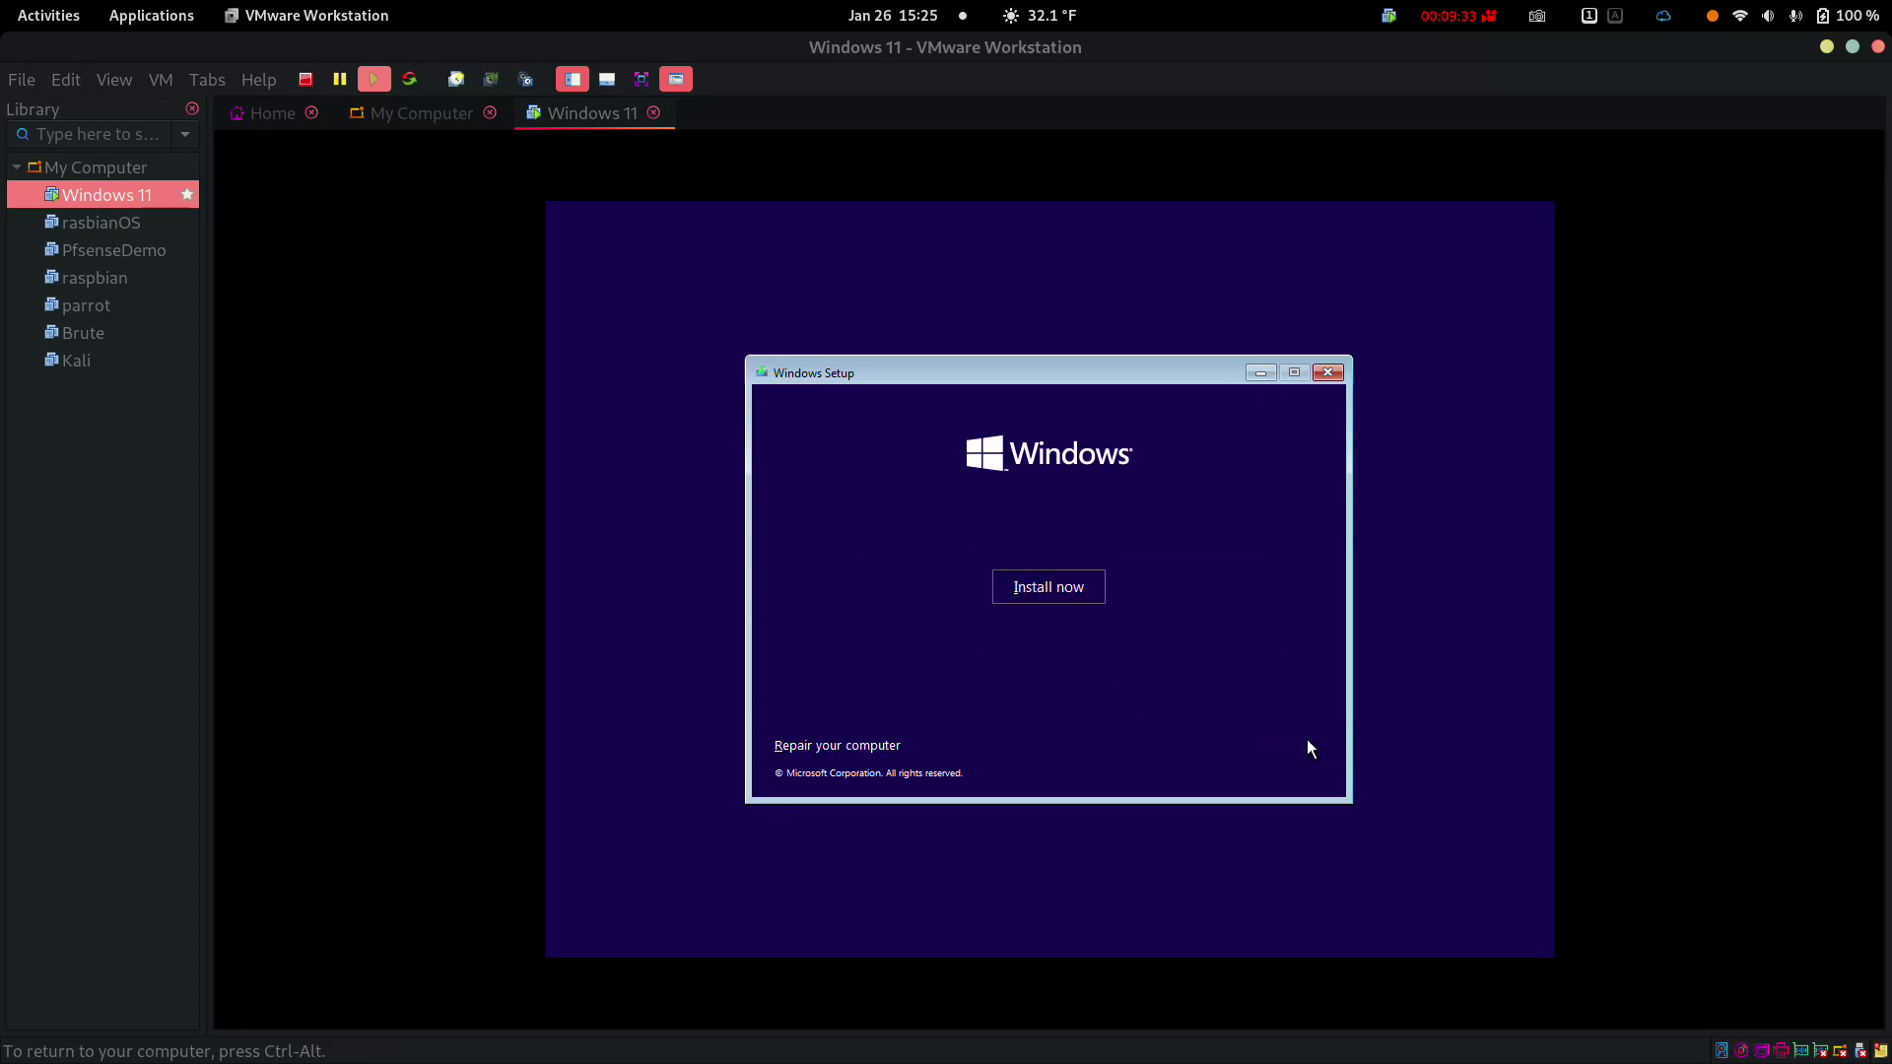
pyautogui.click(1032, 574)
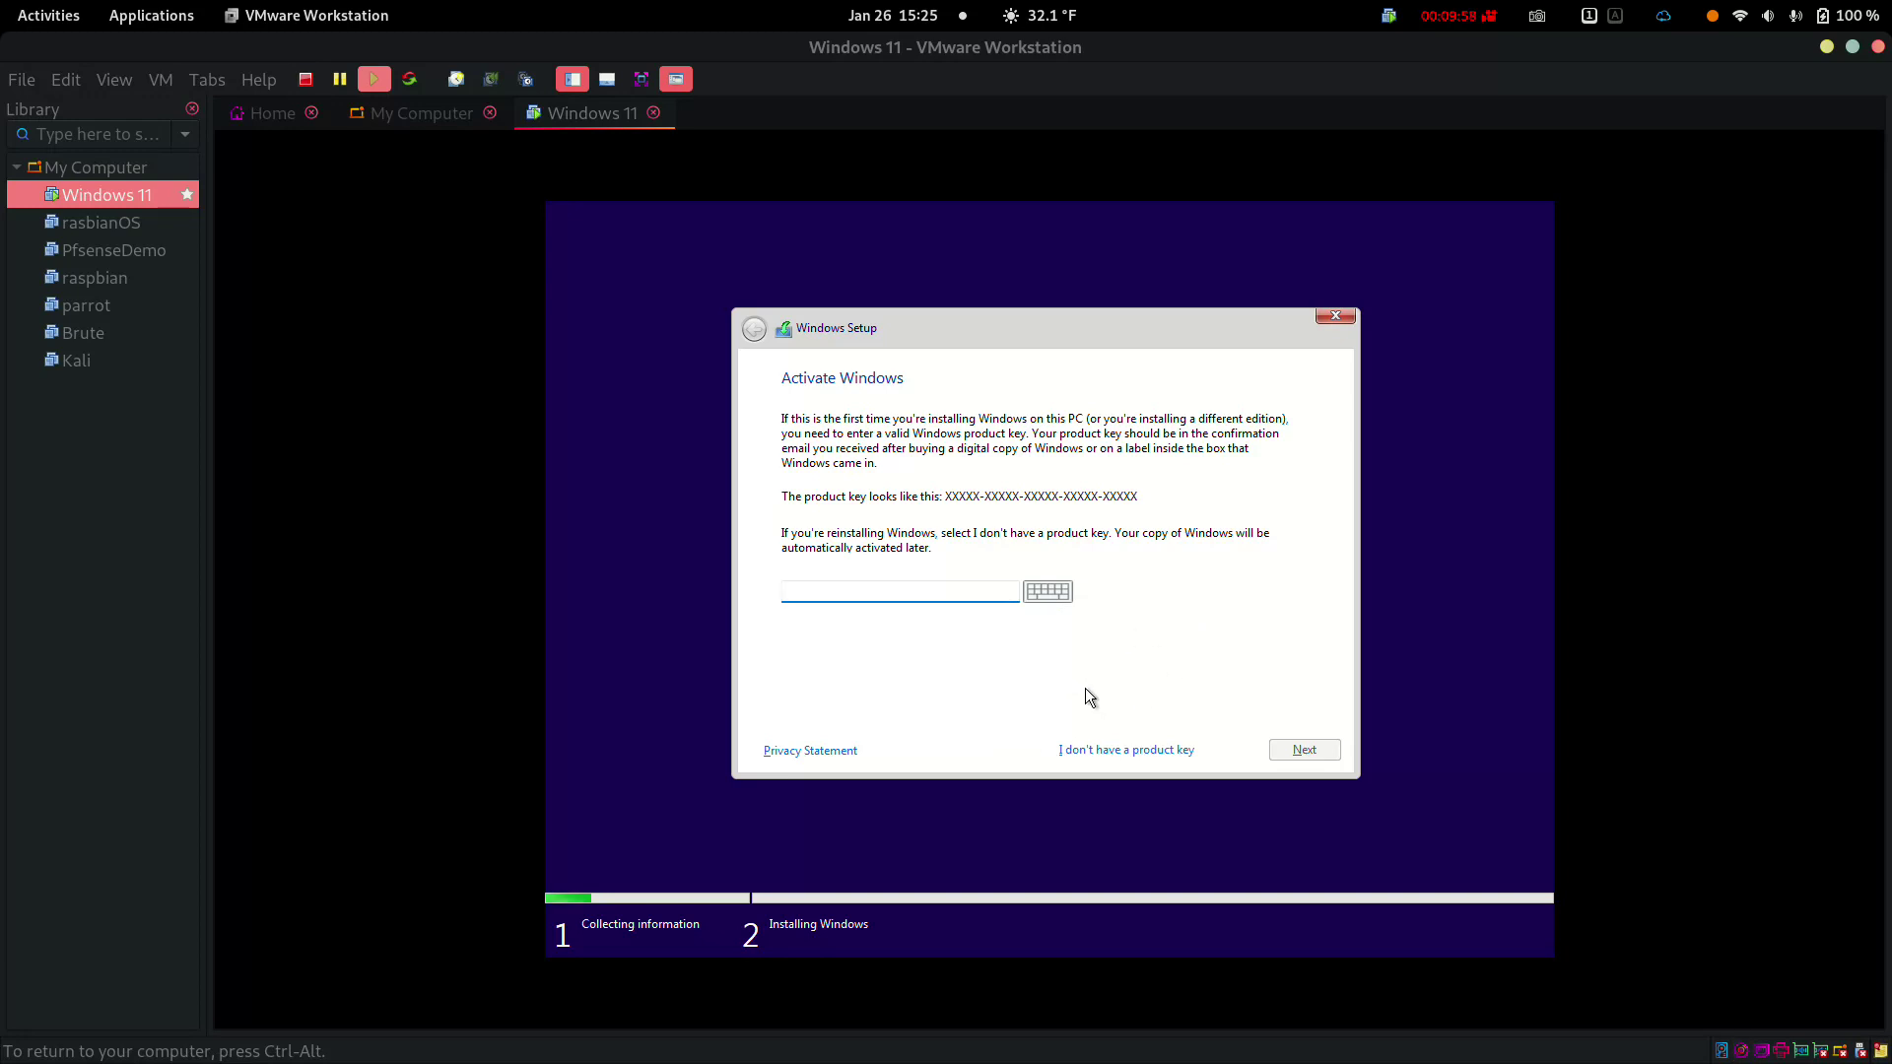
pyautogui.click(1120, 751)
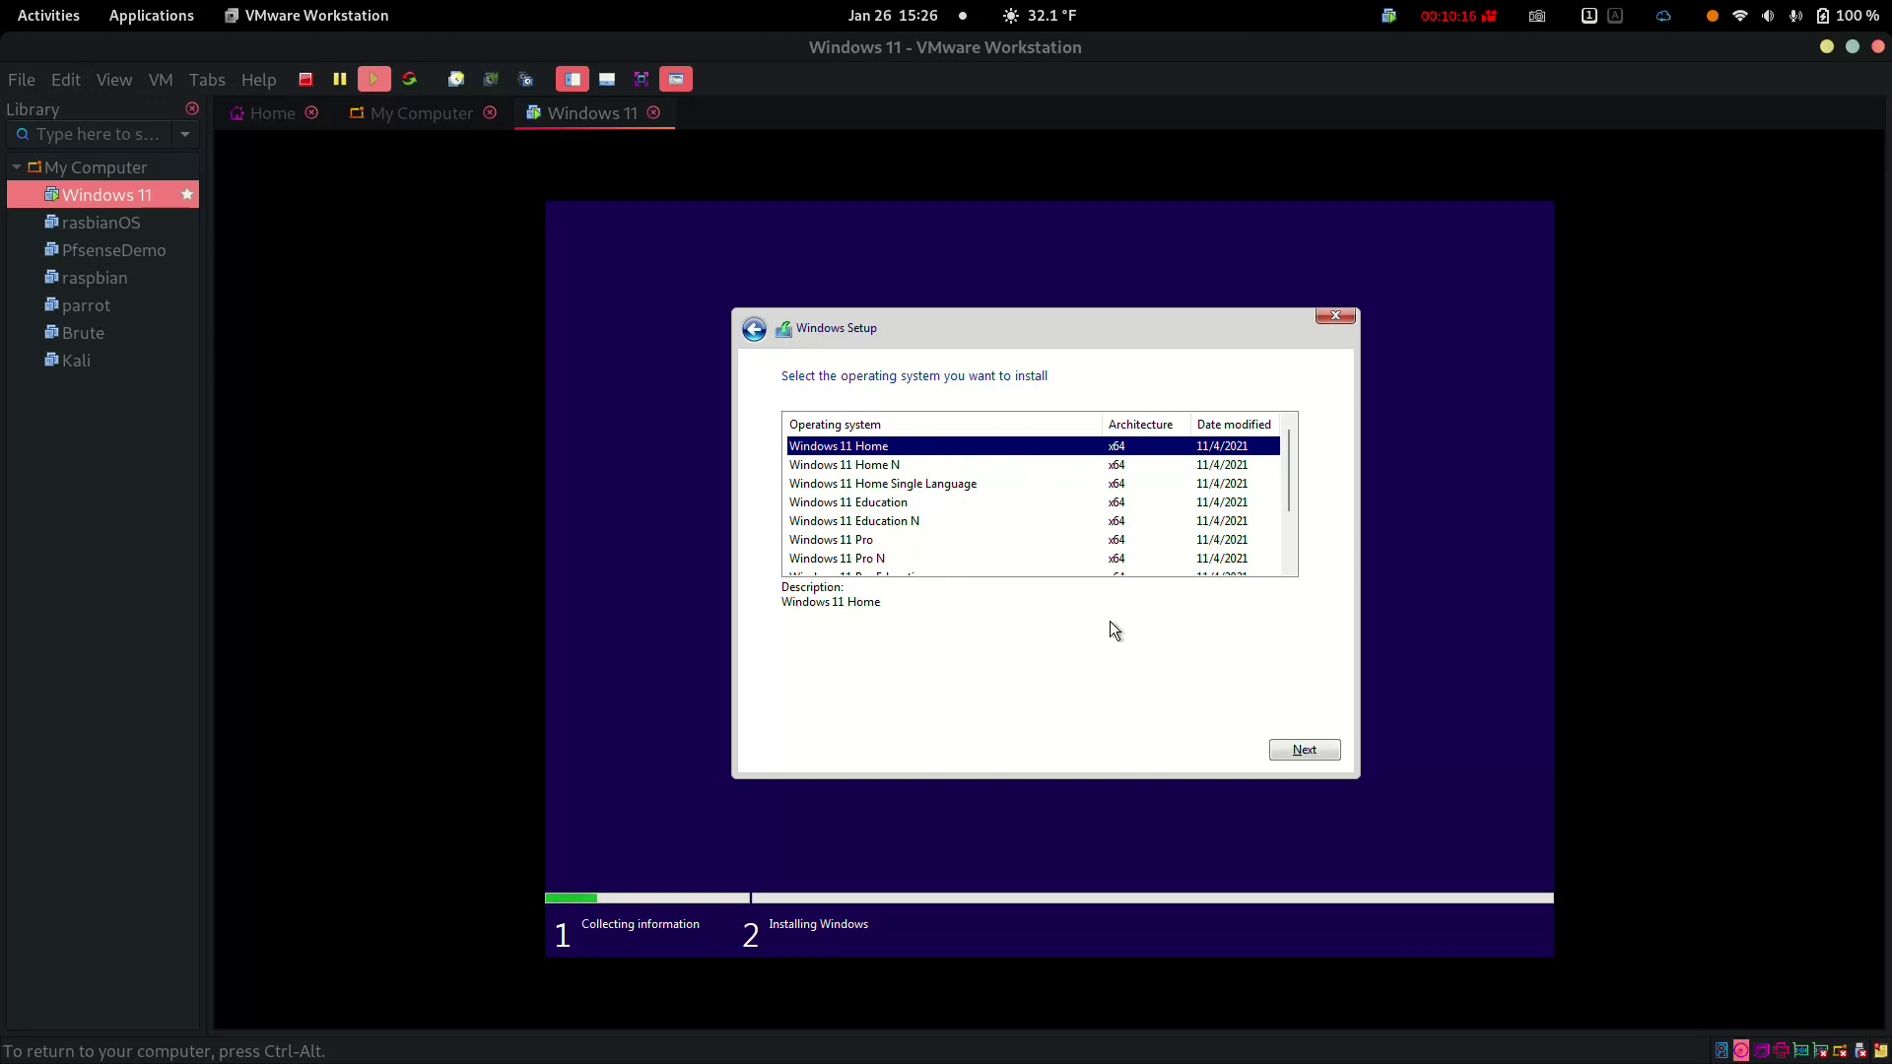
pyautogui.click(1301, 748)
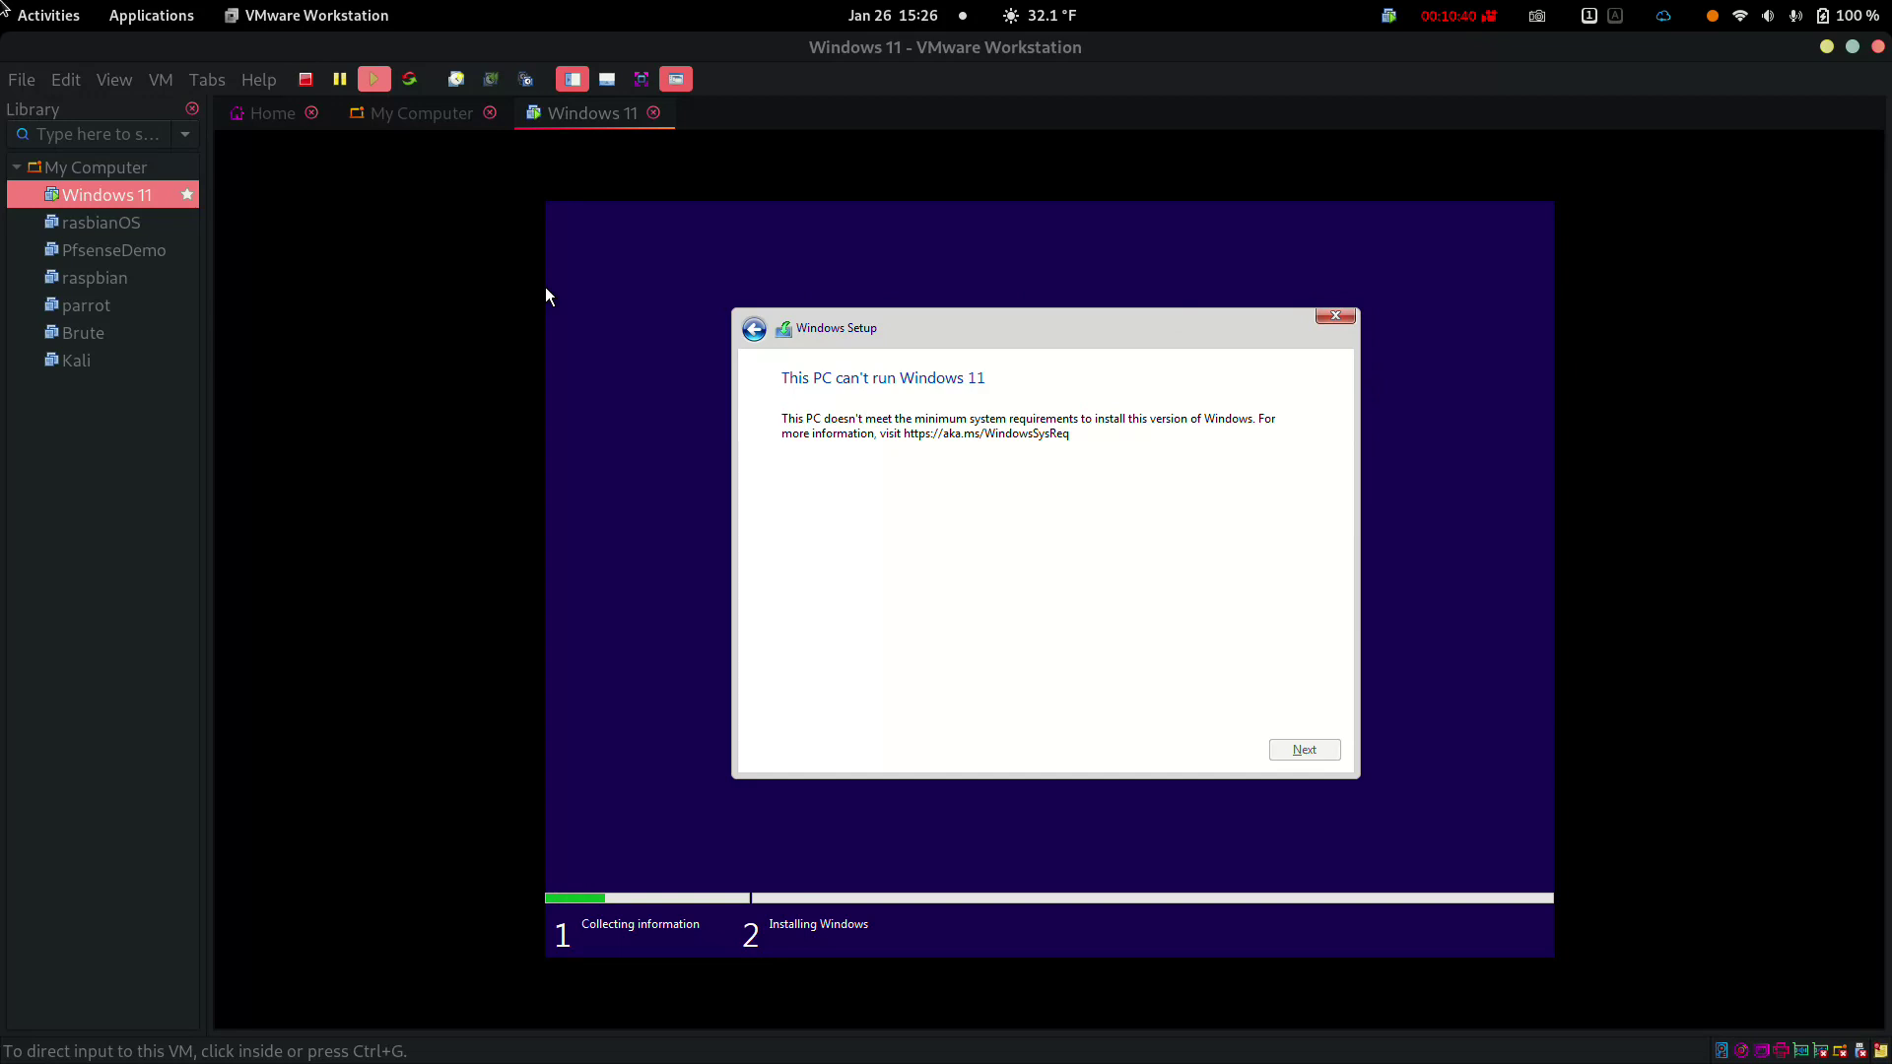
# Shut down the Windows 11 guest from the VM's Power menu
pyautogui.hotkey('shift', 'F10')
pyautogui.press('Down')
pyautogui.press('Down')
pyautogui.press('Down')
pyautogui.press('Down')
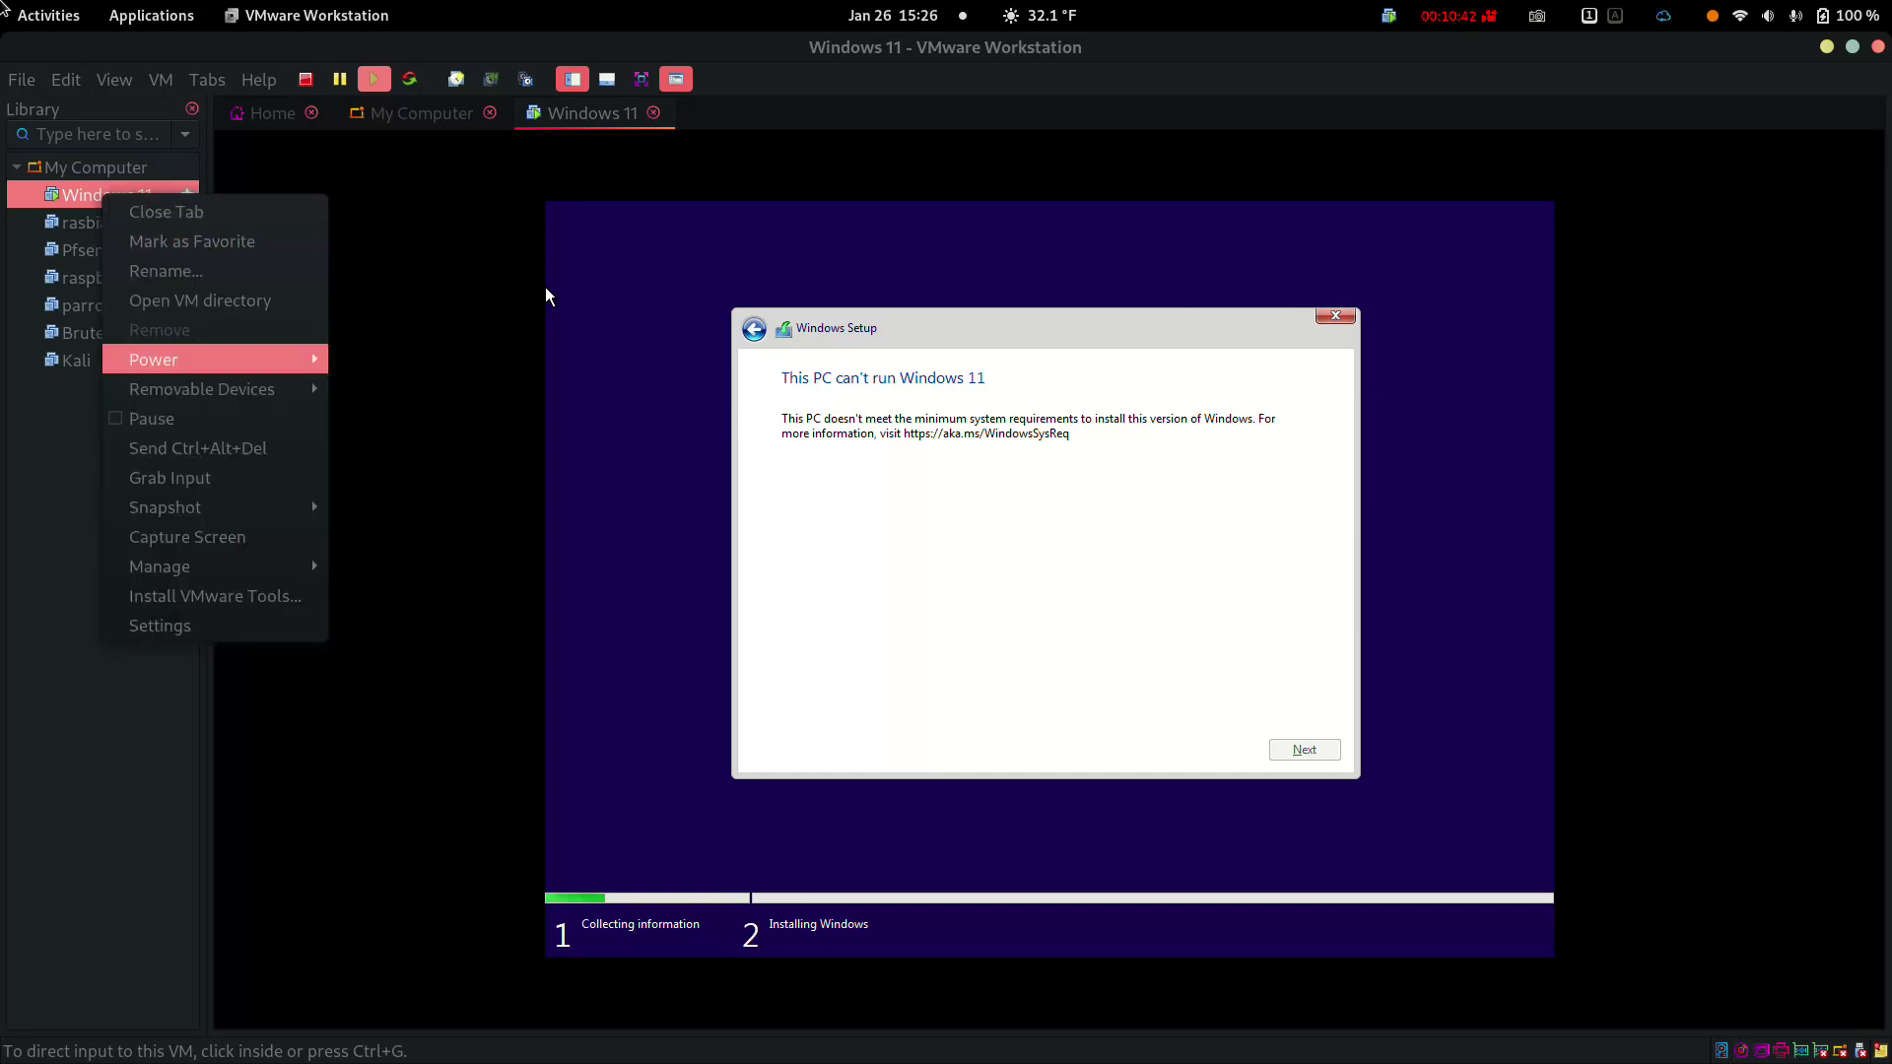
pyautogui.press('Right')
pyautogui.press('Down')
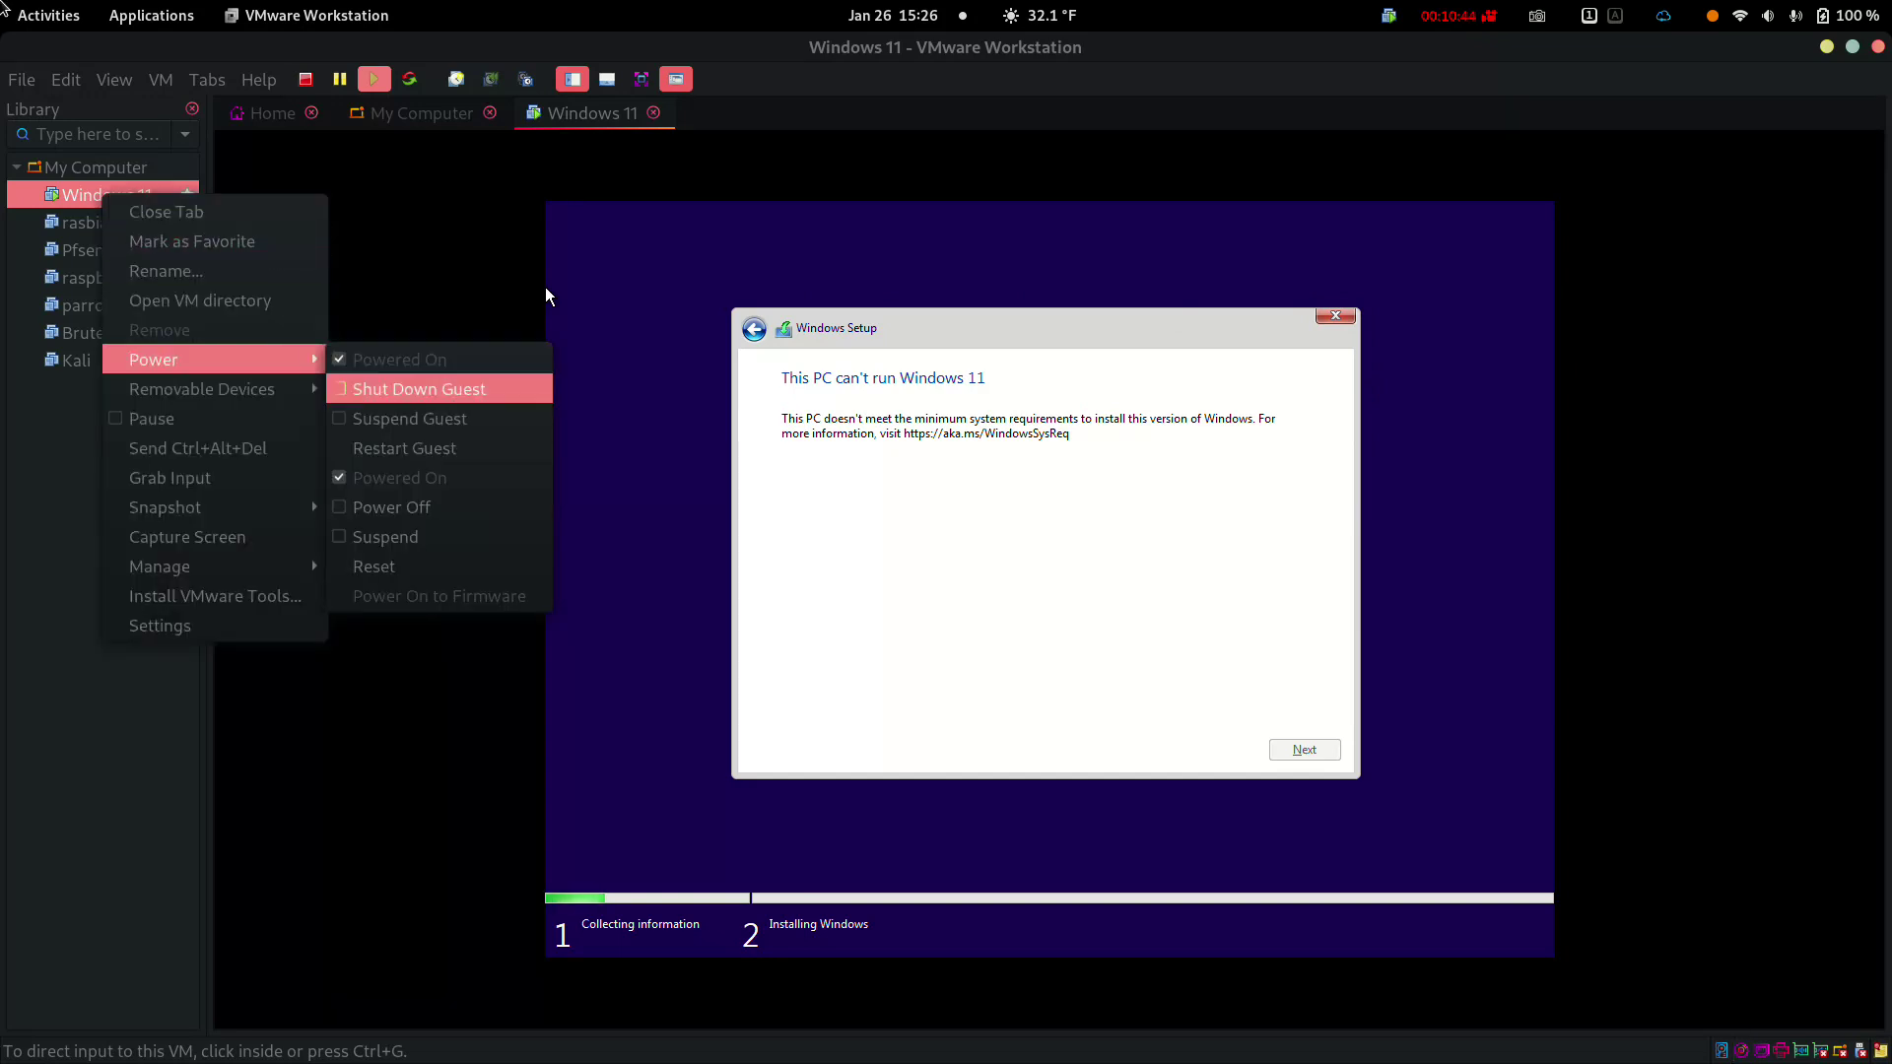
pyautogui.press('Return')
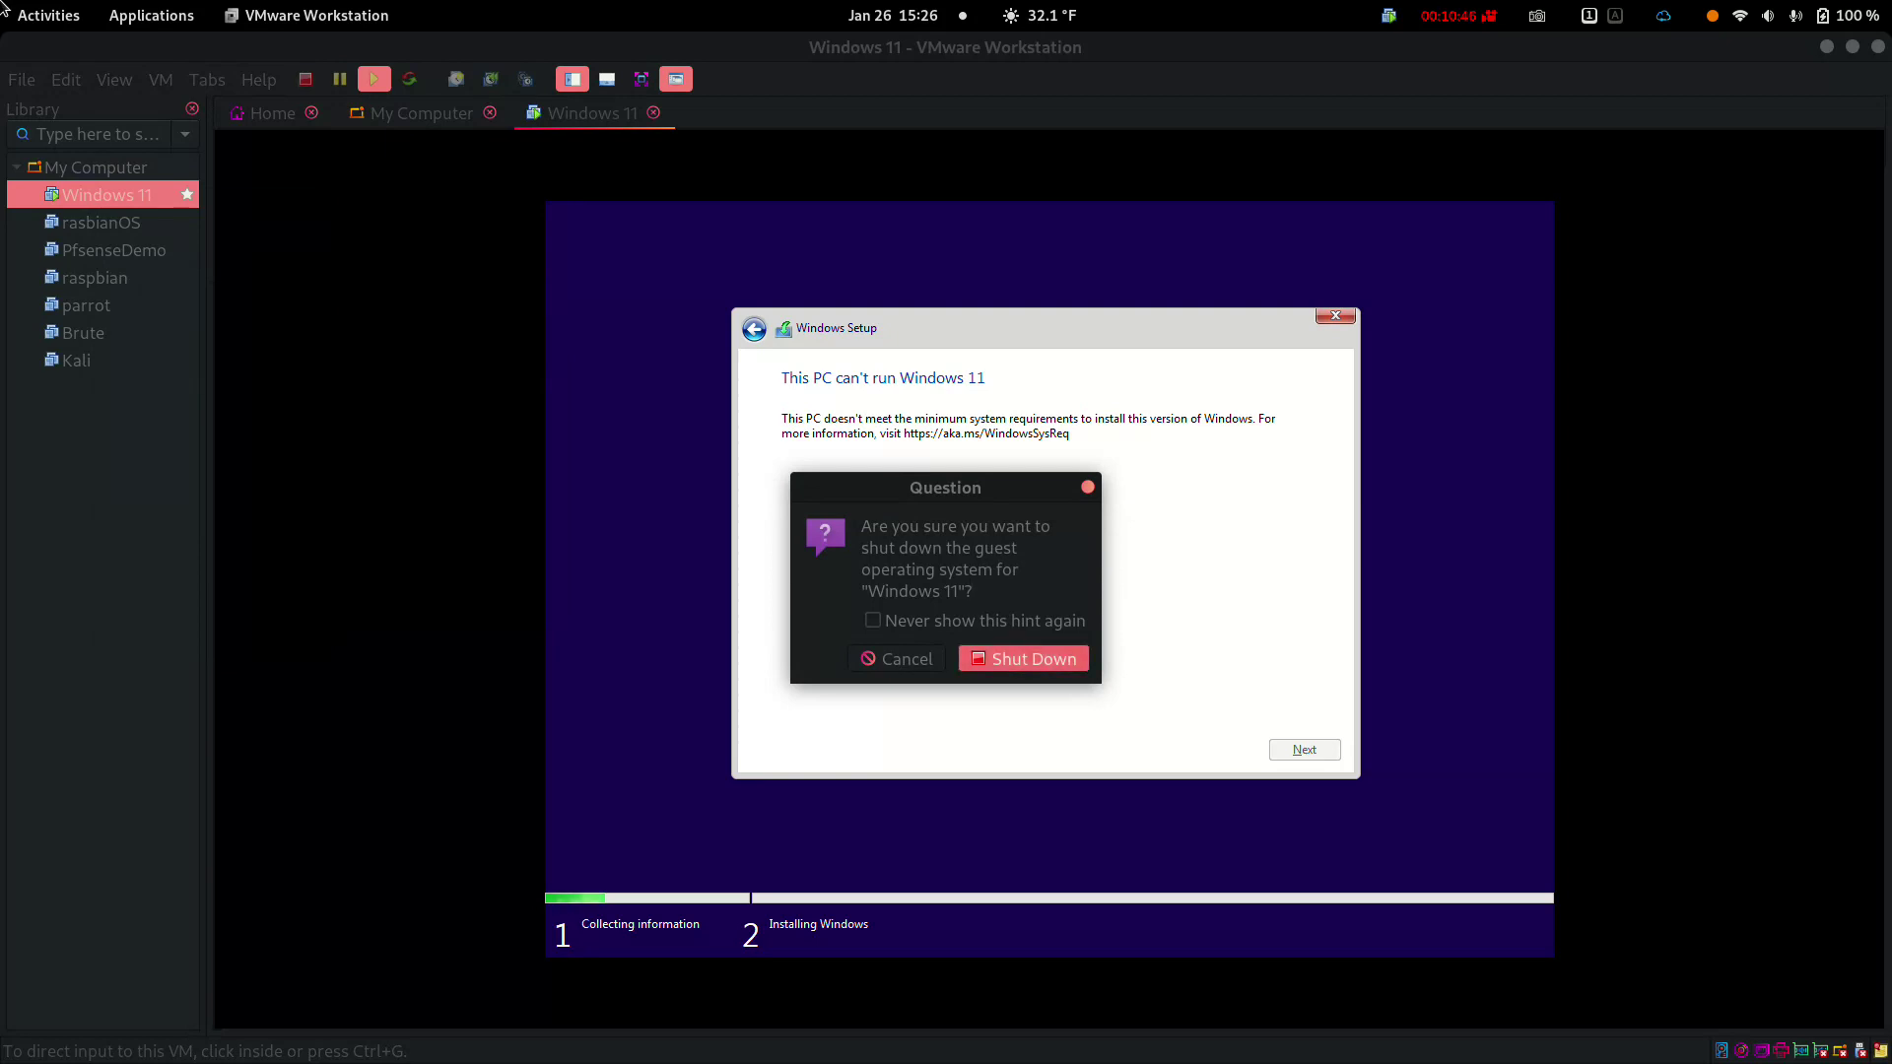
pyautogui.press('Return')
# Raise the VM memory to 4096 MB and save the settings
pyautogui.press('Tab')
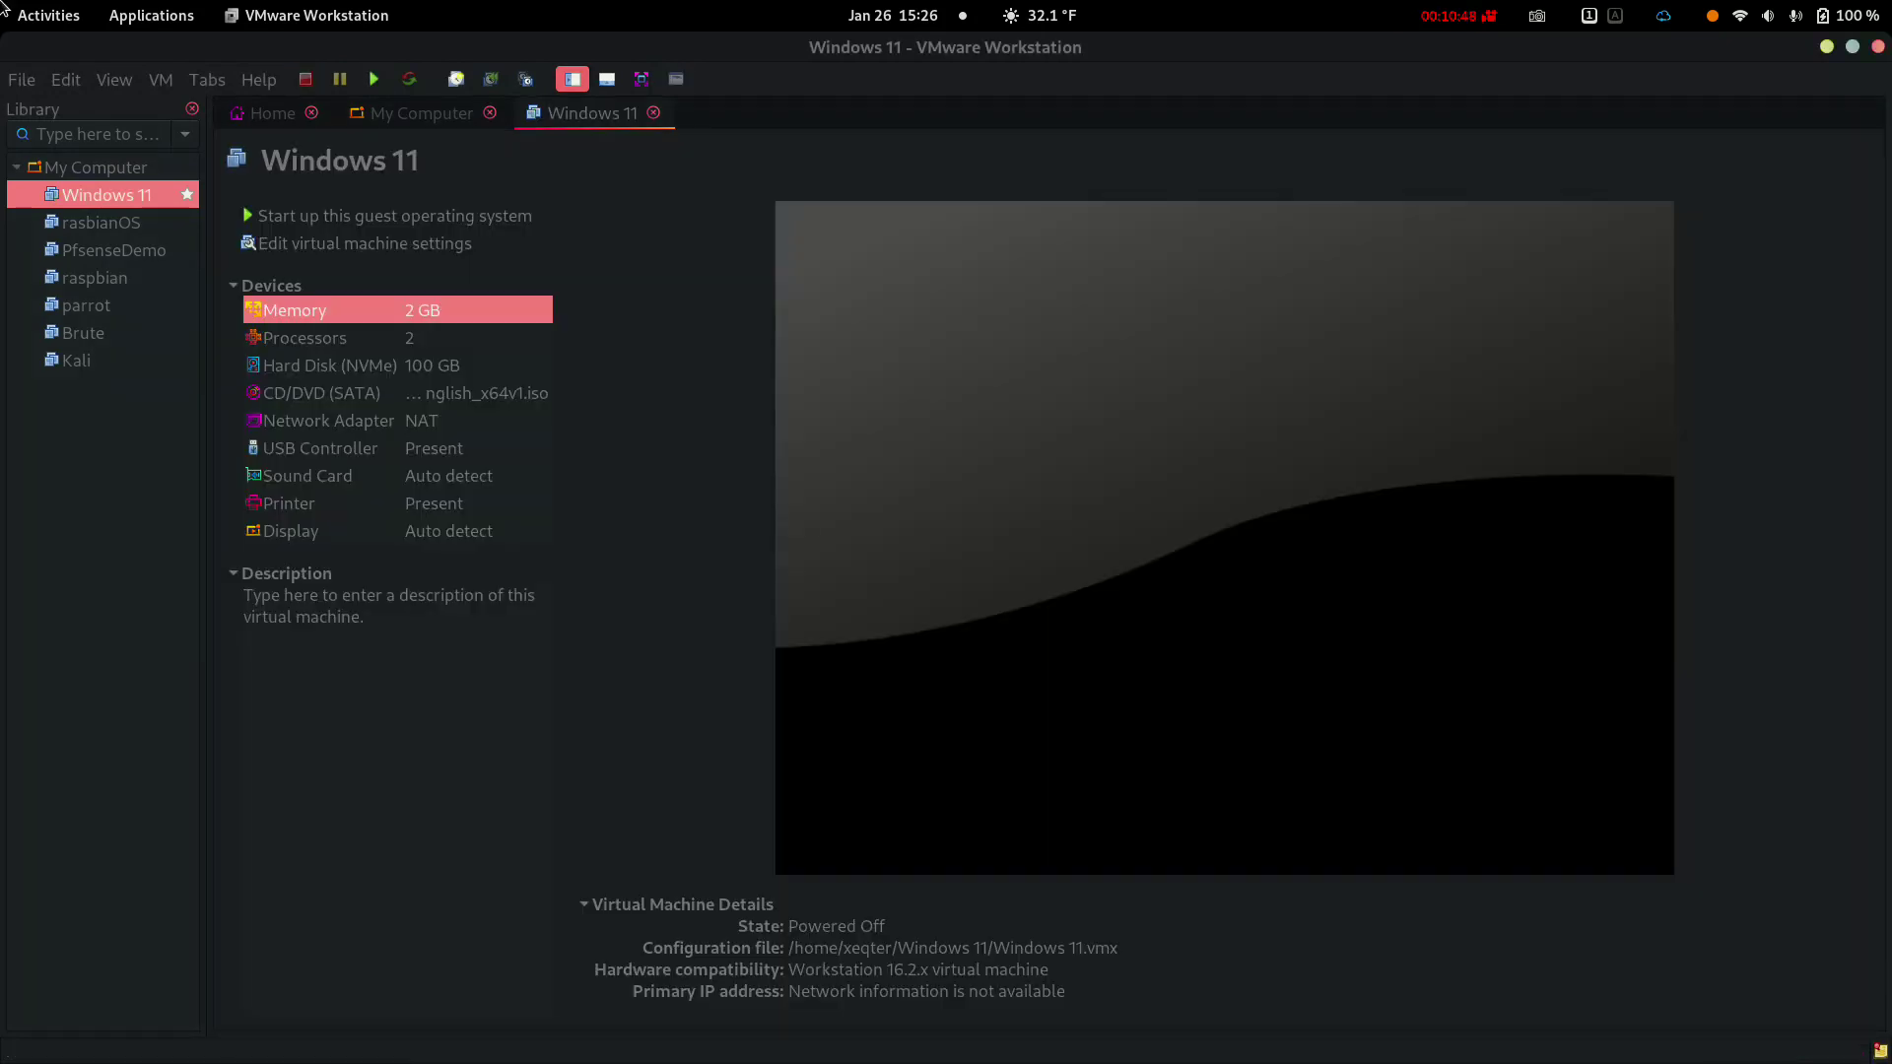
pyautogui.press('Tab')
pyautogui.press('Down')
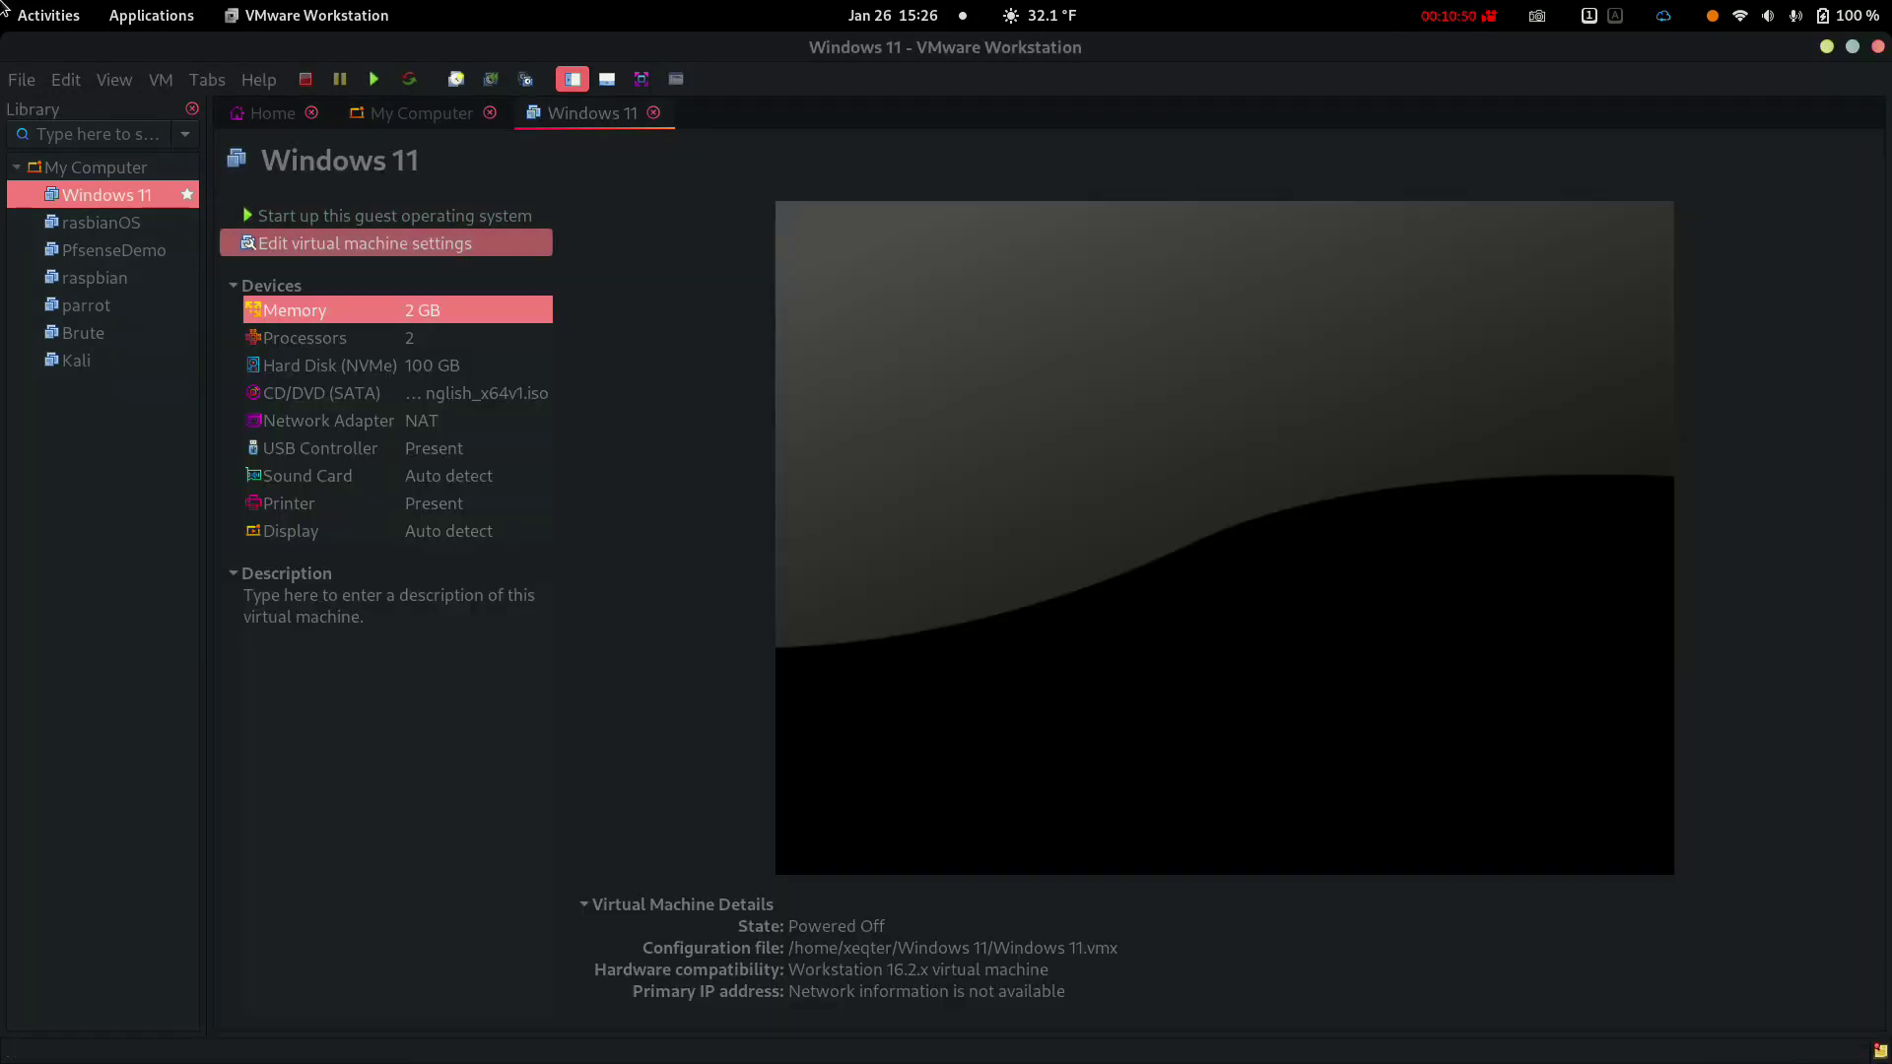
pyautogui.press('Return')
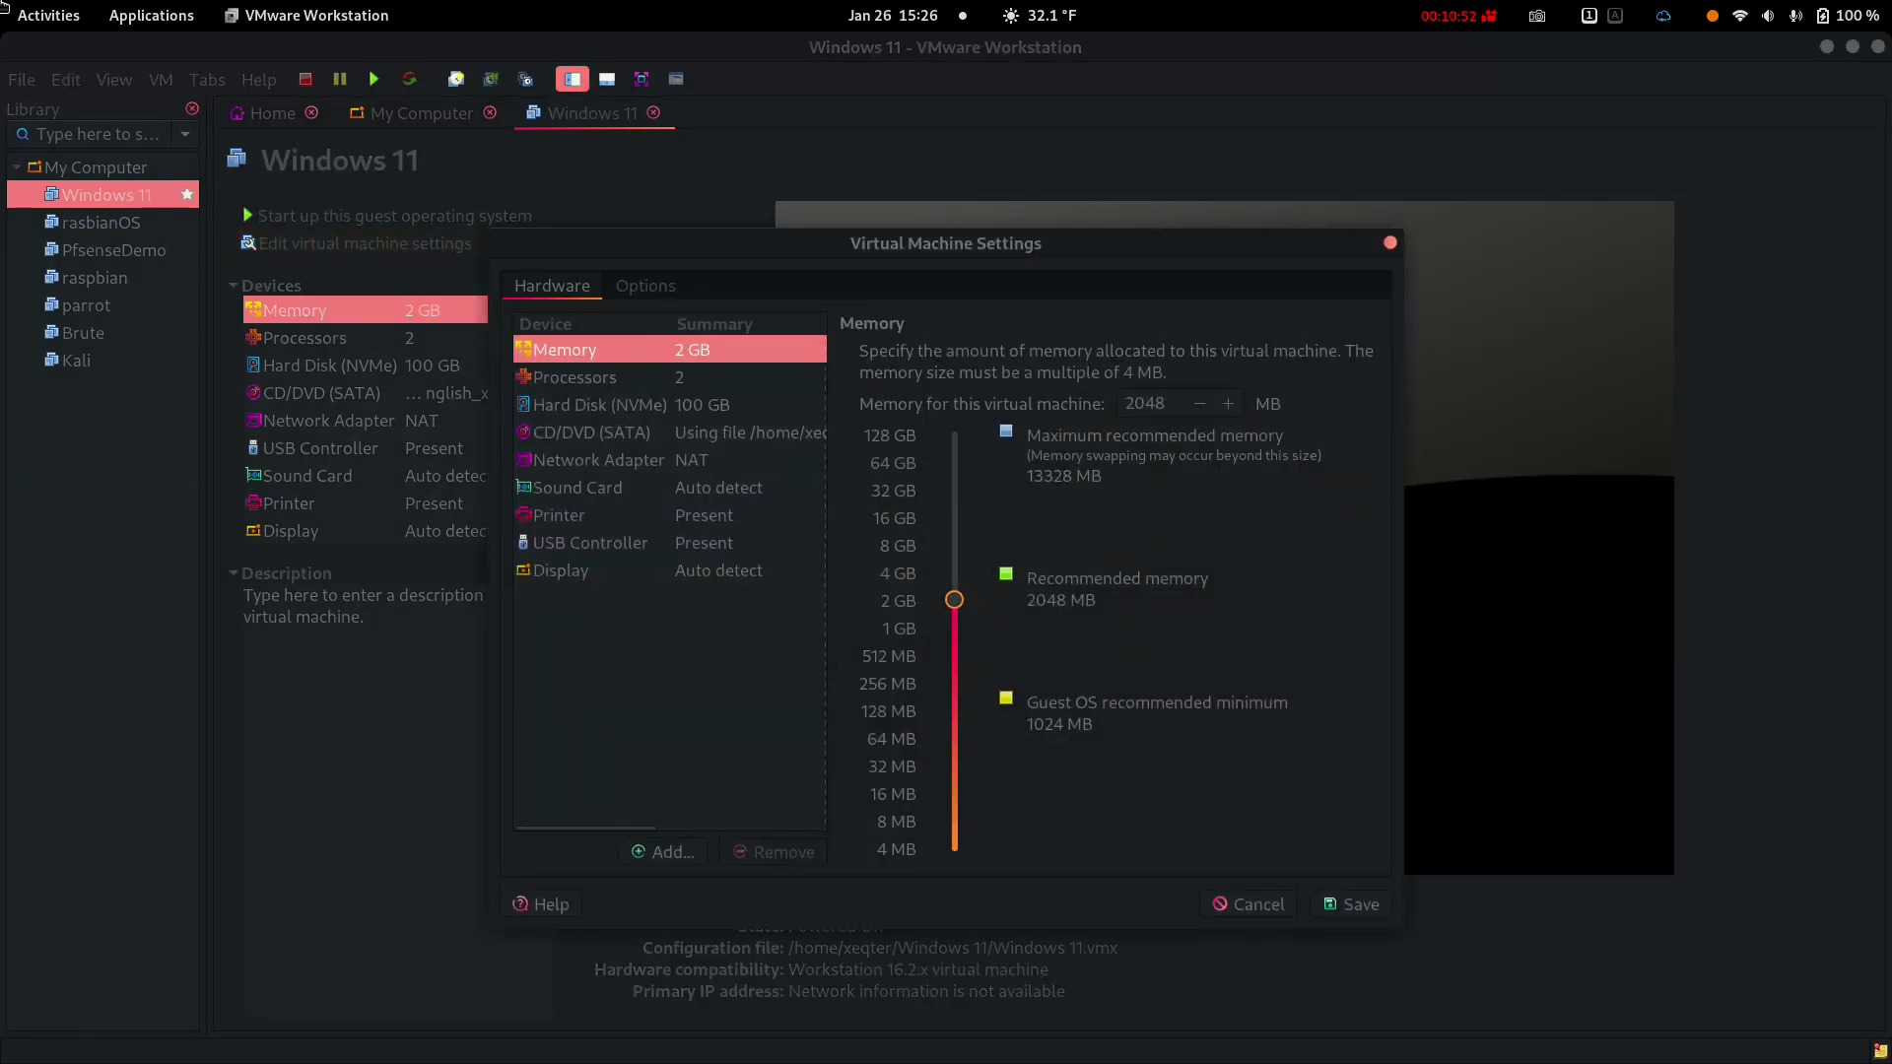
pyautogui.press('Tab')
pyautogui.press('Up')
pyautogui.press('Up')
pyautogui.press('Up')
pyautogui.press('Up')
pyautogui.press('Up')
pyautogui.press('Up')
pyautogui.press('Up')
pyautogui.press('Up')
pyautogui.press('Up')
pyautogui.press('Up')
pyautogui.press('Tab')
pyautogui.press('Tab')
pyautogui.press('Return')
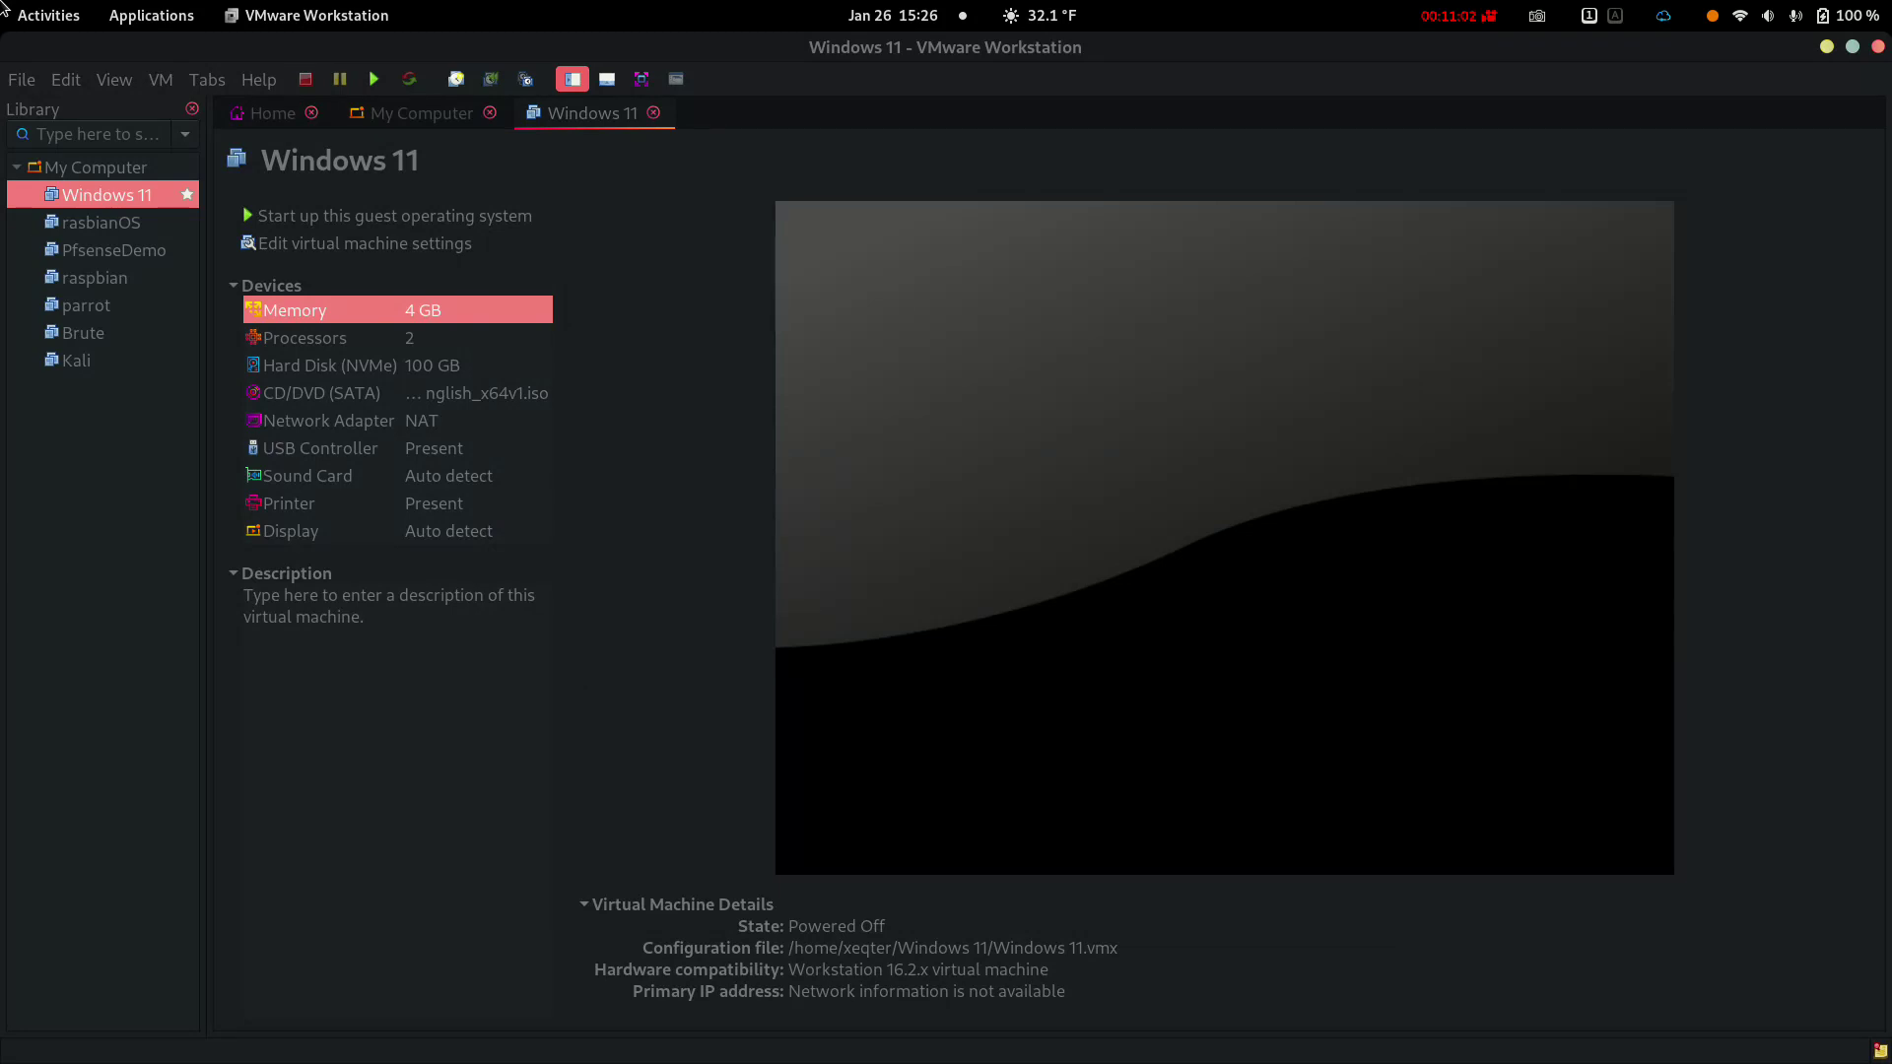
# Power the VM back on, boot the installer from DVD, and choose Install now
pyautogui.press('Up')
pyautogui.press('Return')
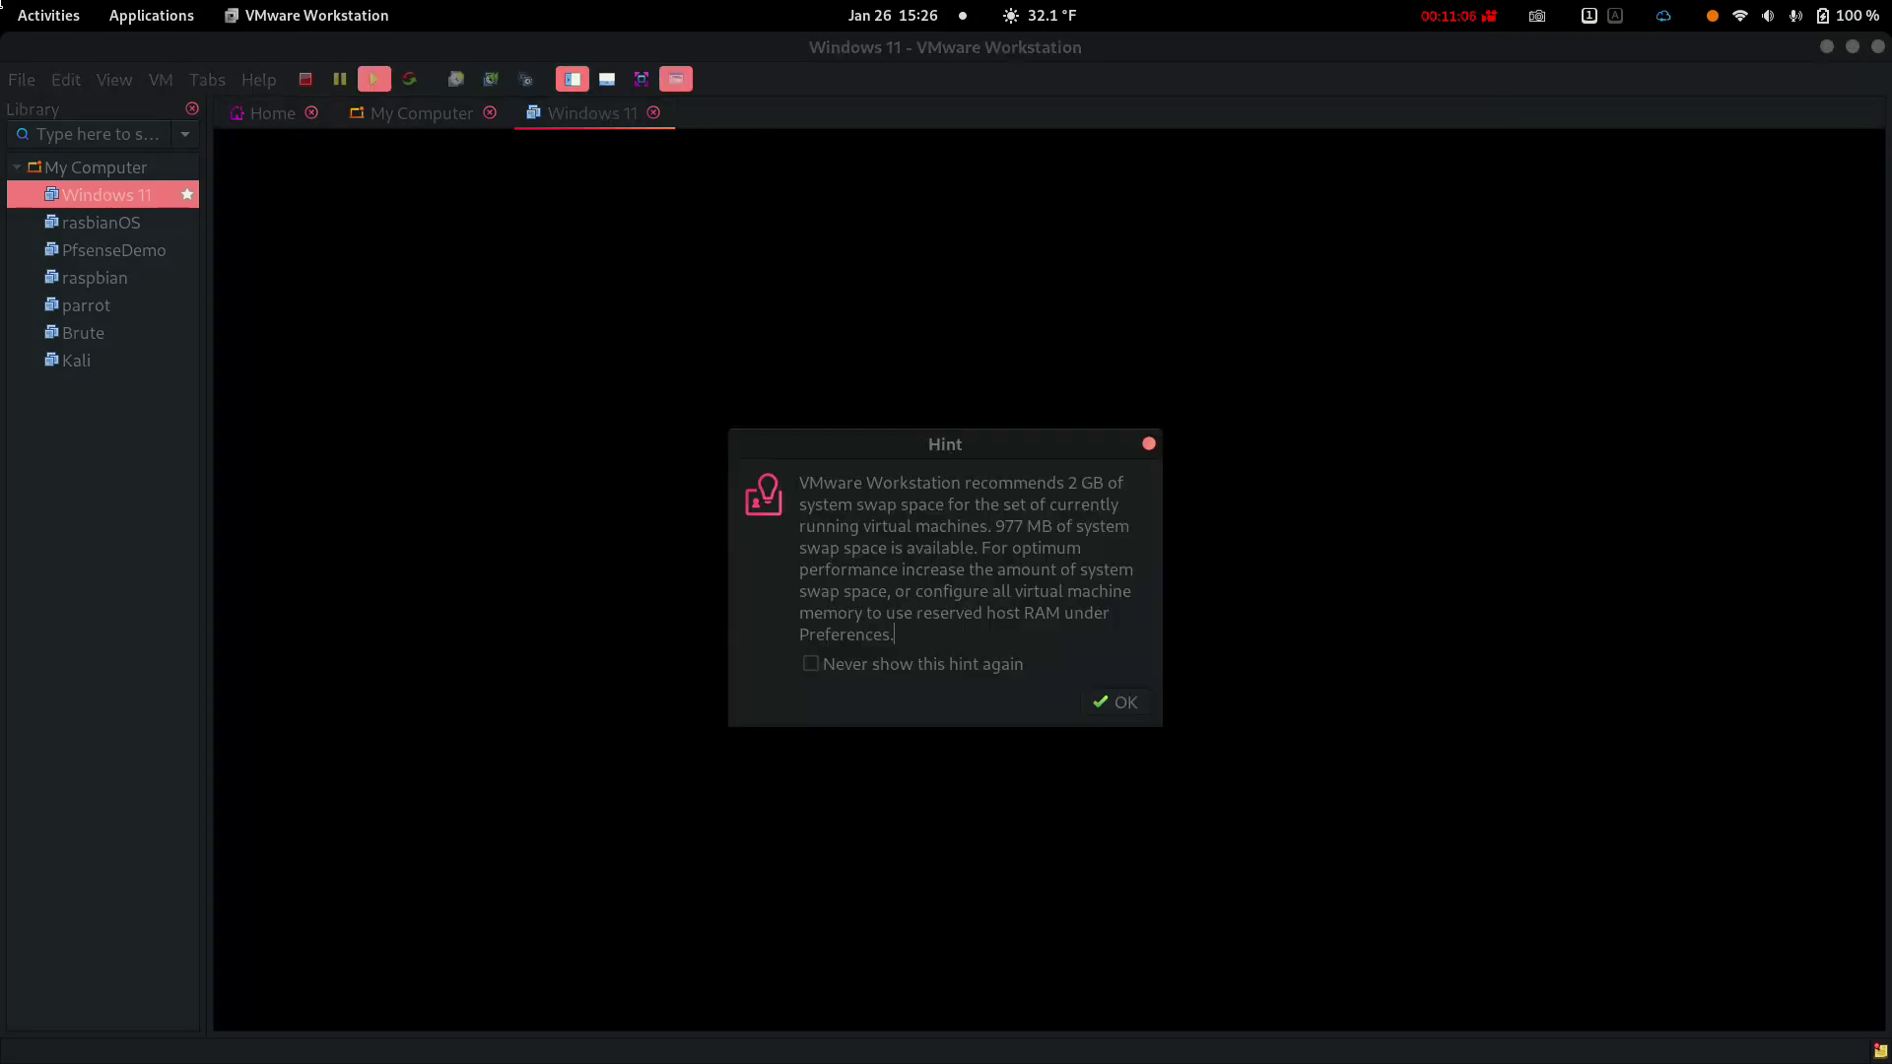
pyautogui.press('Tab')
pyautogui.press('Return')
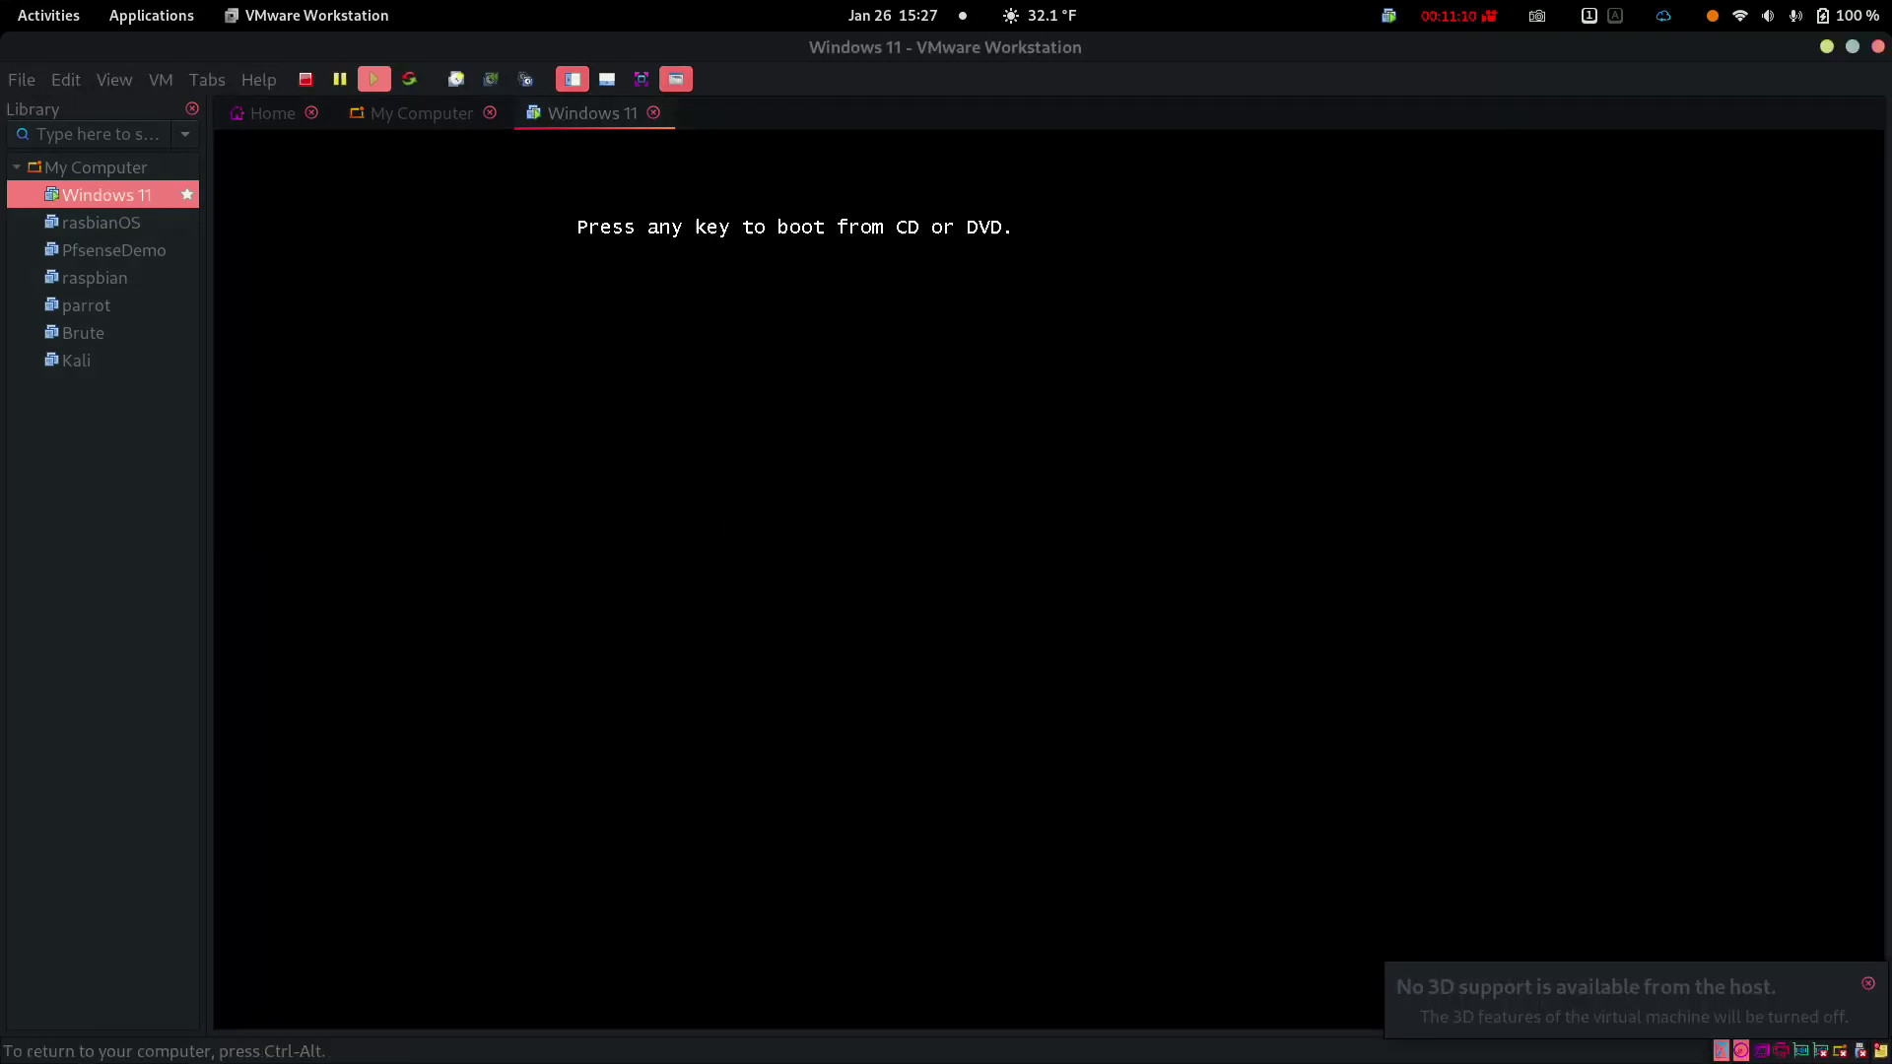
pyautogui.press('Return')
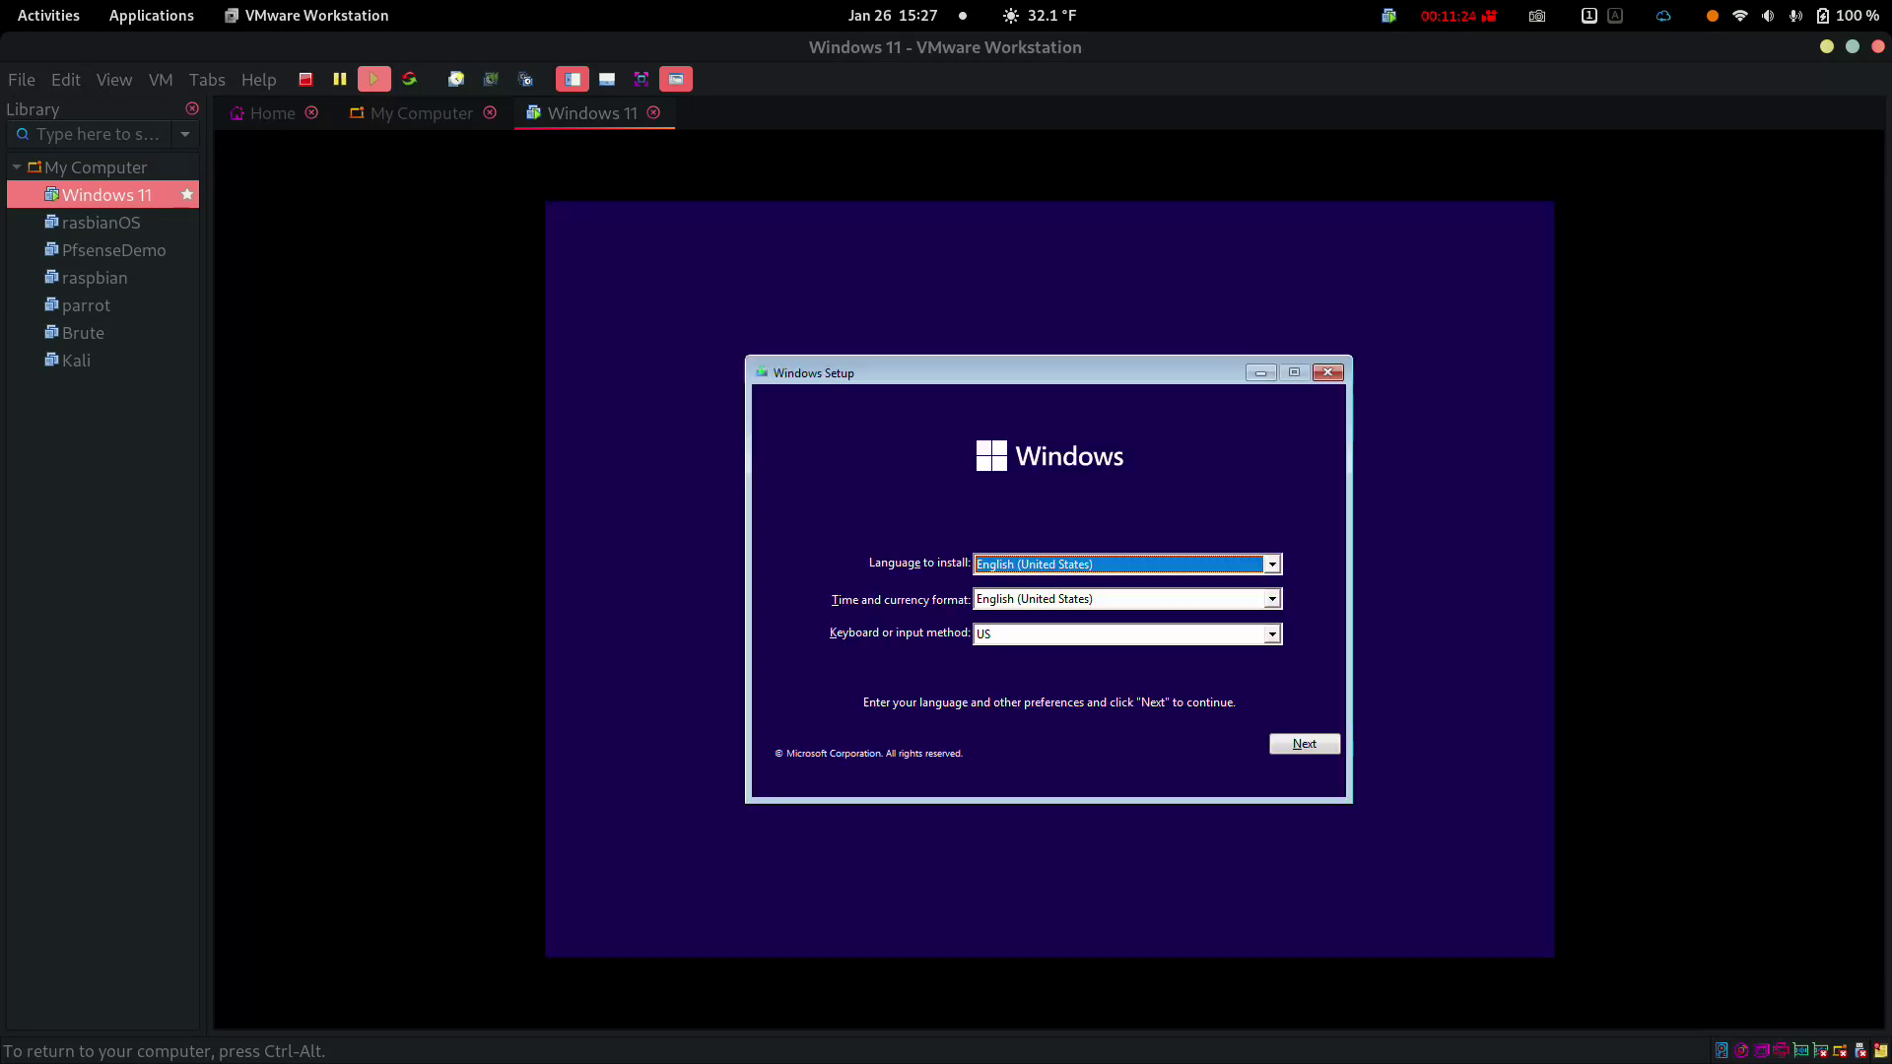
pyautogui.click(1314, 745)
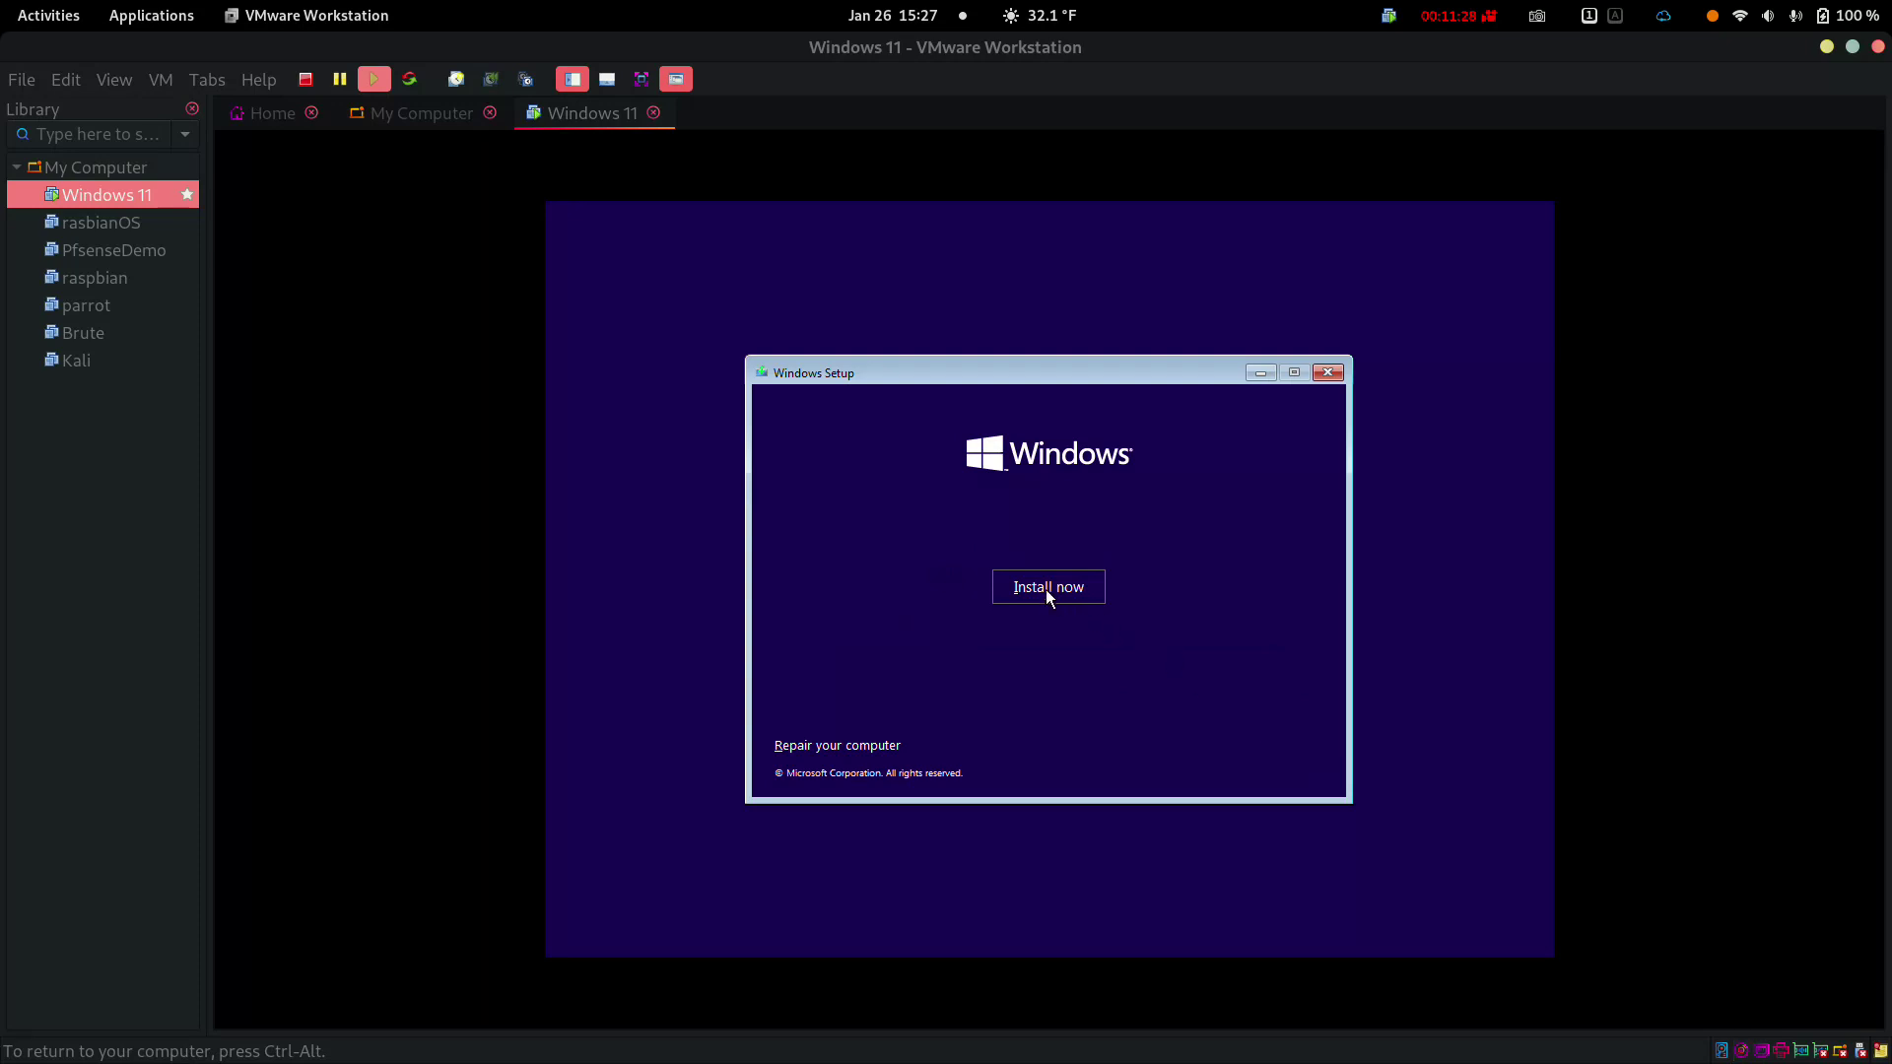
pyautogui.click(1044, 589)
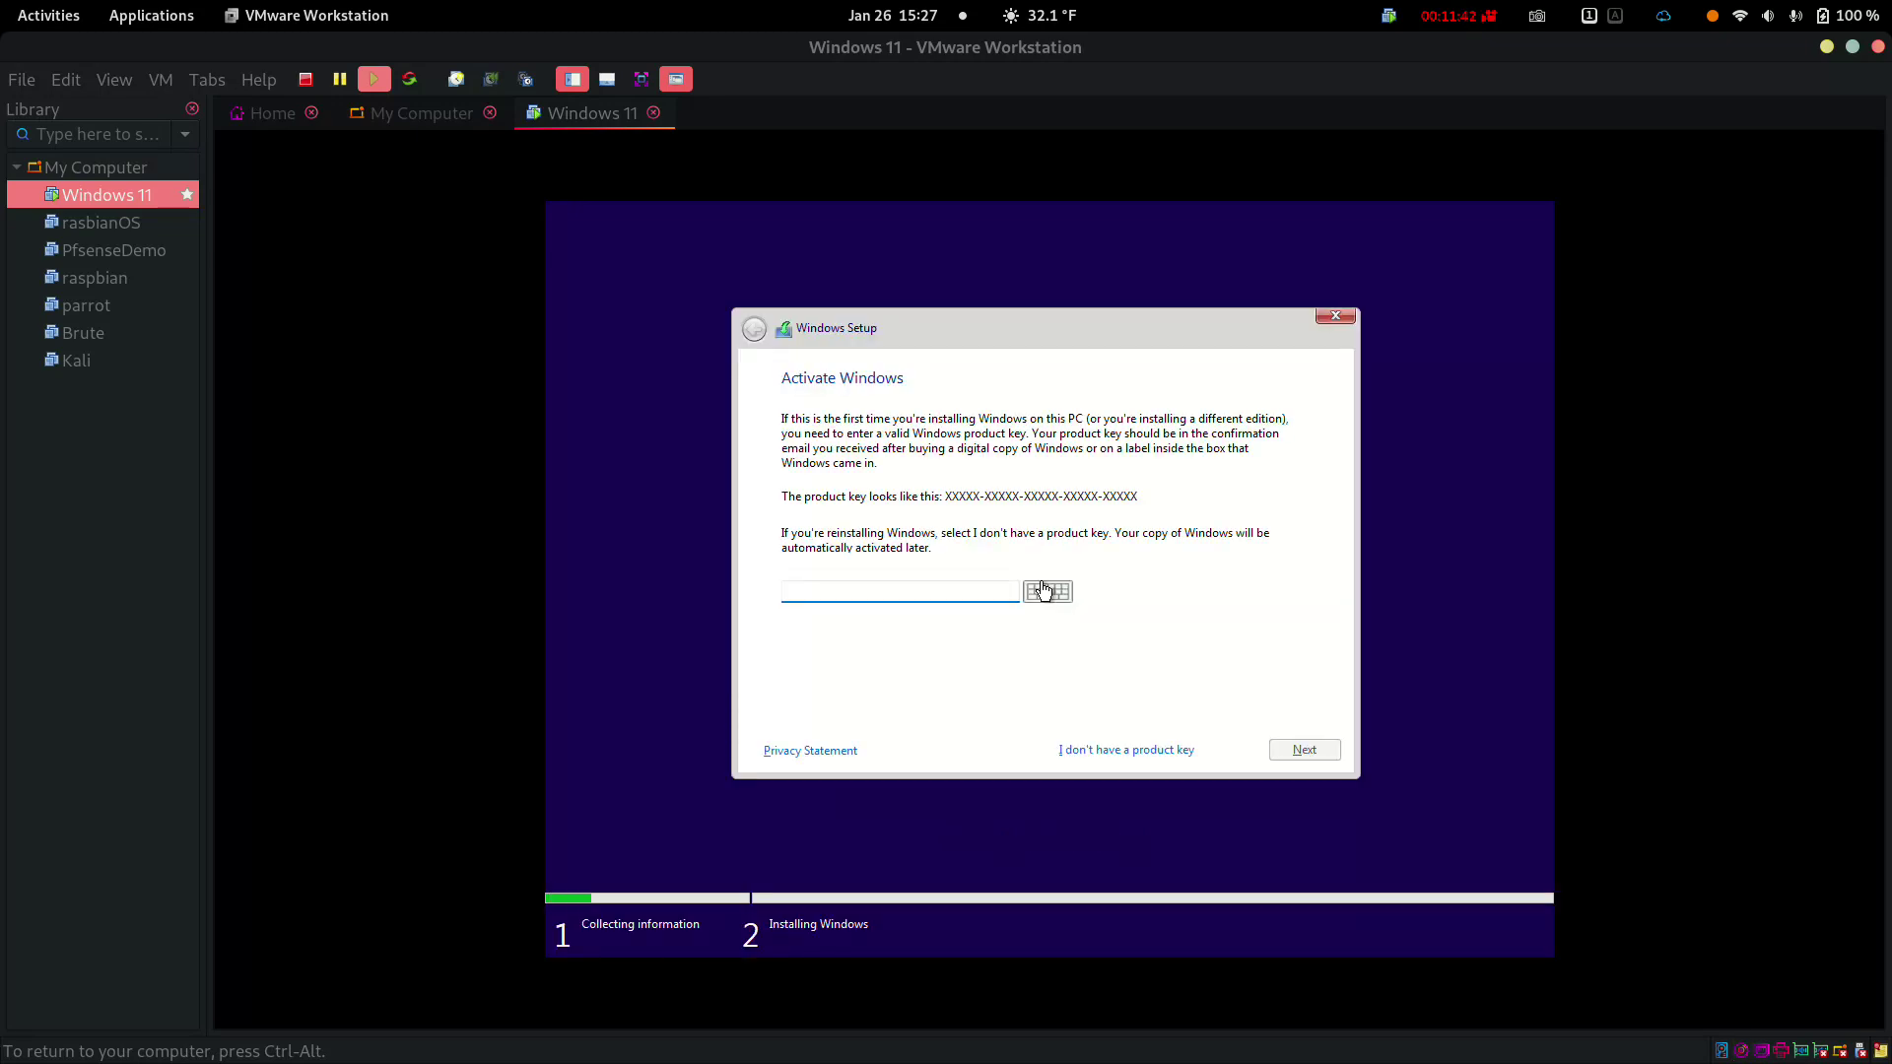
# Skip the product key and continue with Windows 11 Home
pyautogui.click(1114, 749)
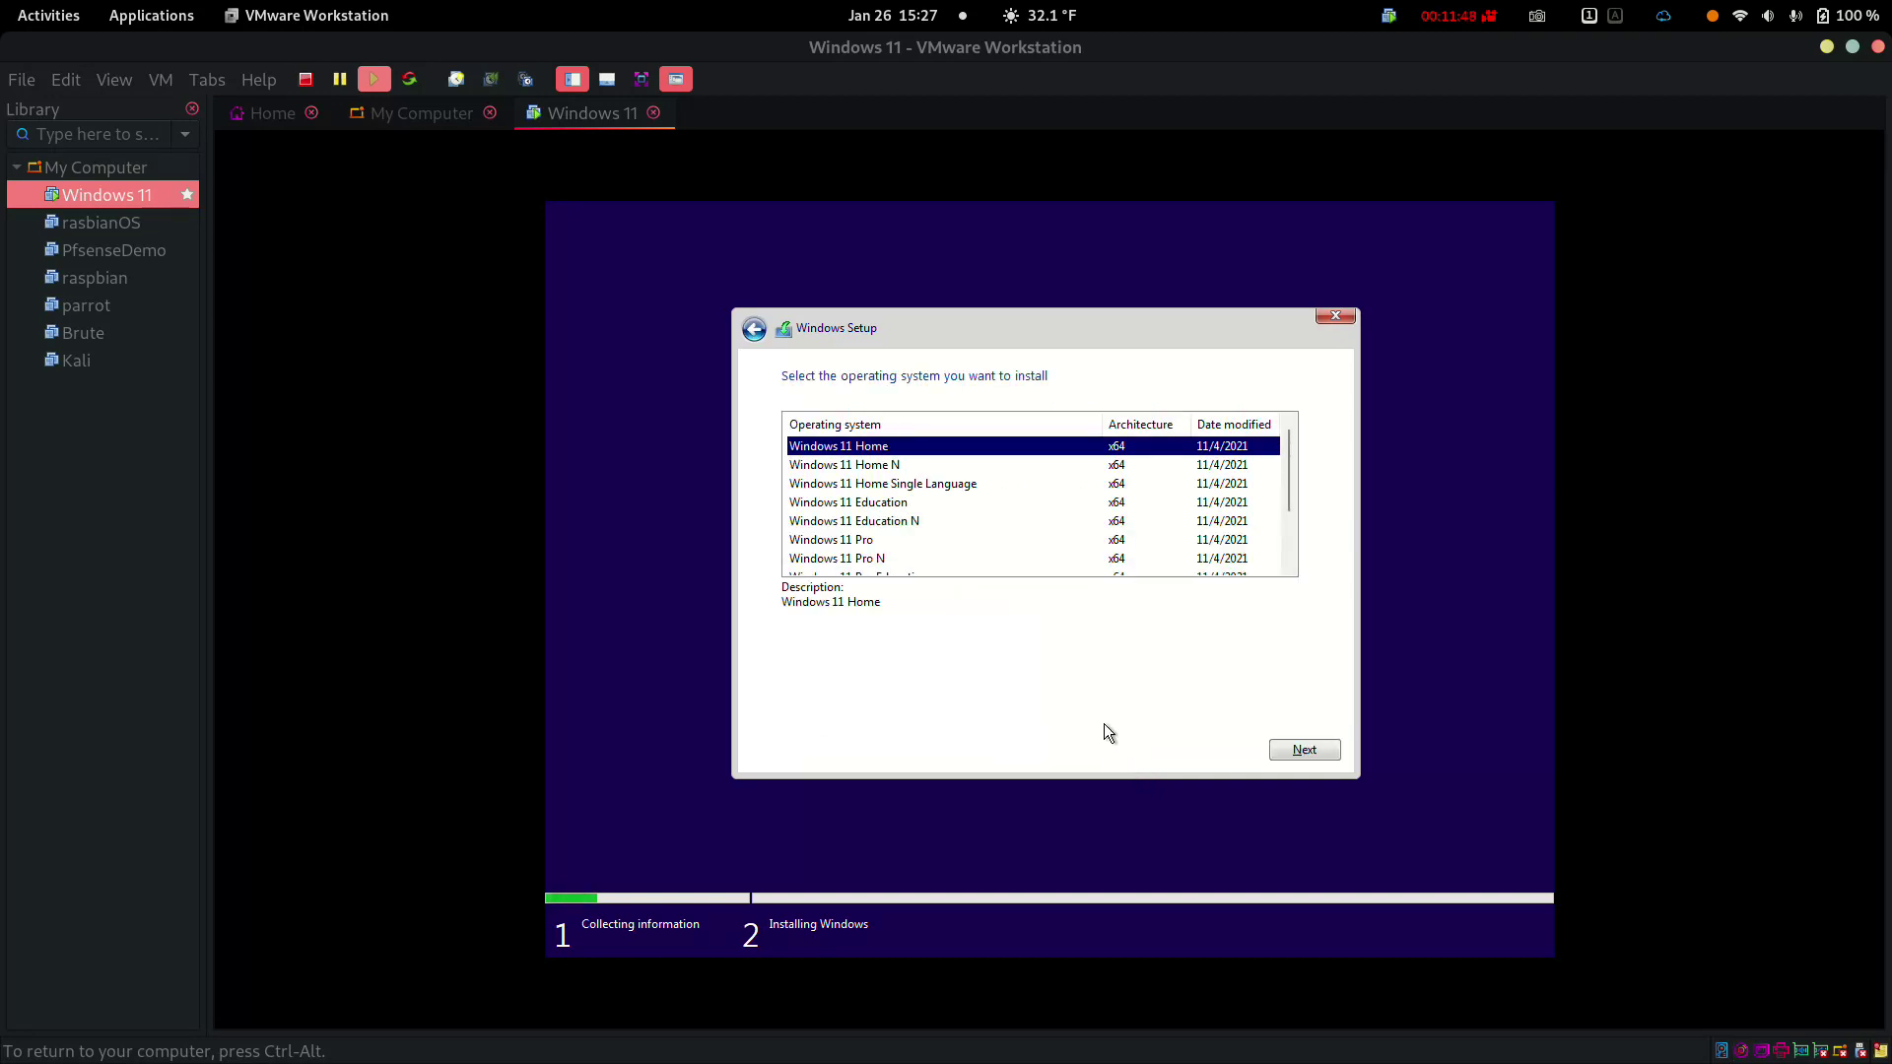
pyautogui.click(1303, 750)
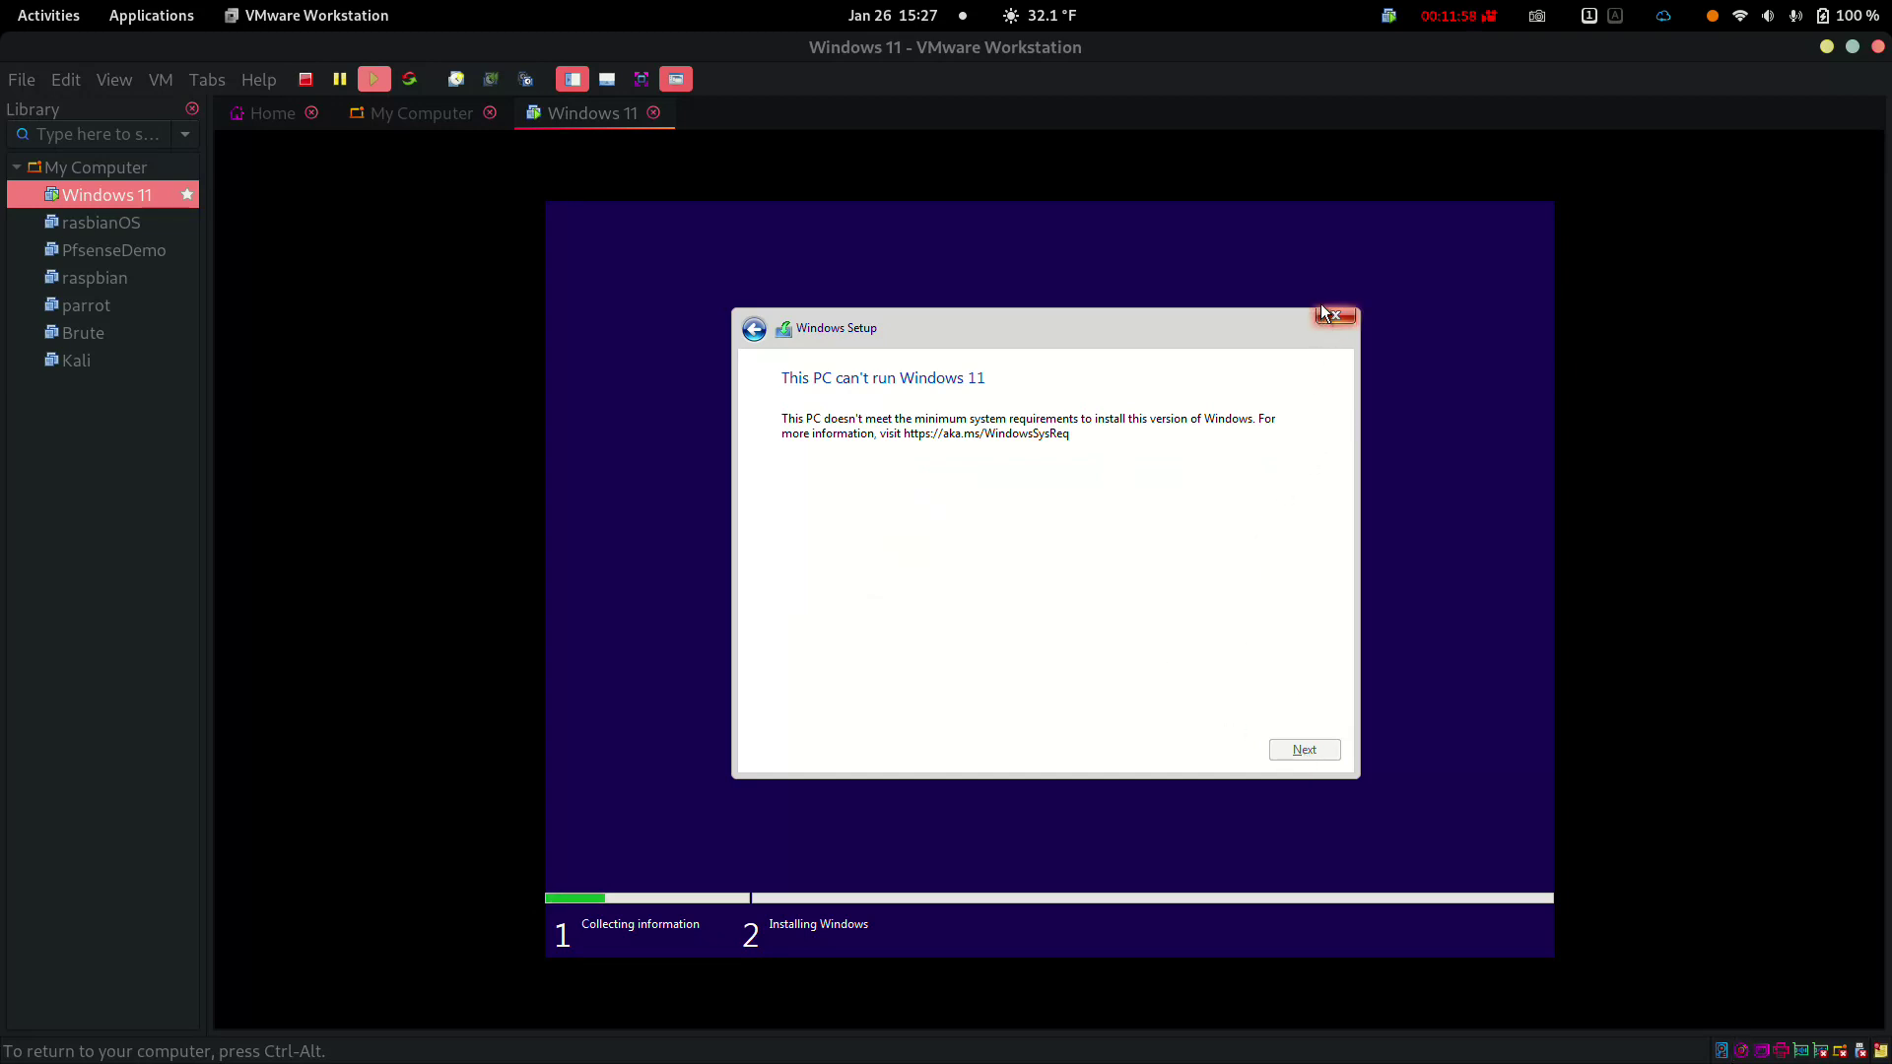
# Release input from the VM and shut down the Windows 11 guest
pyautogui.hotkey('ctrl', 'alt')
pyautogui.rightClick(121, 195)
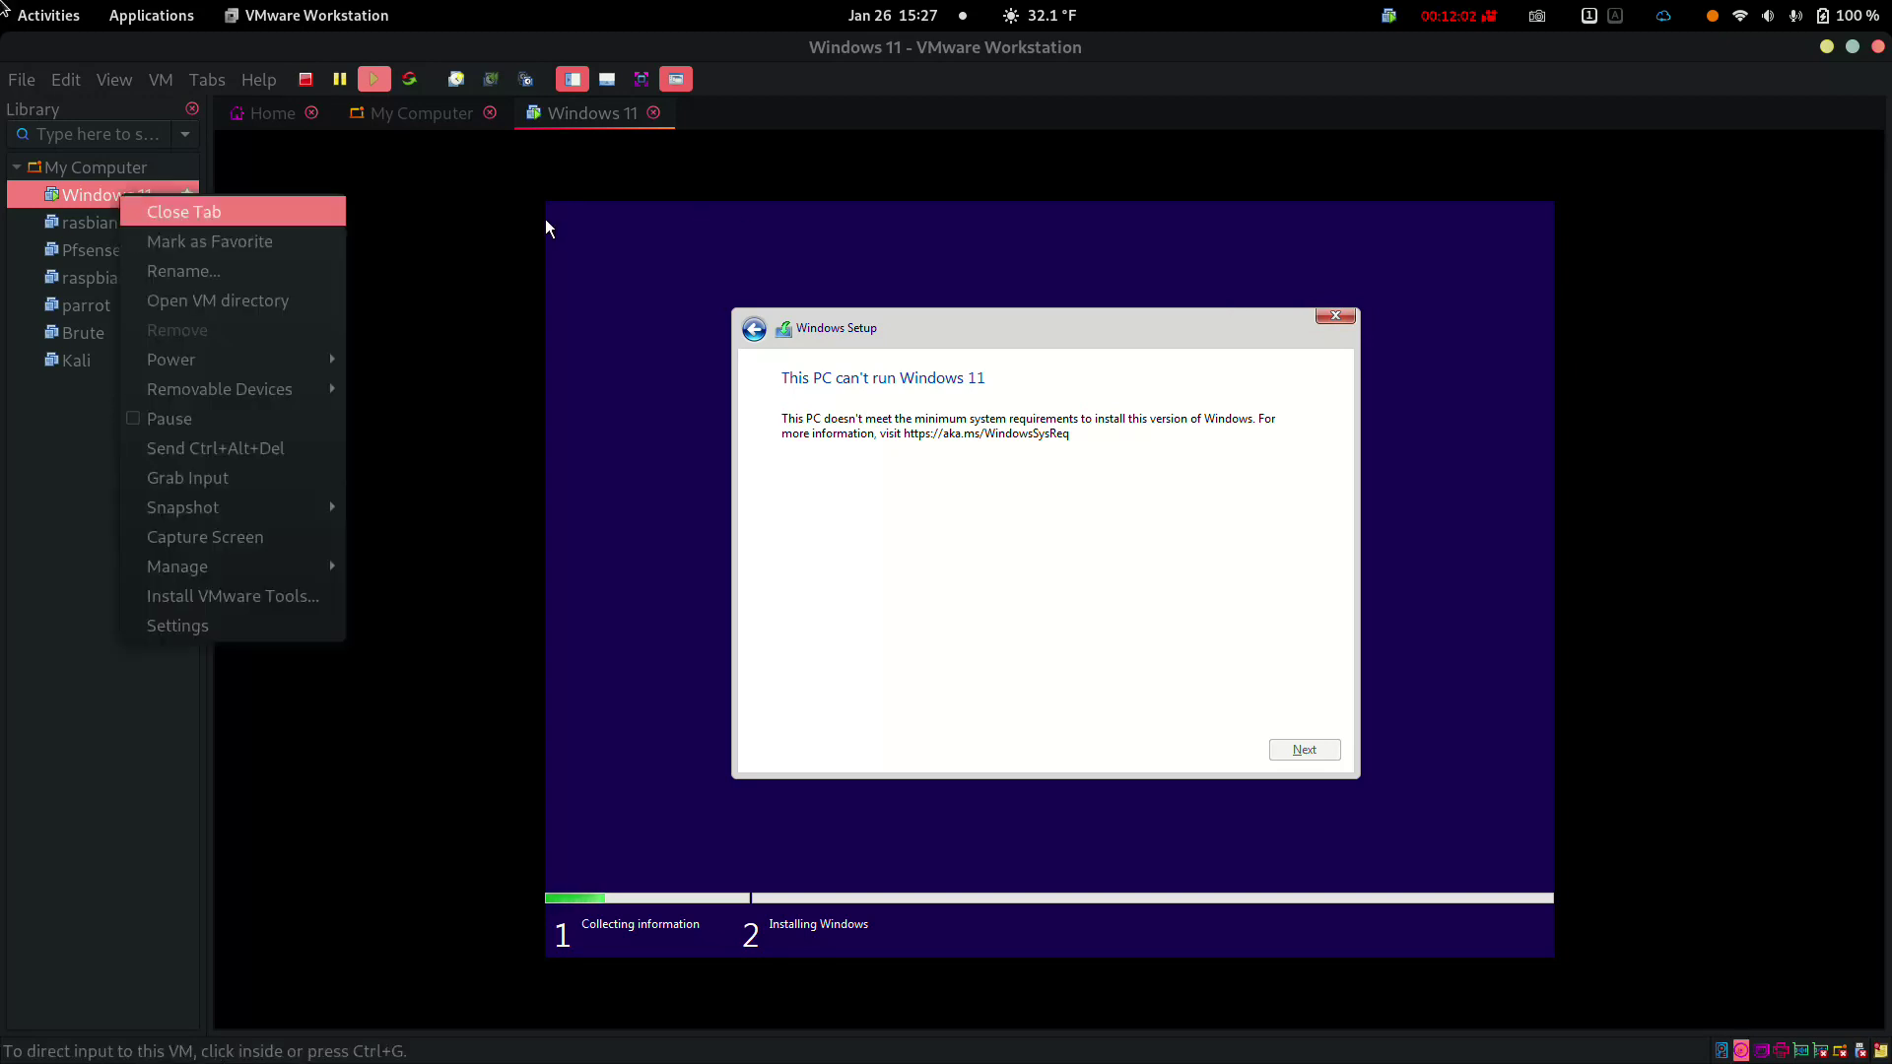
pyautogui.moveTo(173, 359)
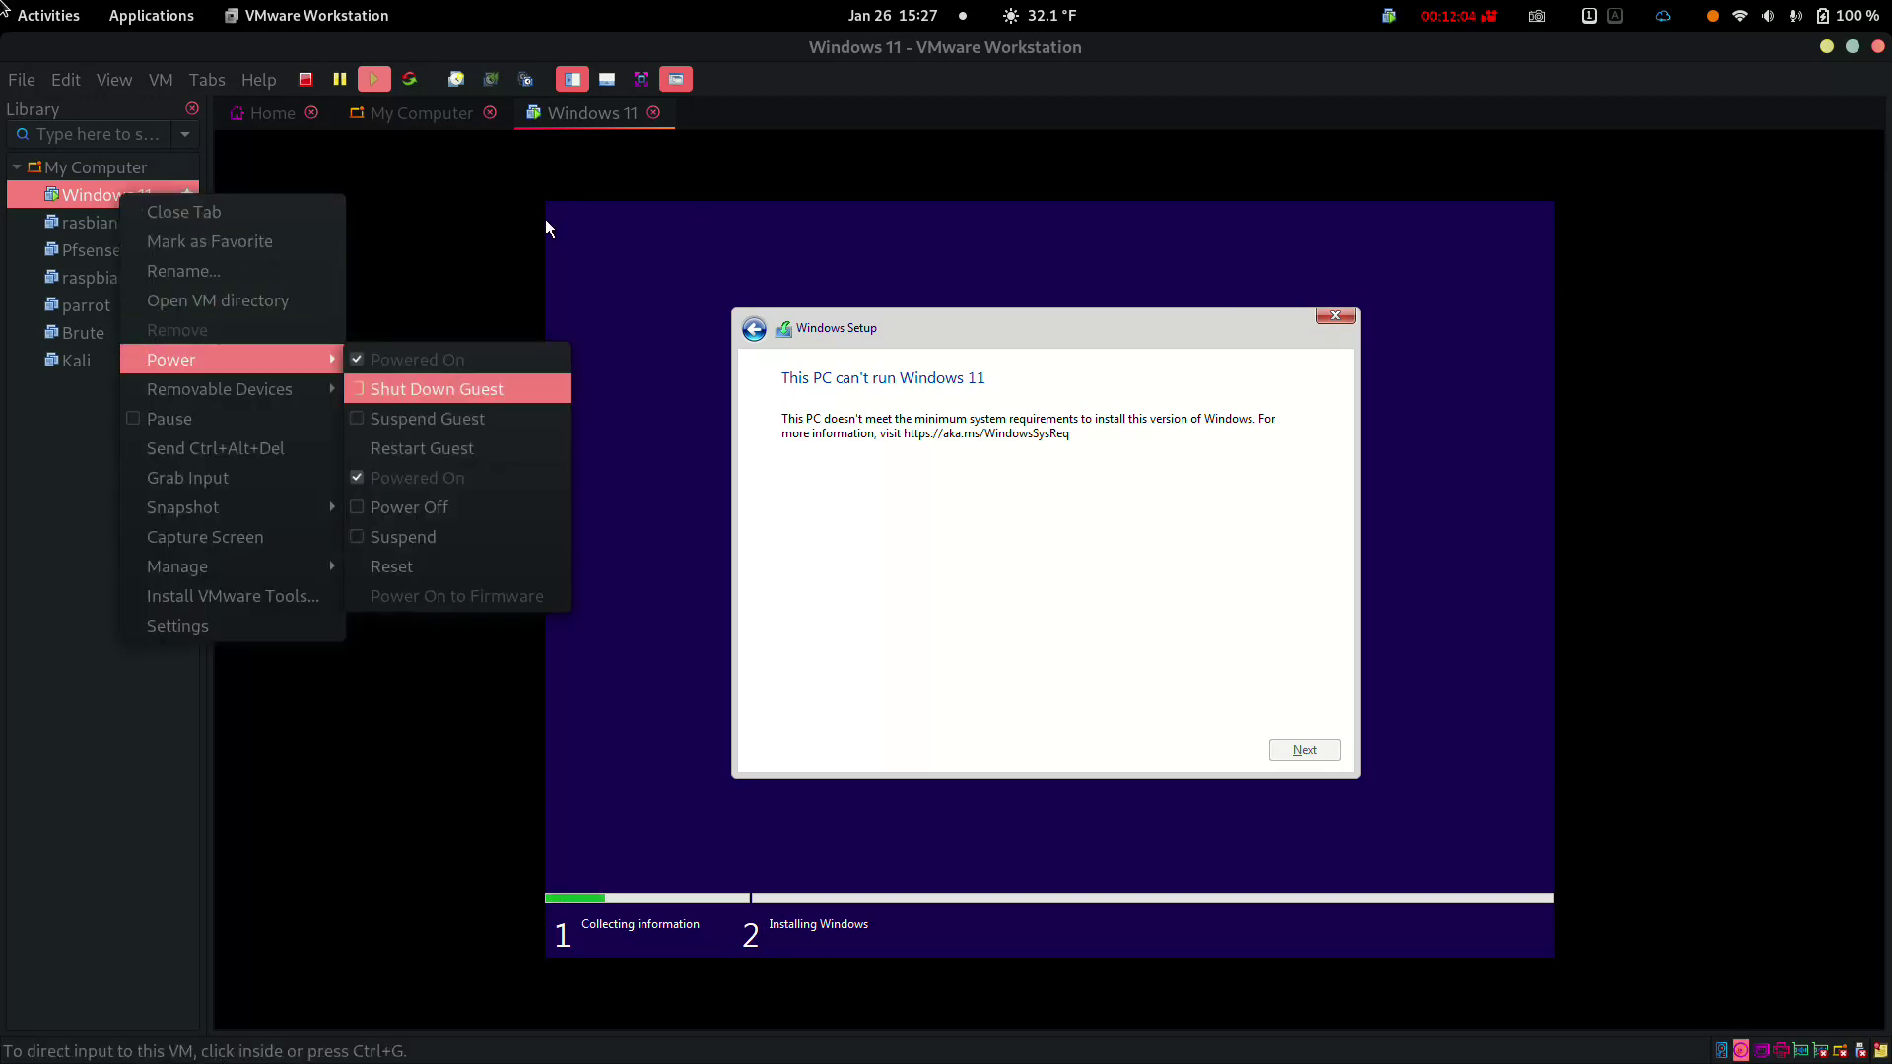
pyautogui.press('Return')
pyautogui.press('Return')
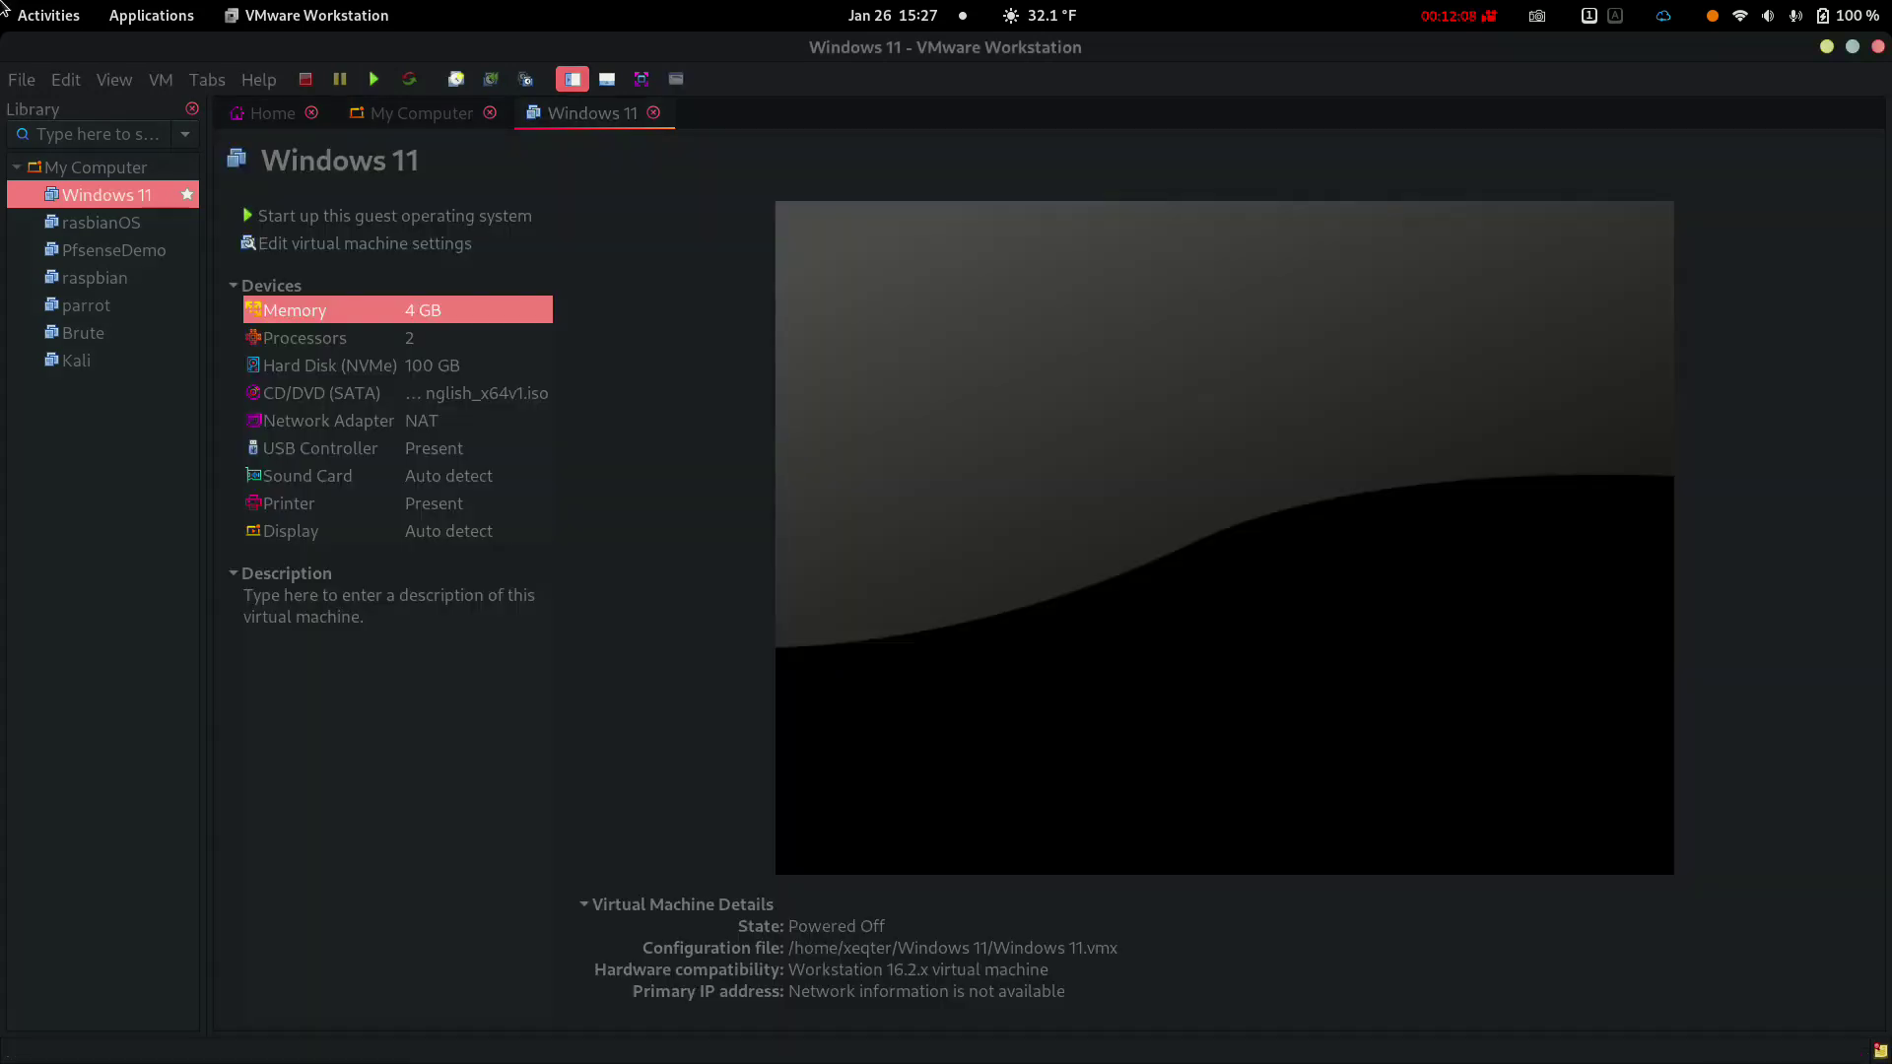
# Set the VM's number of processors to 4 in its settings
pyautogui.press('Down')
pyautogui.hotkey('shift', 'Tab')
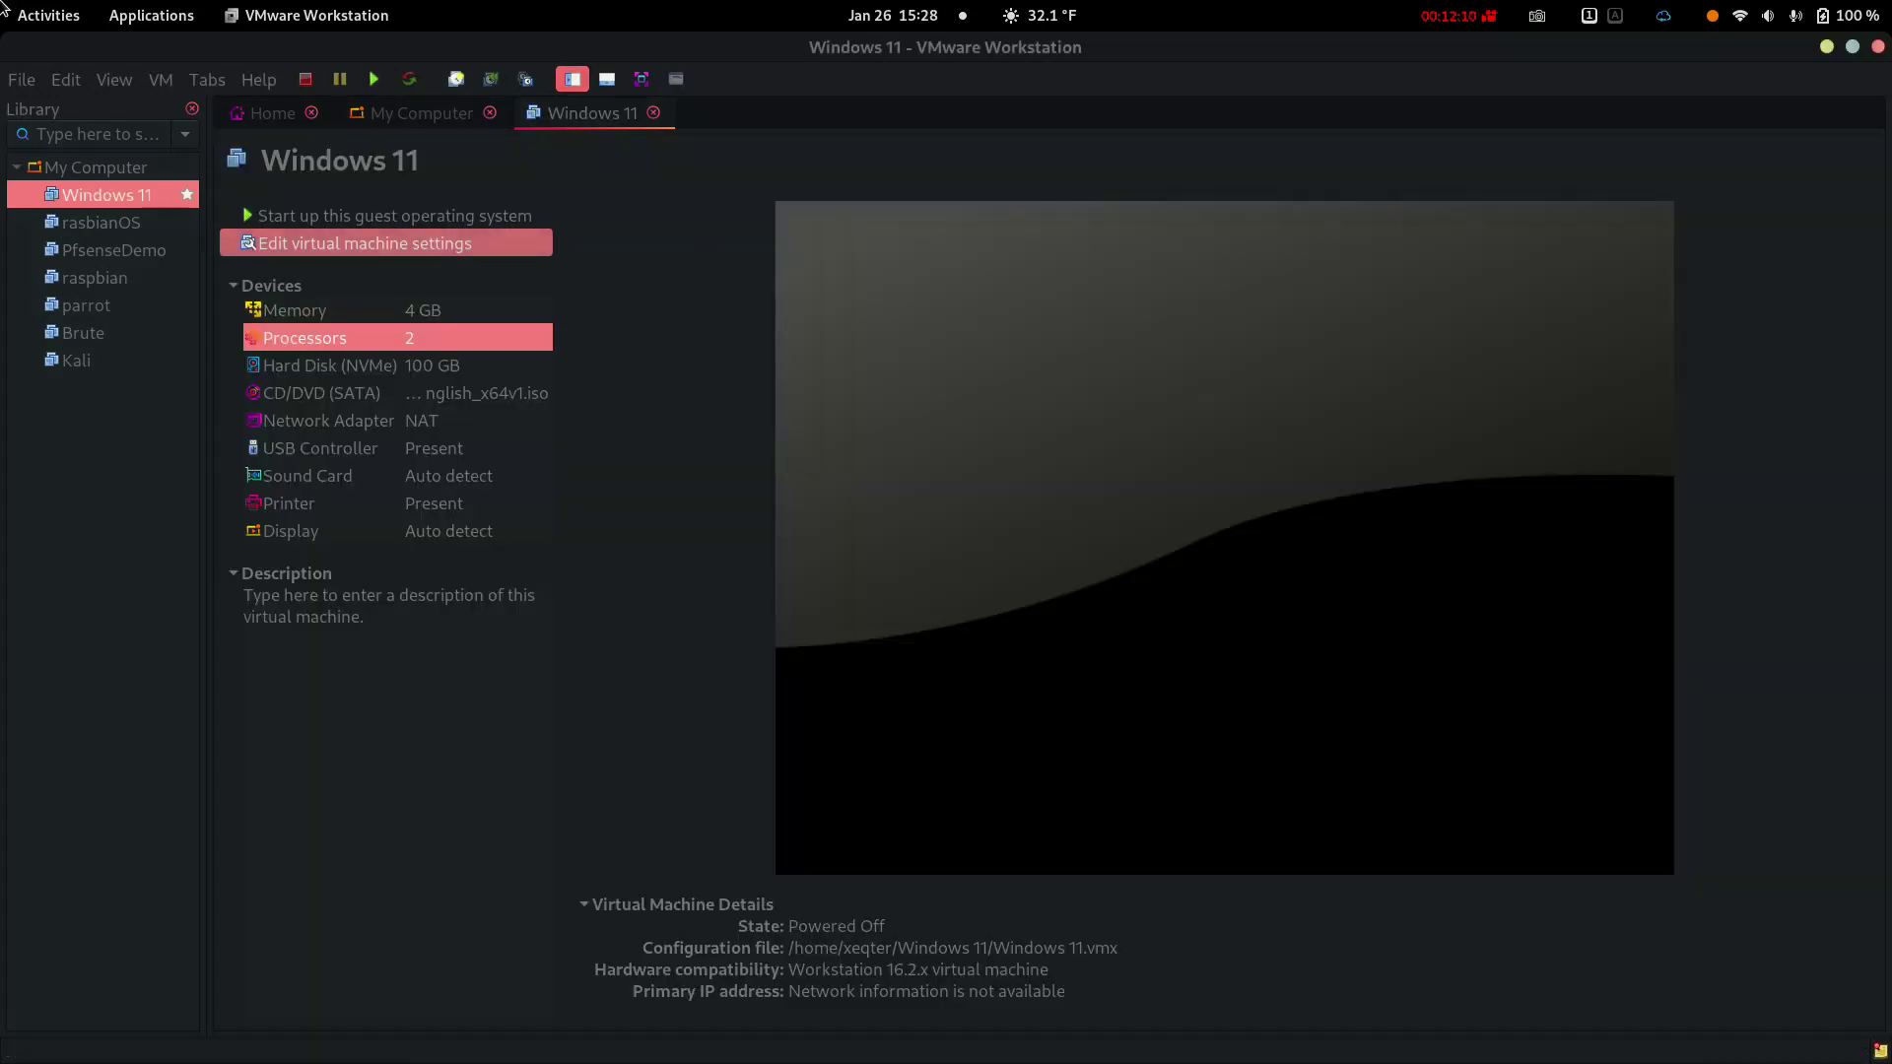
pyautogui.press('Return')
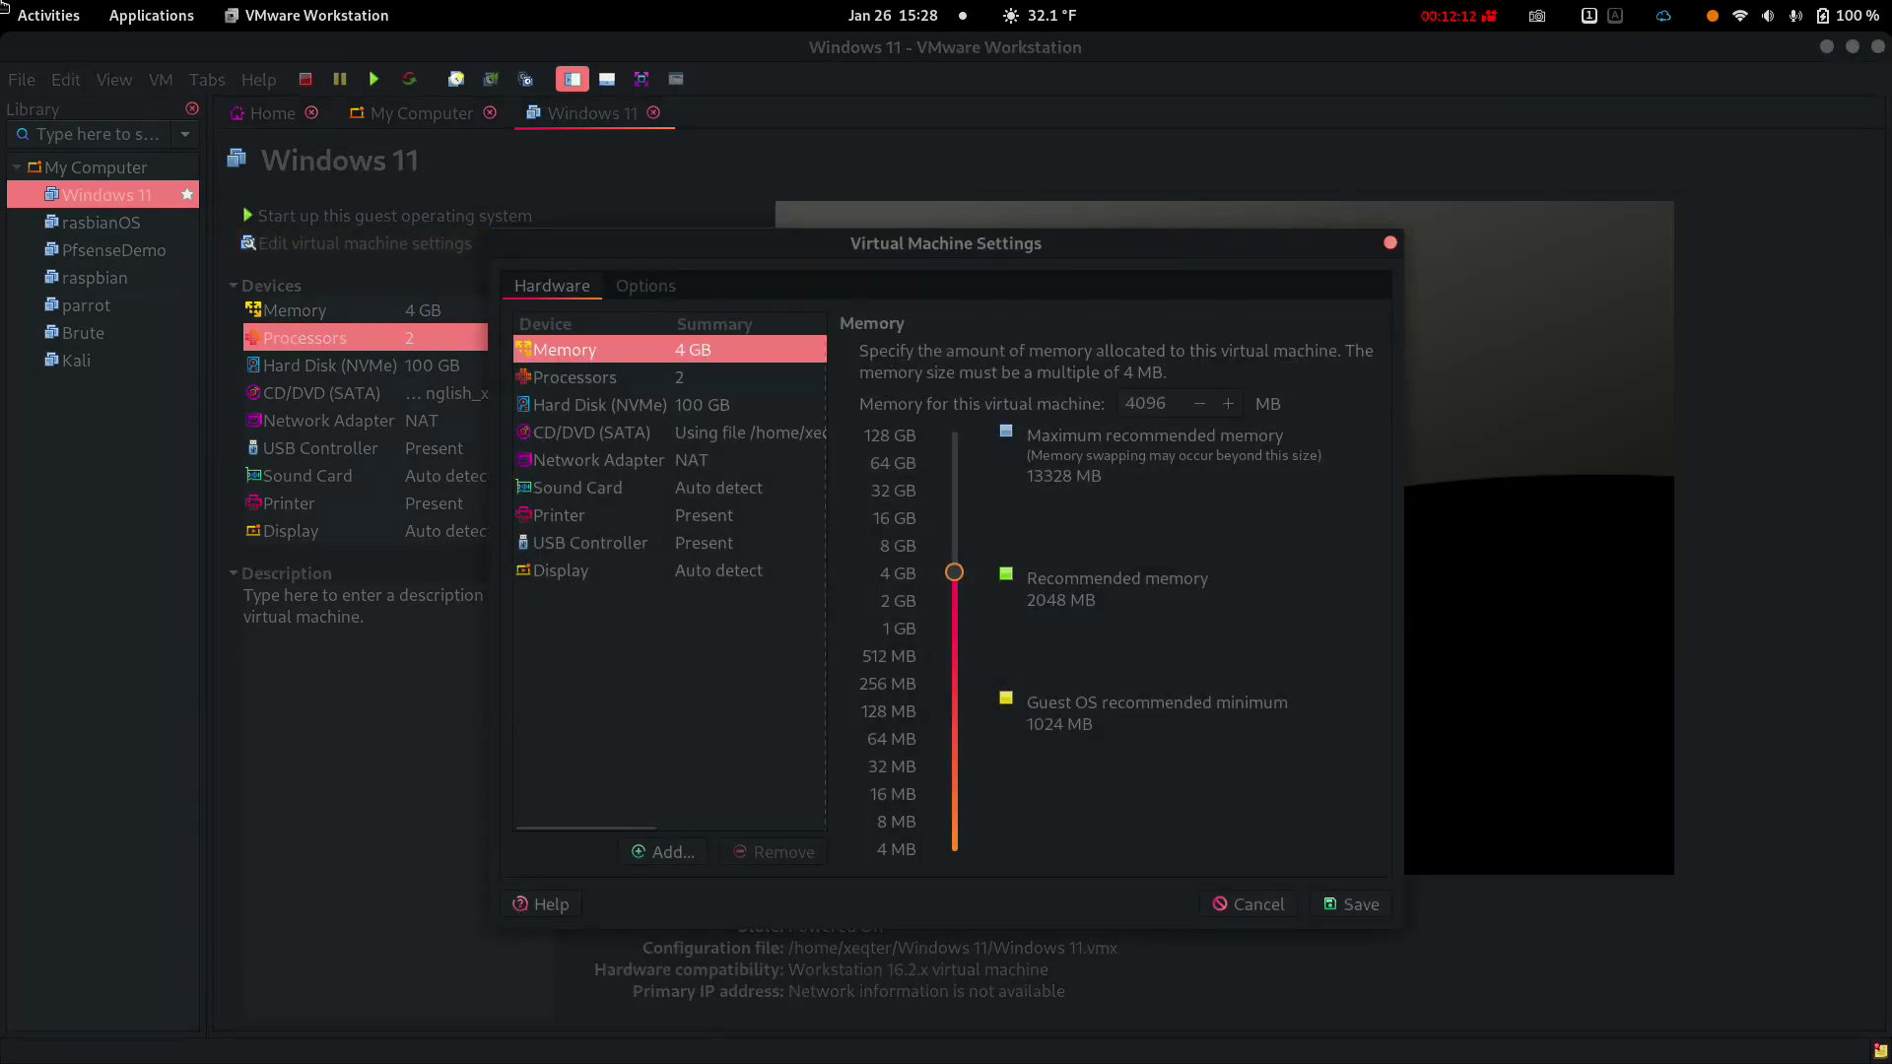
pyautogui.press('Down')
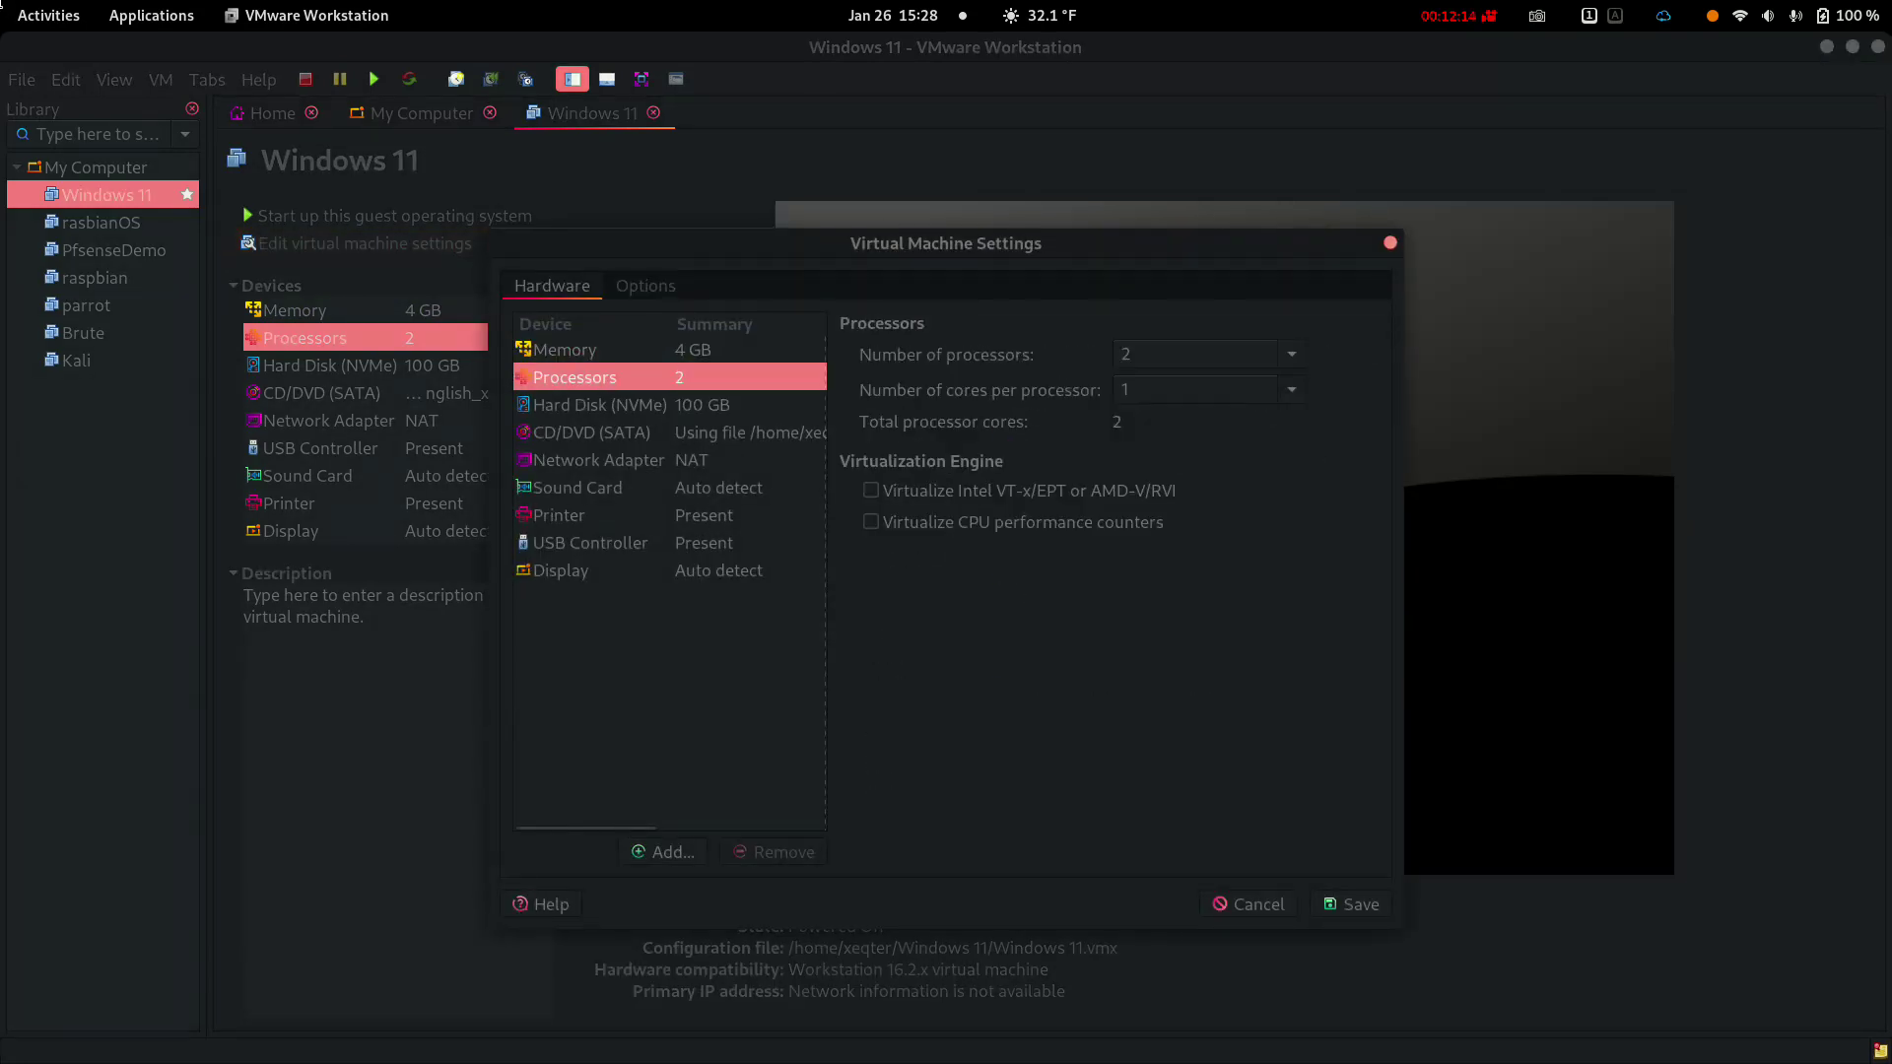
pyautogui.press('Tab')
pyautogui.press('space')
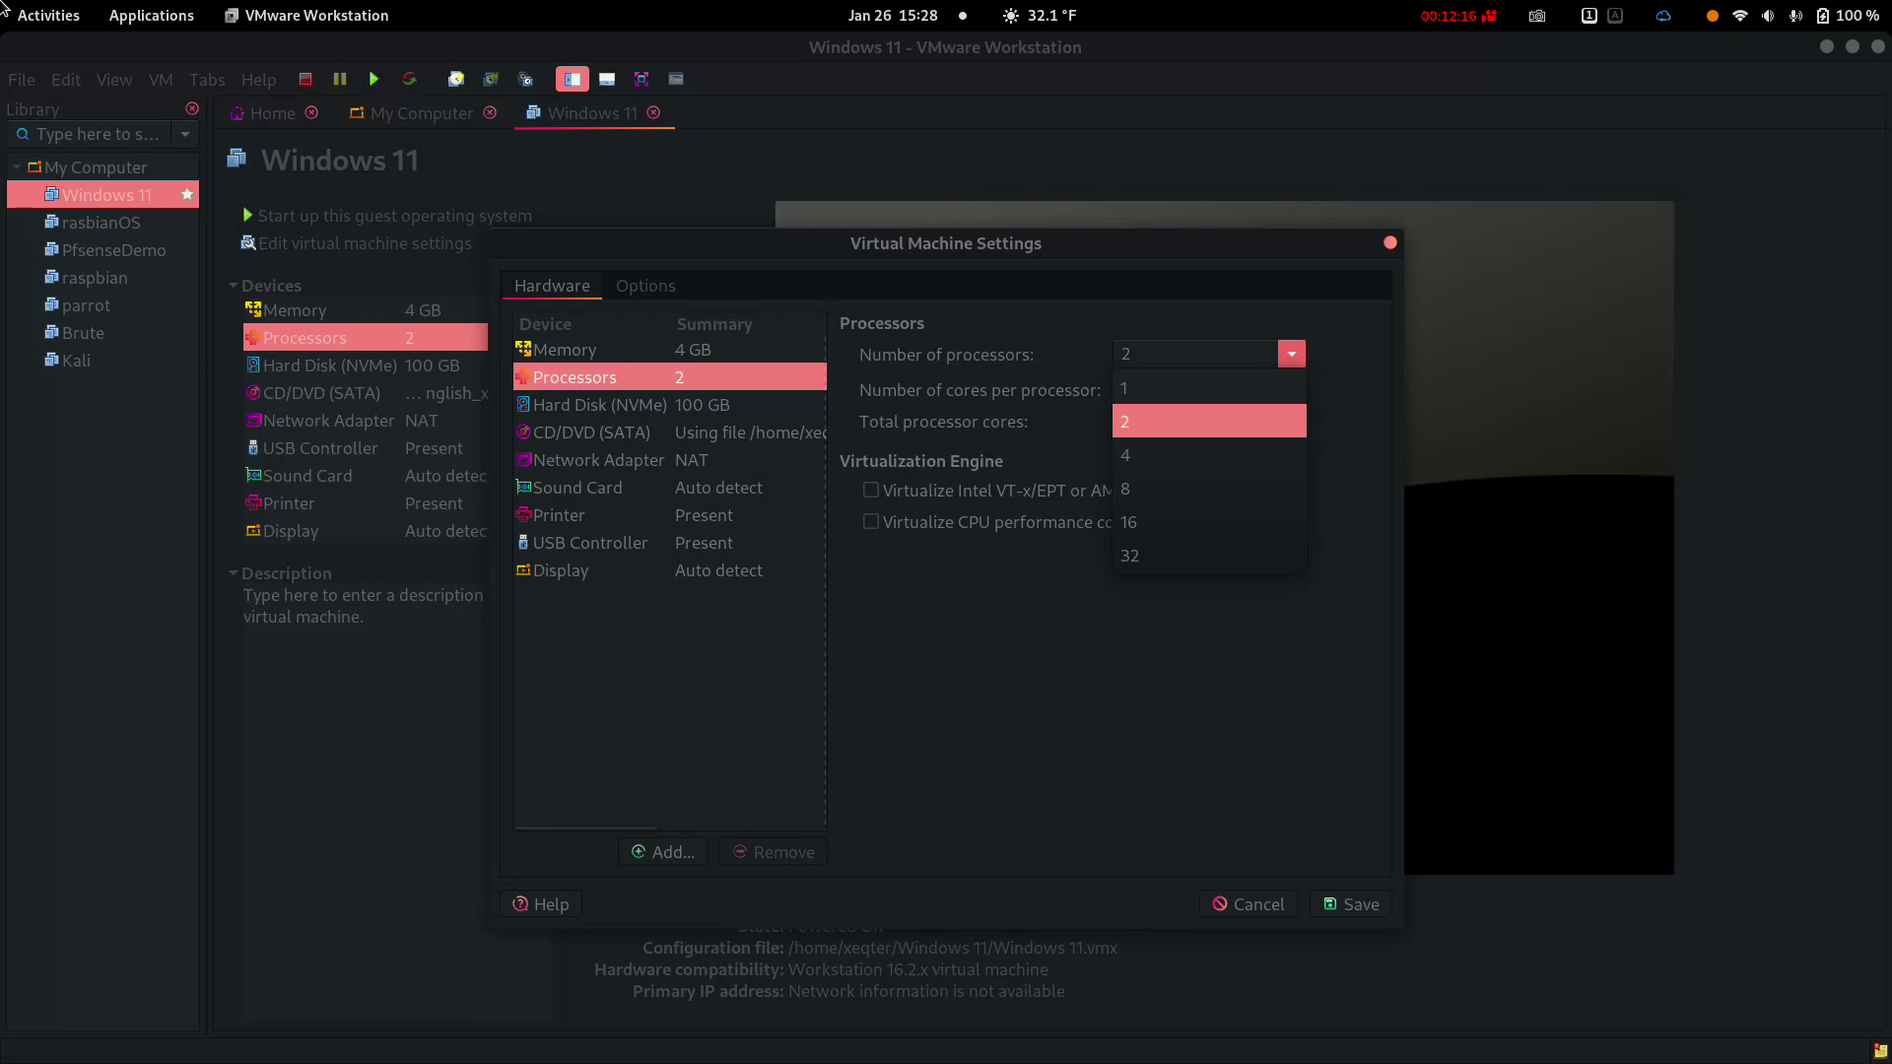
pyautogui.press('Down')
pyautogui.press('Return')
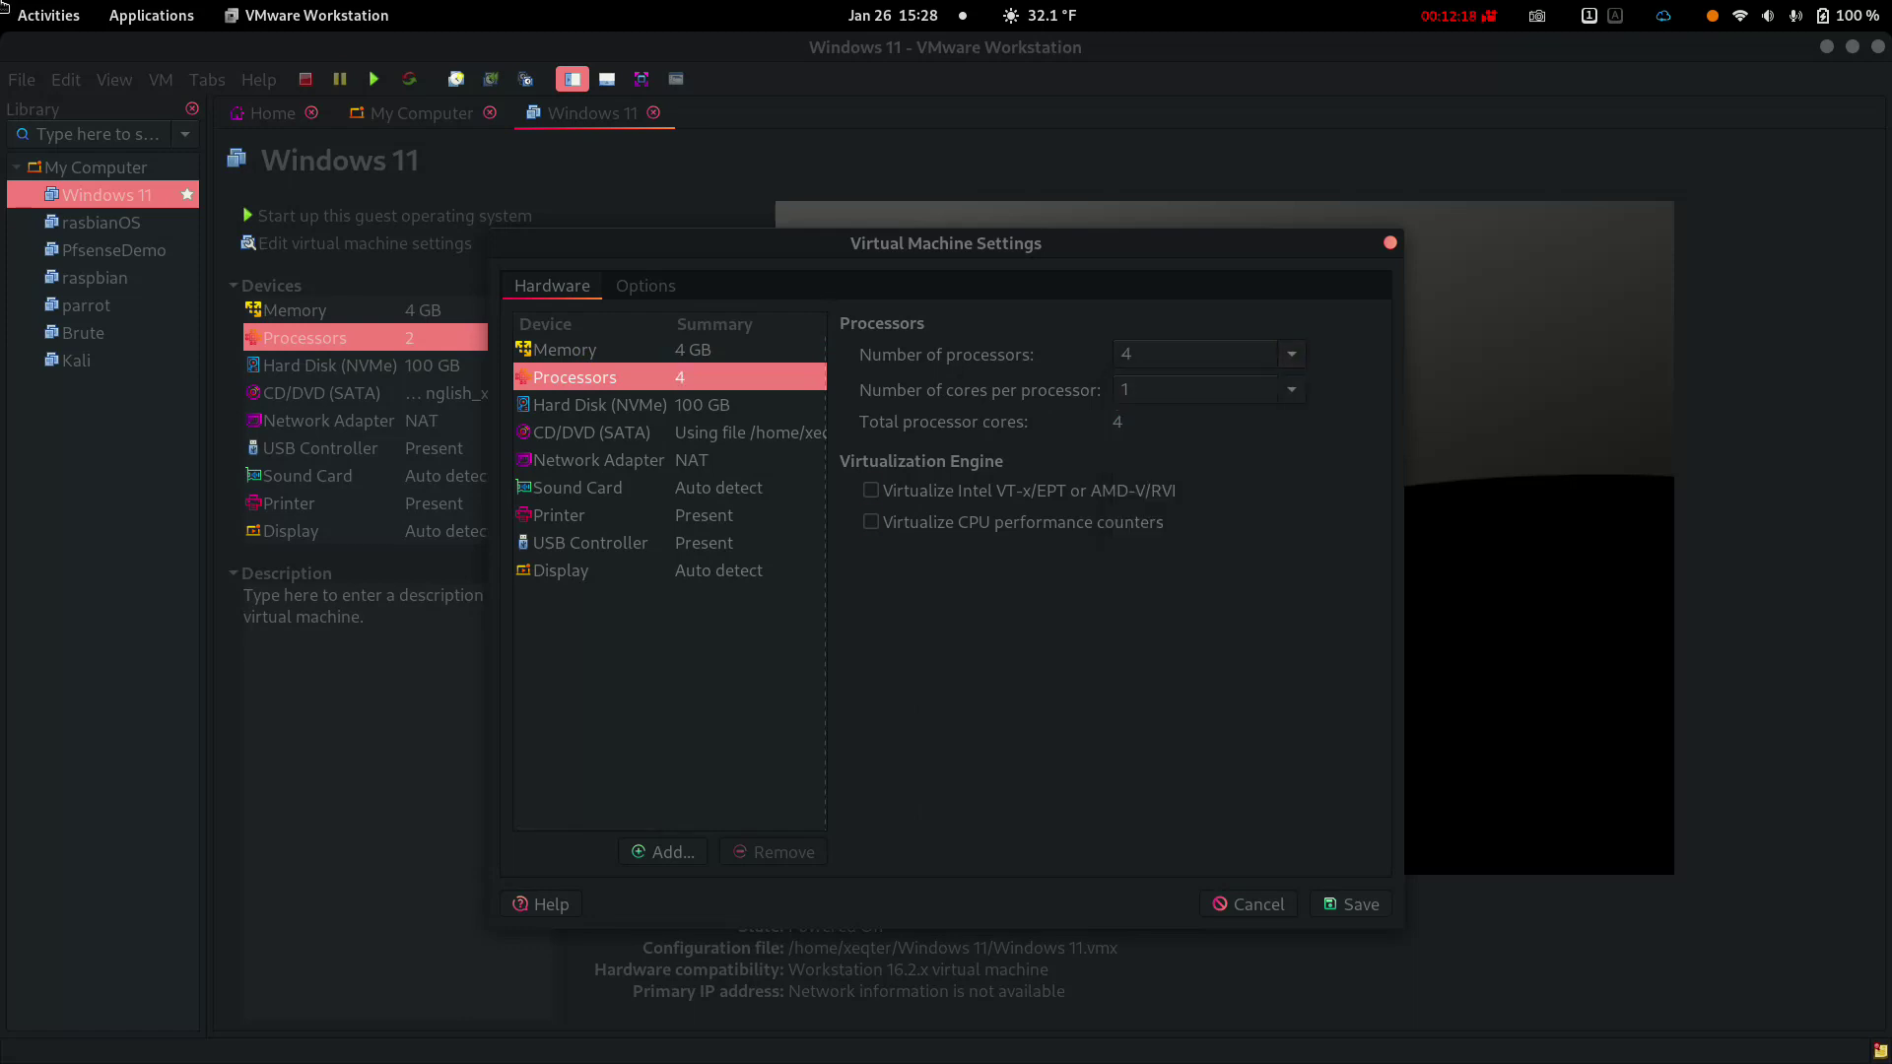
# Enable Intel VT-x/EPT and CPU performance counter virtualization, then save
pyautogui.press('Tab')
pyautogui.press('Tab')
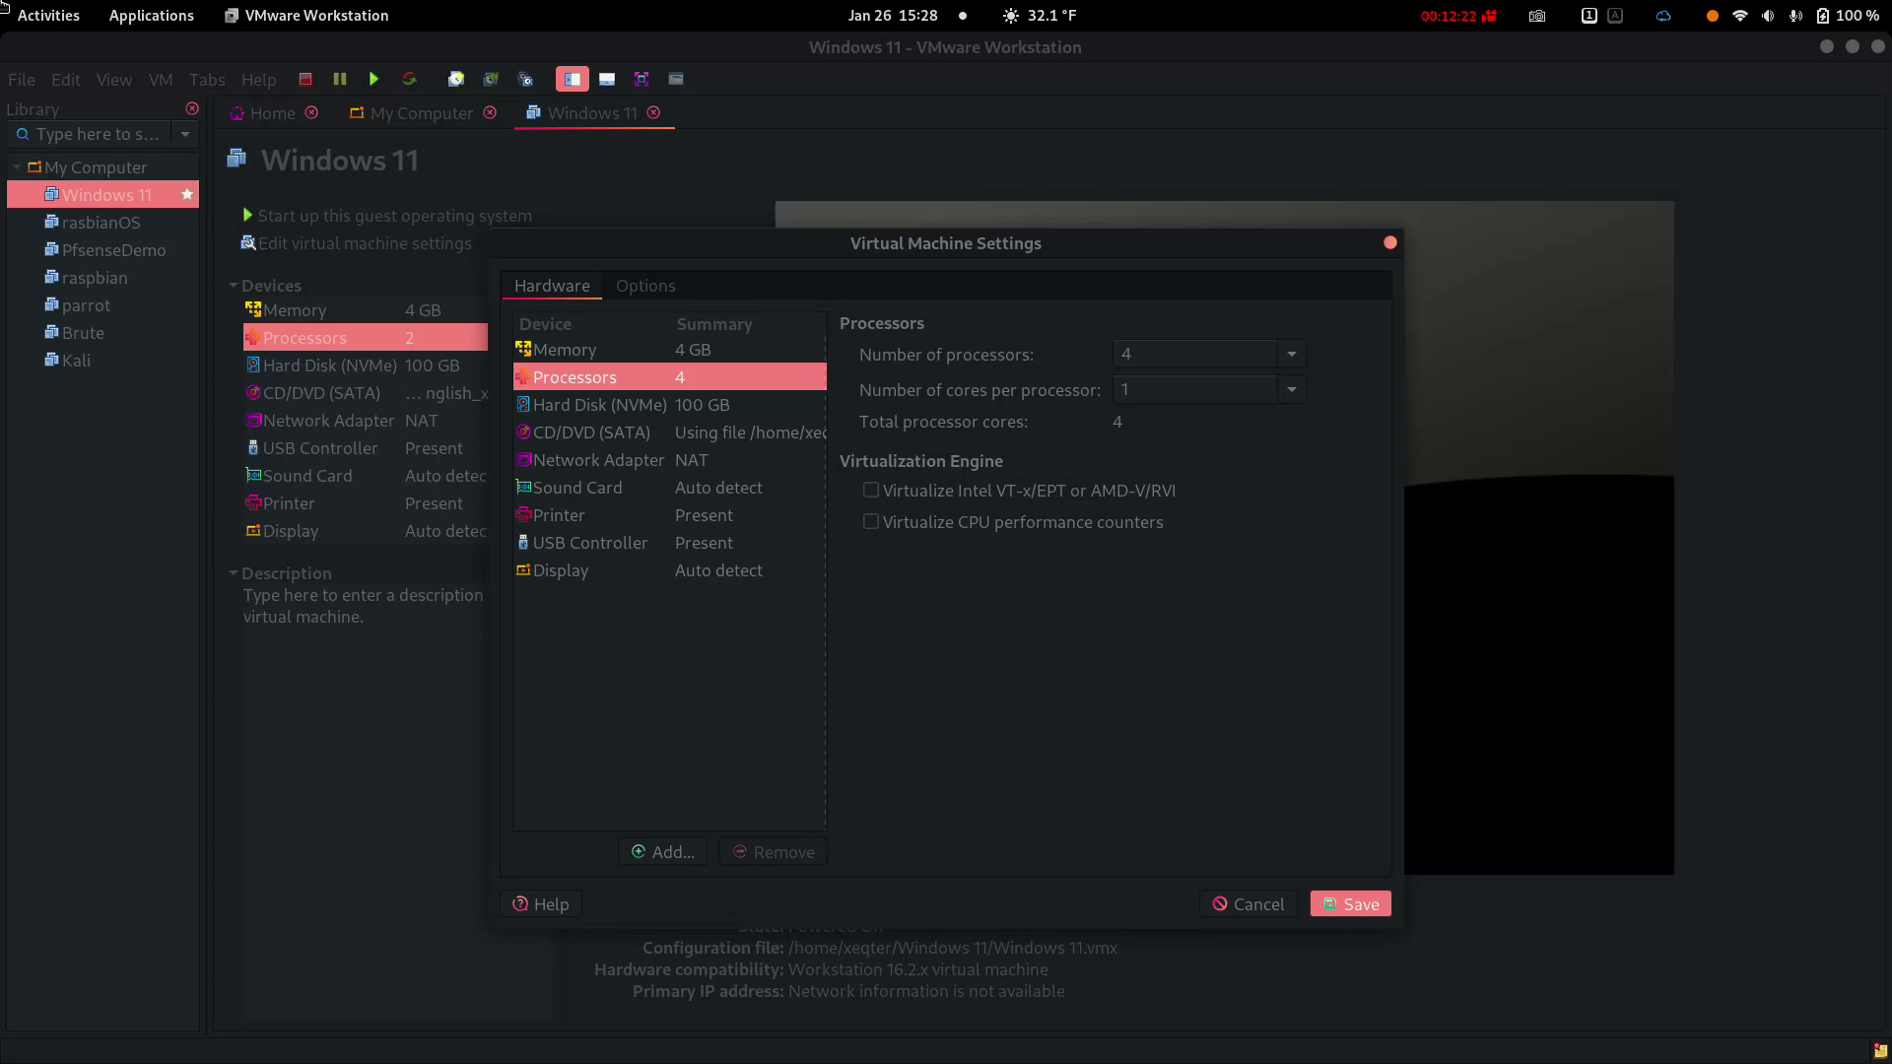
pyautogui.hotkey('shift', 'Tab')
pyautogui.hotkey('shift', 'Tab')
pyautogui.press('space')
pyautogui.press('Tab')
pyautogui.press('space')
pyautogui.press('Tab')
pyautogui.press('Return')
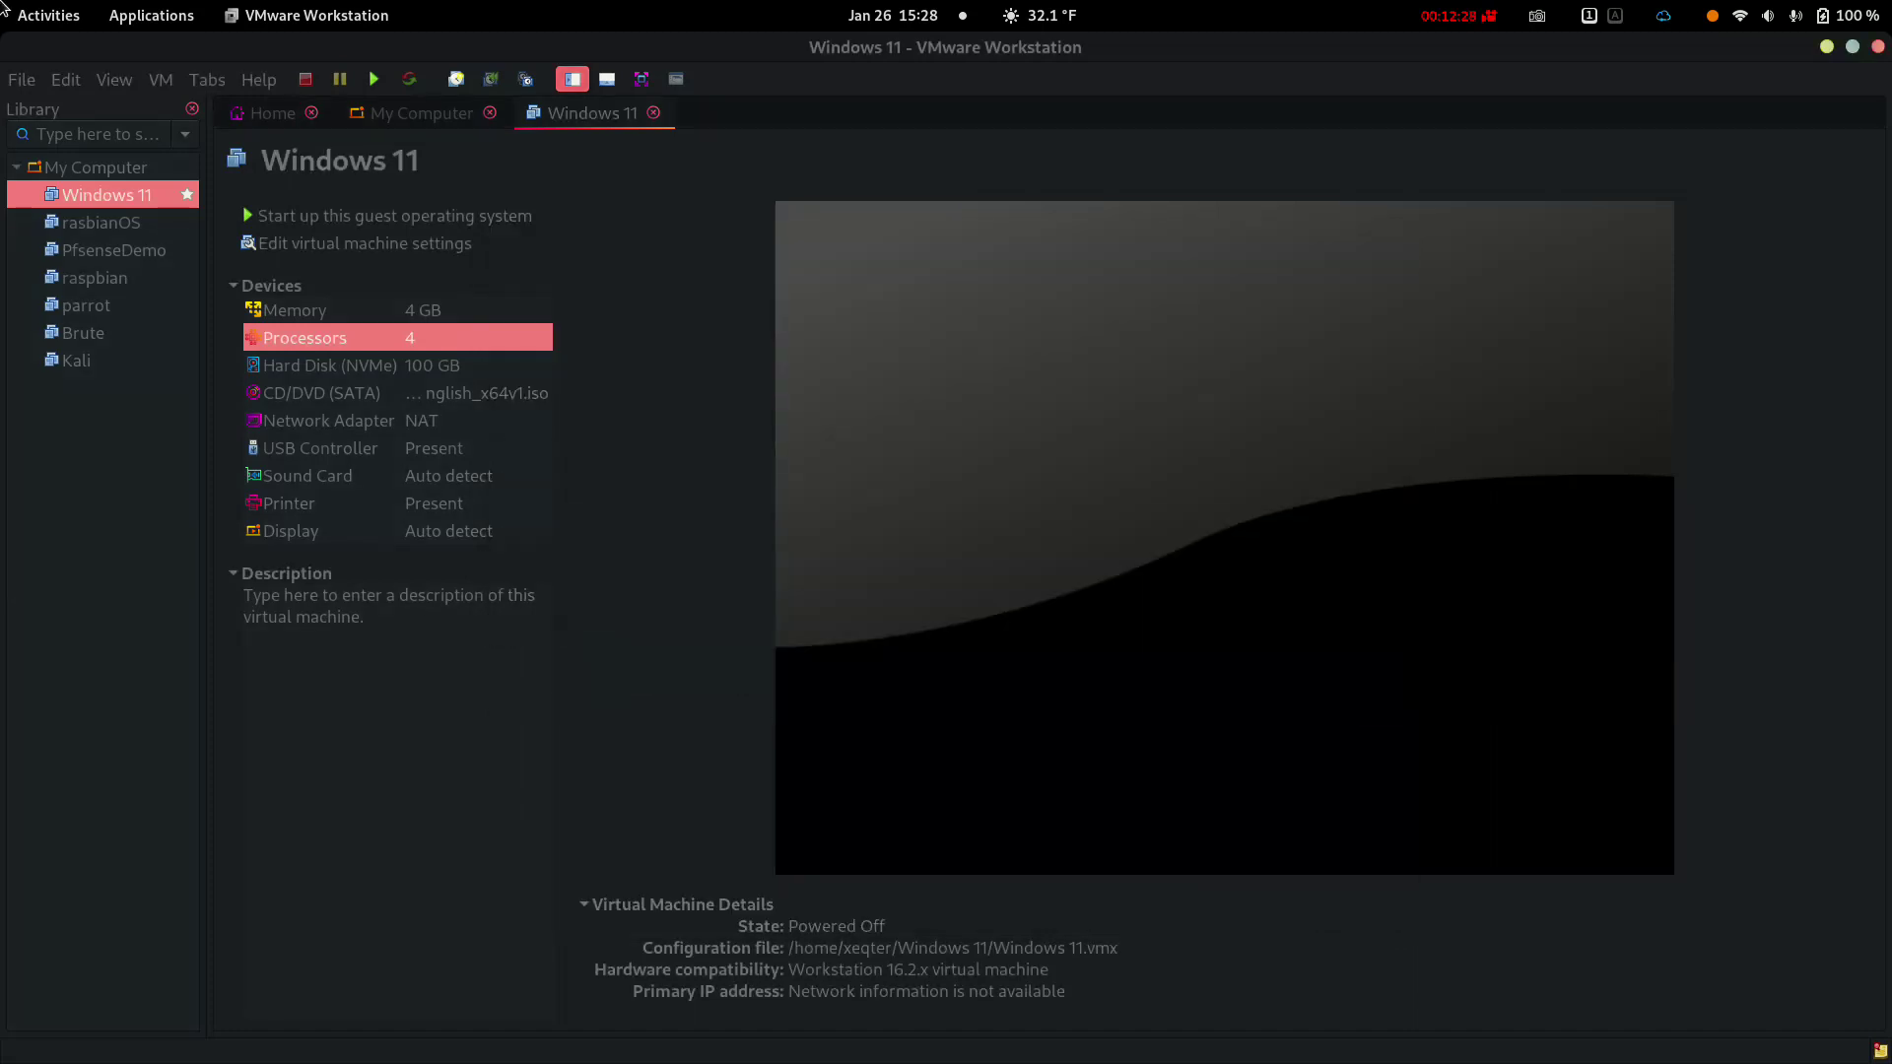
# Power on the VM, dismiss the info message, and boot the installer from DVD
pyautogui.hotkey('shift', 'Tab')
pyautogui.press('Return')
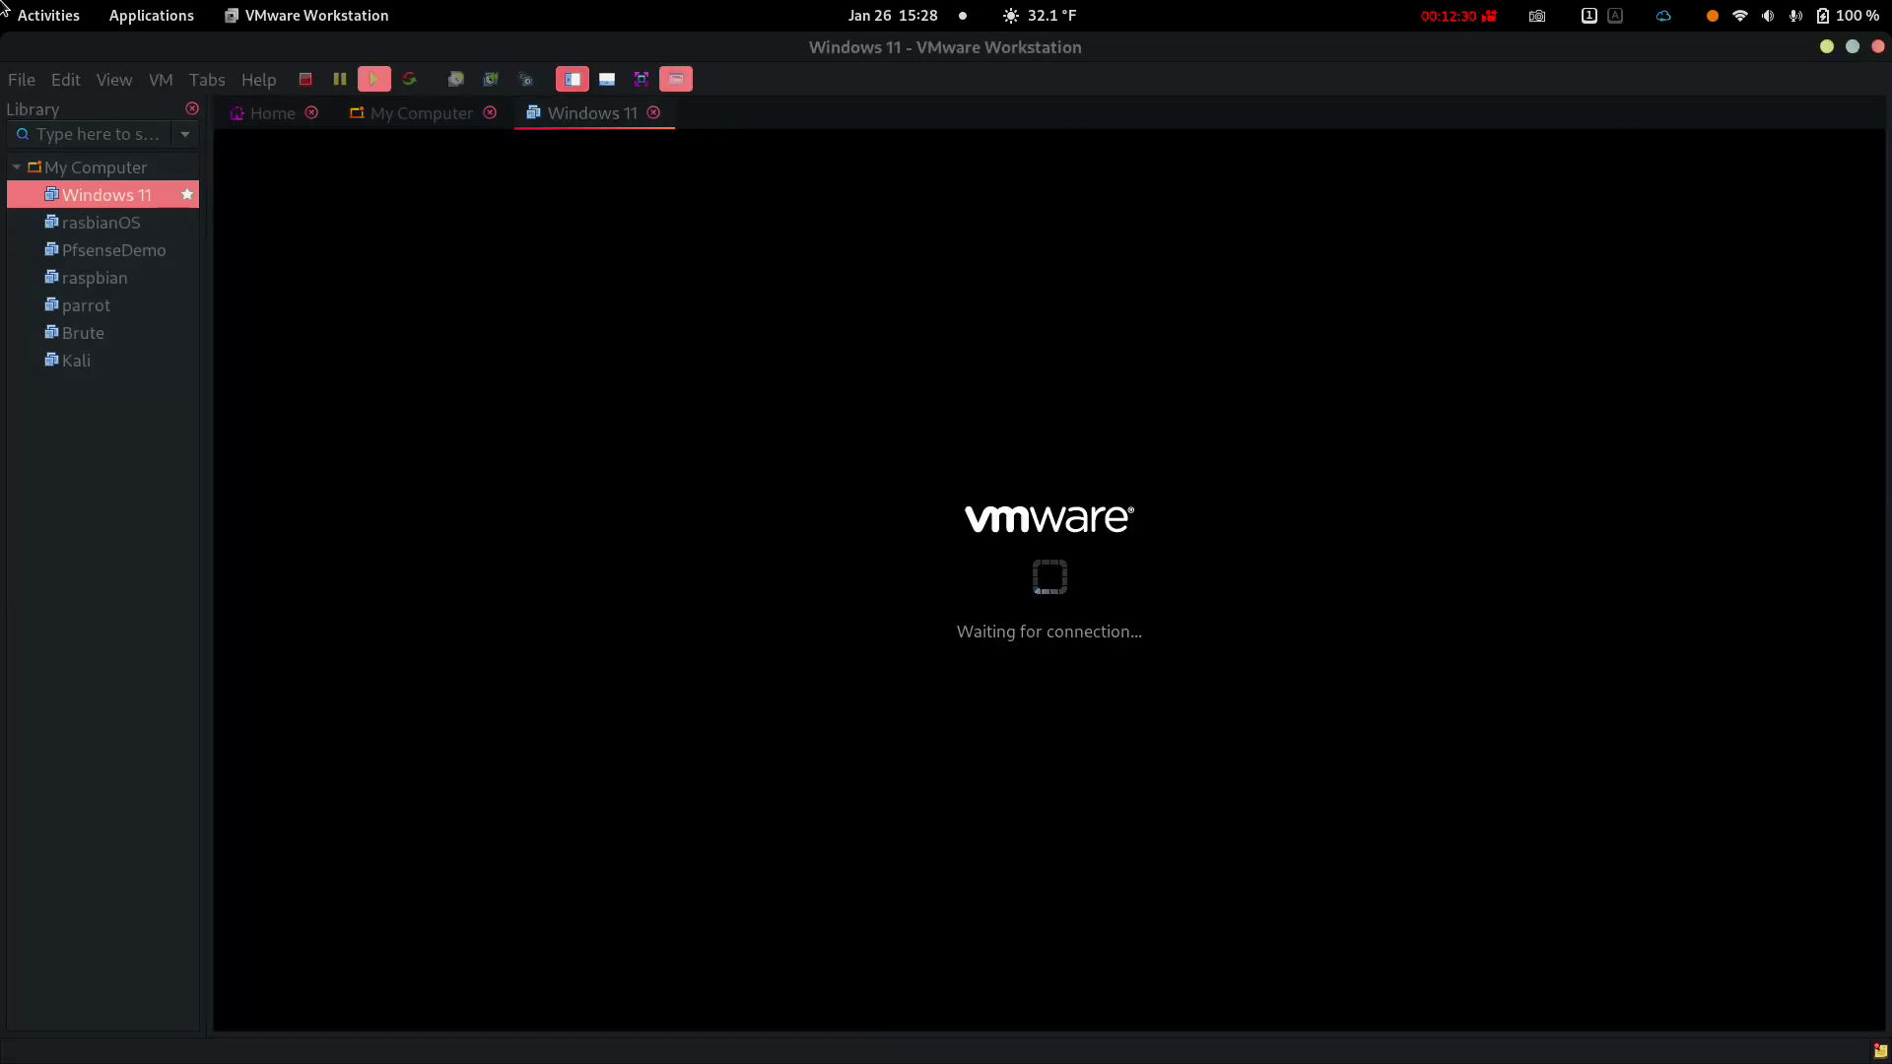
pyautogui.press('Tab')
pyautogui.press('Return')
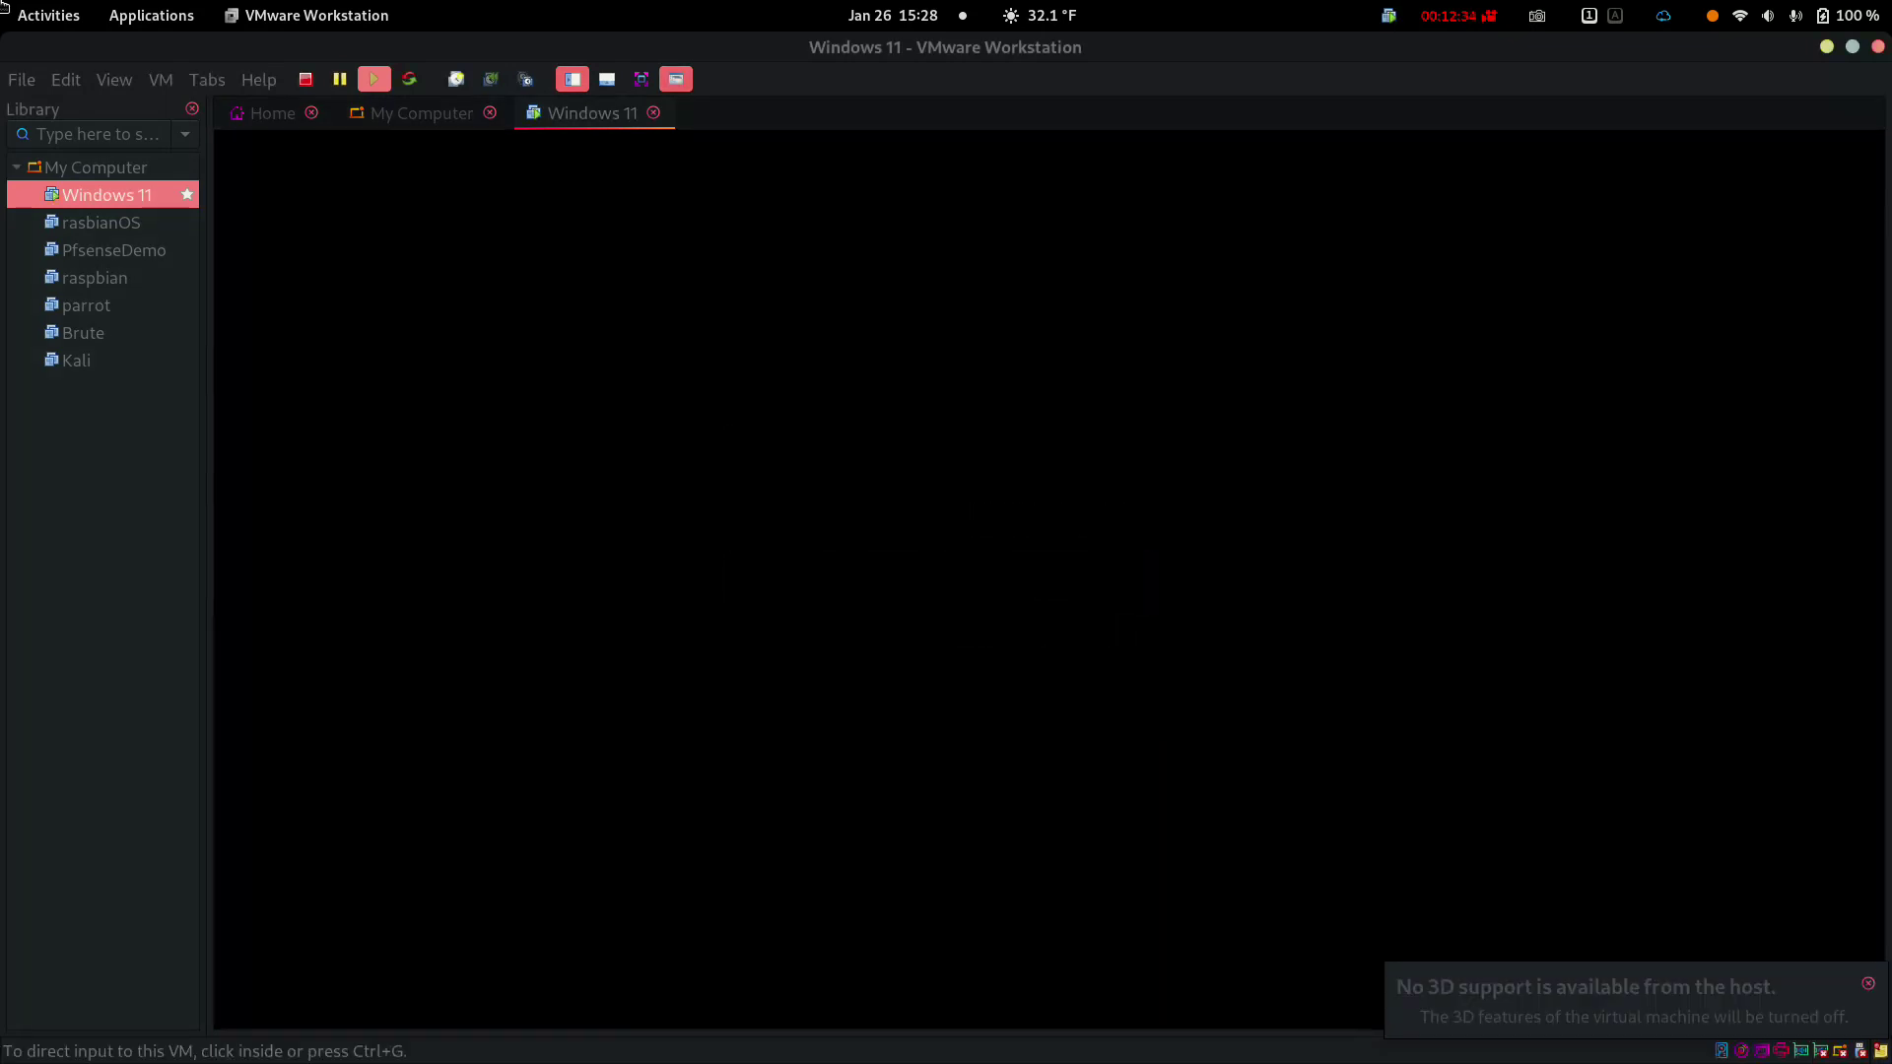
pyautogui.hotkey('ctrl', 'g')
pyautogui.press('Return')
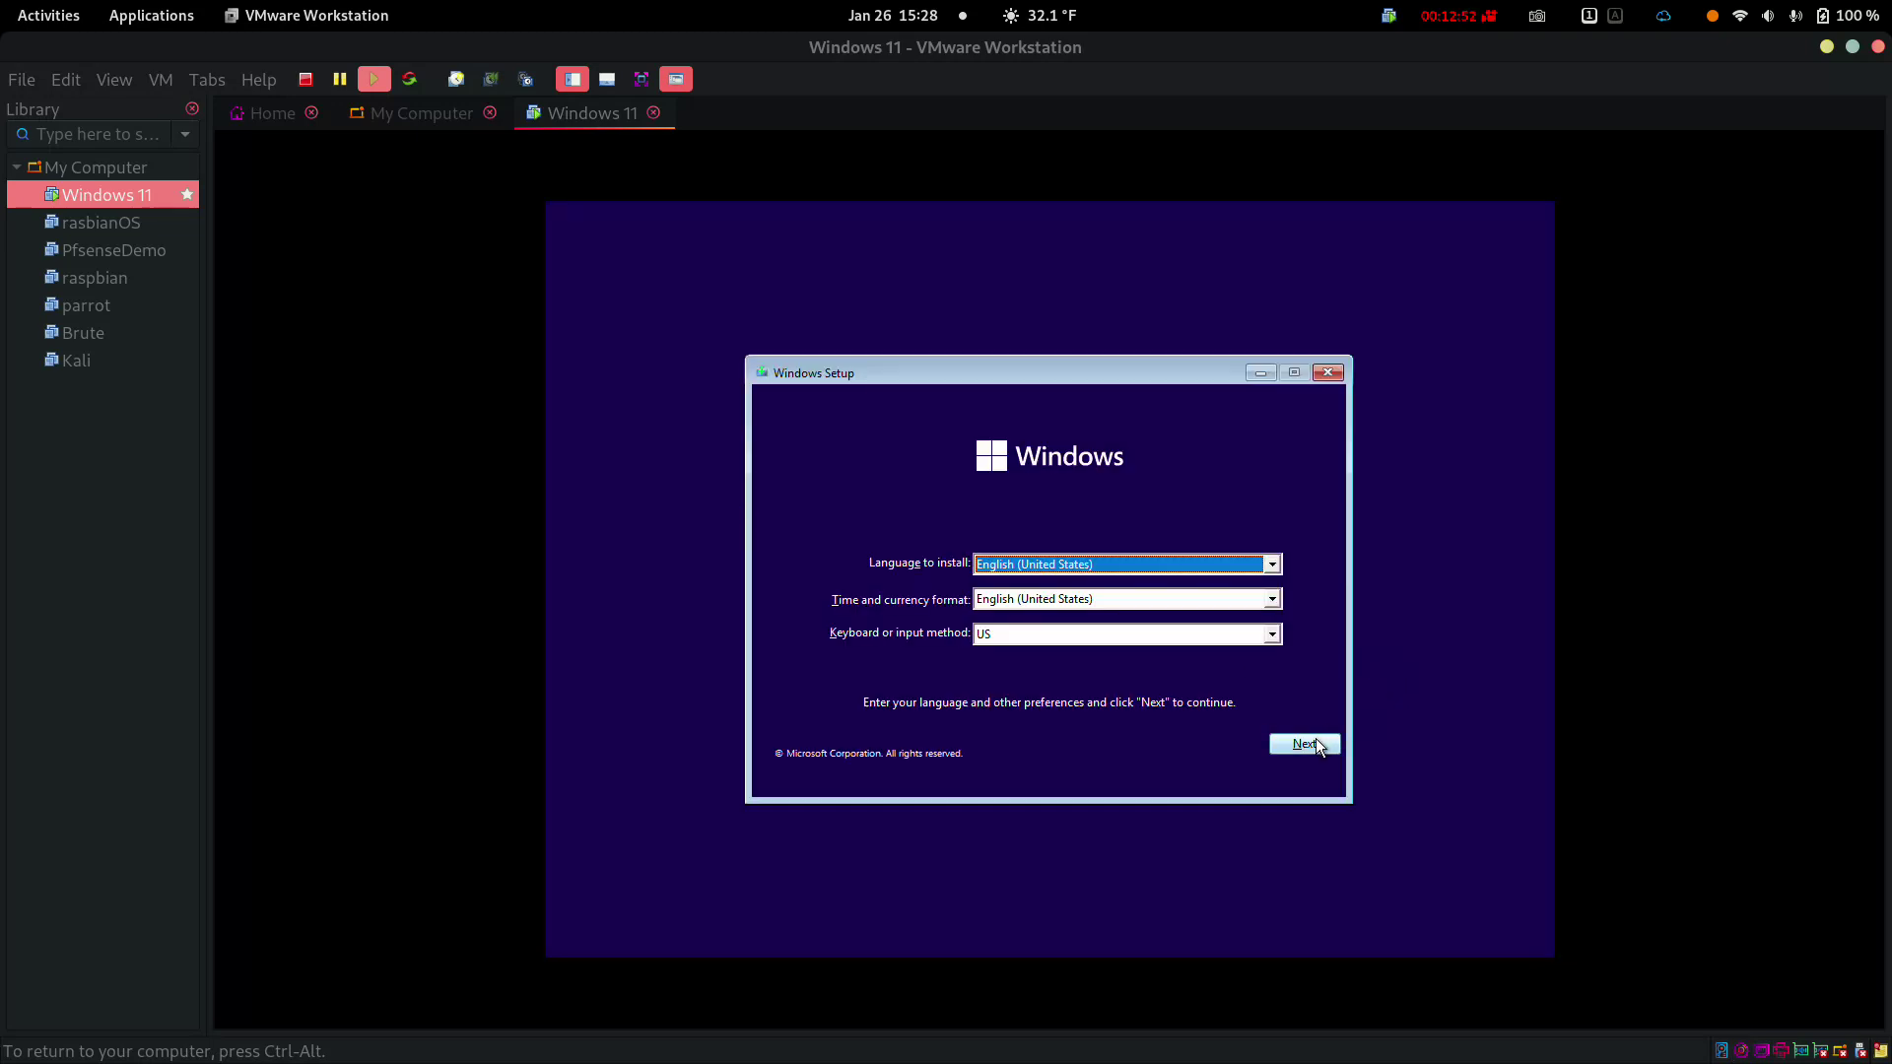
# Accept the language settings, start installing, and skip the product key
pyautogui.click(1316, 745)
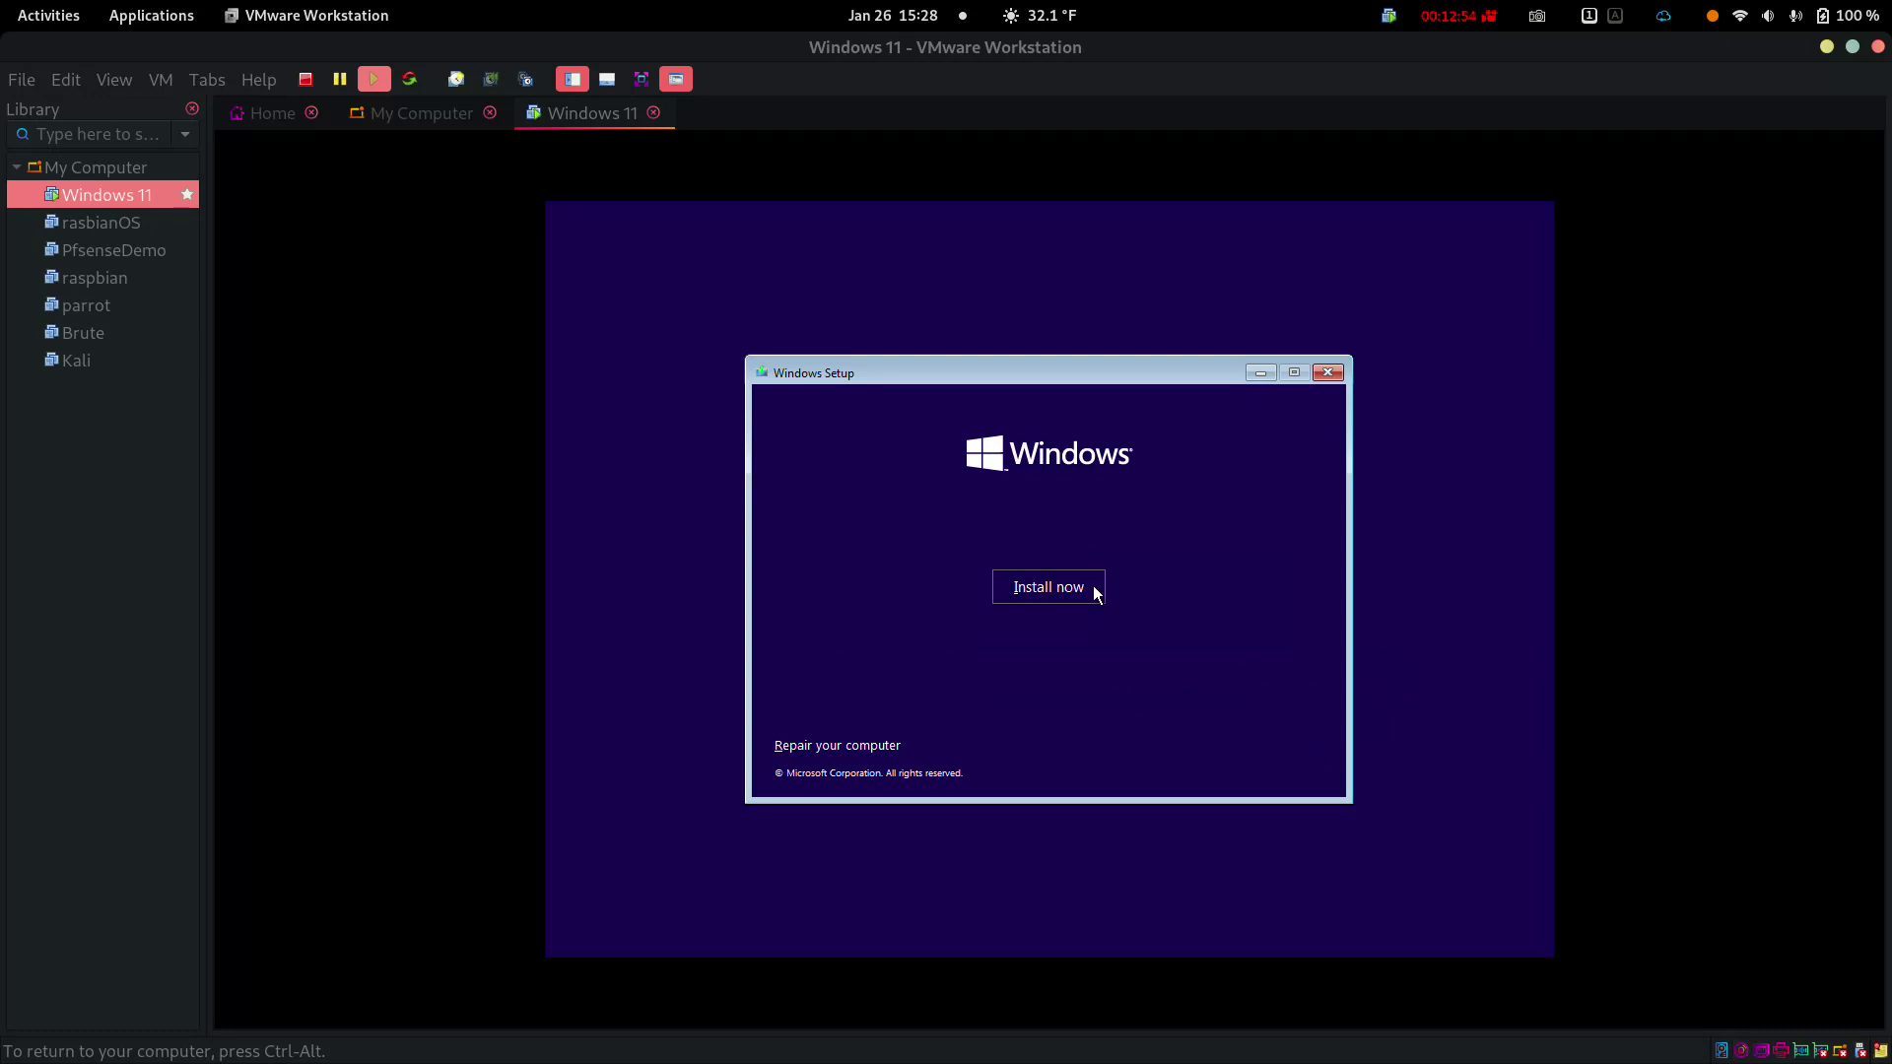
pyautogui.click(1041, 584)
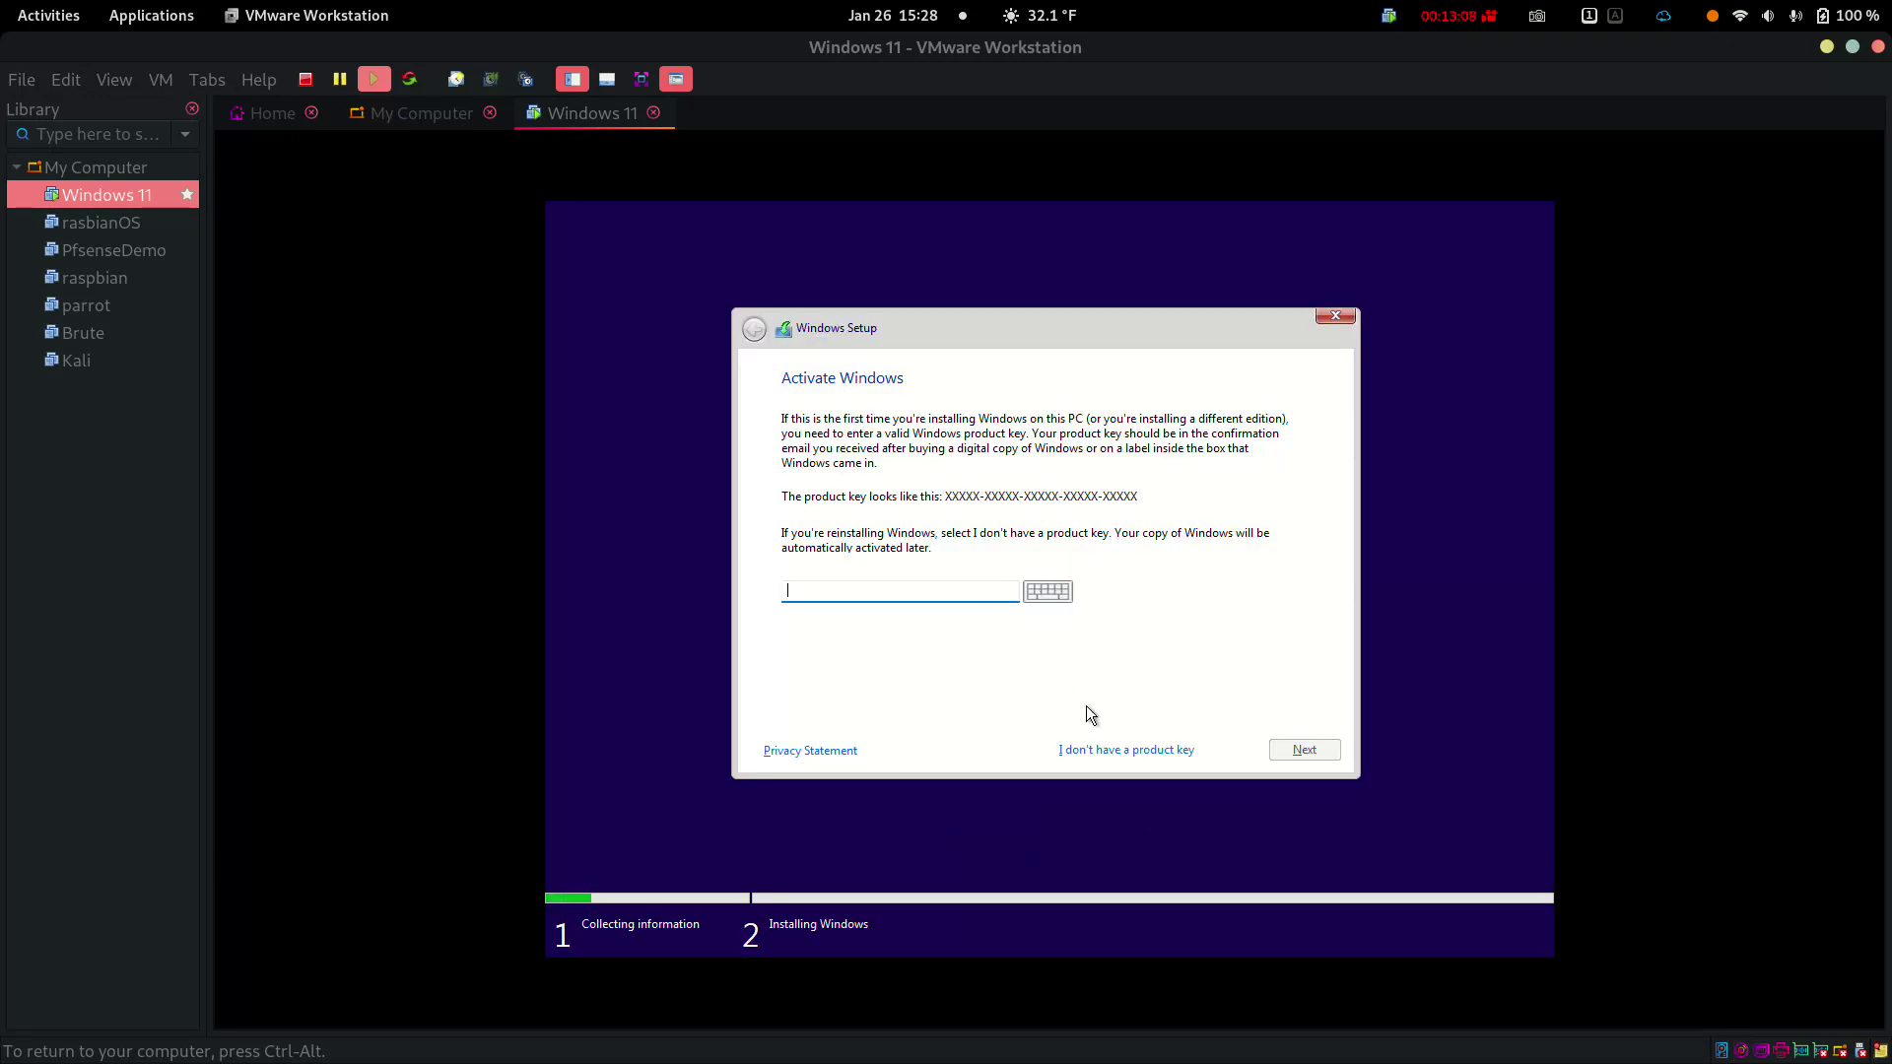
pyautogui.click(1136, 750)
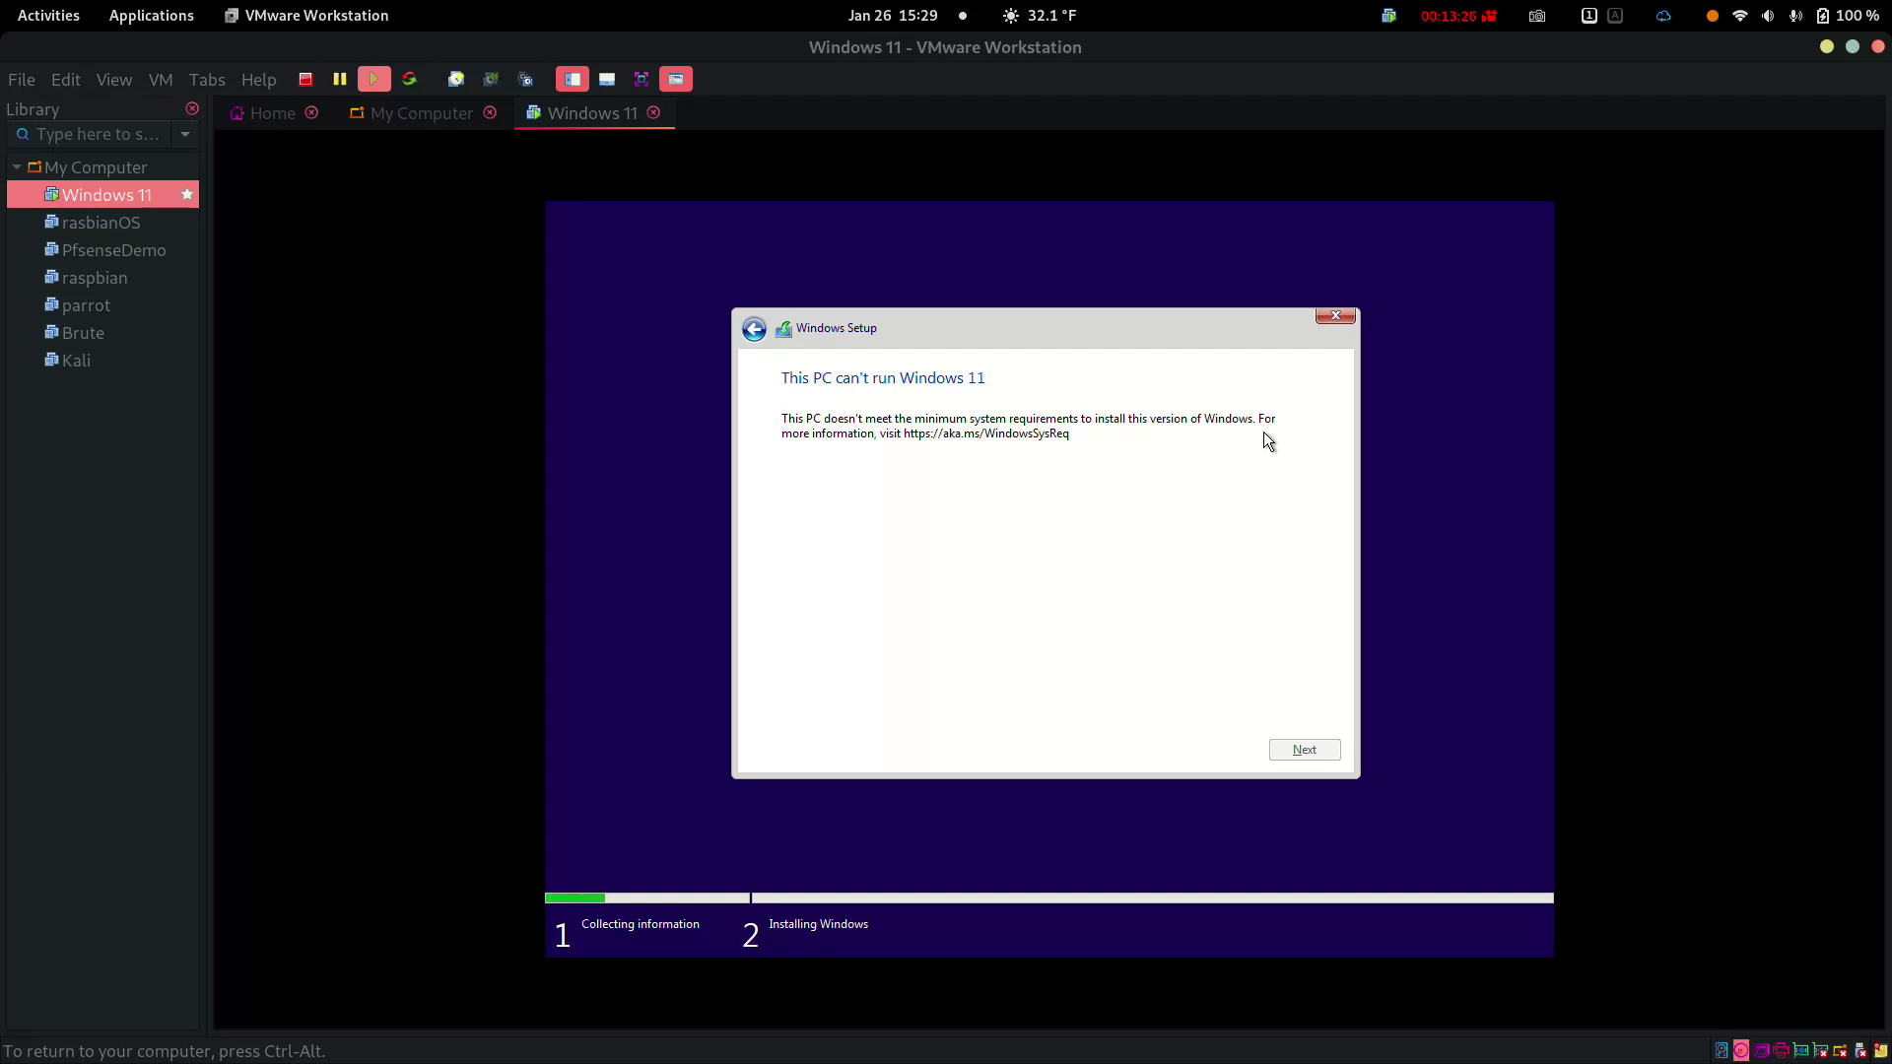
# Cancel Windows Setup and shut down the Windows 11 guest
pyautogui.click(1336, 313)
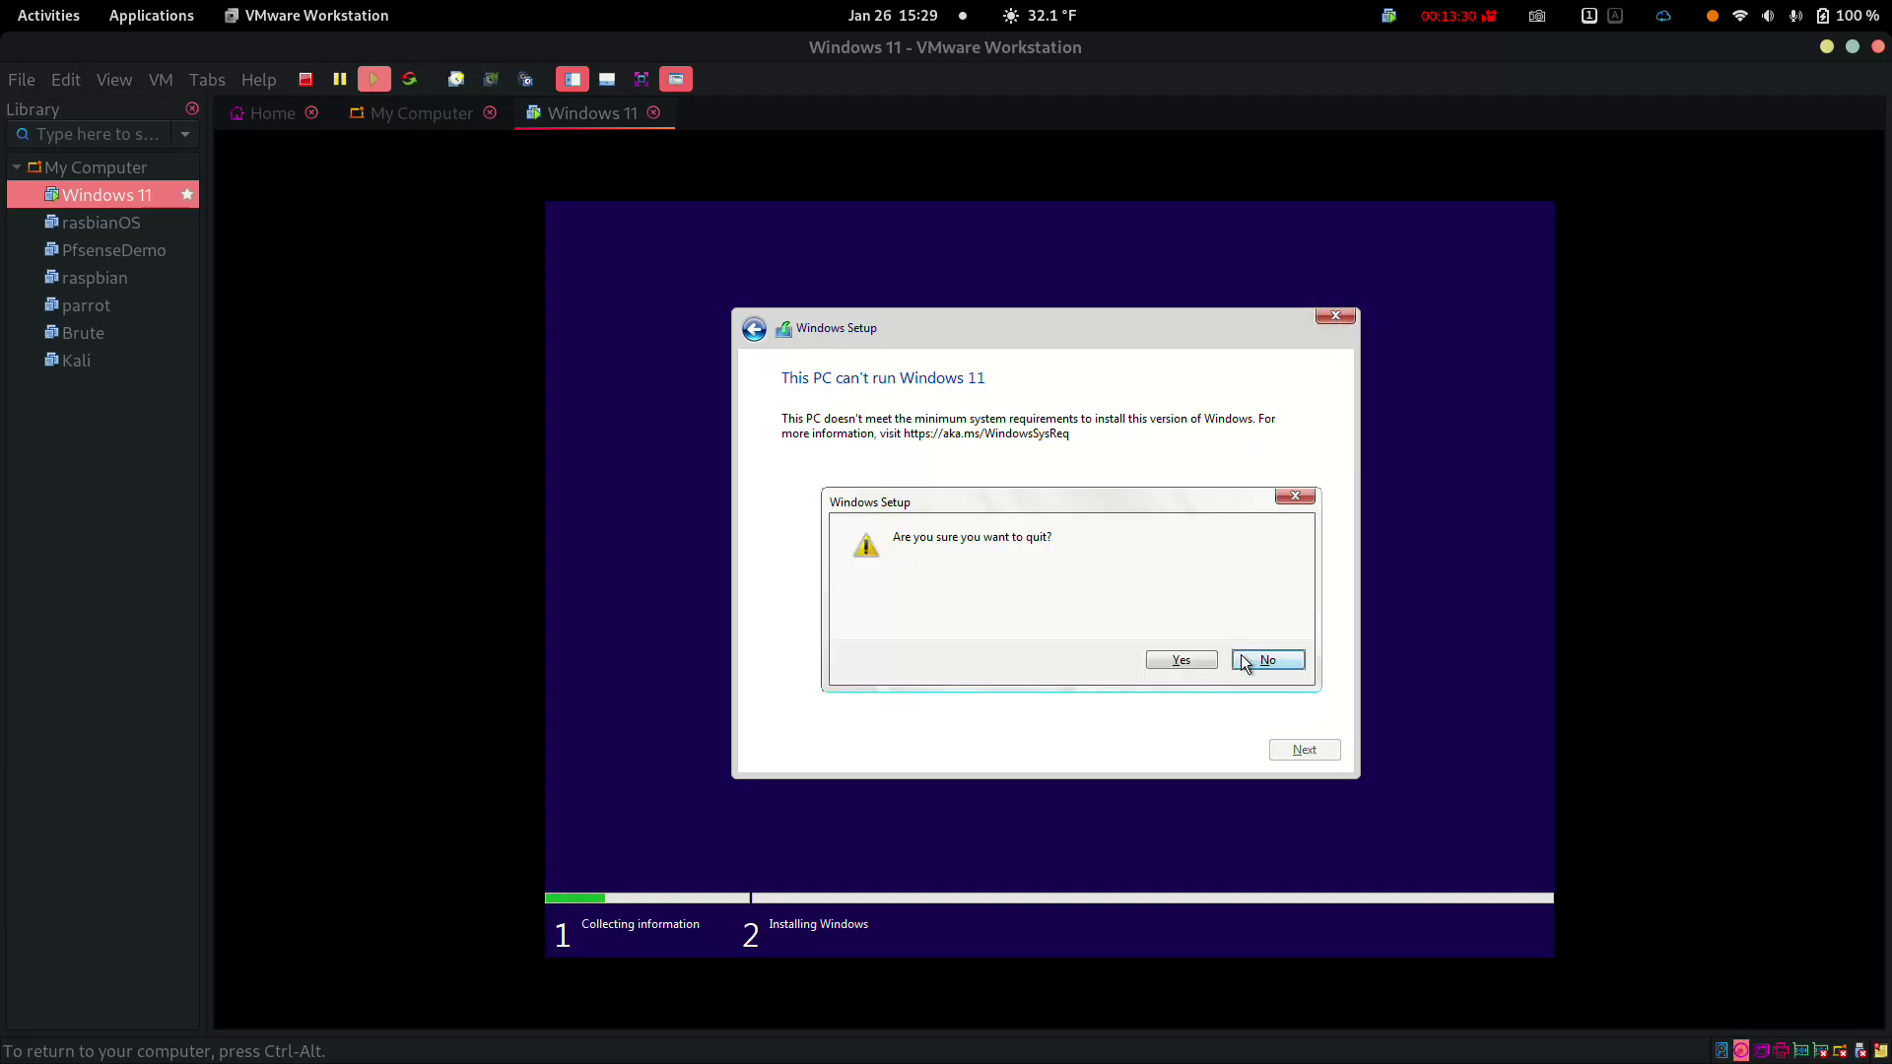
pyautogui.click(1200, 660)
pyautogui.hotkey('ctrl', 'alt')
pyautogui.rightClick(85, 191)
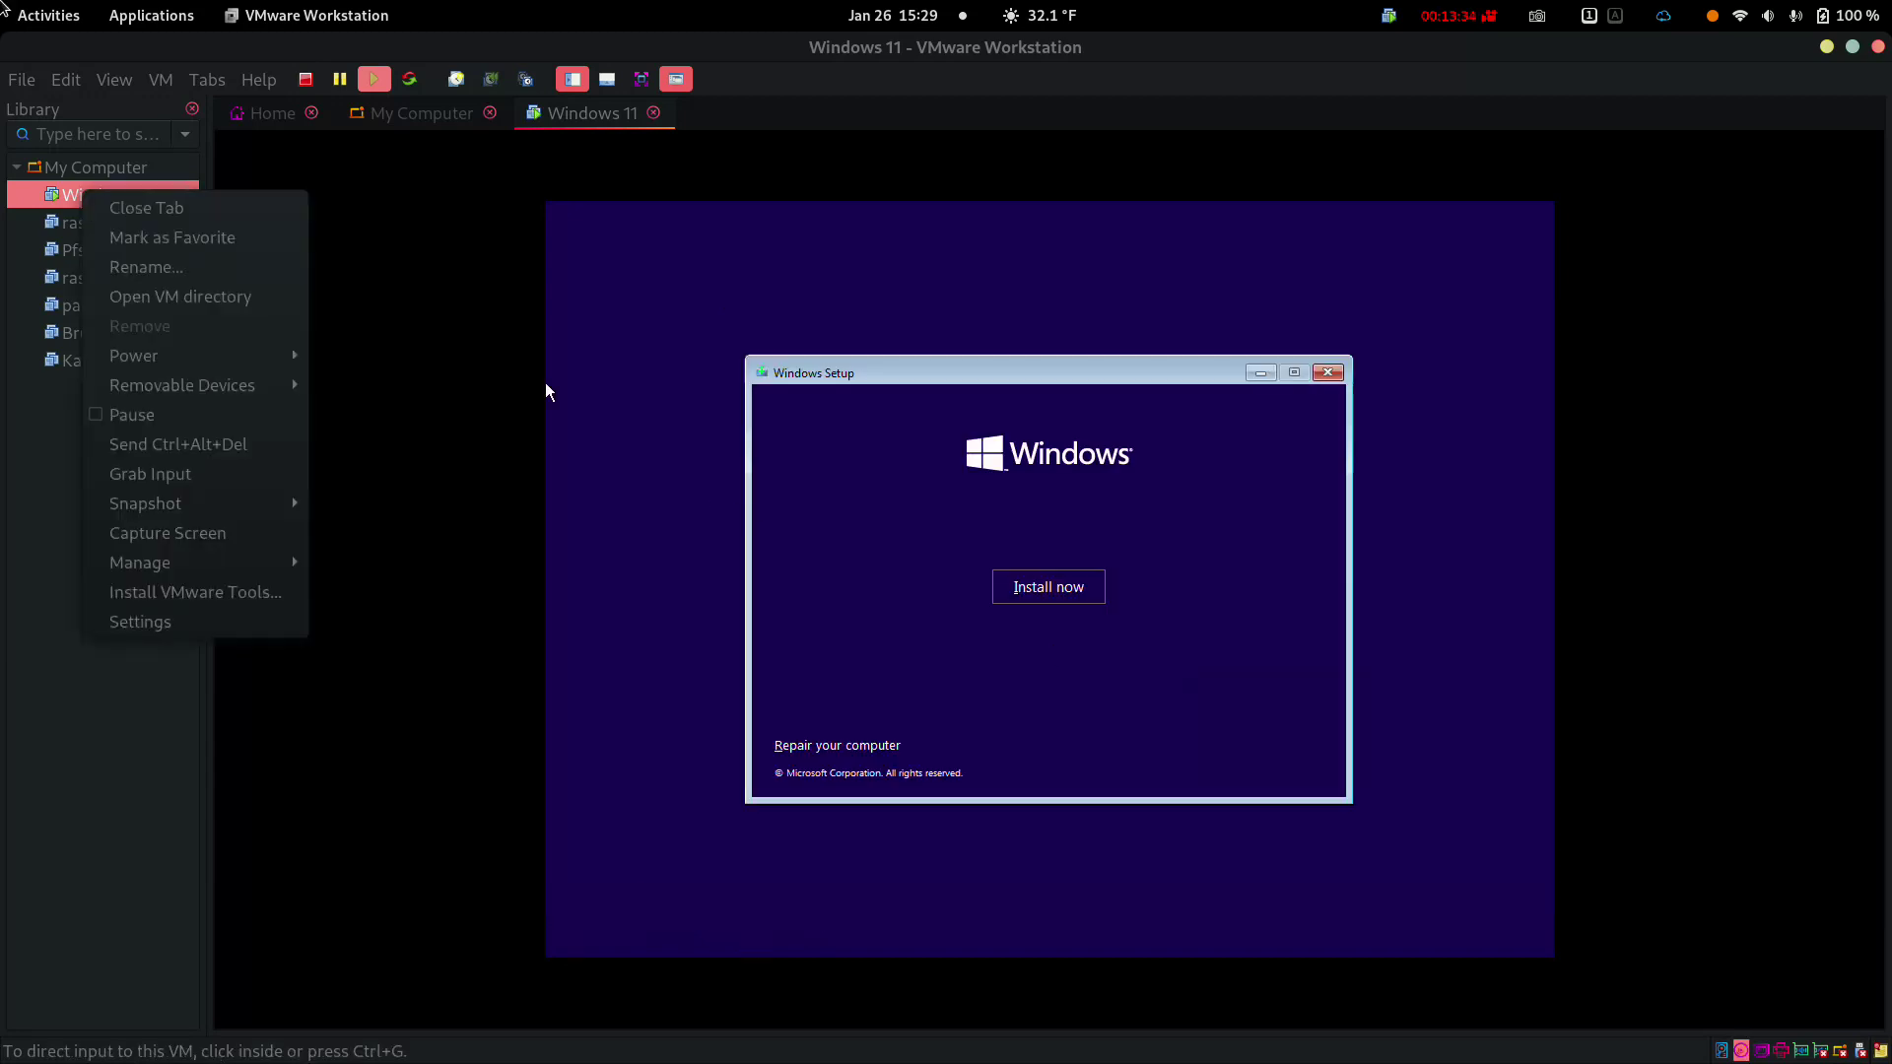
pyautogui.moveTo(178, 355)
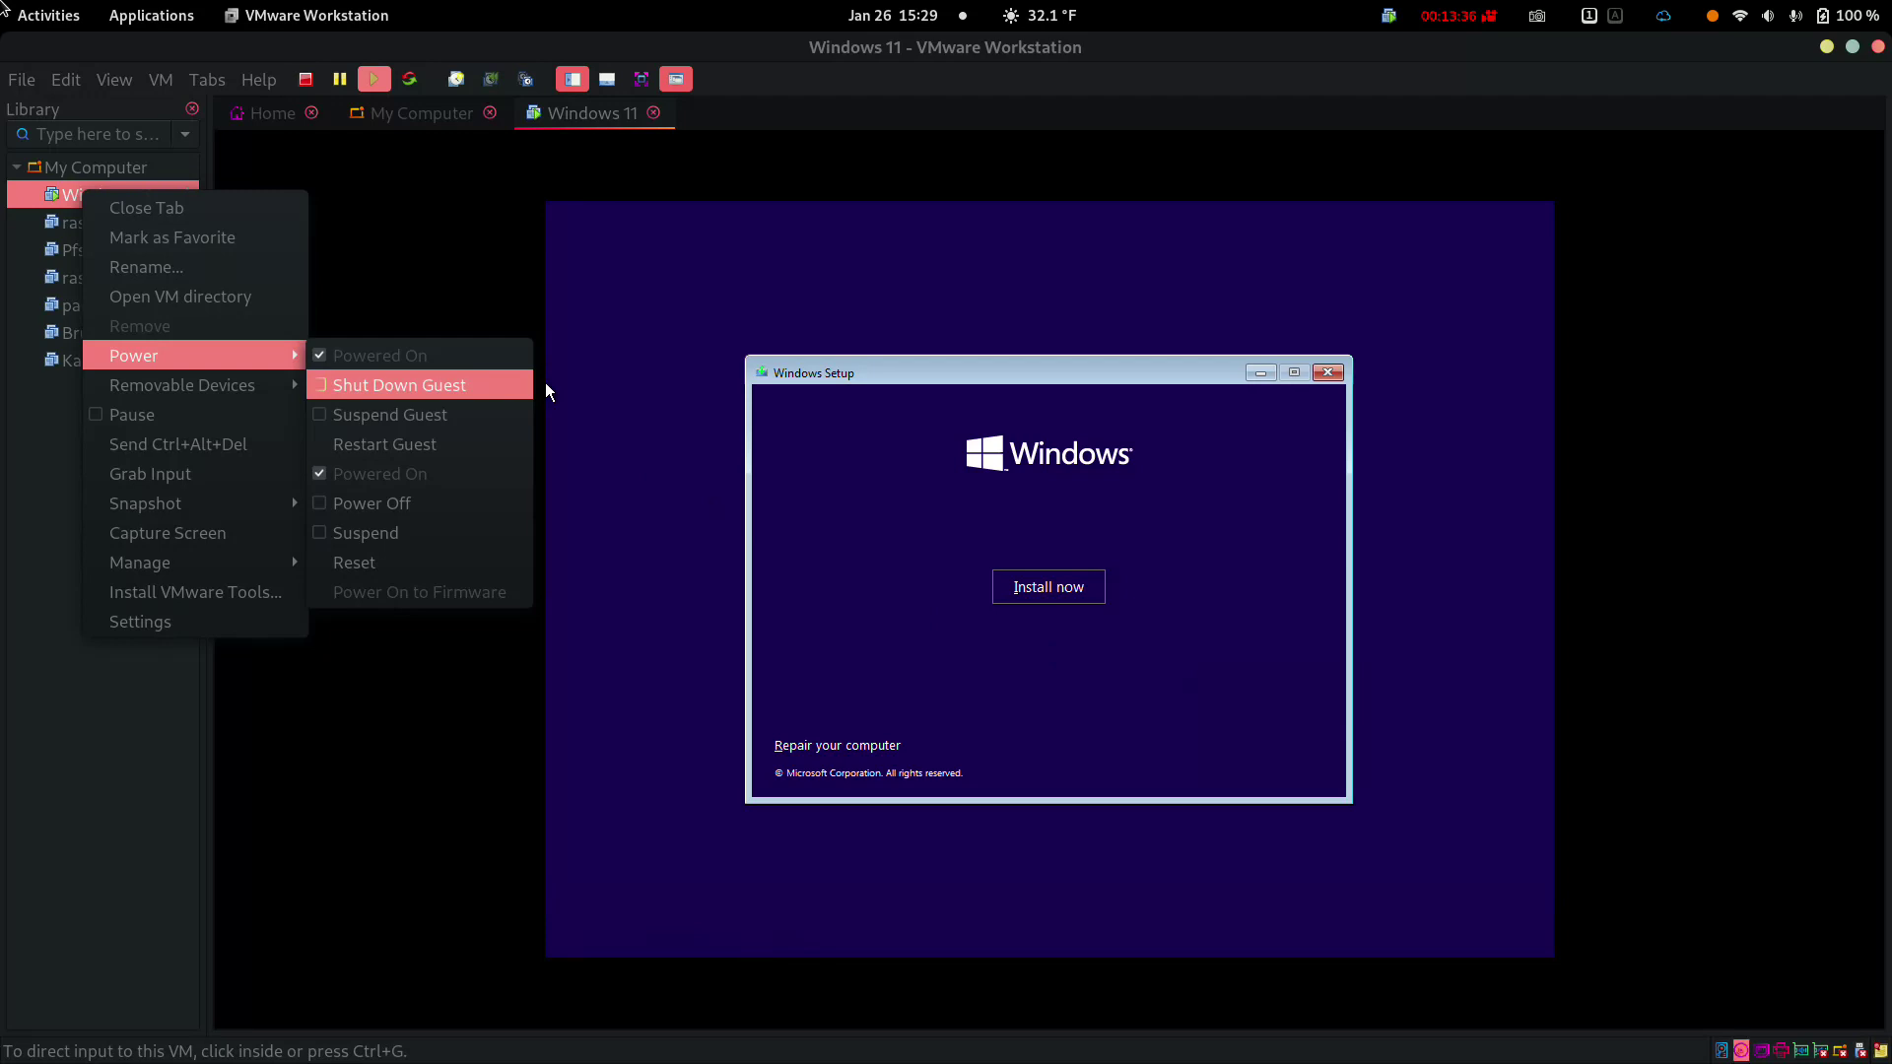
pyautogui.press('Return')
pyautogui.press('Tab')
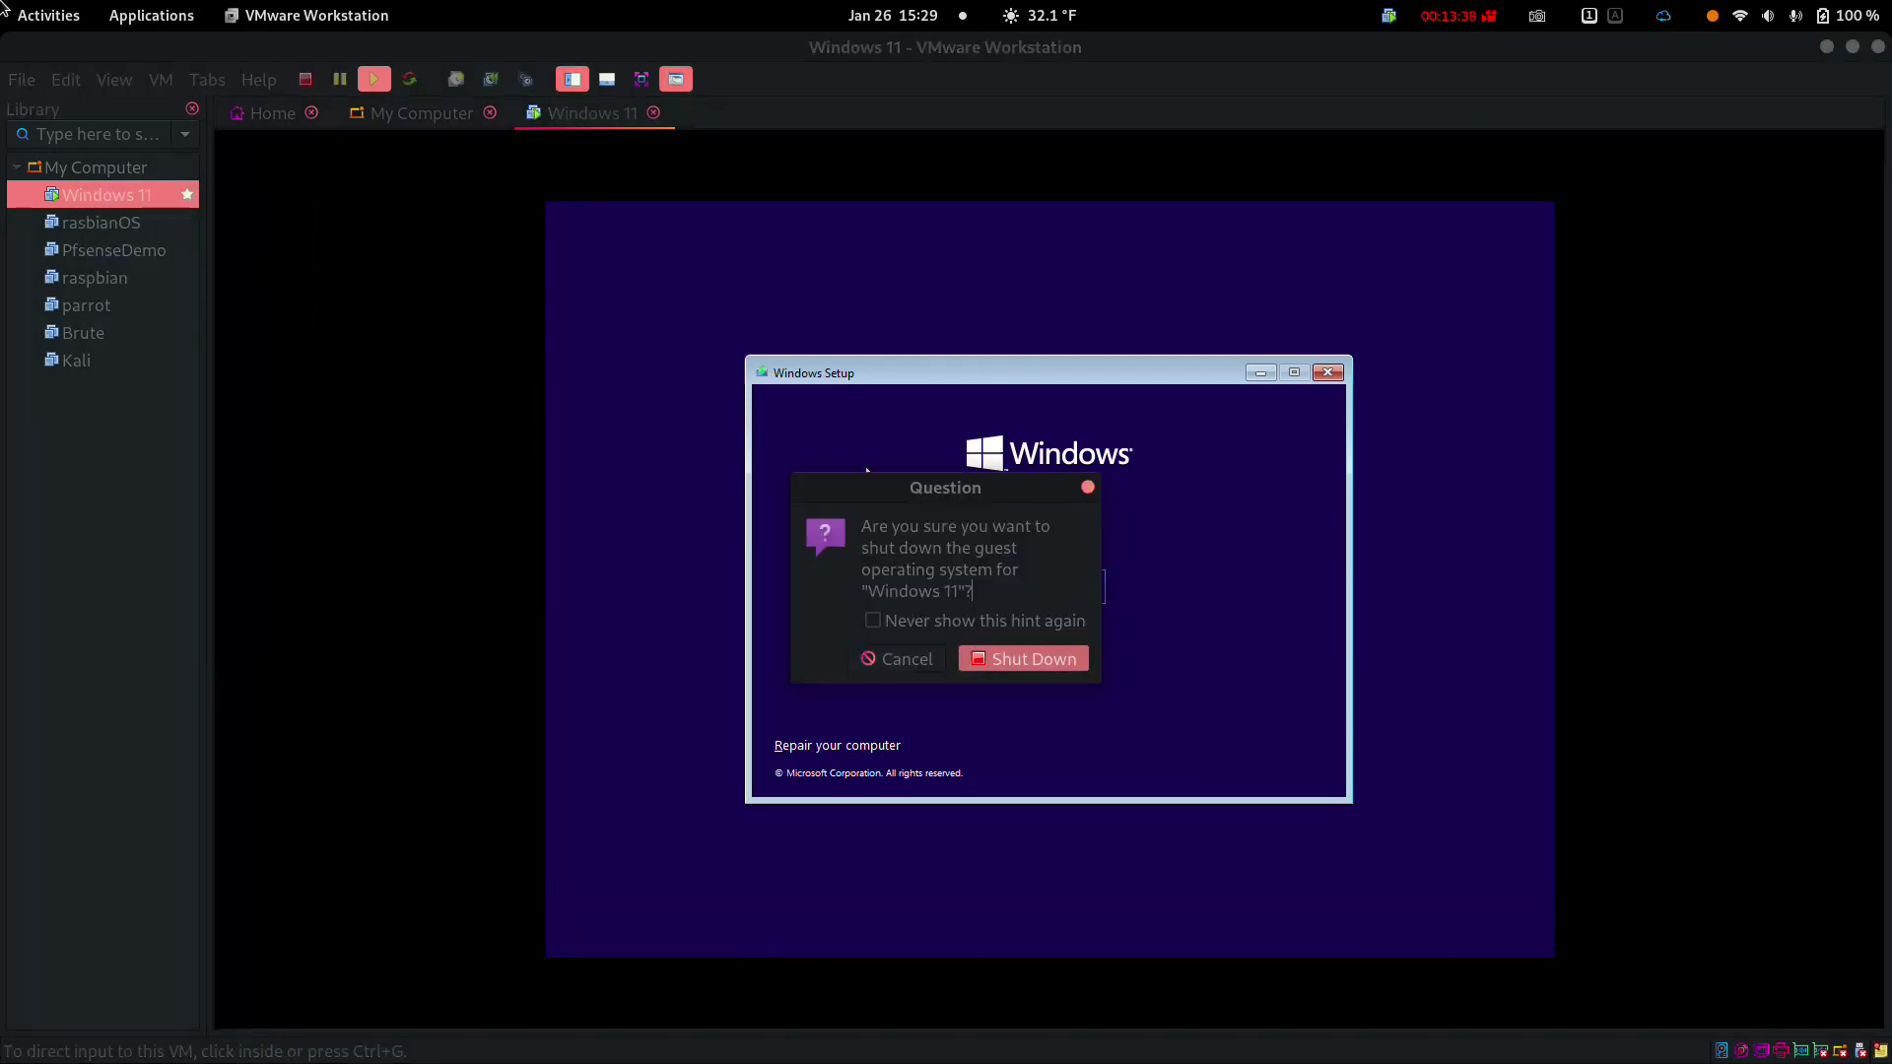
pyautogui.press('Return')
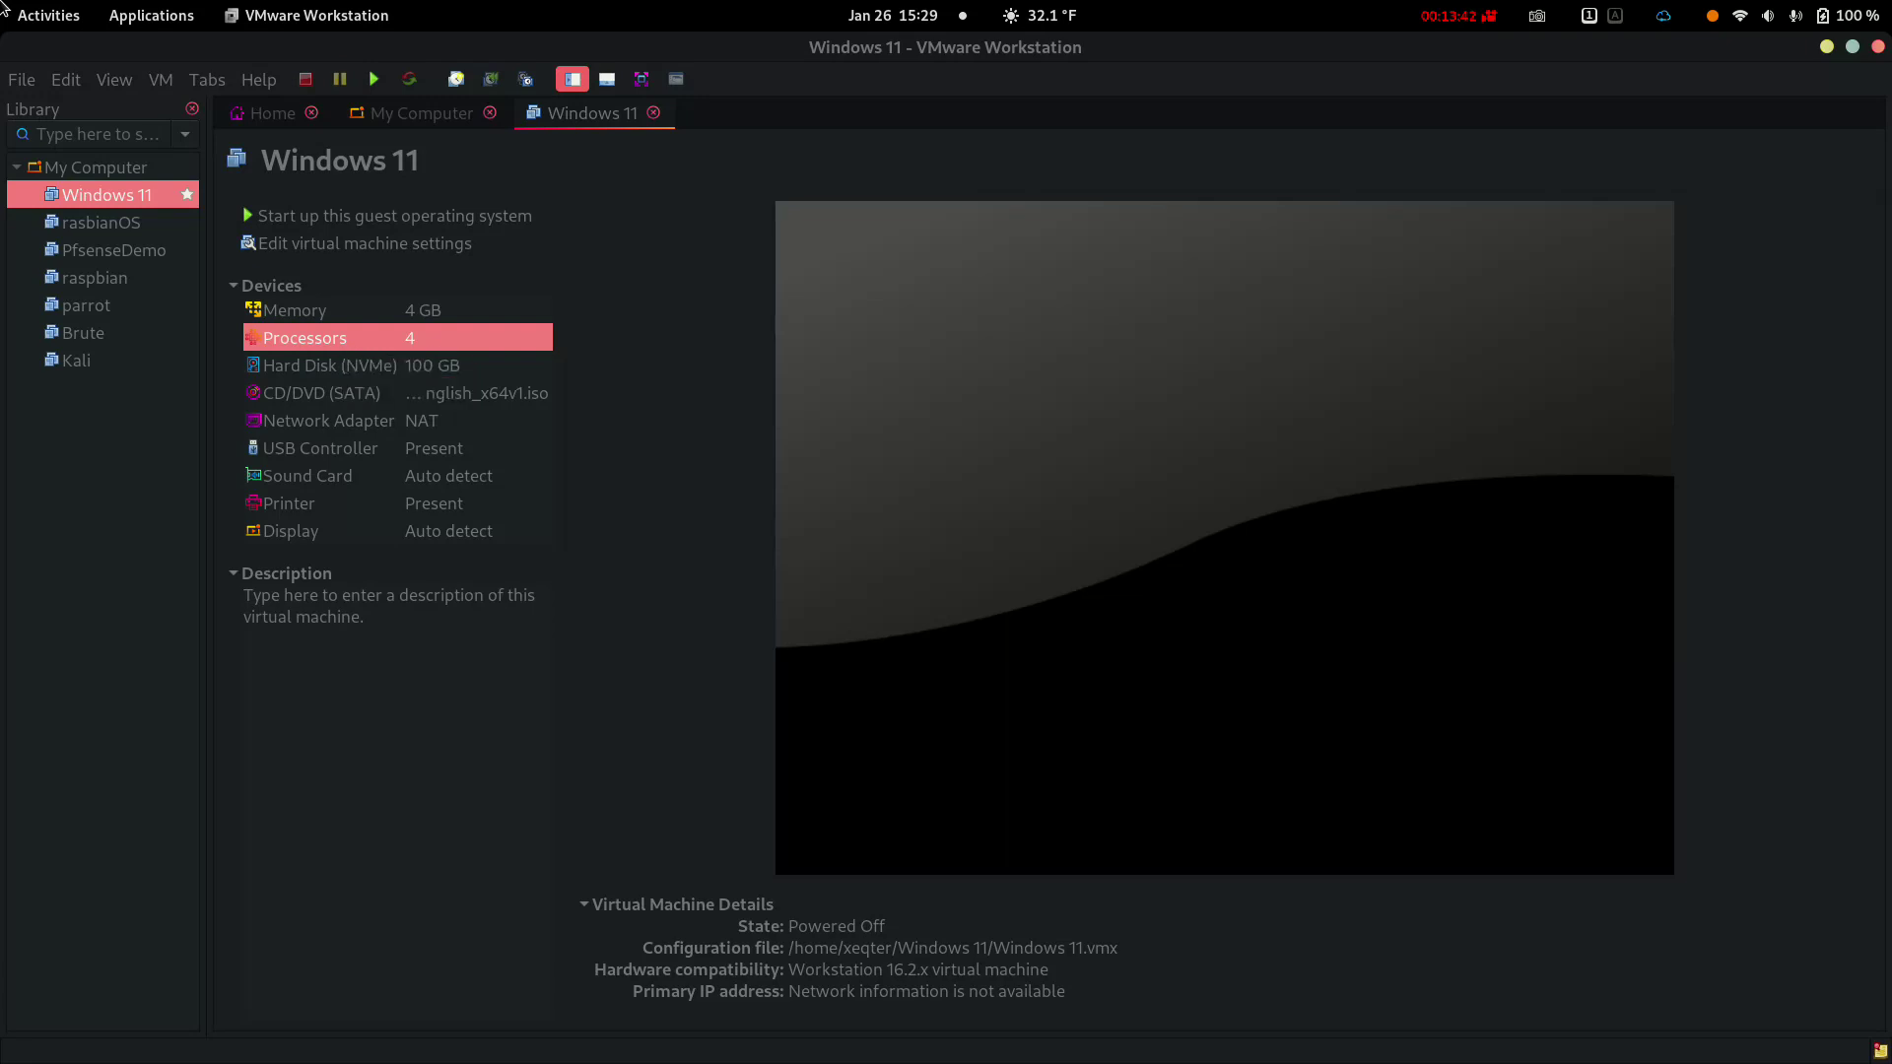
# Set the VM's processor configuration to 2 cores per processor
pyautogui.press('Up')
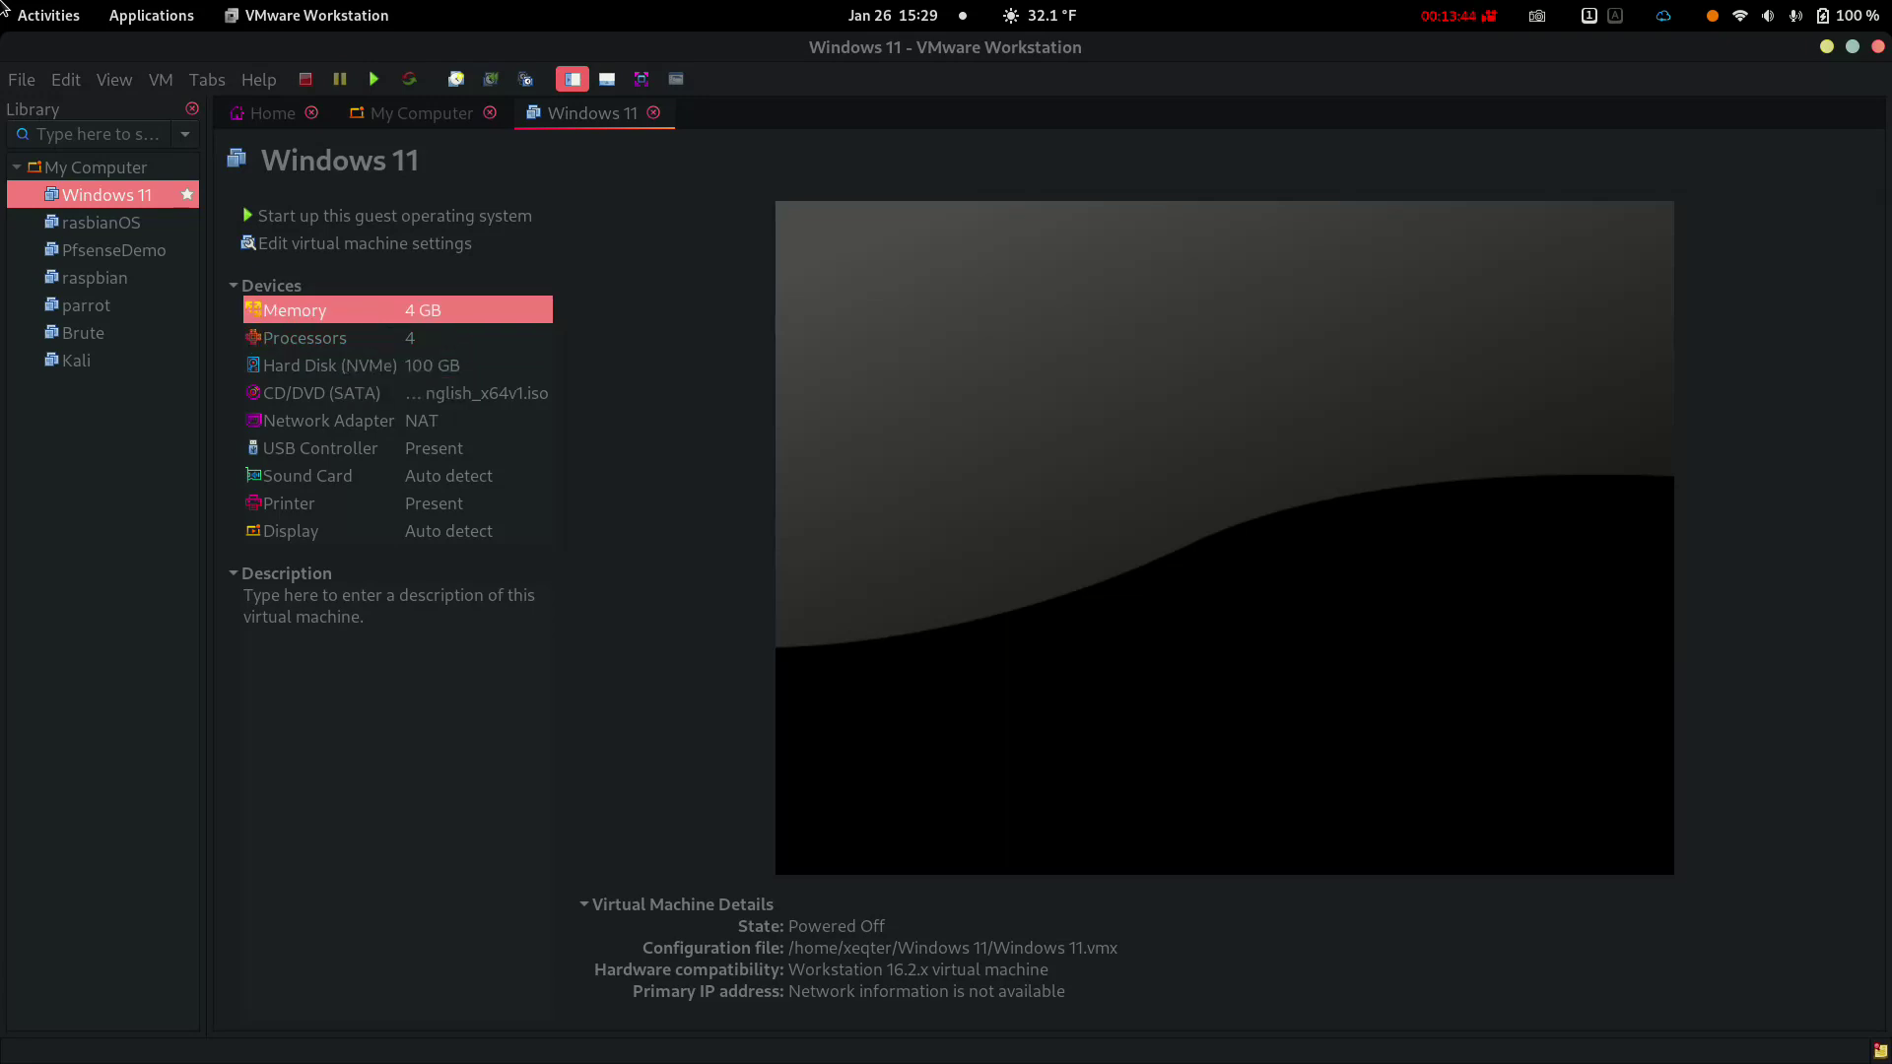
pyautogui.press('Down')
pyautogui.hotkey('shift', 'Tab')
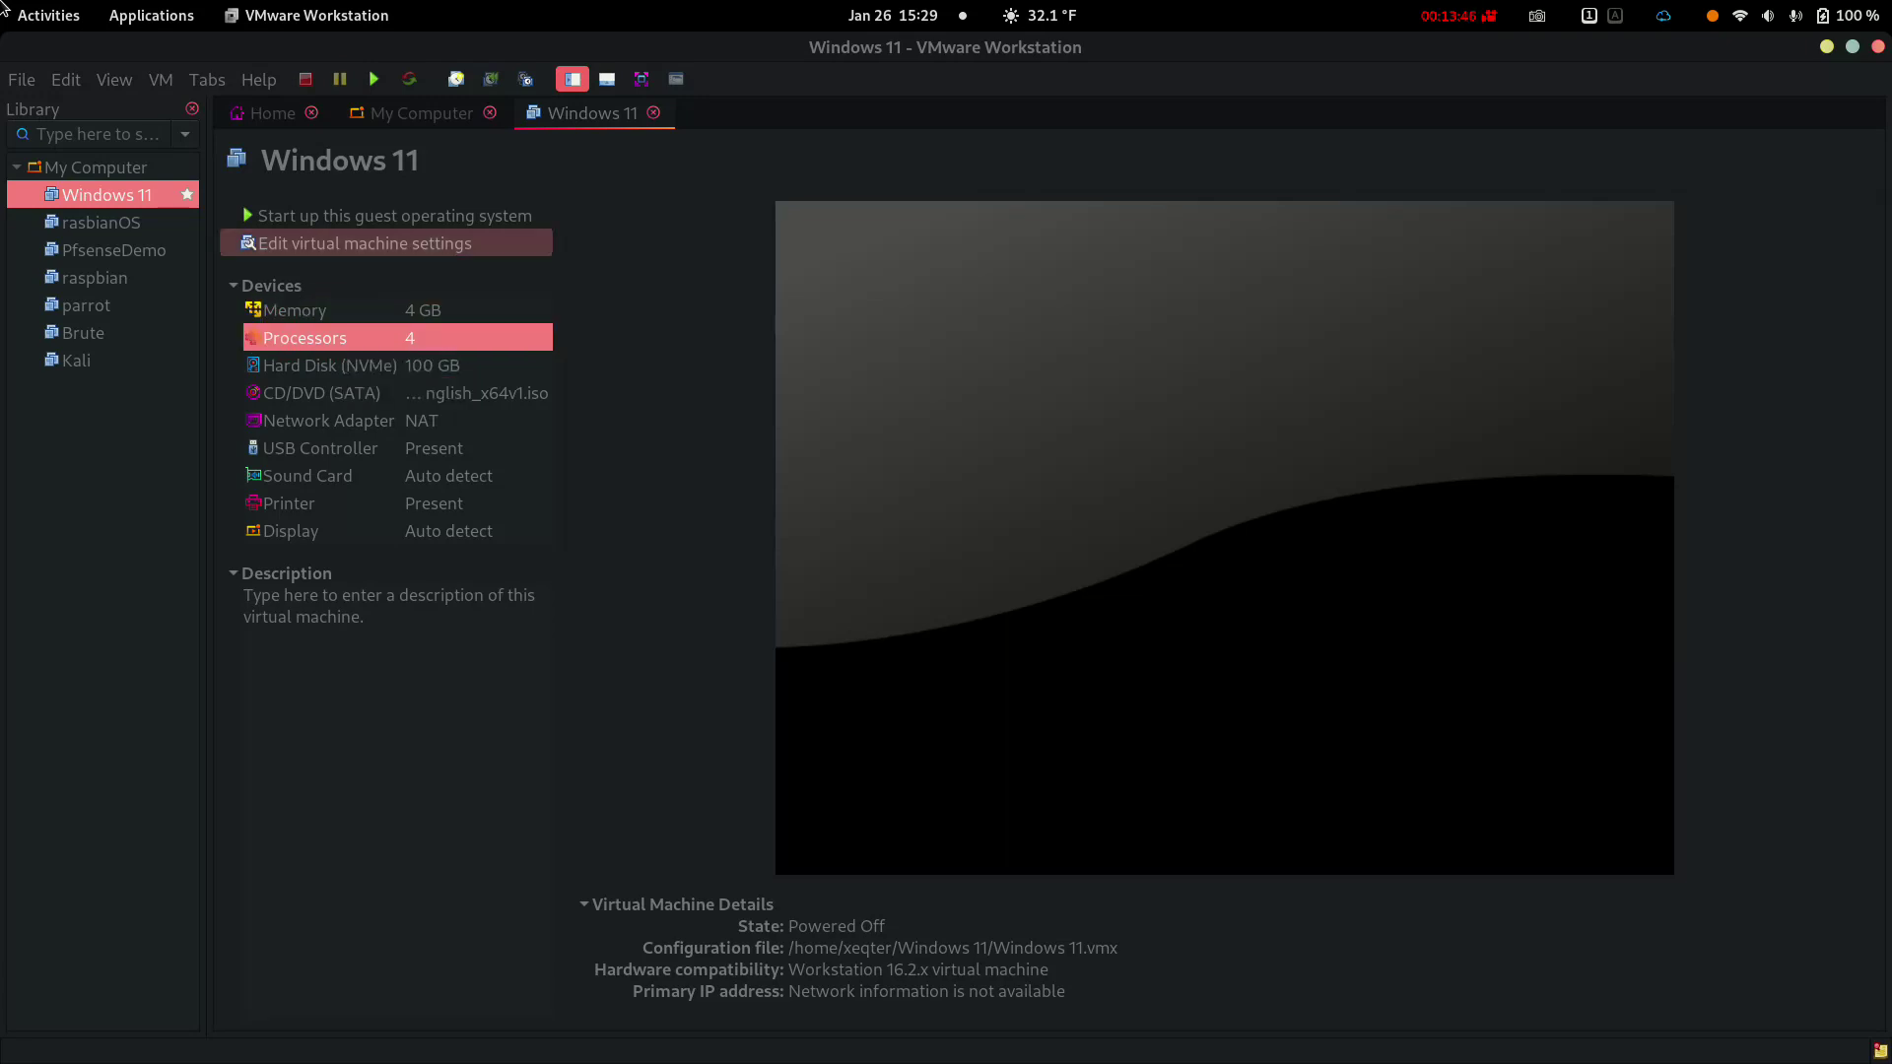
pyautogui.press('Return')
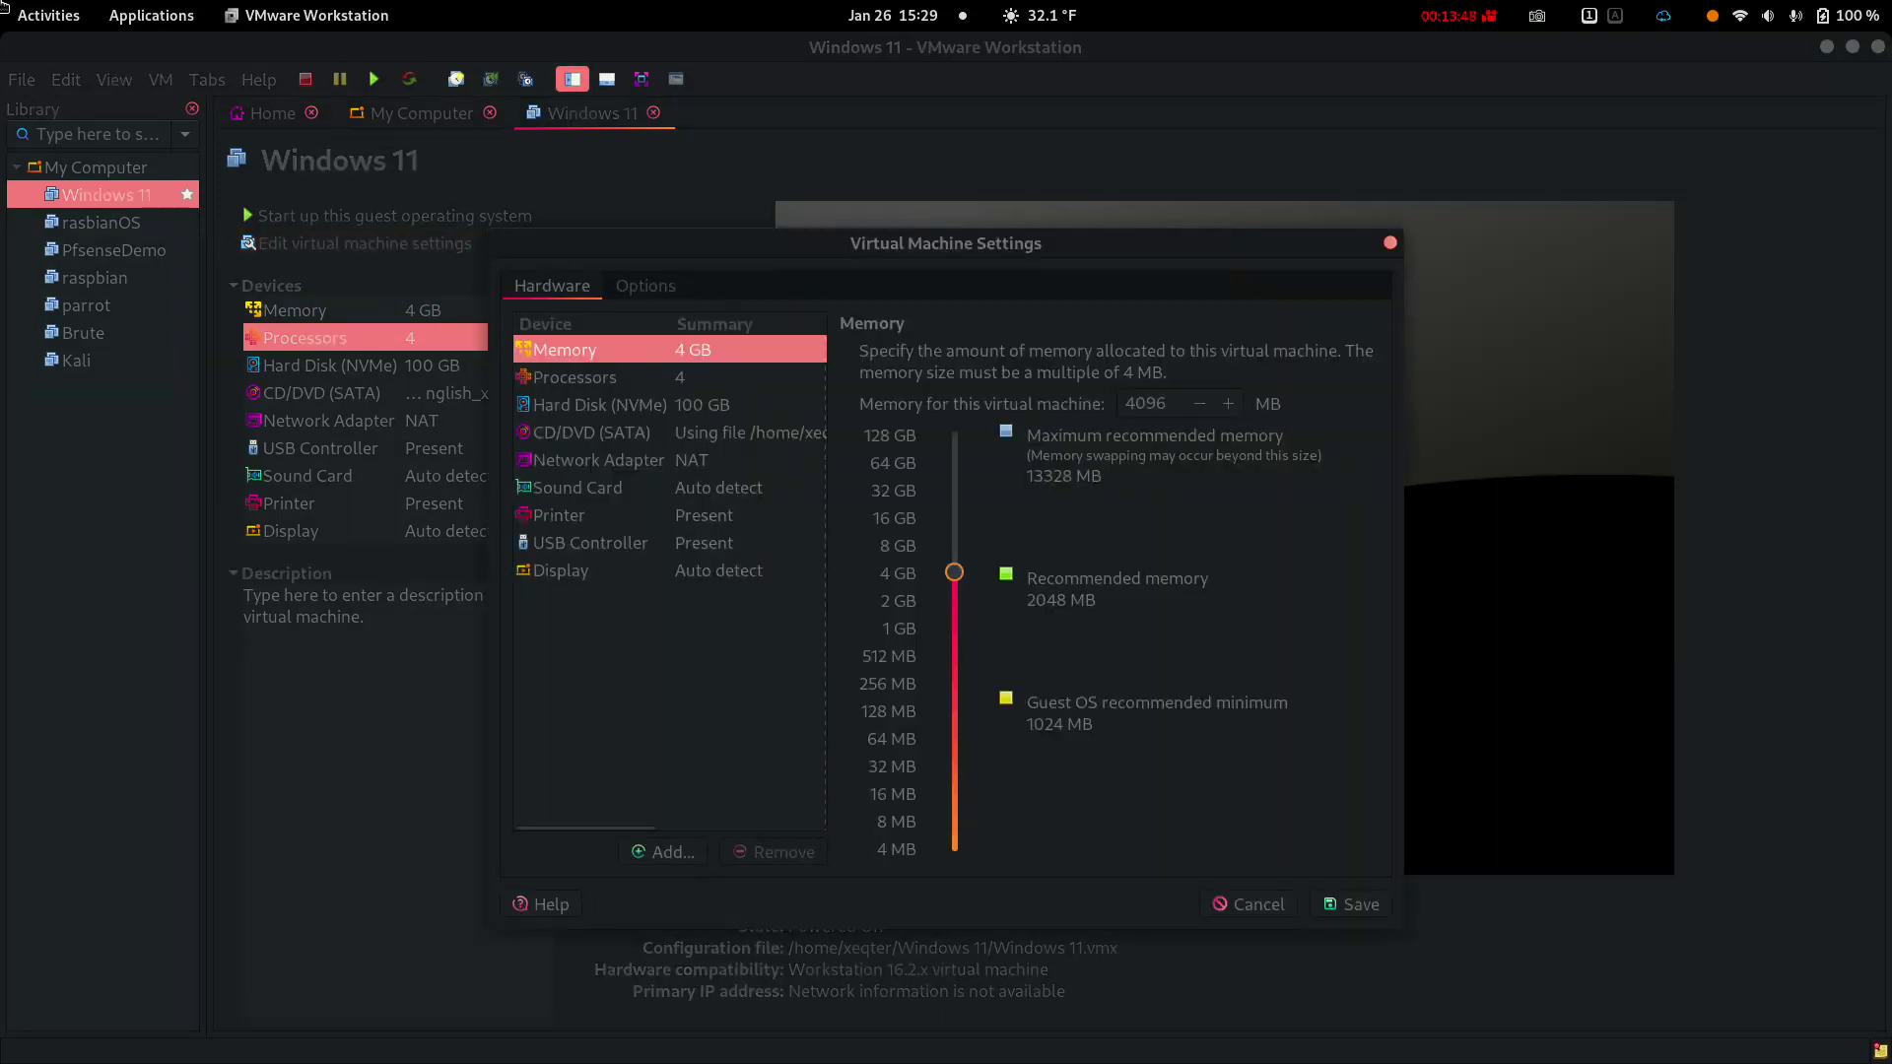
pyautogui.press('Down')
pyautogui.press('Tab')
pyautogui.press('Tab')
pyautogui.press('space')
pyautogui.press('Down')
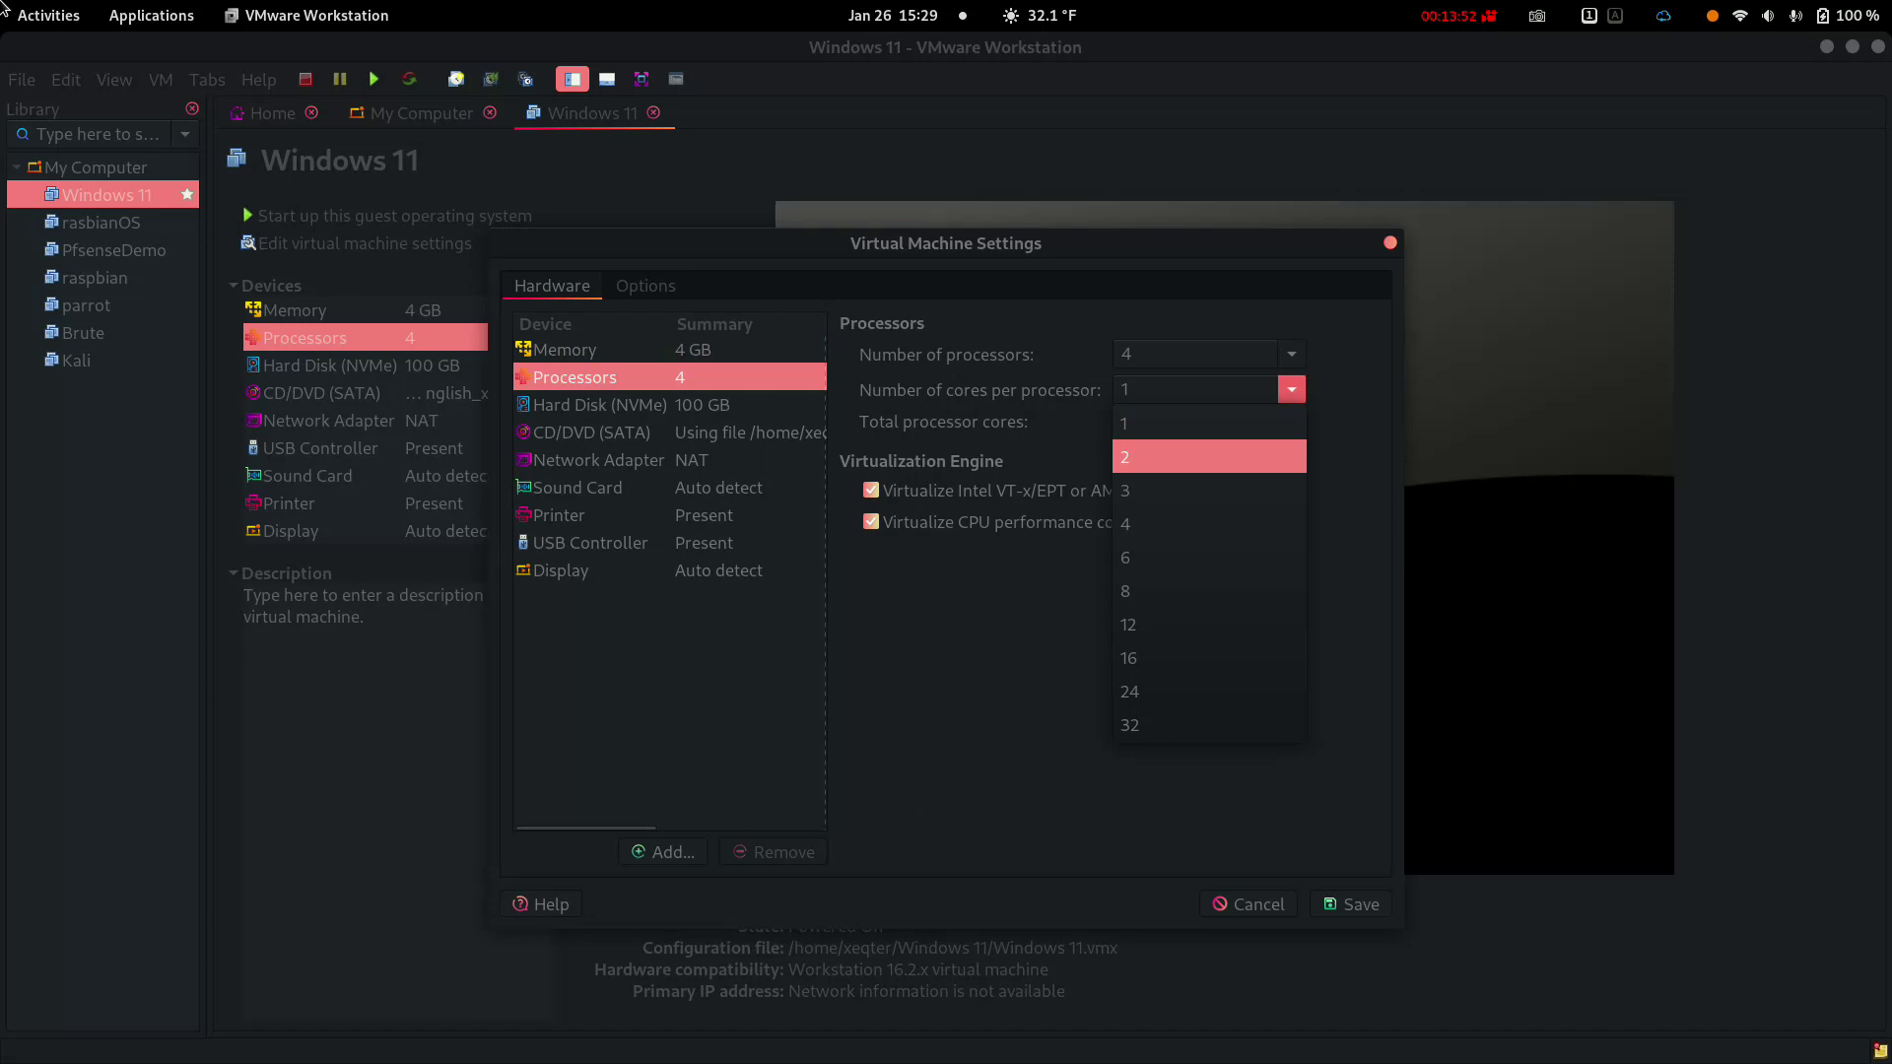
pyautogui.press('Return')
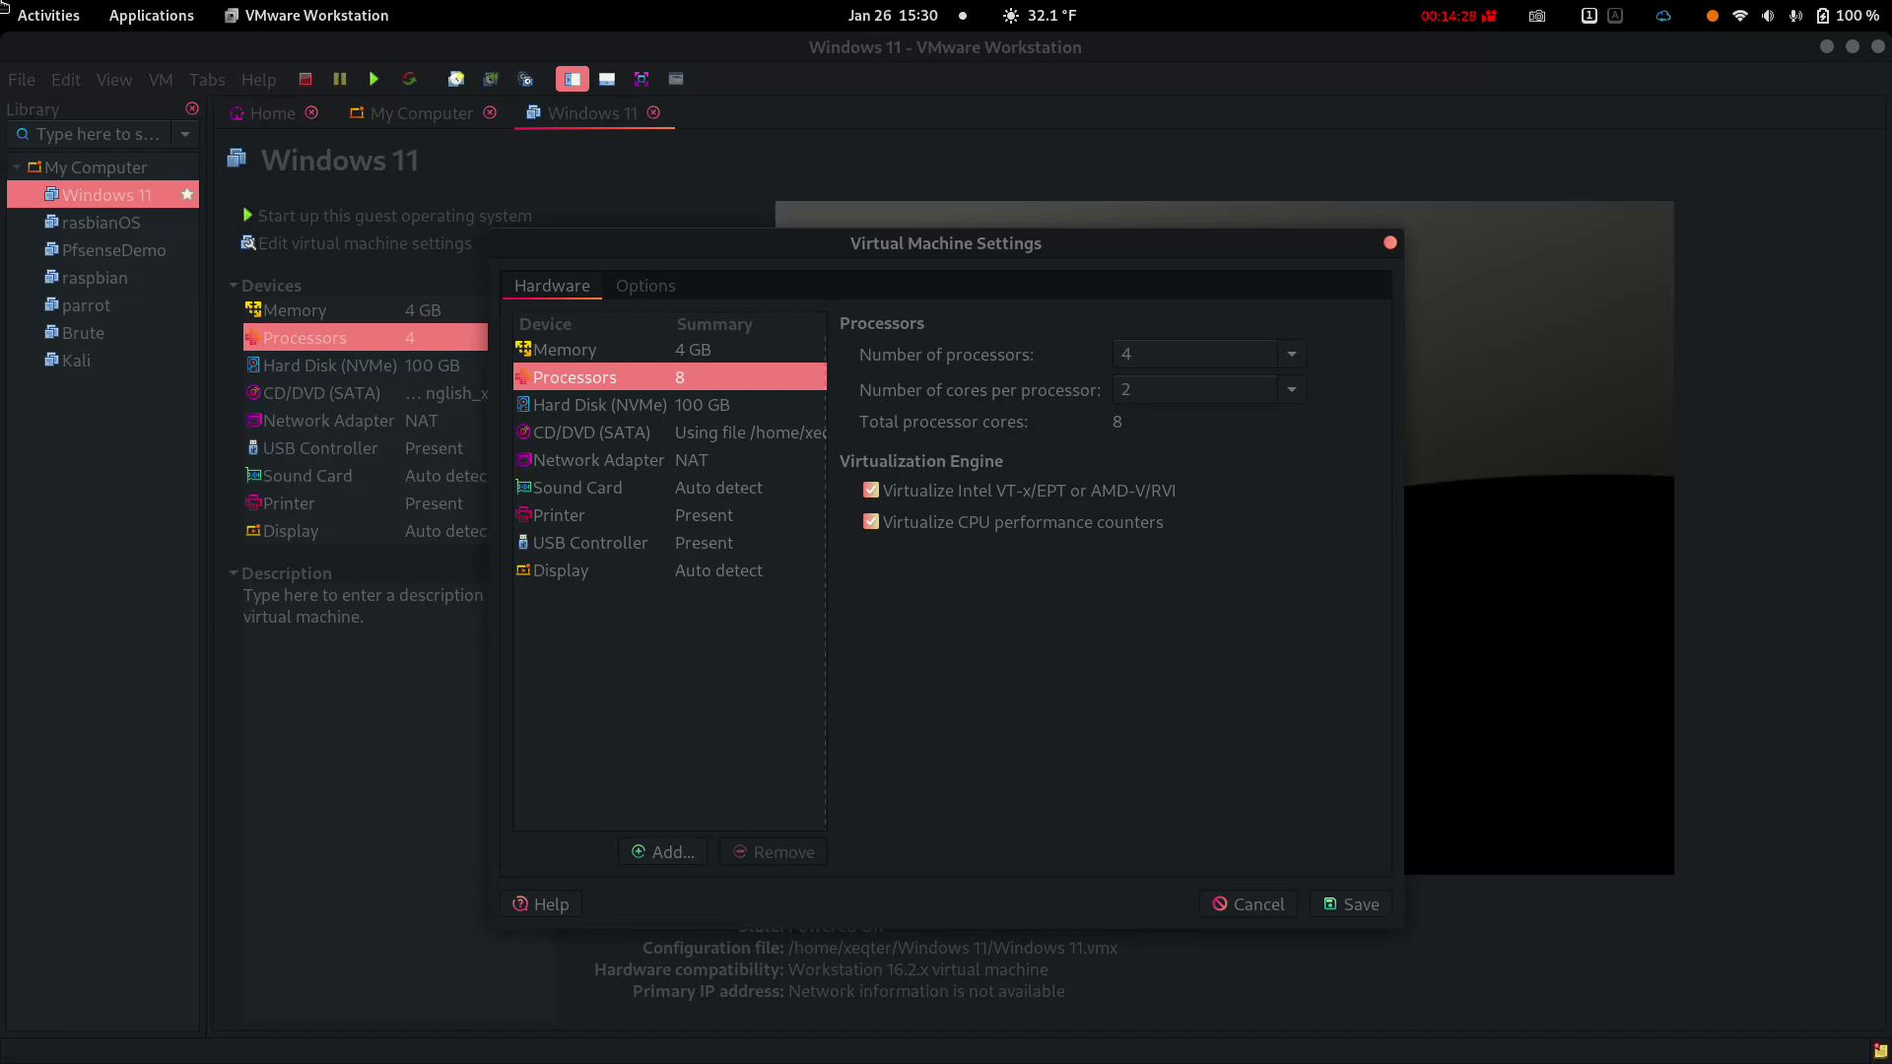
# Add a Trusted Platform Module to the Windows 11 VM's hardware
pyautogui.press('Tab')
pyautogui.press('Return')
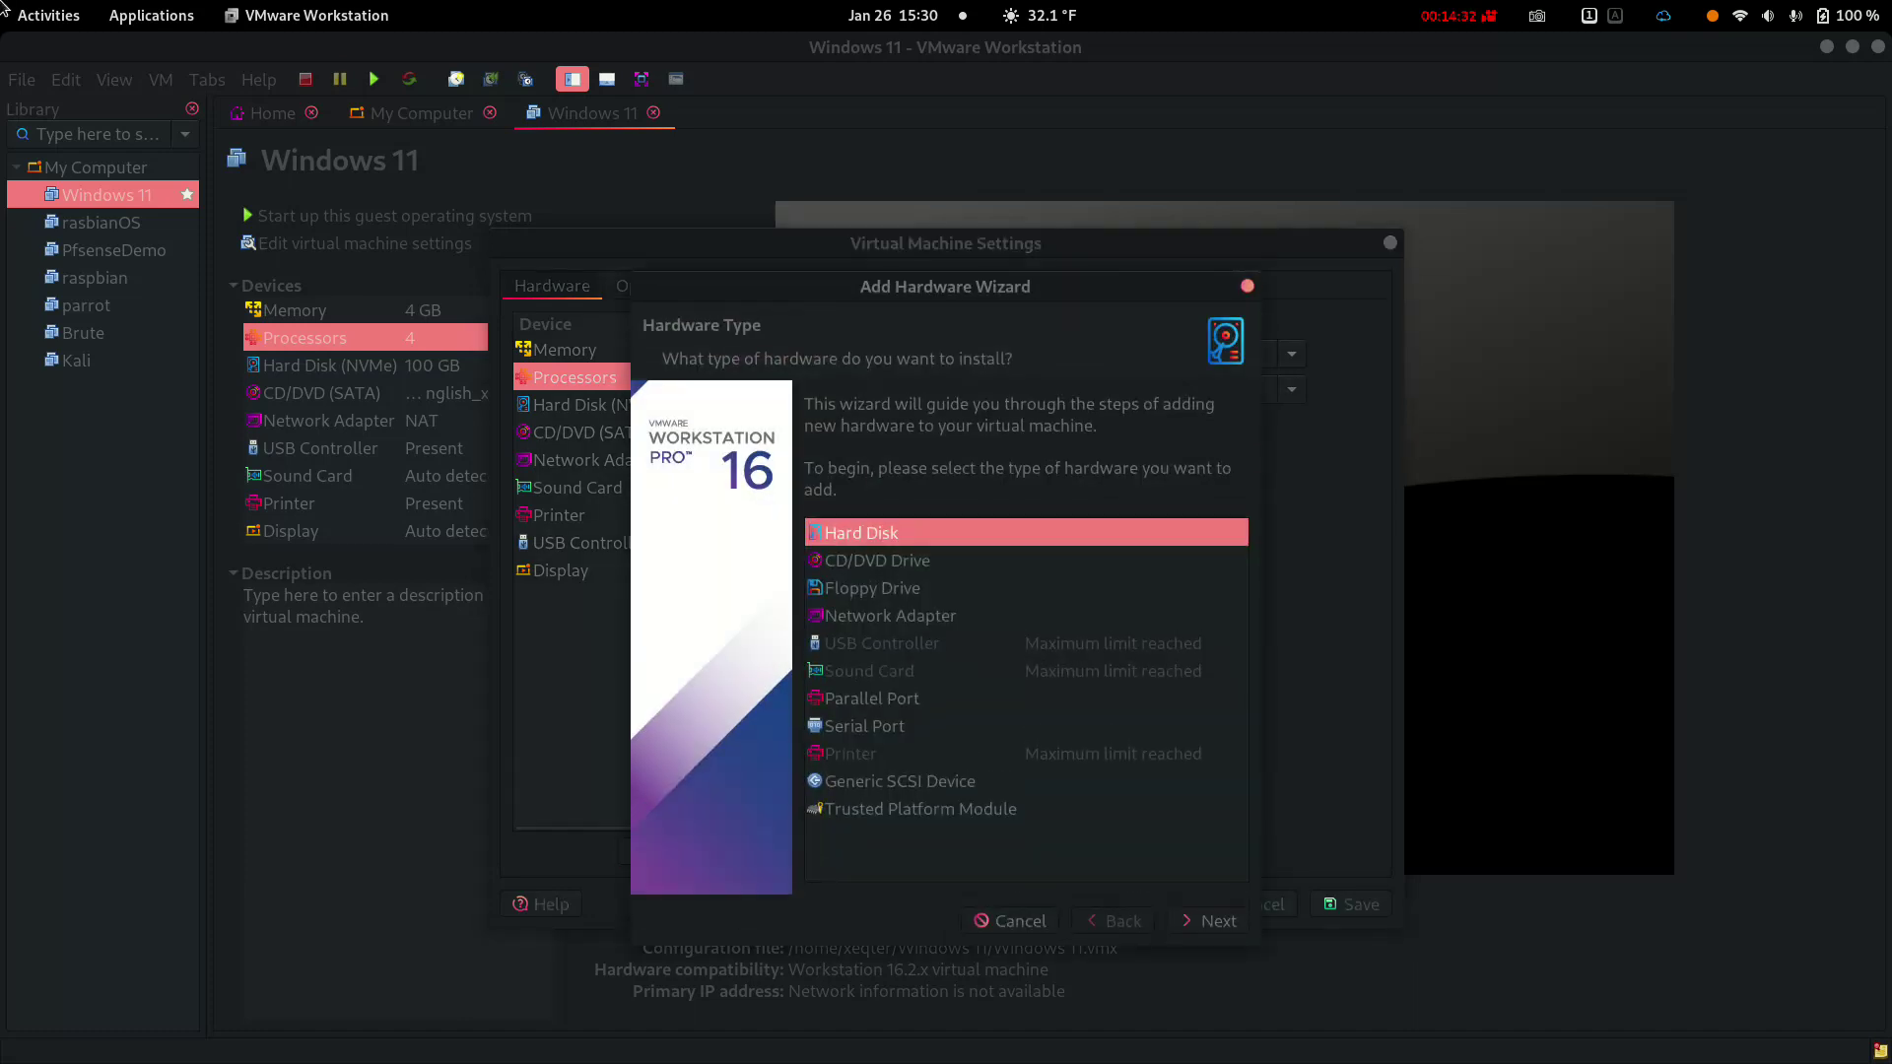
pyautogui.press('End')
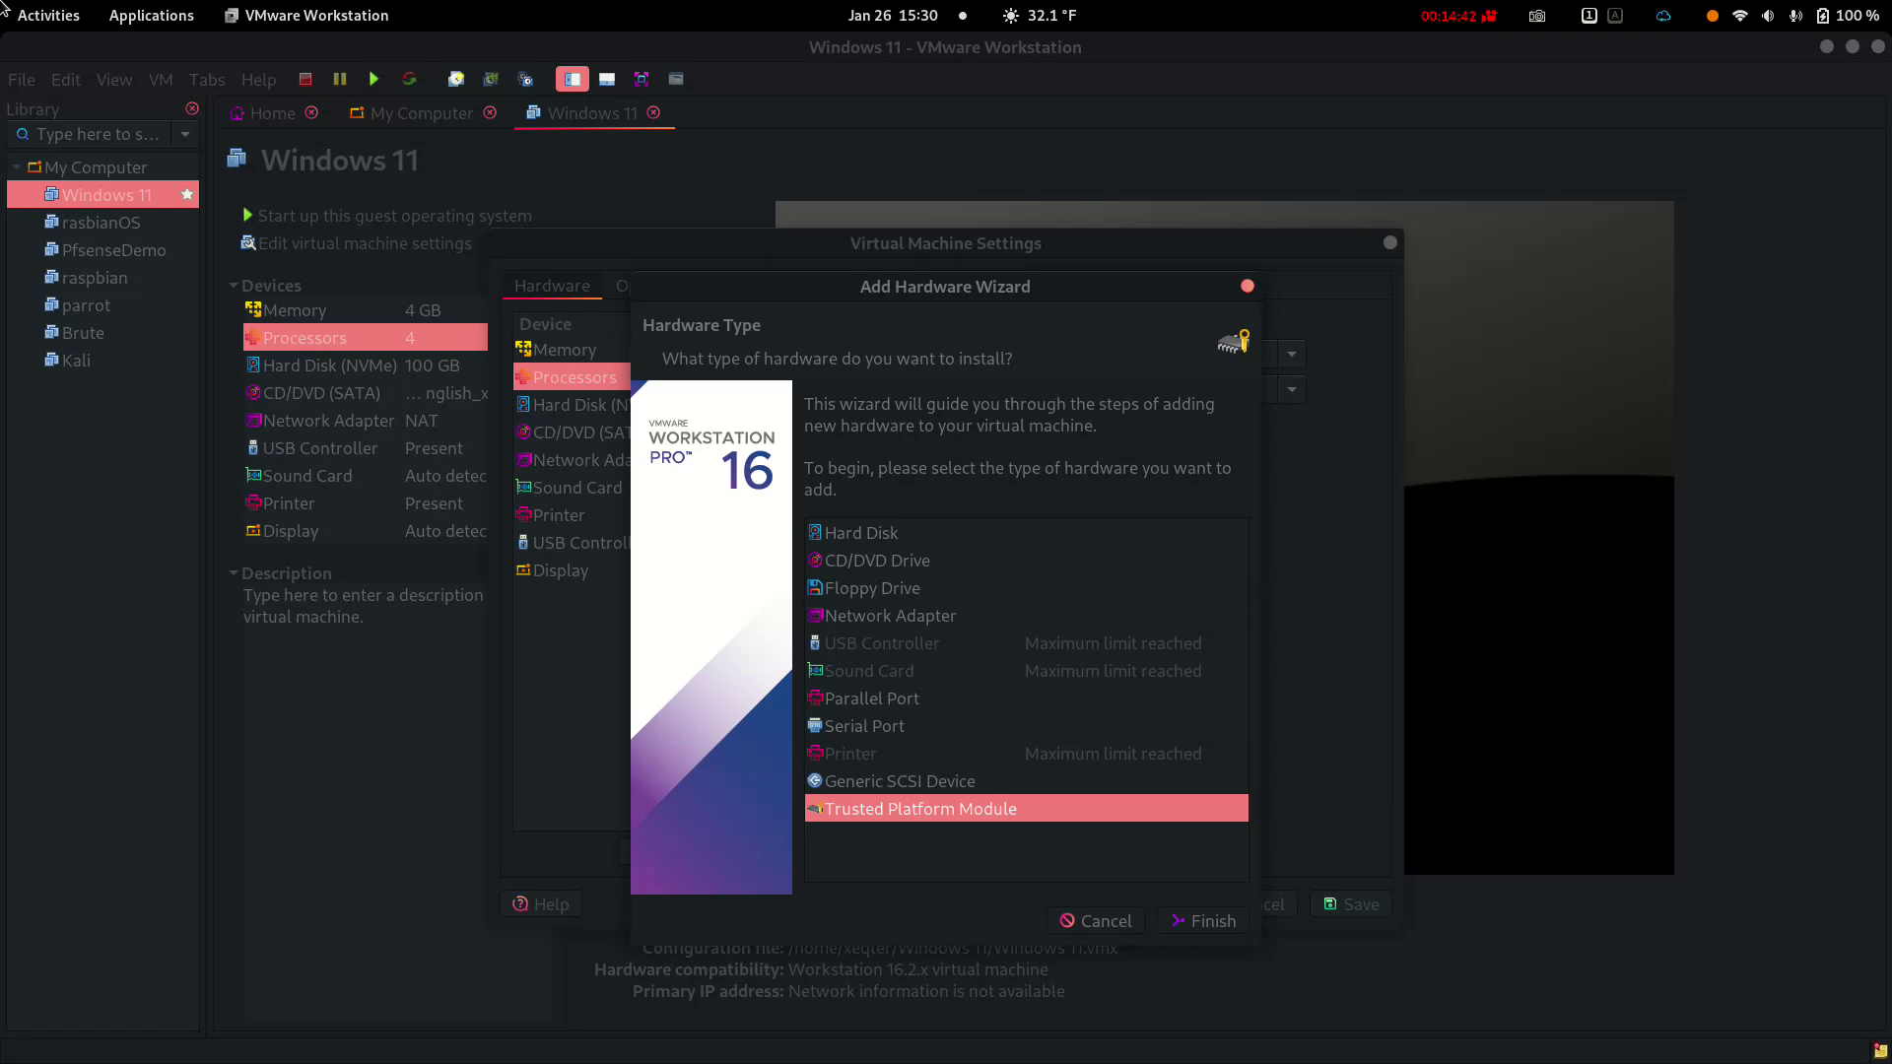
pyautogui.press('Return')
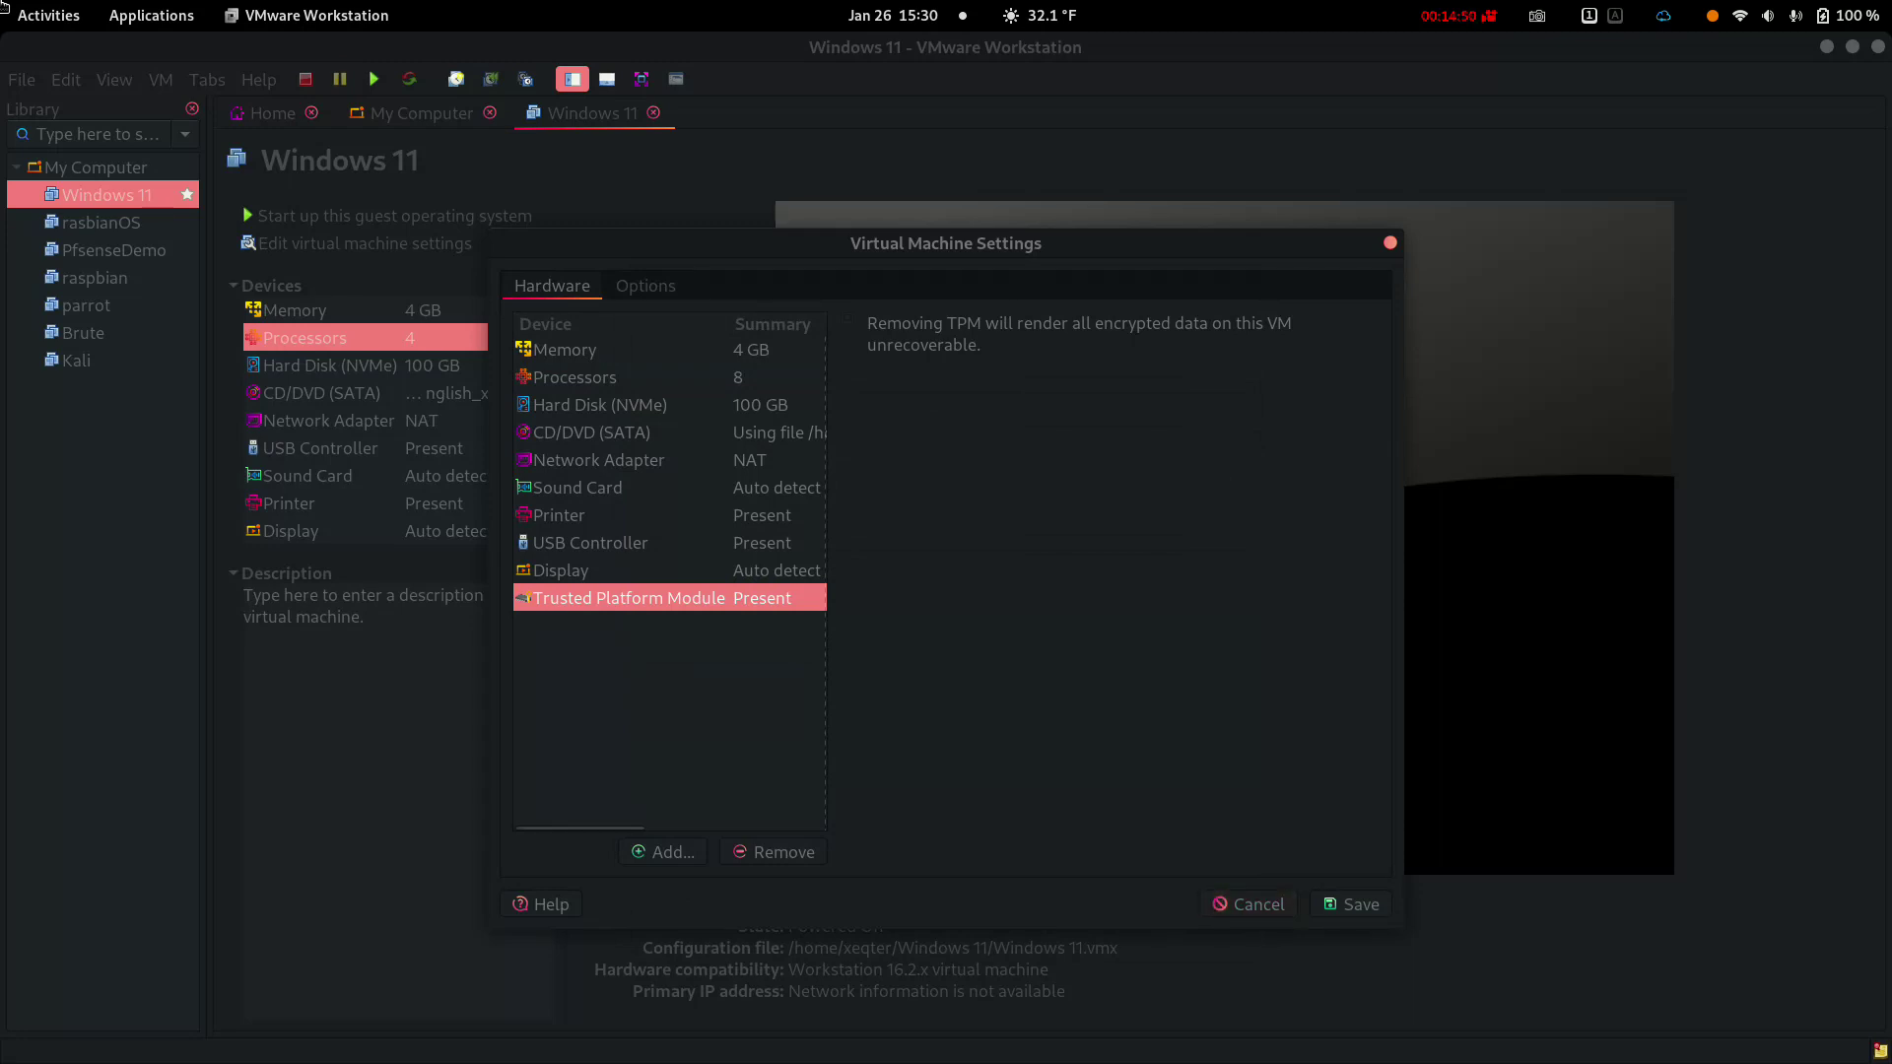
# Set memory to about 2.5 GB and 2 processors with 1 core each, and save
pyautogui.click(565, 349)
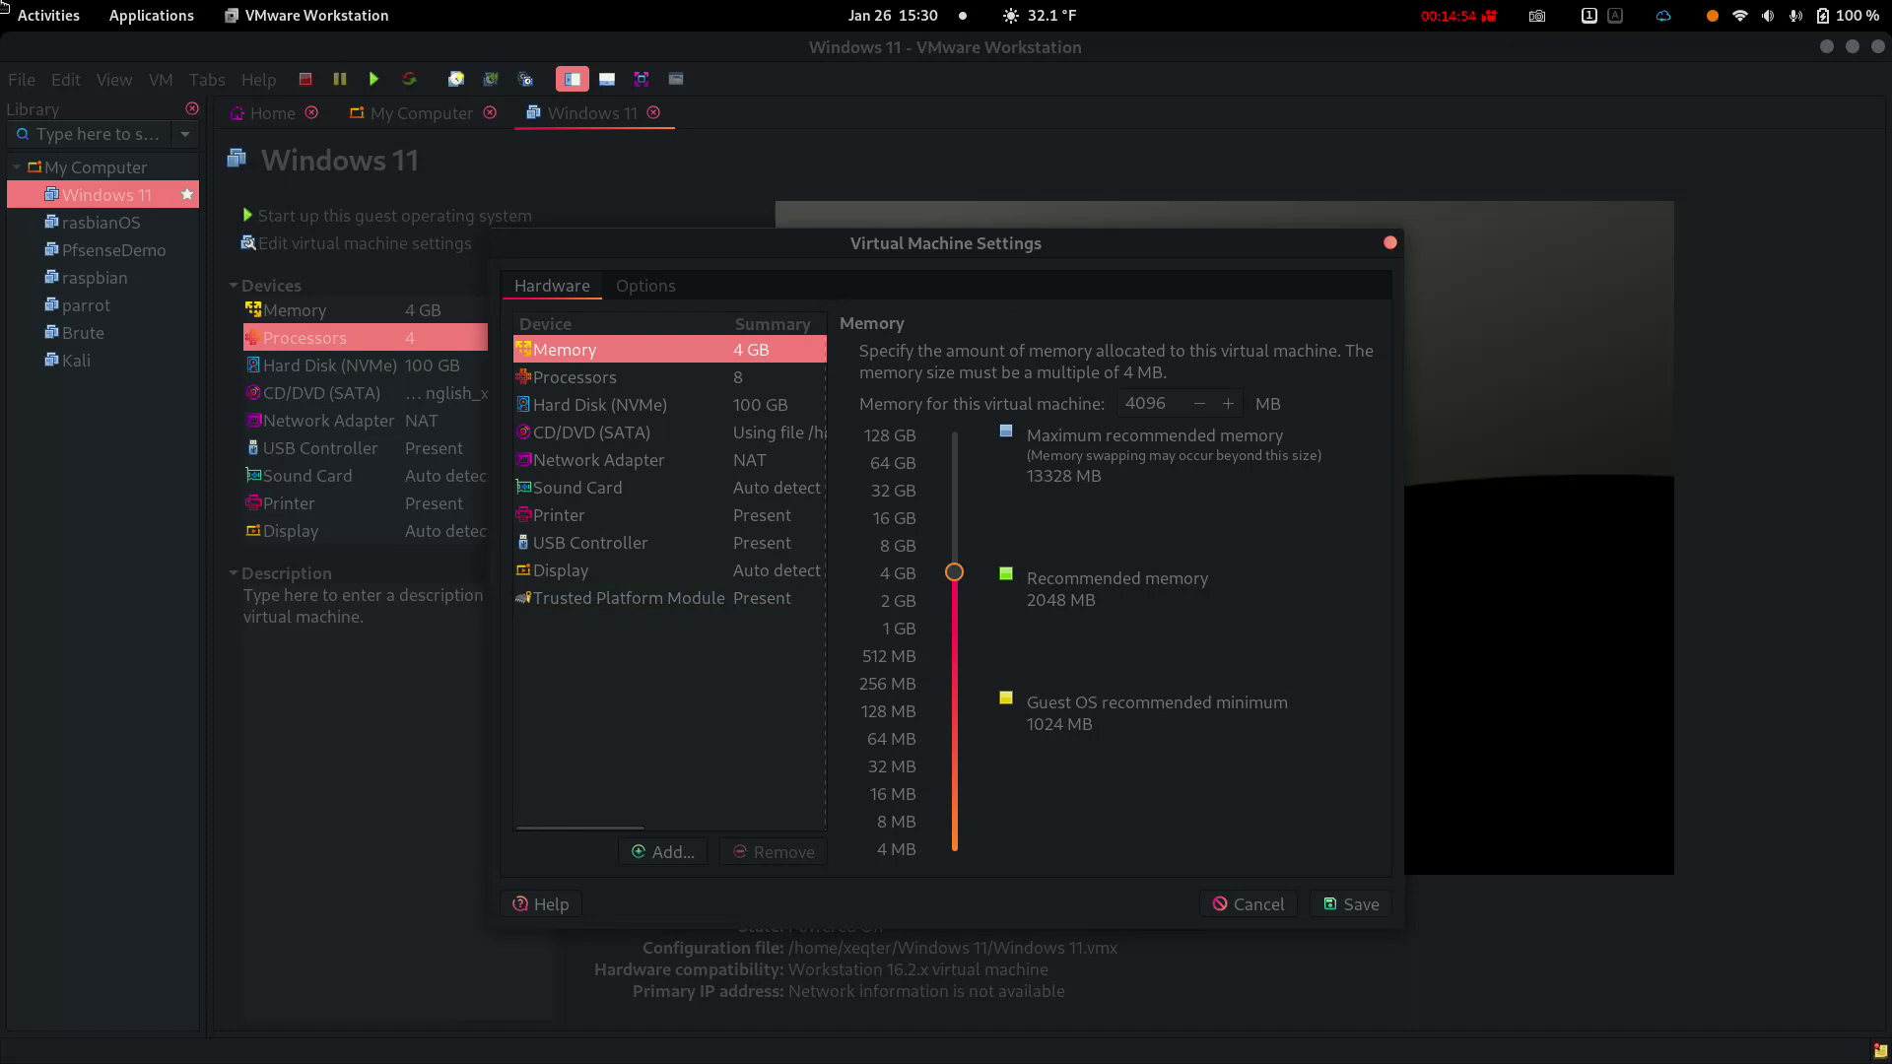
pyautogui.moveTo(954, 573); pyautogui.dragTo(954, 592)
pyautogui.click(574, 377)
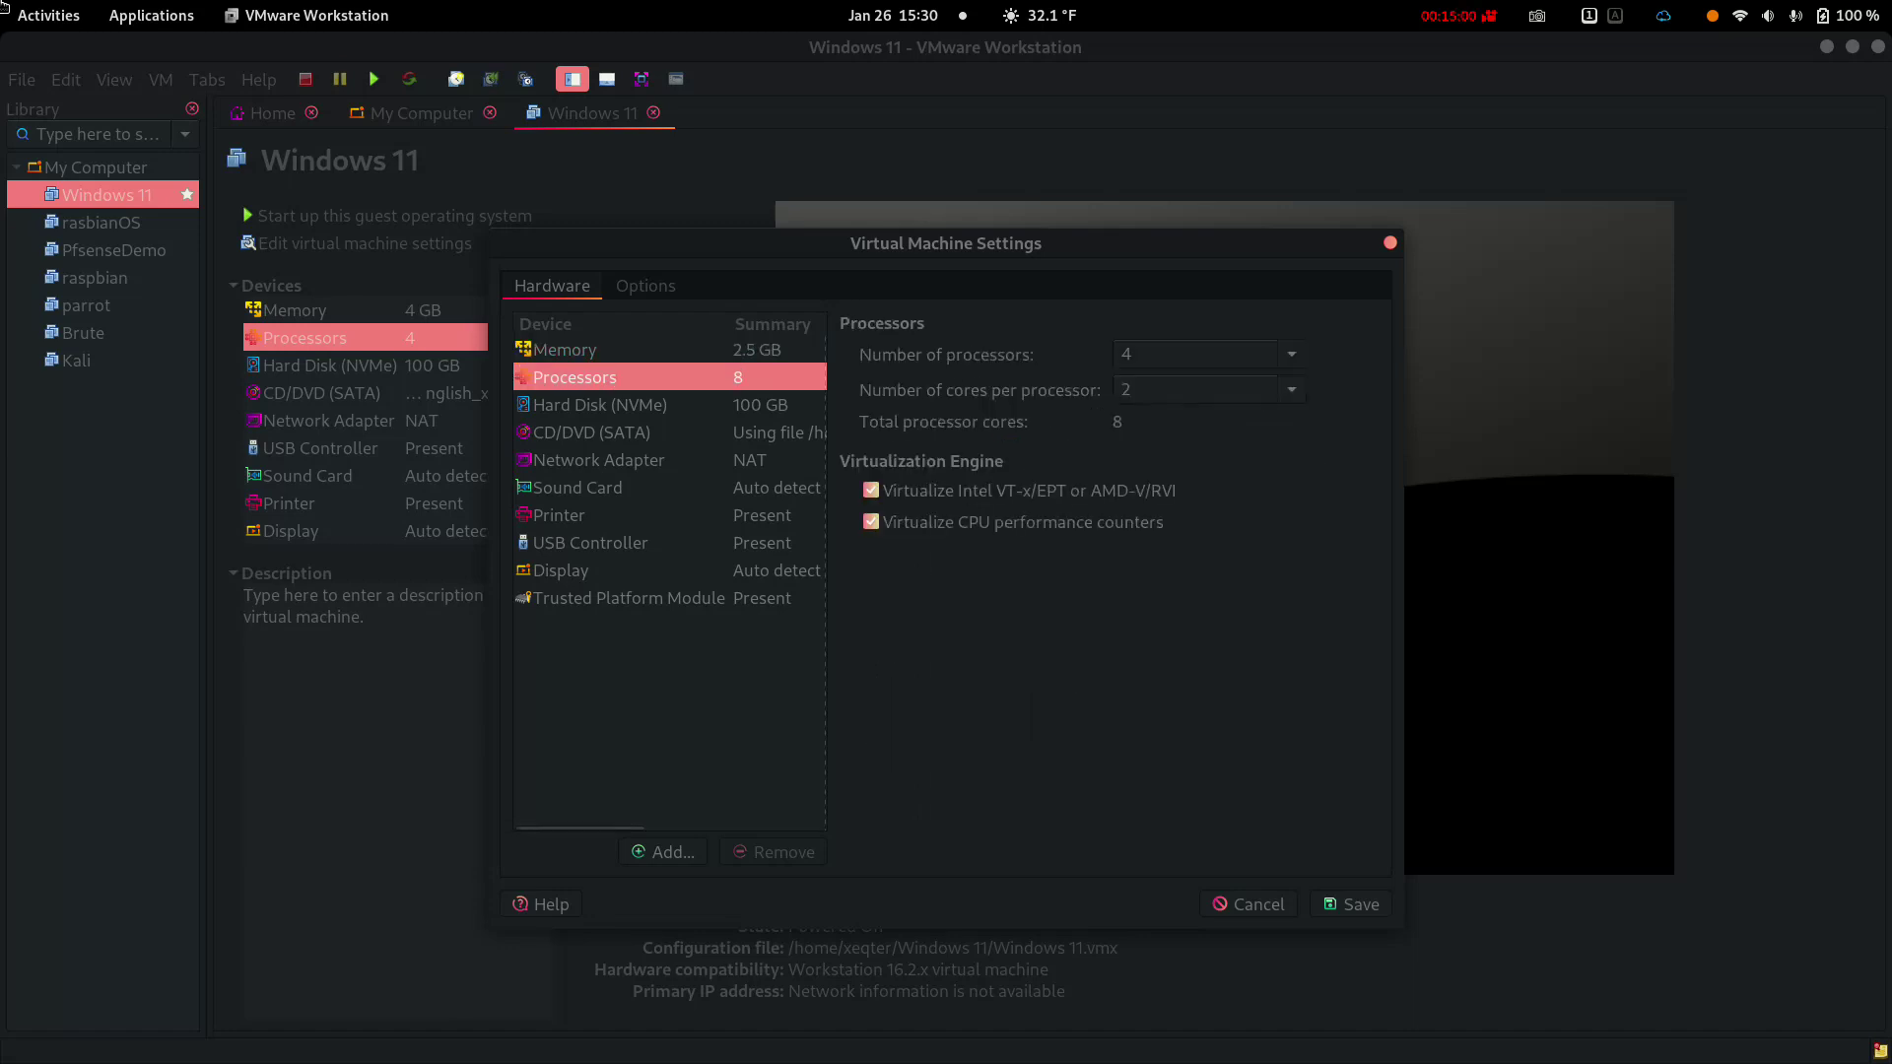
pyautogui.click(1291, 389)
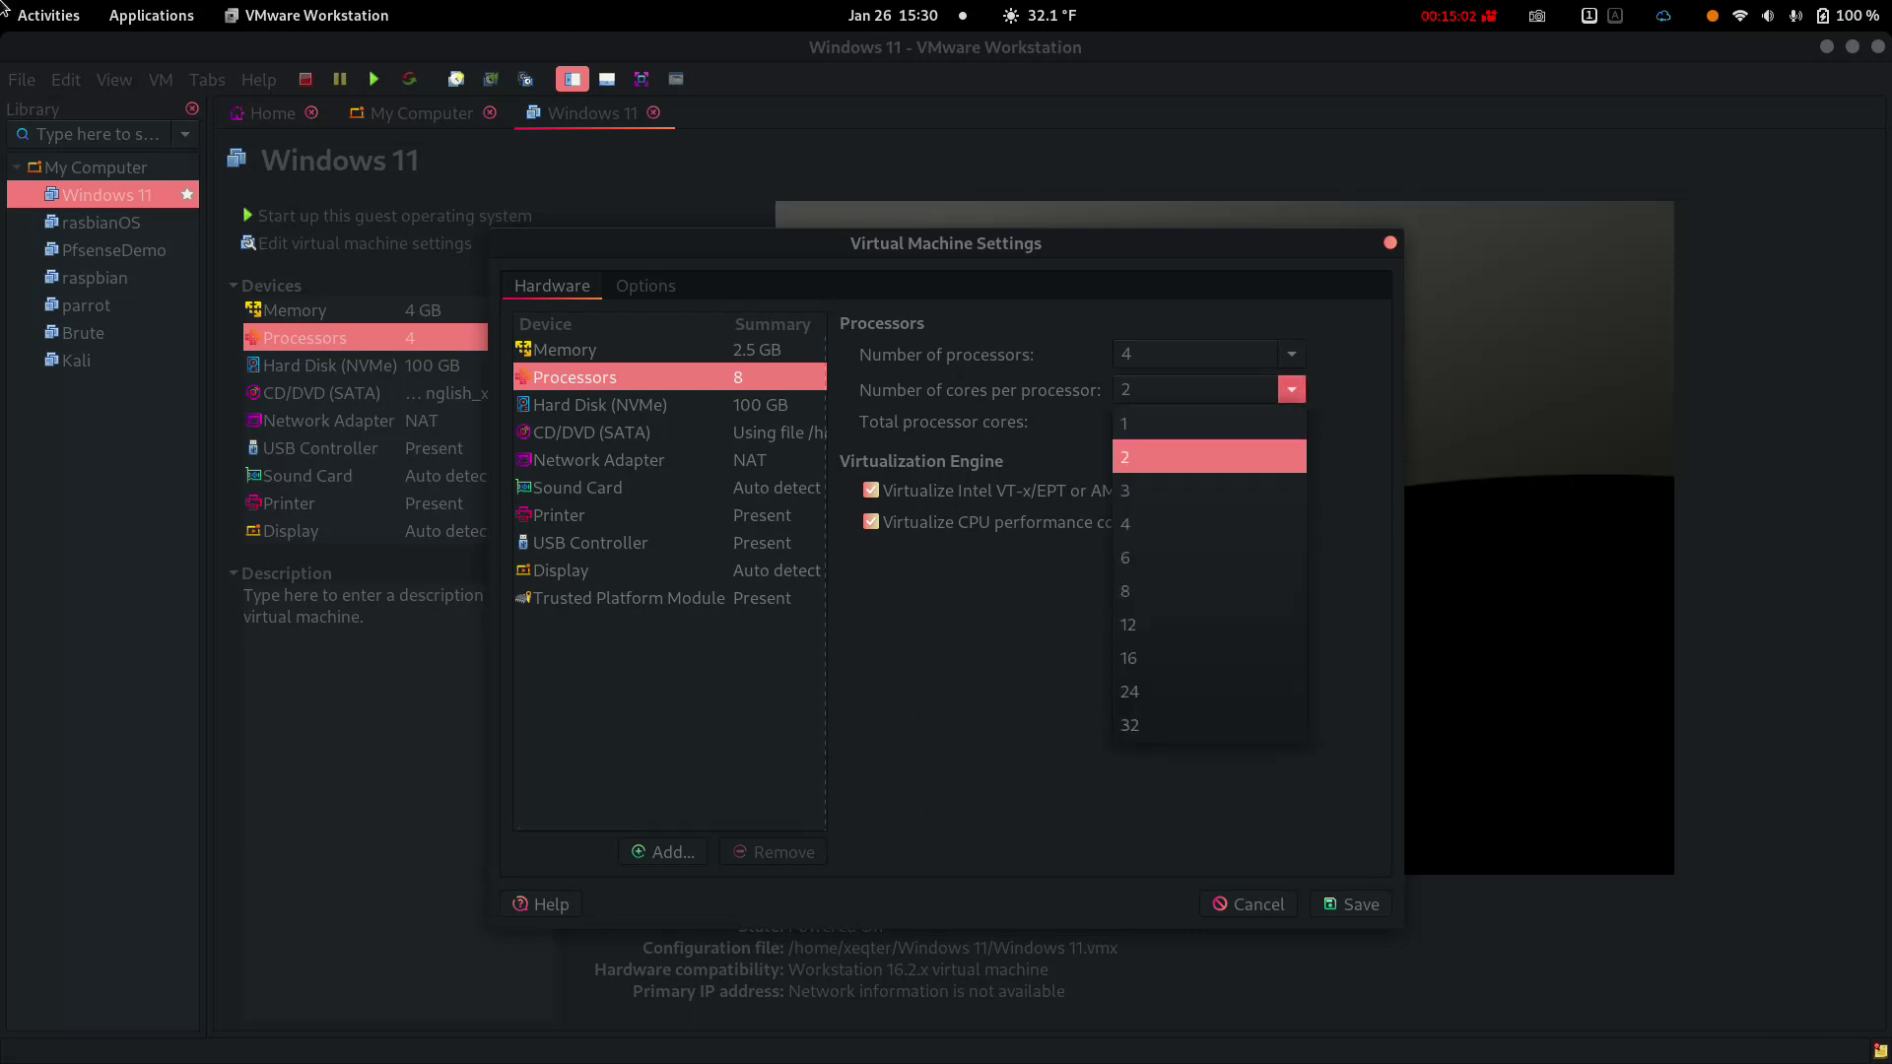
pyautogui.click(1209, 423)
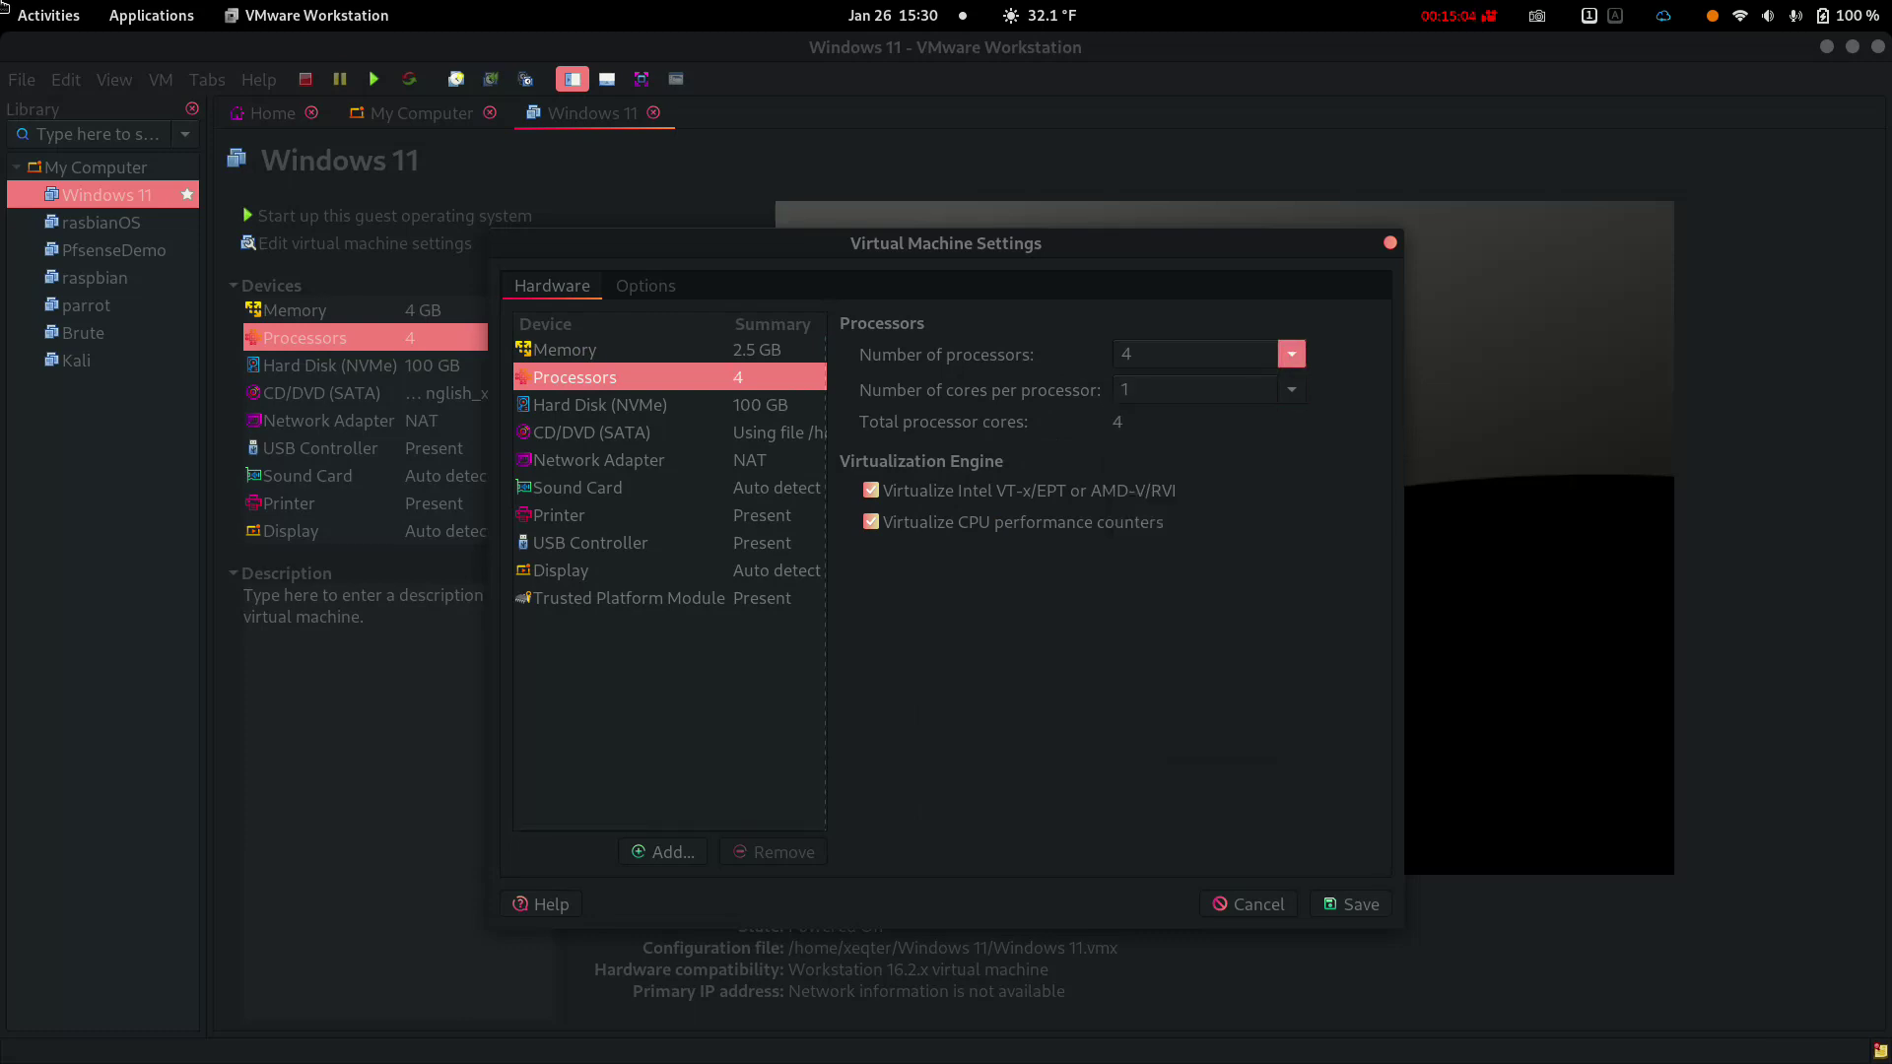
pyautogui.click(1291, 354)
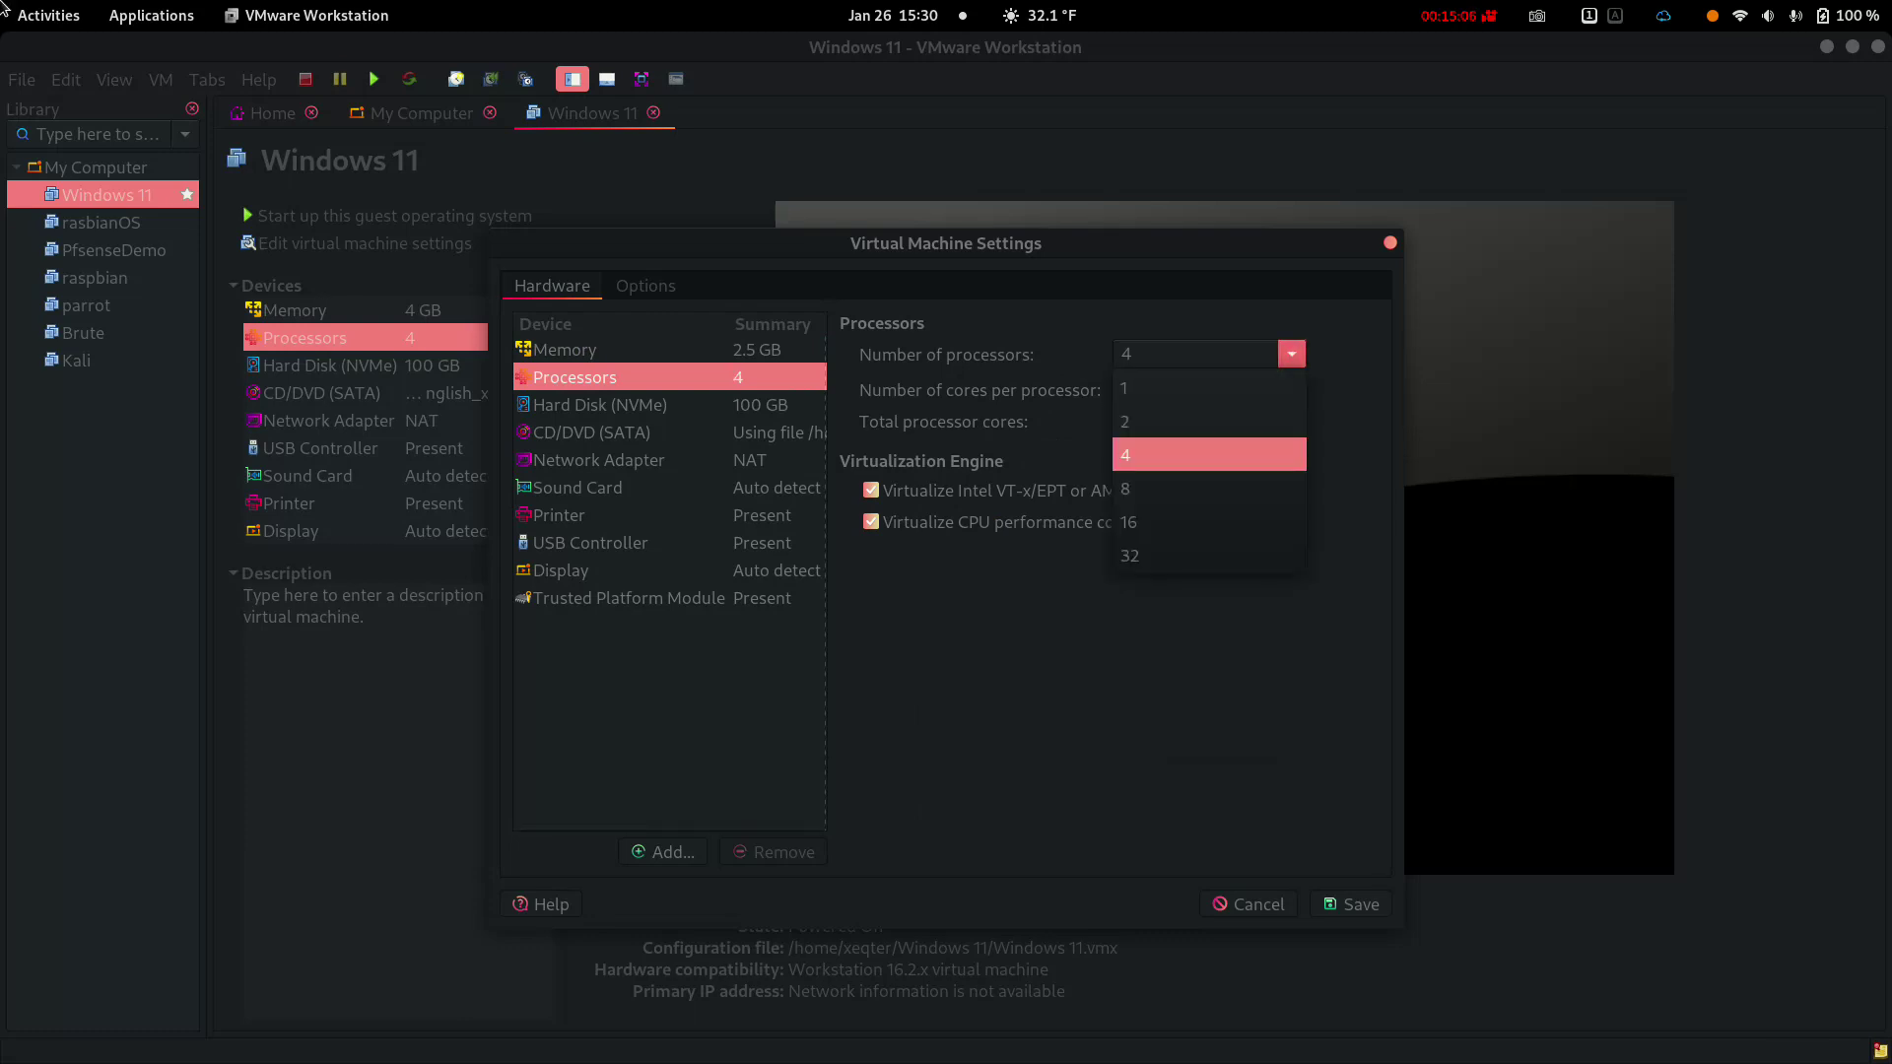
pyautogui.click(1209, 419)
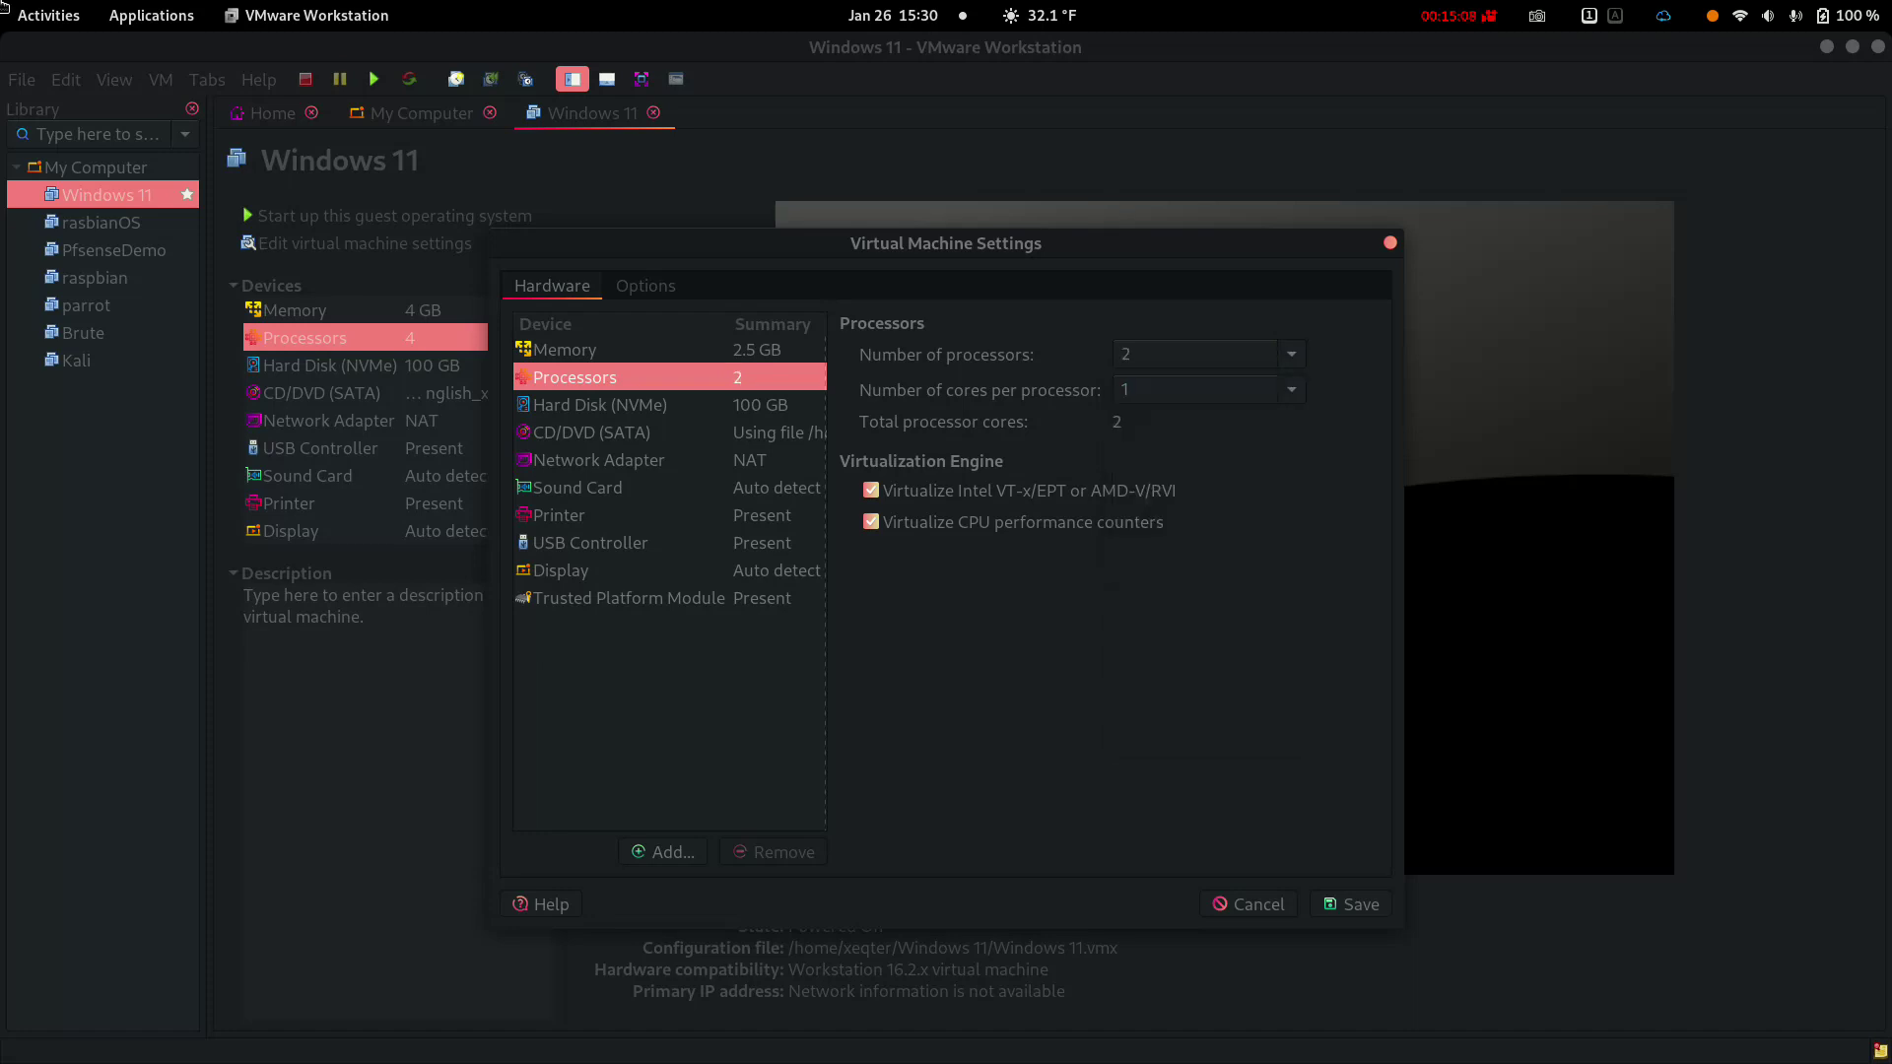
pyautogui.click(1291, 389)
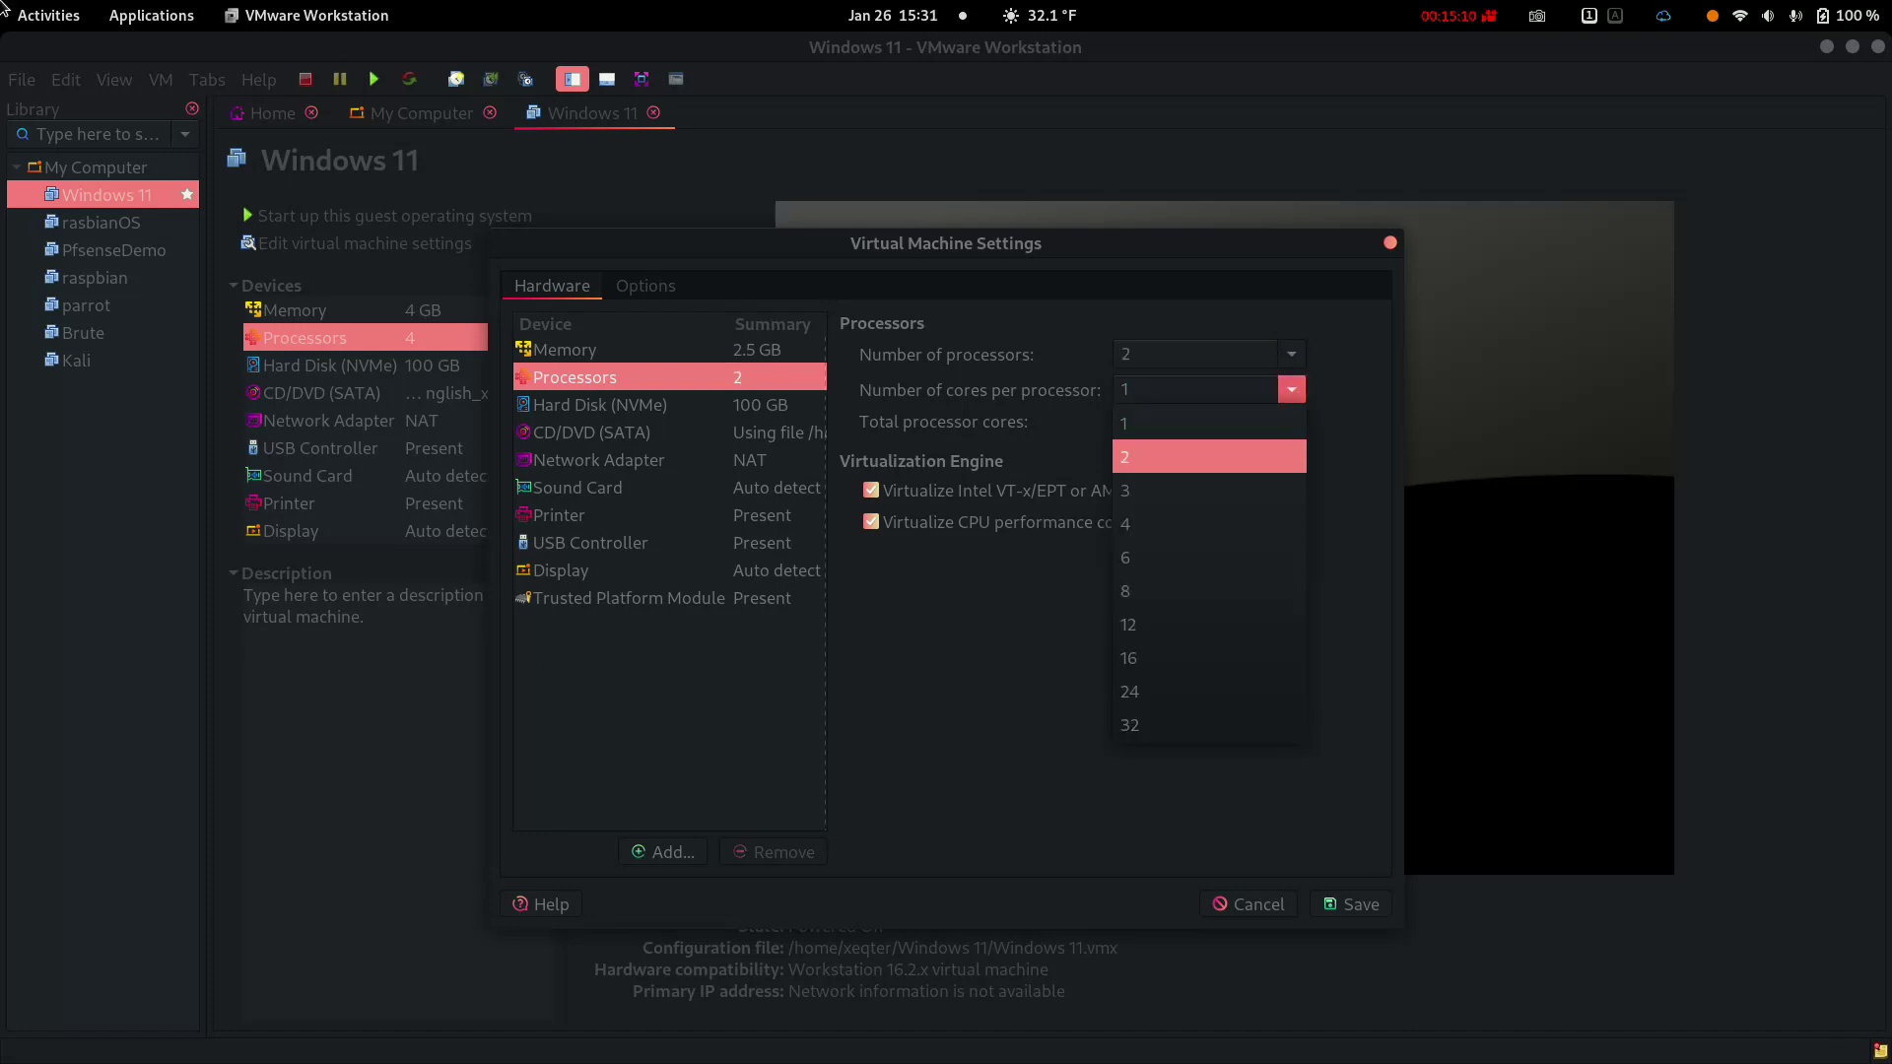
pyautogui.press('Escape')
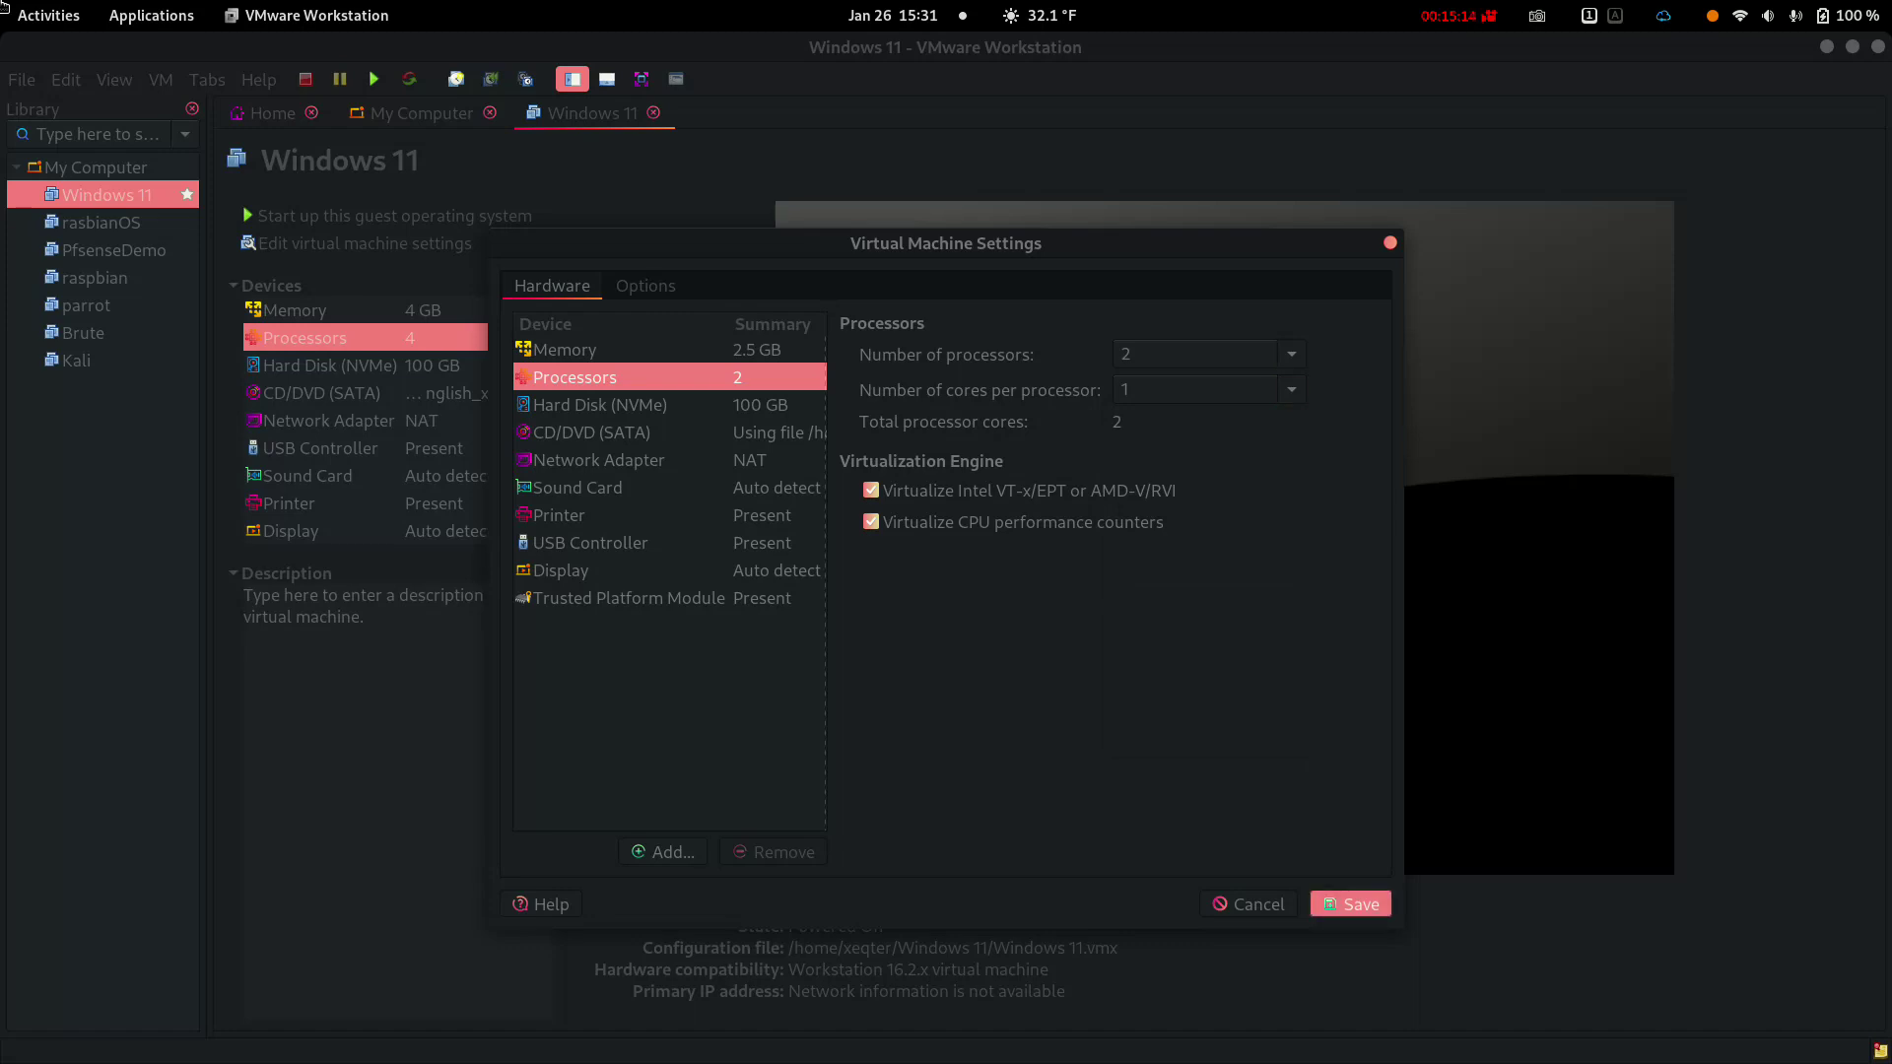
pyautogui.press('Return')
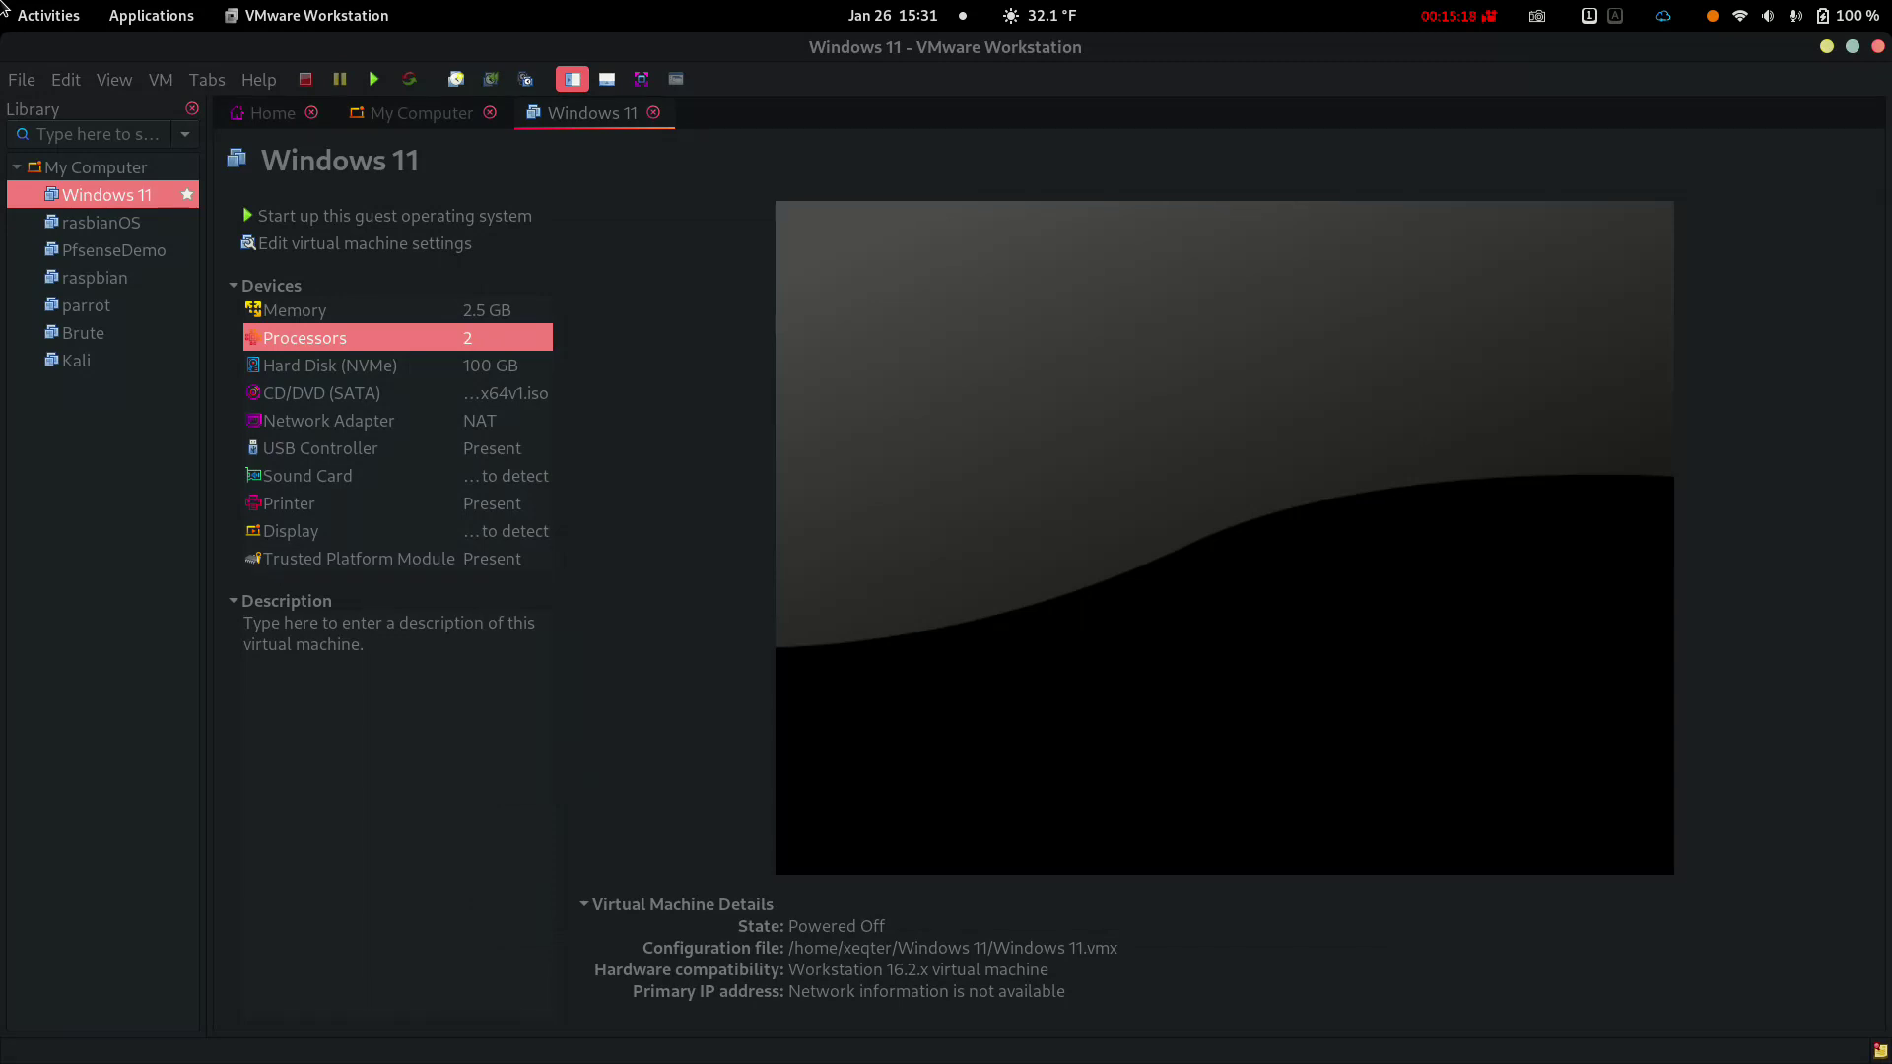
# Power on the Windows 11 VM and dismiss the swap-space hint
pyautogui.press('End')
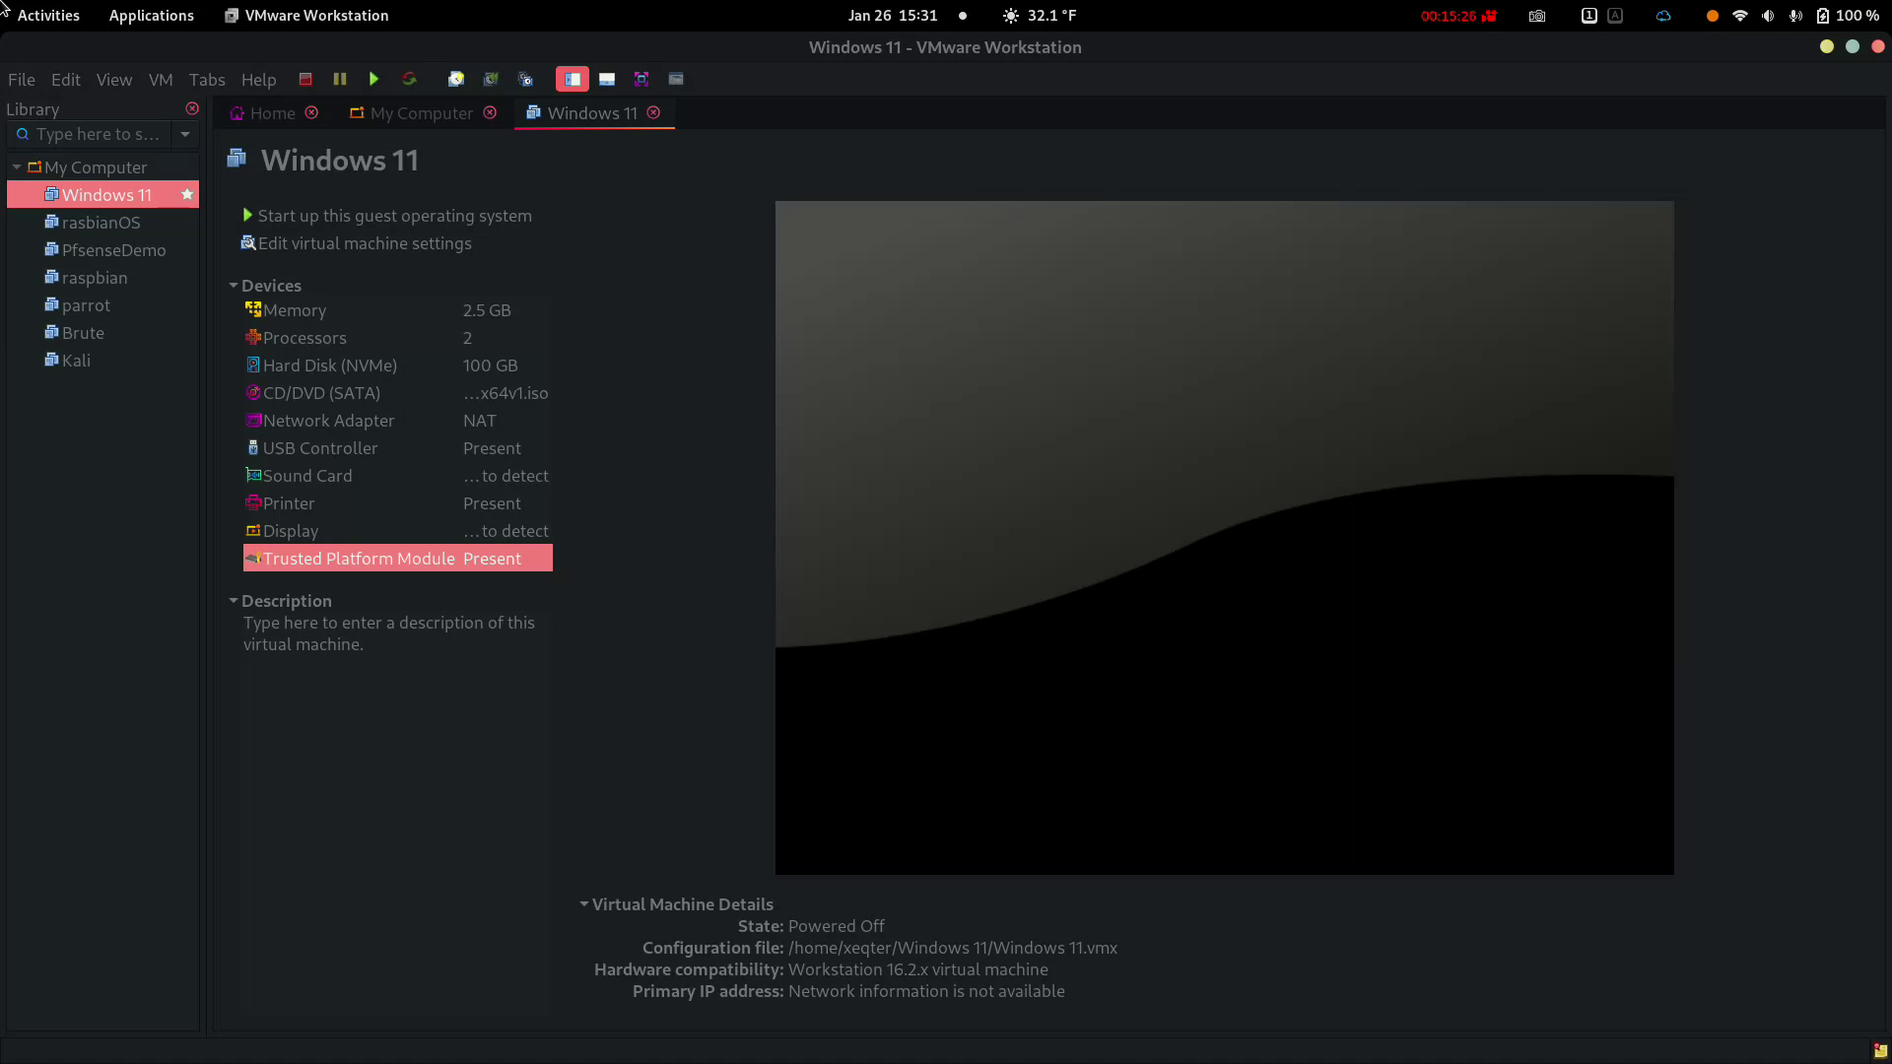
pyautogui.press('Tab')
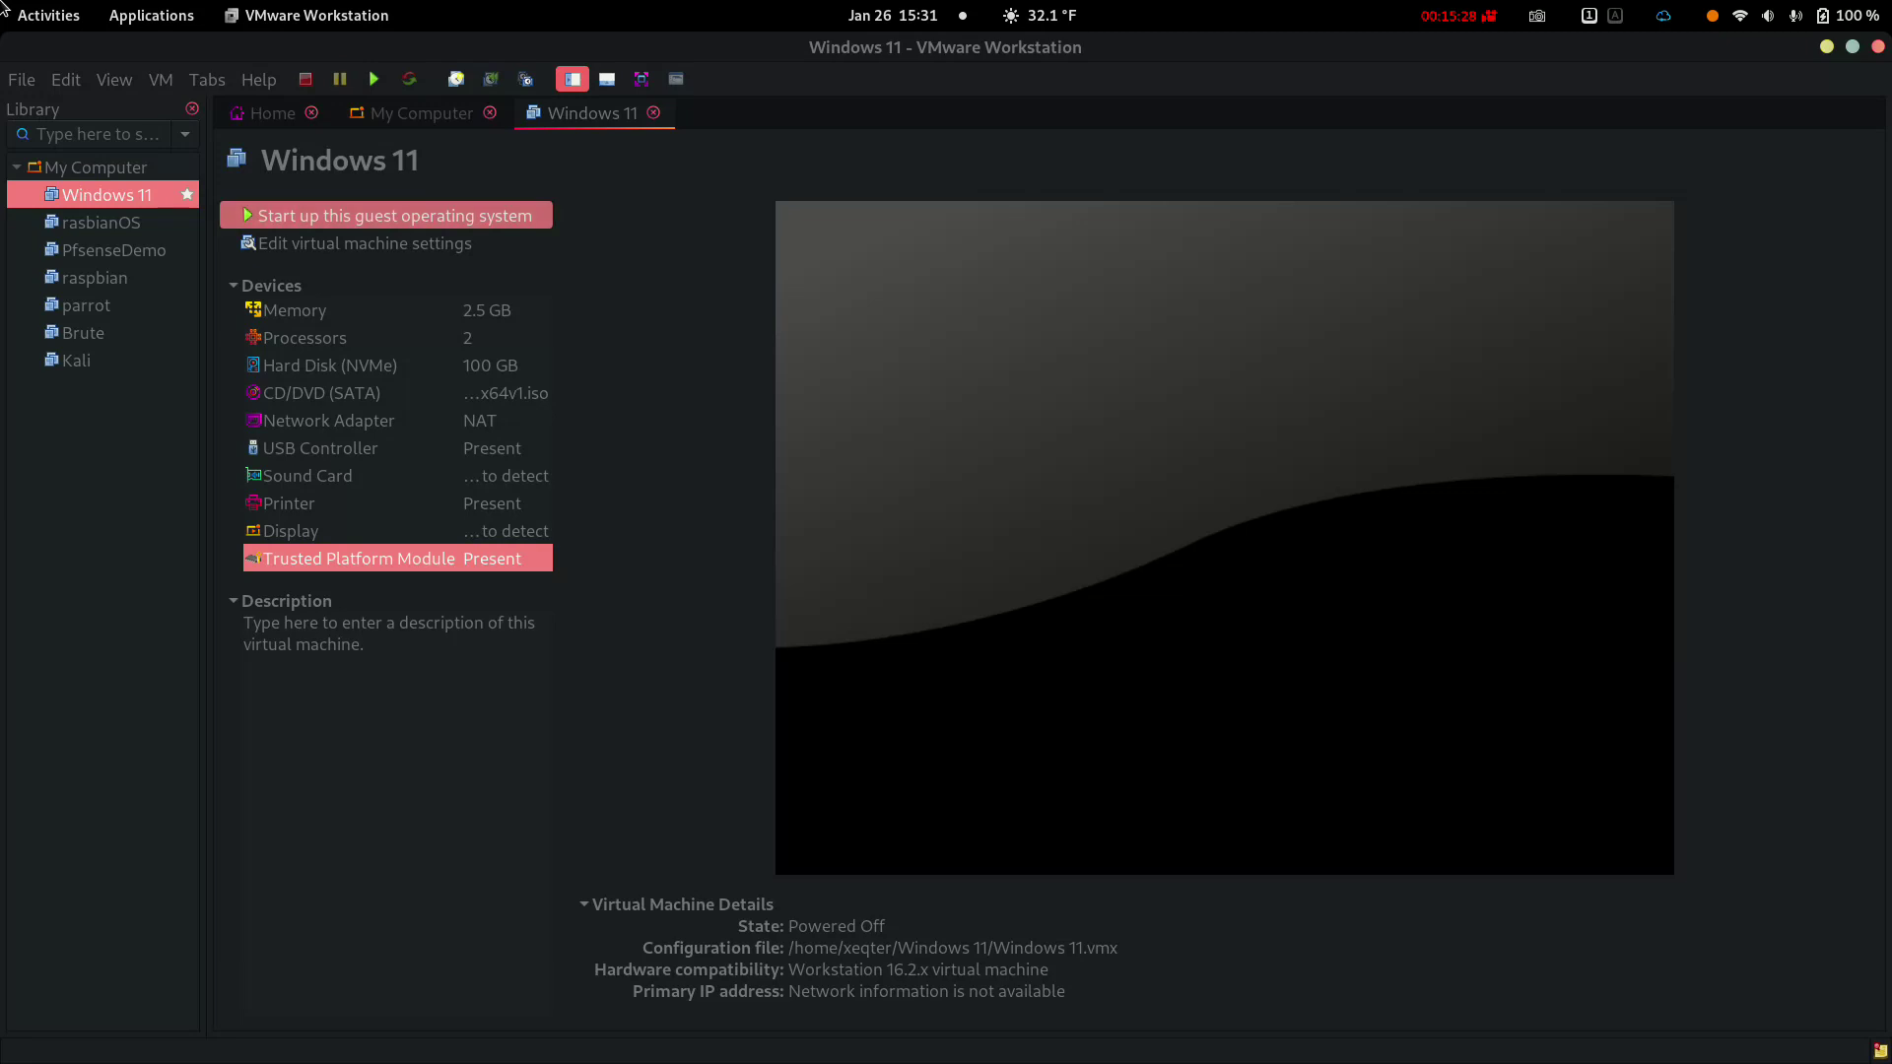
pyautogui.press('Return')
pyautogui.press('Tab')
pyautogui.press('Return')
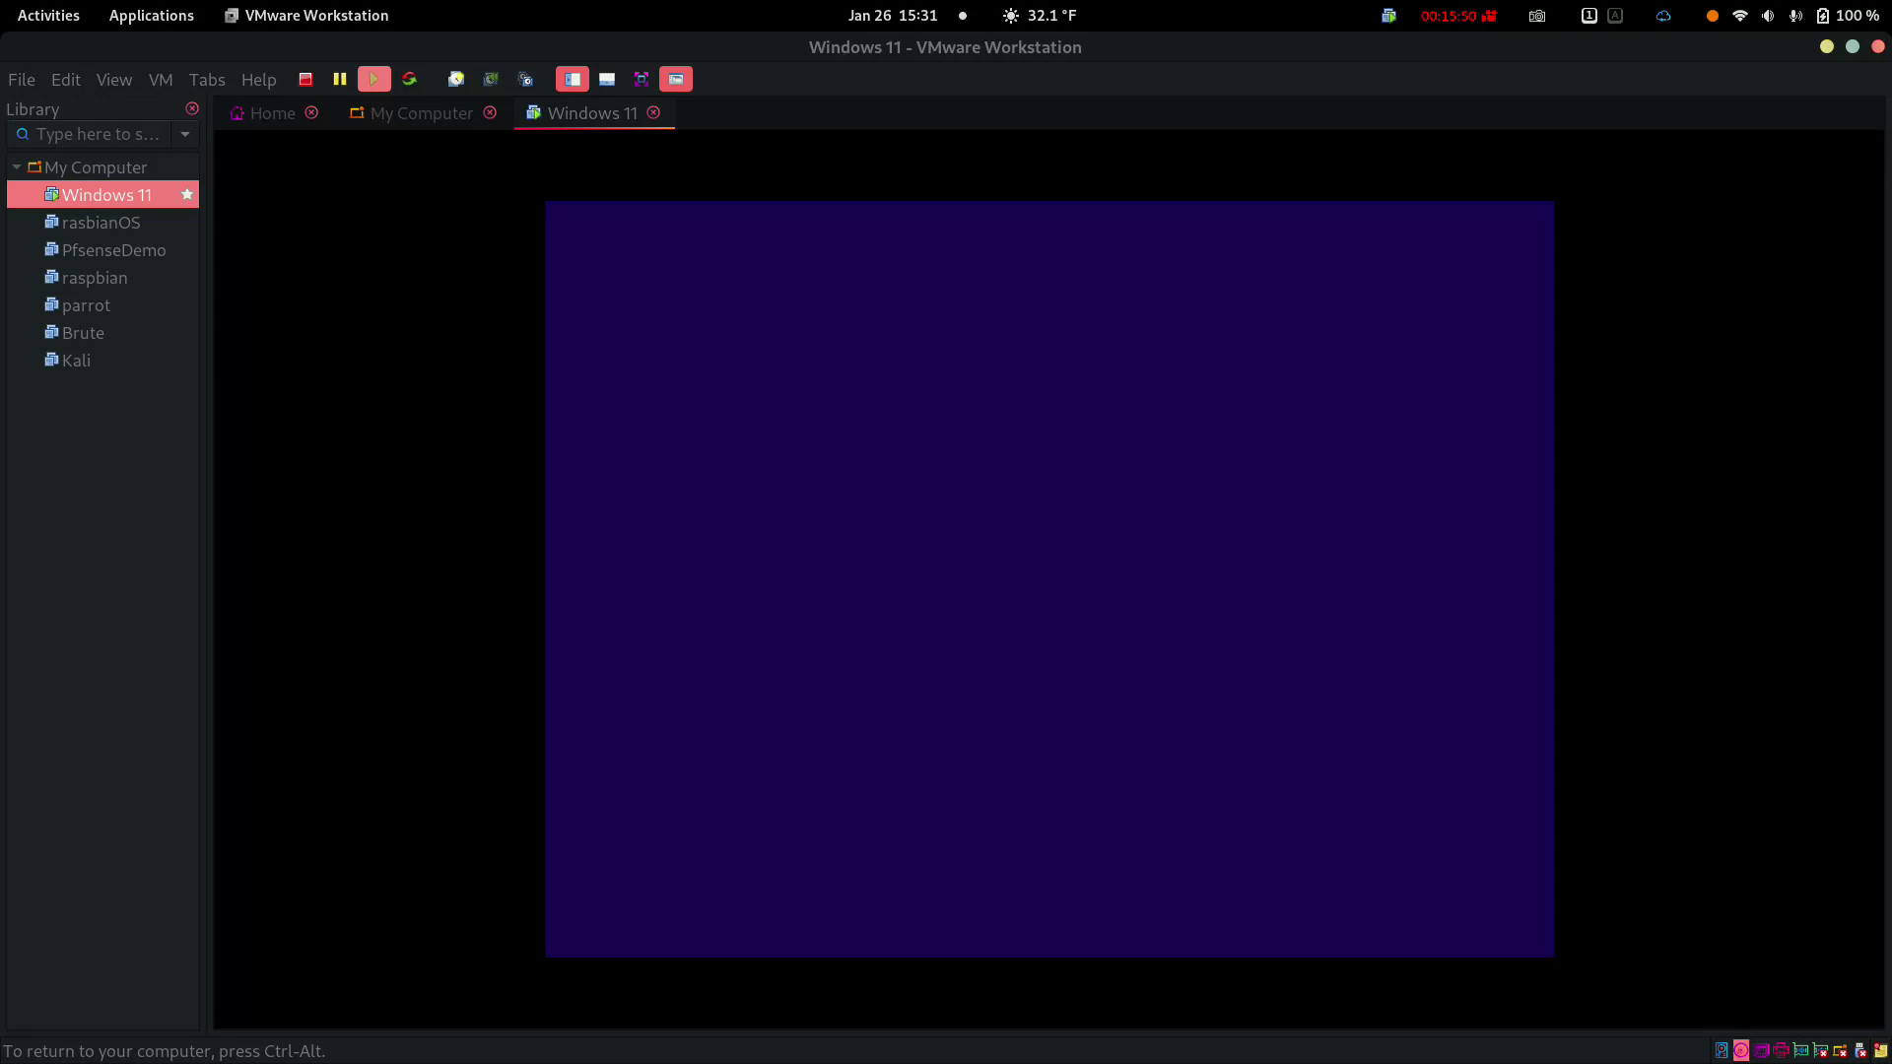
# Accept the language settings, start Install now, and skip the product key
pyautogui.click(1291, 748)
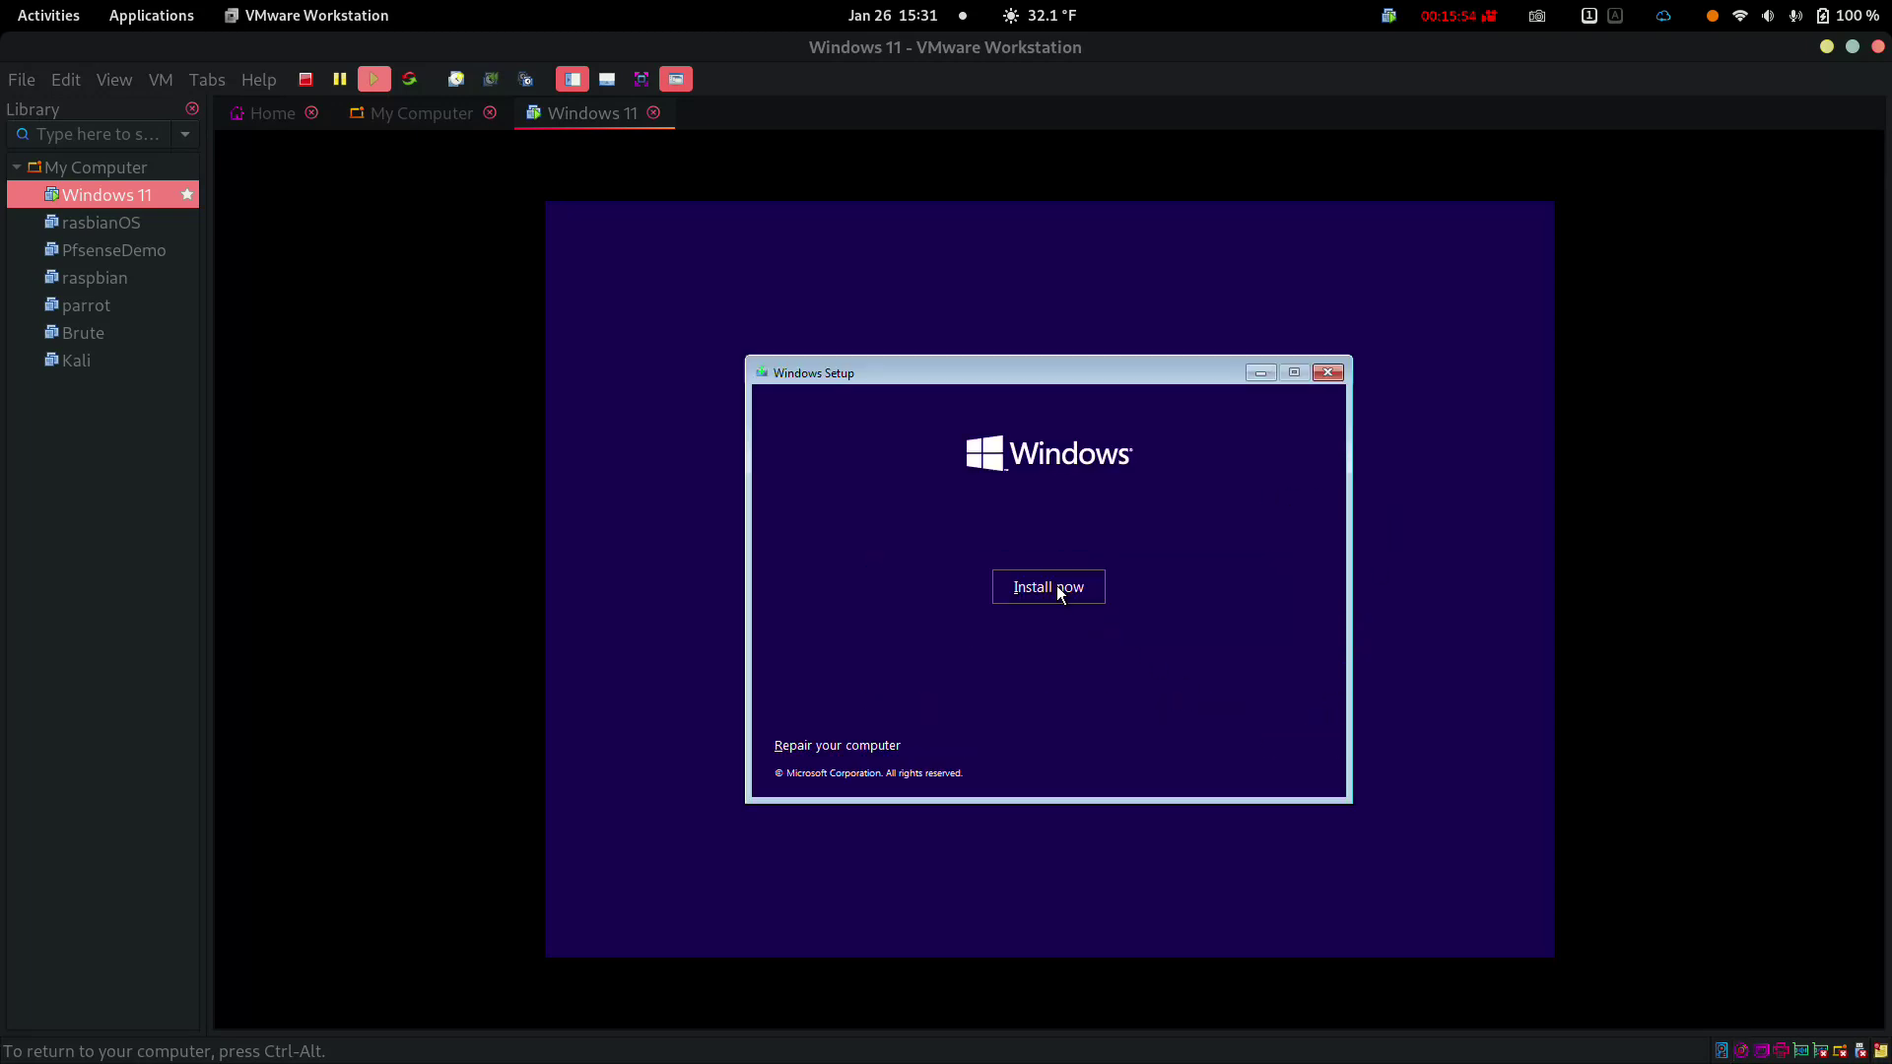
pyautogui.click(1056, 585)
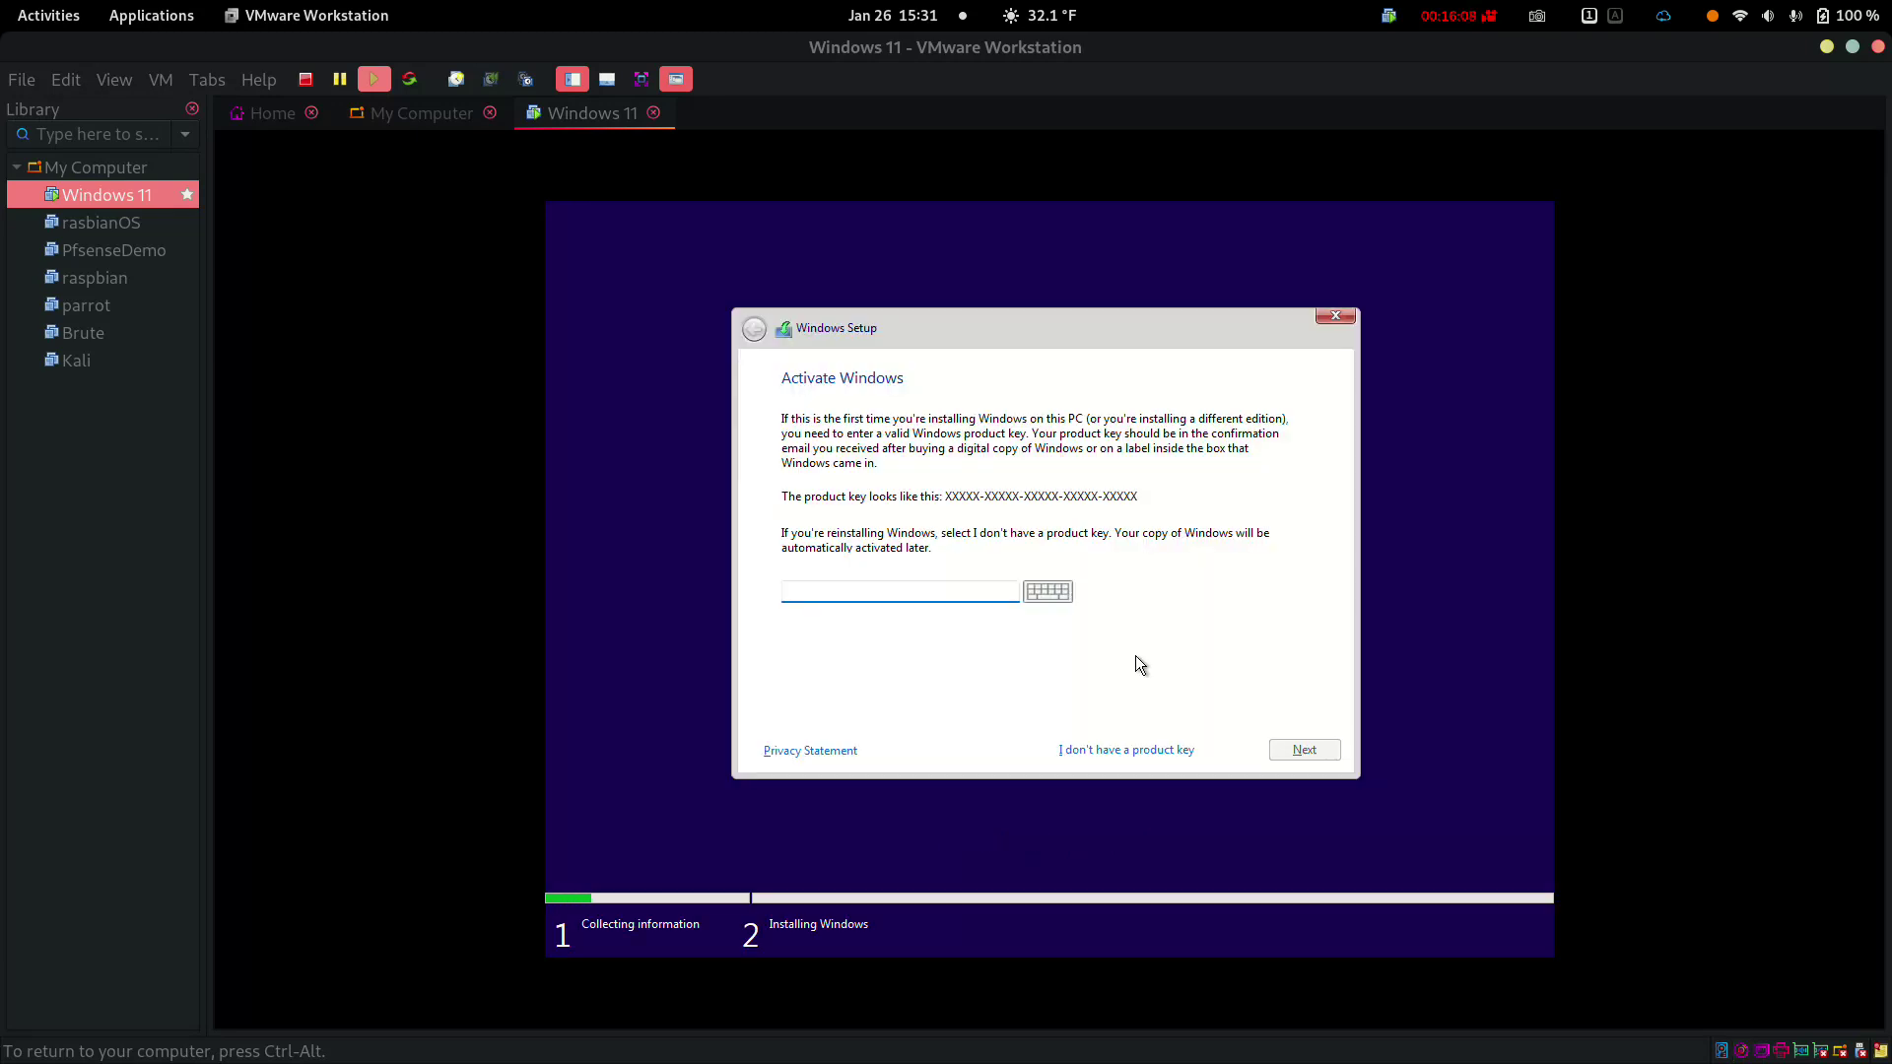
pyautogui.click(1141, 750)
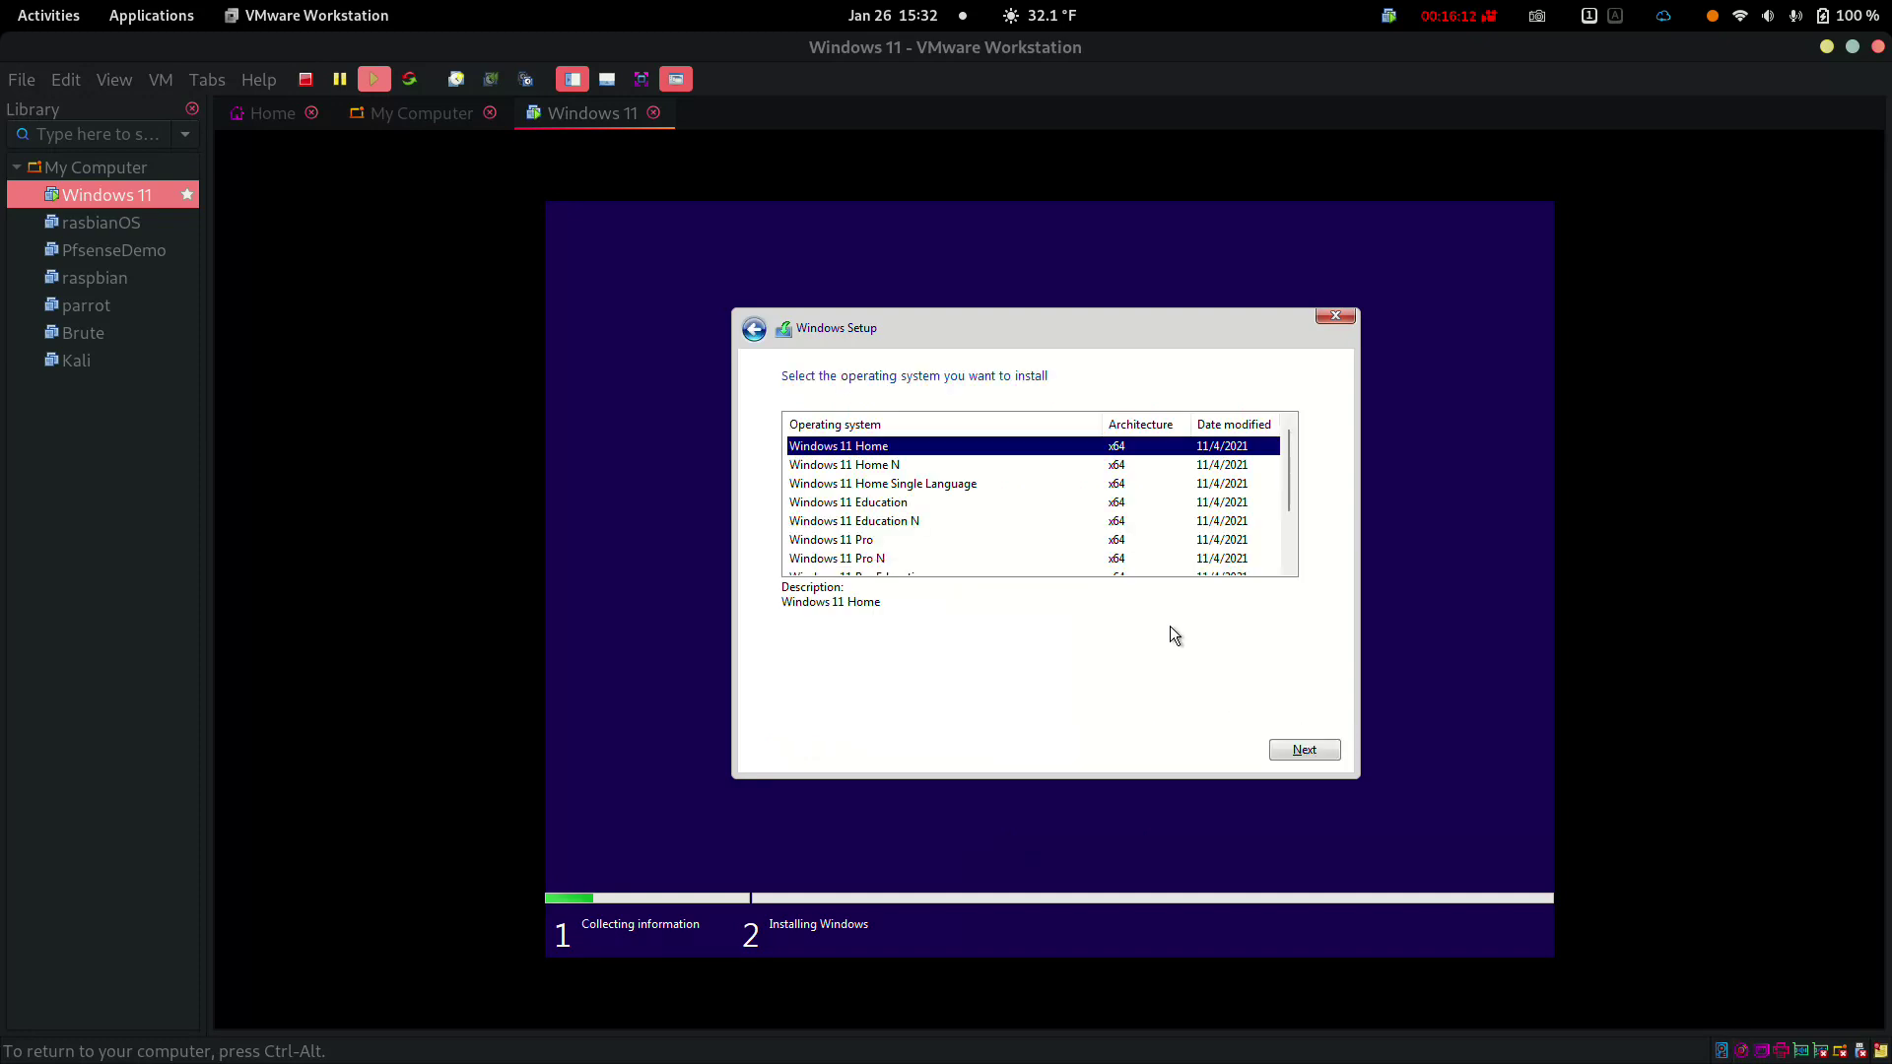
# Continue with Windows 11 Home, then release keyboard and mouse from the VM
pyautogui.click(1313, 747)
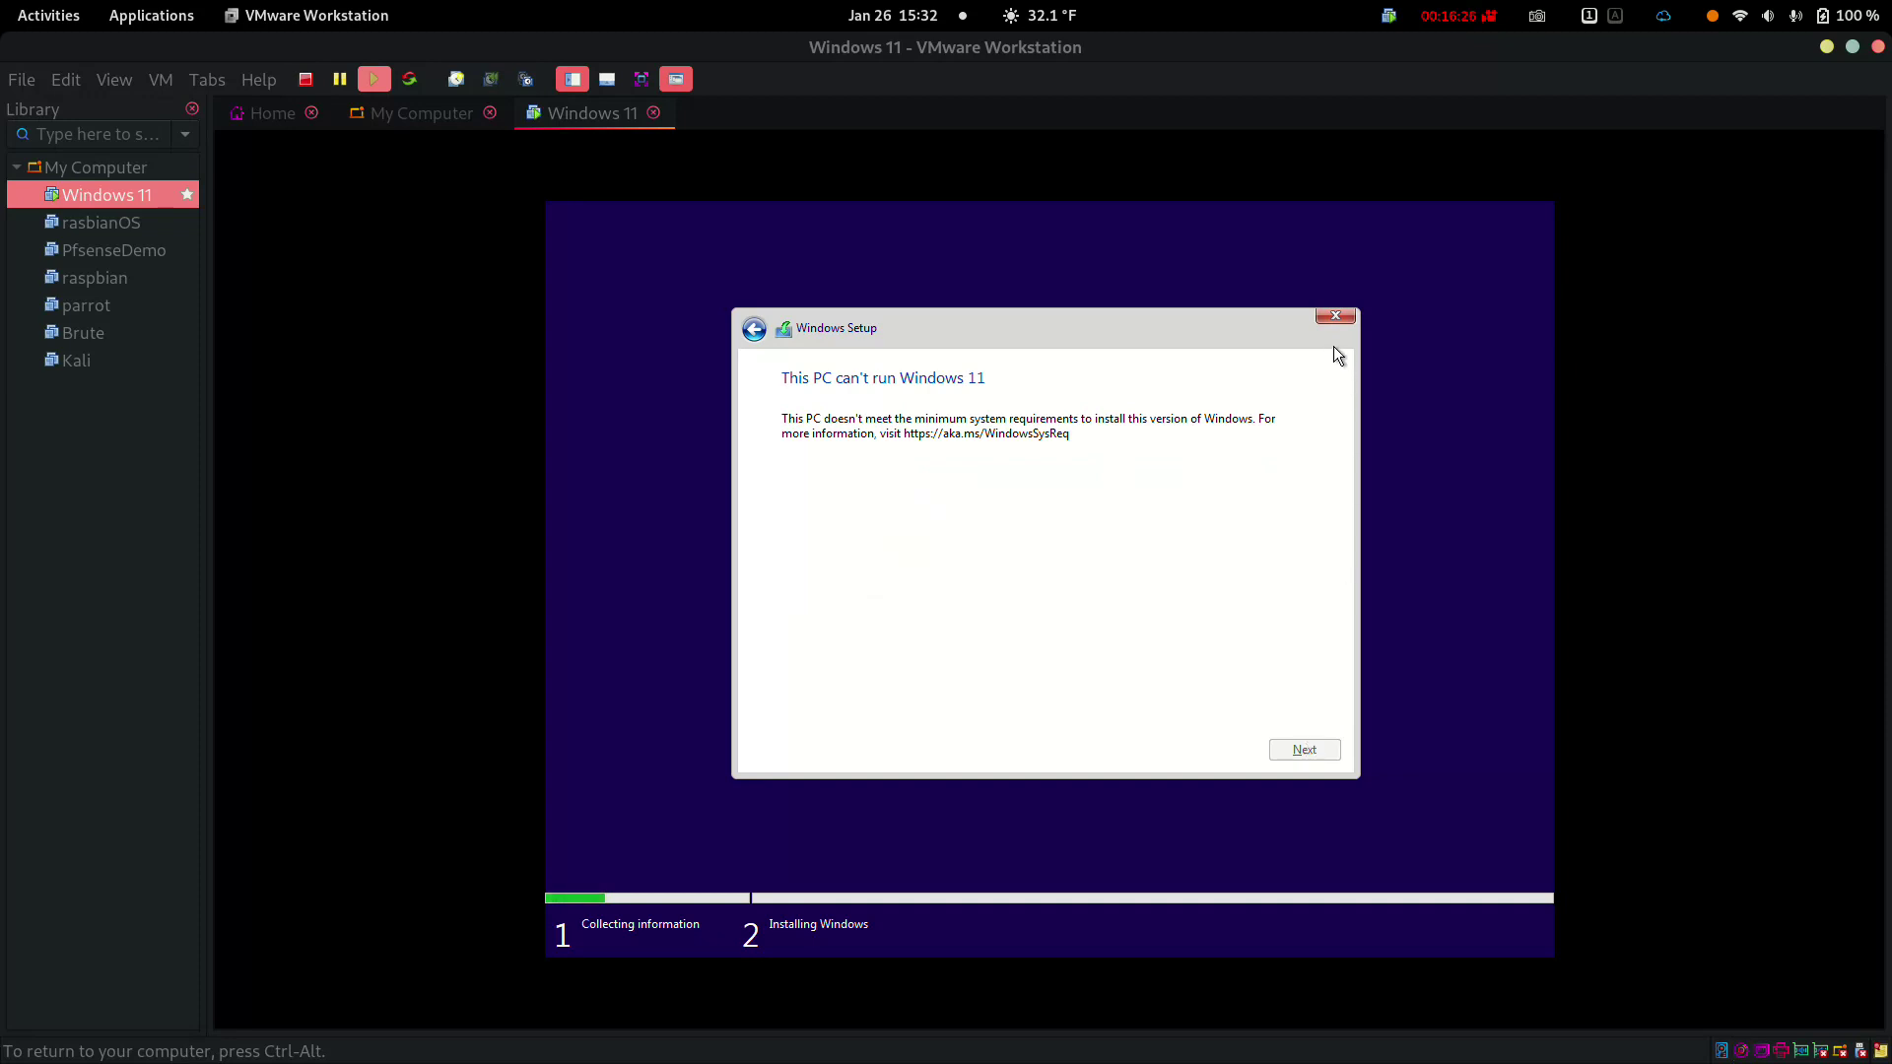
pyautogui.hotkey('ctrl', 'alt')
pyautogui.press('F2')
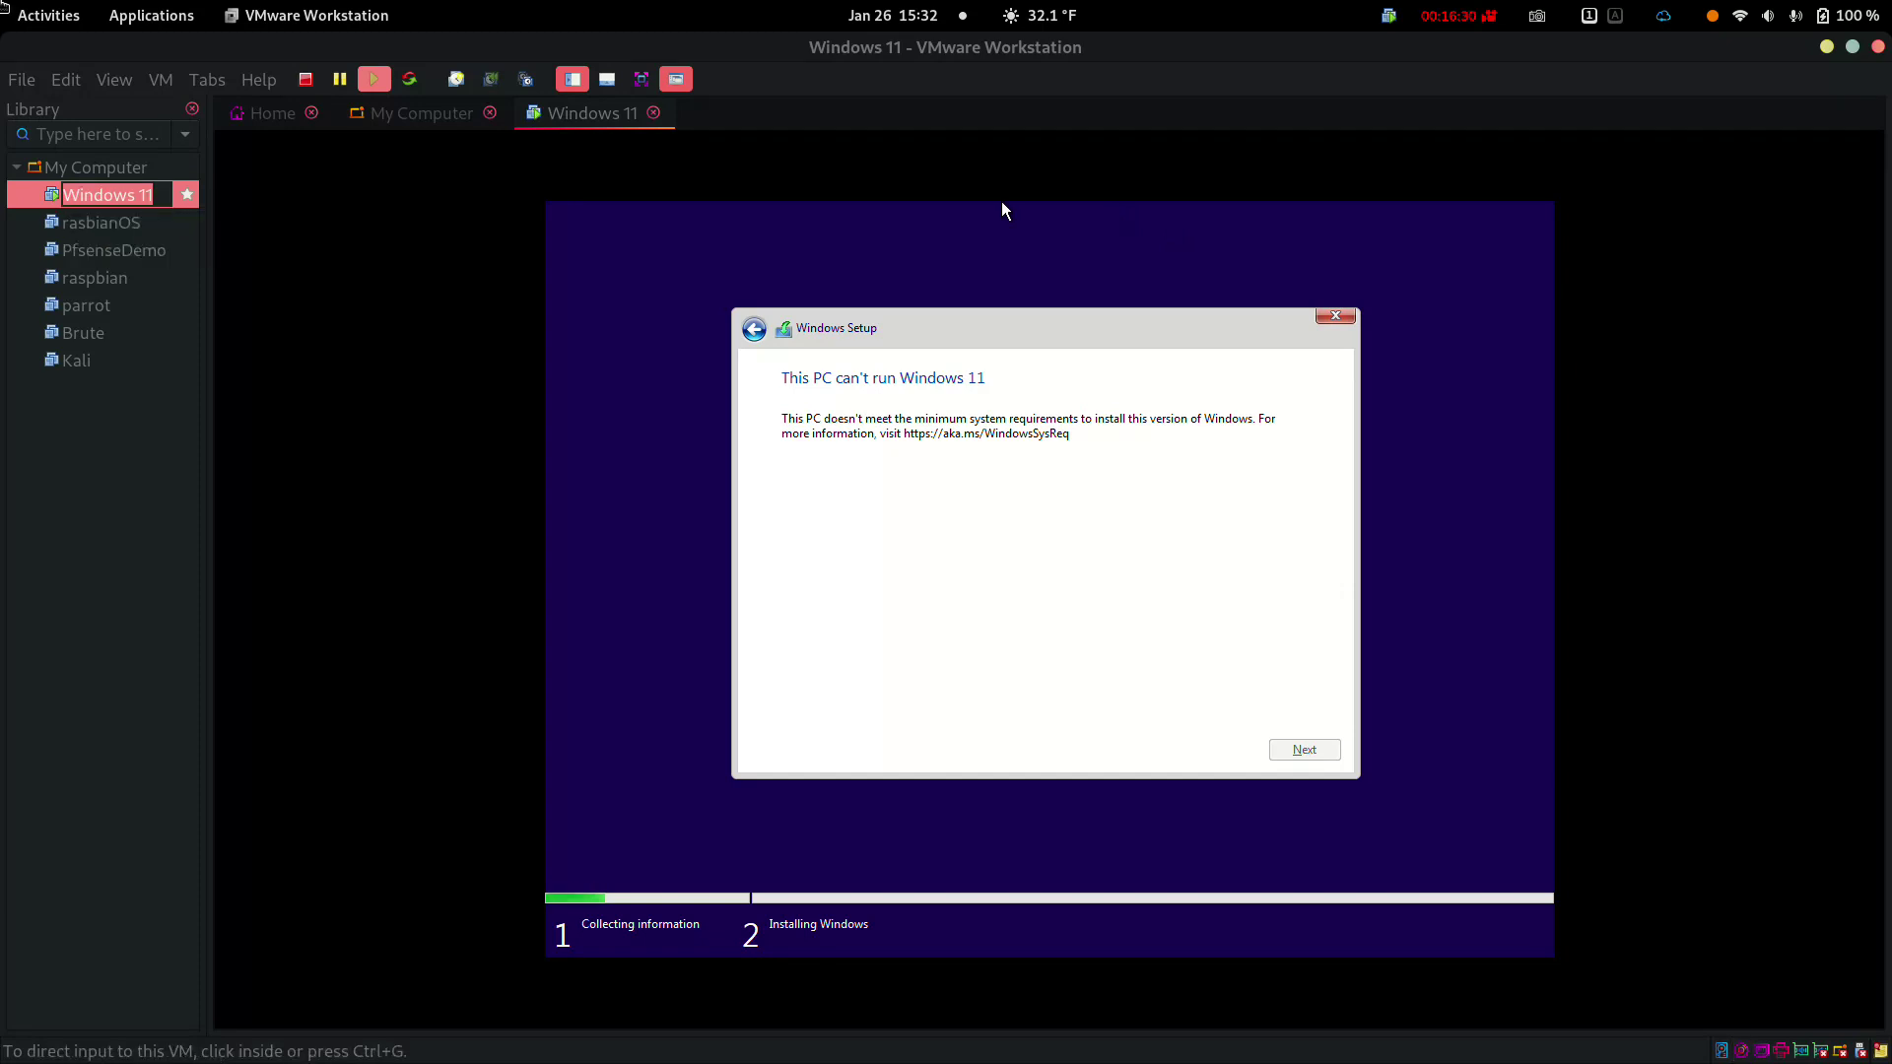
pyautogui.hotkey('shift', 'F10')
pyautogui.press('Down')
pyautogui.press('Down')
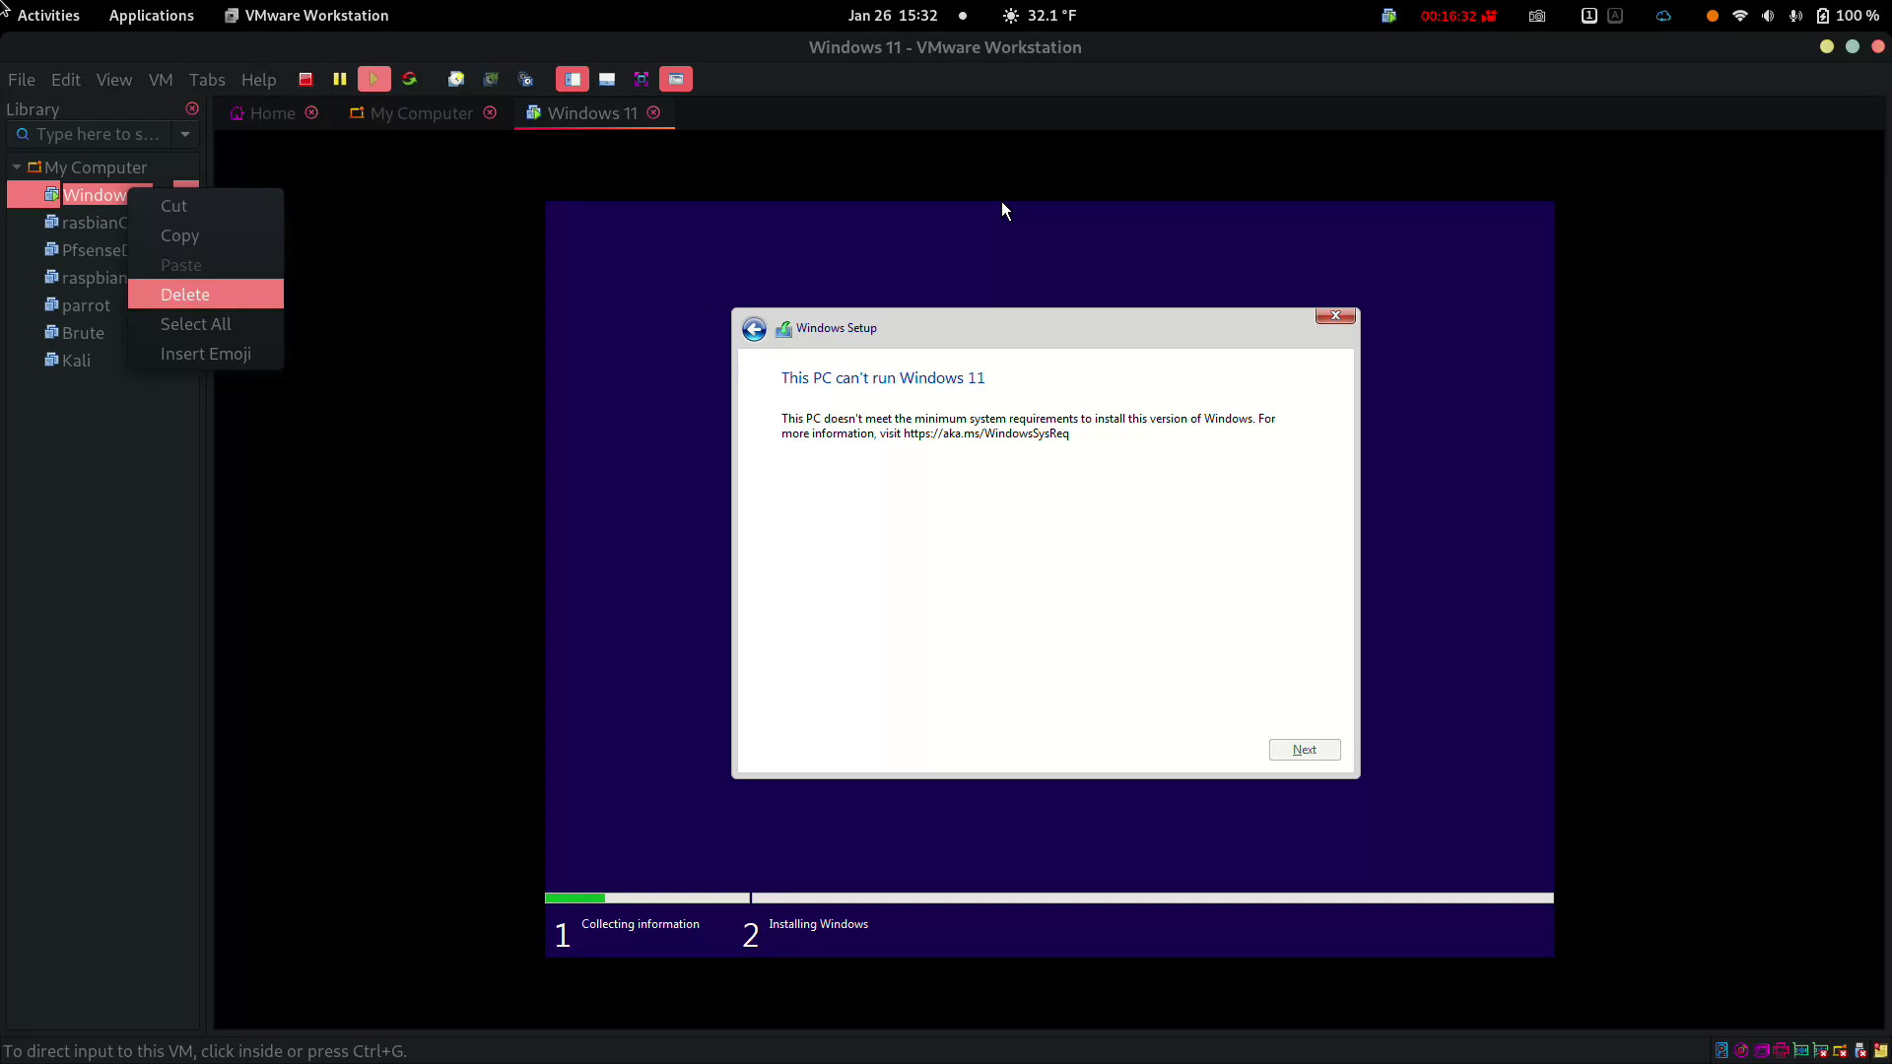
pyautogui.press('Up')
pyautogui.press('Up')
pyautogui.press('Escape')
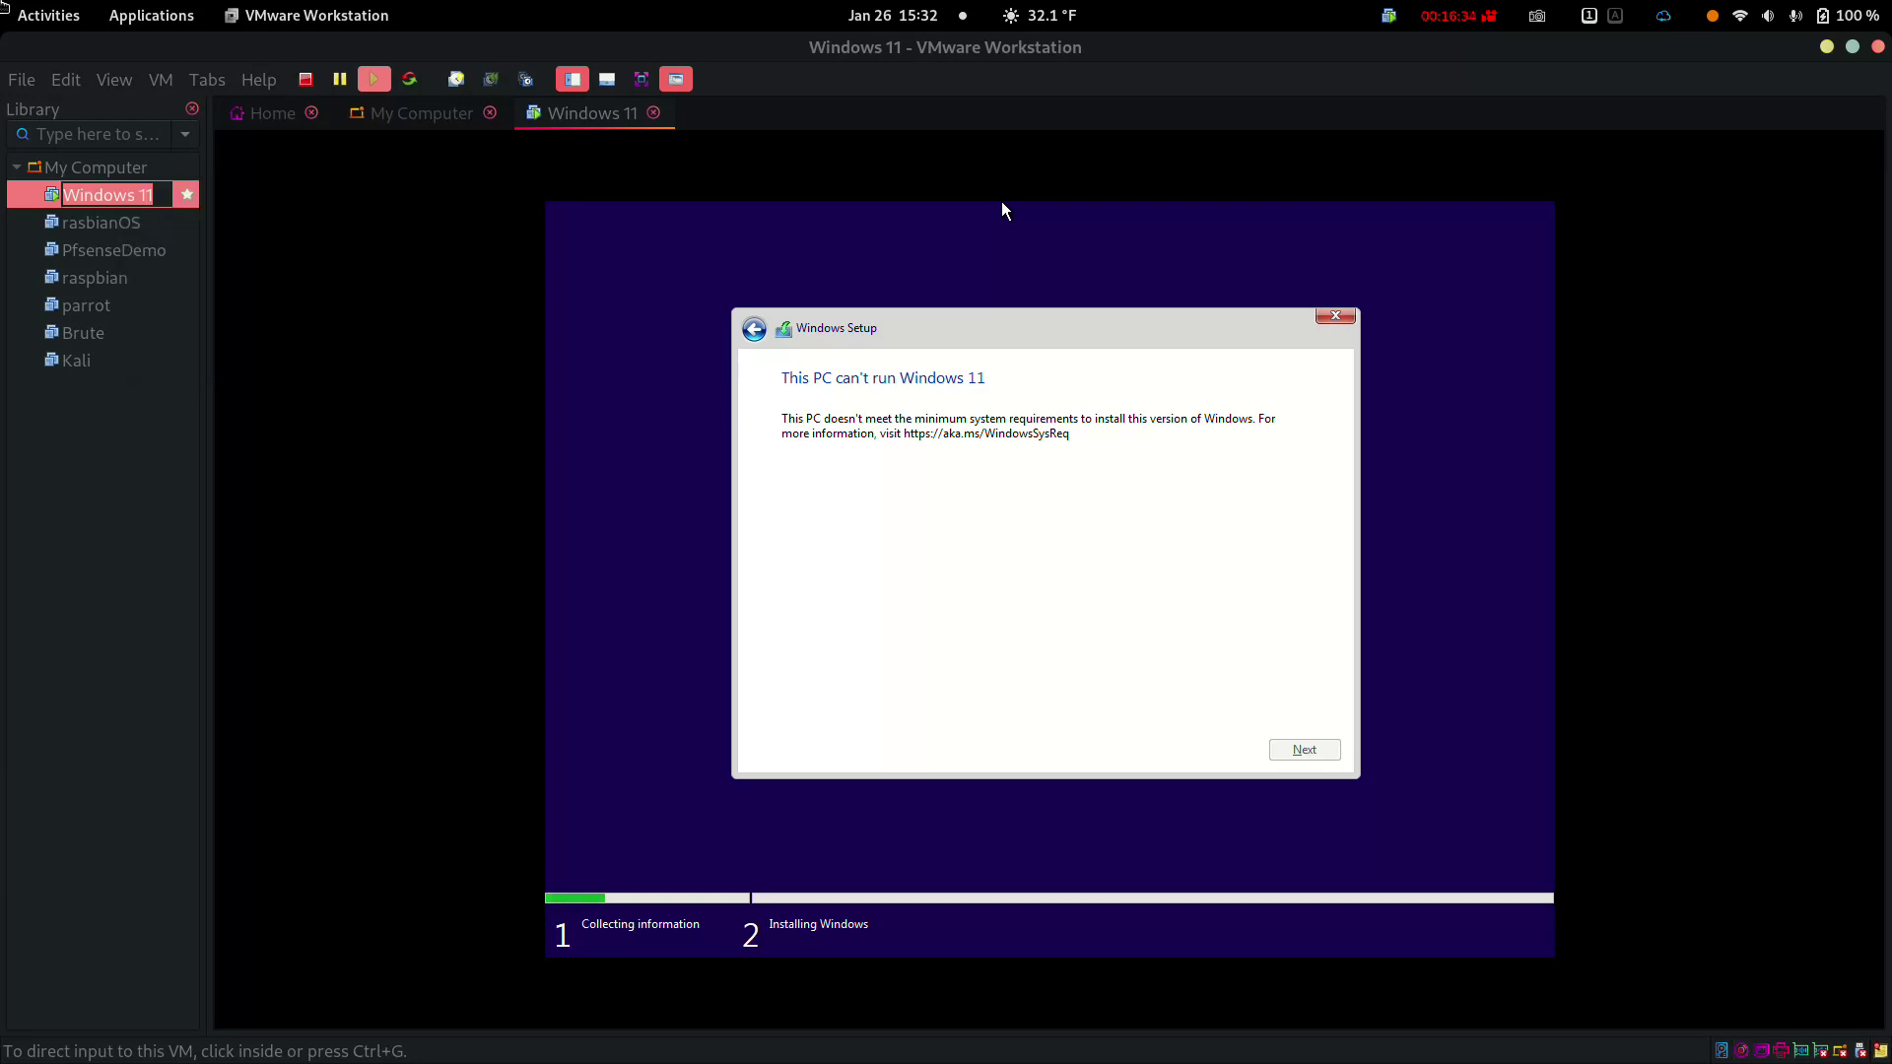
# Shut down the Windows 11 guest and confirm the prompt
pyautogui.hotkey('ctrl', 'e')
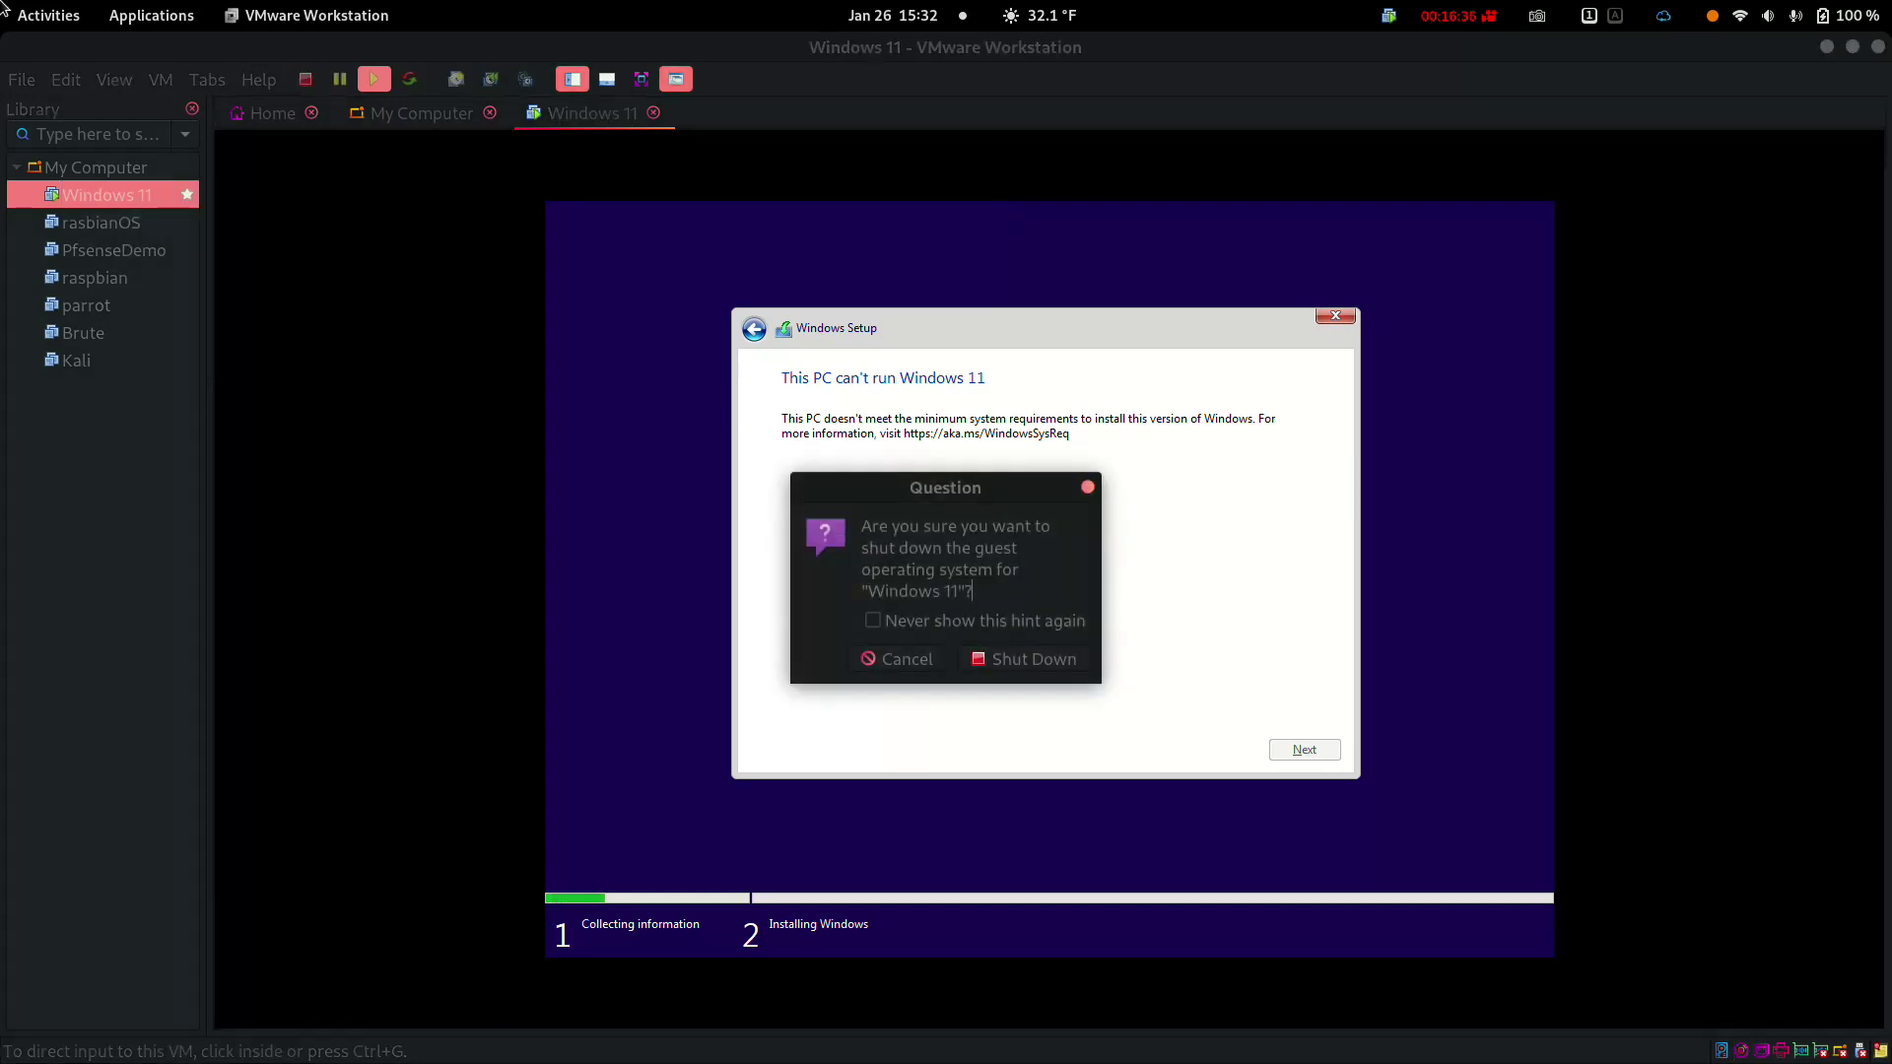
pyautogui.press('Tab')
pyautogui.press('Tab')
pyautogui.press('Return')
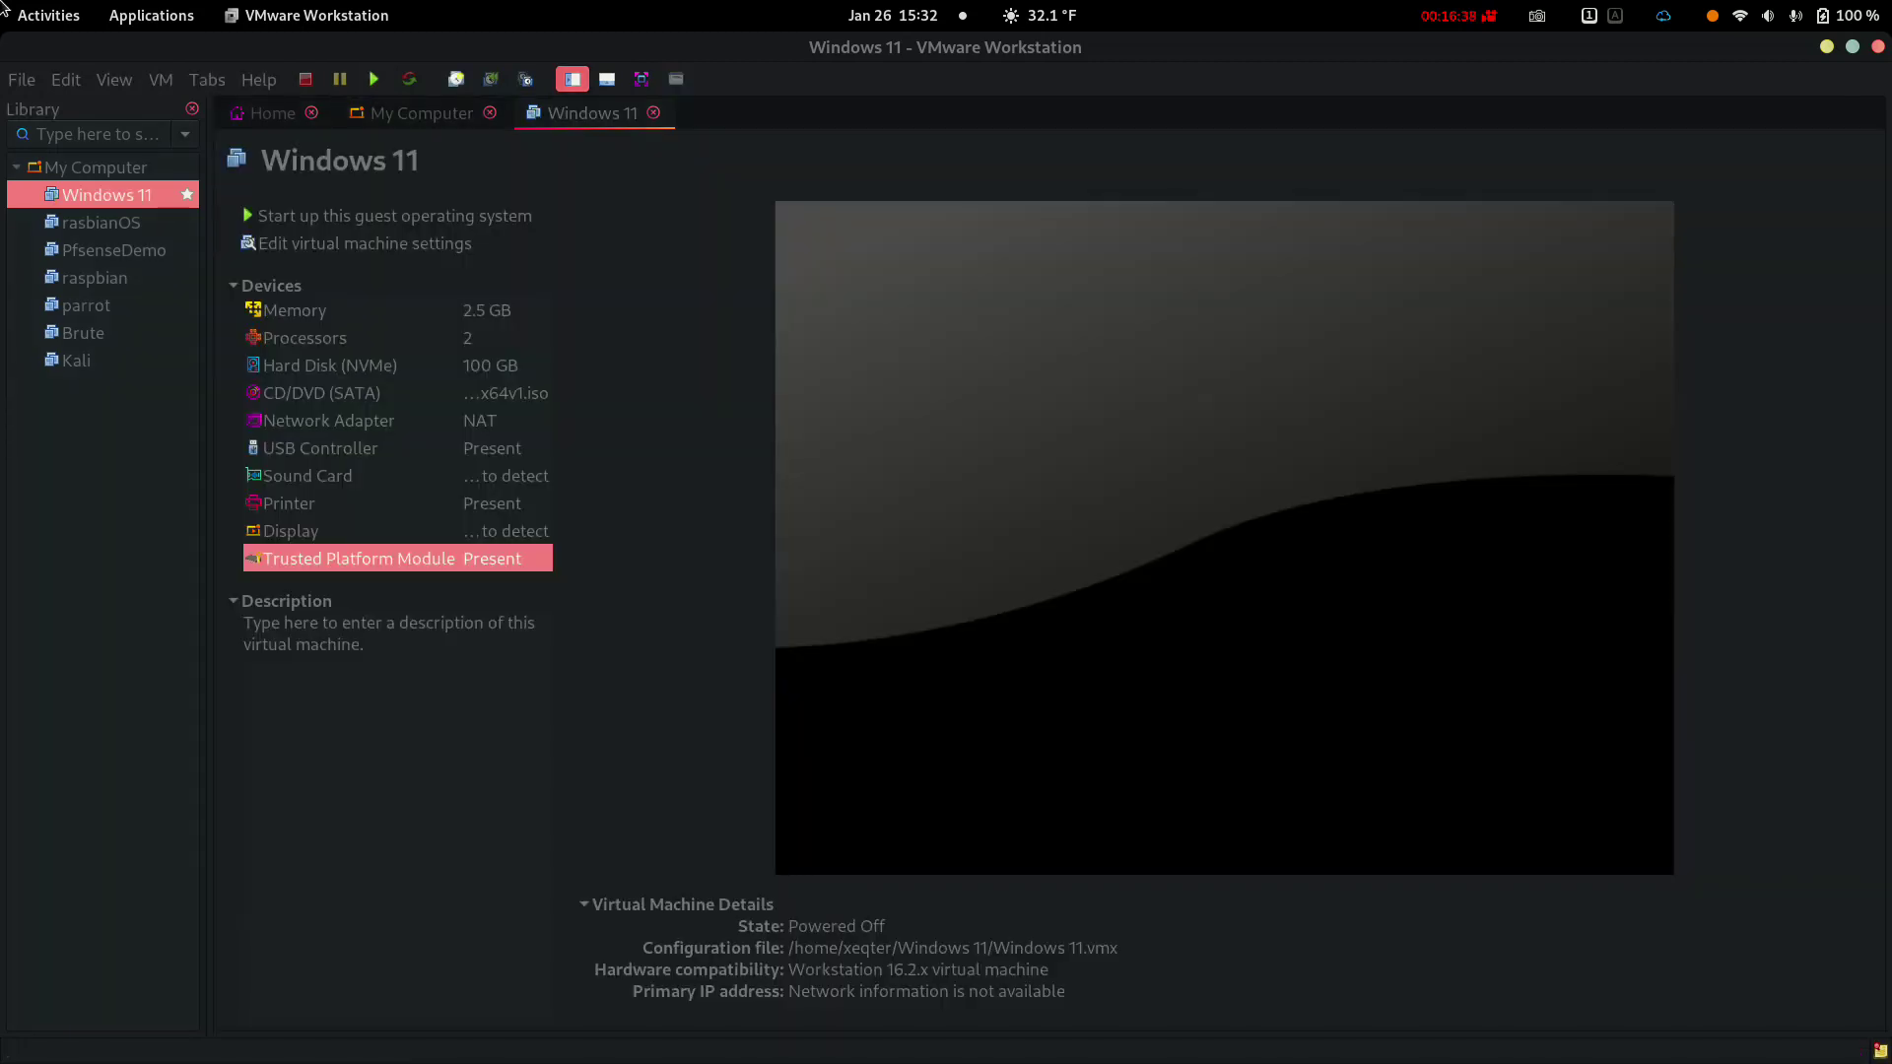
# Raise the VM's memory to 4 GB, keep 2 processors, and save the settings
pyautogui.press('Tab')
pyautogui.press('Down')
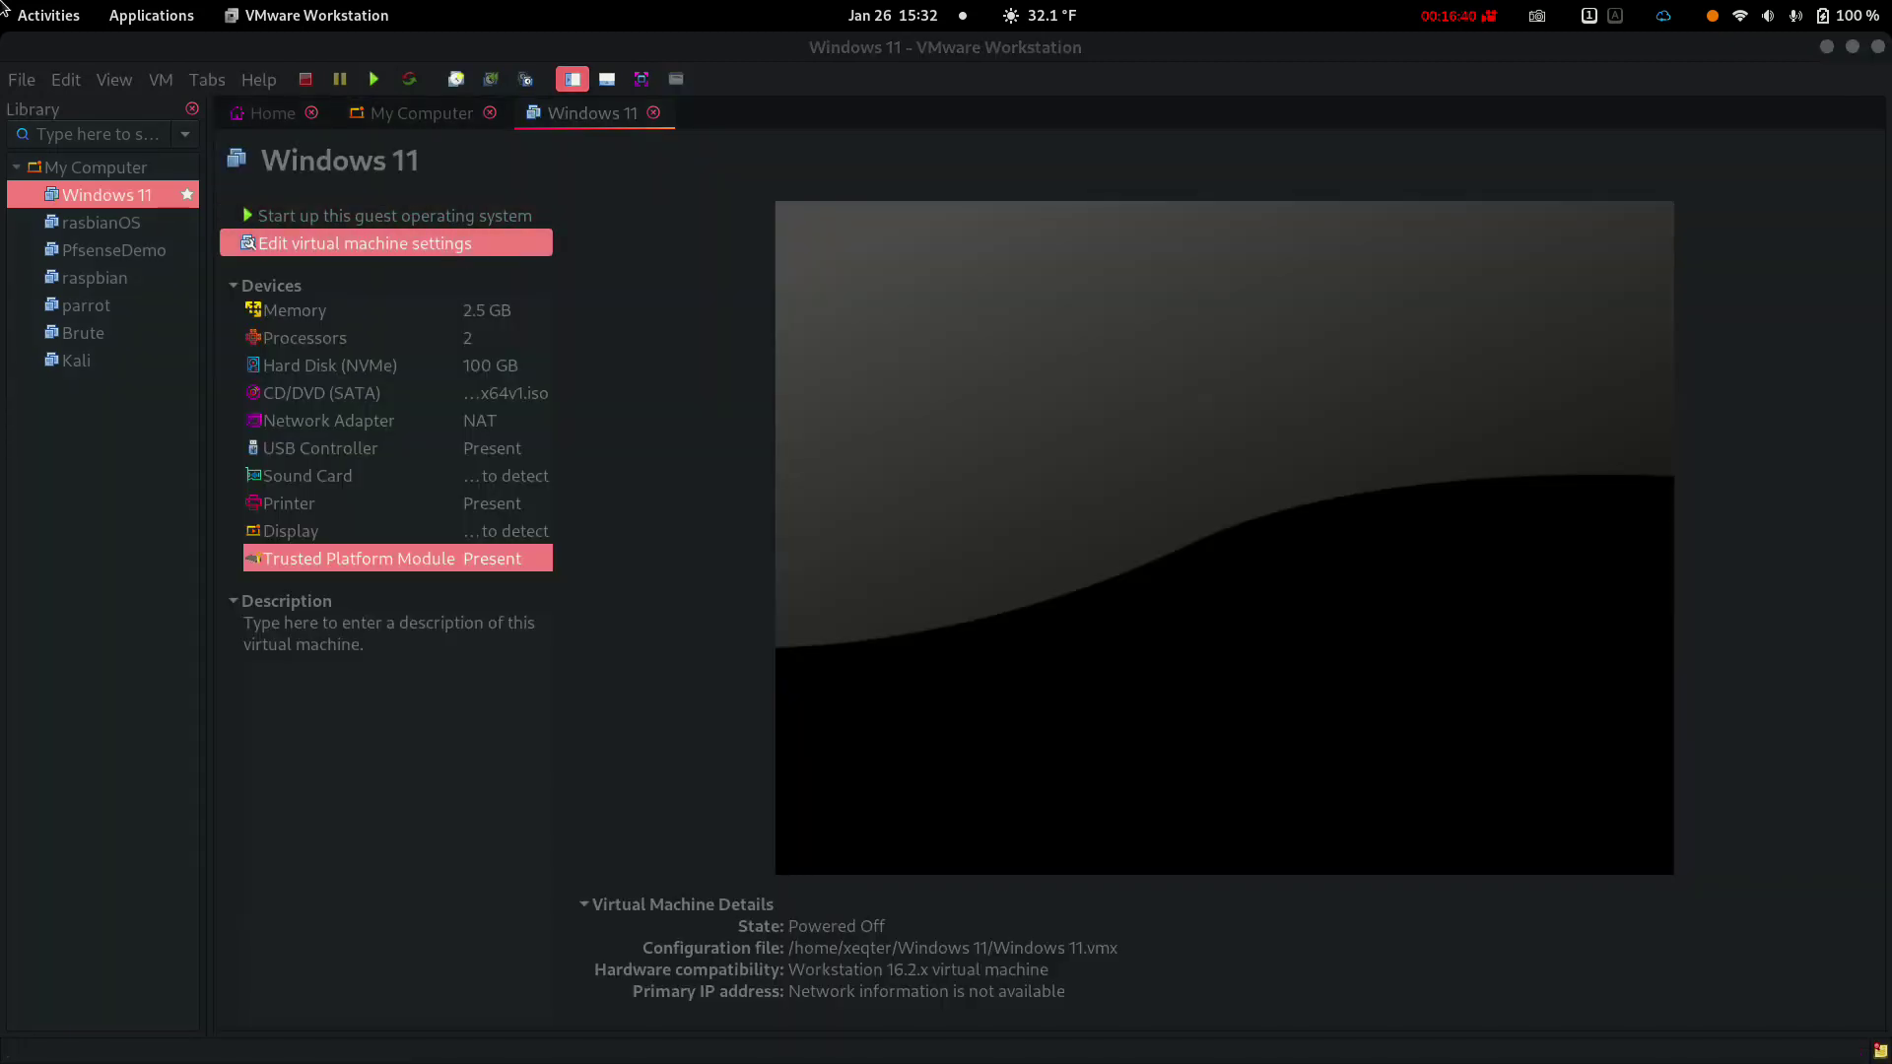
pyautogui.press('Return')
pyautogui.press('Up')
pyautogui.press('Up')
pyautogui.press('Up')
pyautogui.press('Up')
pyautogui.press('Up')
pyautogui.press('Up')
pyautogui.press('Up')
pyautogui.press('Up')
pyautogui.press('Up')
pyautogui.press('Up')
pyautogui.press('Up')
pyautogui.press('Up')
pyautogui.press('Up')
pyautogui.press('Up')
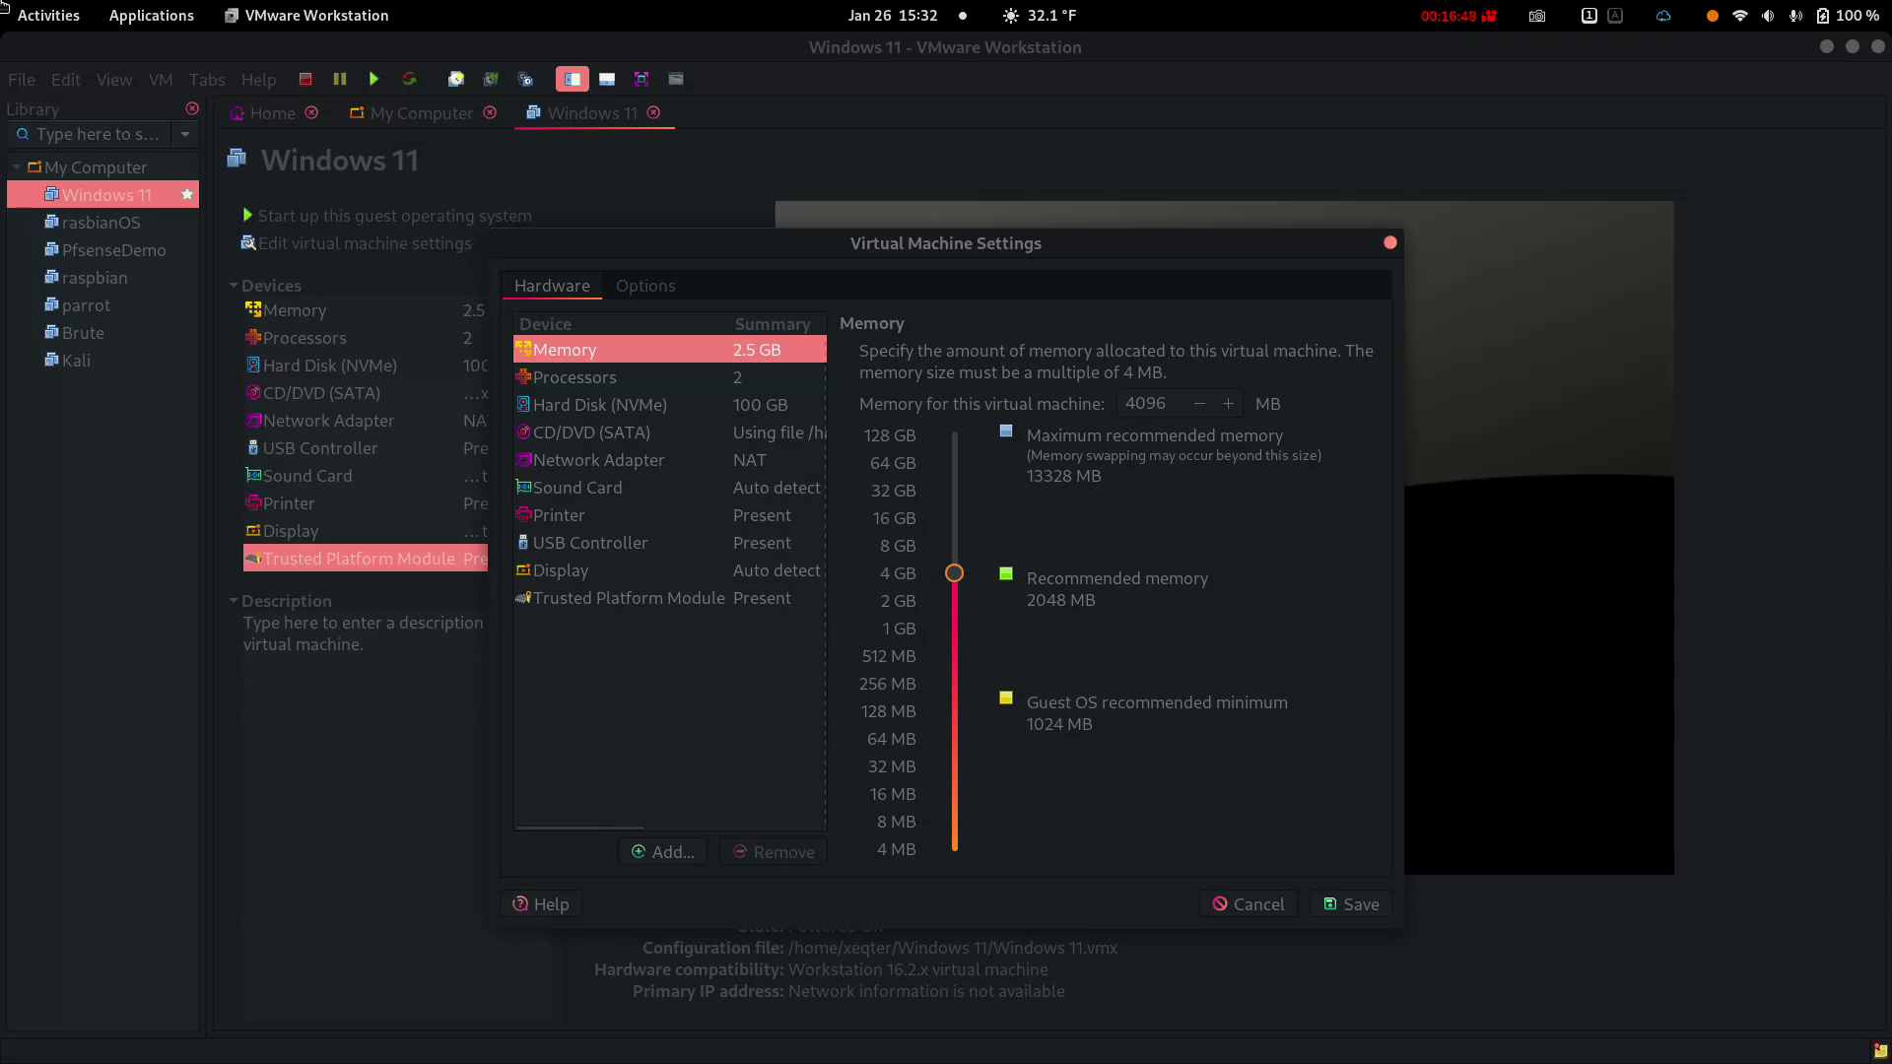
pyautogui.press('Down')
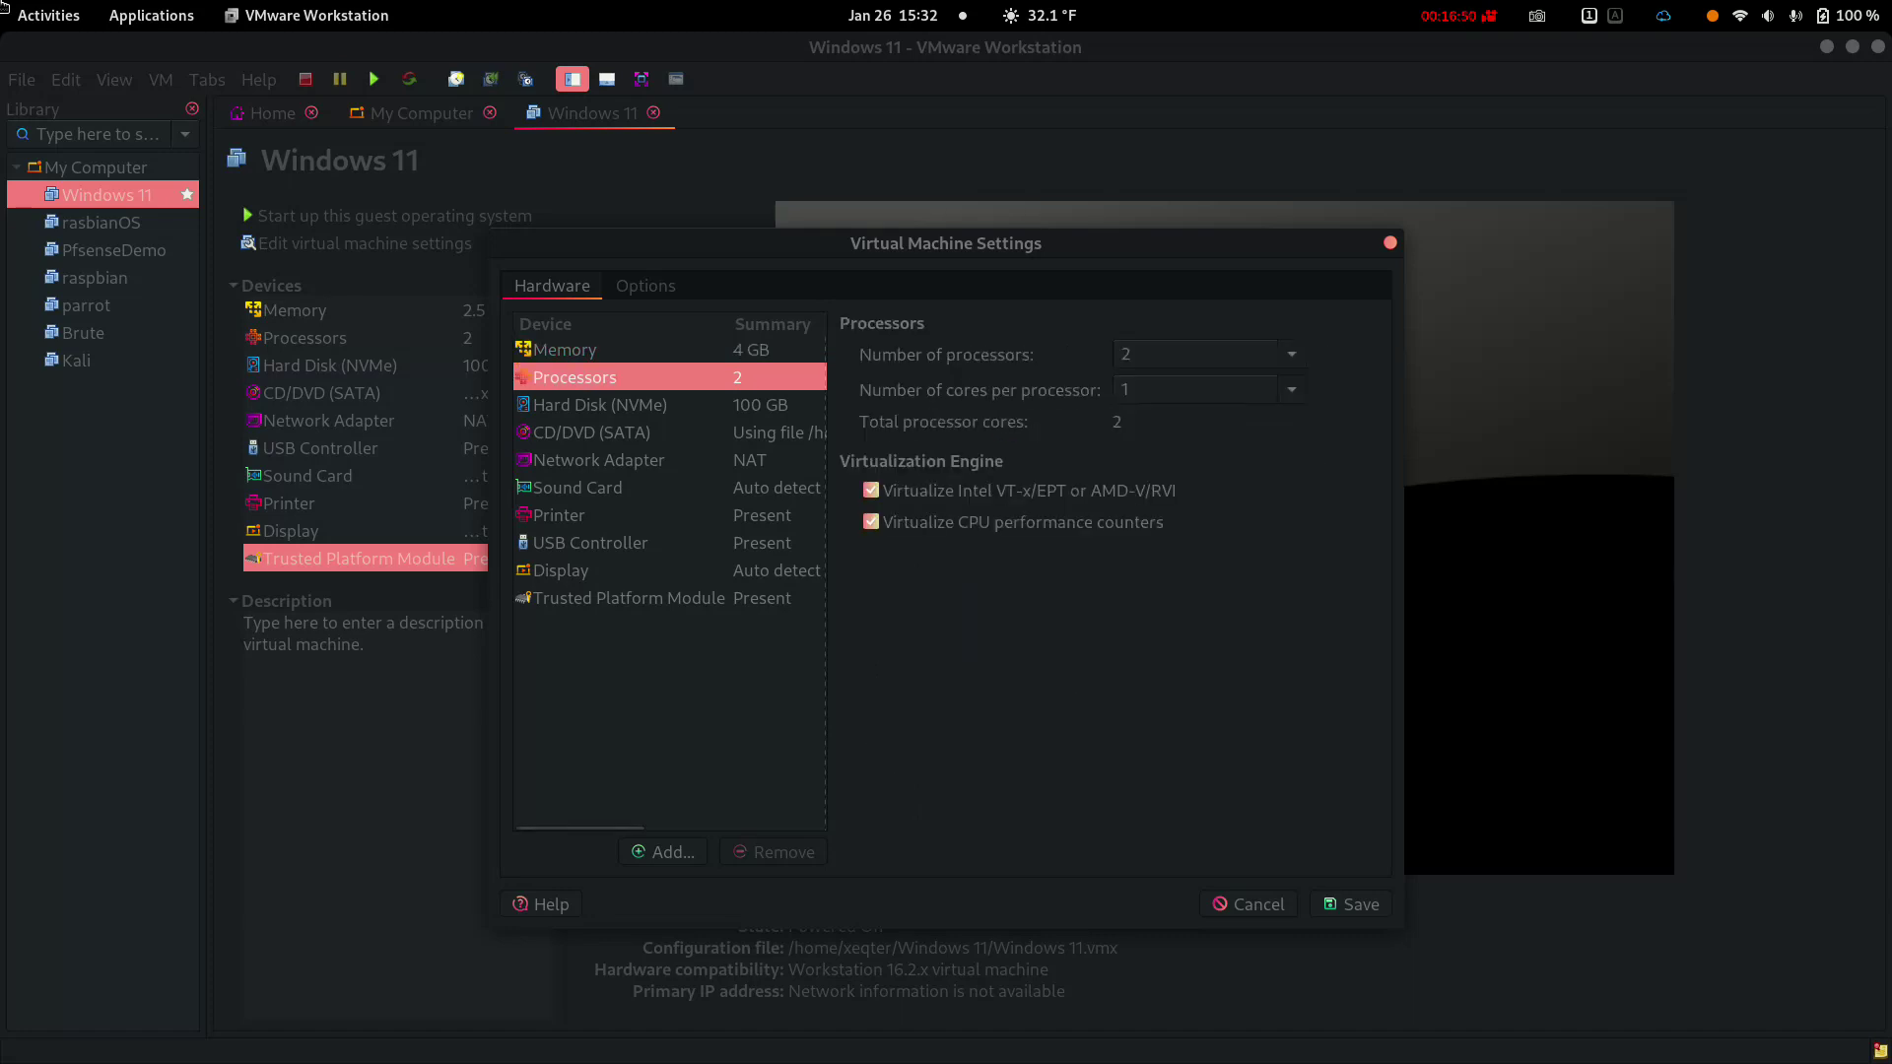
pyautogui.click(1291, 354)
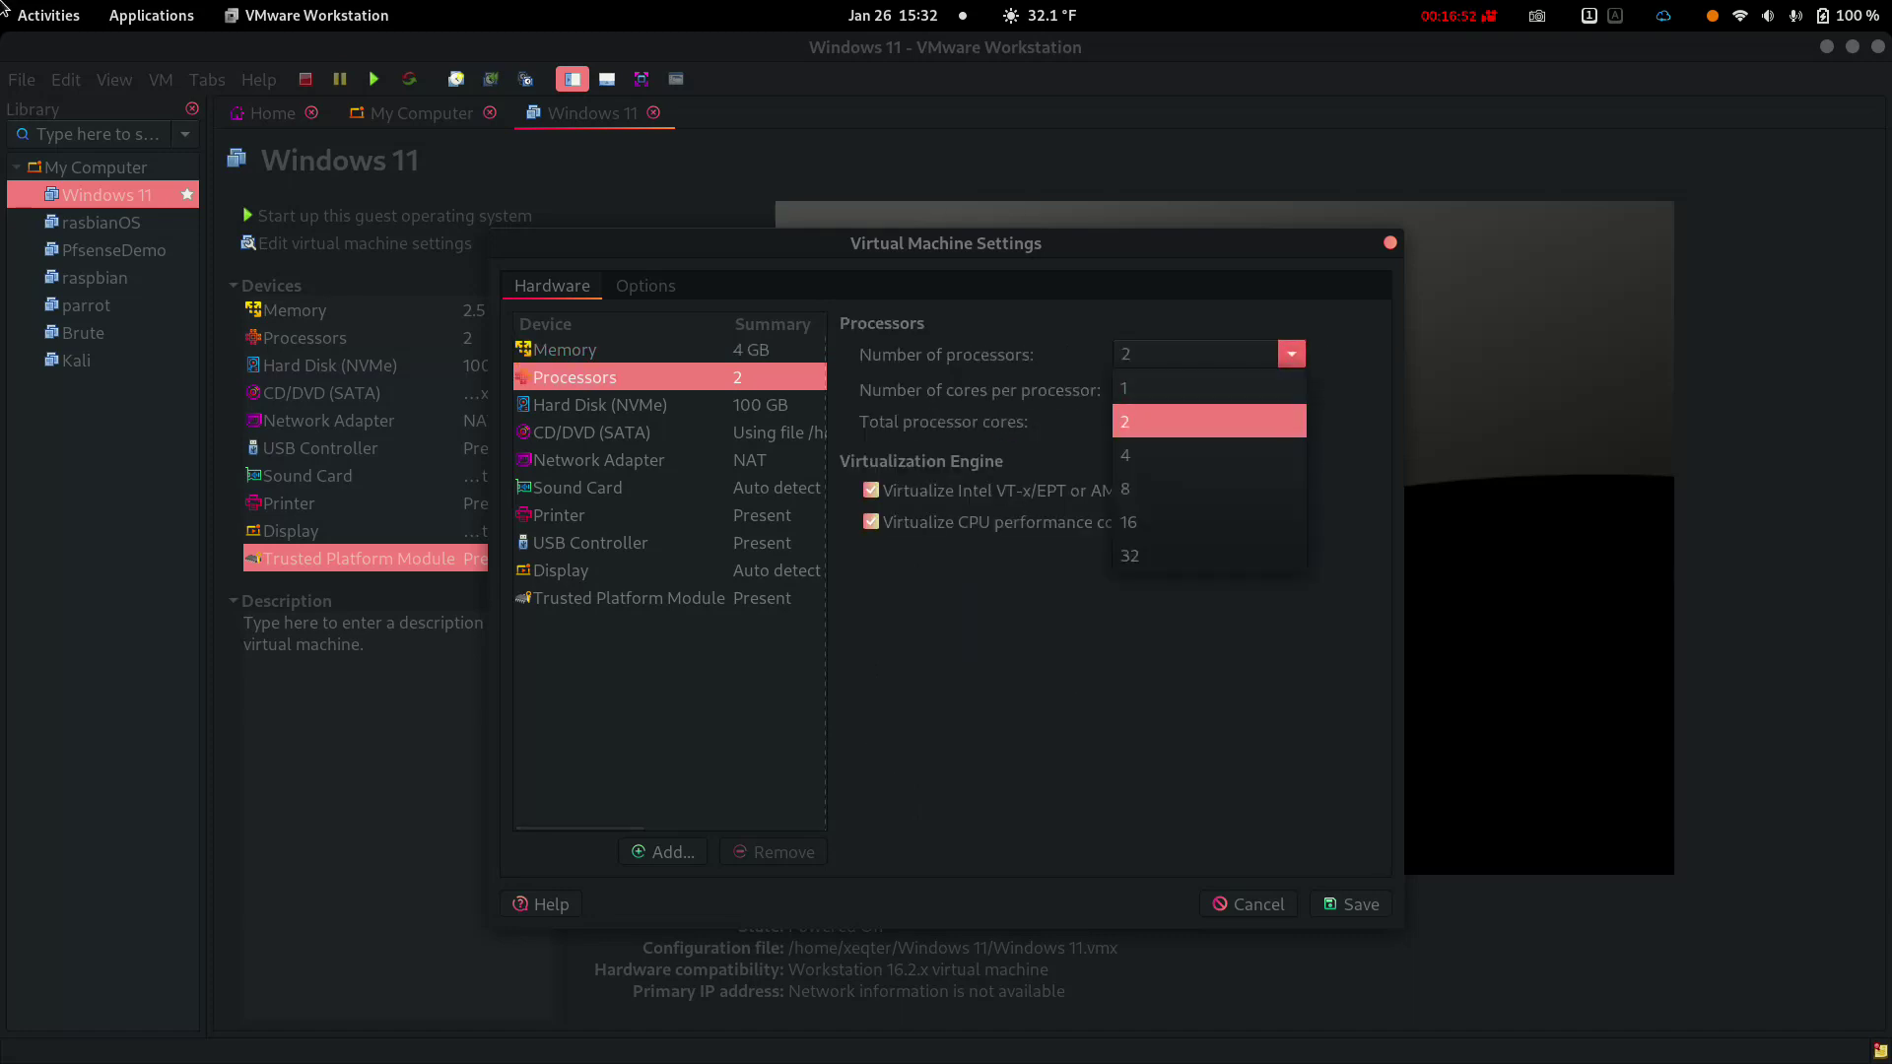
pyautogui.press('Down')
pyautogui.press('Return')
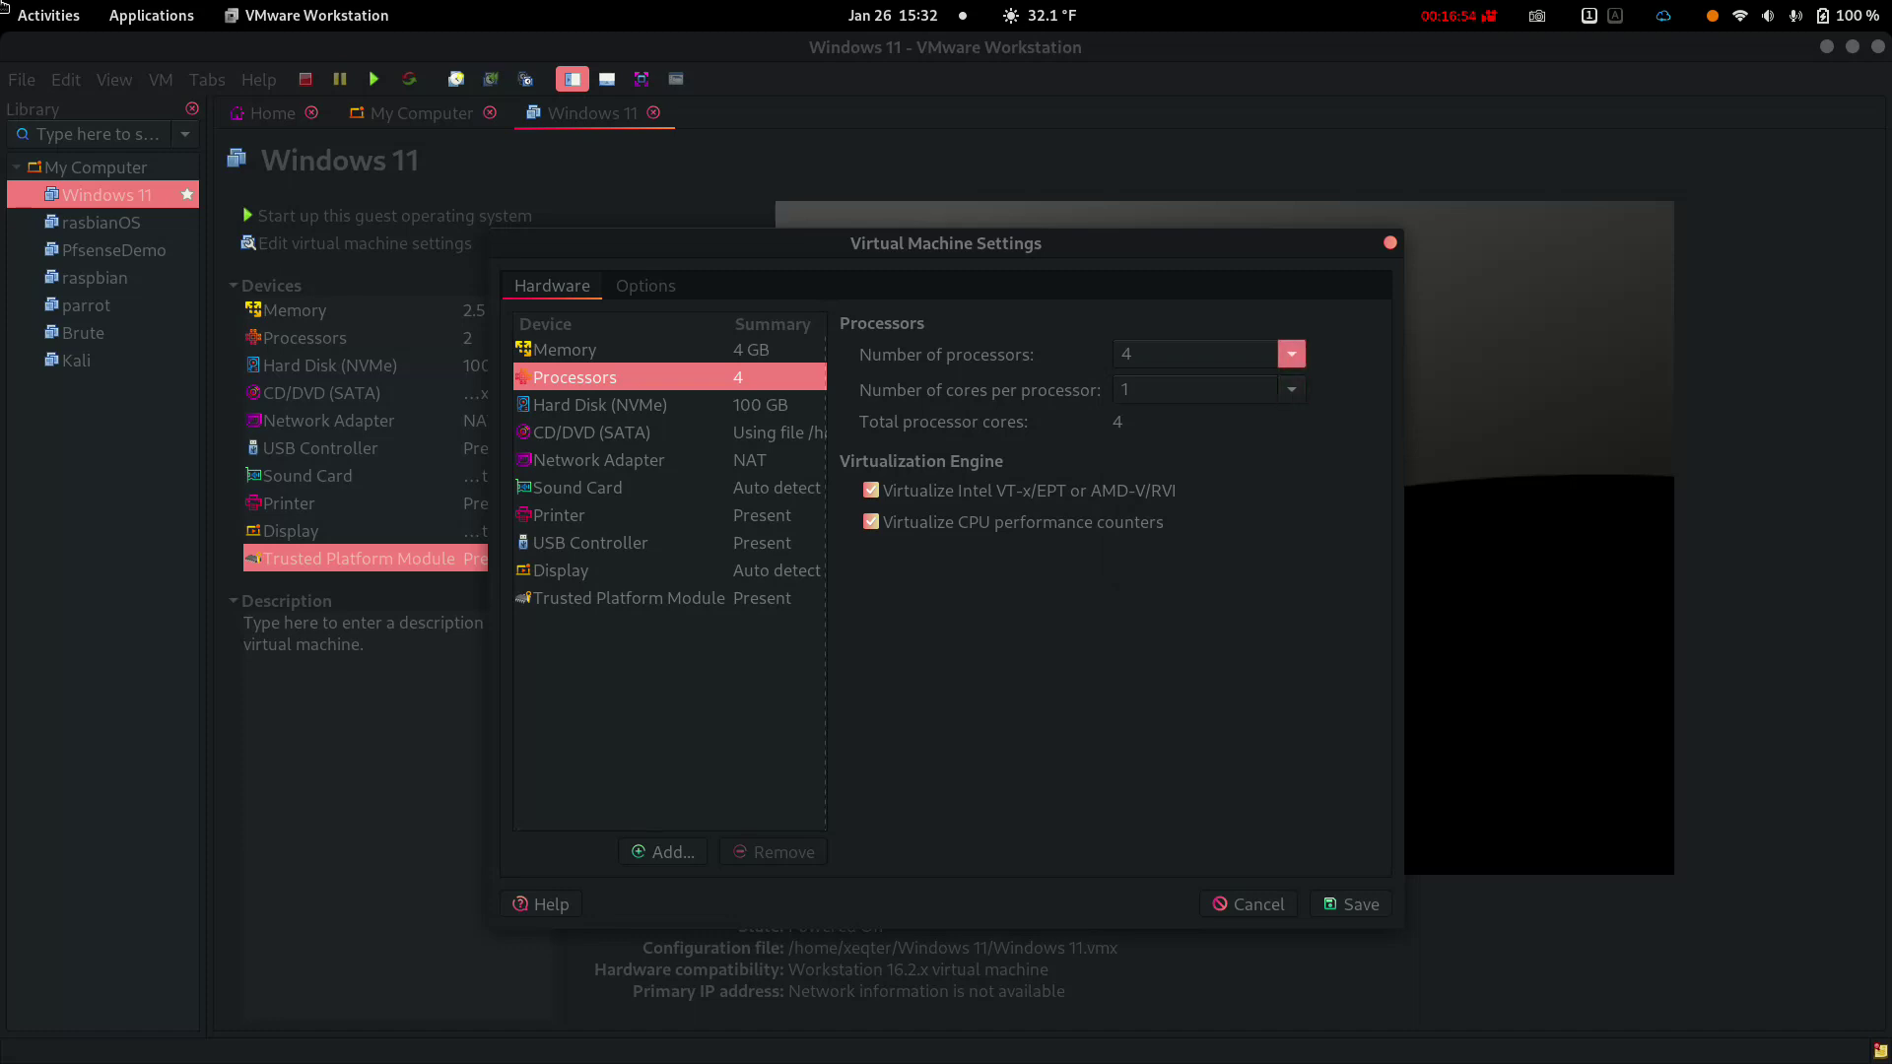
pyautogui.click(1292, 353)
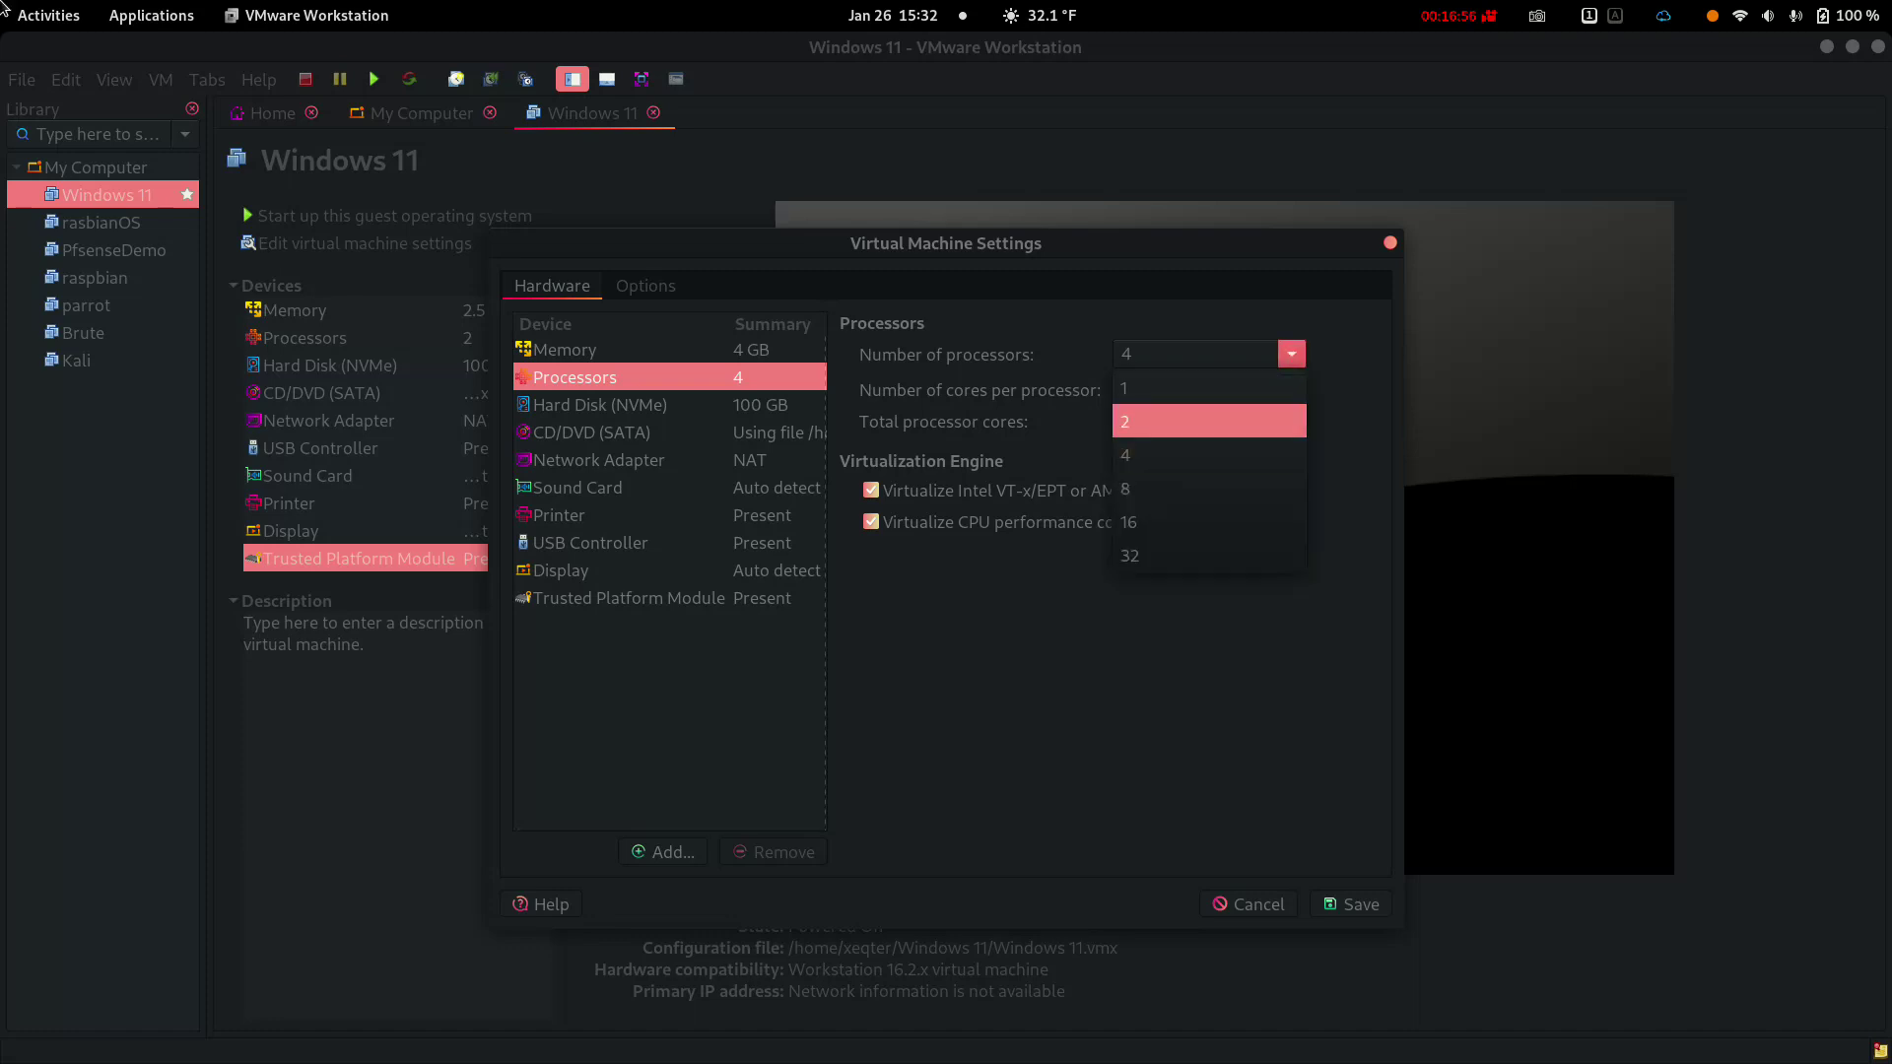
pyautogui.press('Return')
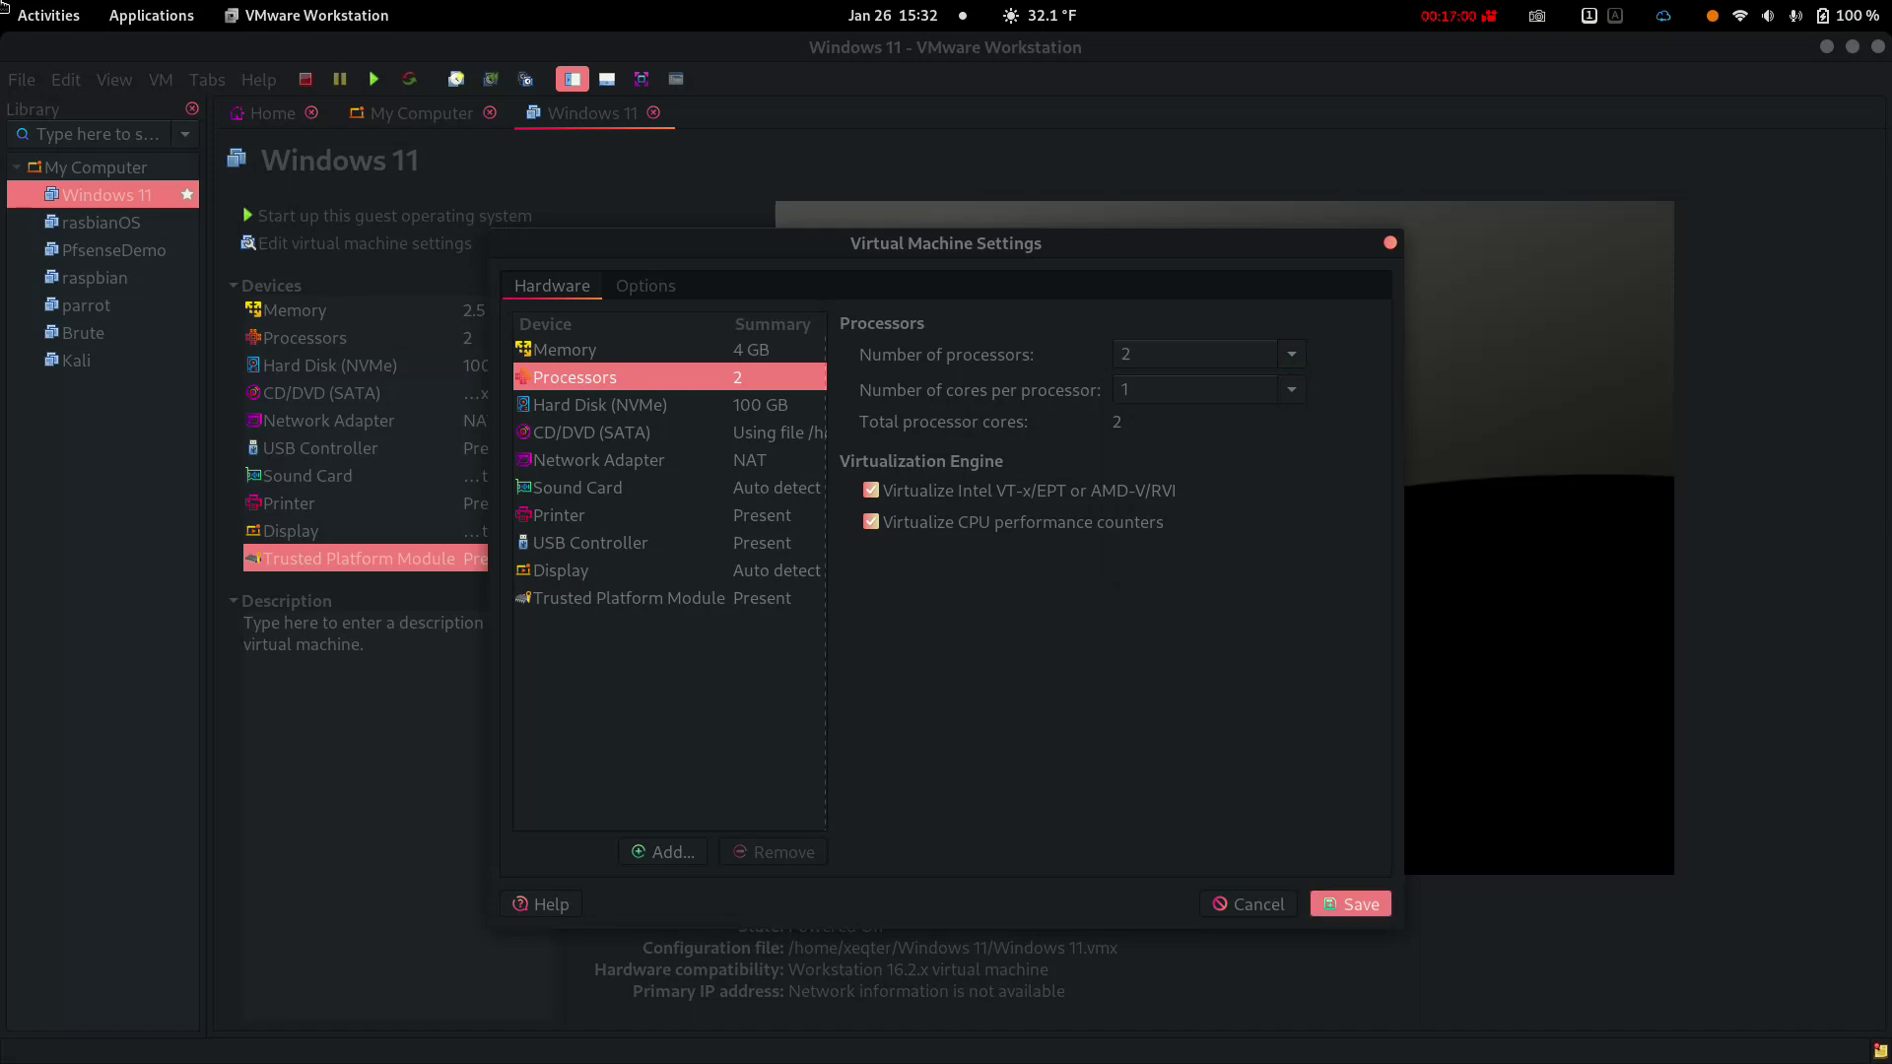
pyautogui.click(1350, 904)
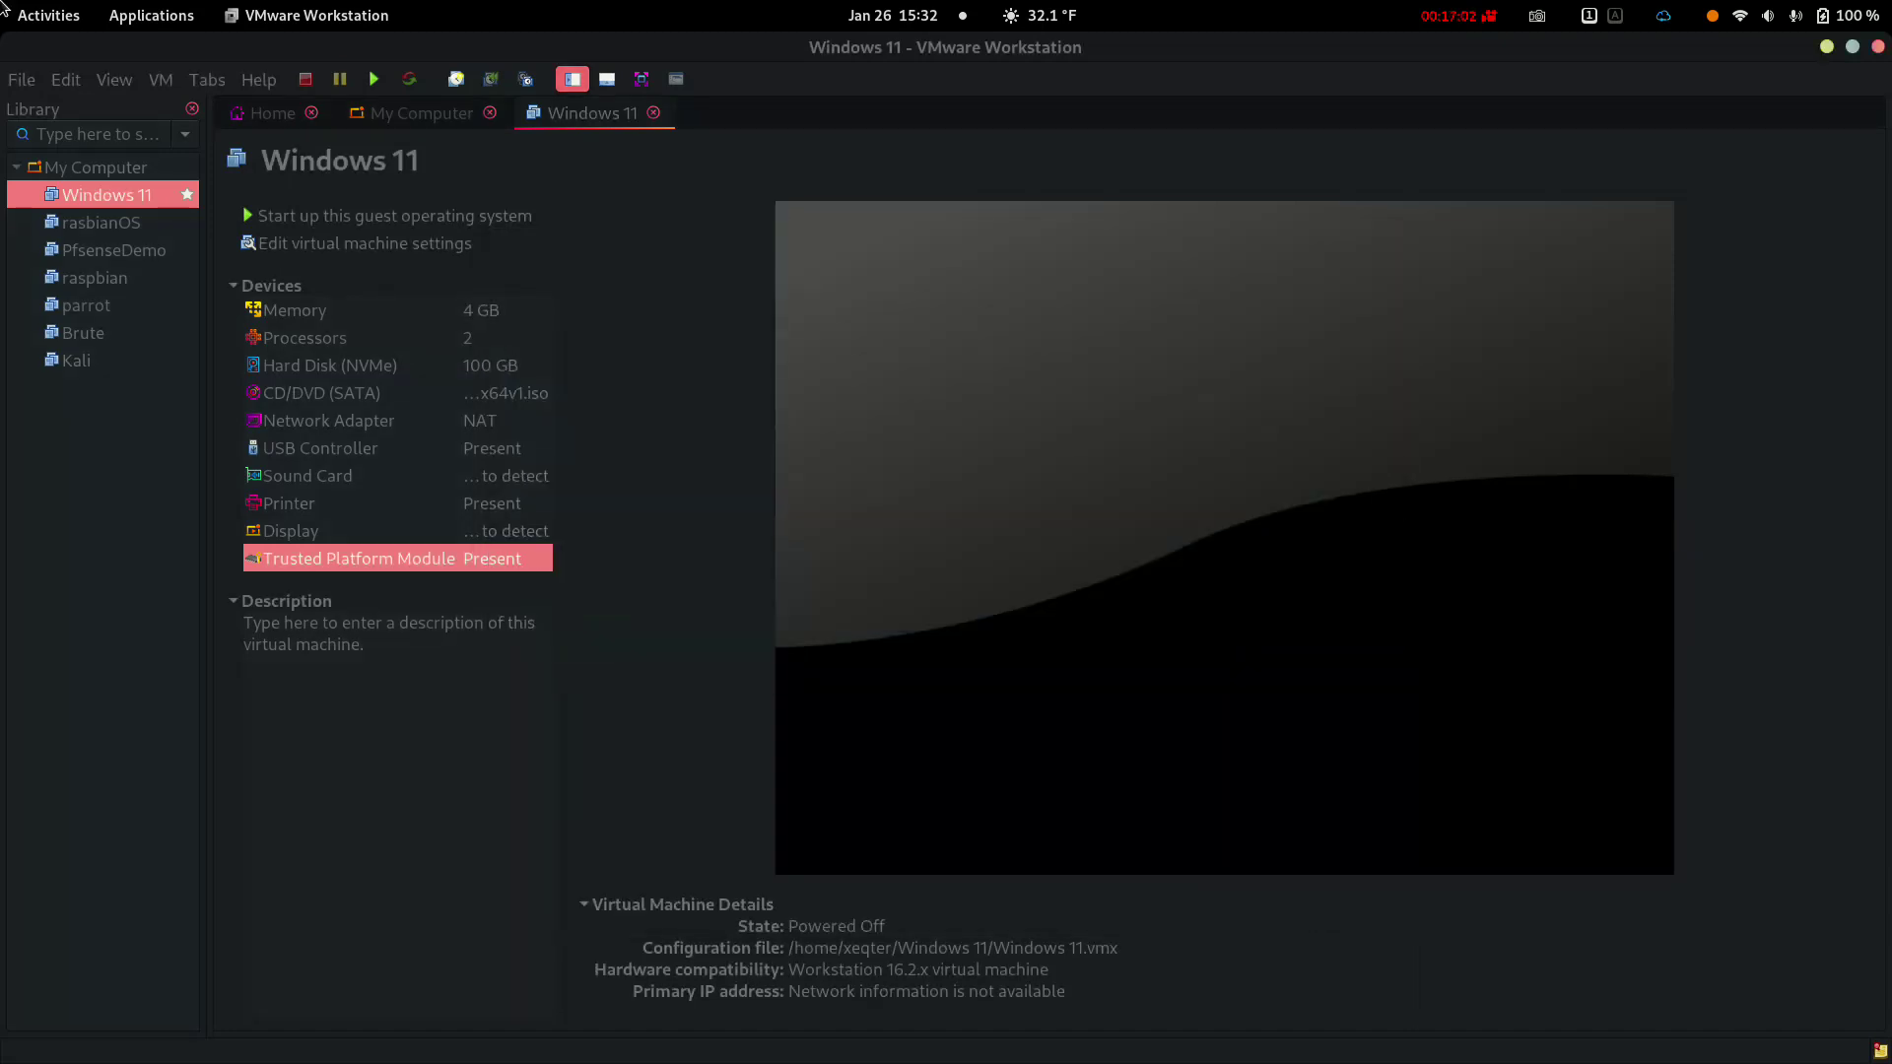
# Power on the VM, boot from the DVD, accept default language, and start Install now
pyautogui.click(246, 209)
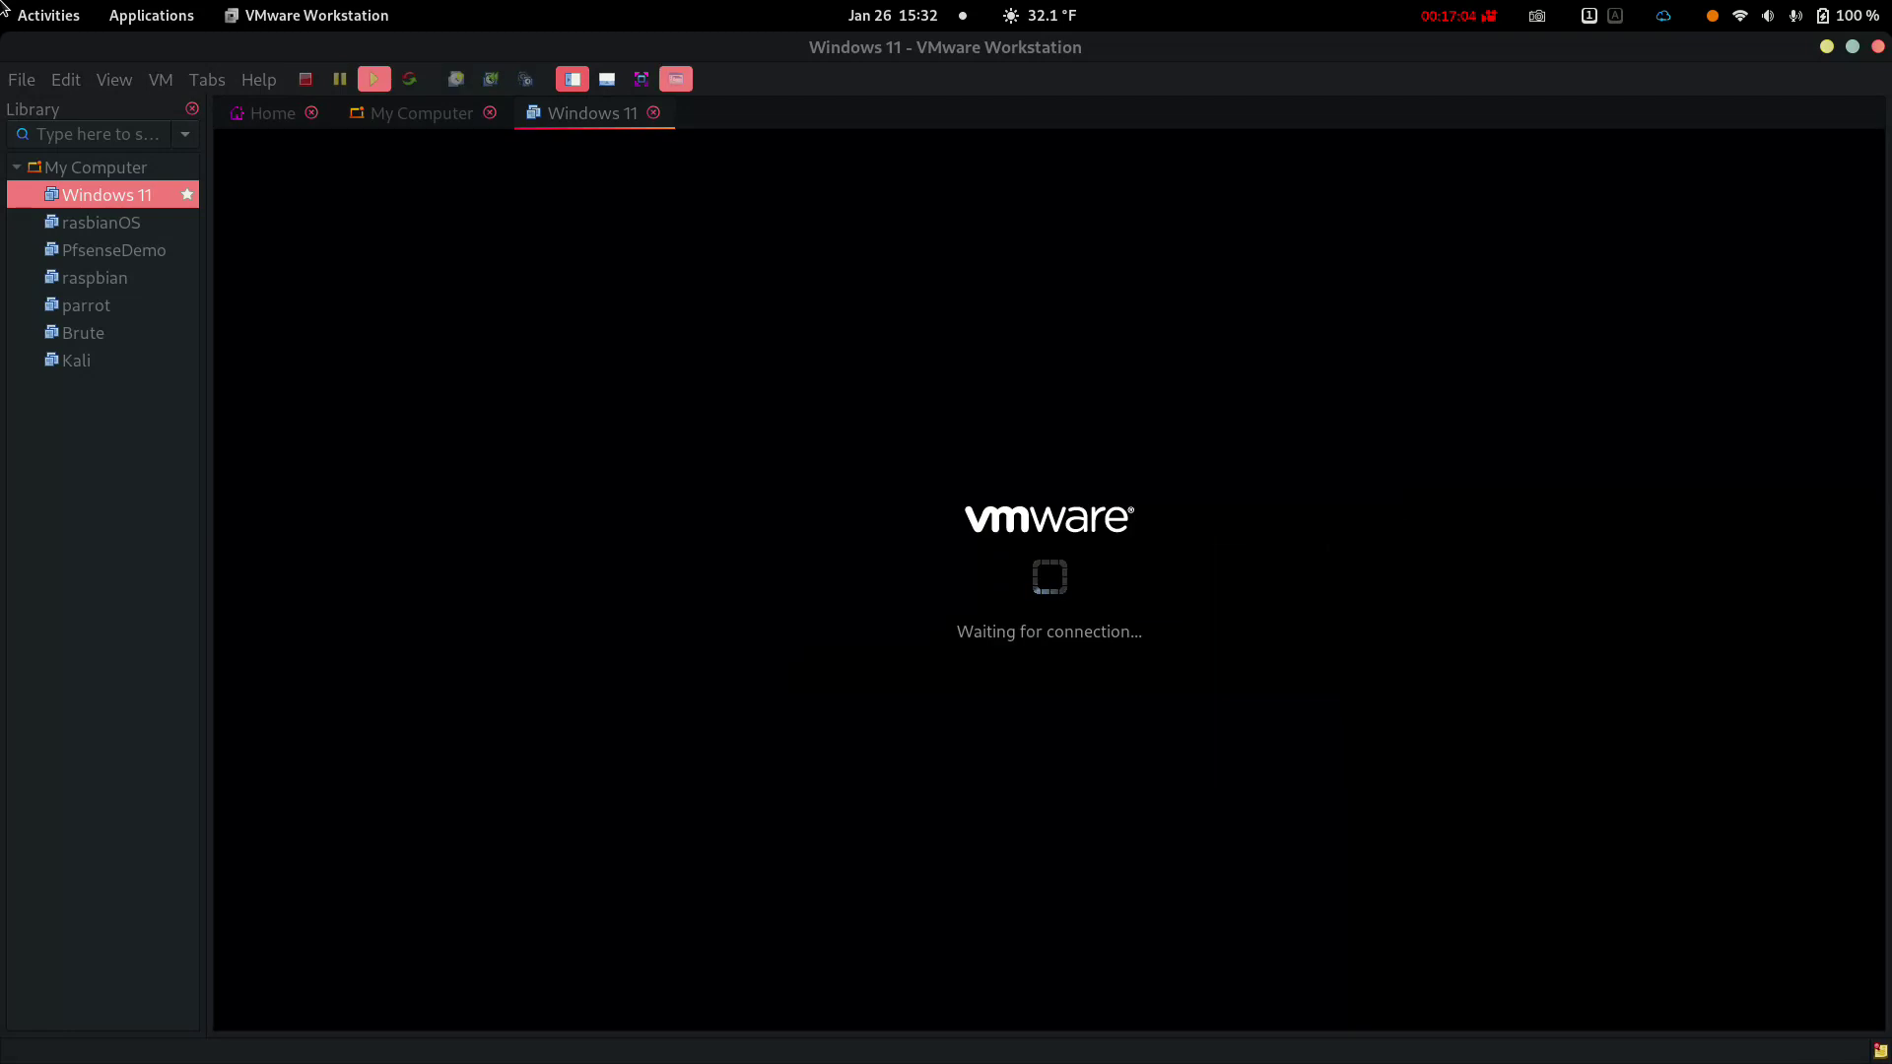
pyautogui.press('Return')
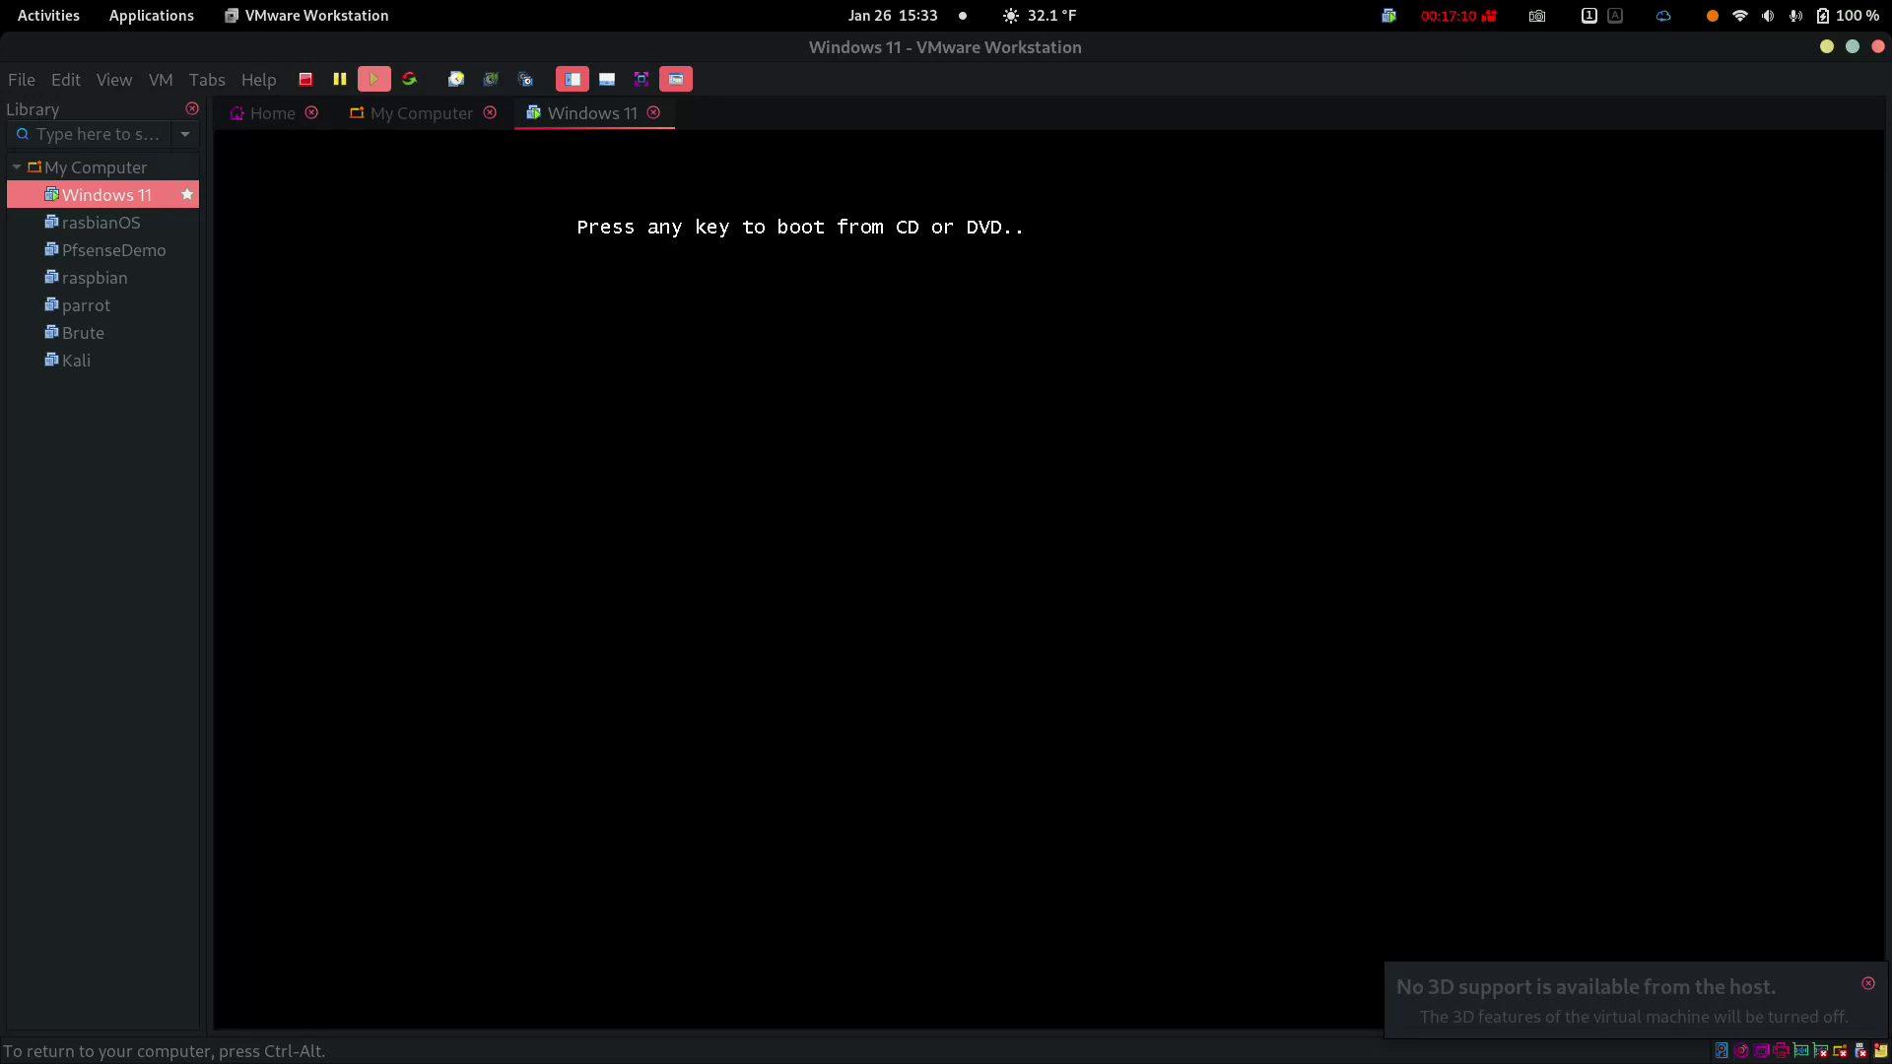
pyautogui.press('Return')
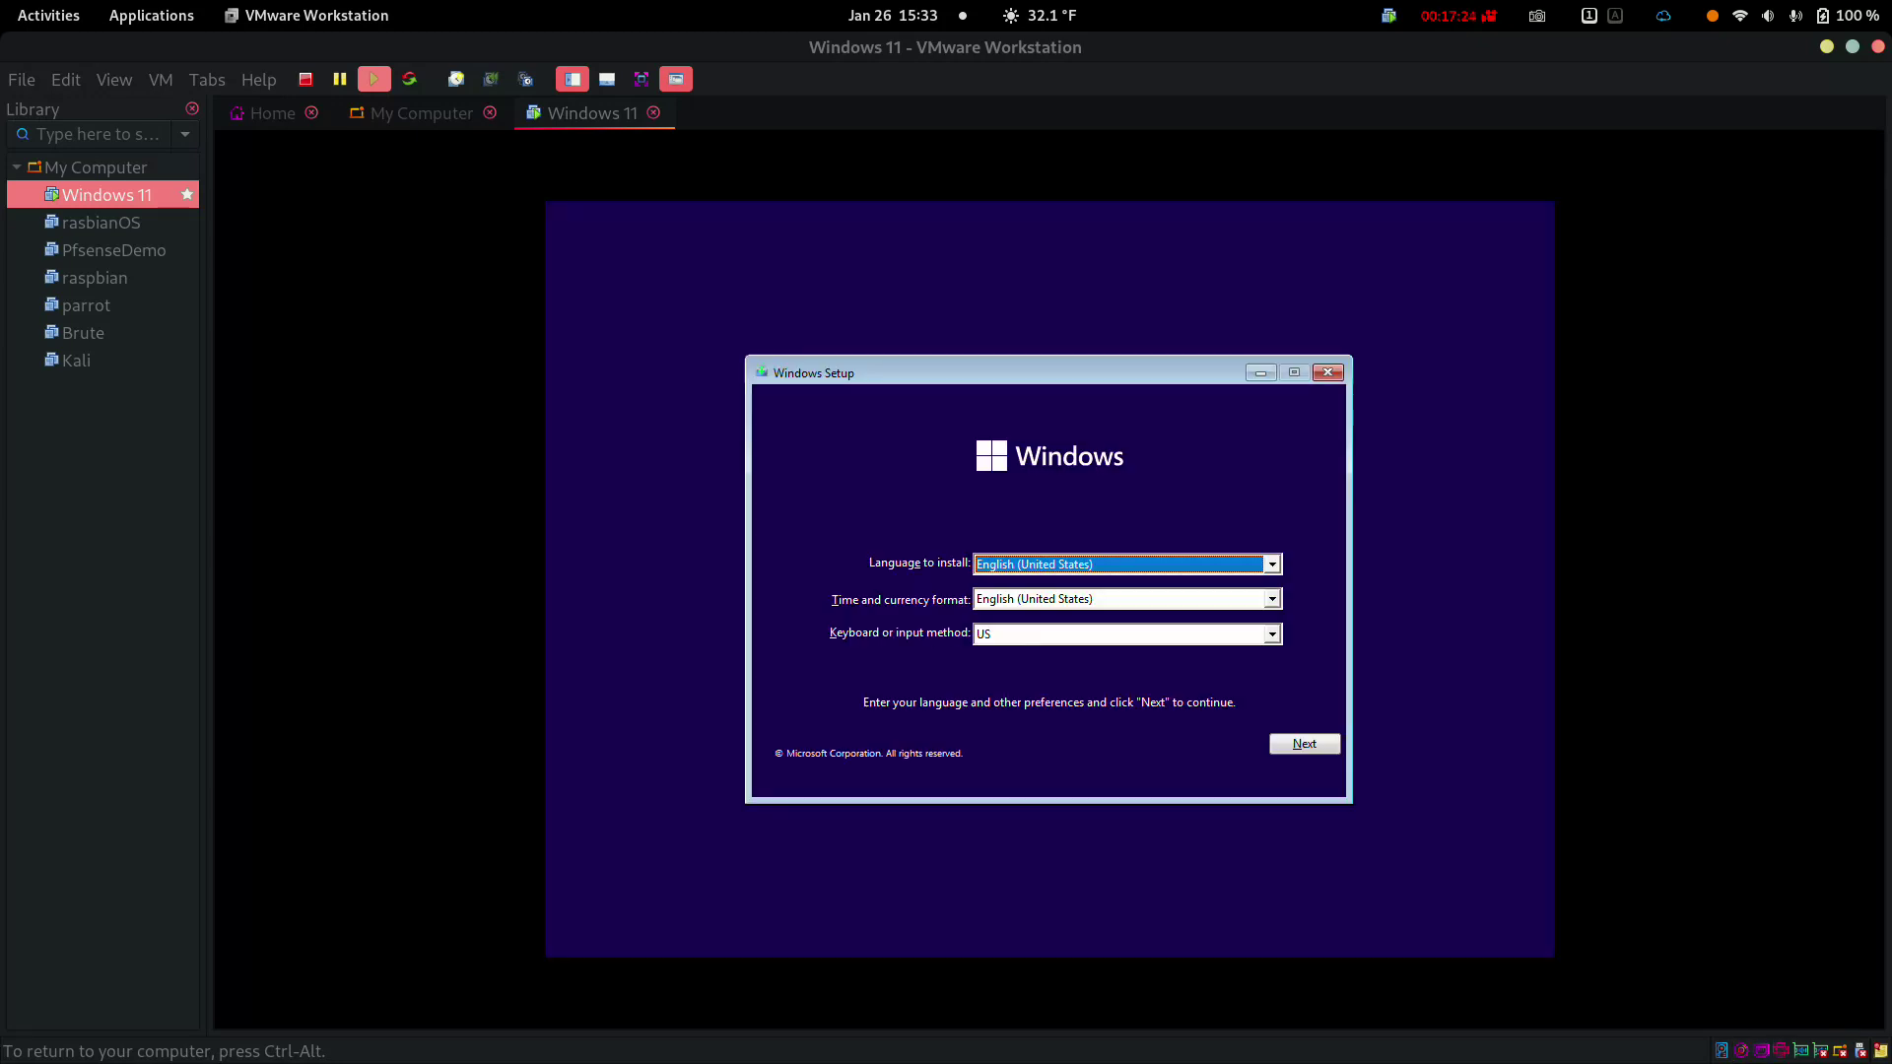
pyautogui.click(1325, 744)
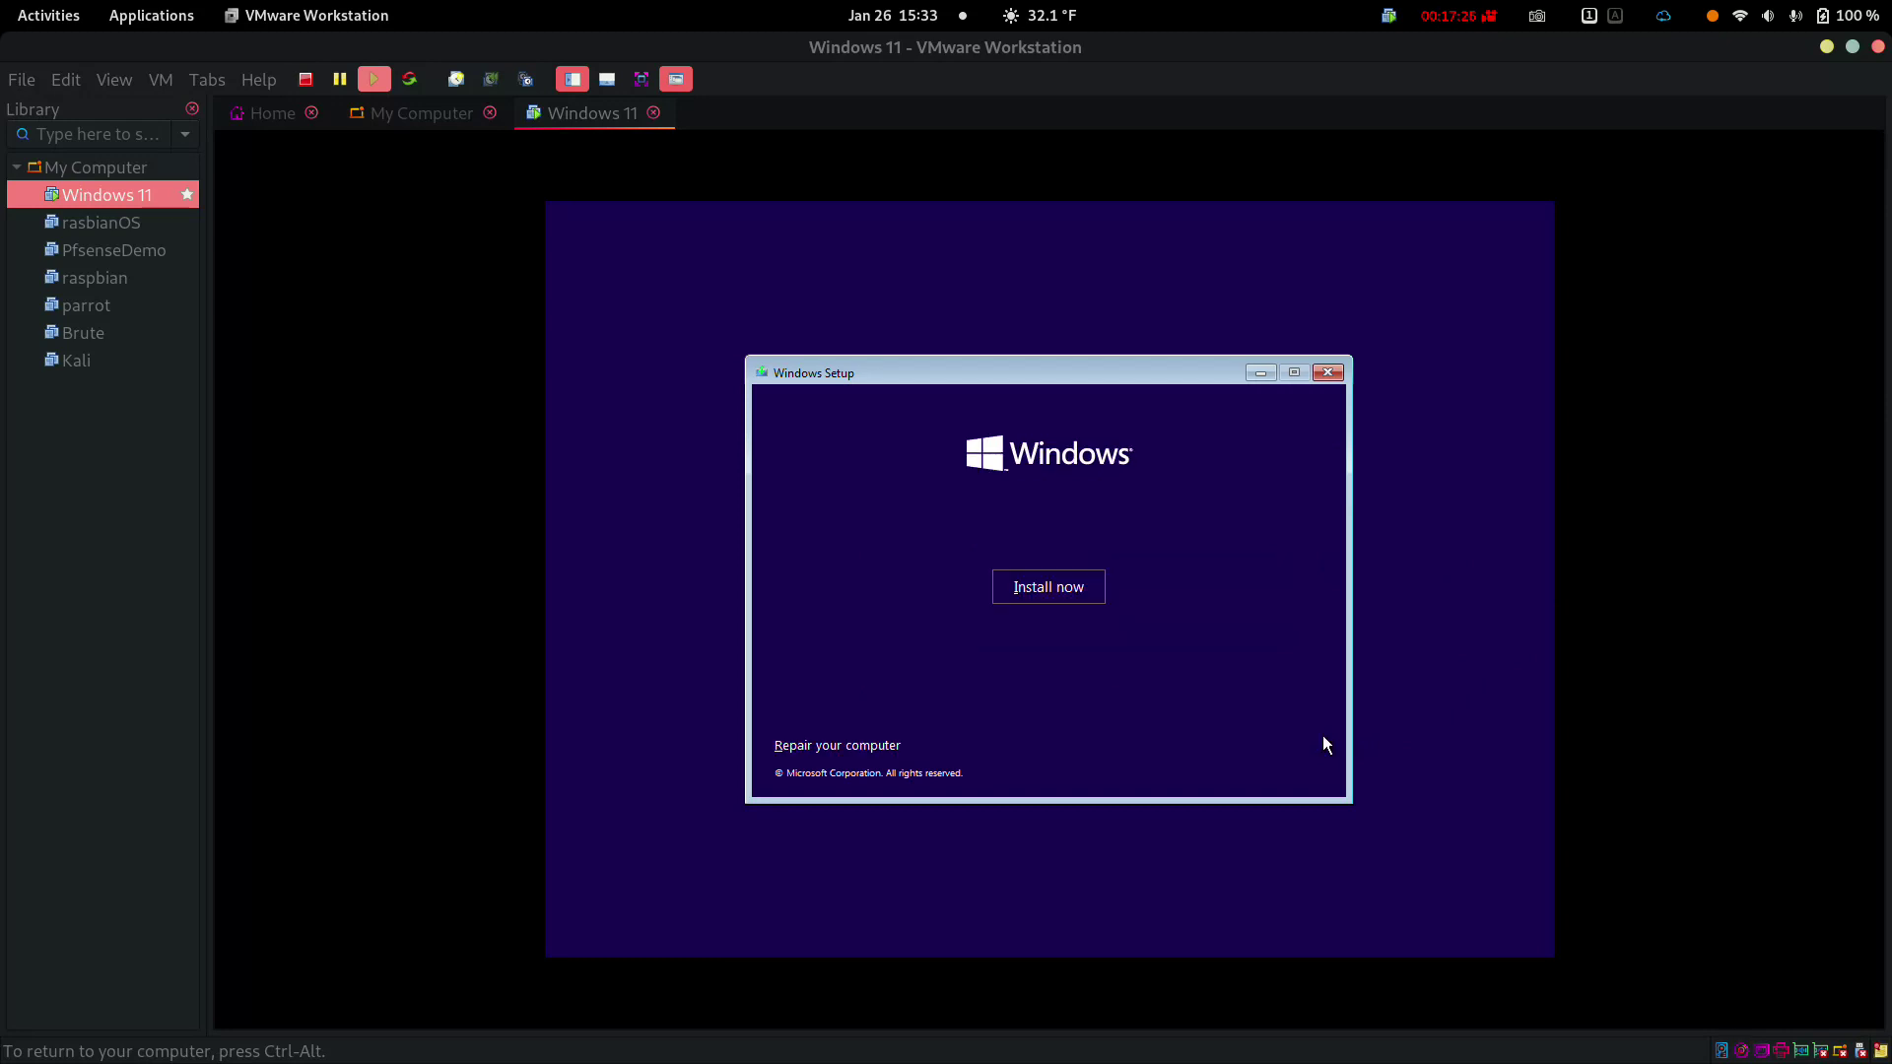
pyautogui.click(1060, 587)
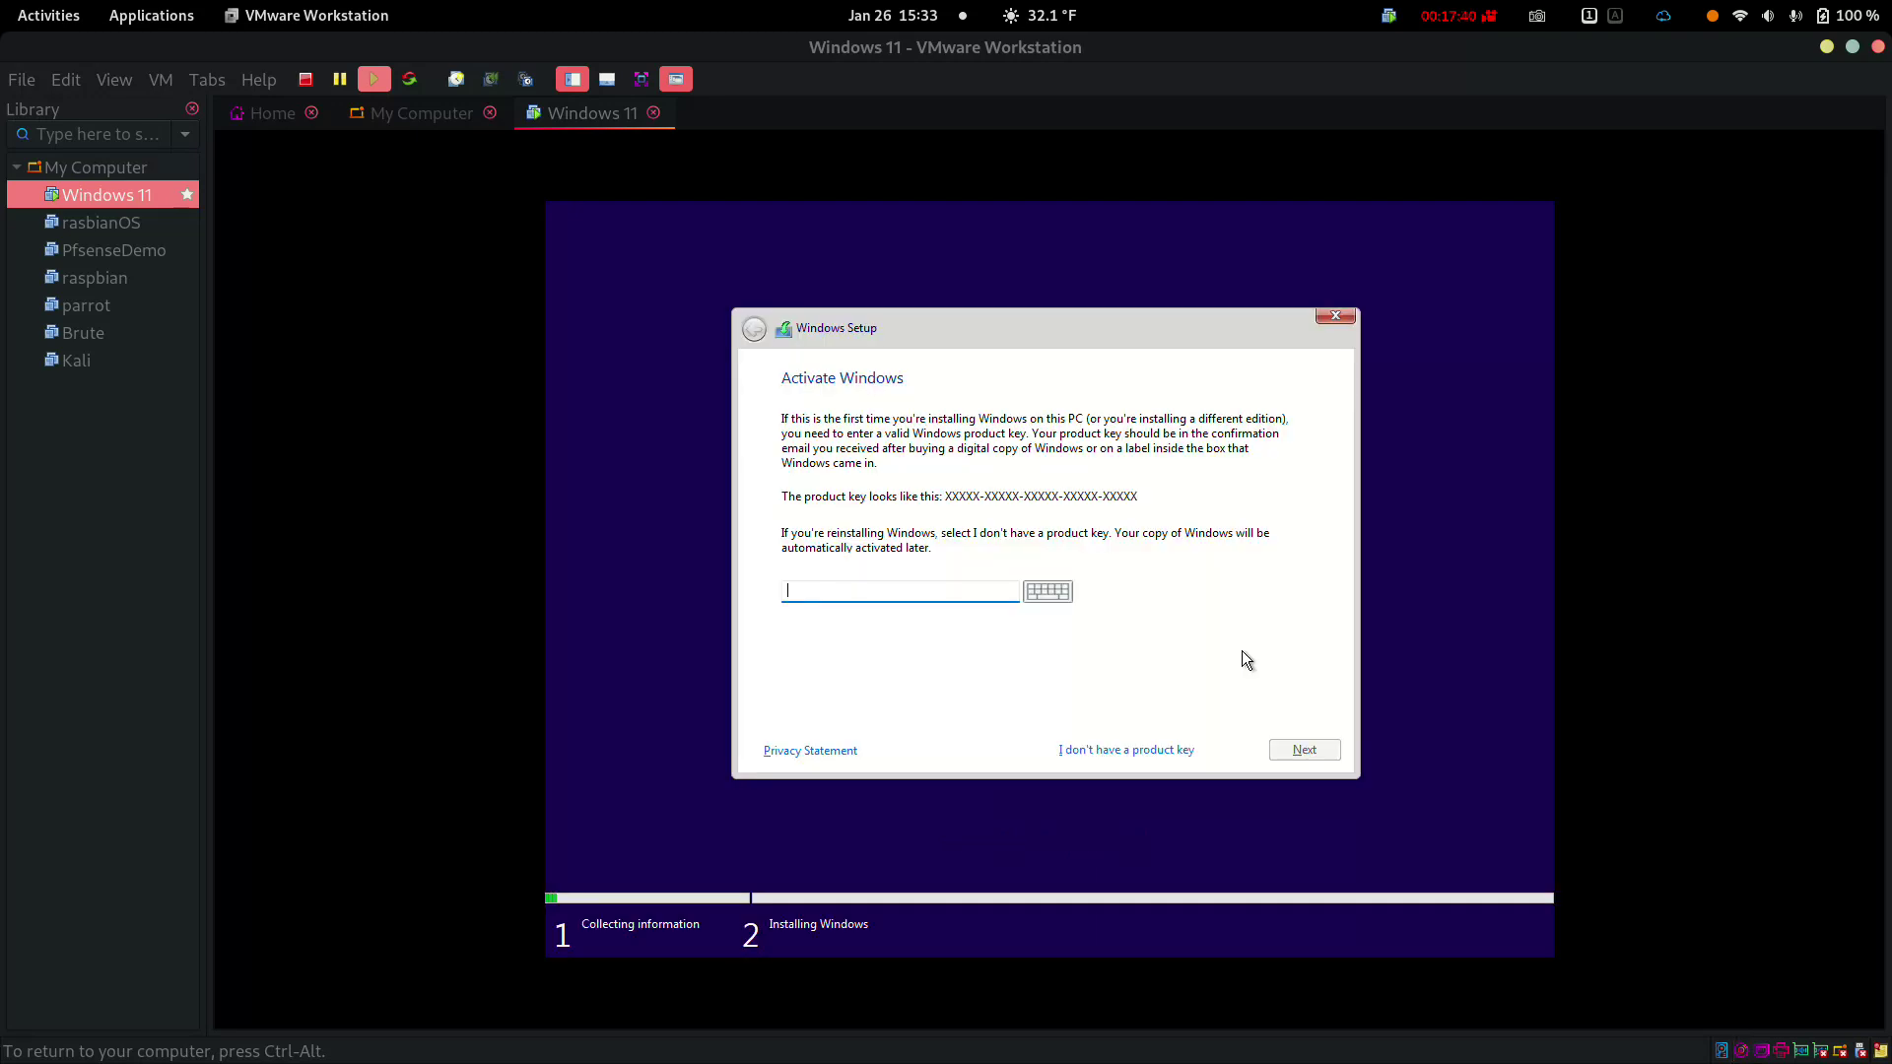
# Skip the product key, accept the license, and choose a Custom install onto Drive 0 unallocated space
pyautogui.click(1105, 753)
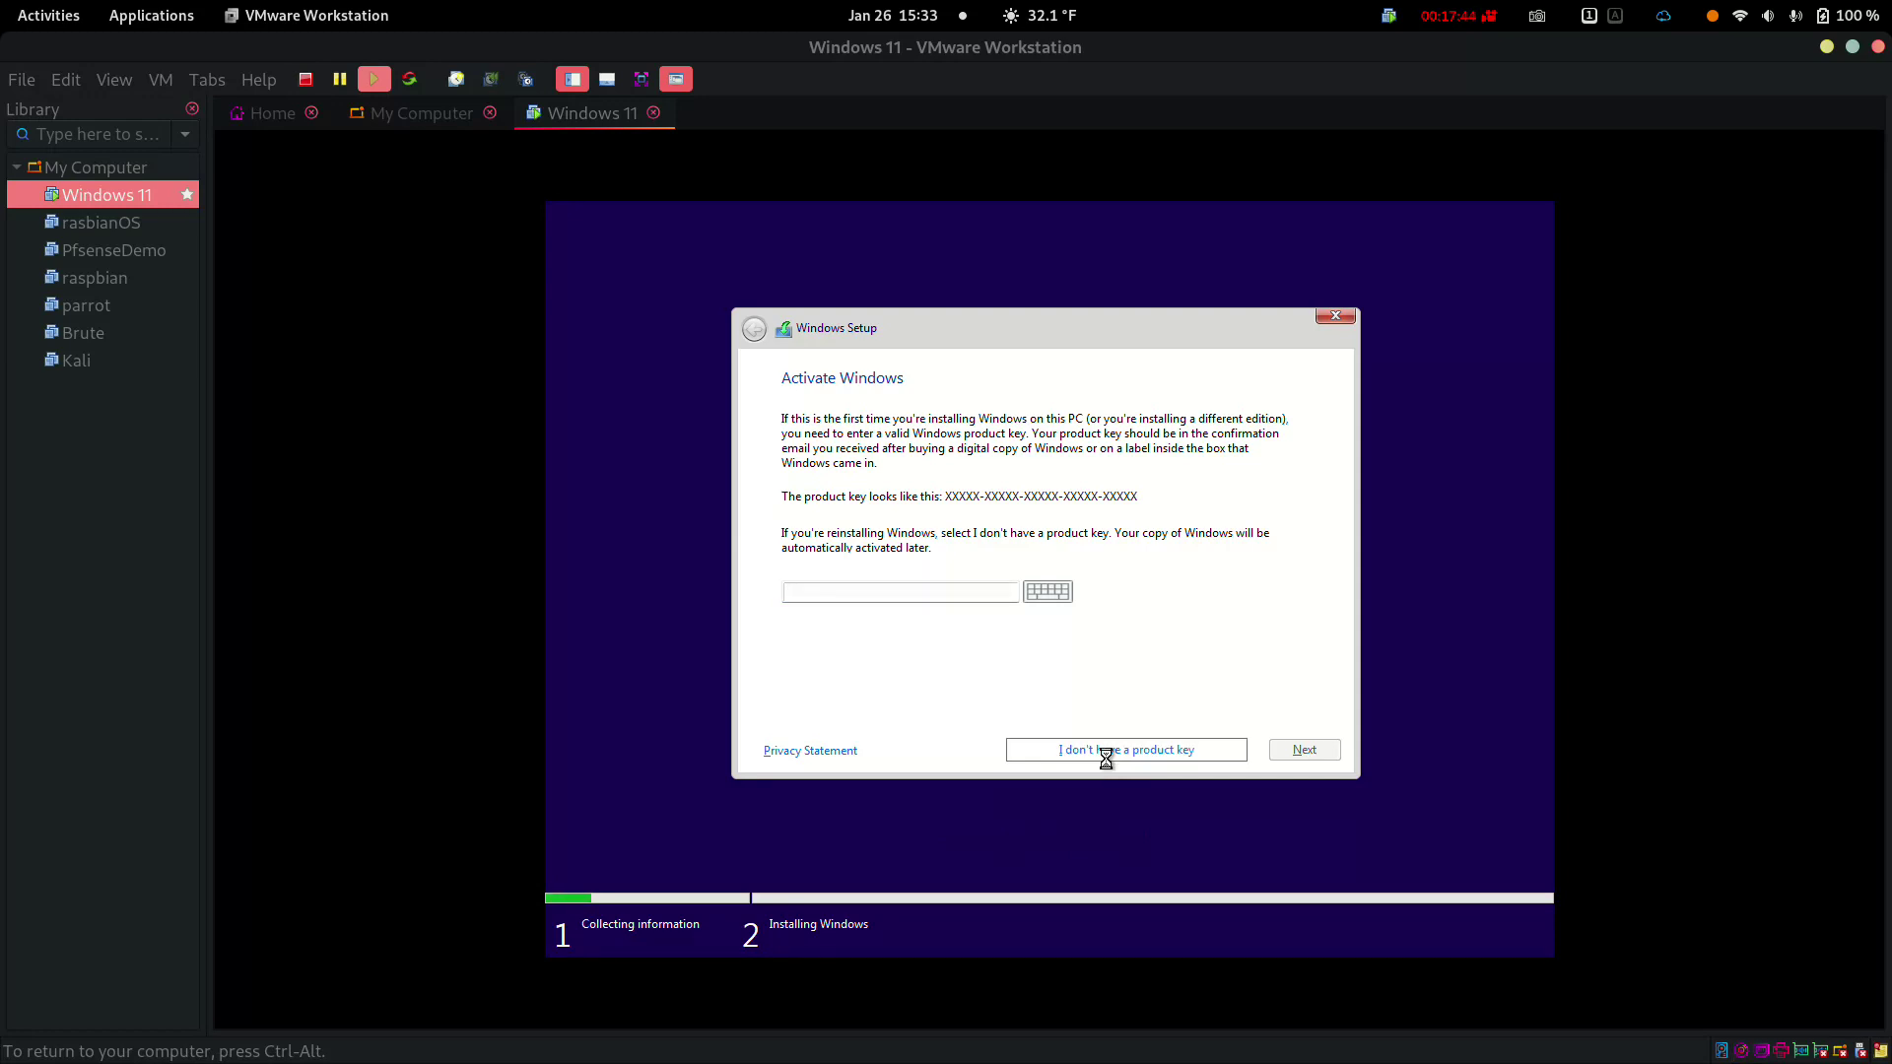
pyautogui.click(1302, 751)
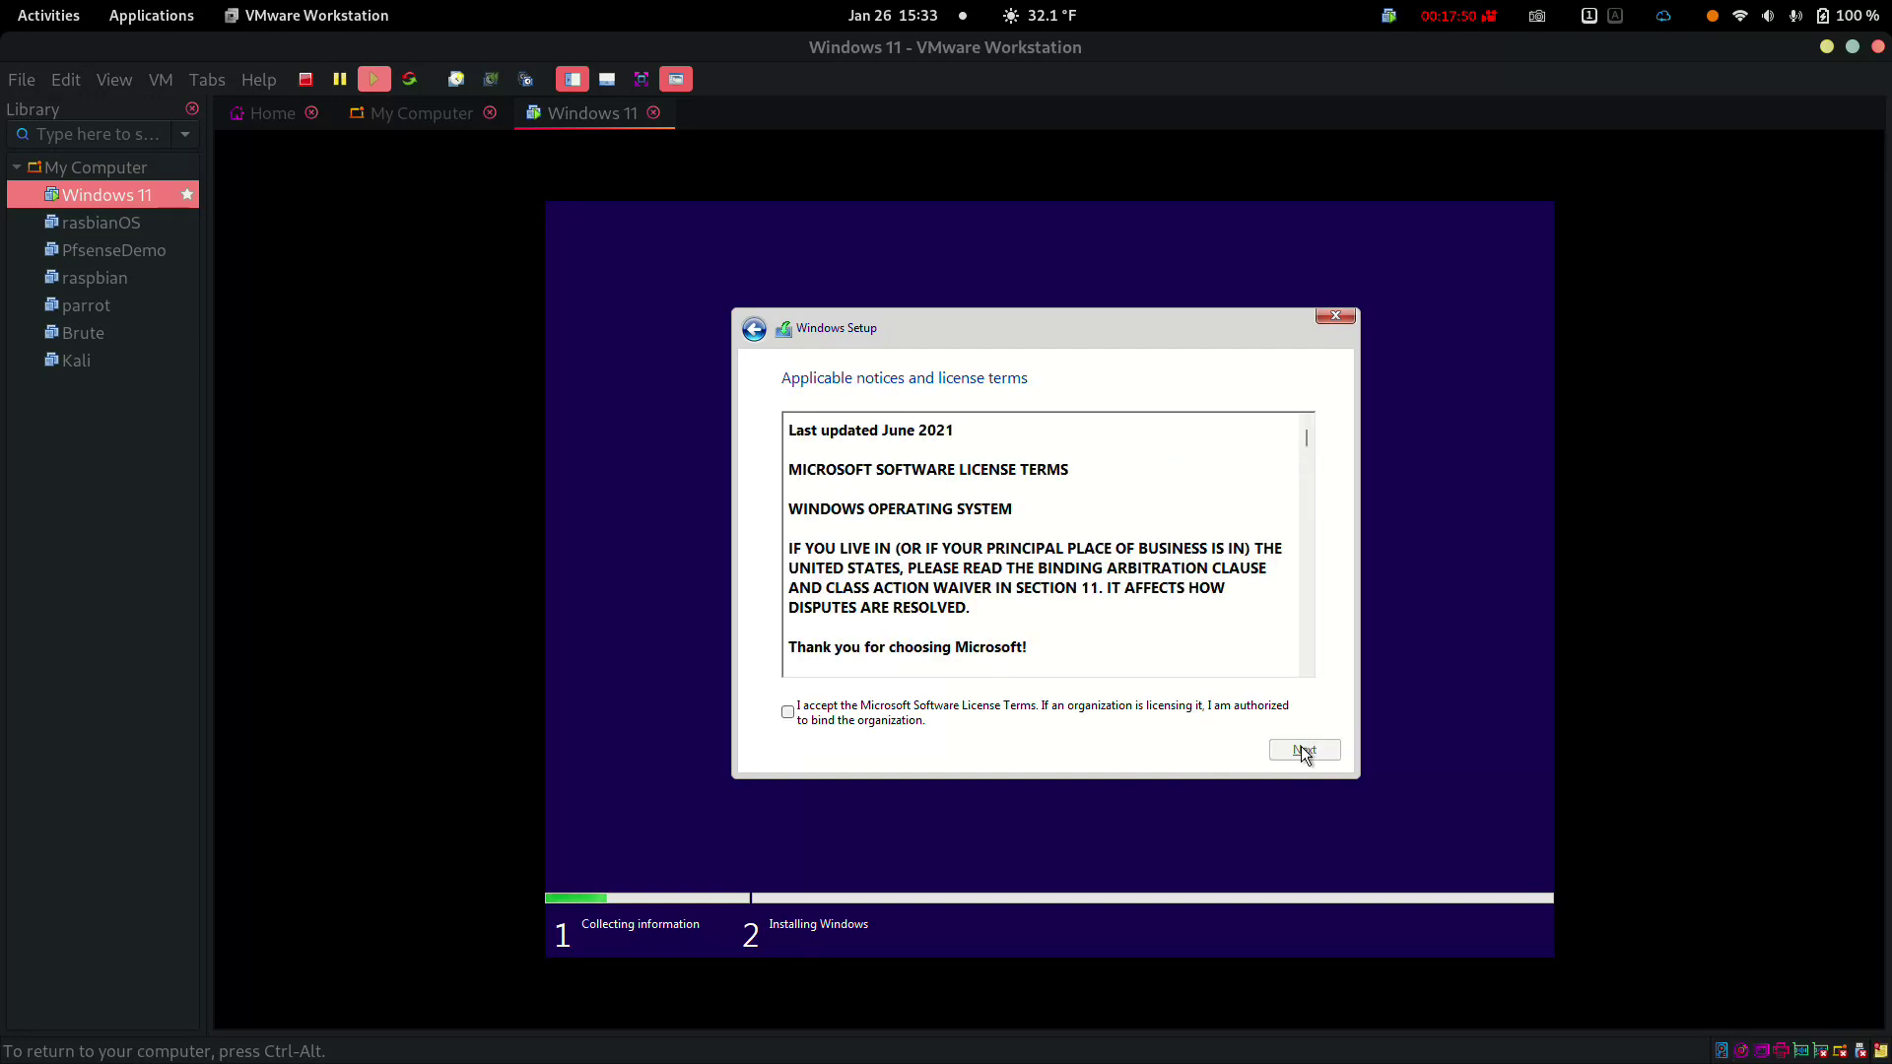
pyautogui.click(788, 713)
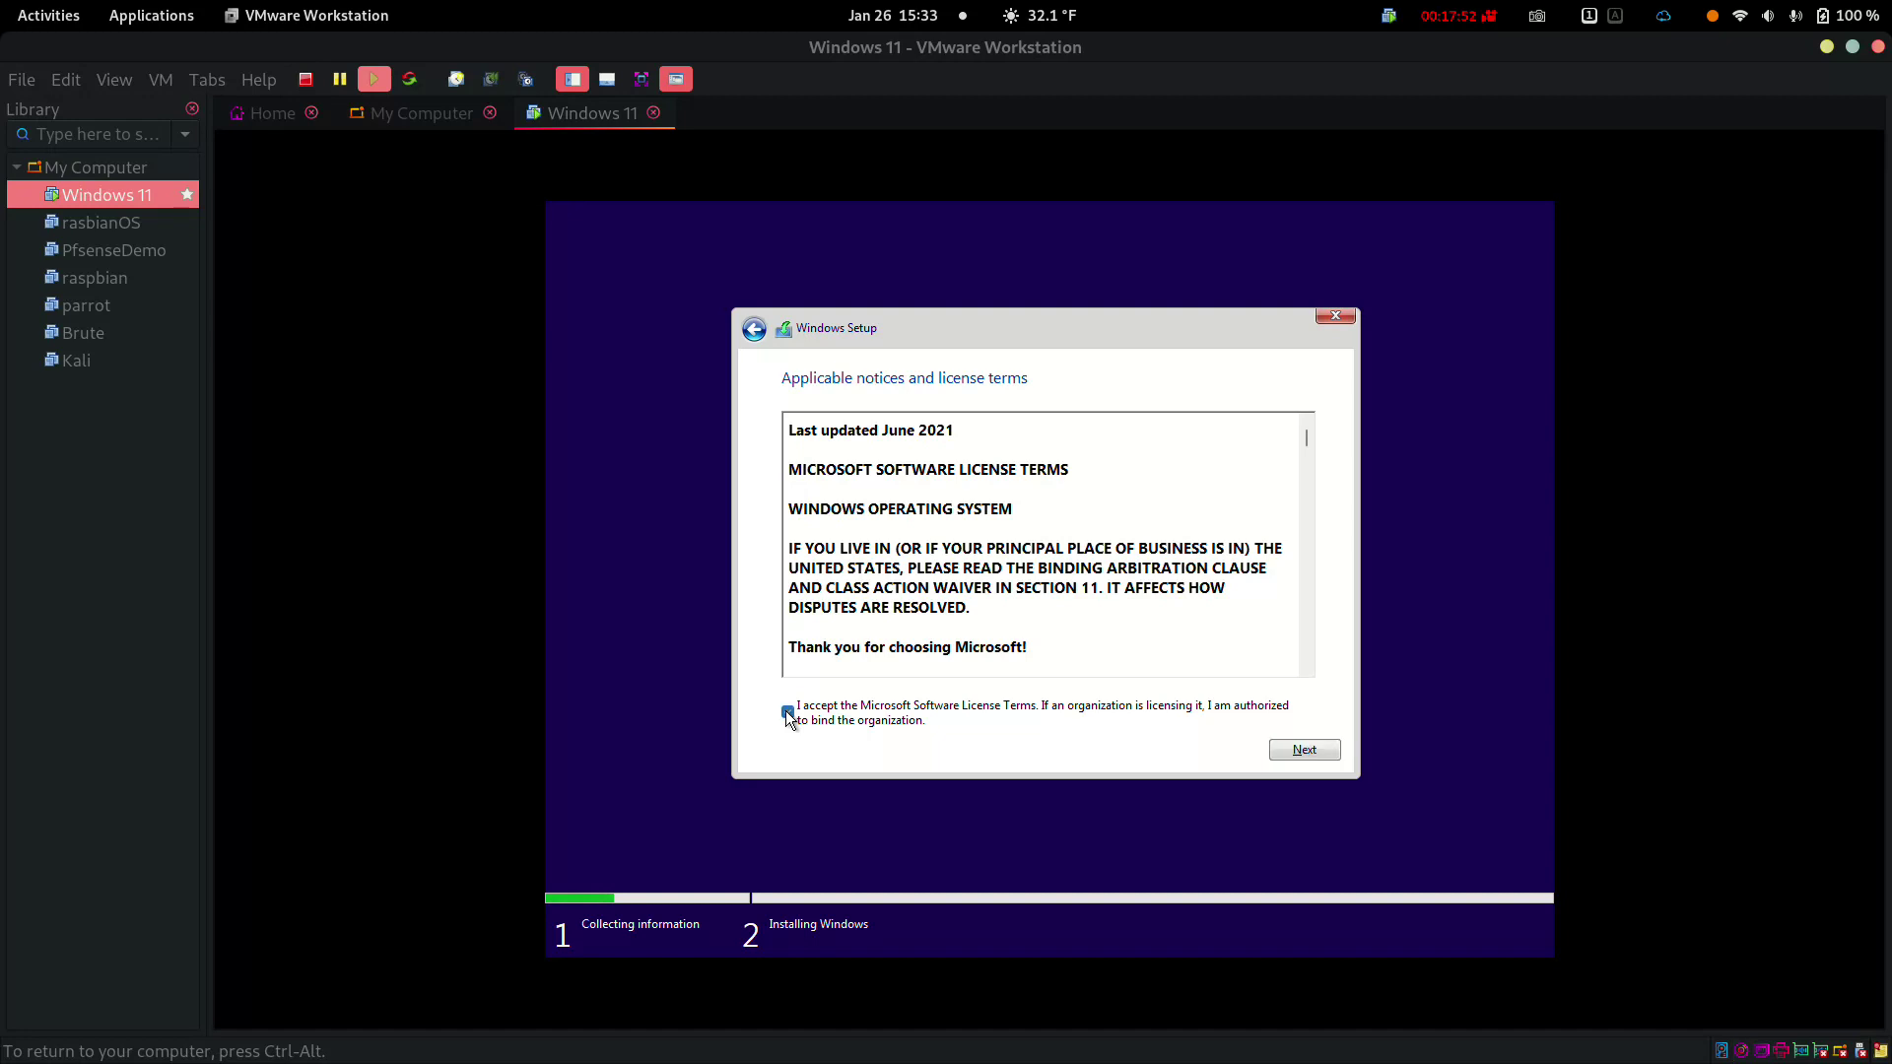
pyautogui.click(1306, 750)
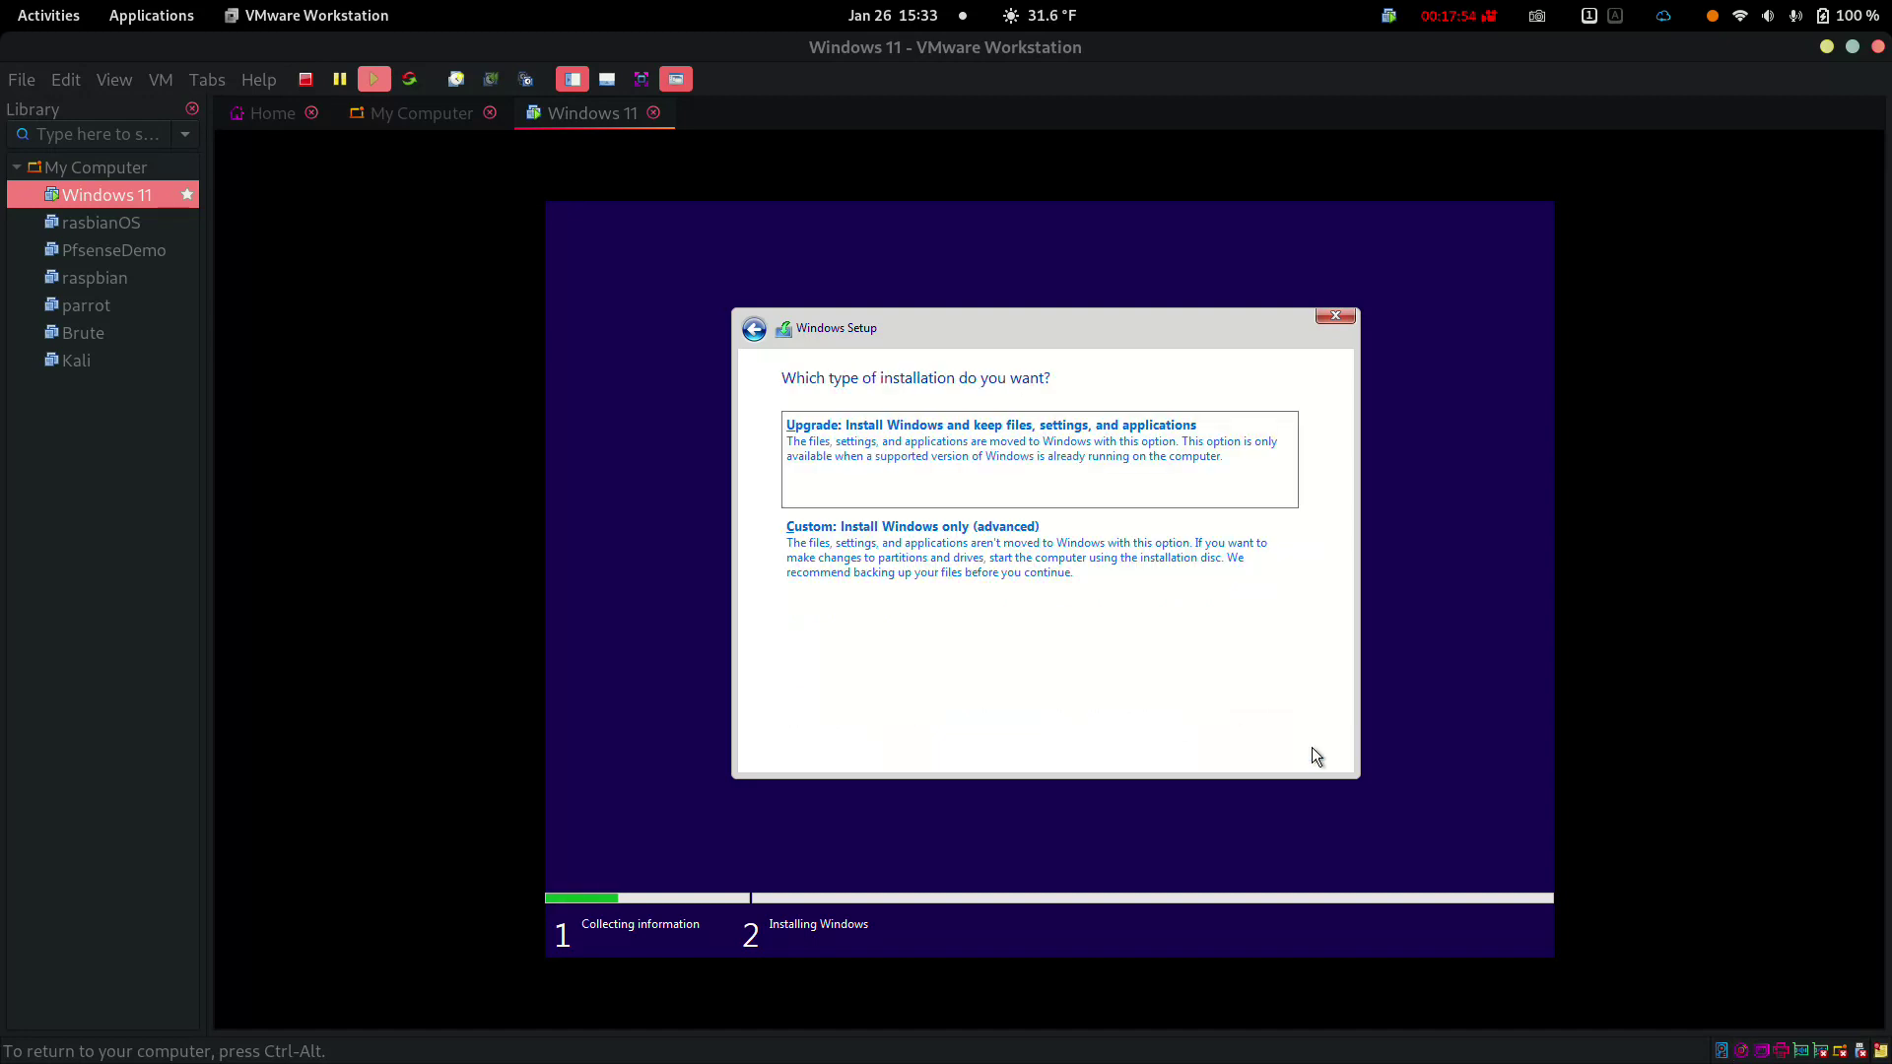
pyautogui.click(1061, 554)
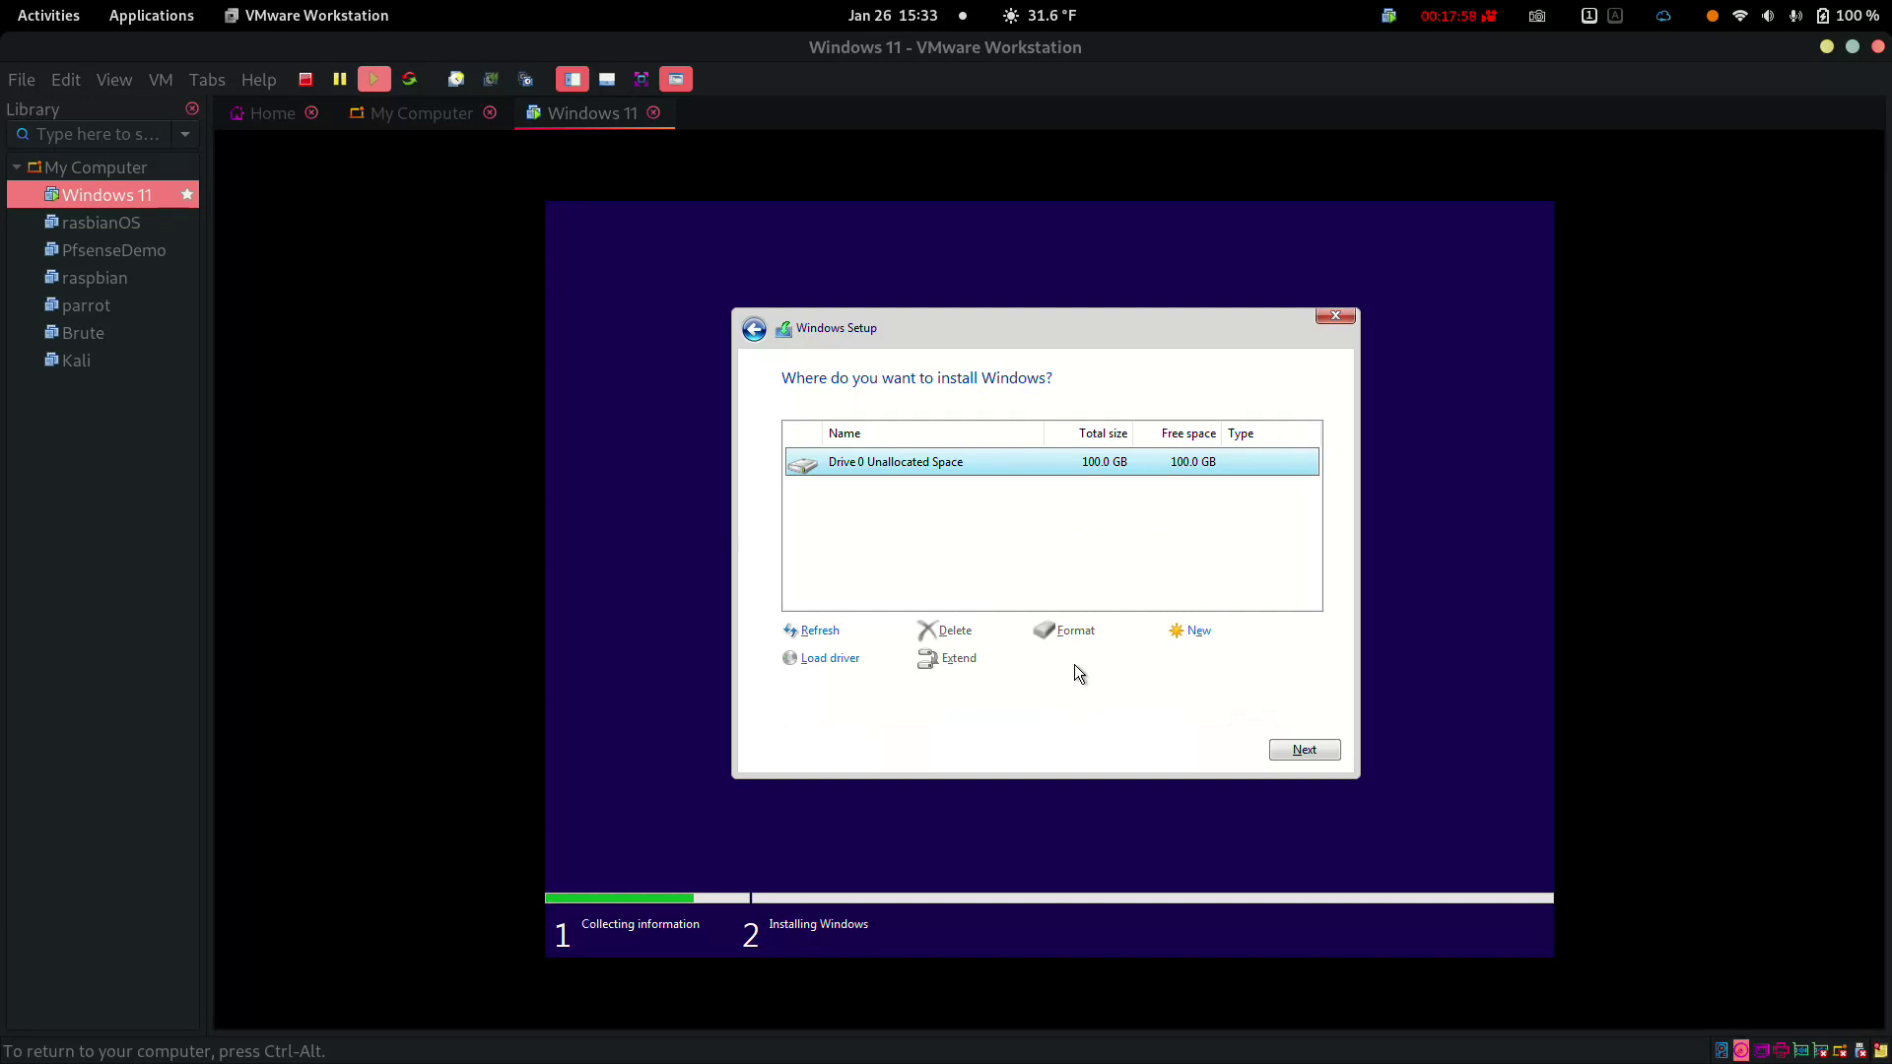
pyautogui.click(1303, 751)
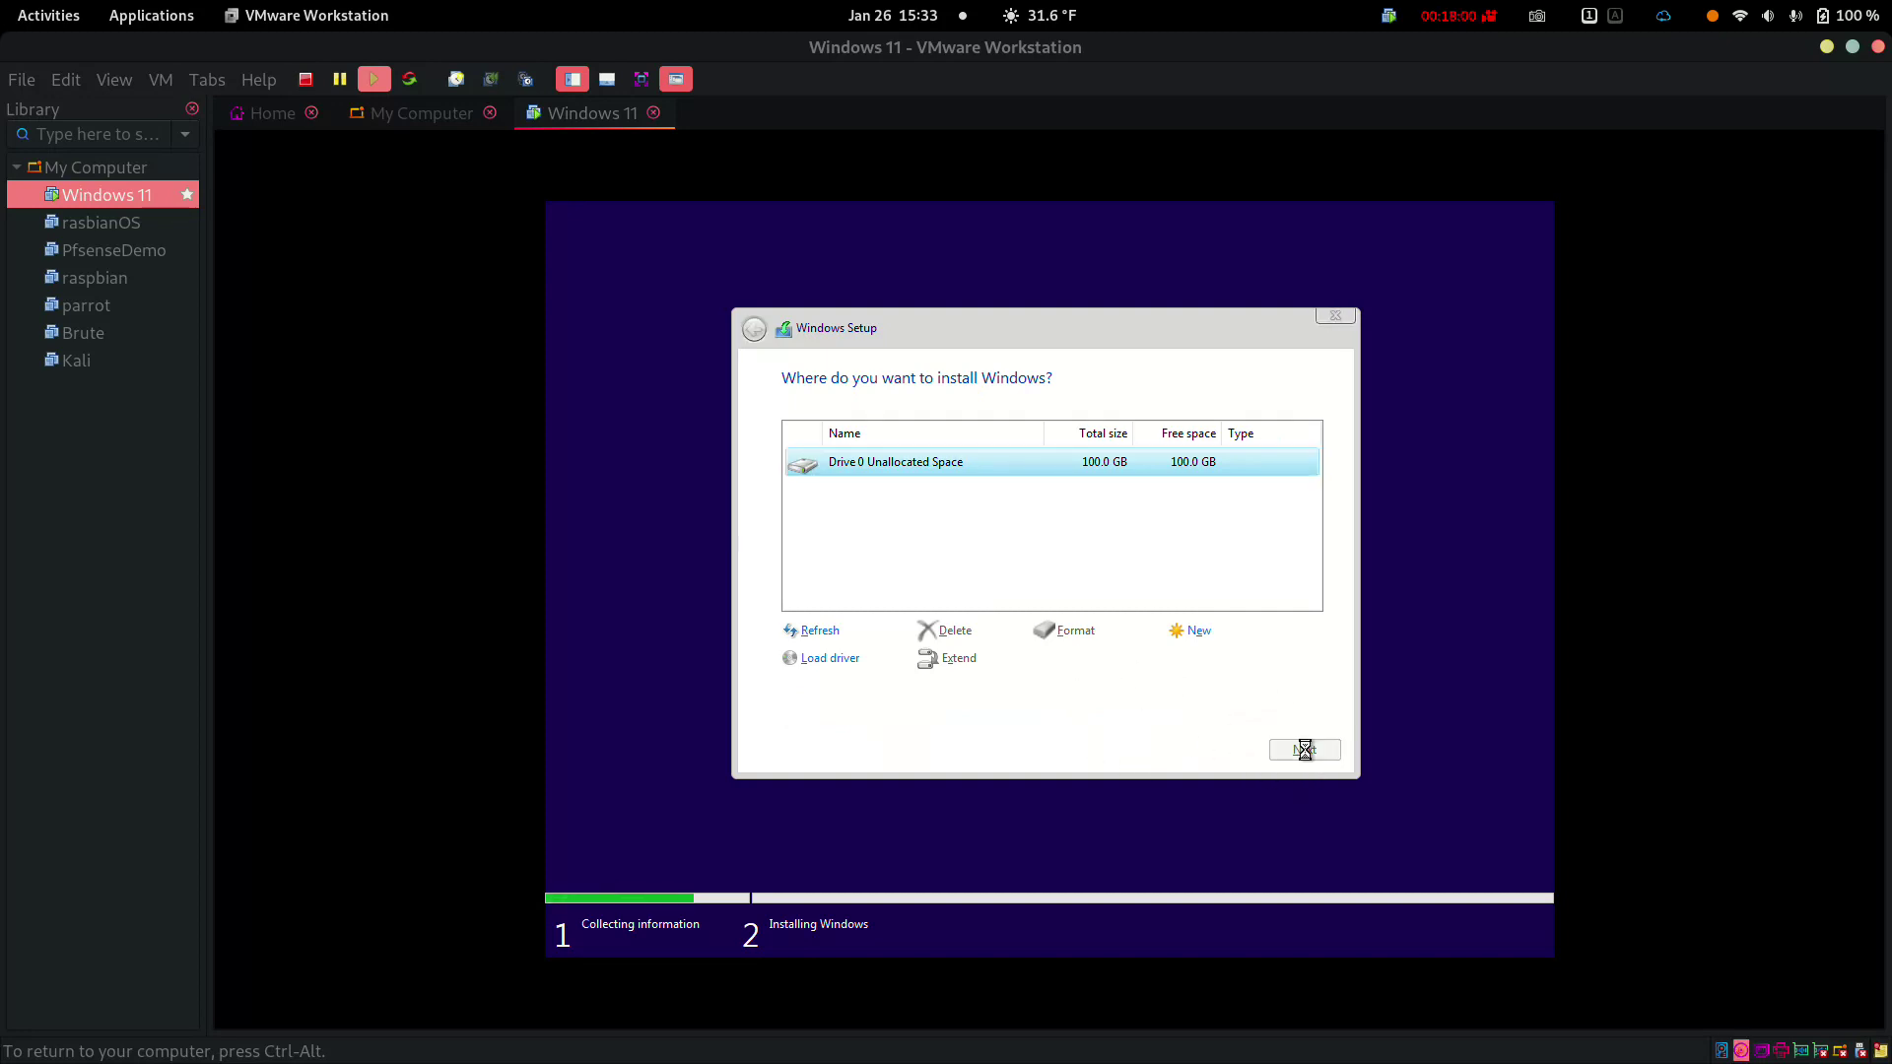
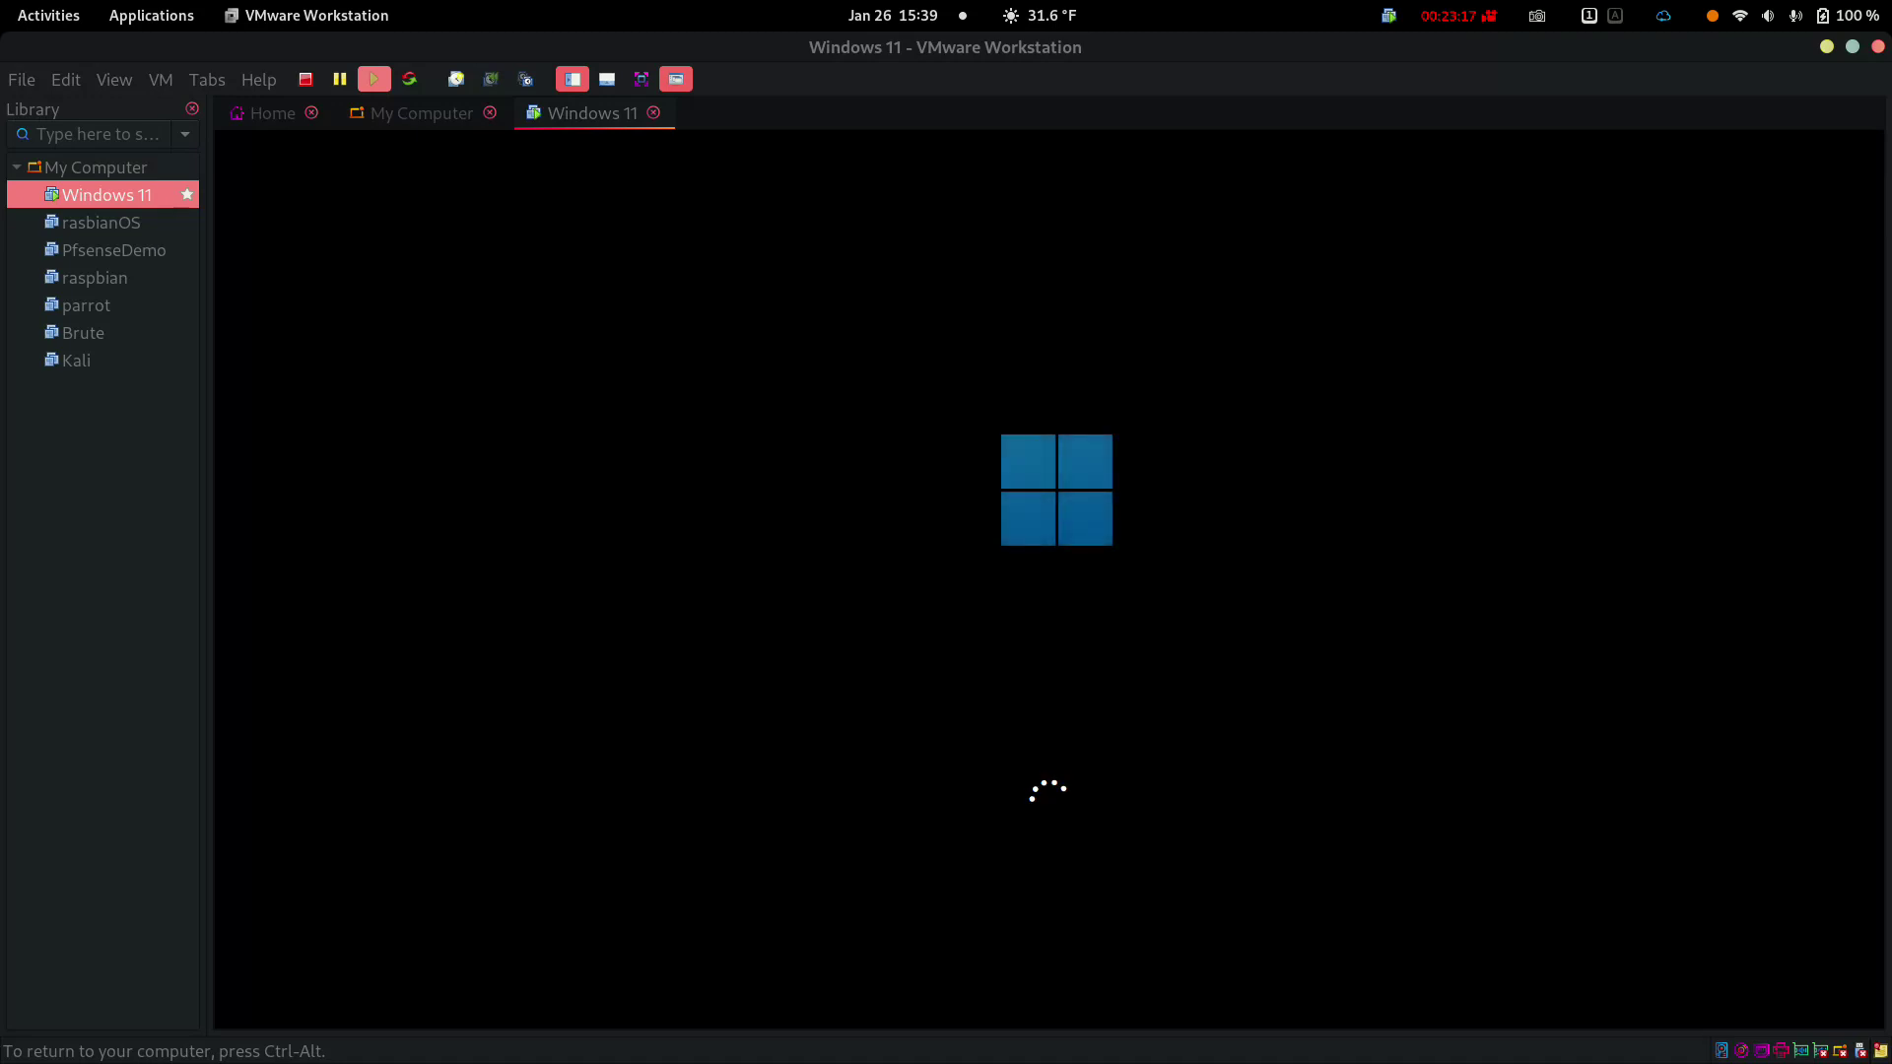
# Release input from the VM and hide the Library sidebar with F9 to widen the view
pyautogui.hotkey('ctrl', 'alt')
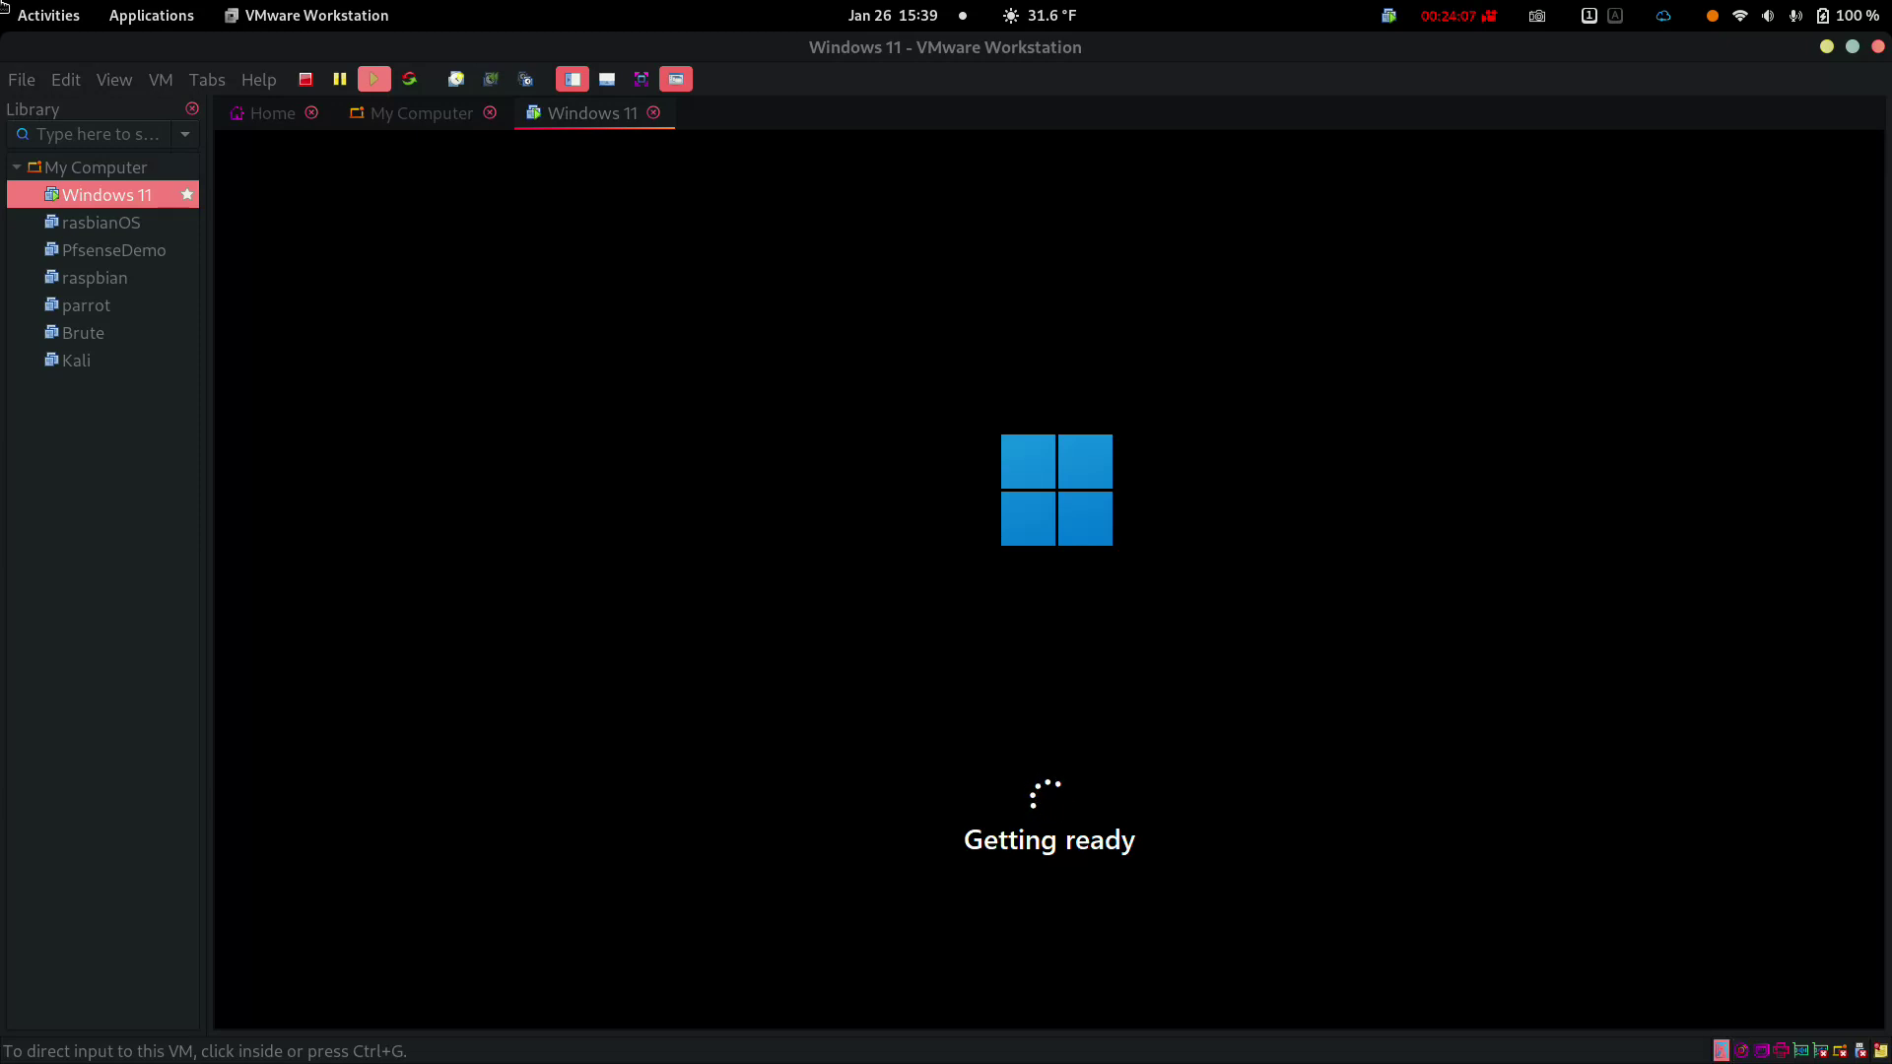
pyautogui.hotkey('ctrl', 'g')
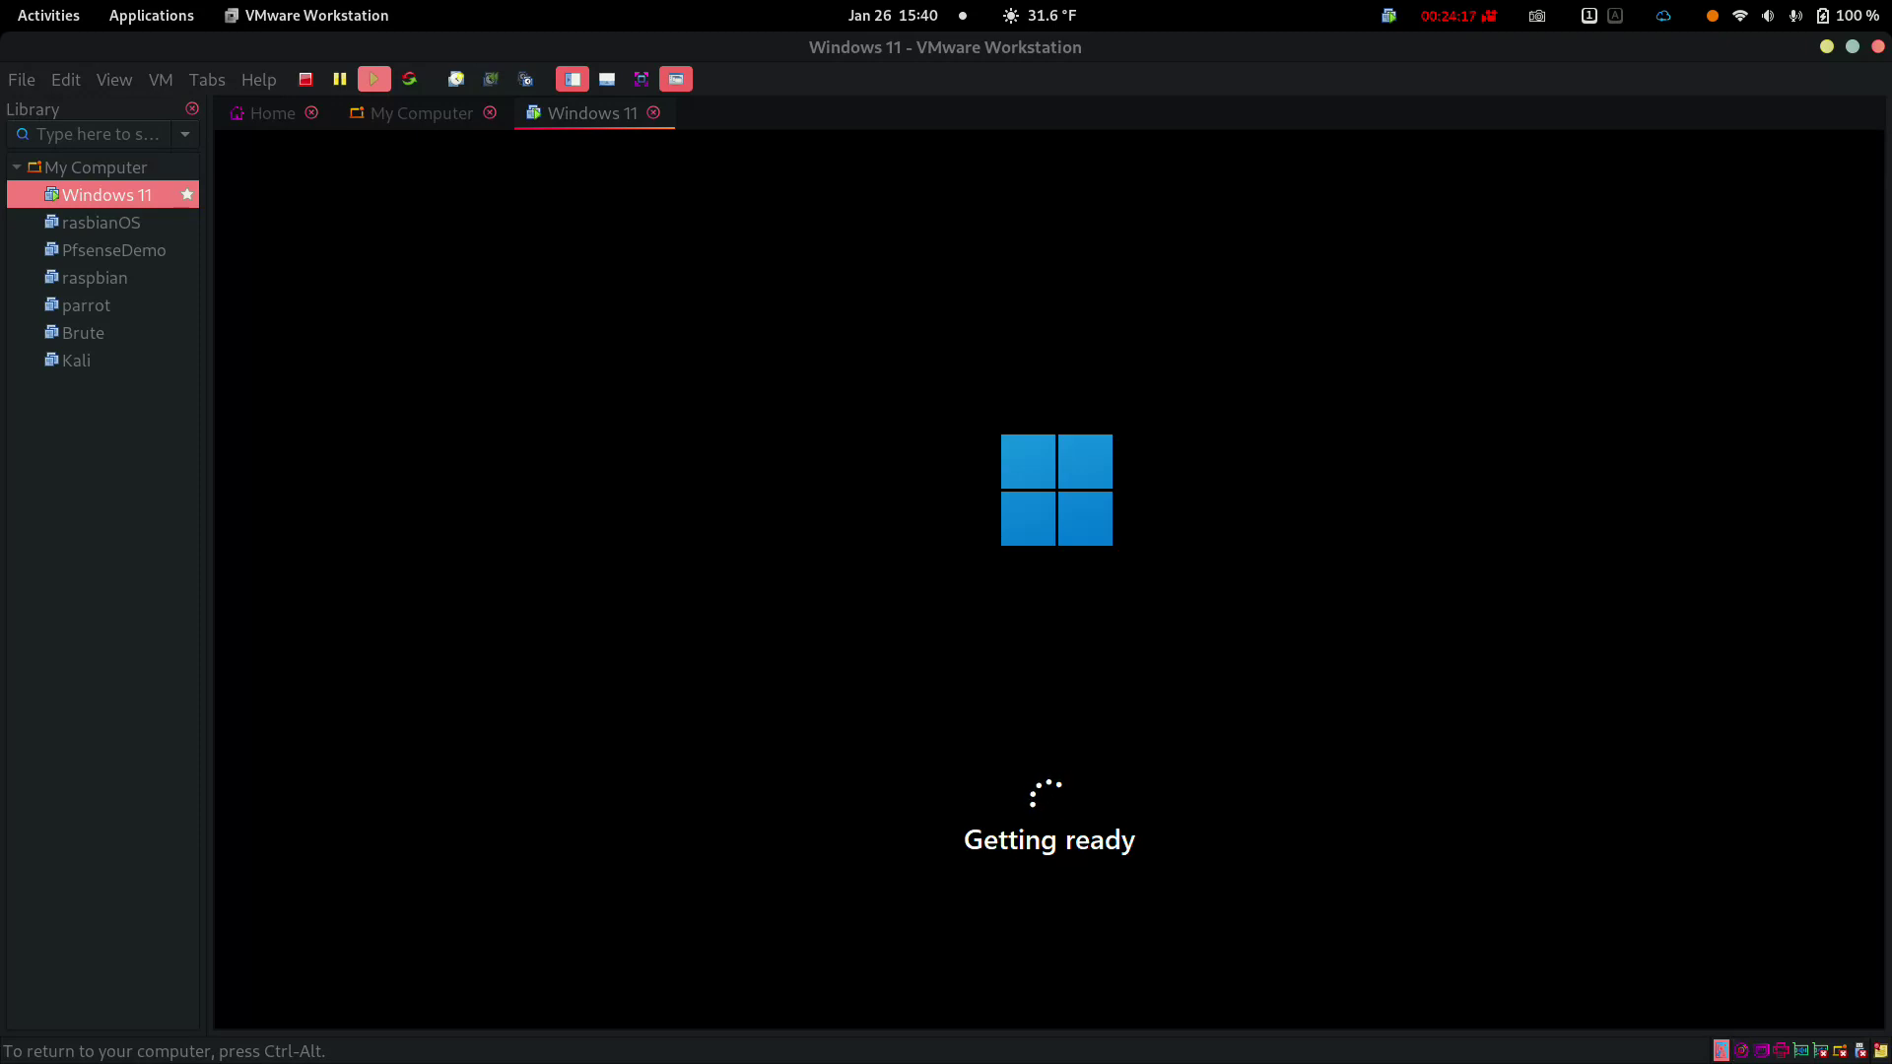
pyautogui.hotkey('ctrl', 'alt')
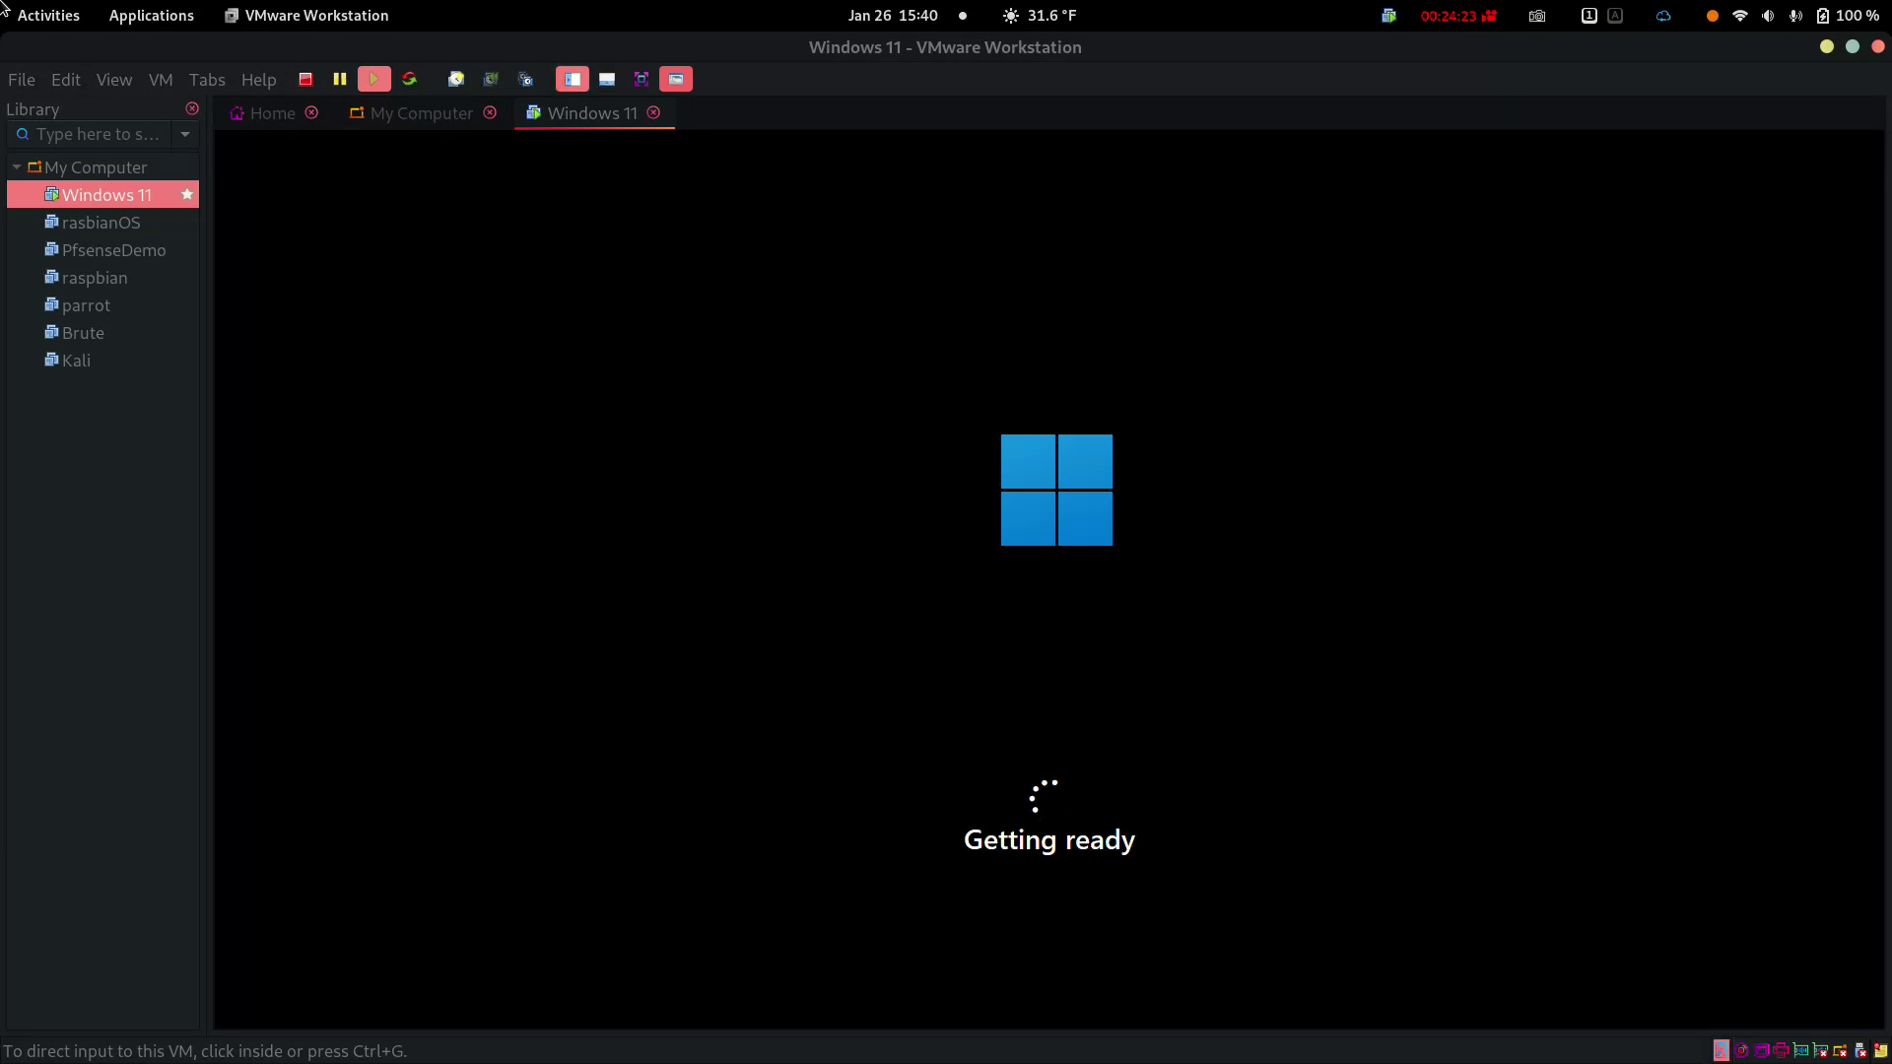
pyautogui.press('F9')
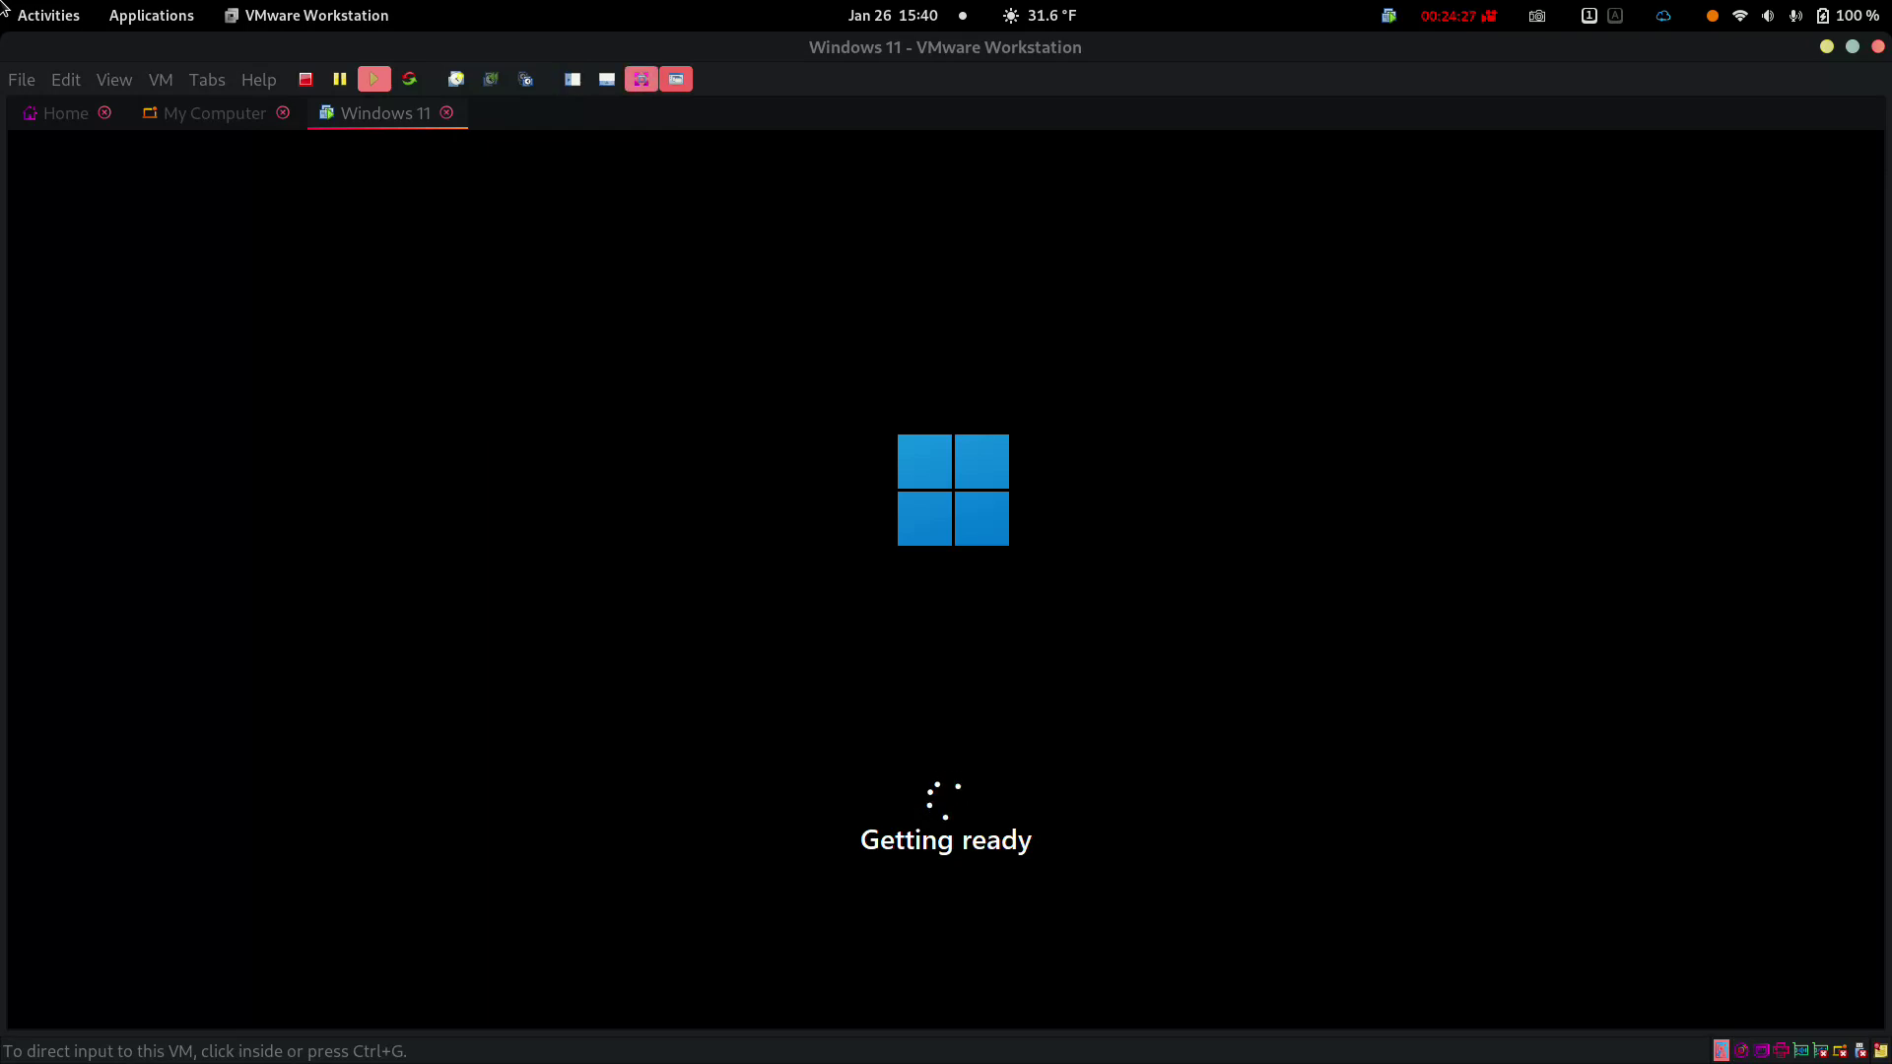
# Switch the Windows 11 VM to full screen mode
pyautogui.click(641, 78)
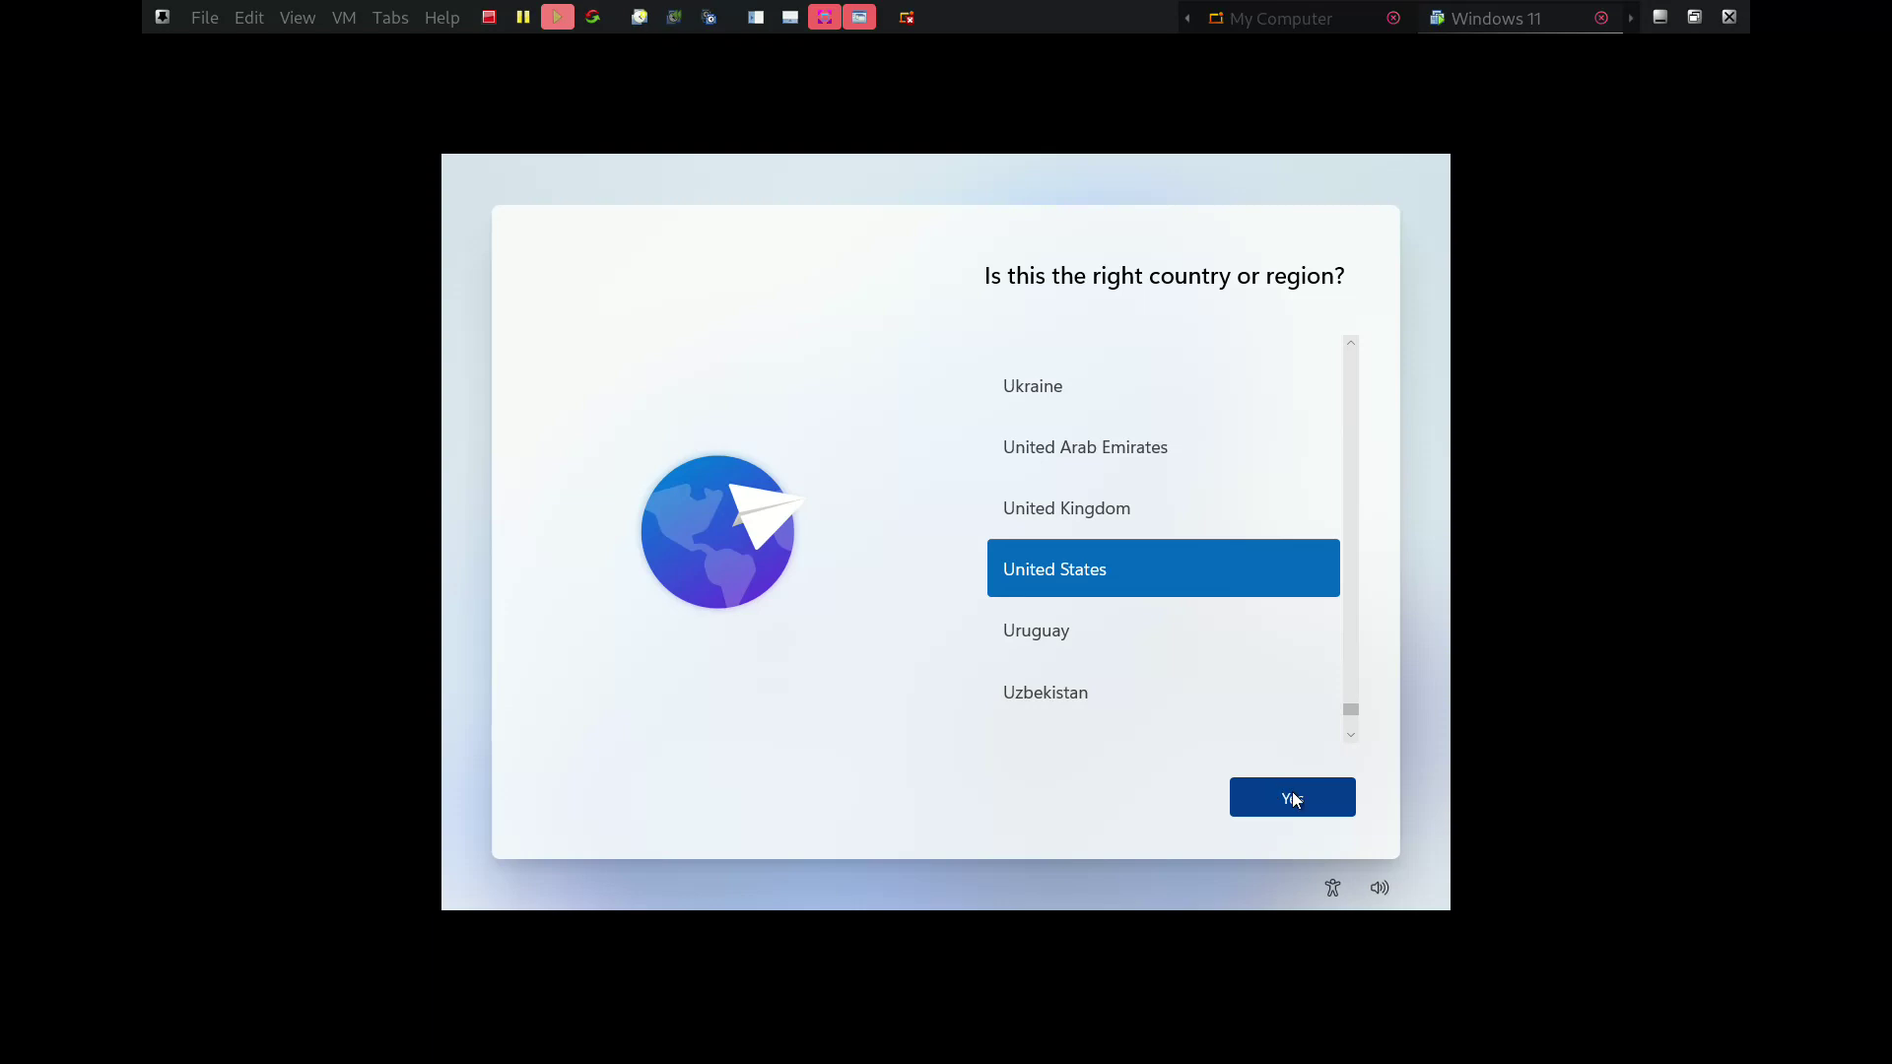
# Confirm United States as the region and the US keyboard layout, skipping a second layout
pyautogui.click(1303, 797)
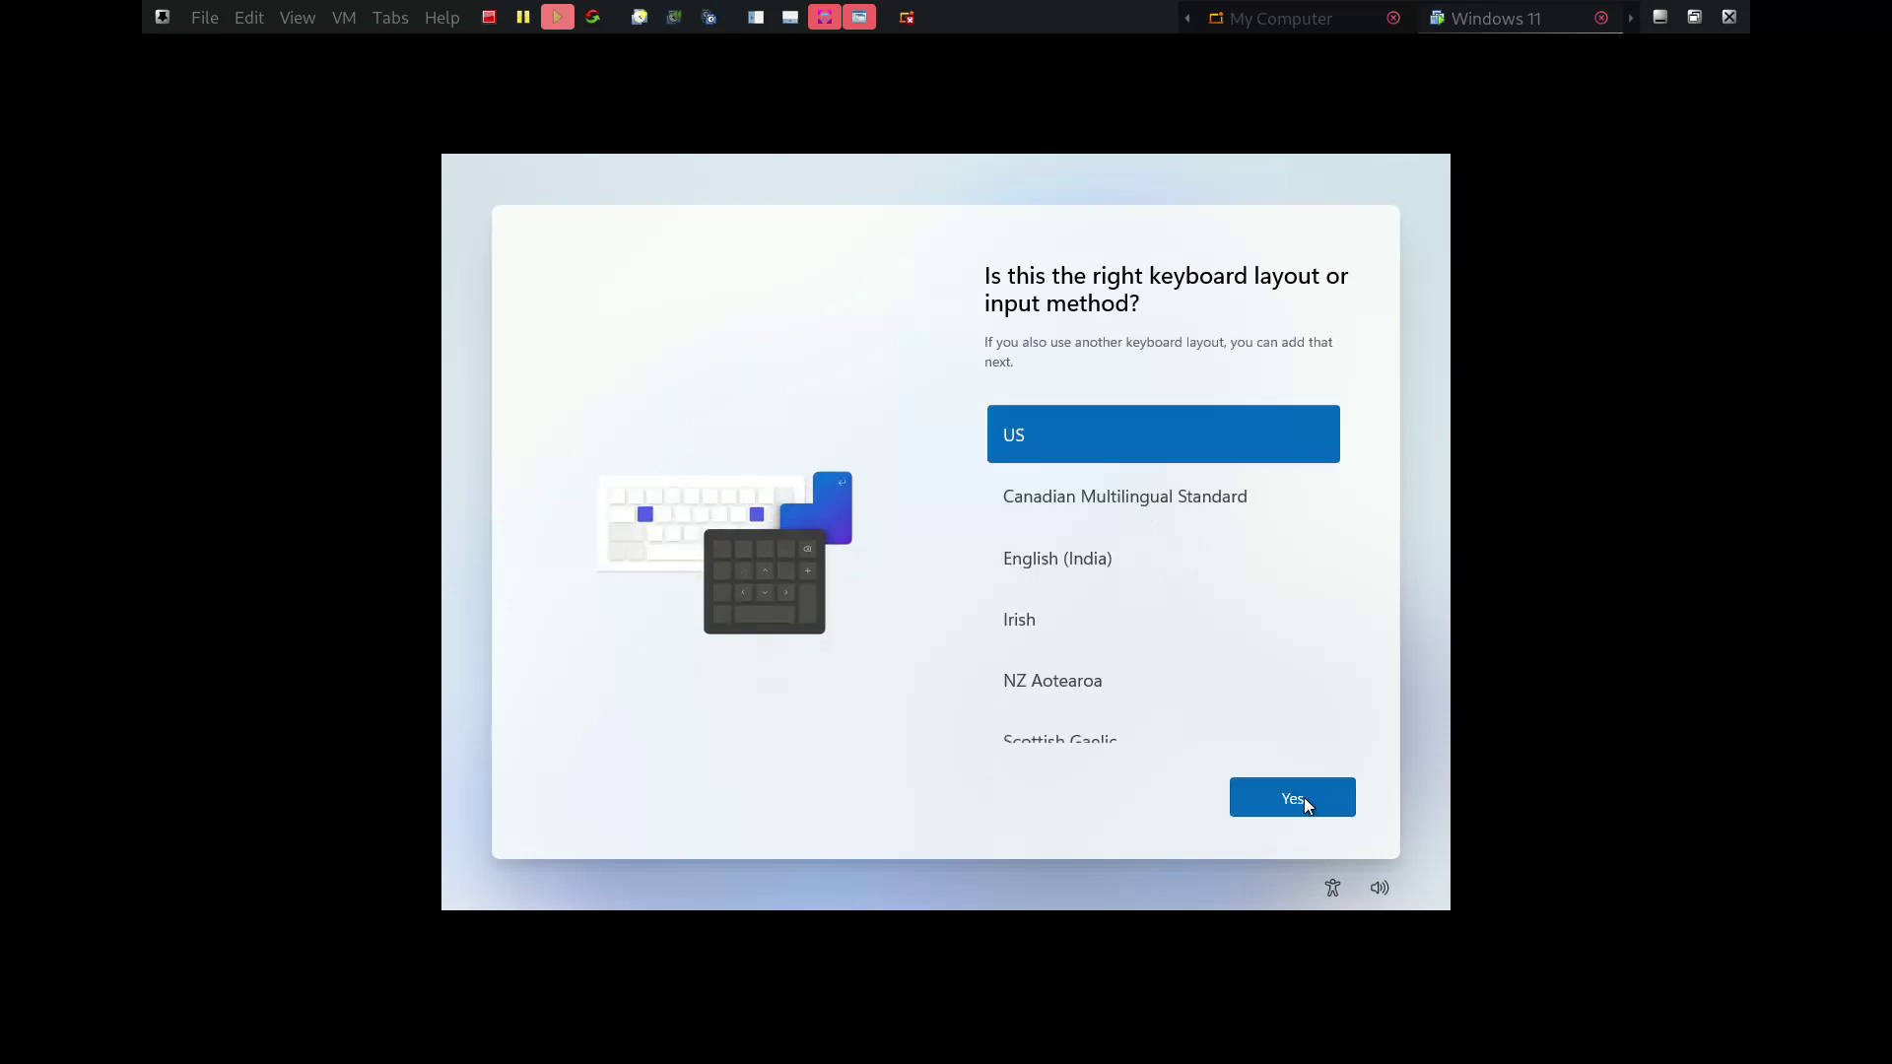
pyautogui.click(1303, 803)
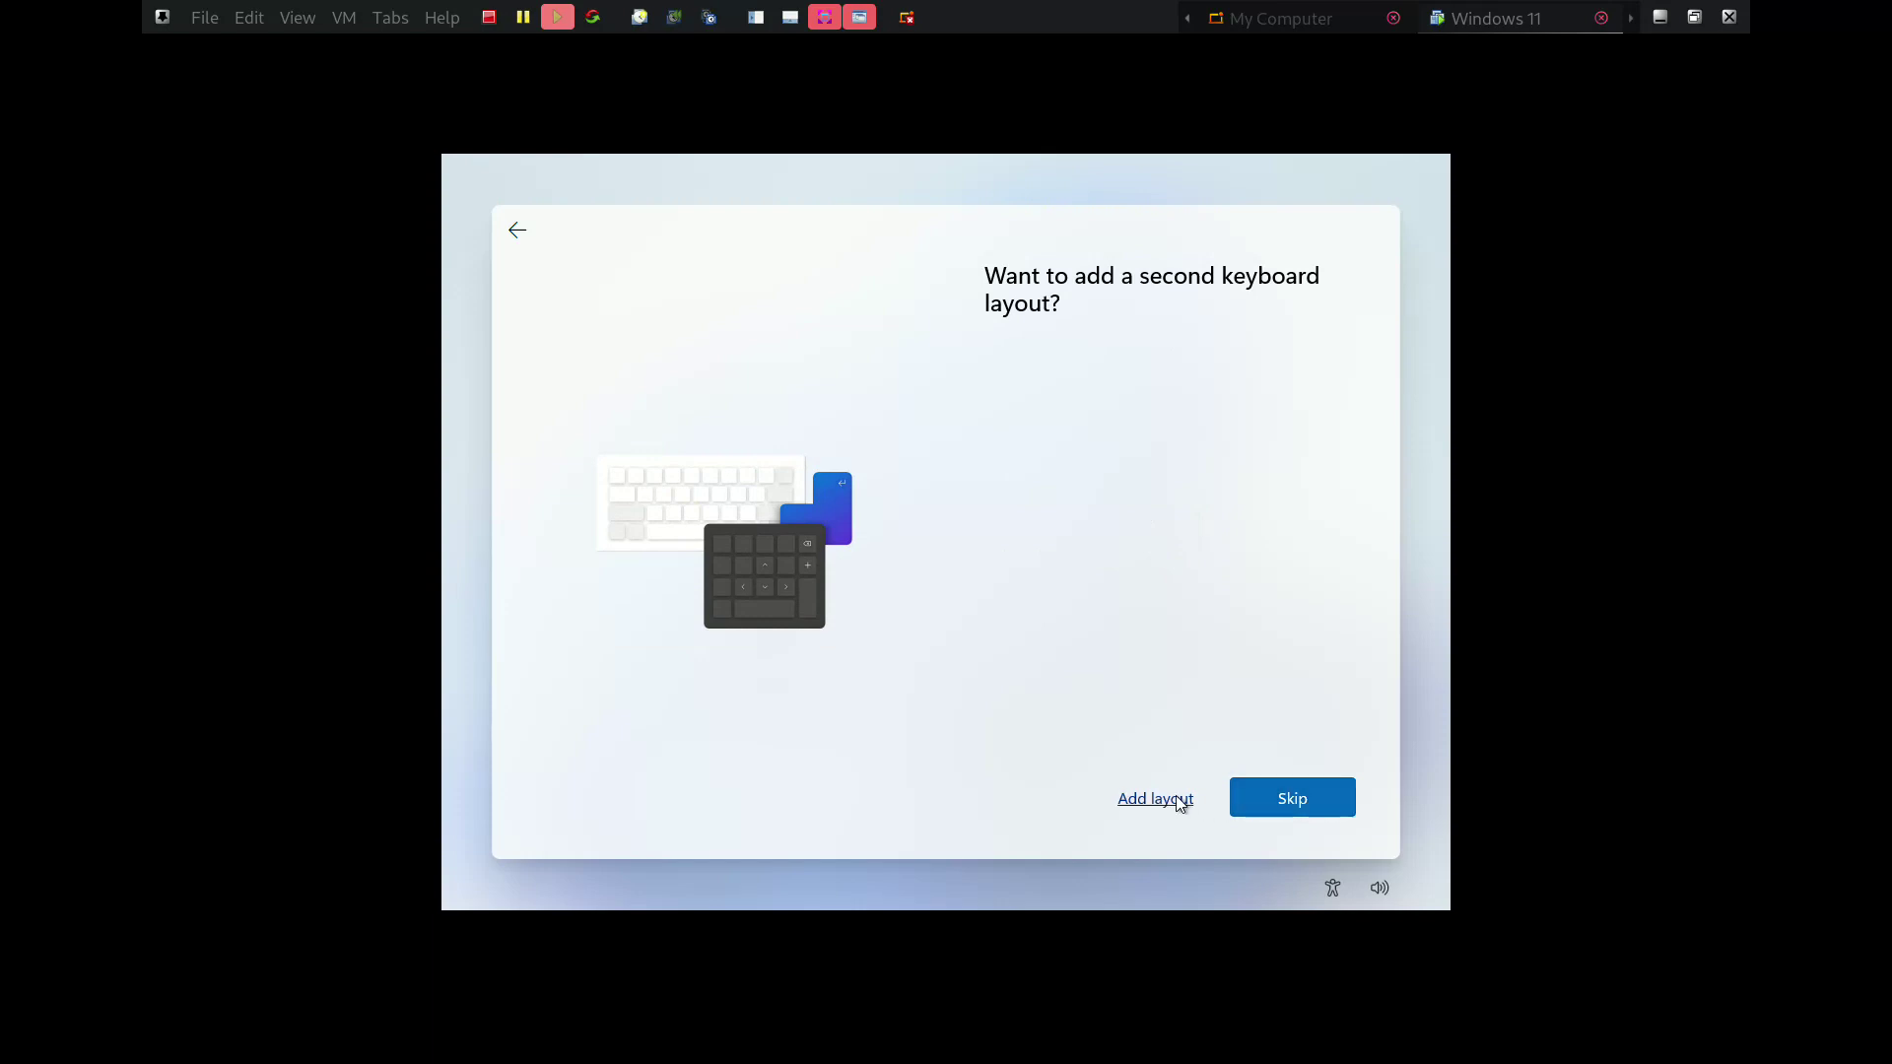
pyautogui.click(1311, 805)
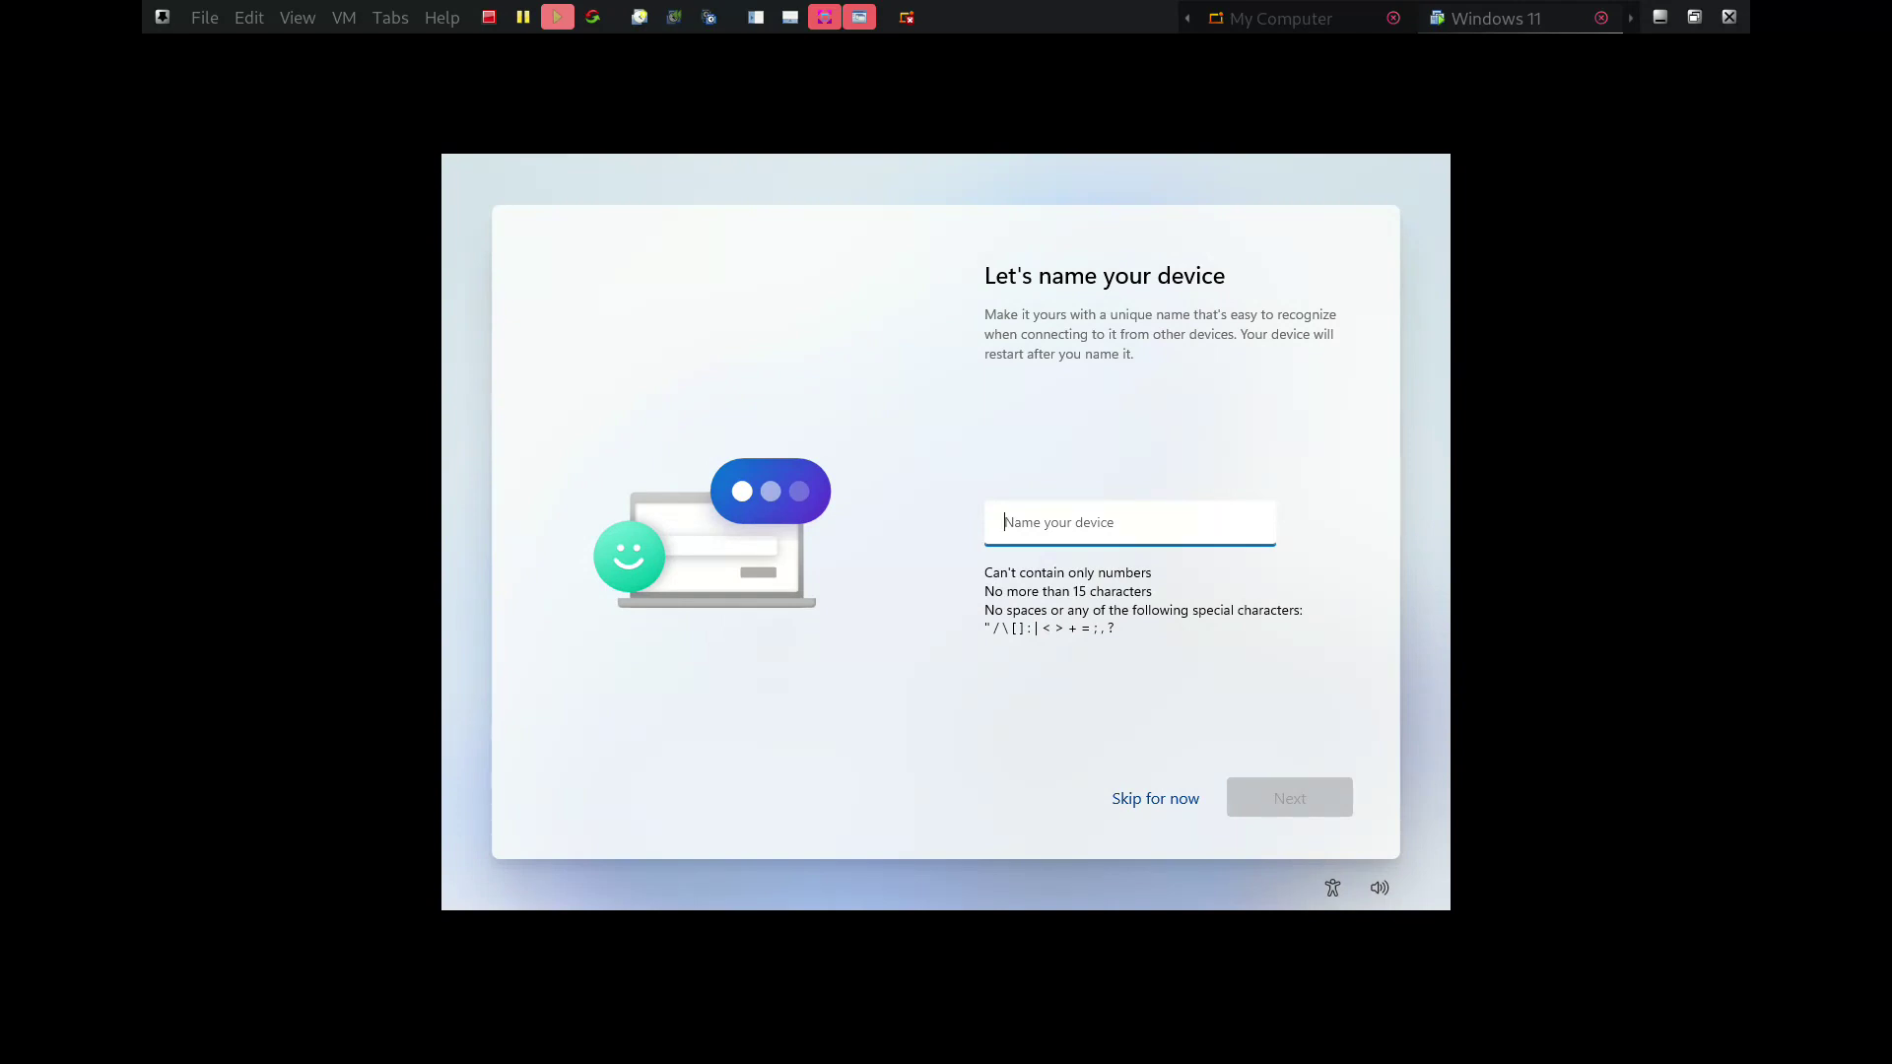
# Name the device 'Windows' and continue
pyautogui.write('vl')
pyautogui.press('BackSpace')
pyautogui.press('BackSpace')
pyautogui.press('capslock')
pyautogui.write('Windows')
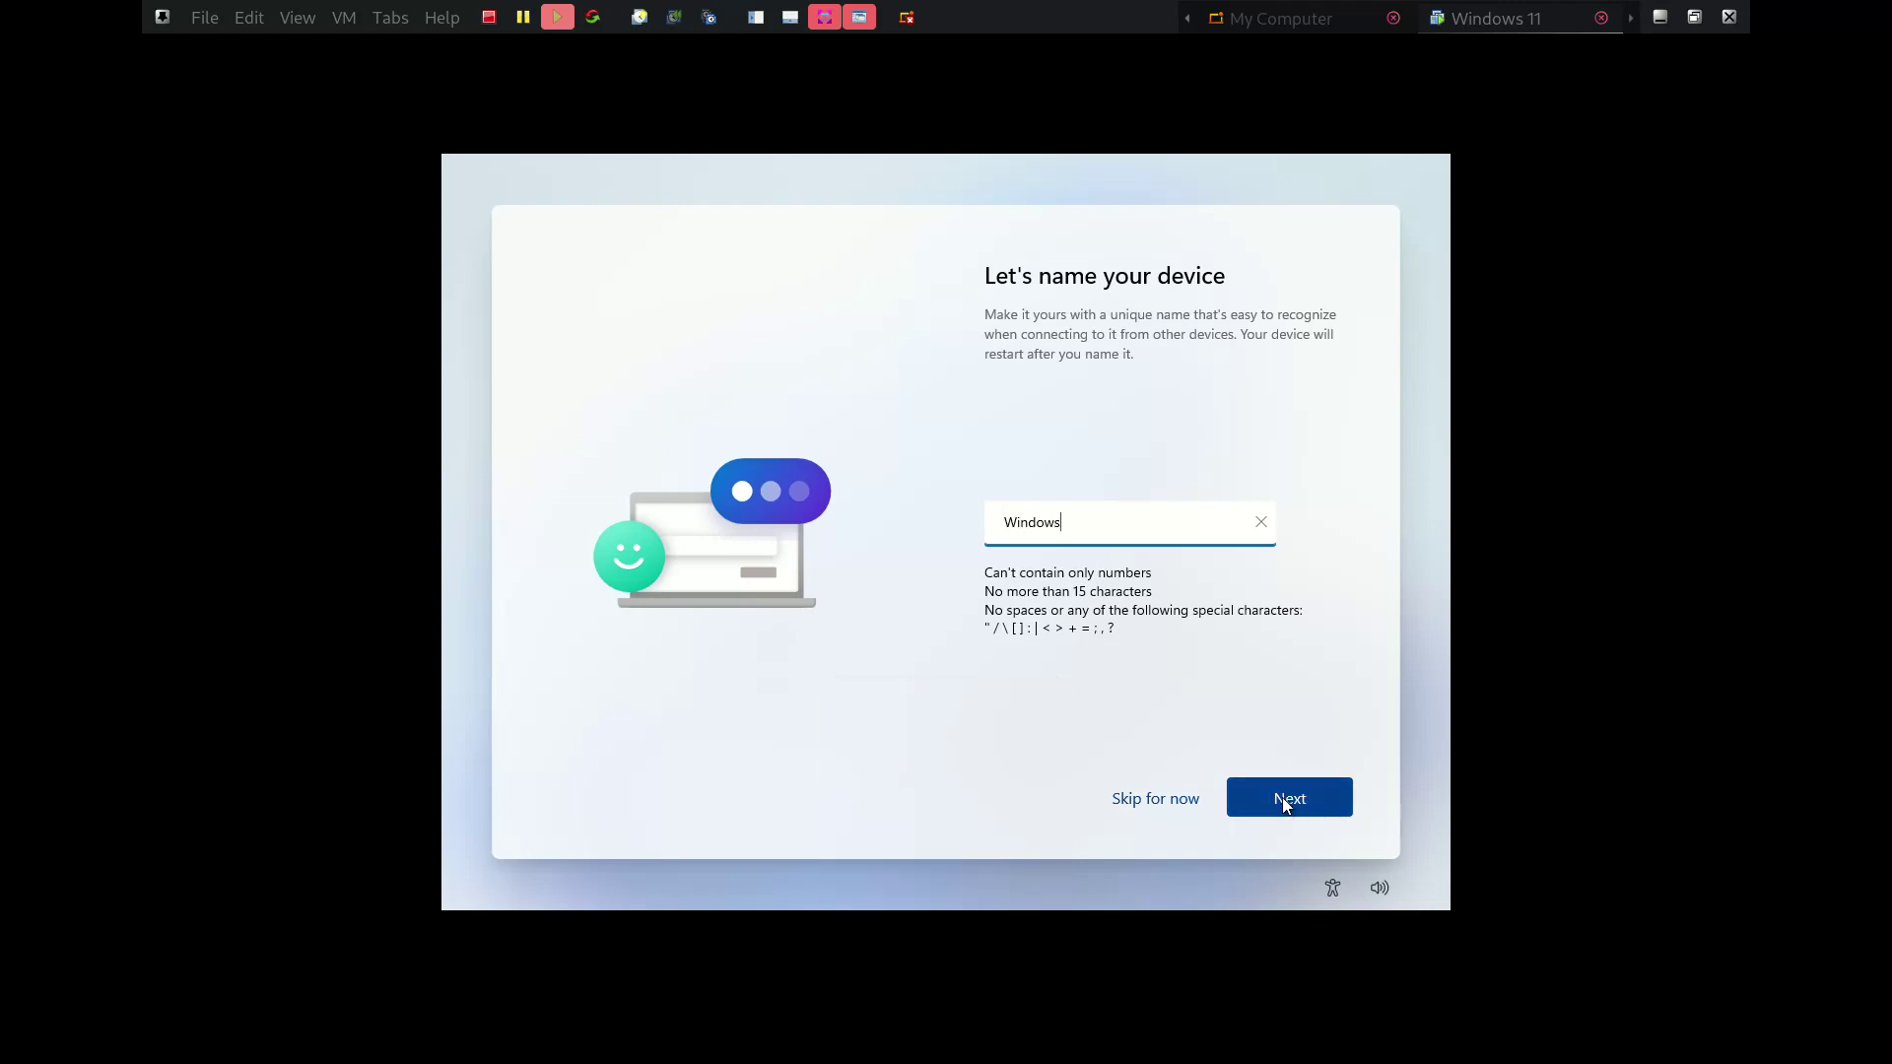
pyautogui.click(1284, 800)
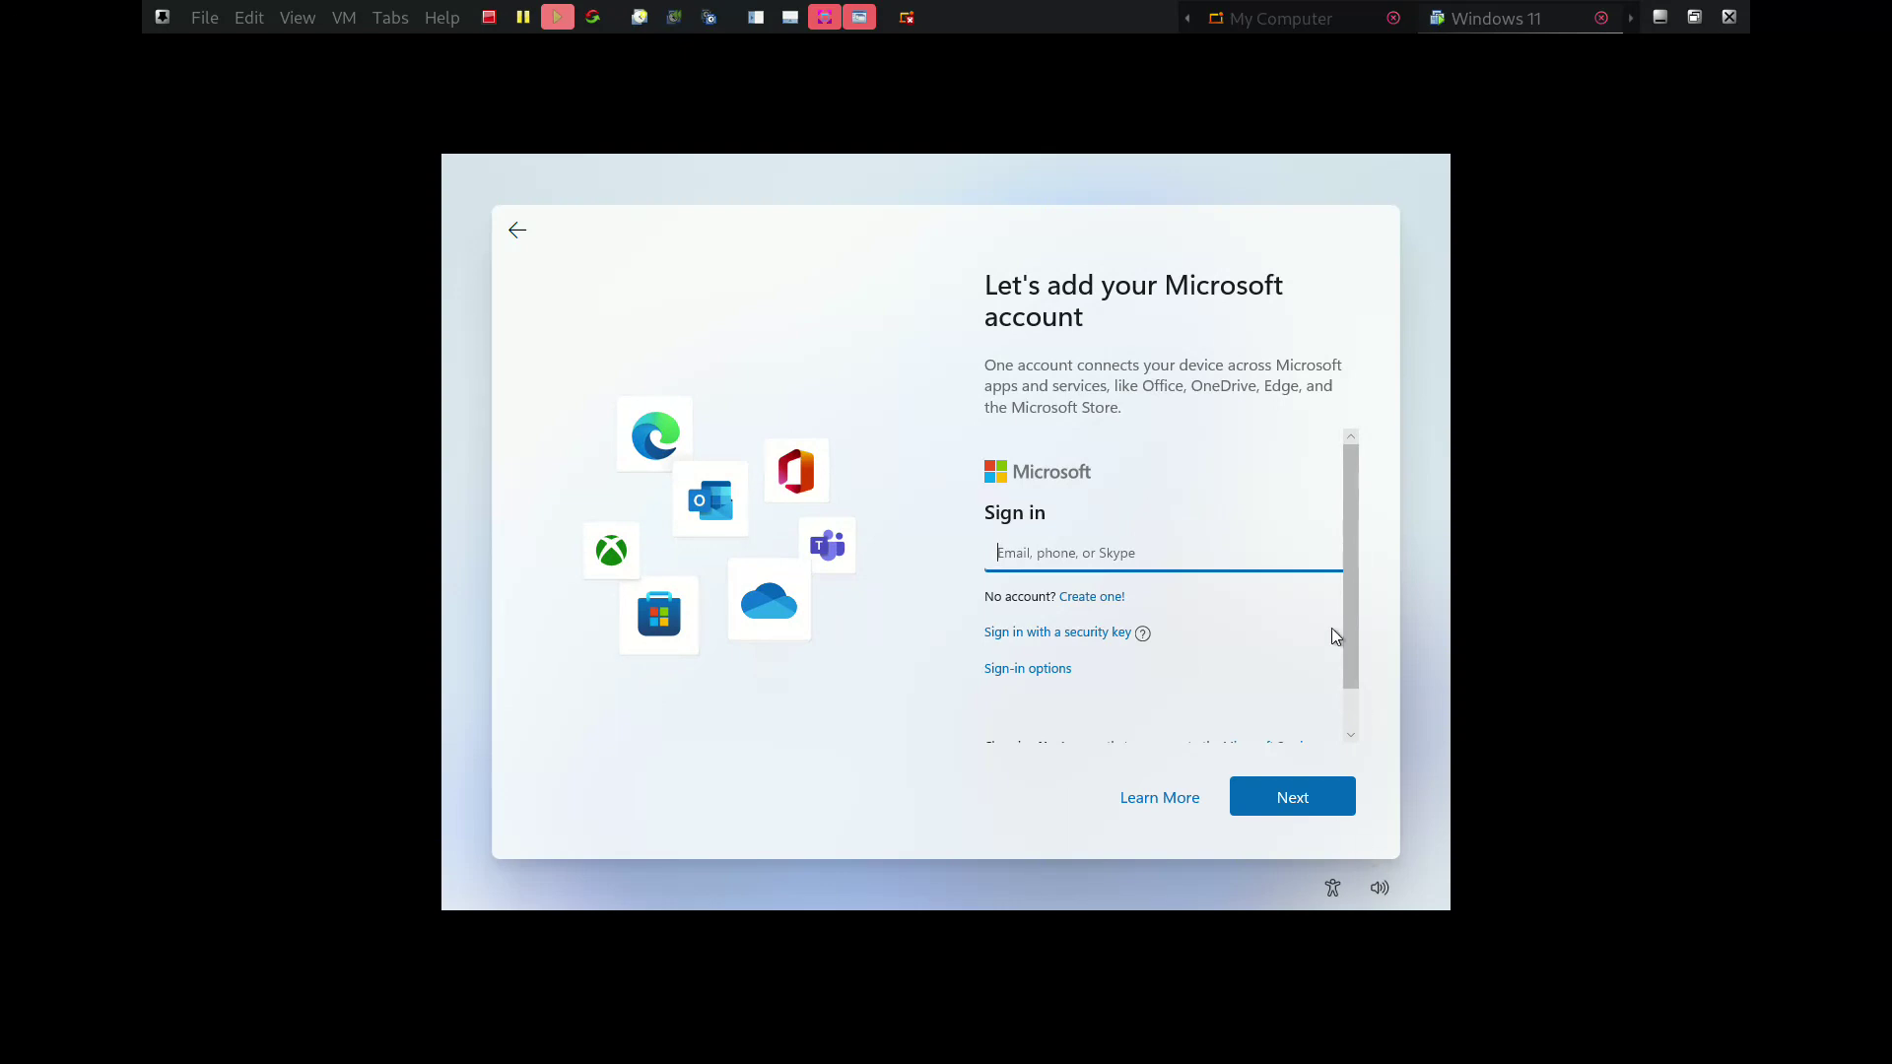
# Enter the Microsoft account e-mail address and continue to password entry
pyautogui.moveTo(1349, 607); pyautogui.dragTo(1352, 554)
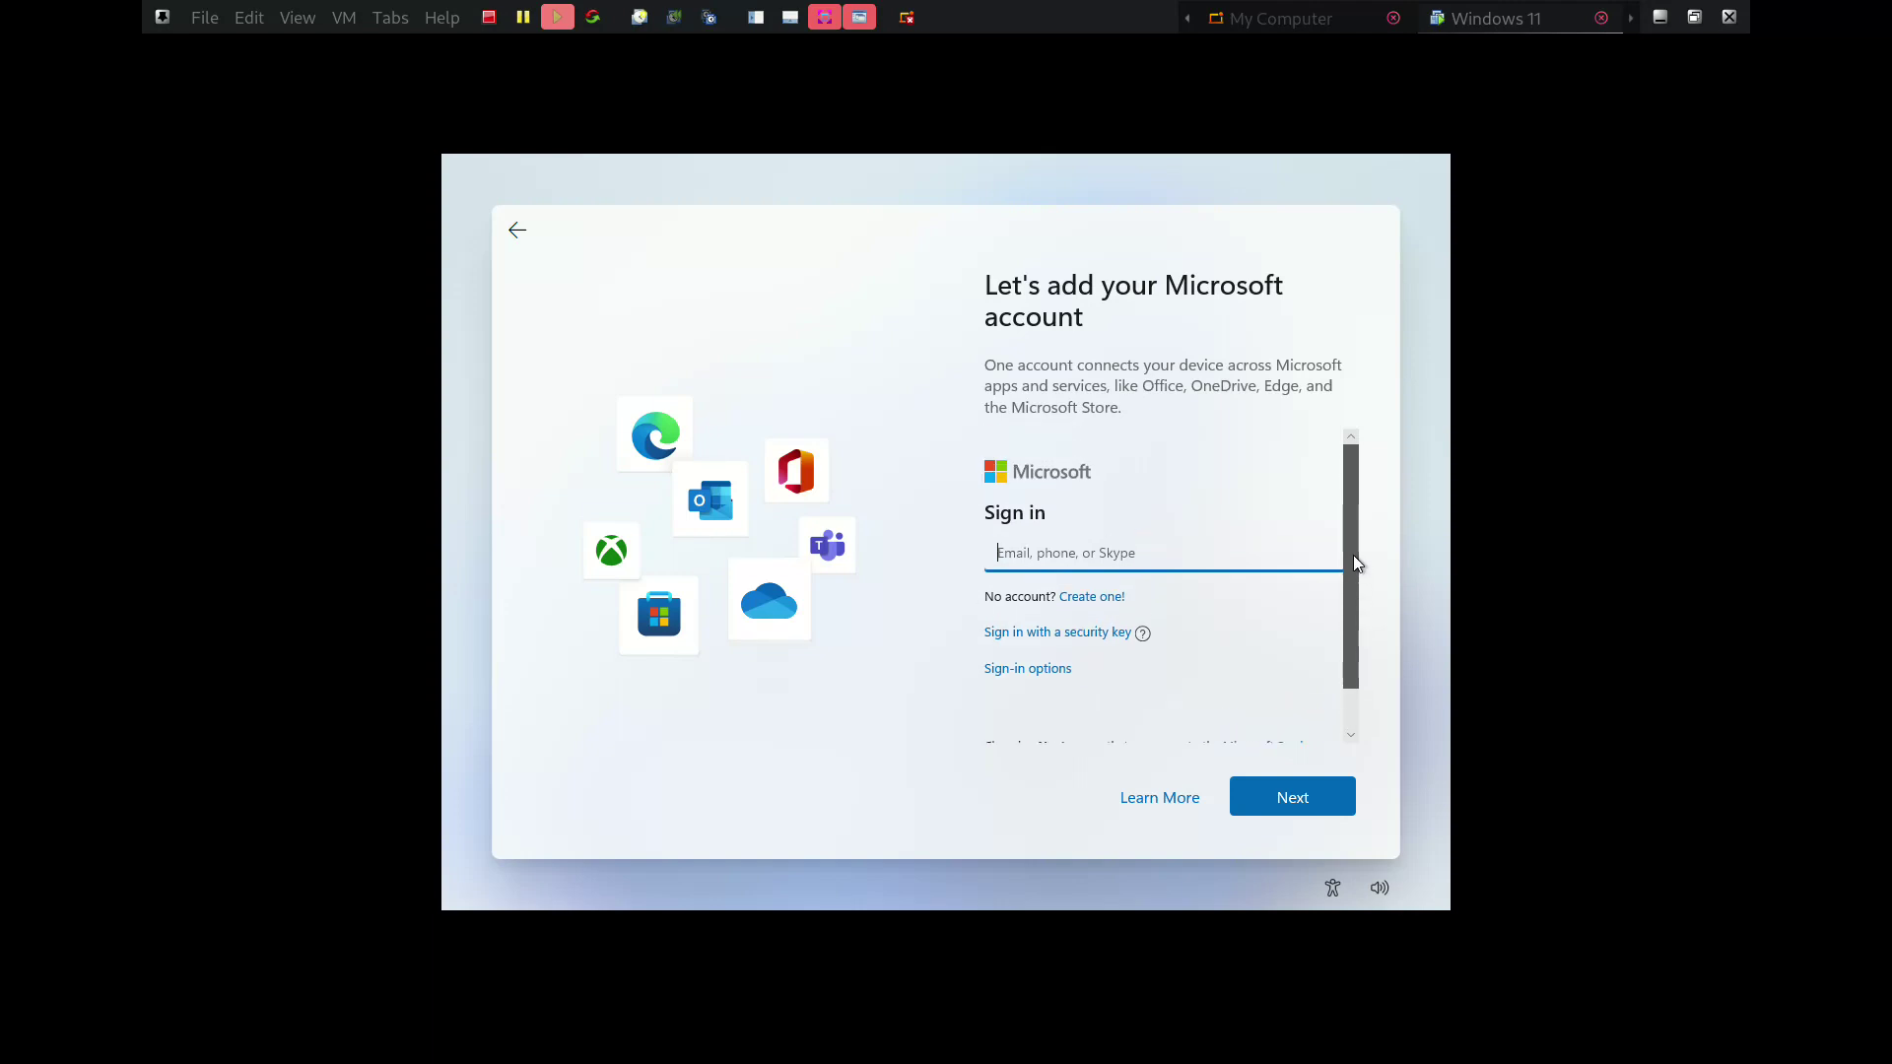
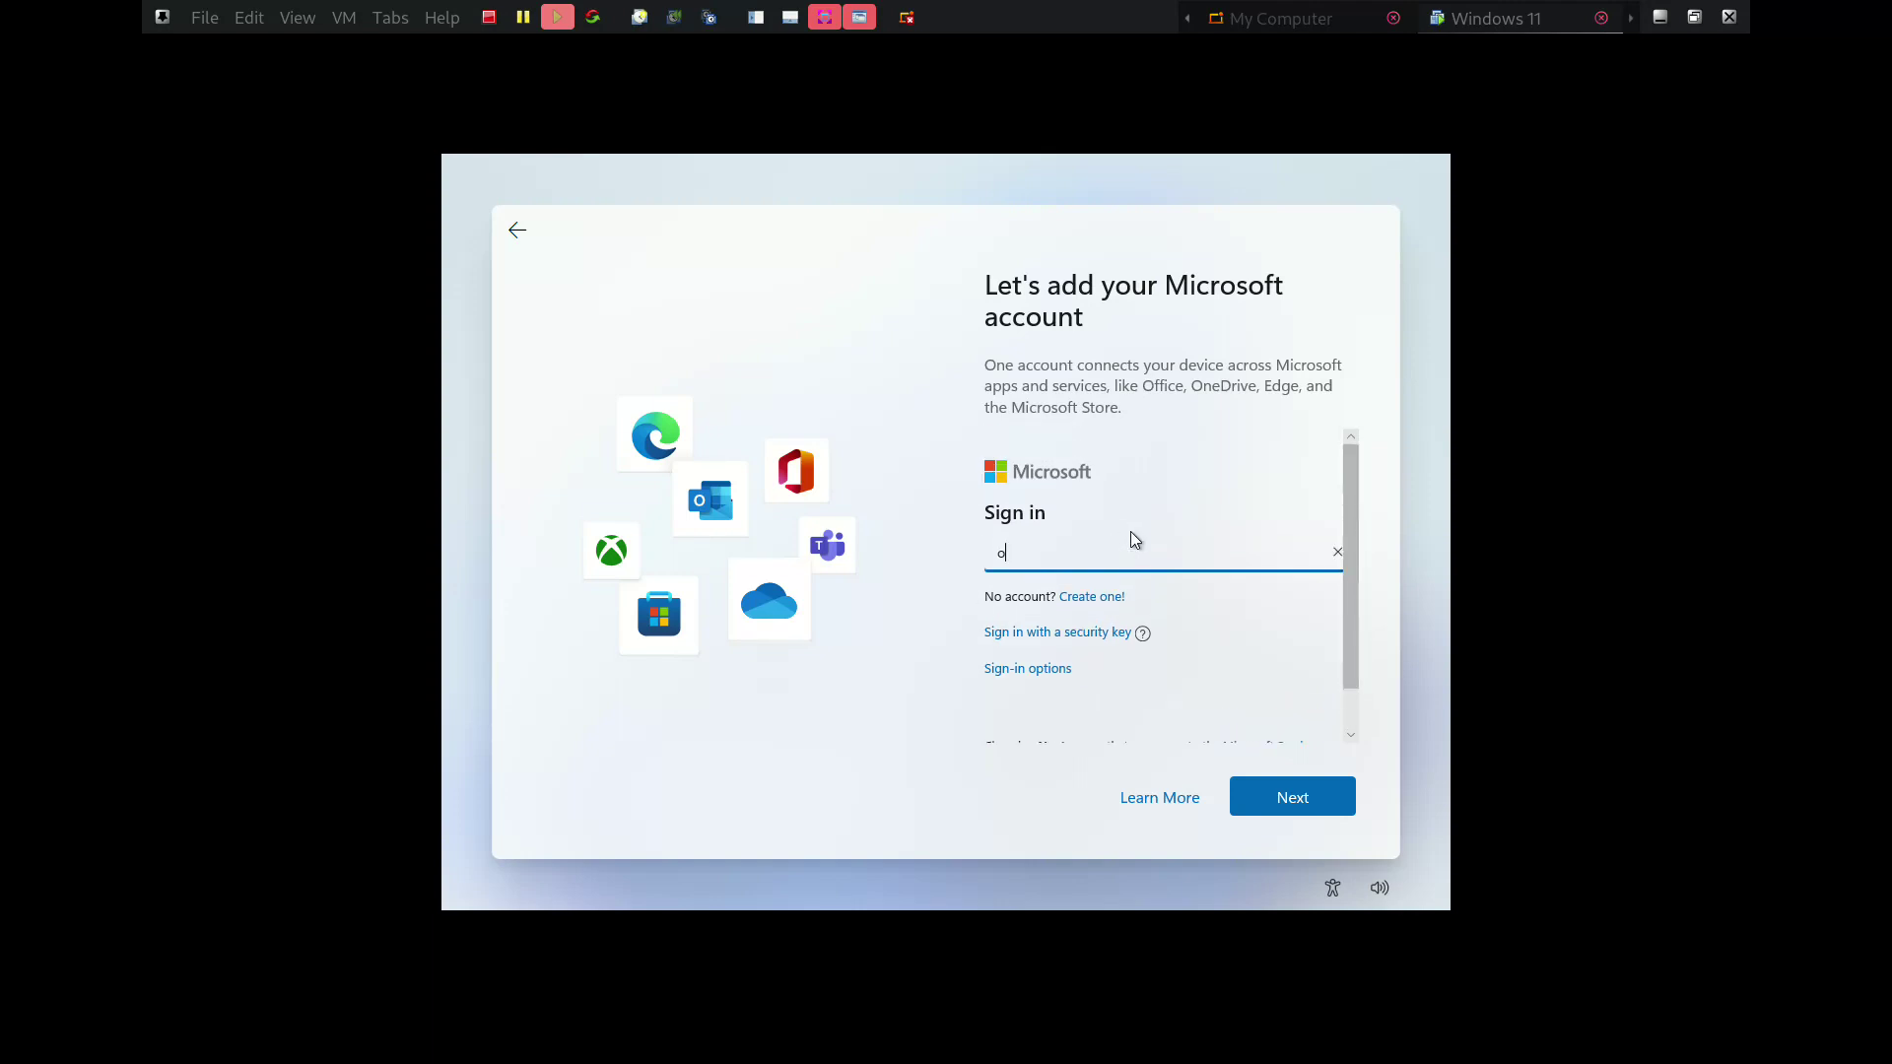
pyautogui.click(1281, 798)
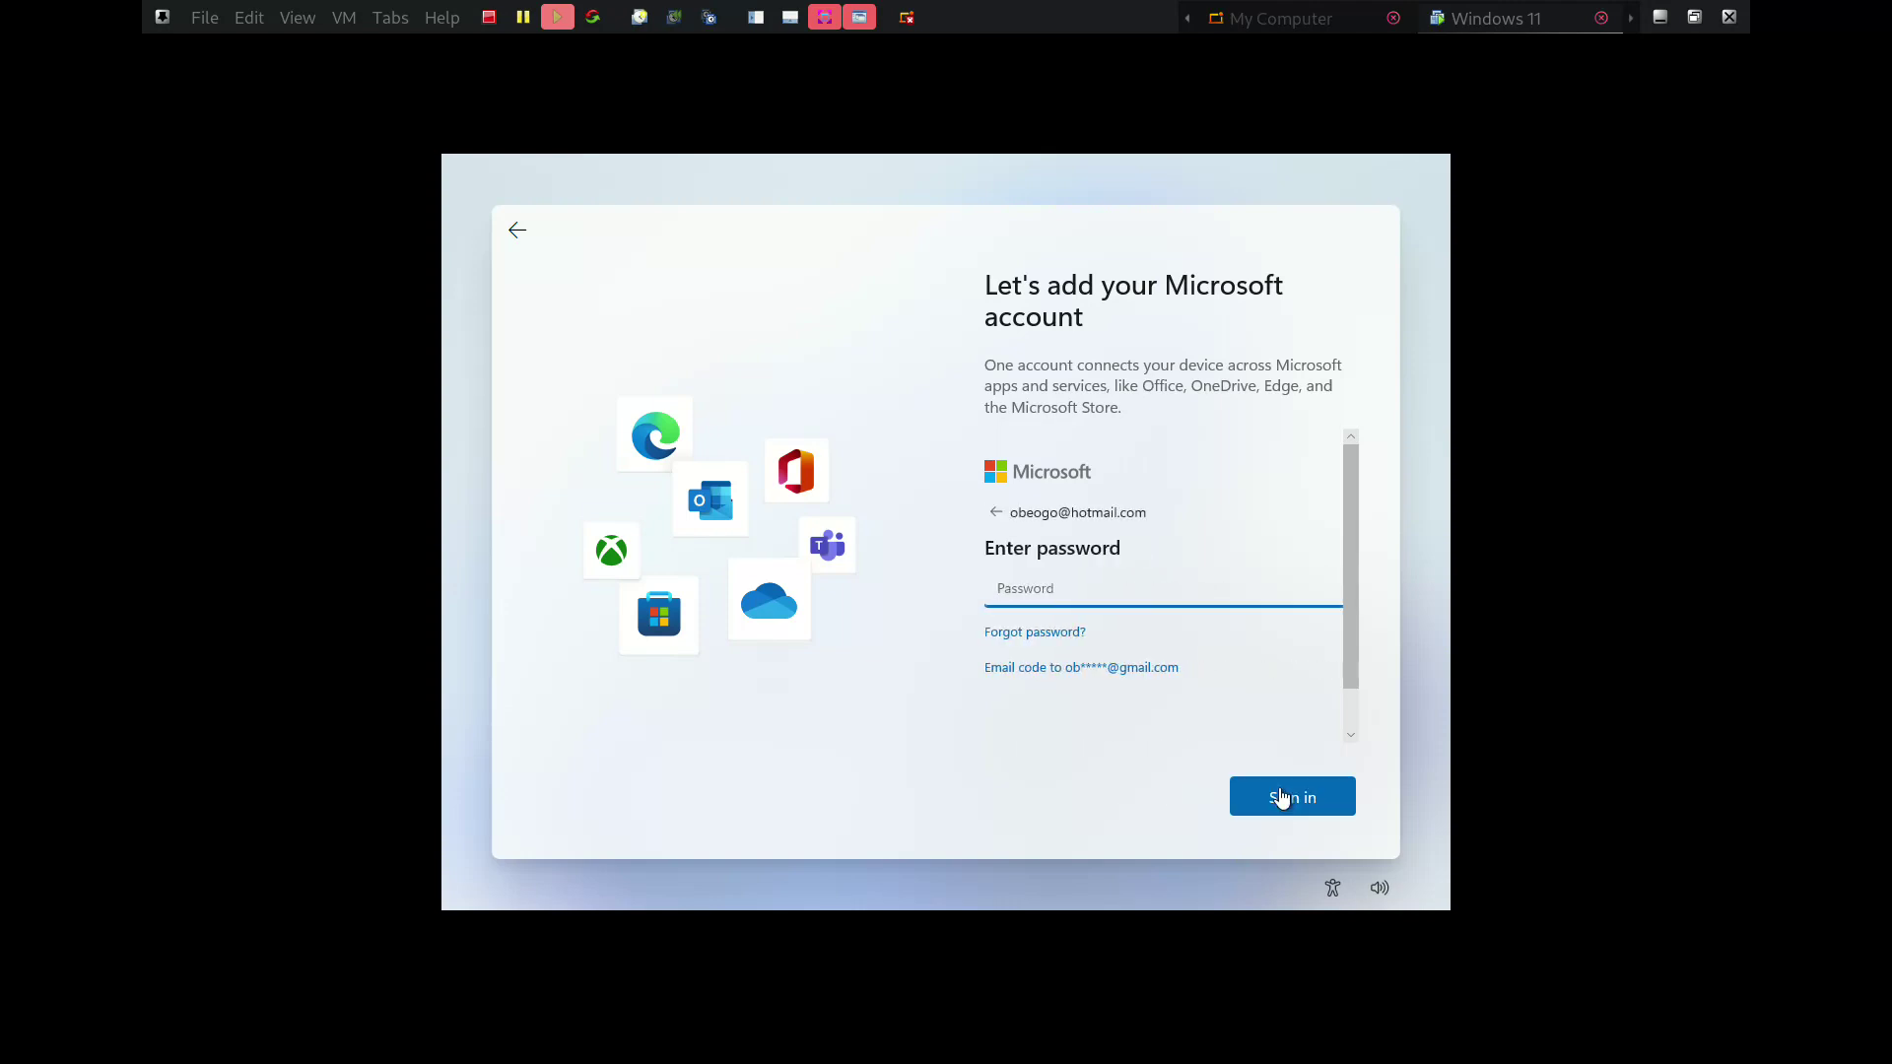
# Type the account password and sign in
pyautogui.press('capslock')
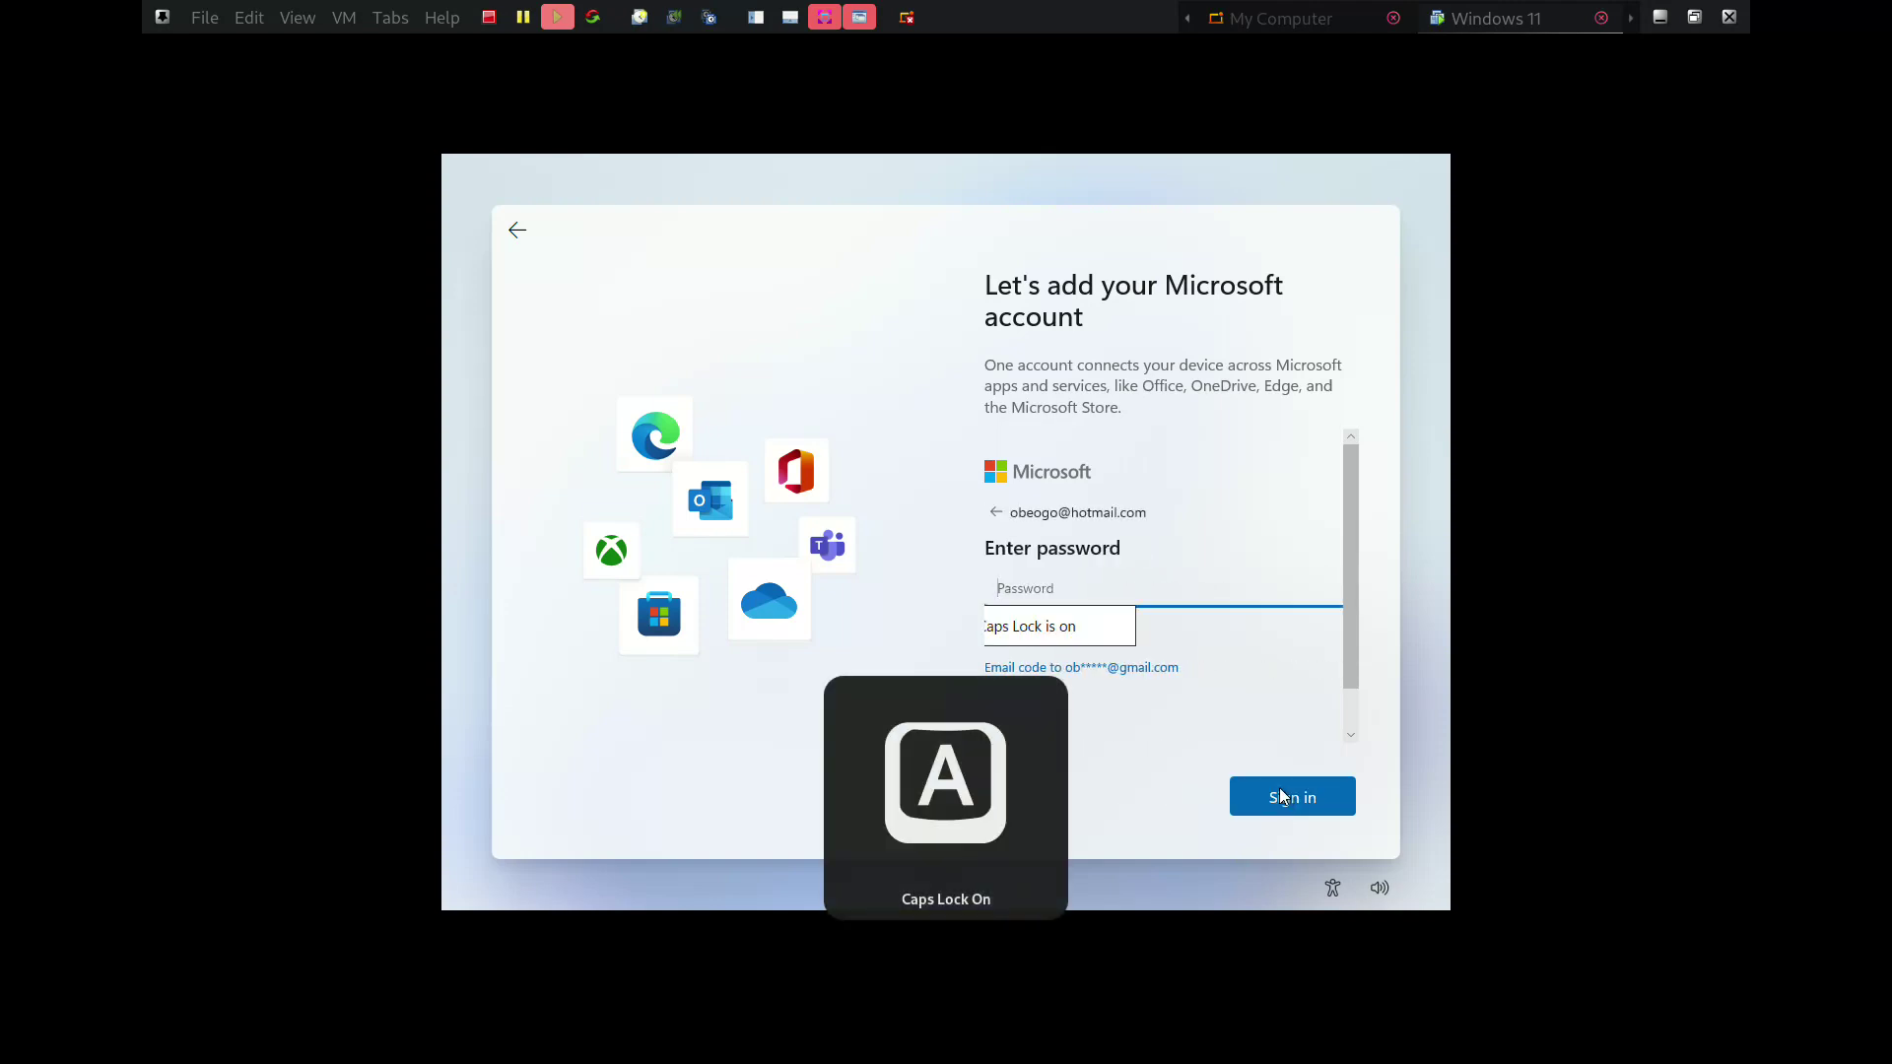
pyautogui.press('capslock')
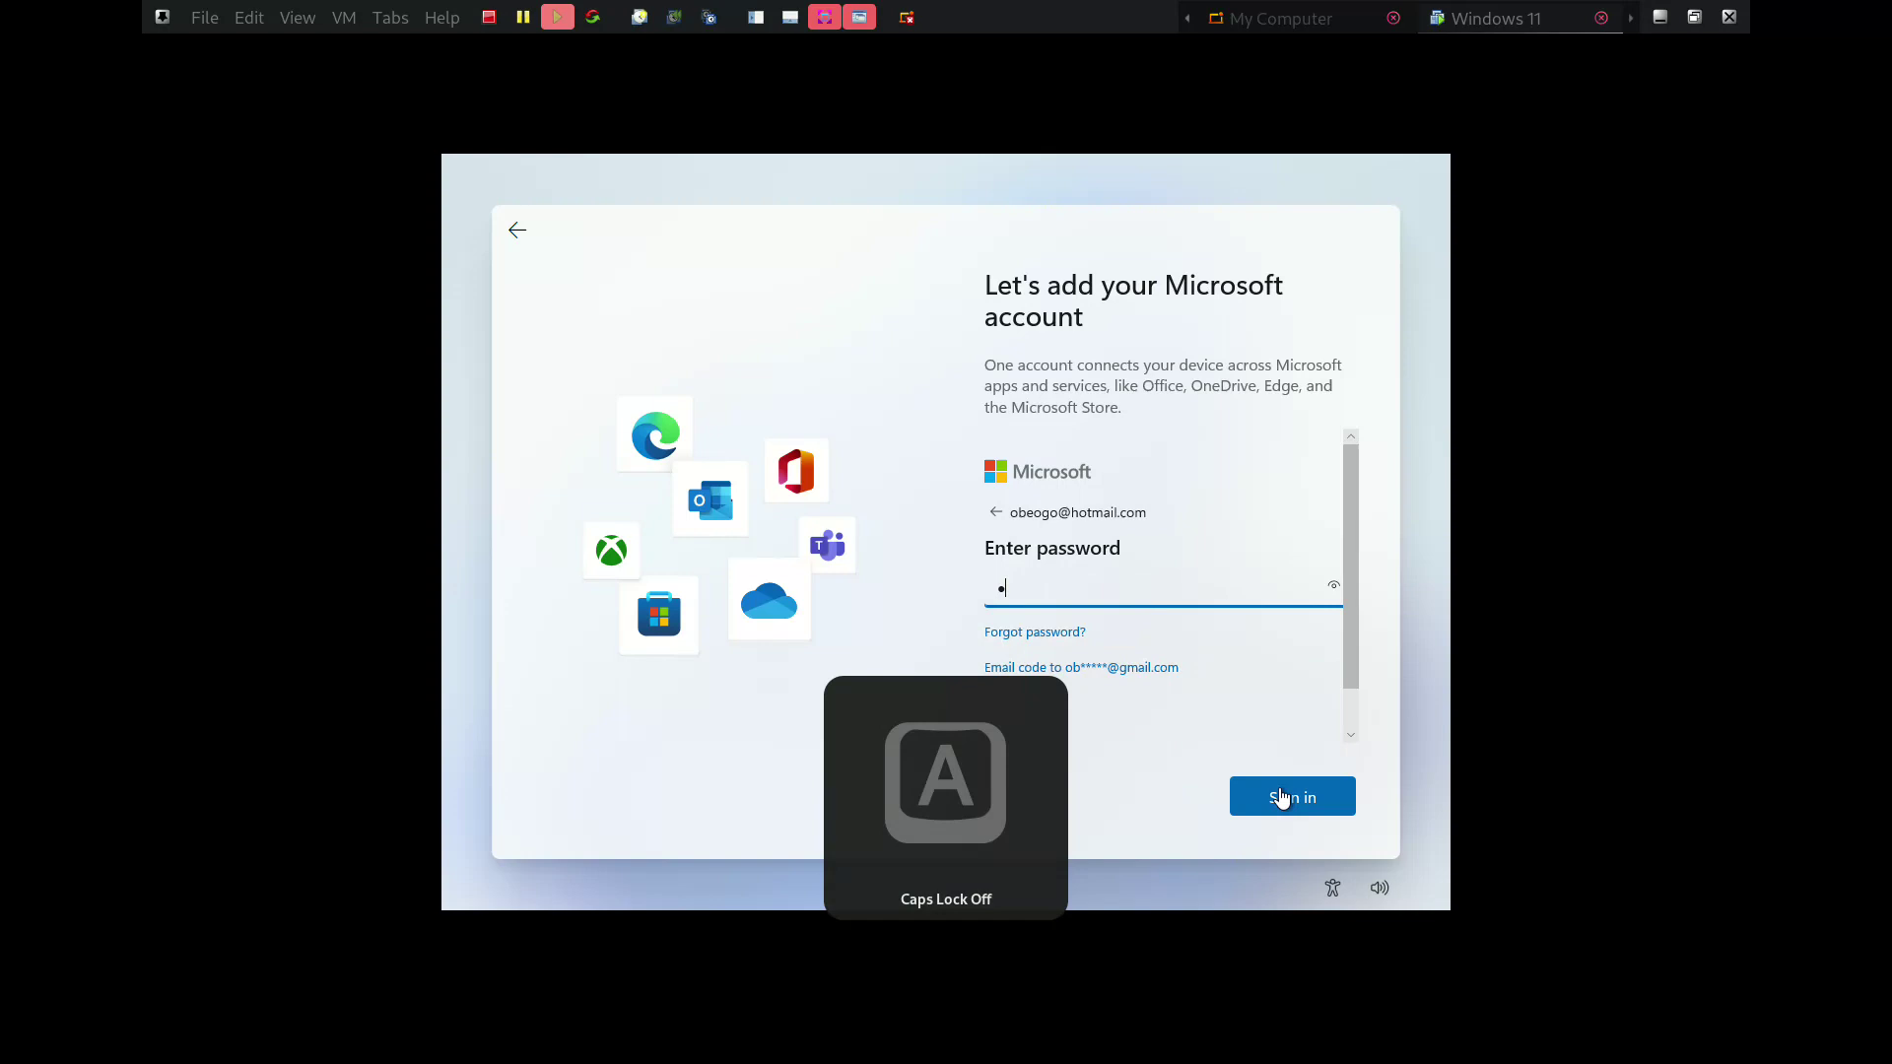
pyautogui.press('capslock')
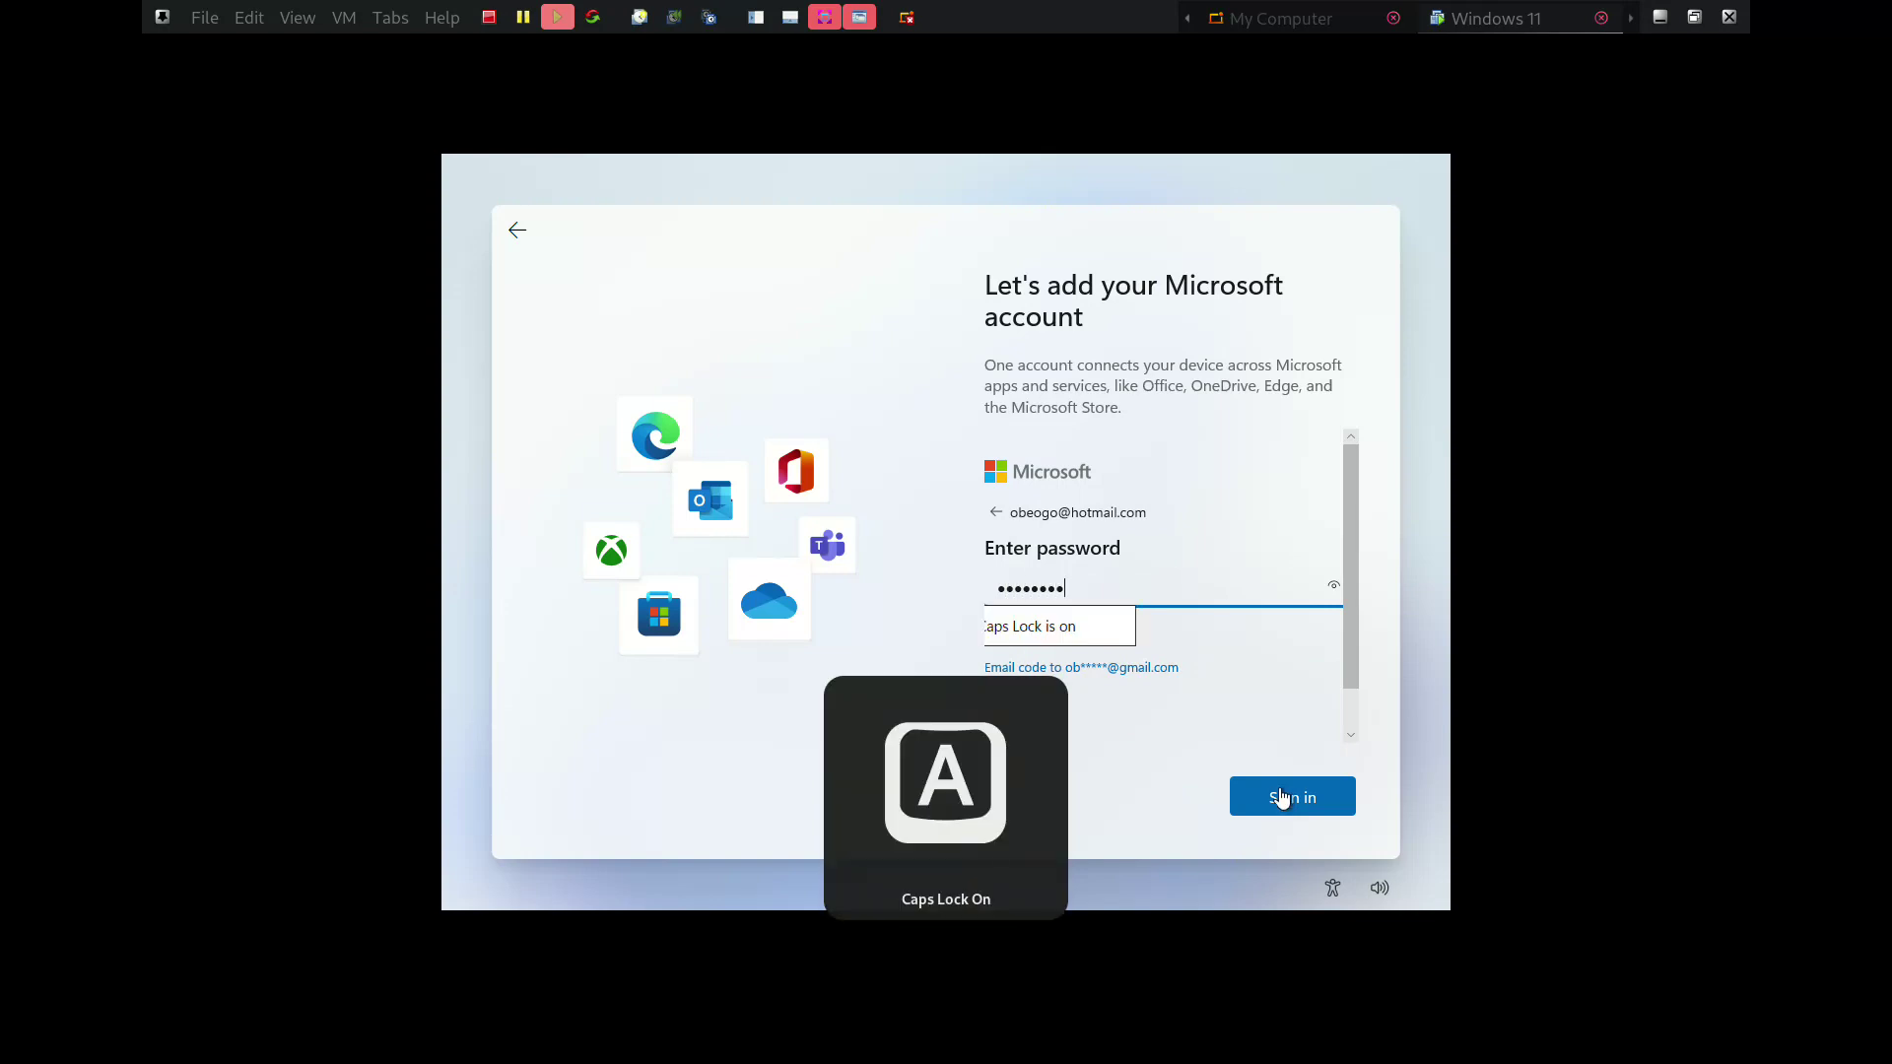
pyautogui.press('capslock')
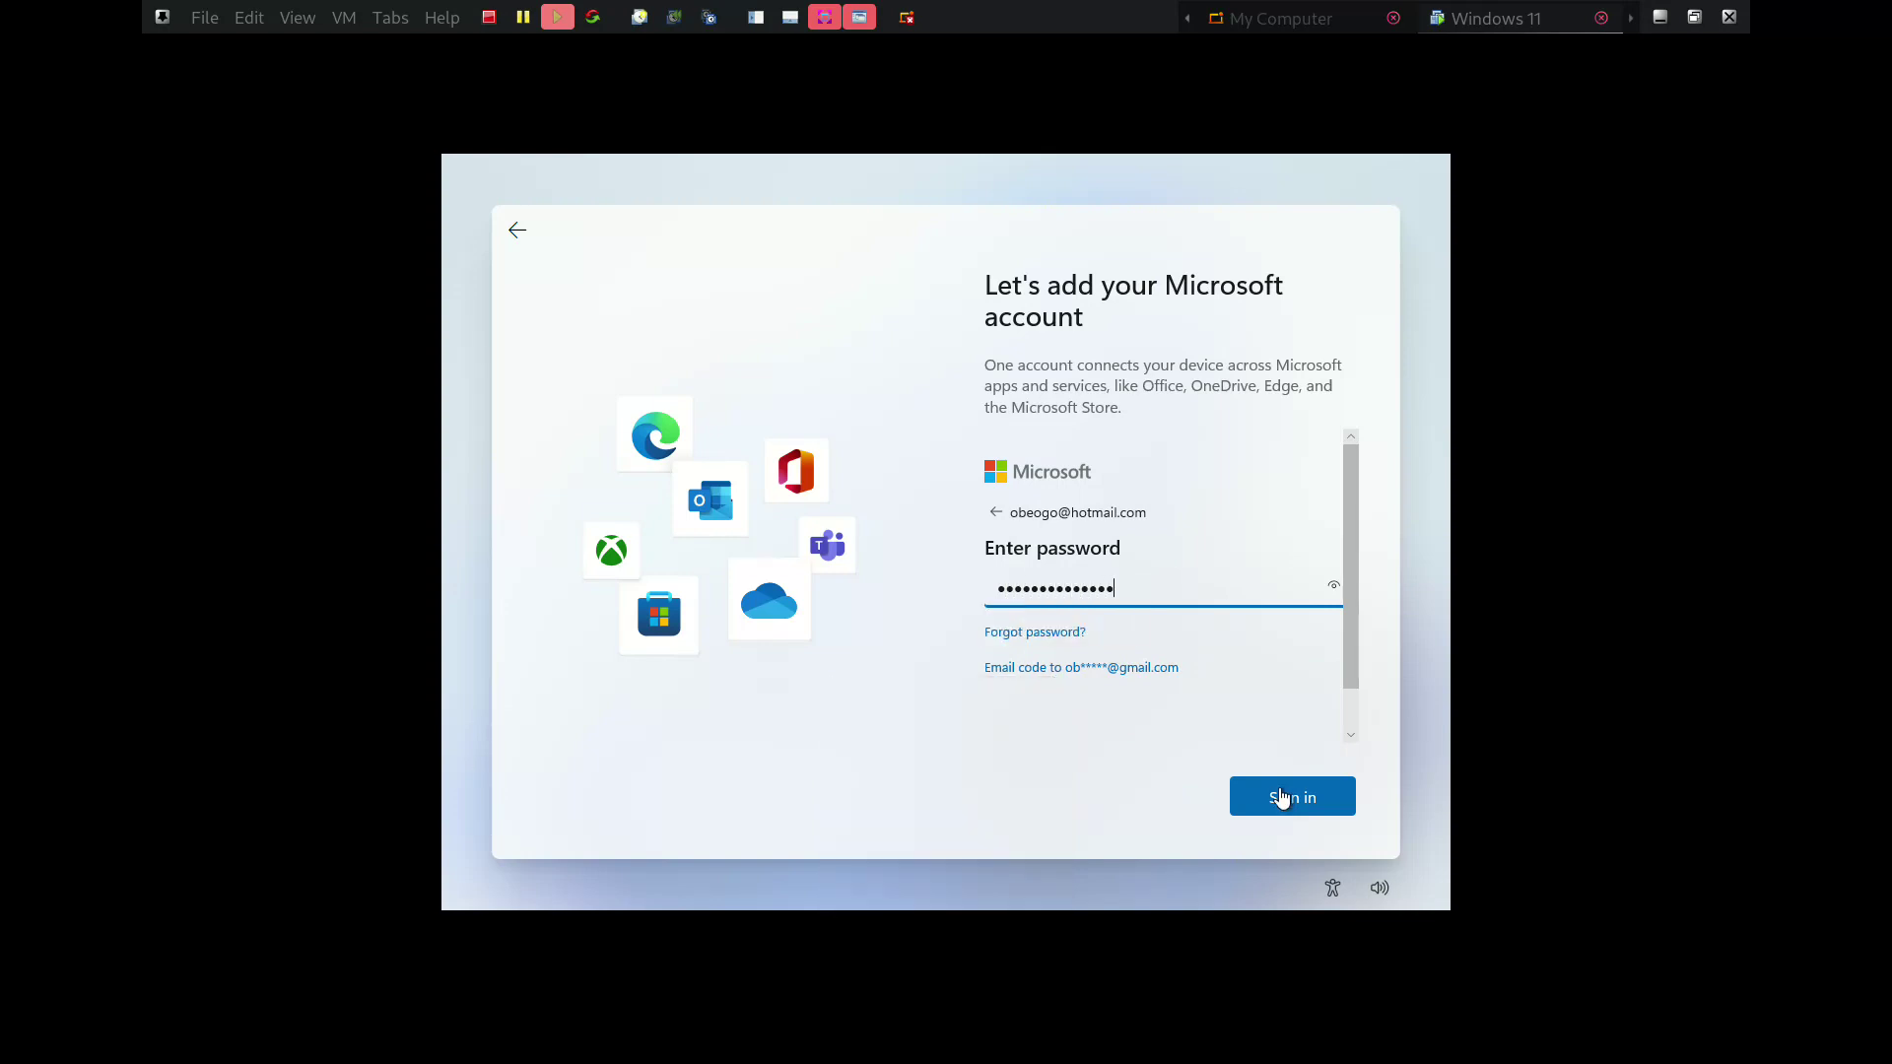
pyautogui.click(1281, 796)
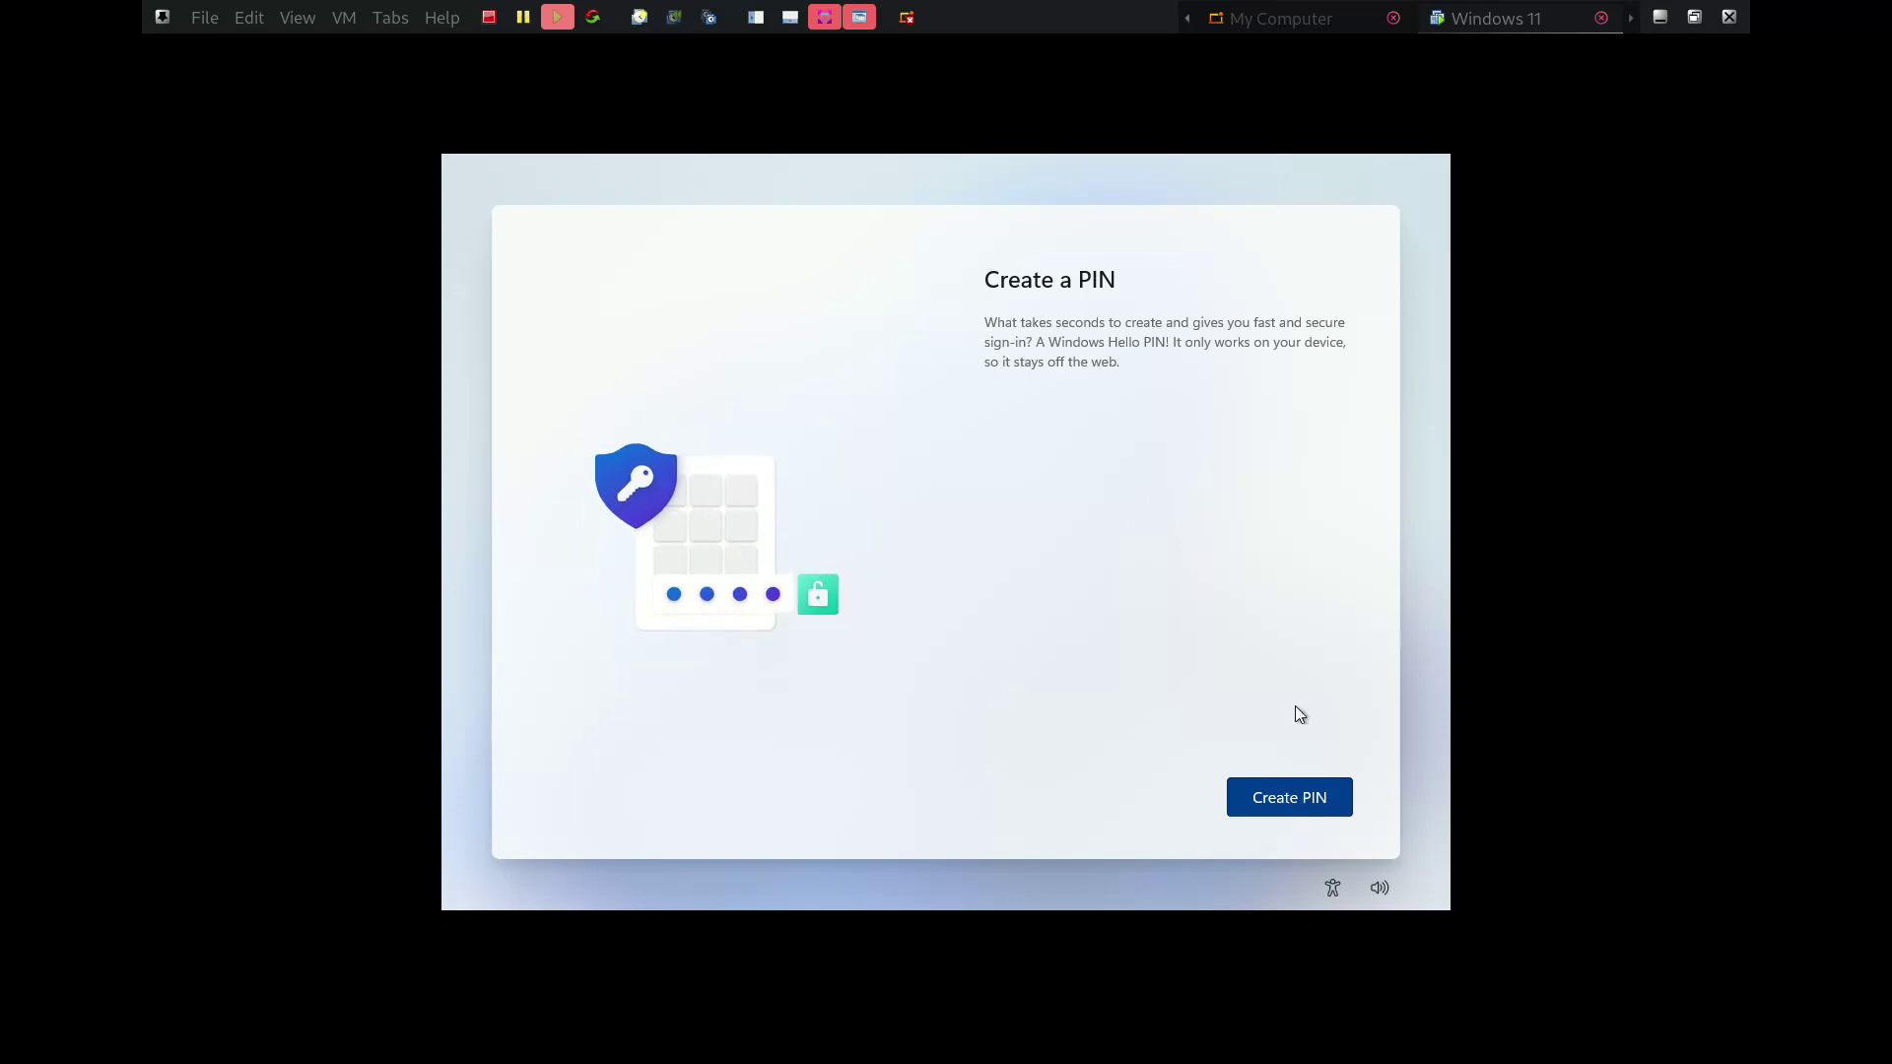
# Create a Windows Hello PIN, entering it twice to confirm, and submit it
pyautogui.click(1284, 799)
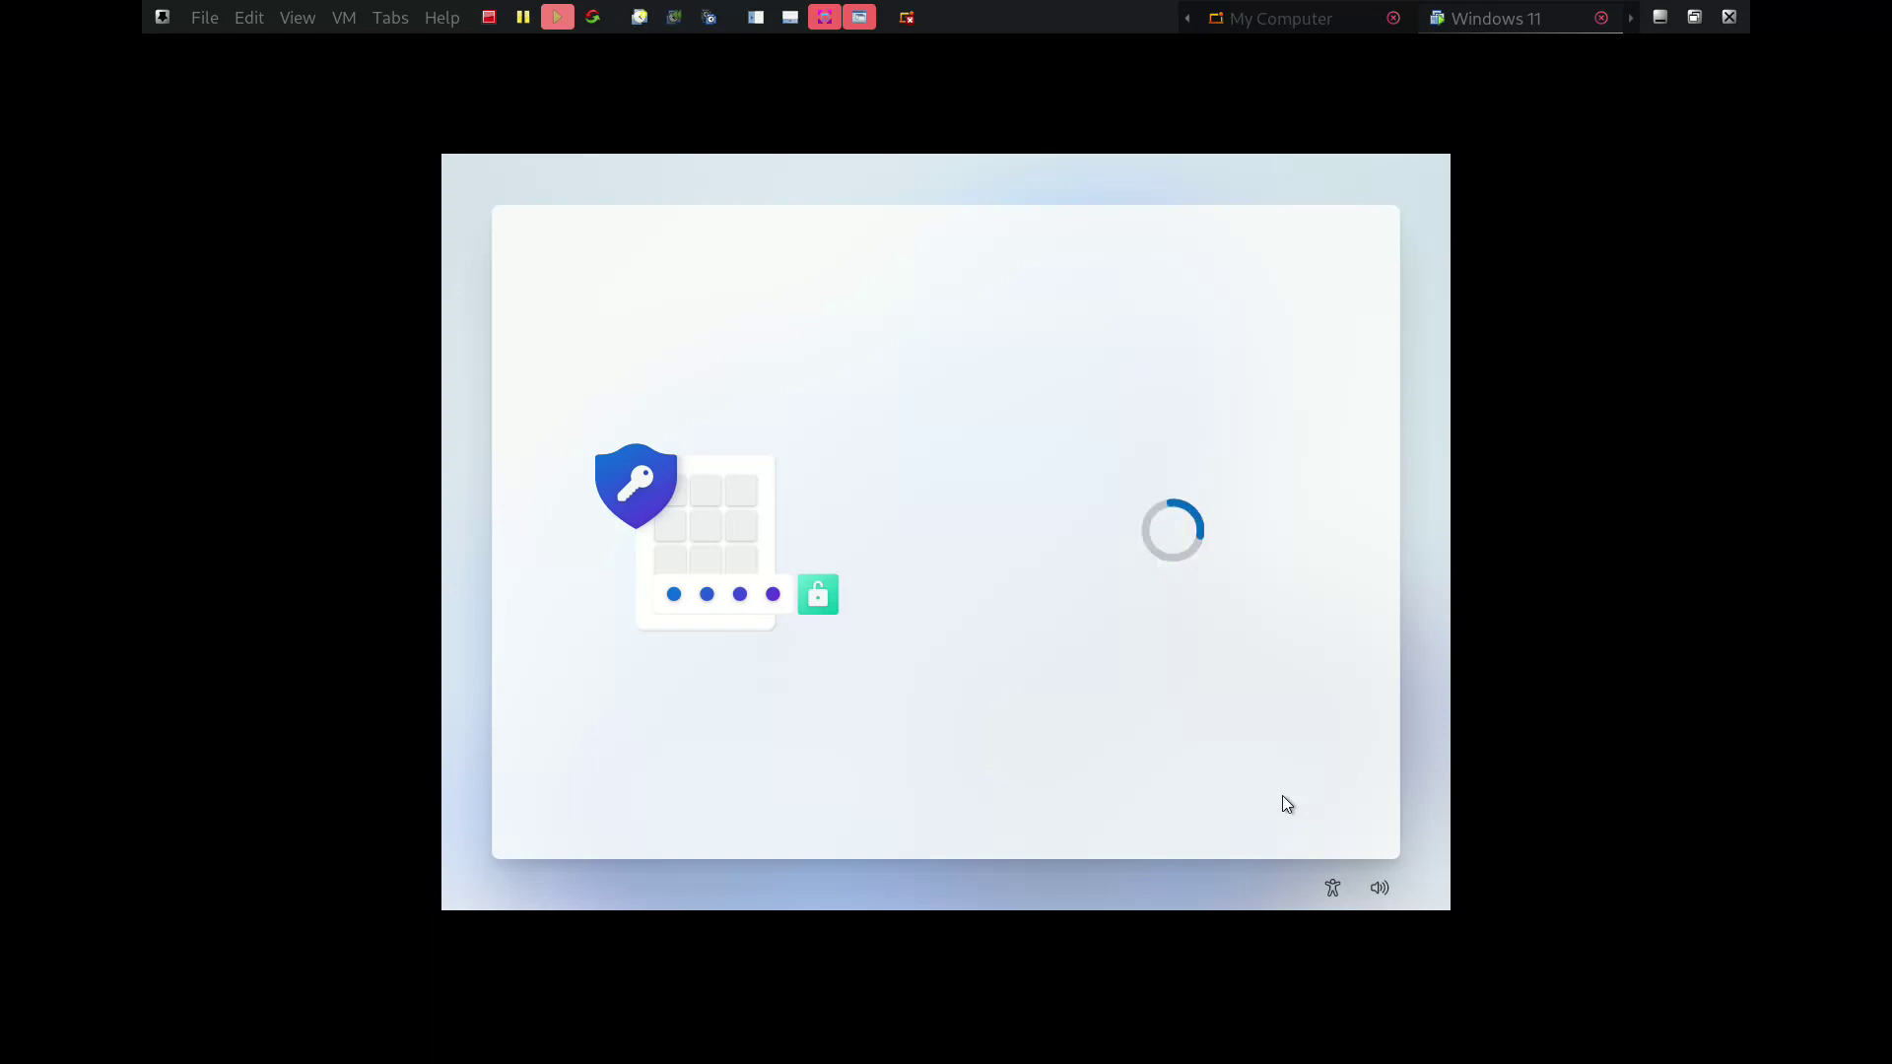
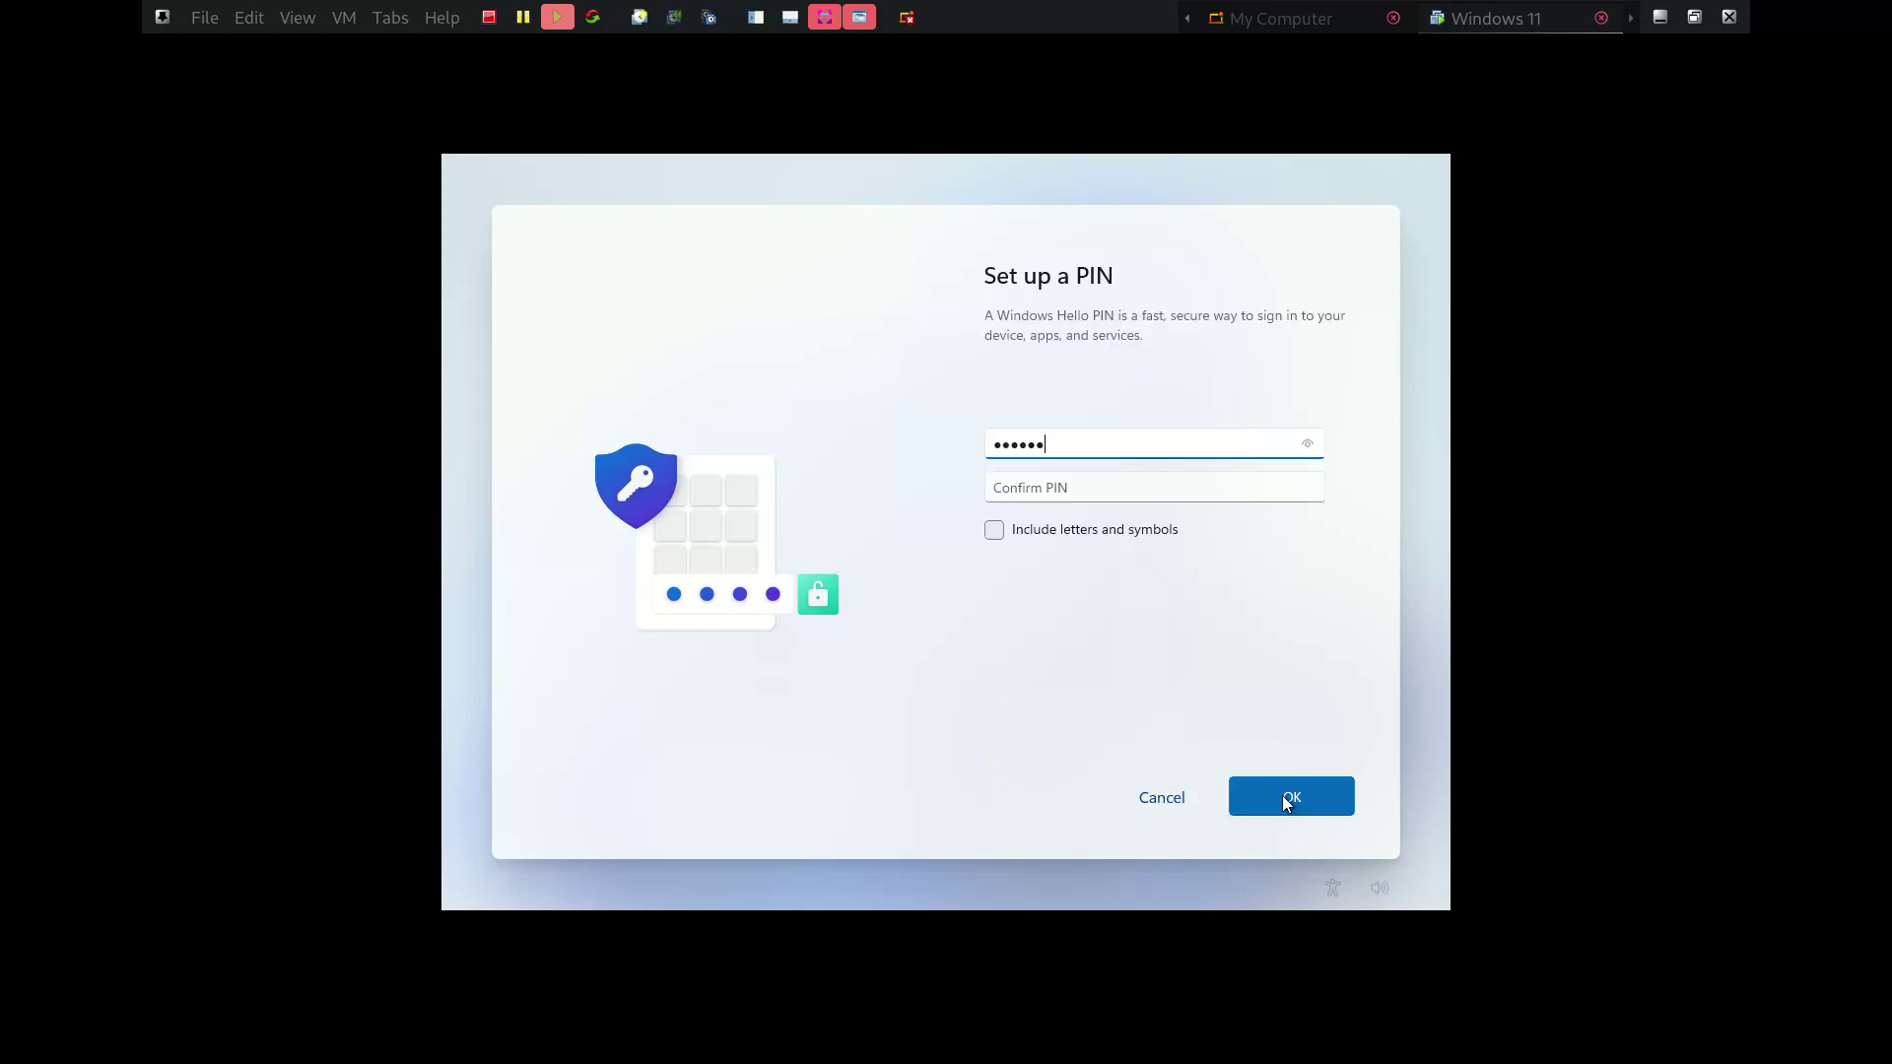
pyautogui.press('Tab')
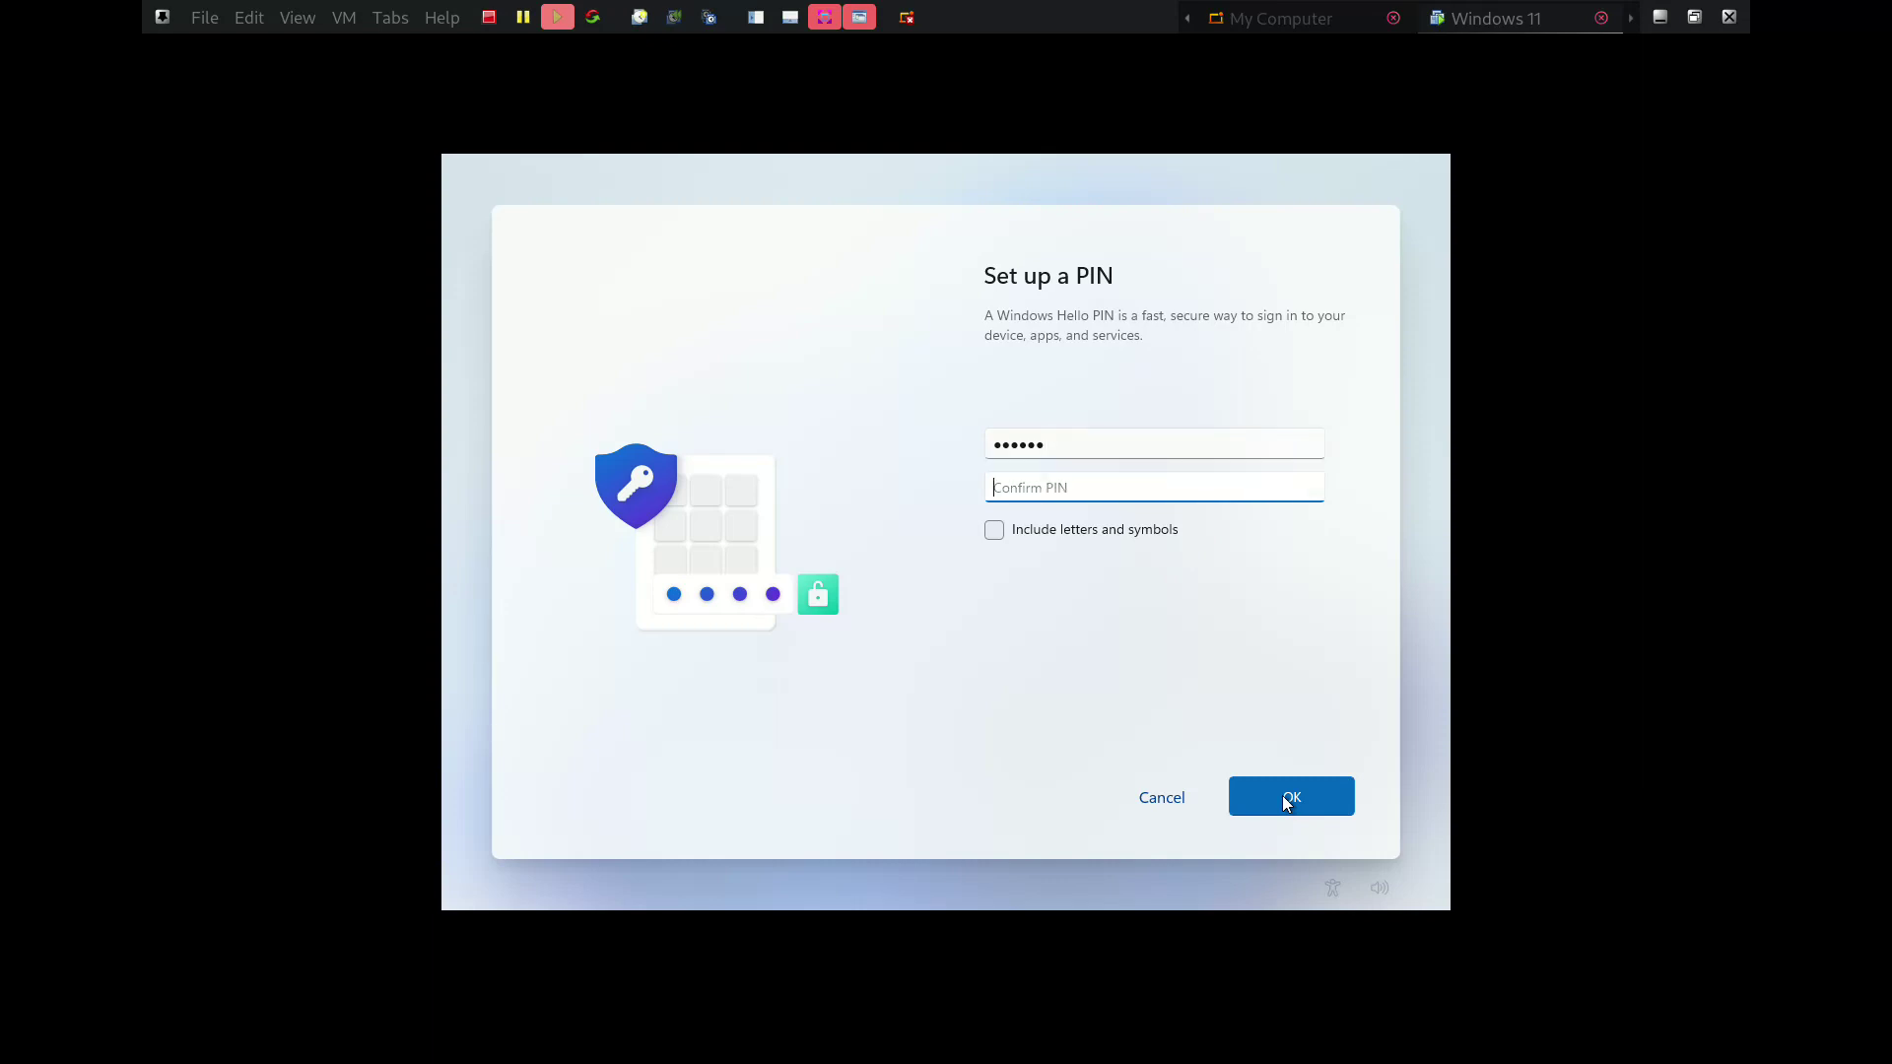
pyautogui.click(1288, 794)
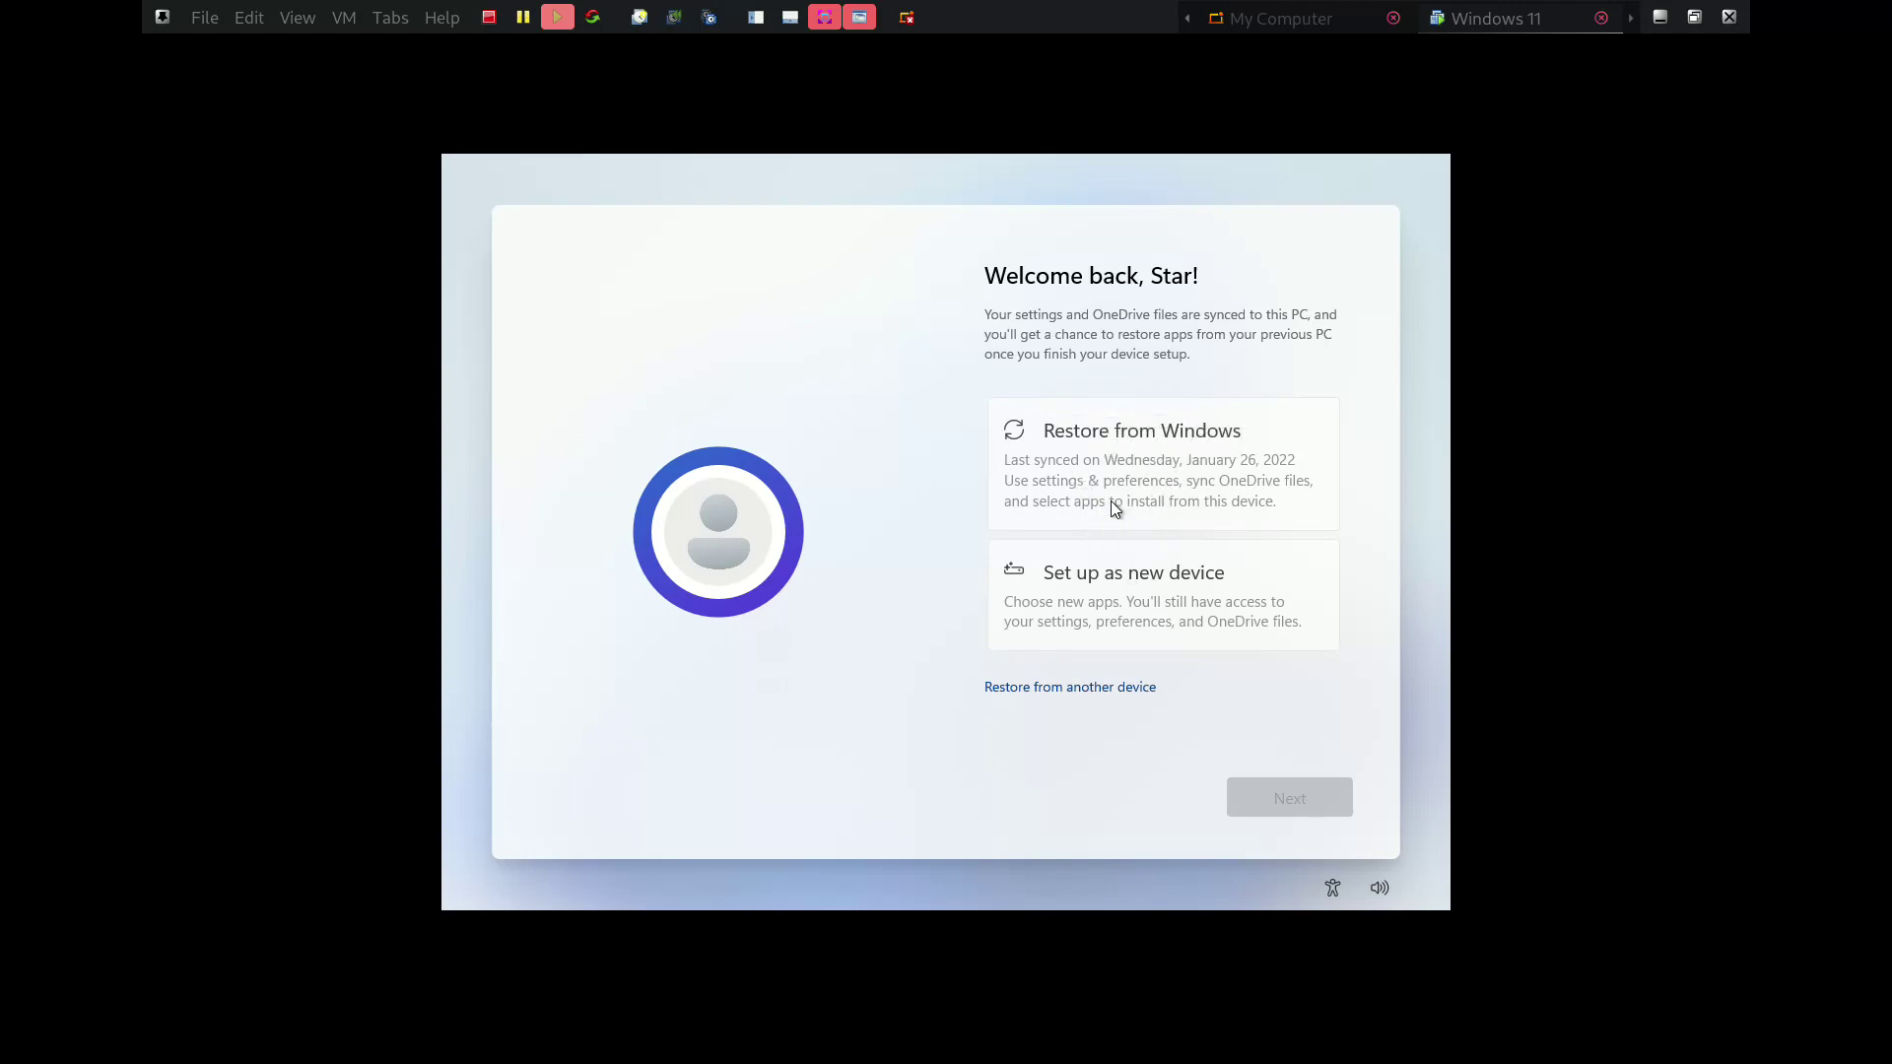
# Choose 'Set up as new device' instead of restoring and continue
pyautogui.click(1182, 597)
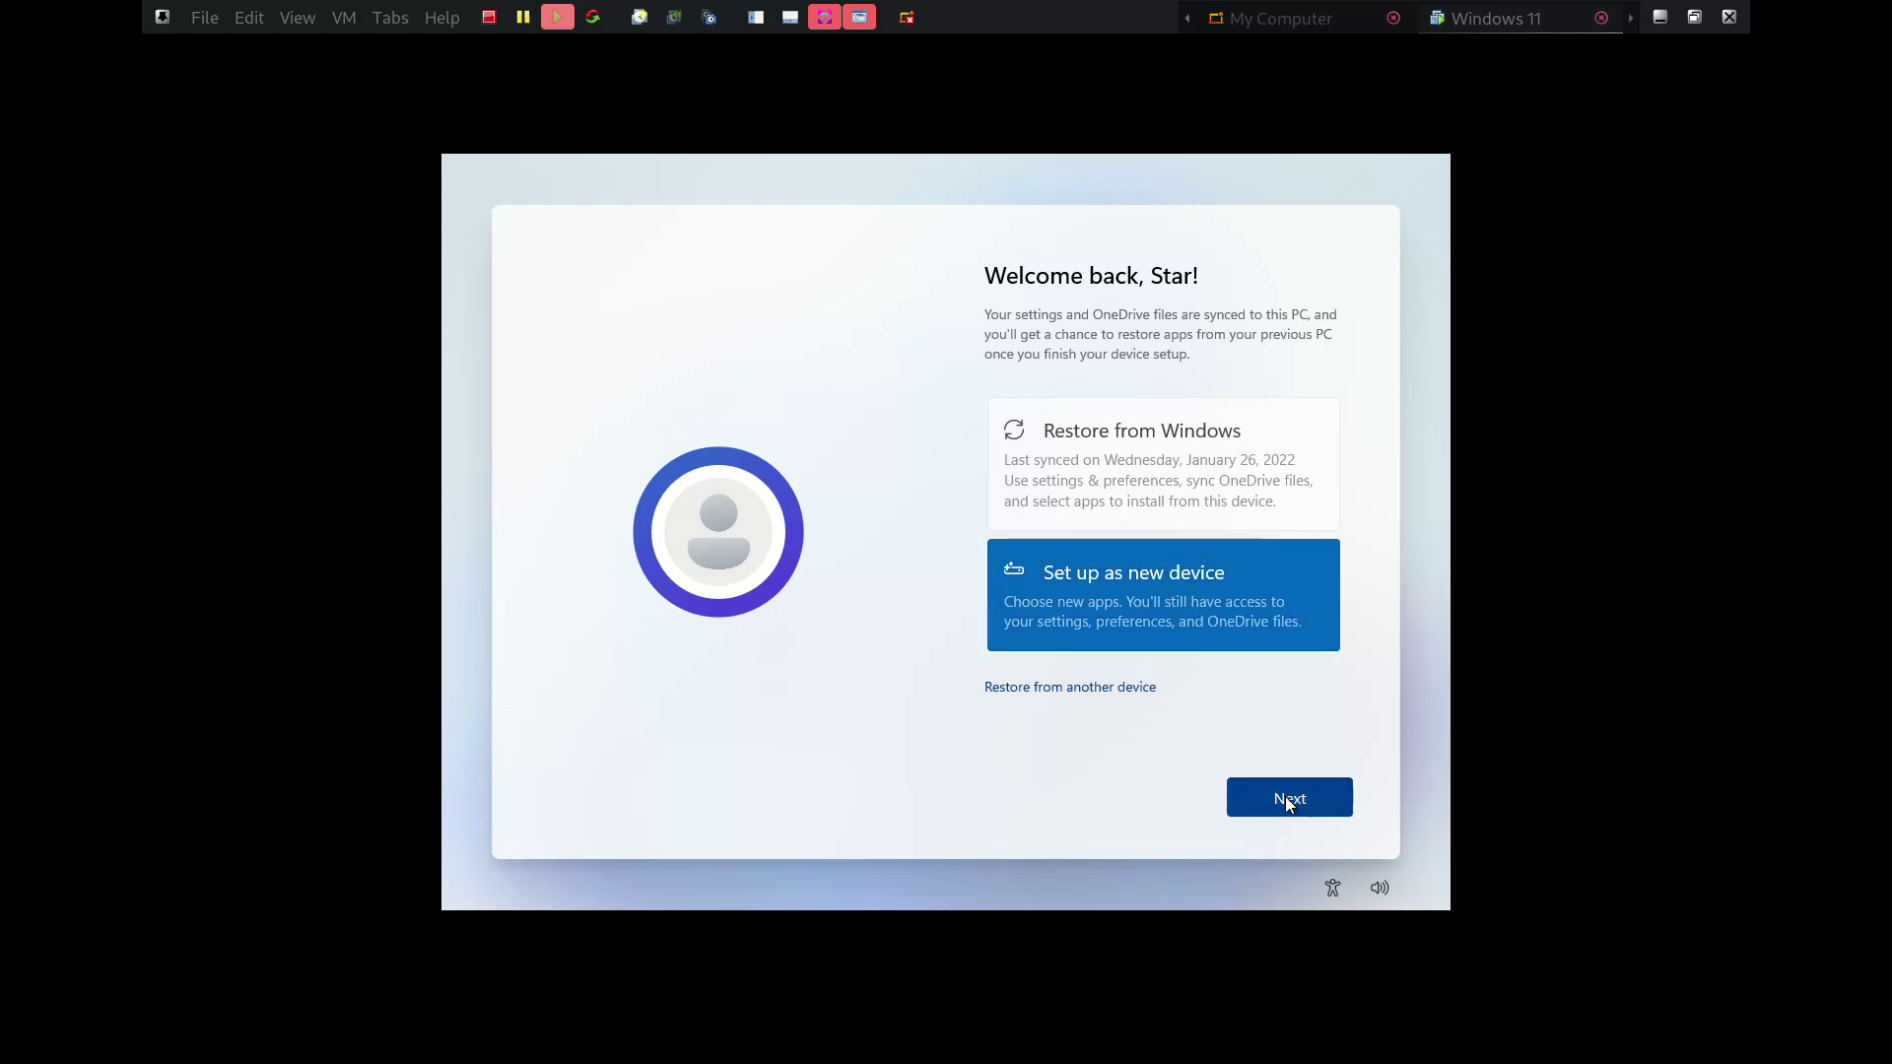
pyautogui.click(1286, 797)
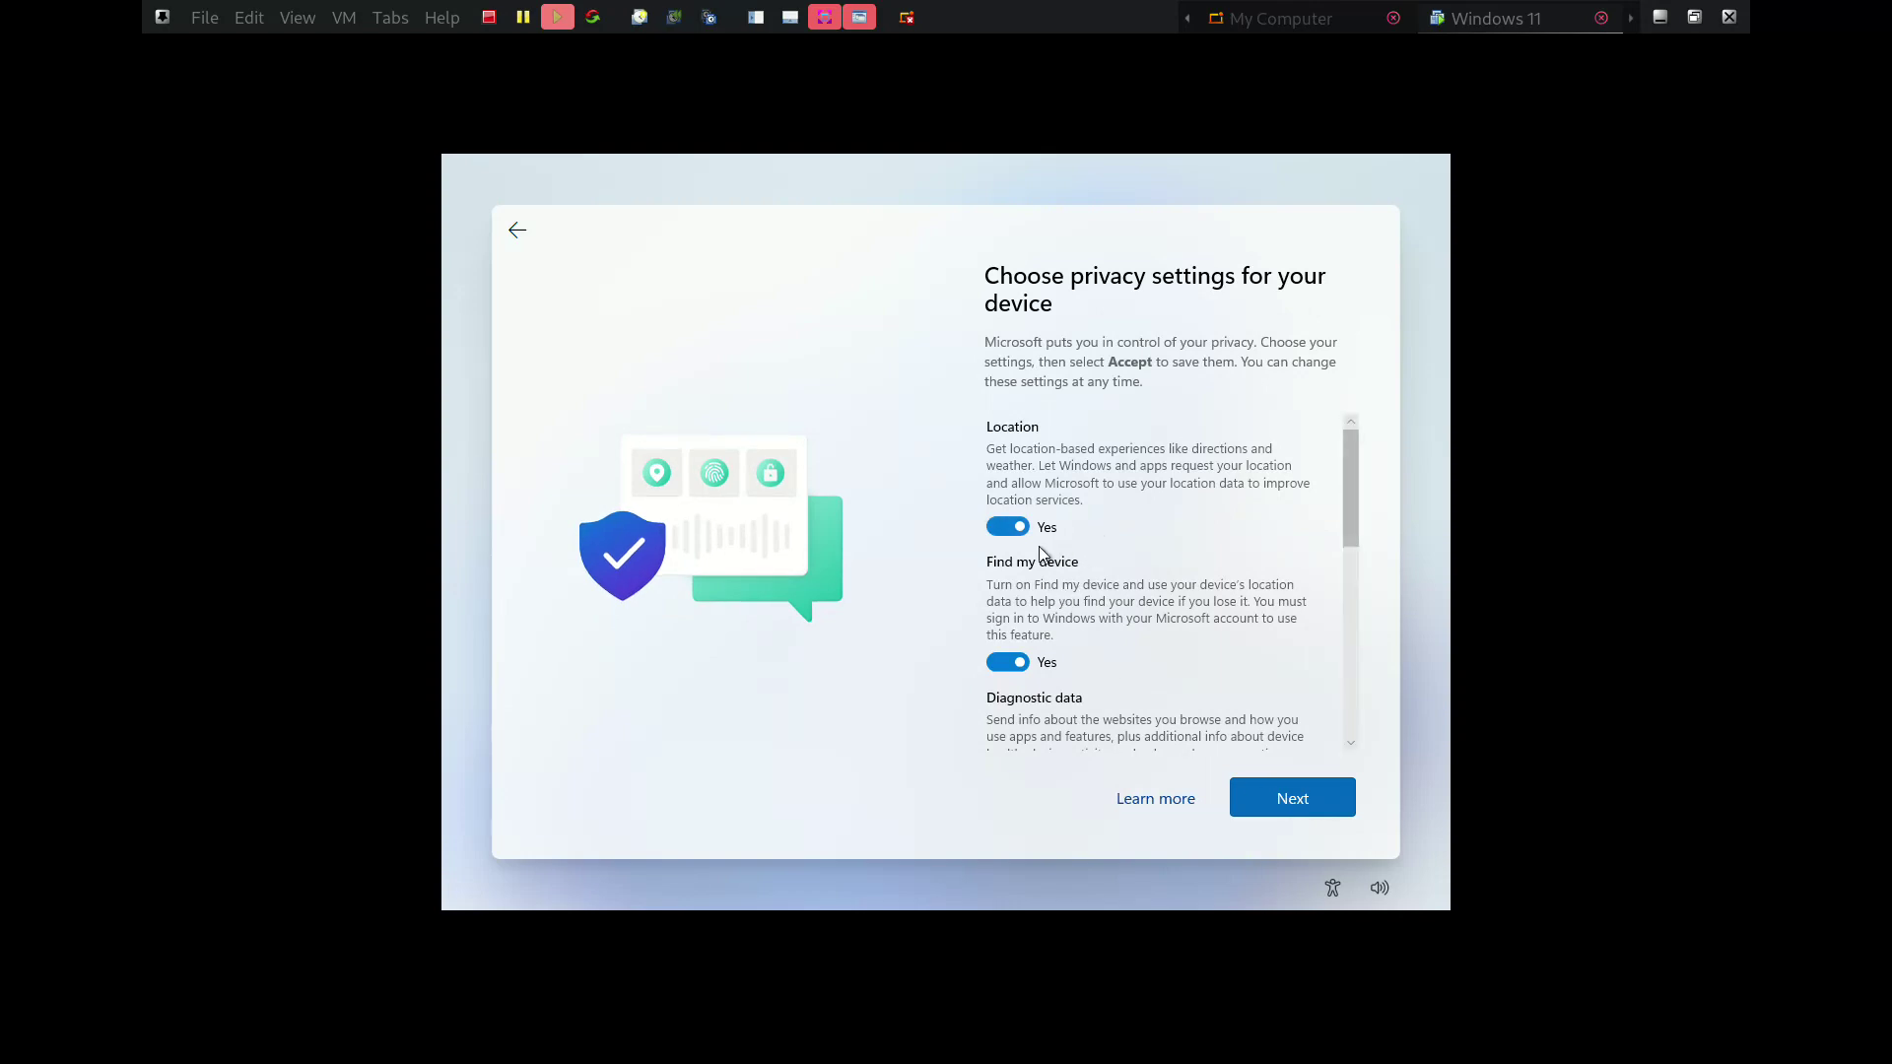
# Turn off location, Find my device, tailored experiences and Advertising ID, set diagnostics to Required only, and accept
pyautogui.click(1005, 527)
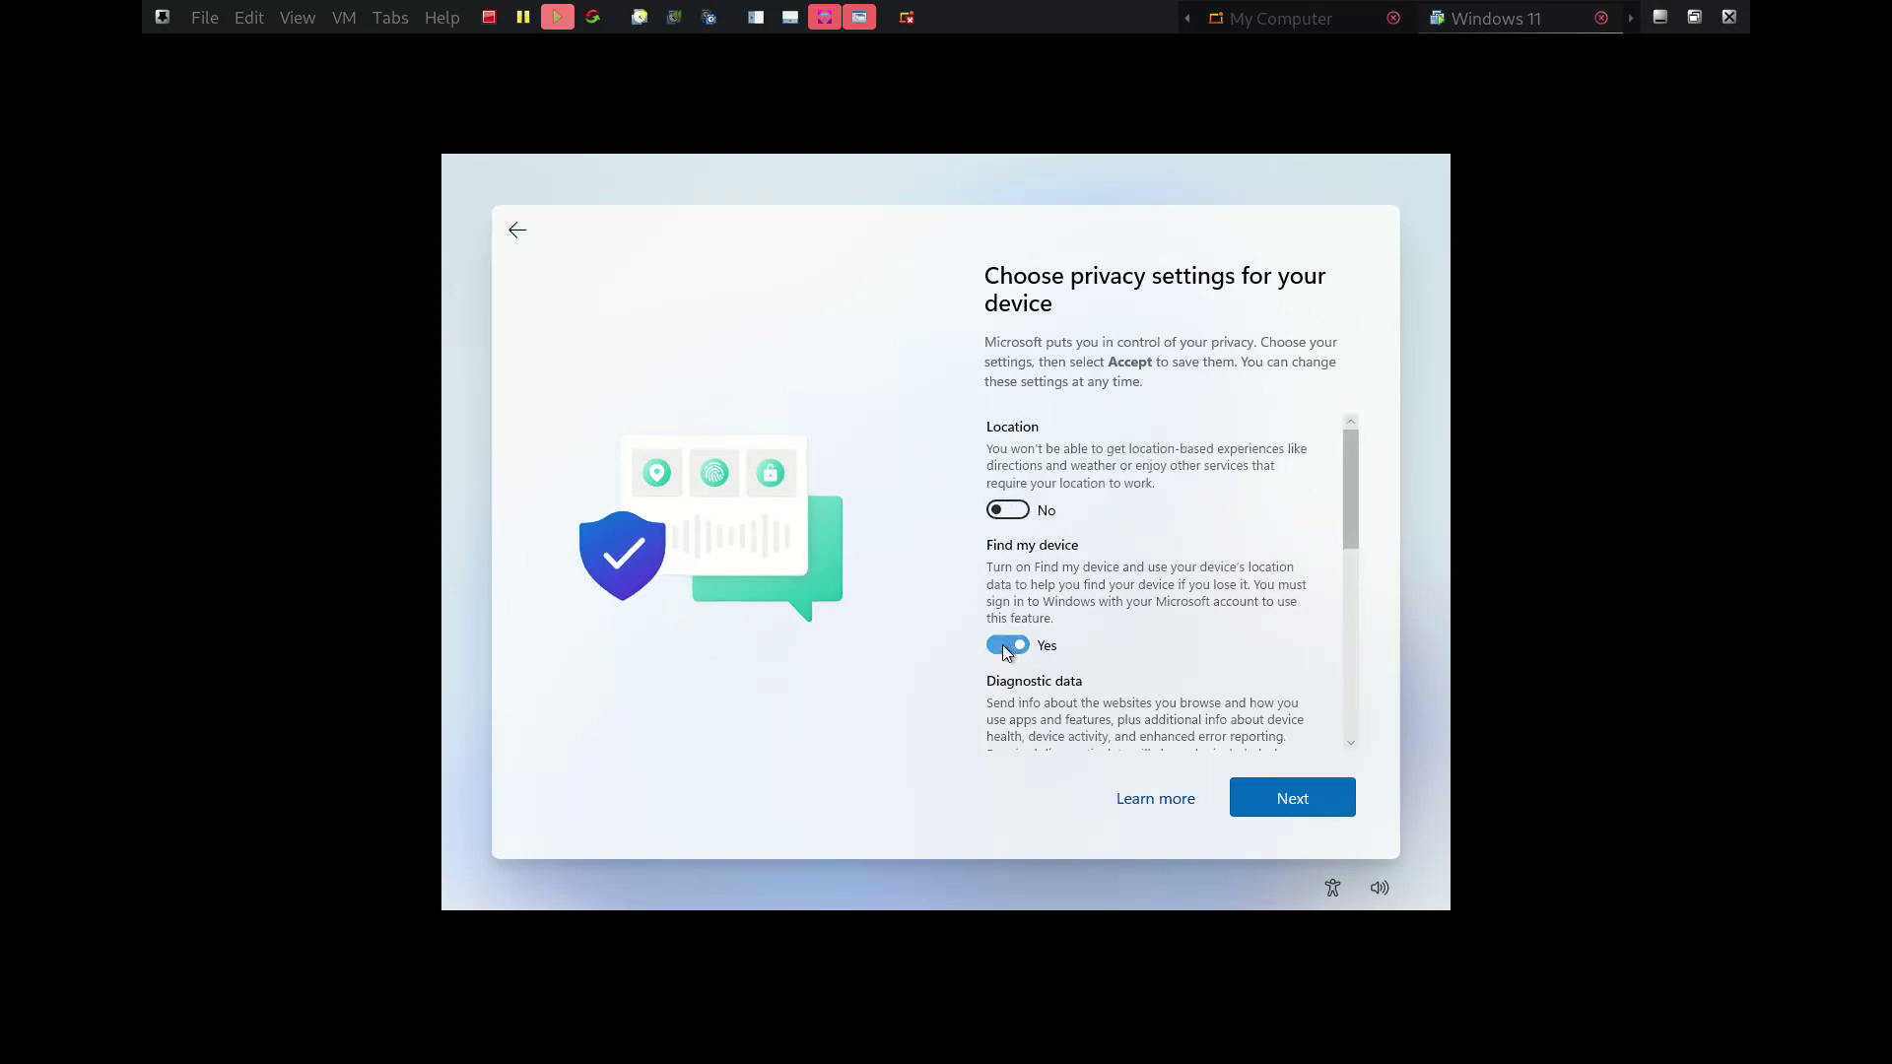
pyautogui.click(1006, 646)
pyautogui.scroll(-2, 1143, 571)
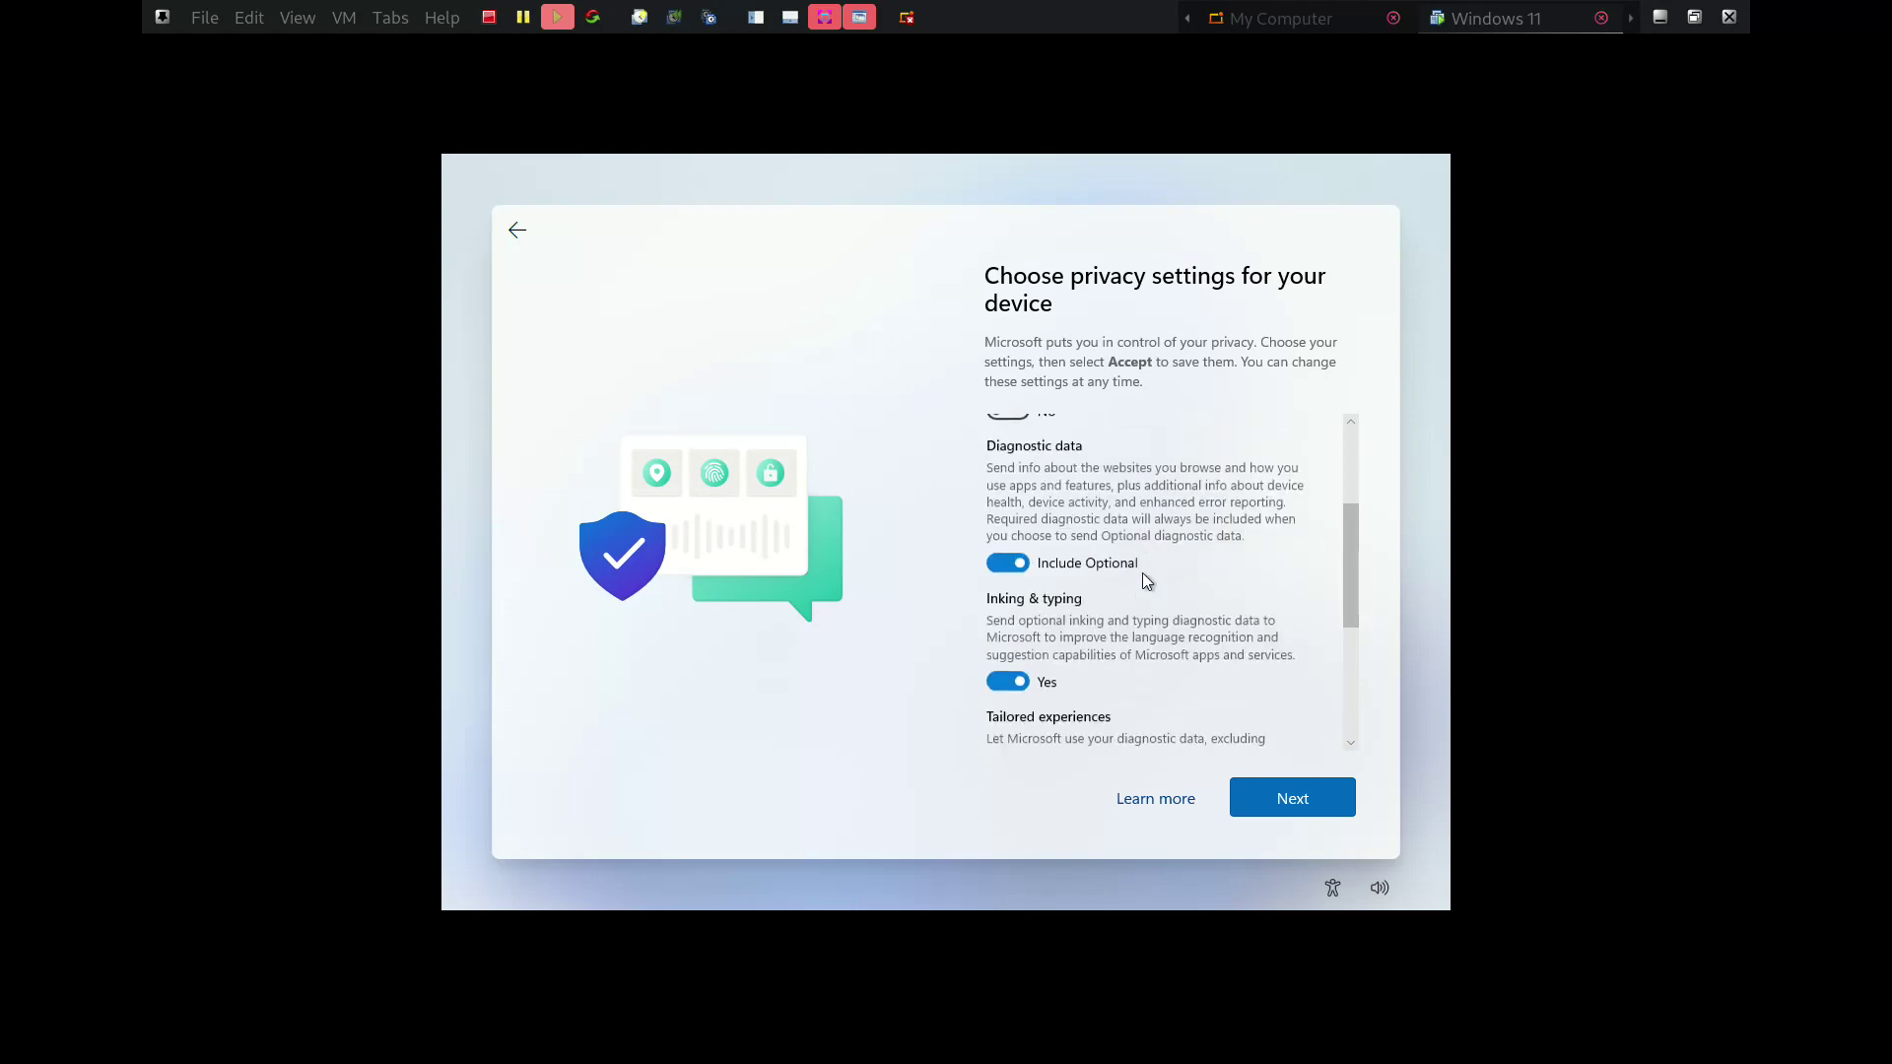
pyautogui.click(1016, 563)
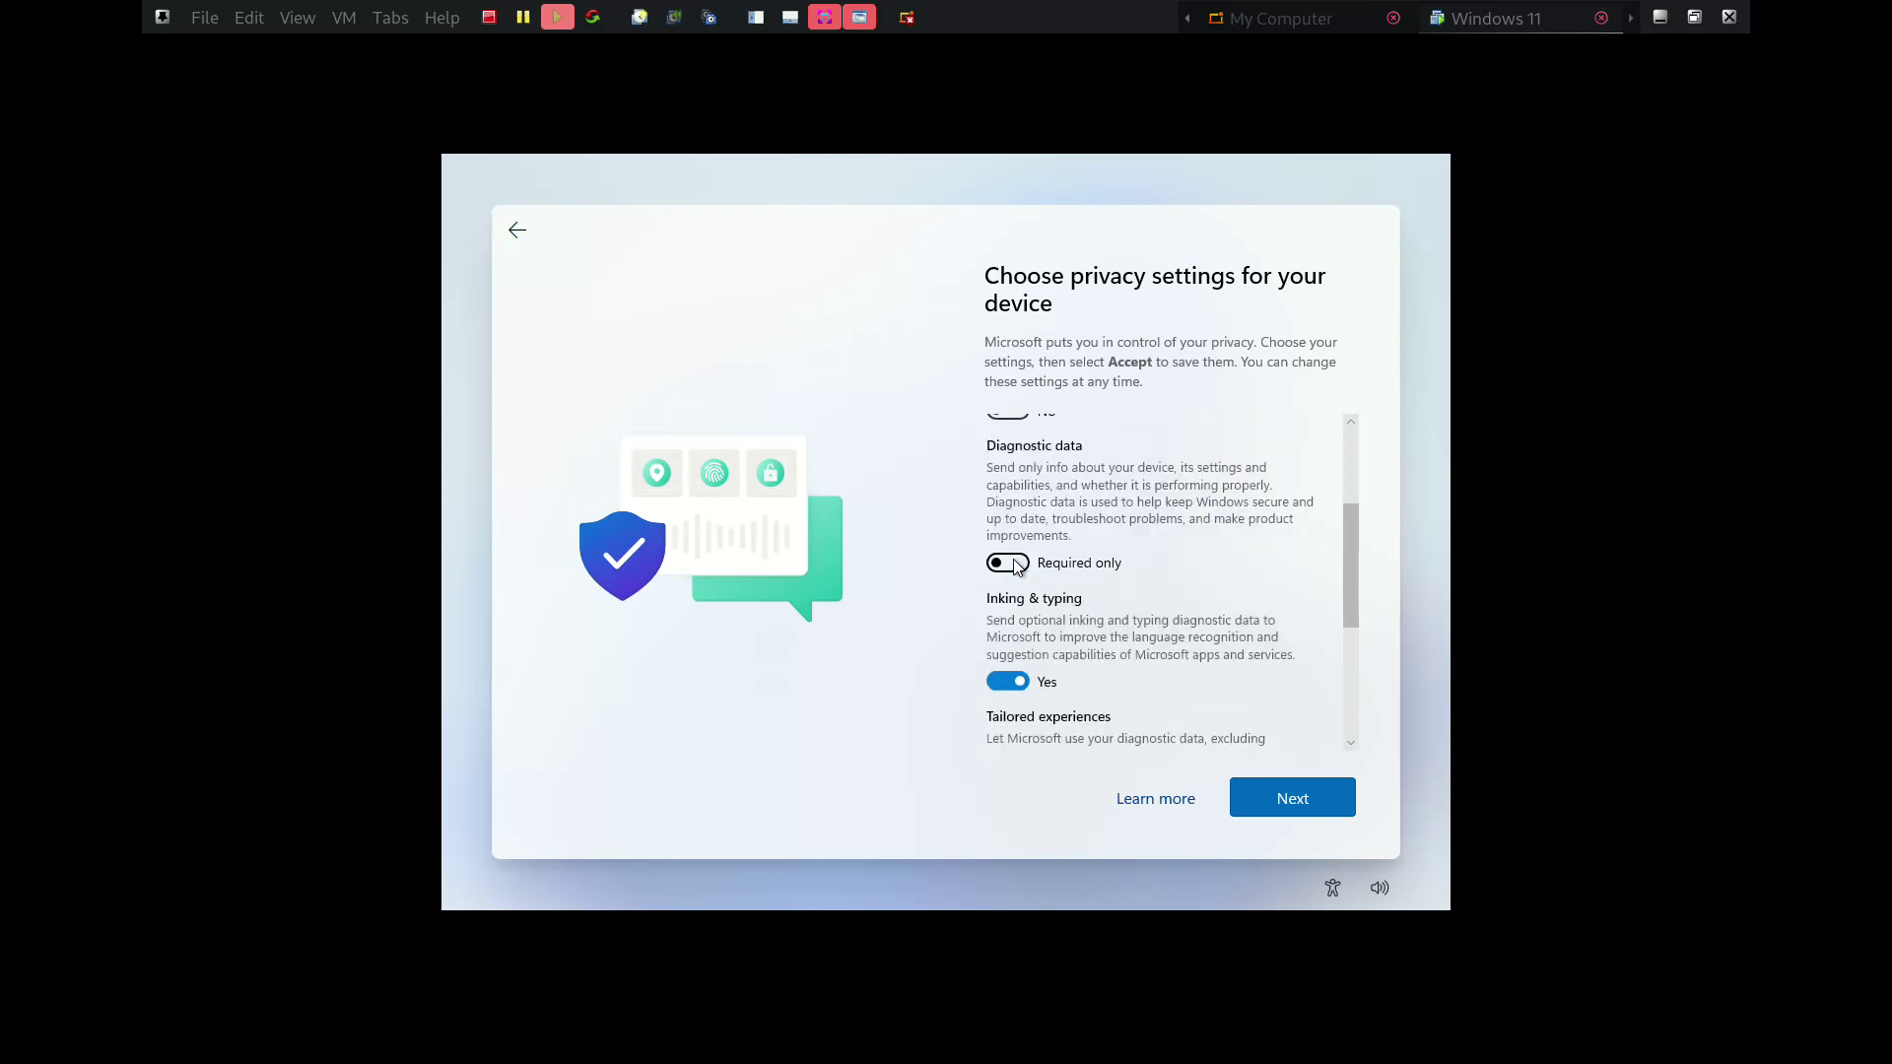
pyautogui.scroll(-3, 1154, 622)
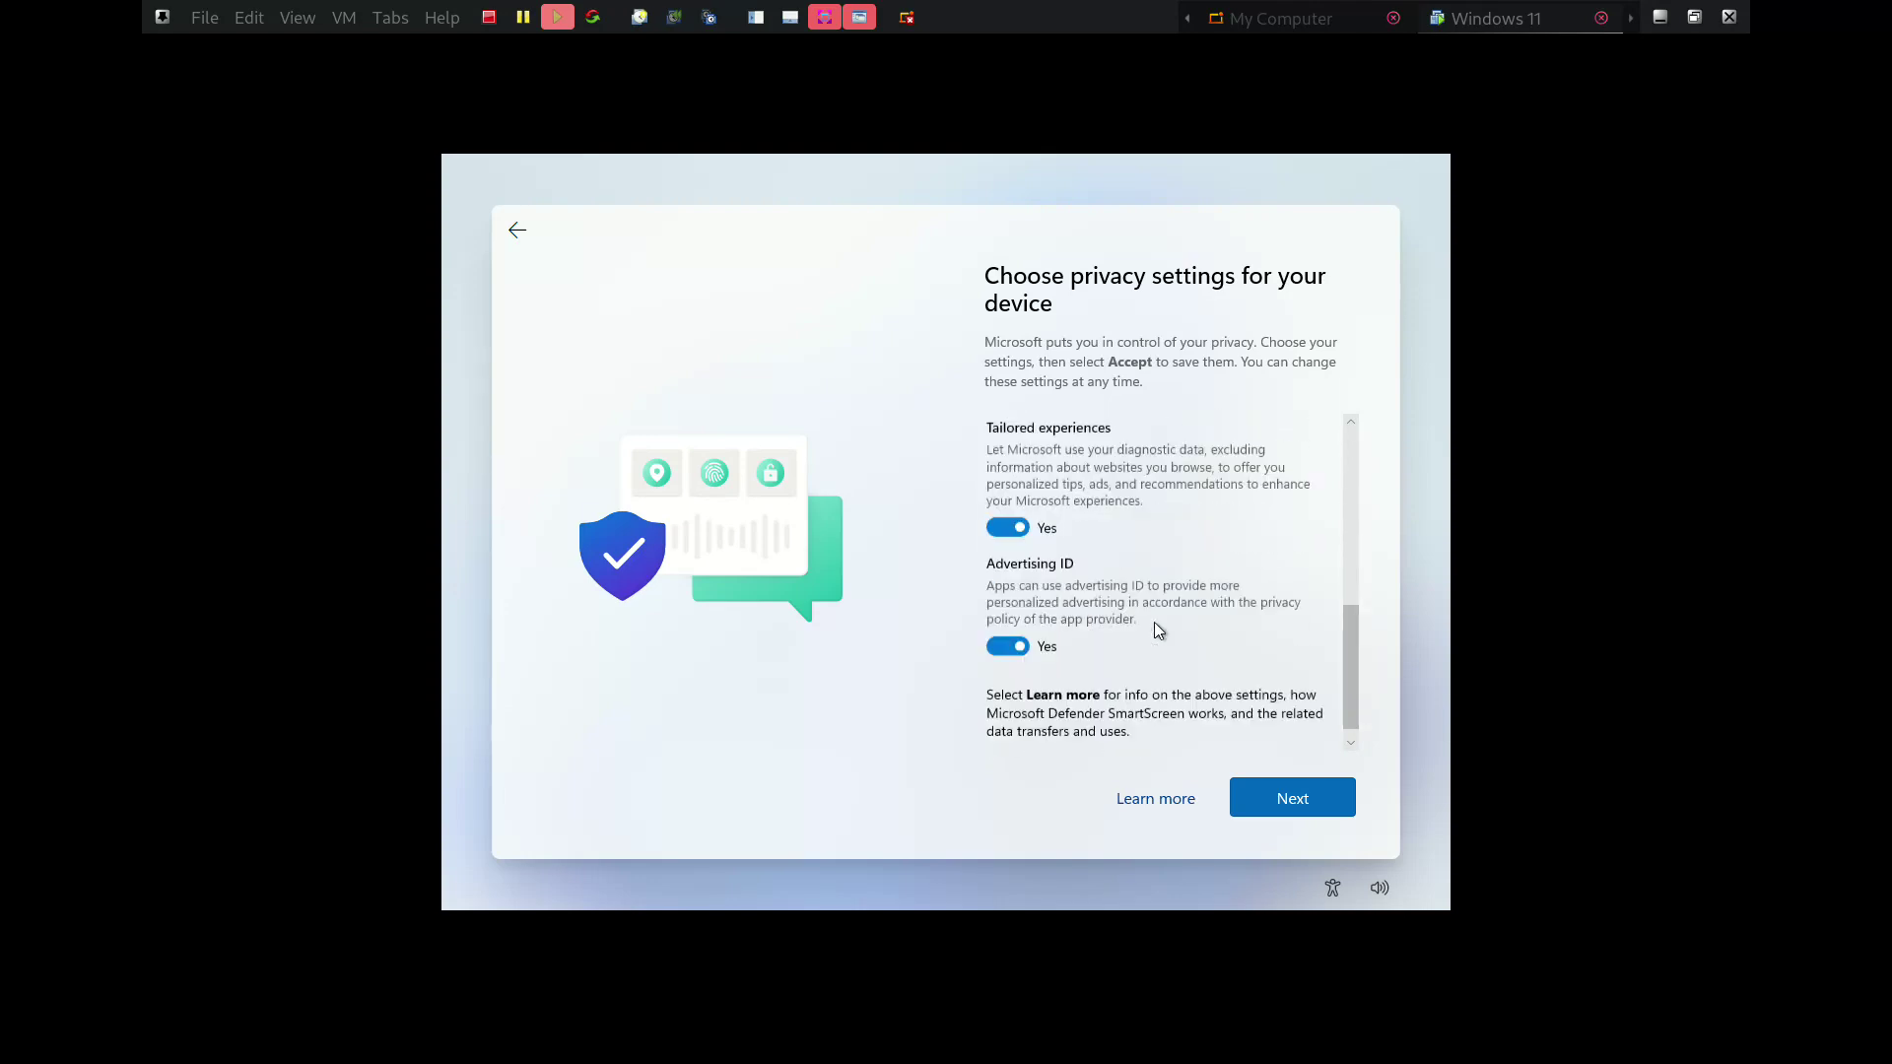
pyautogui.click(1000, 524)
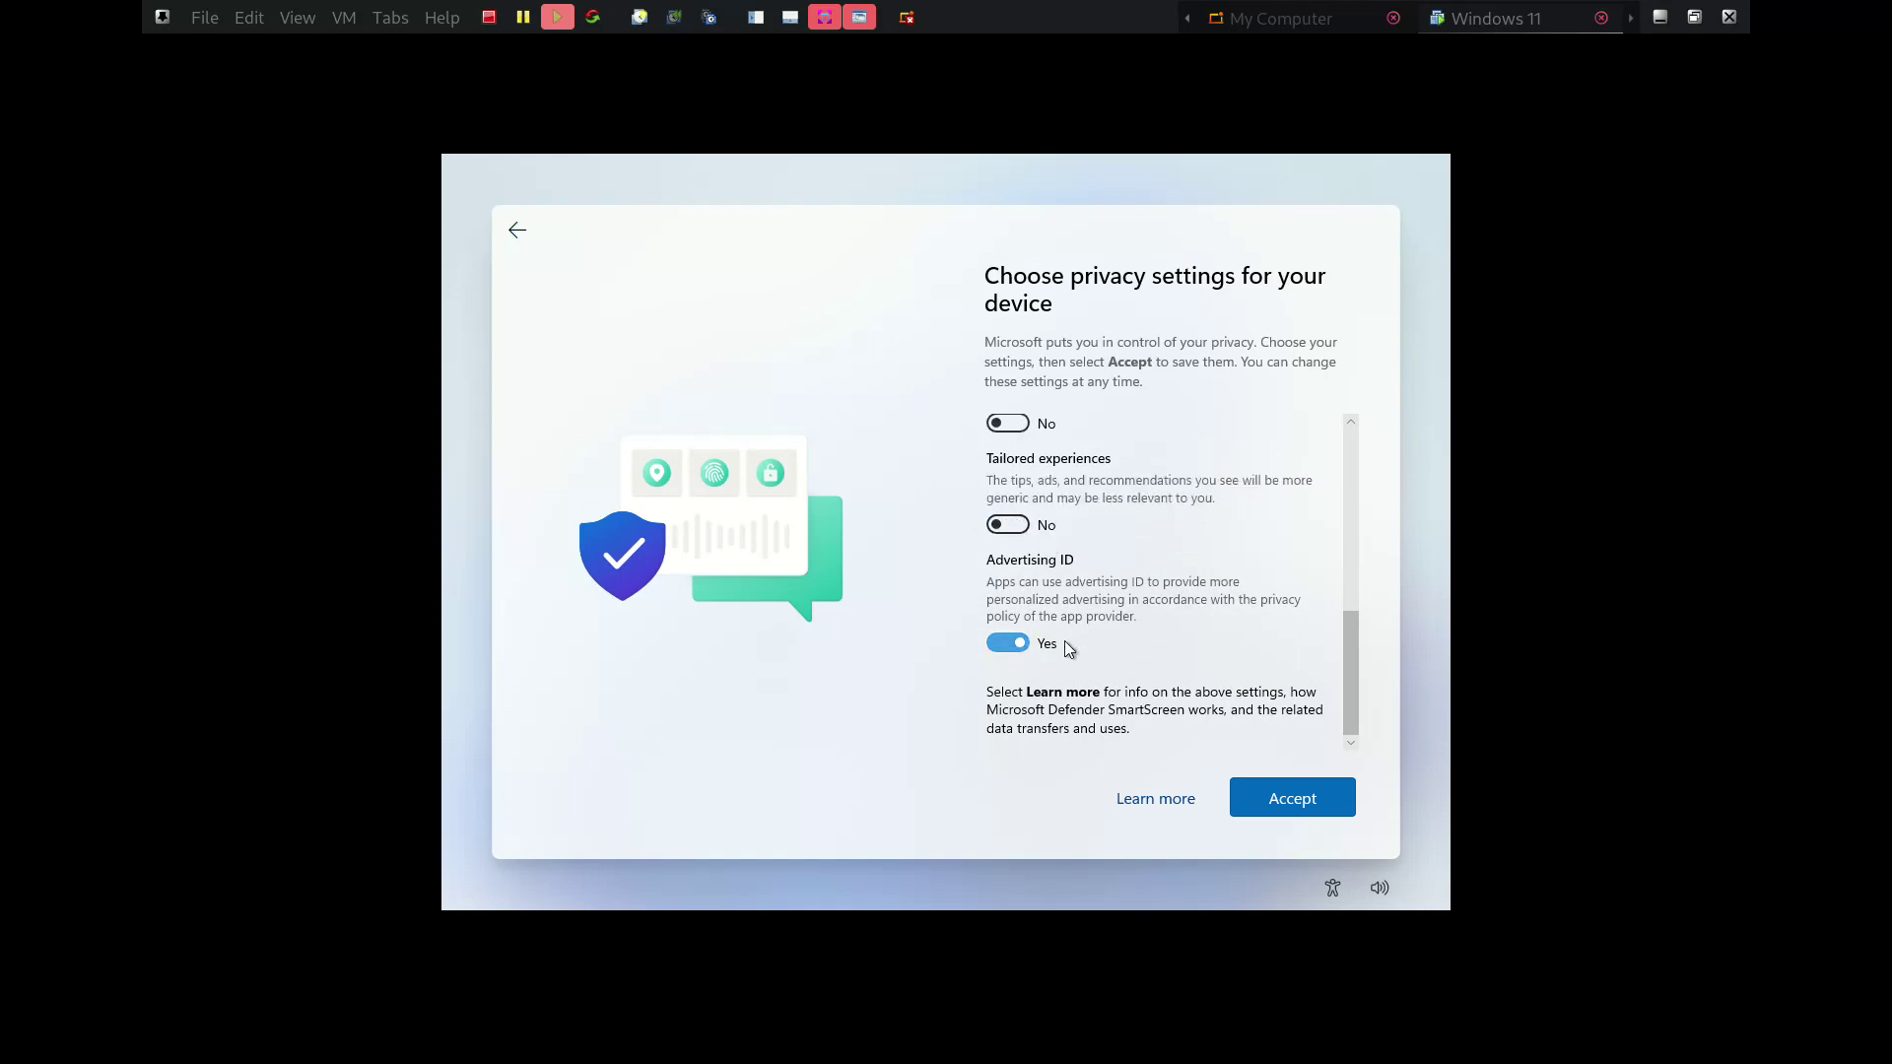
pyautogui.click(993, 645)
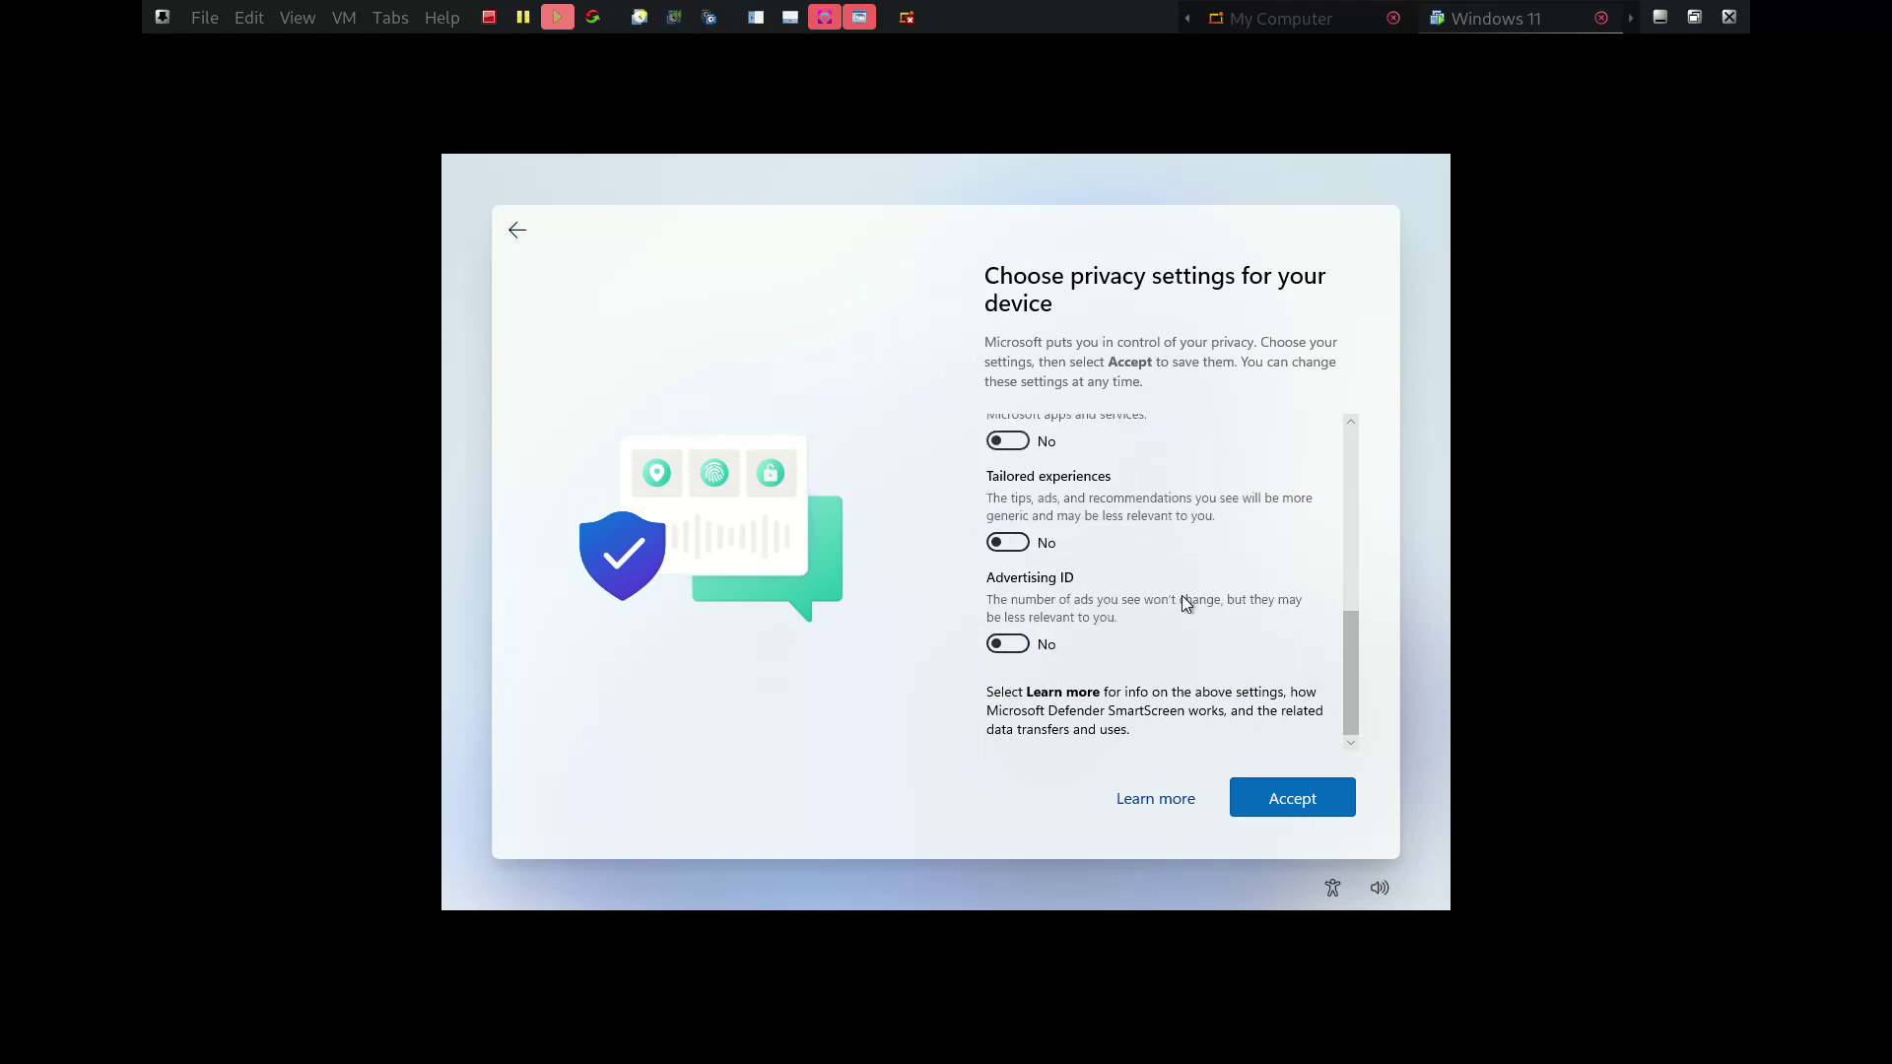
pyautogui.click(1296, 799)
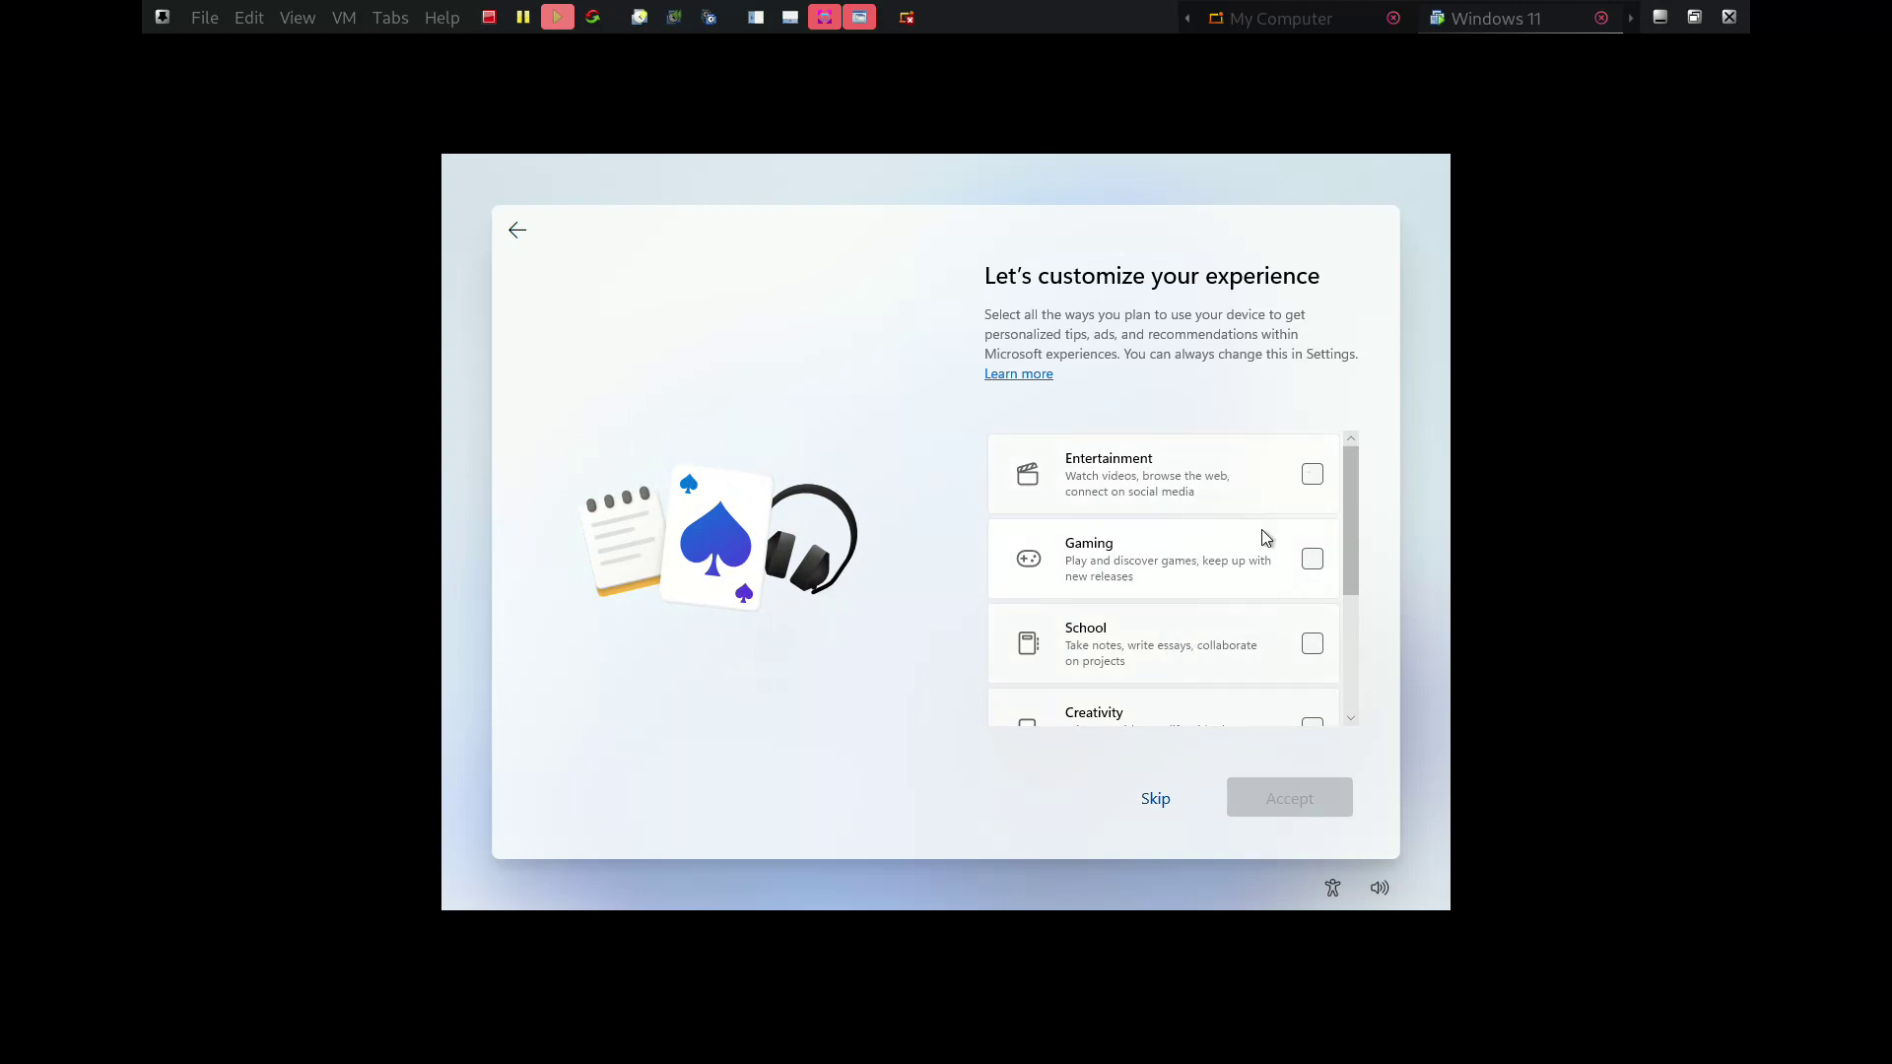
# Skip the customize-experience page without choosing any usage categories
pyautogui.scroll(-2, 1172, 617)
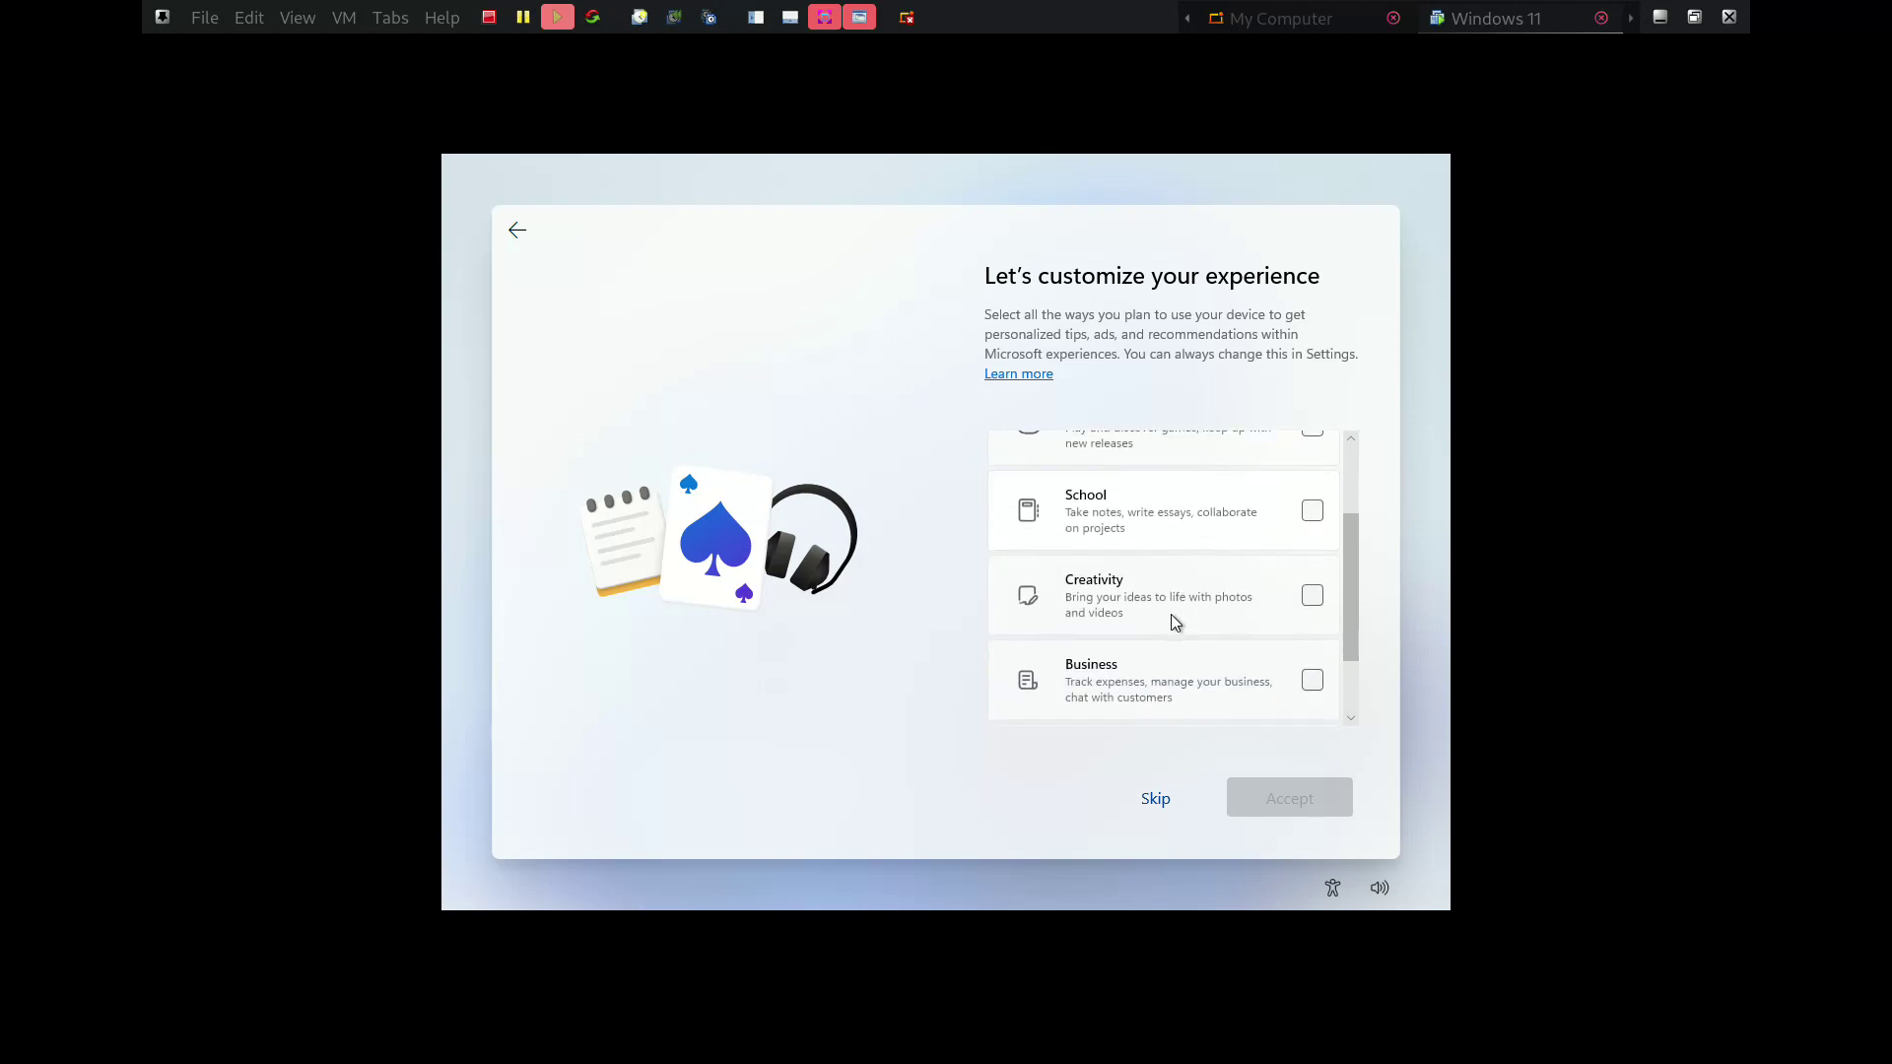
pyautogui.scroll(-1, 1170, 612)
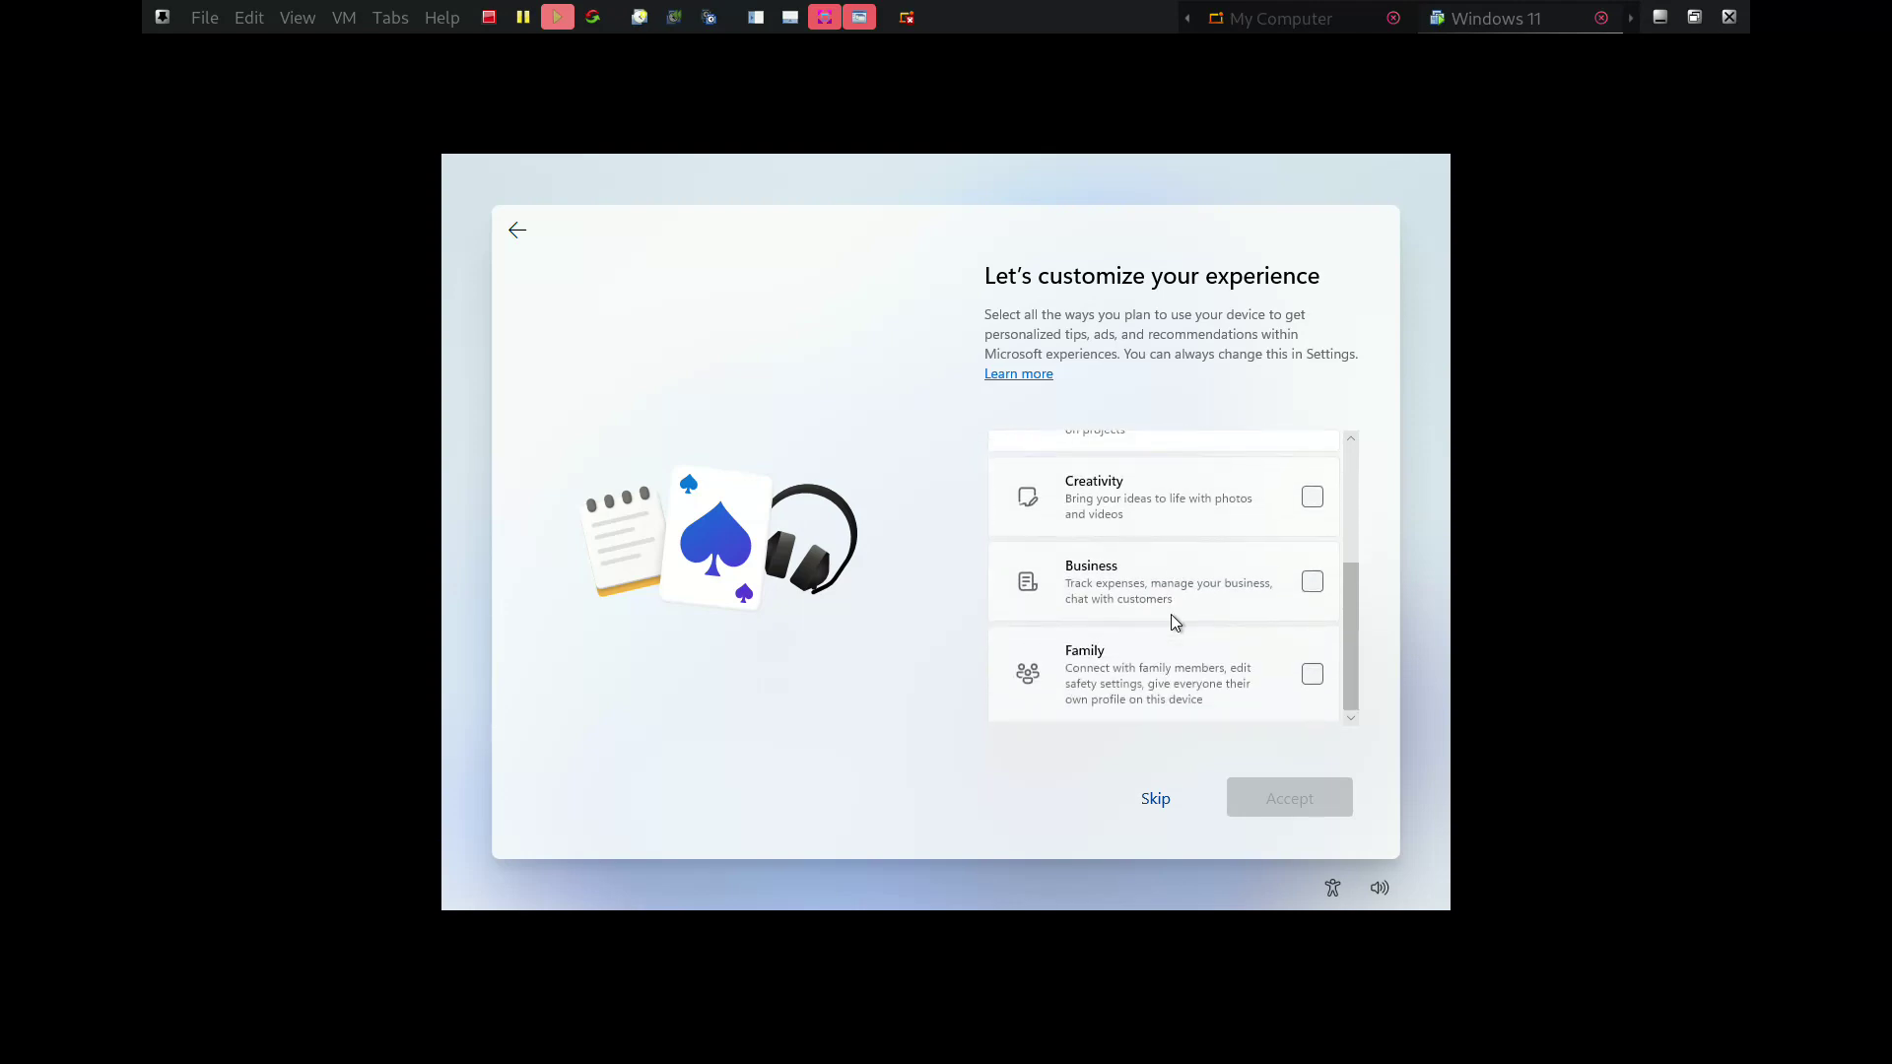
pyautogui.click(1155, 801)
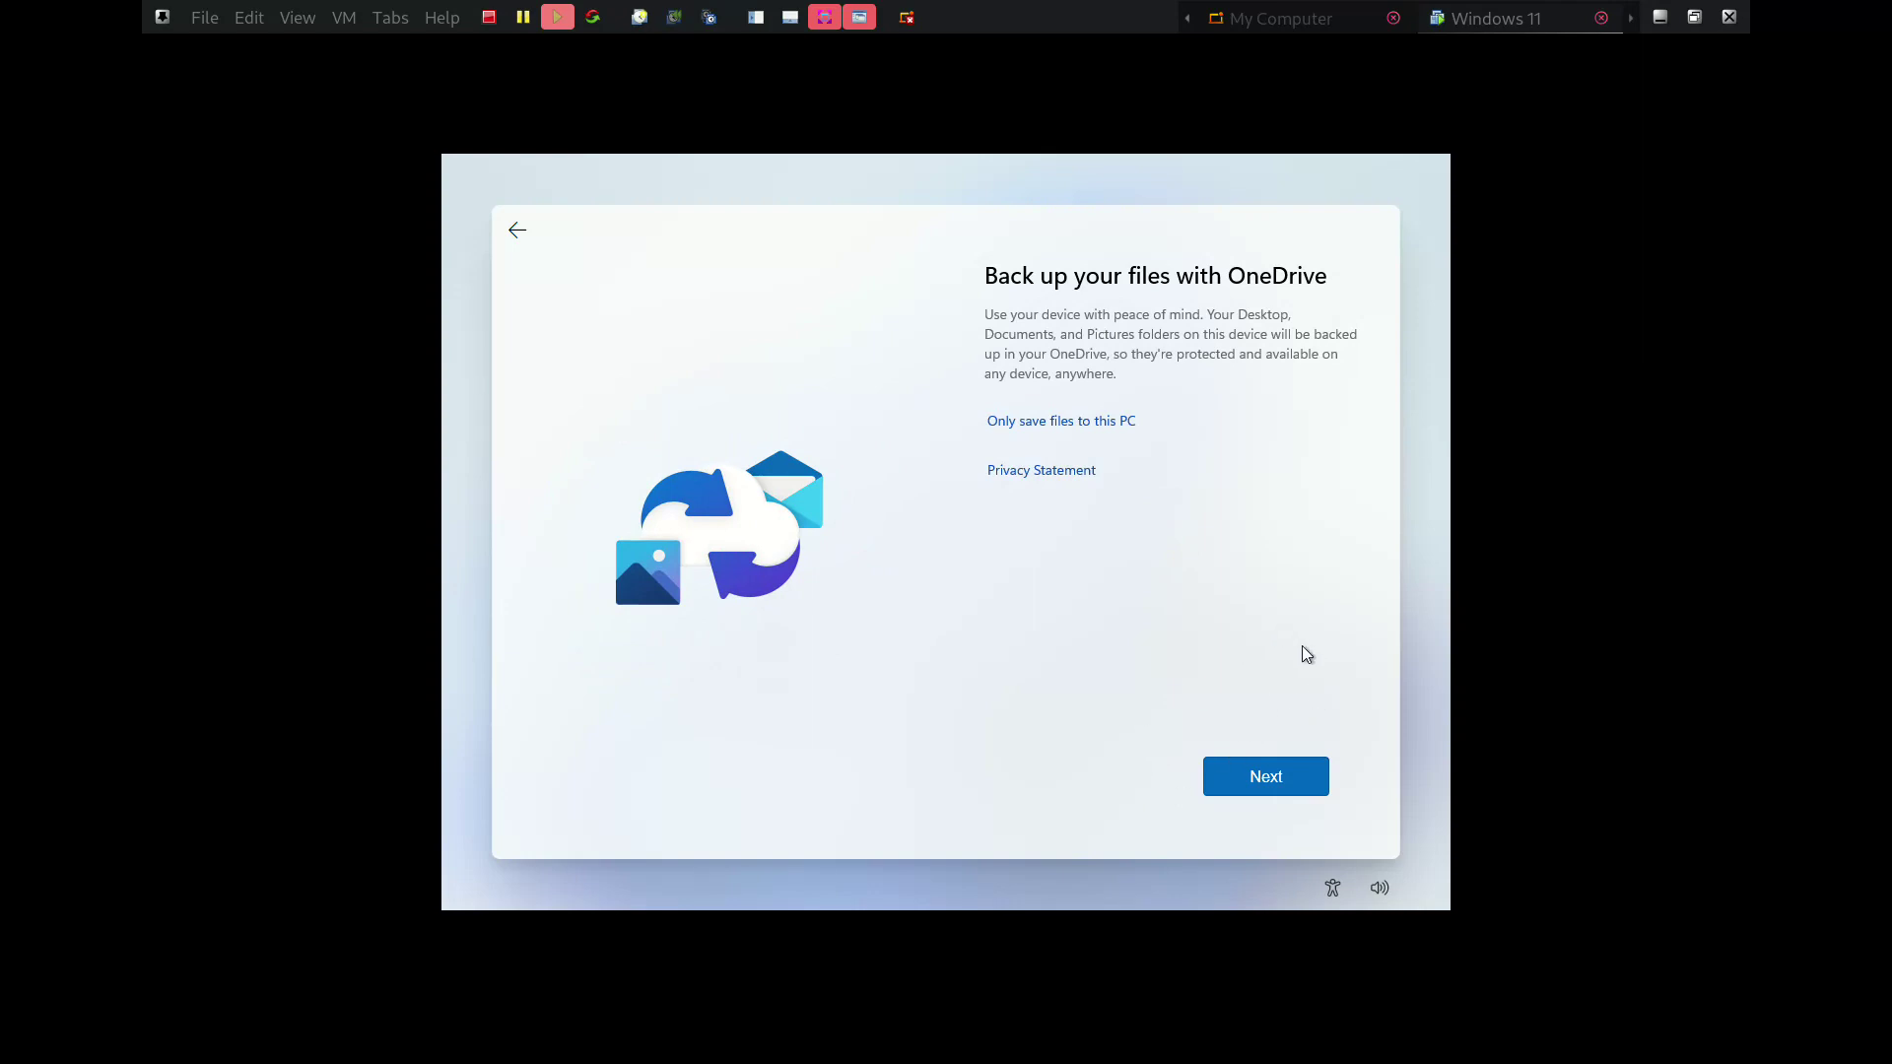
# Move past the OneDrive backup page
pyautogui.click(1255, 769)
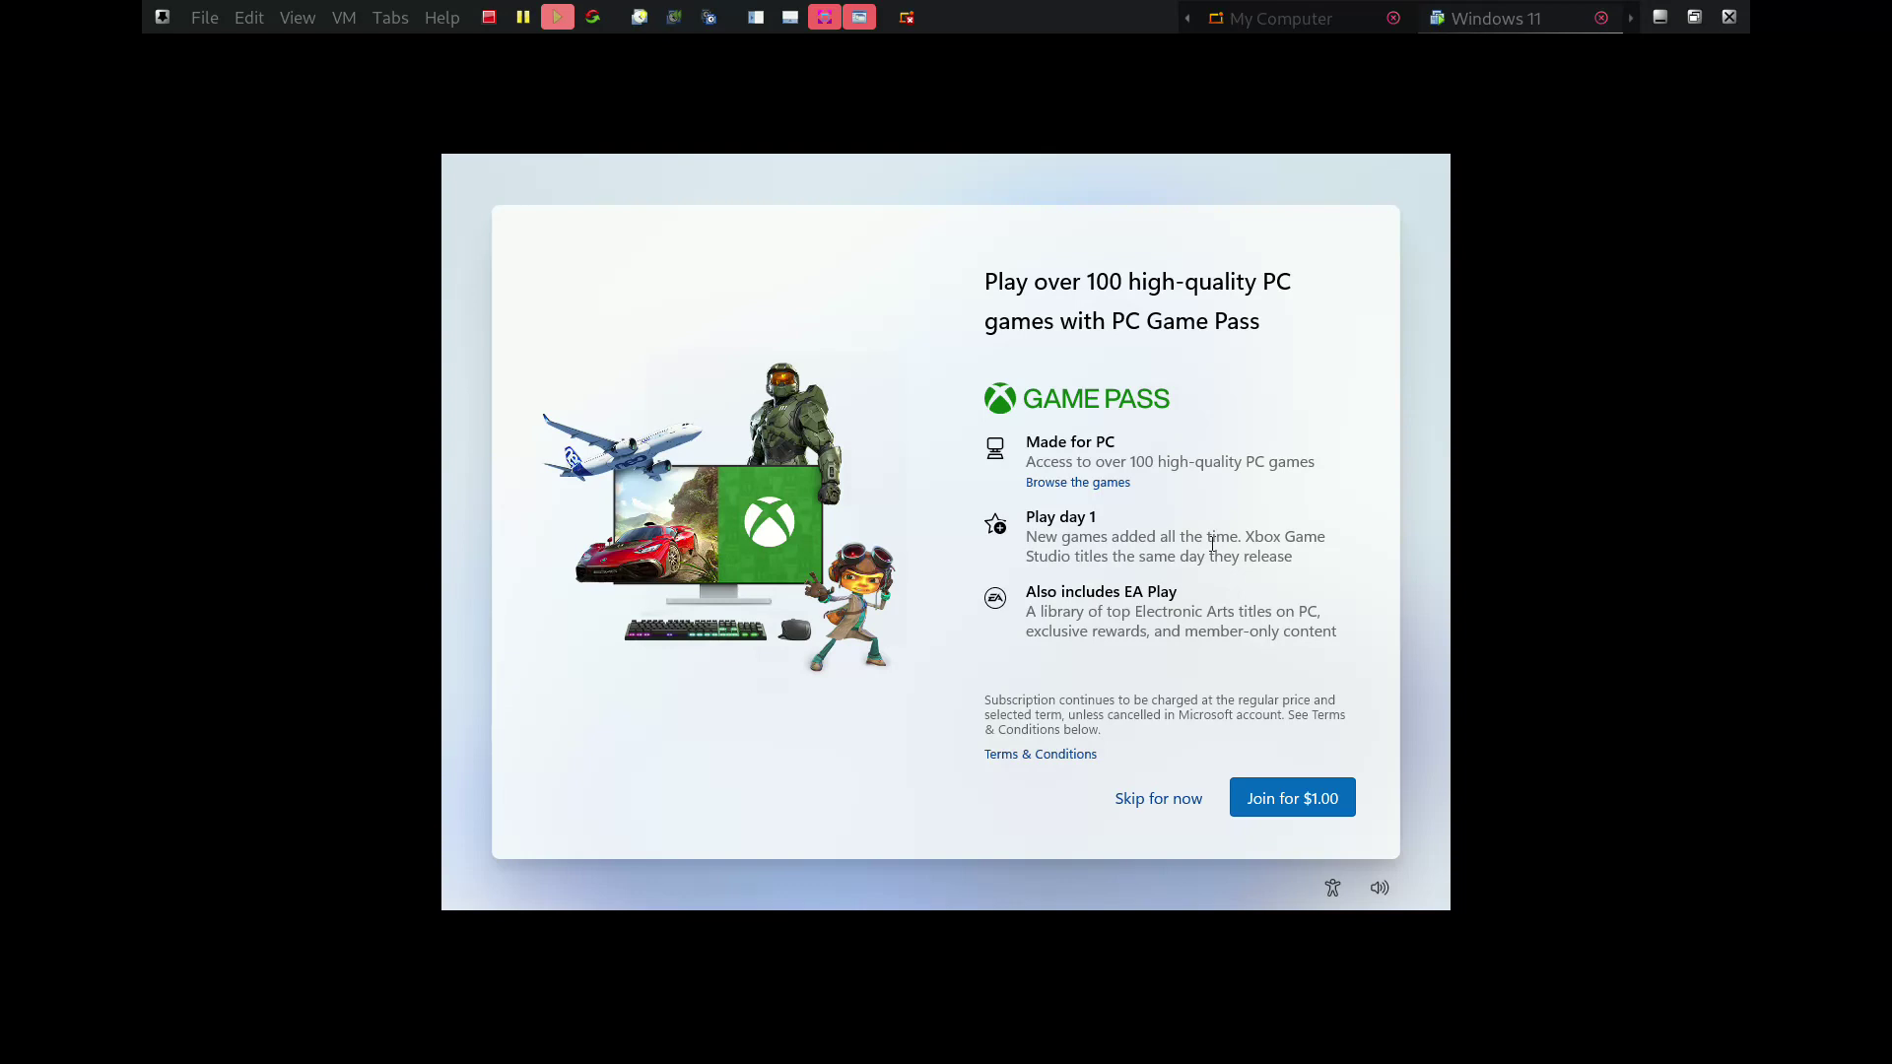
# Skip the Game Pass offer and let Windows 11 finish setup to the desktop
pyautogui.click(1146, 798)
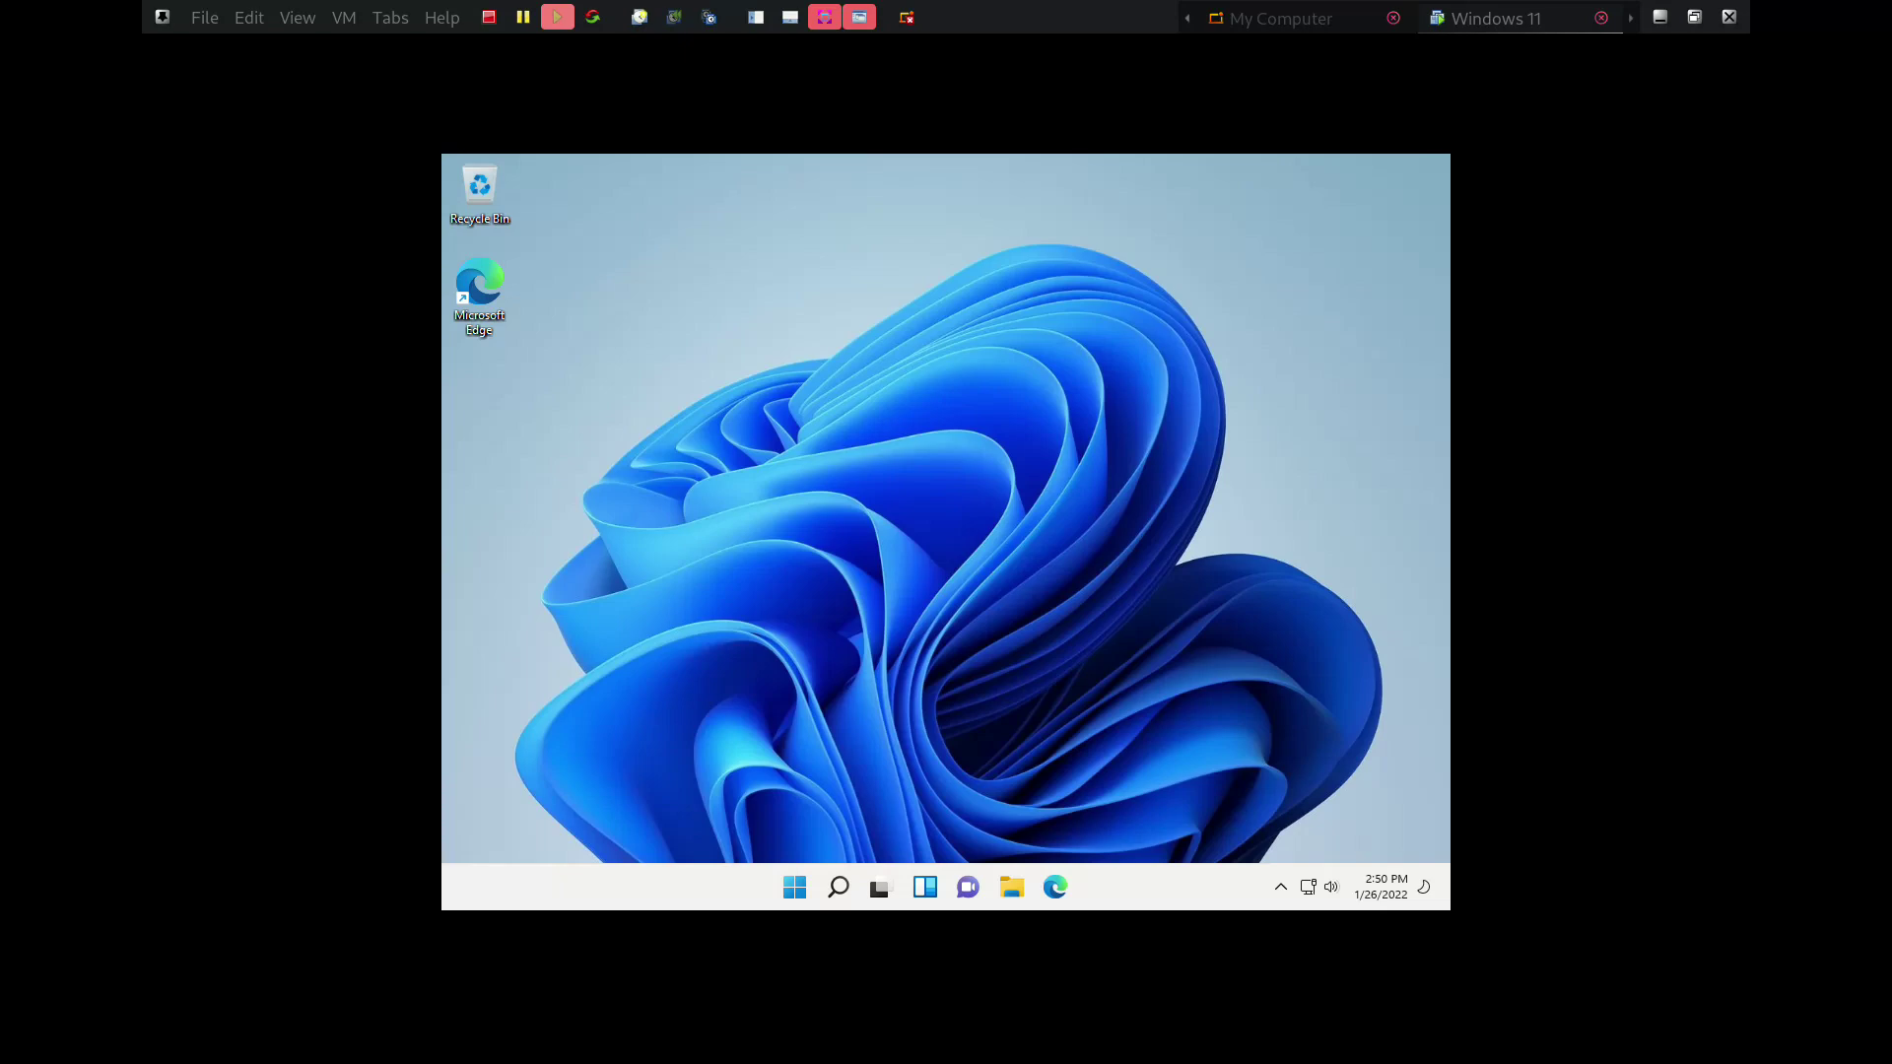
pyautogui.press('super')
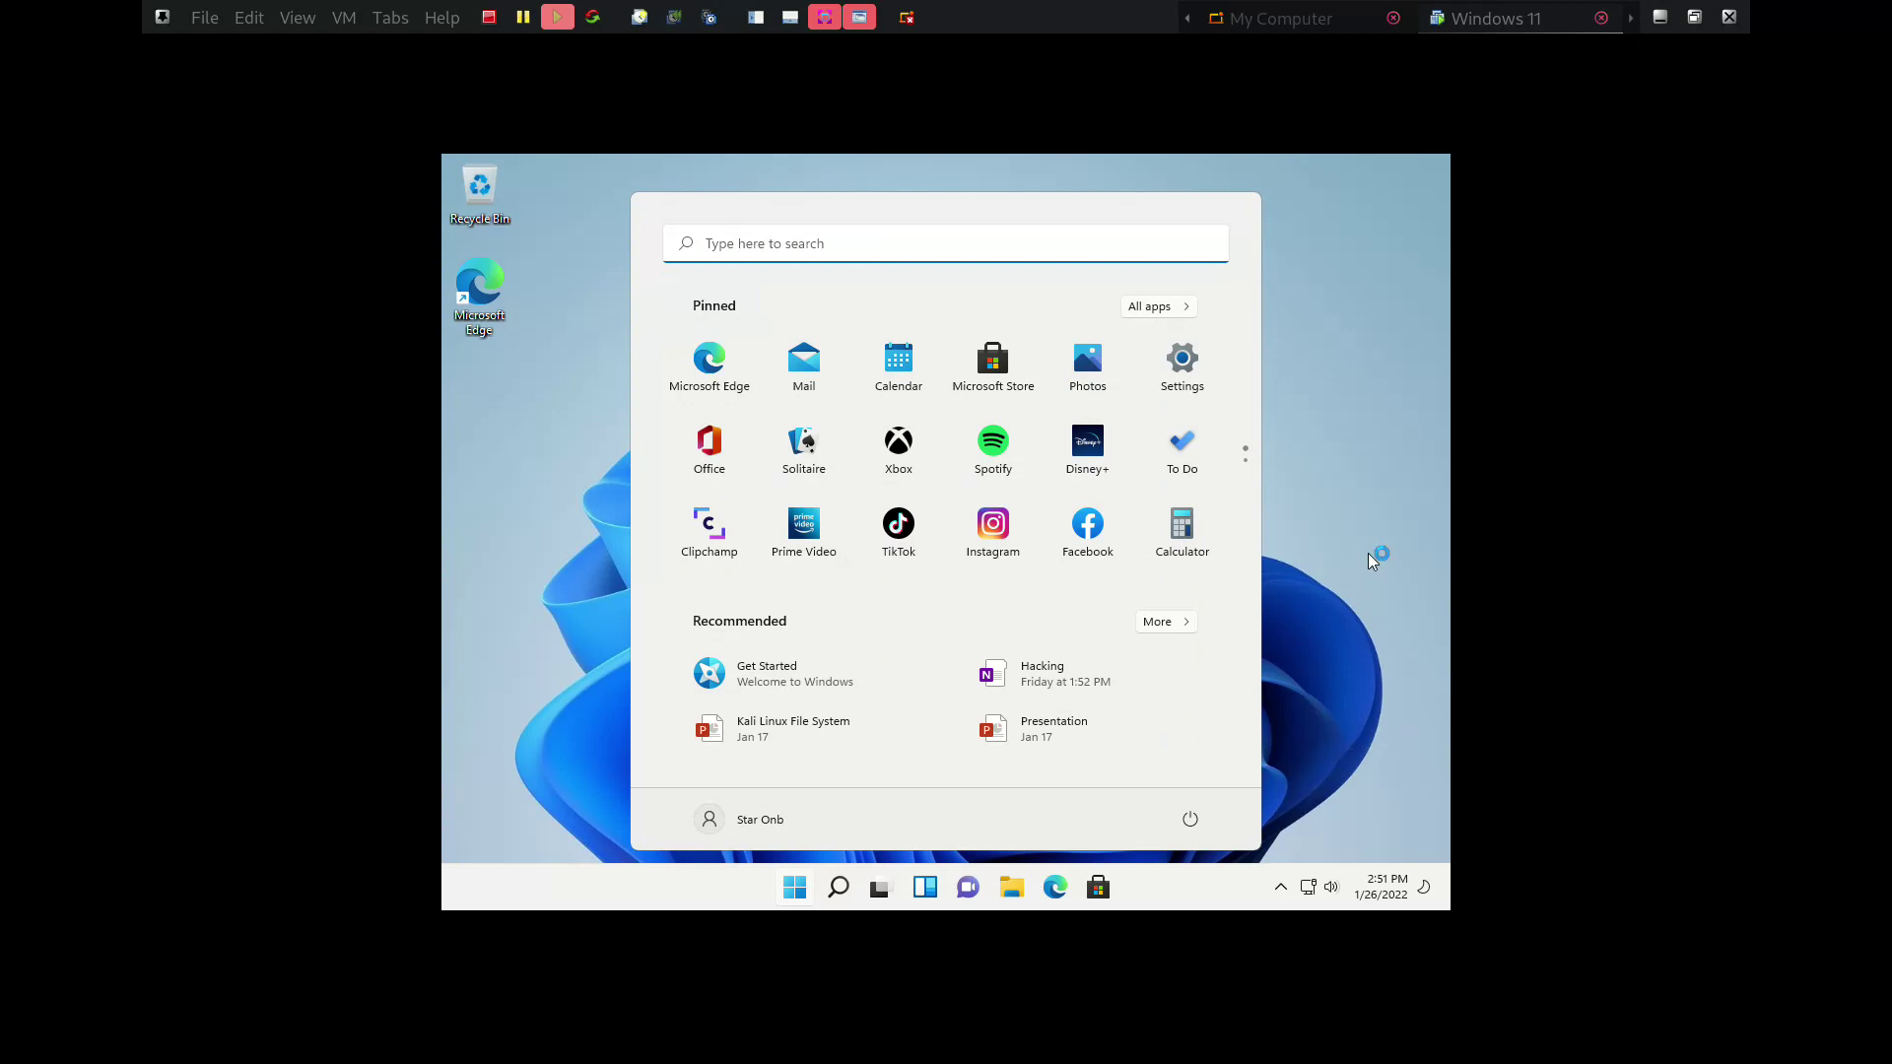
pyautogui.click(1313, 405)
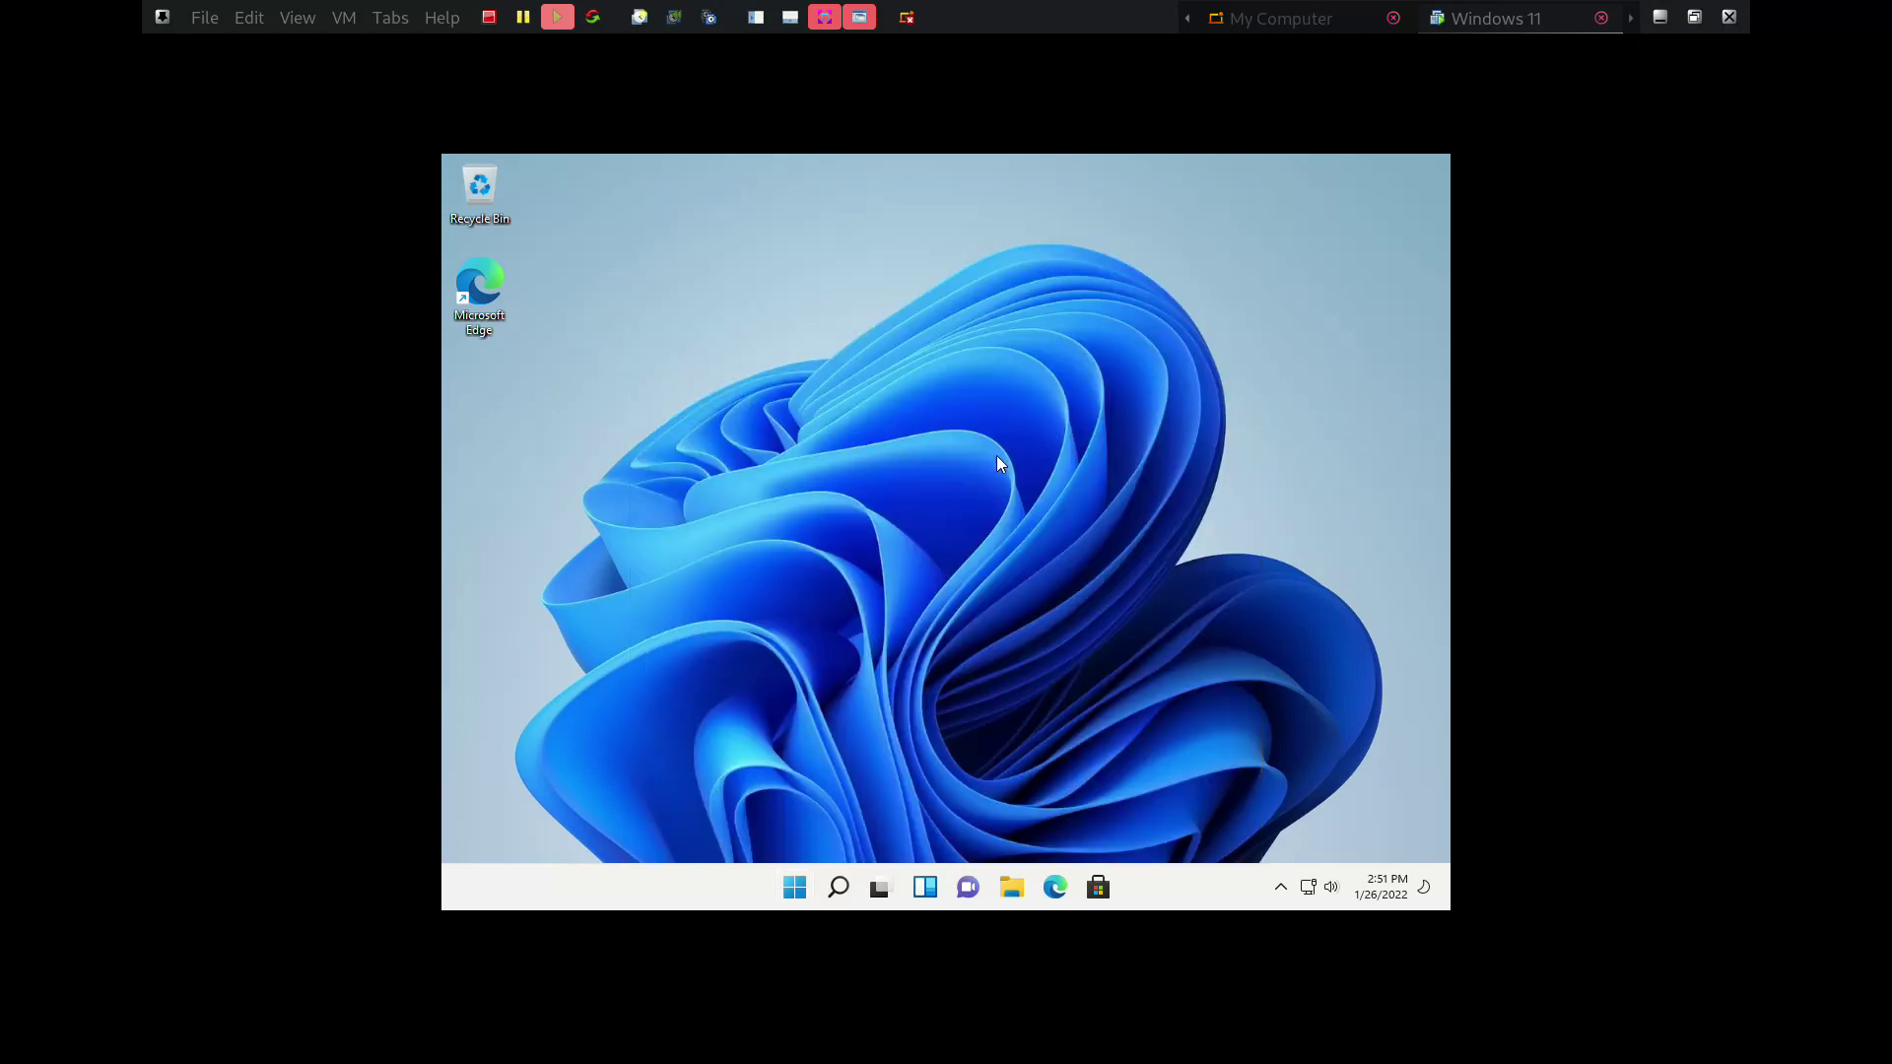
pyautogui.click(795, 889)
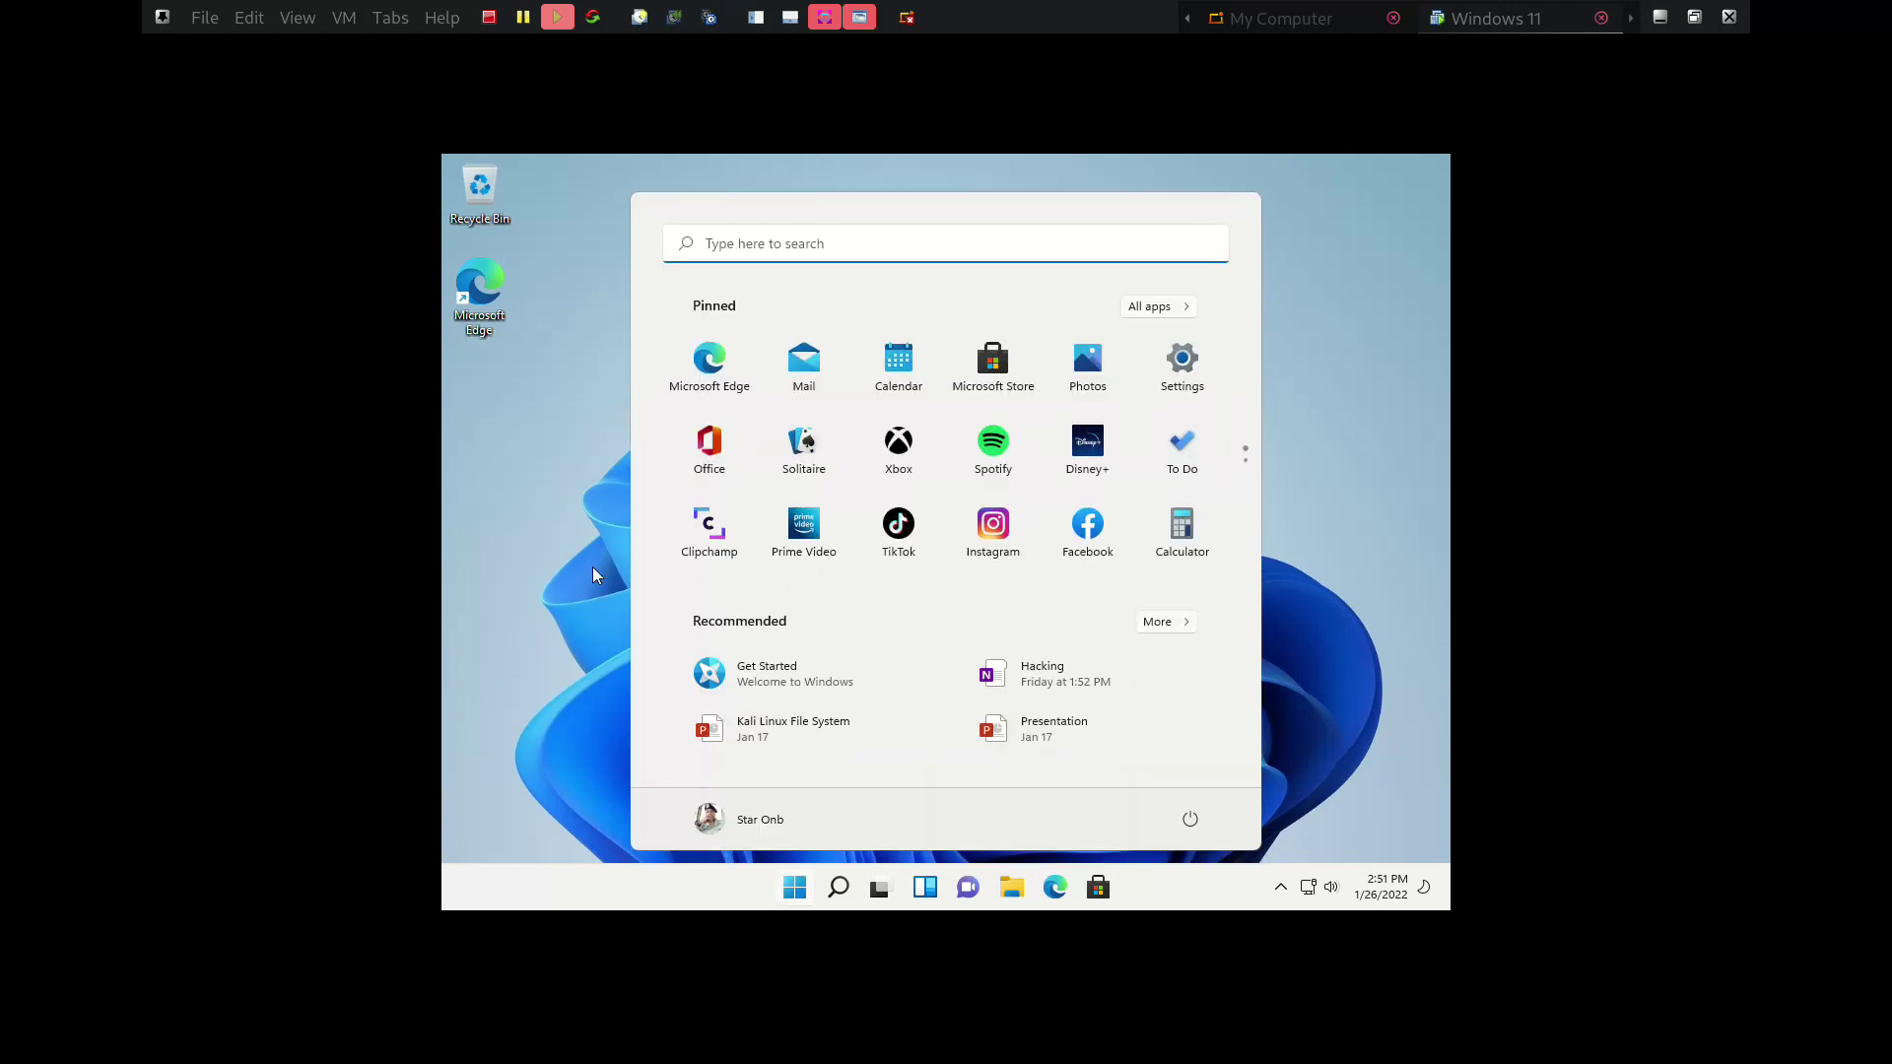
pyautogui.click(545, 445)
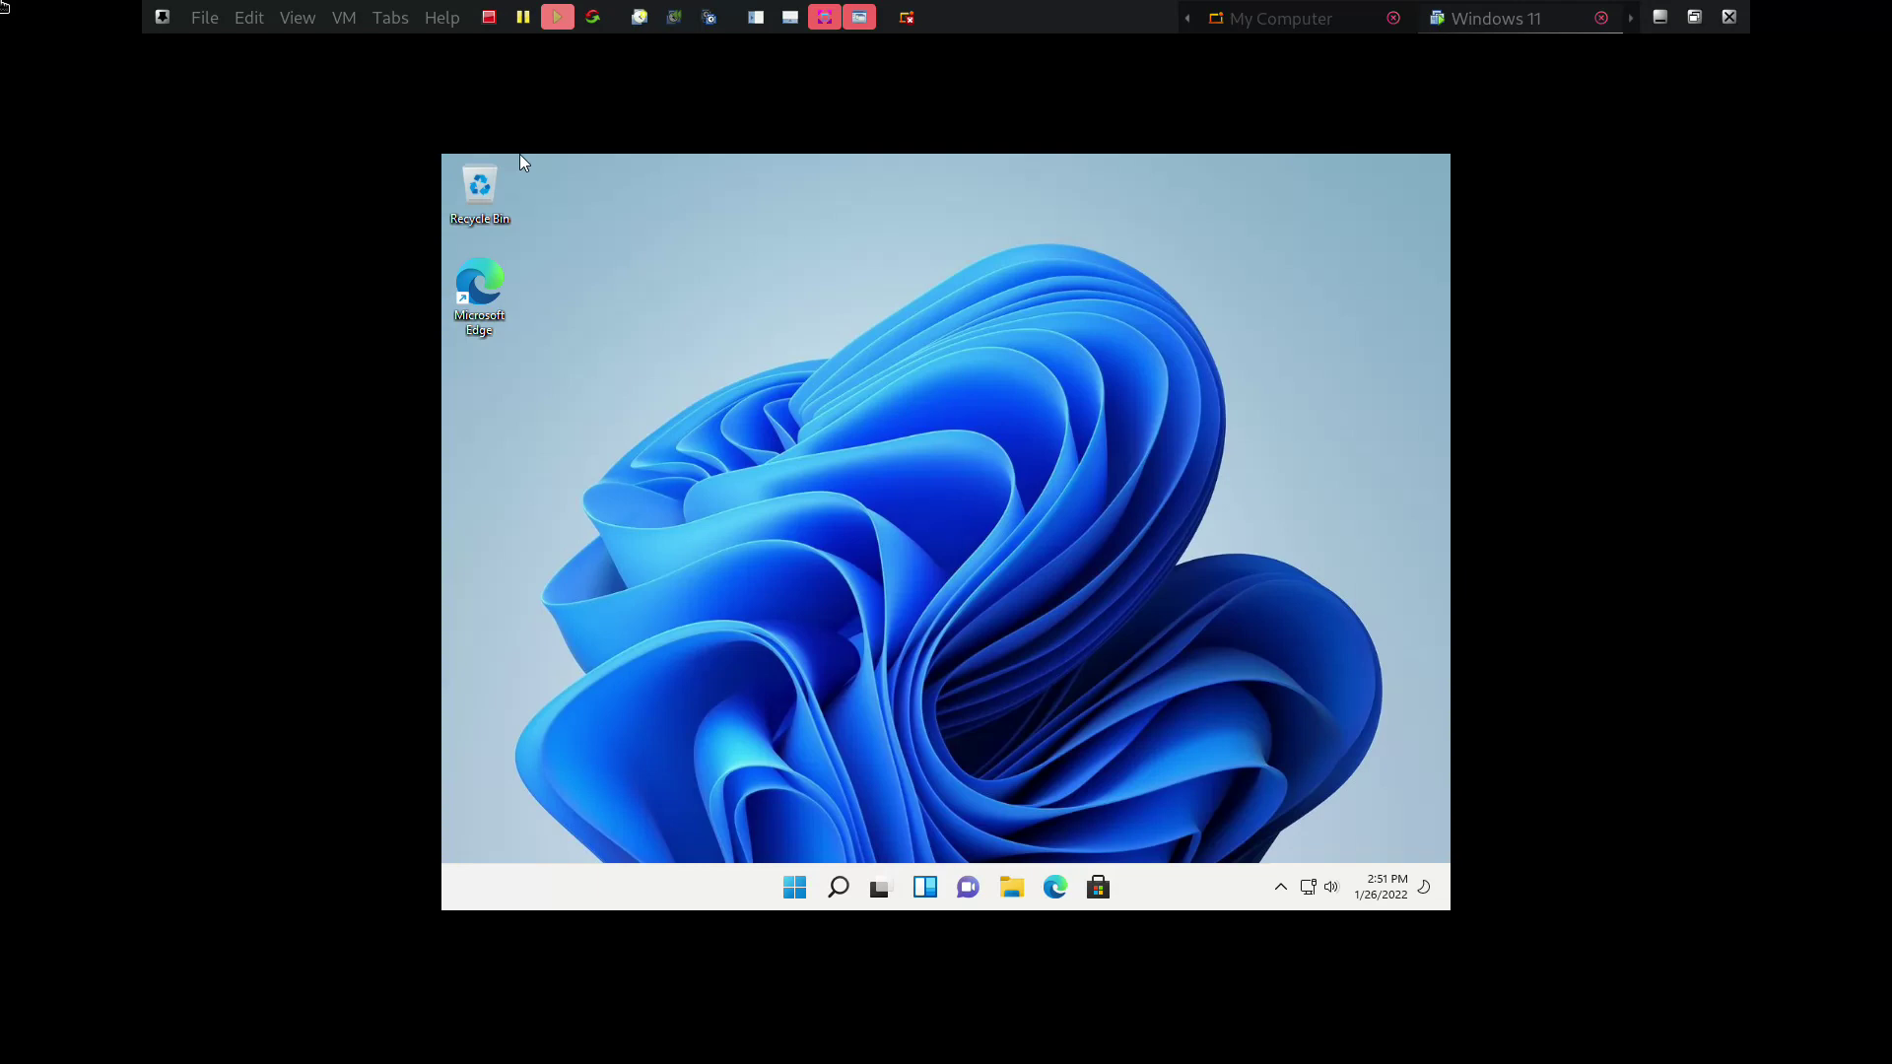
# Choose VM > Install VMware Tools and confirm Install to connect the Tools installer disc
pyautogui.hotkey('alt', 't')
pyautogui.press('Left')
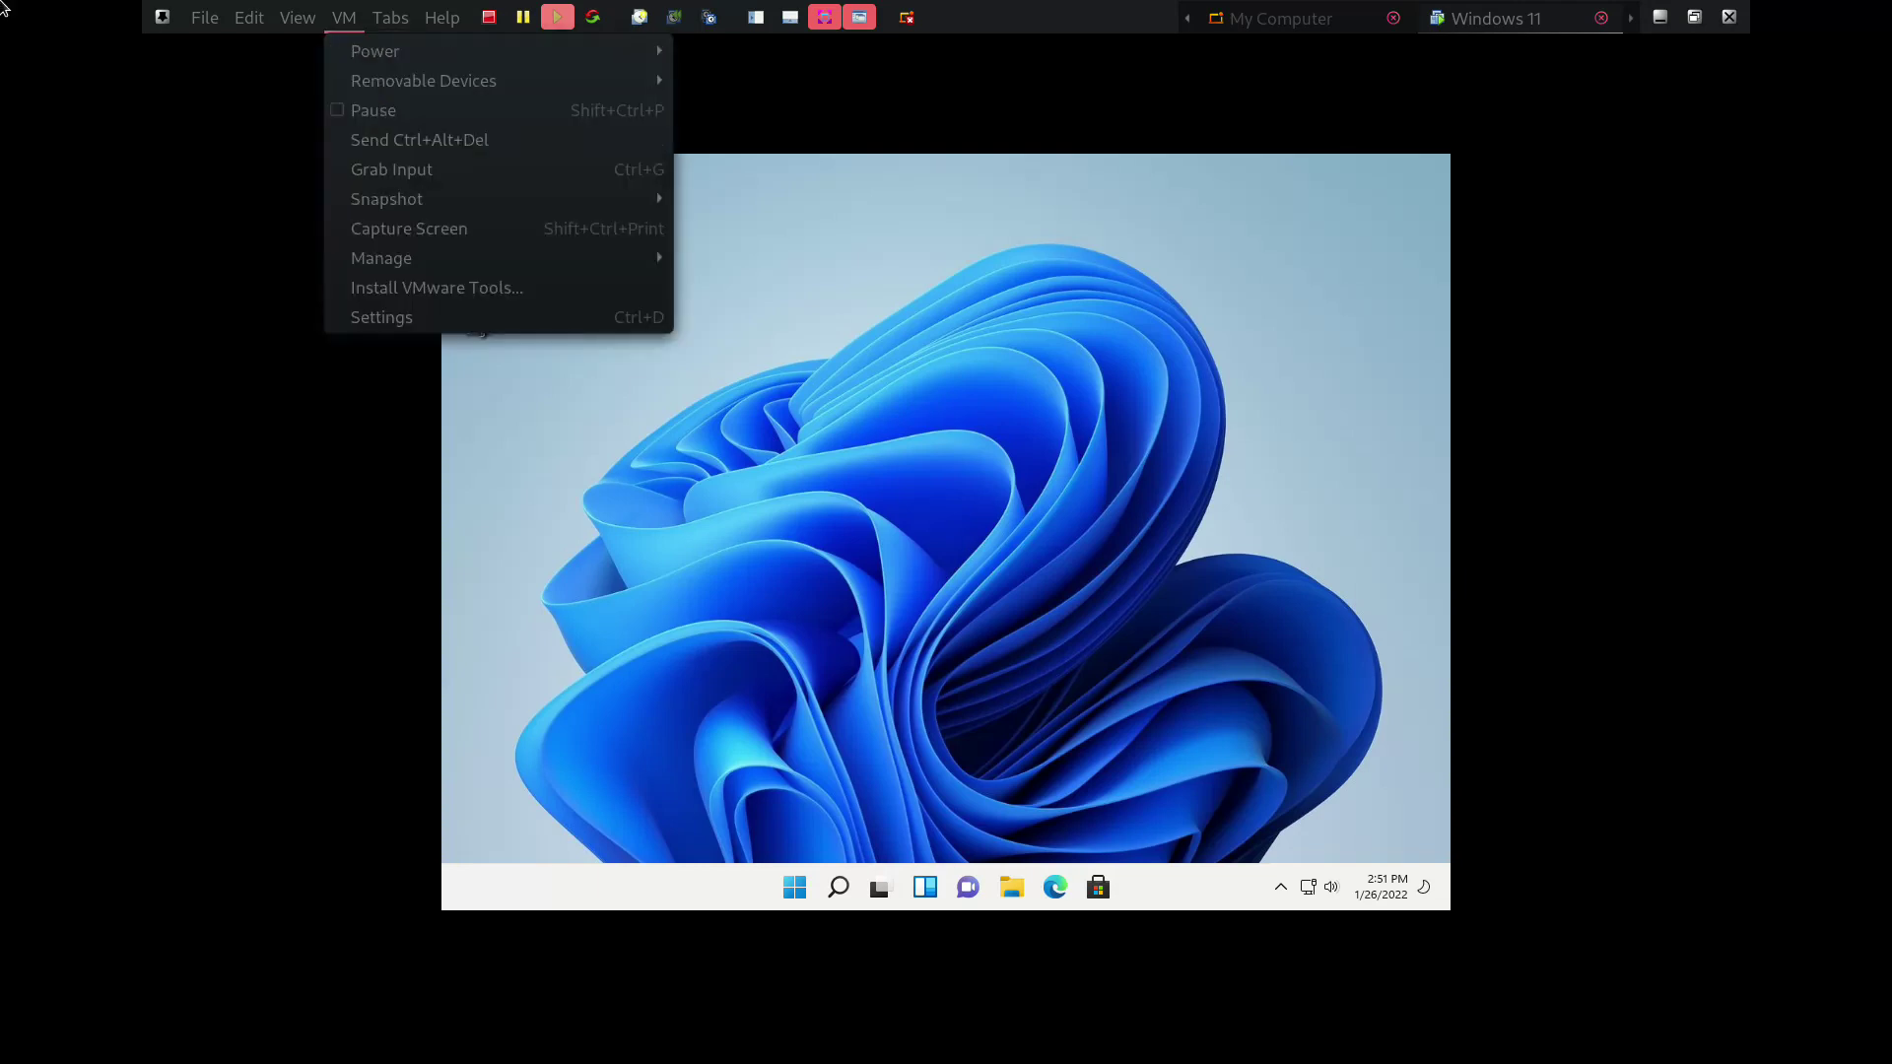
pyautogui.press('Down')
pyautogui.press('Down')
pyautogui.press('Down')
pyautogui.press('Down')
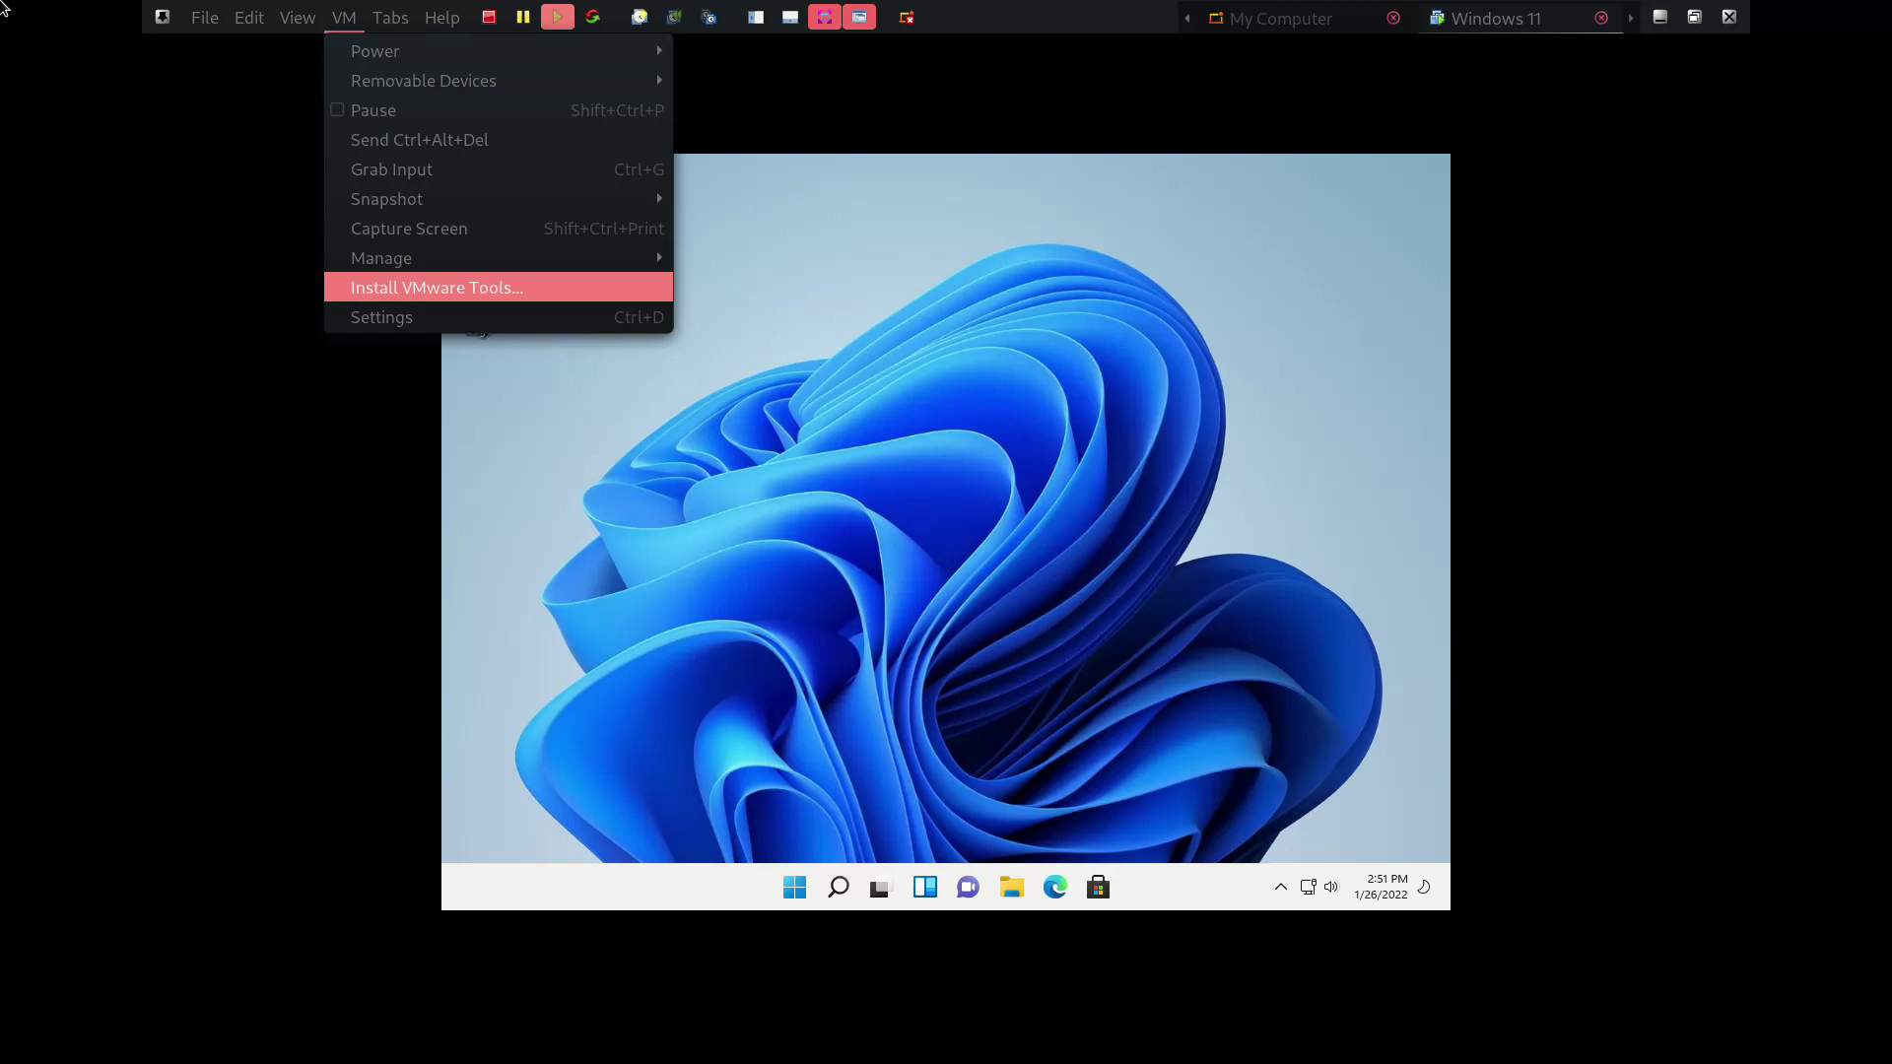
pyautogui.press('Return')
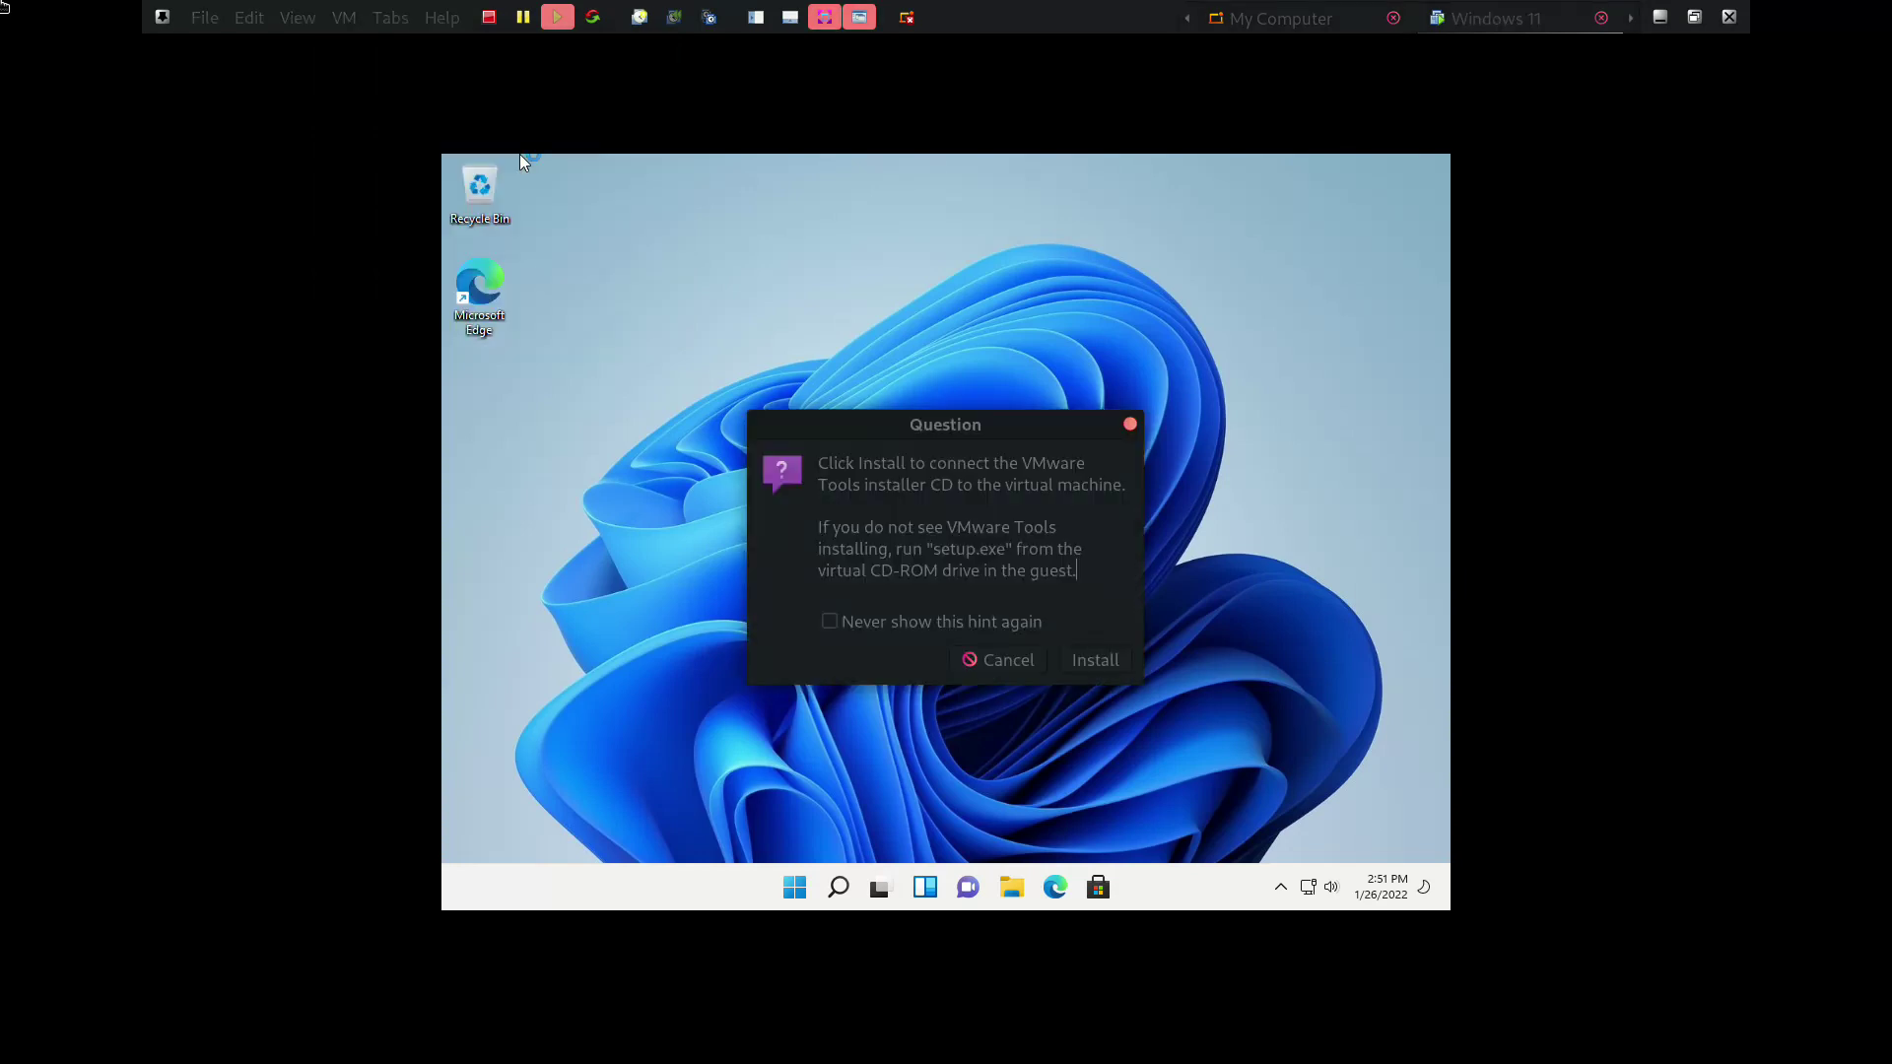
pyautogui.press('Tab')
pyautogui.press('Tab')
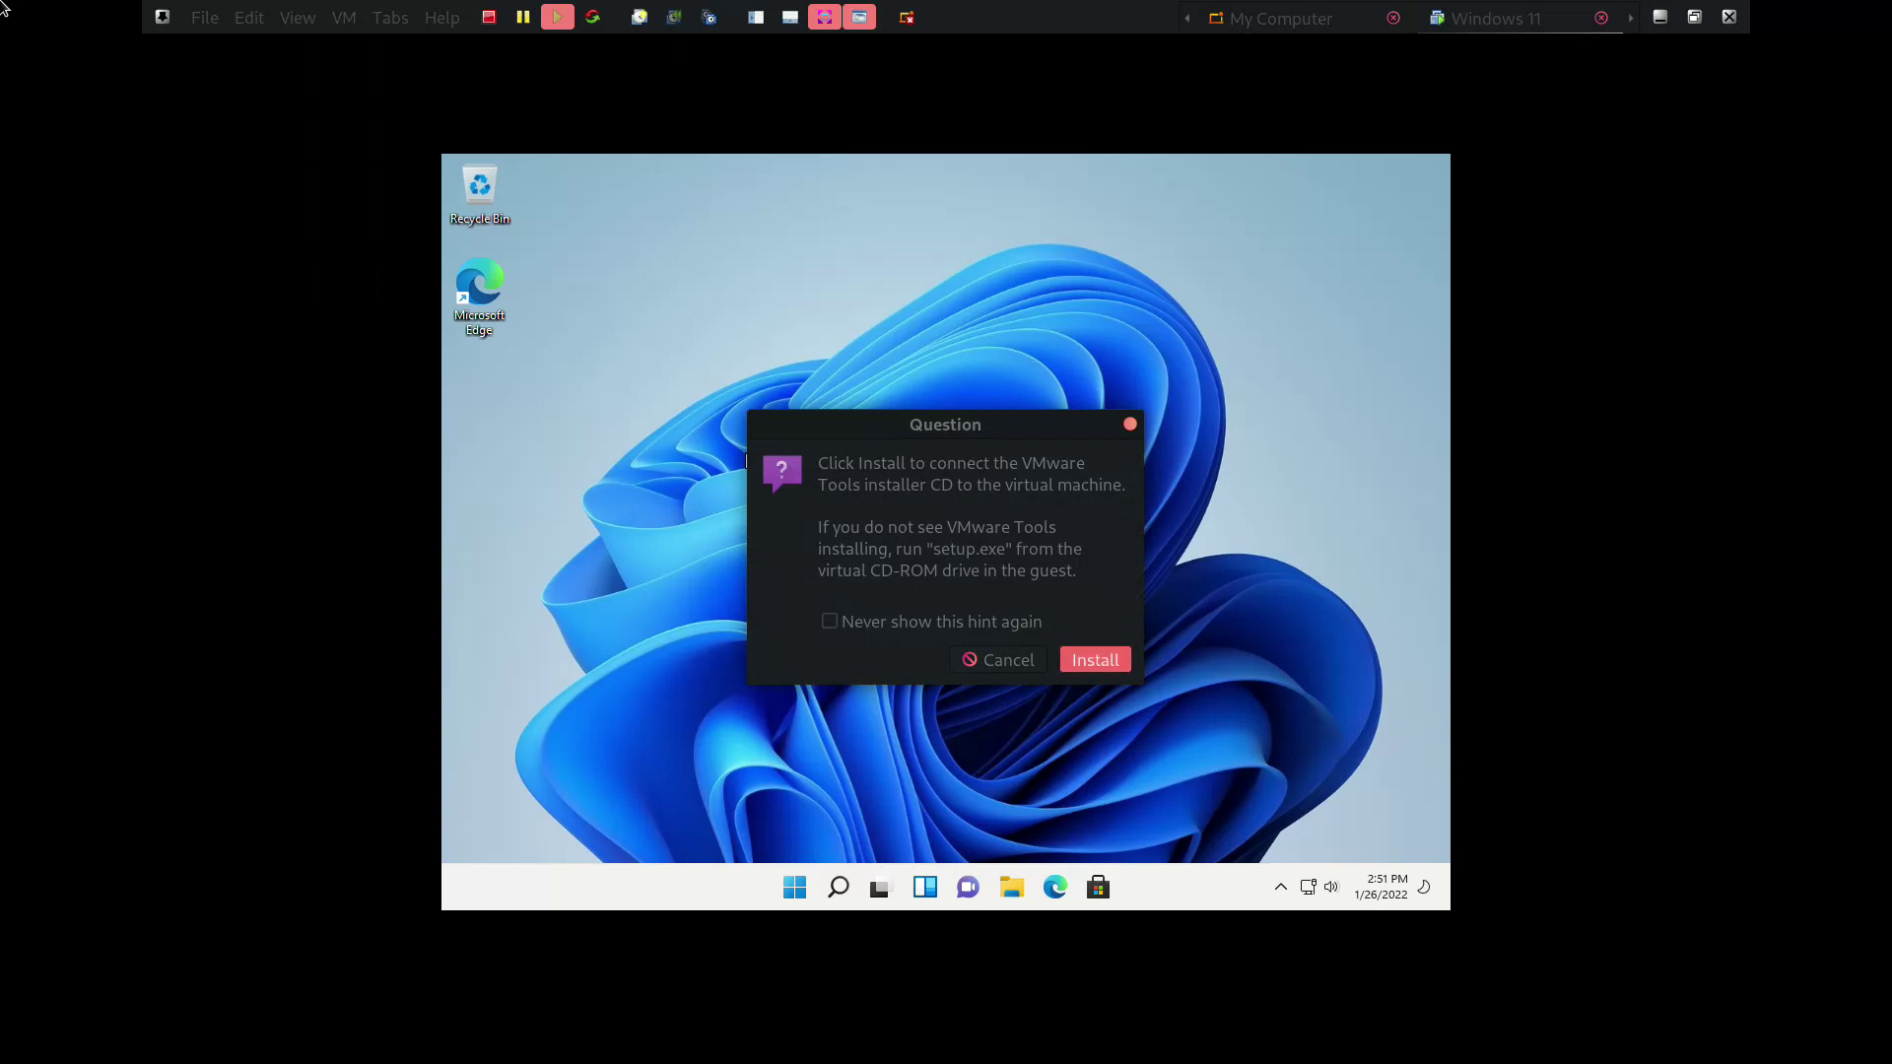
pyautogui.click(1088, 662)
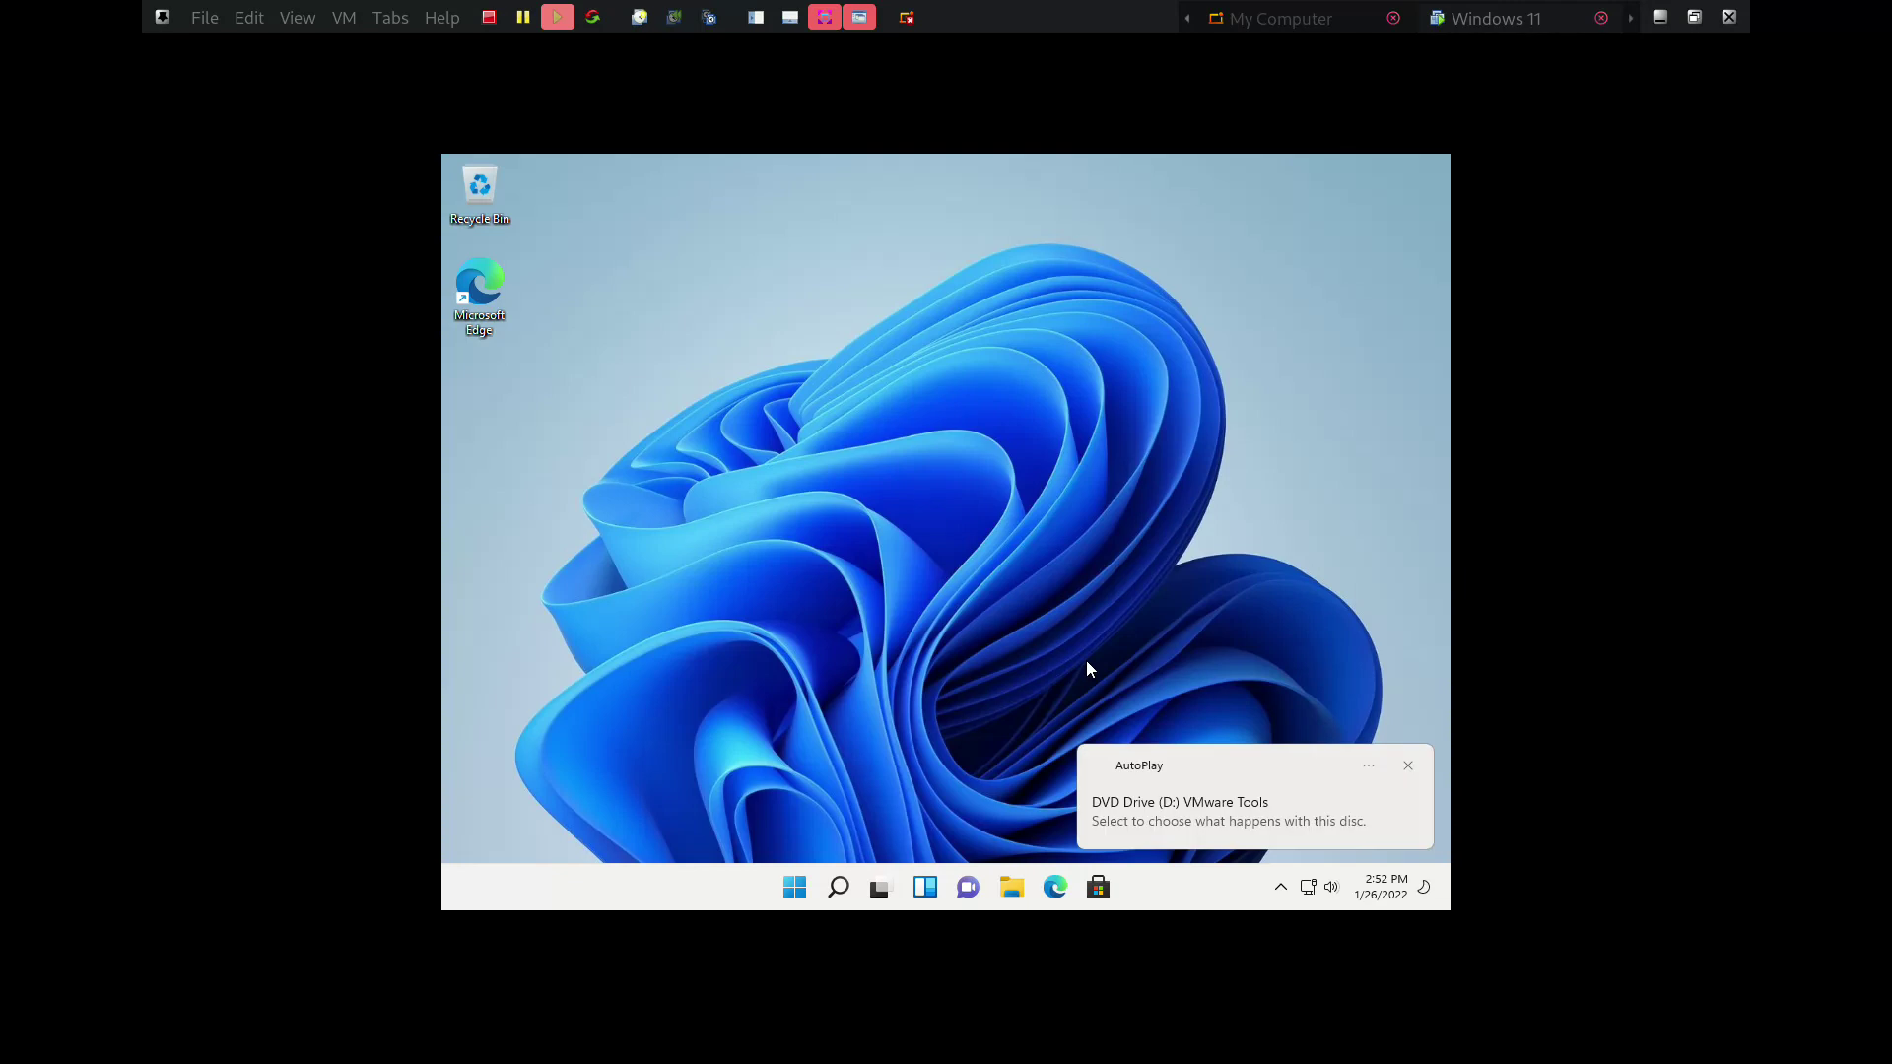
# Run setup64.exe from the VMware Tools AutoPlay notice and approve the User Account Control prompt
pyautogui.click(1251, 808)
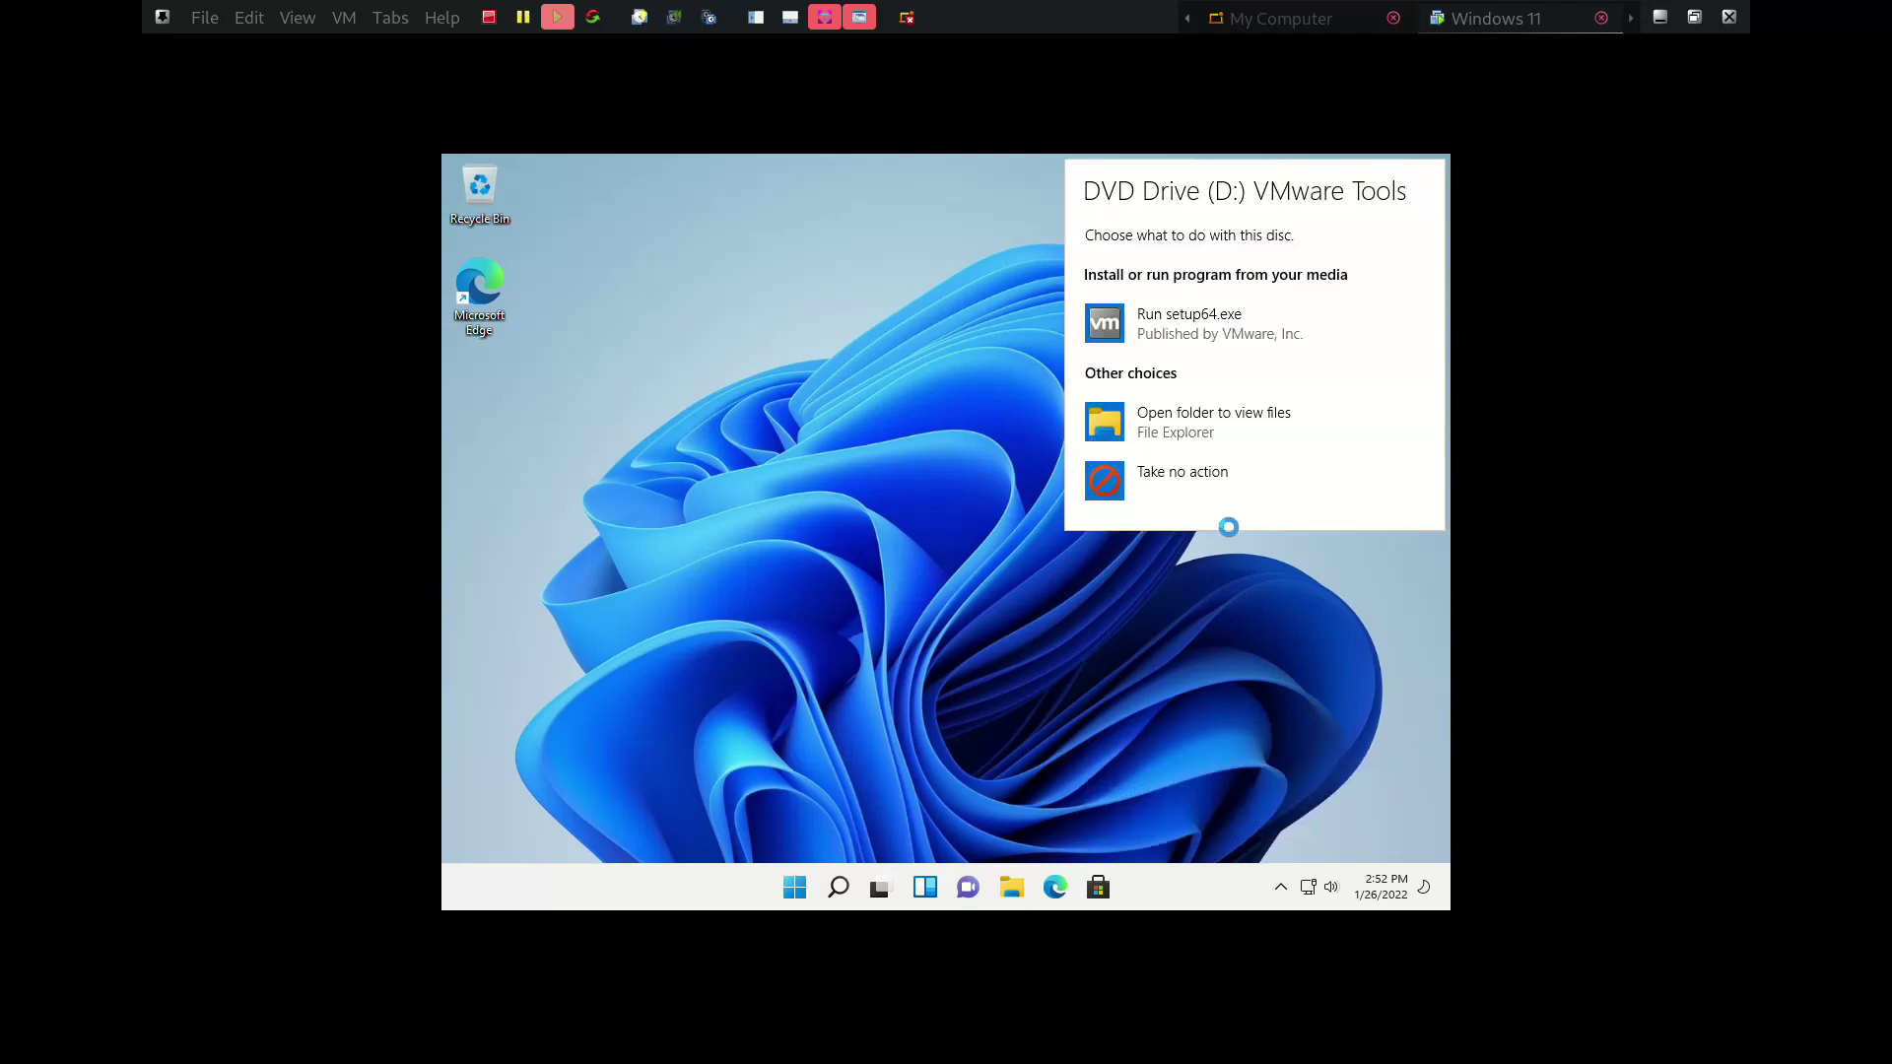
pyautogui.click(1223, 315)
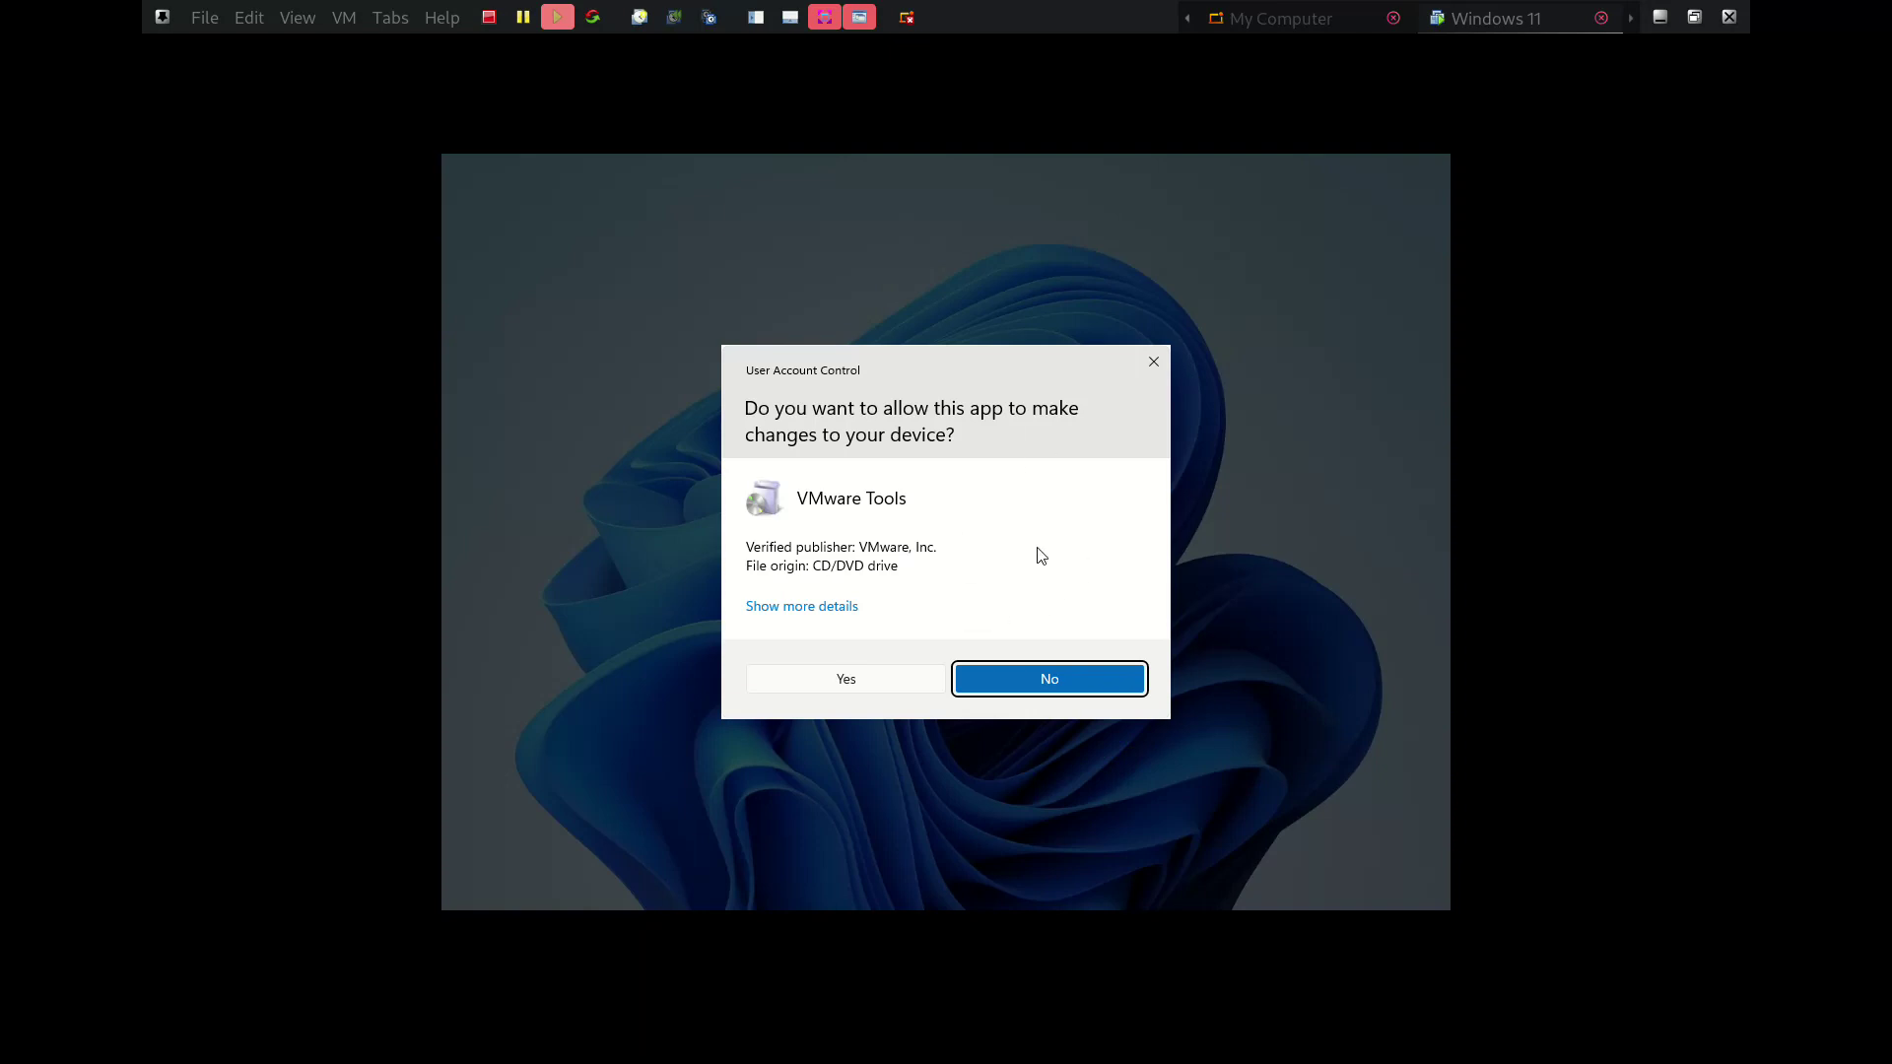
pyautogui.click(847, 681)
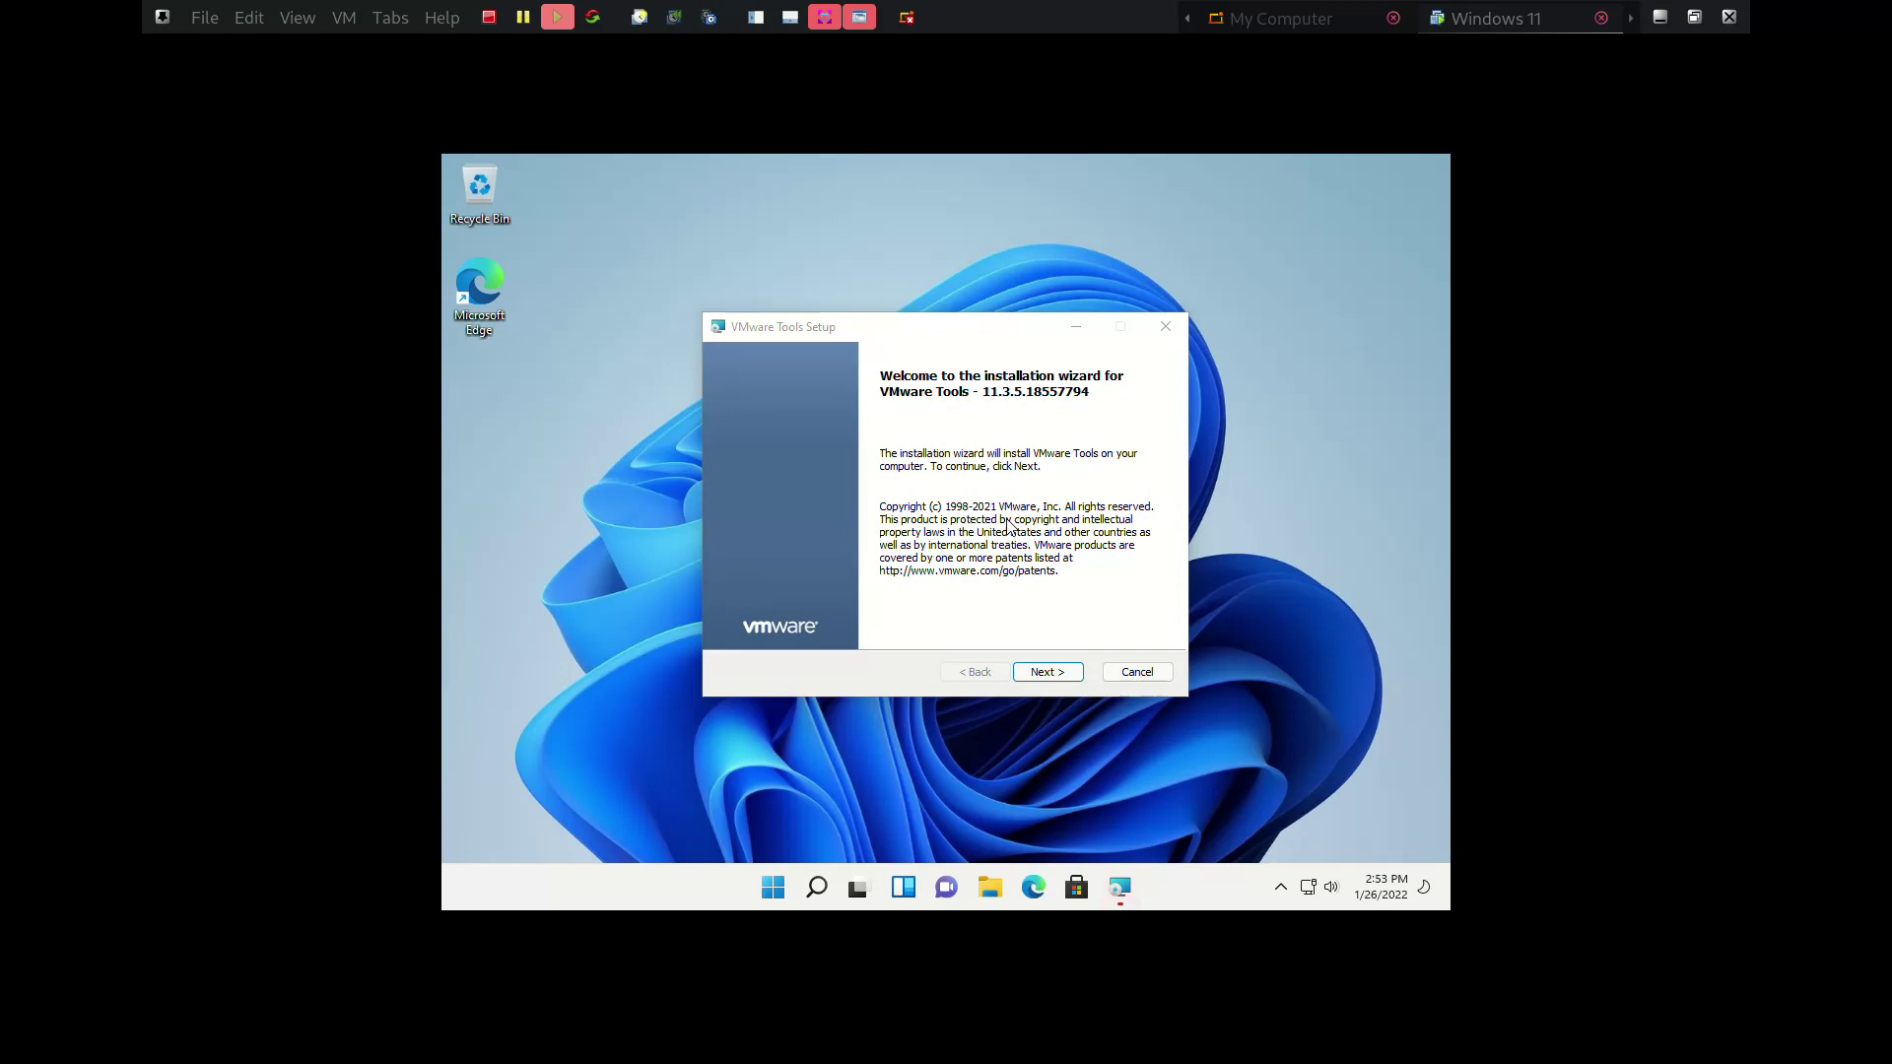
# Step through the VMware Tools wizard with the Typical setup type and install it
pyautogui.click(1054, 672)
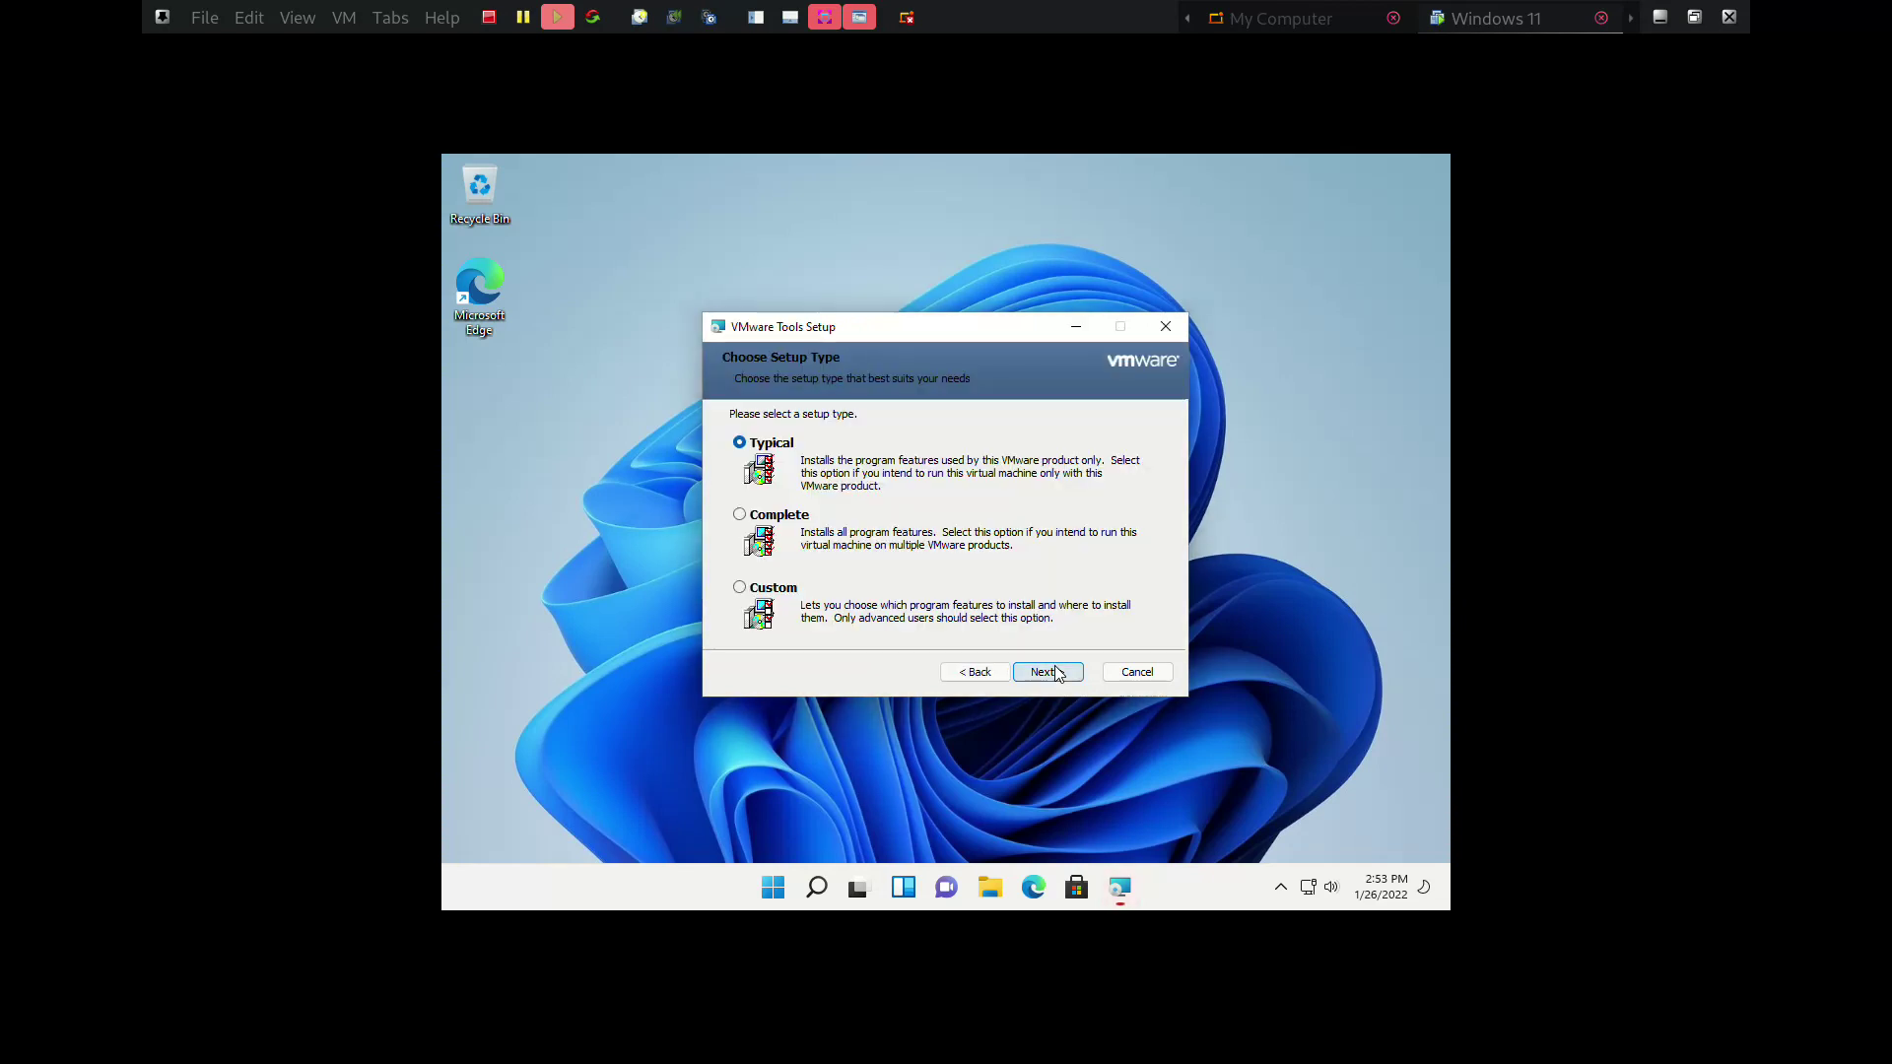
pyautogui.click(1055, 671)
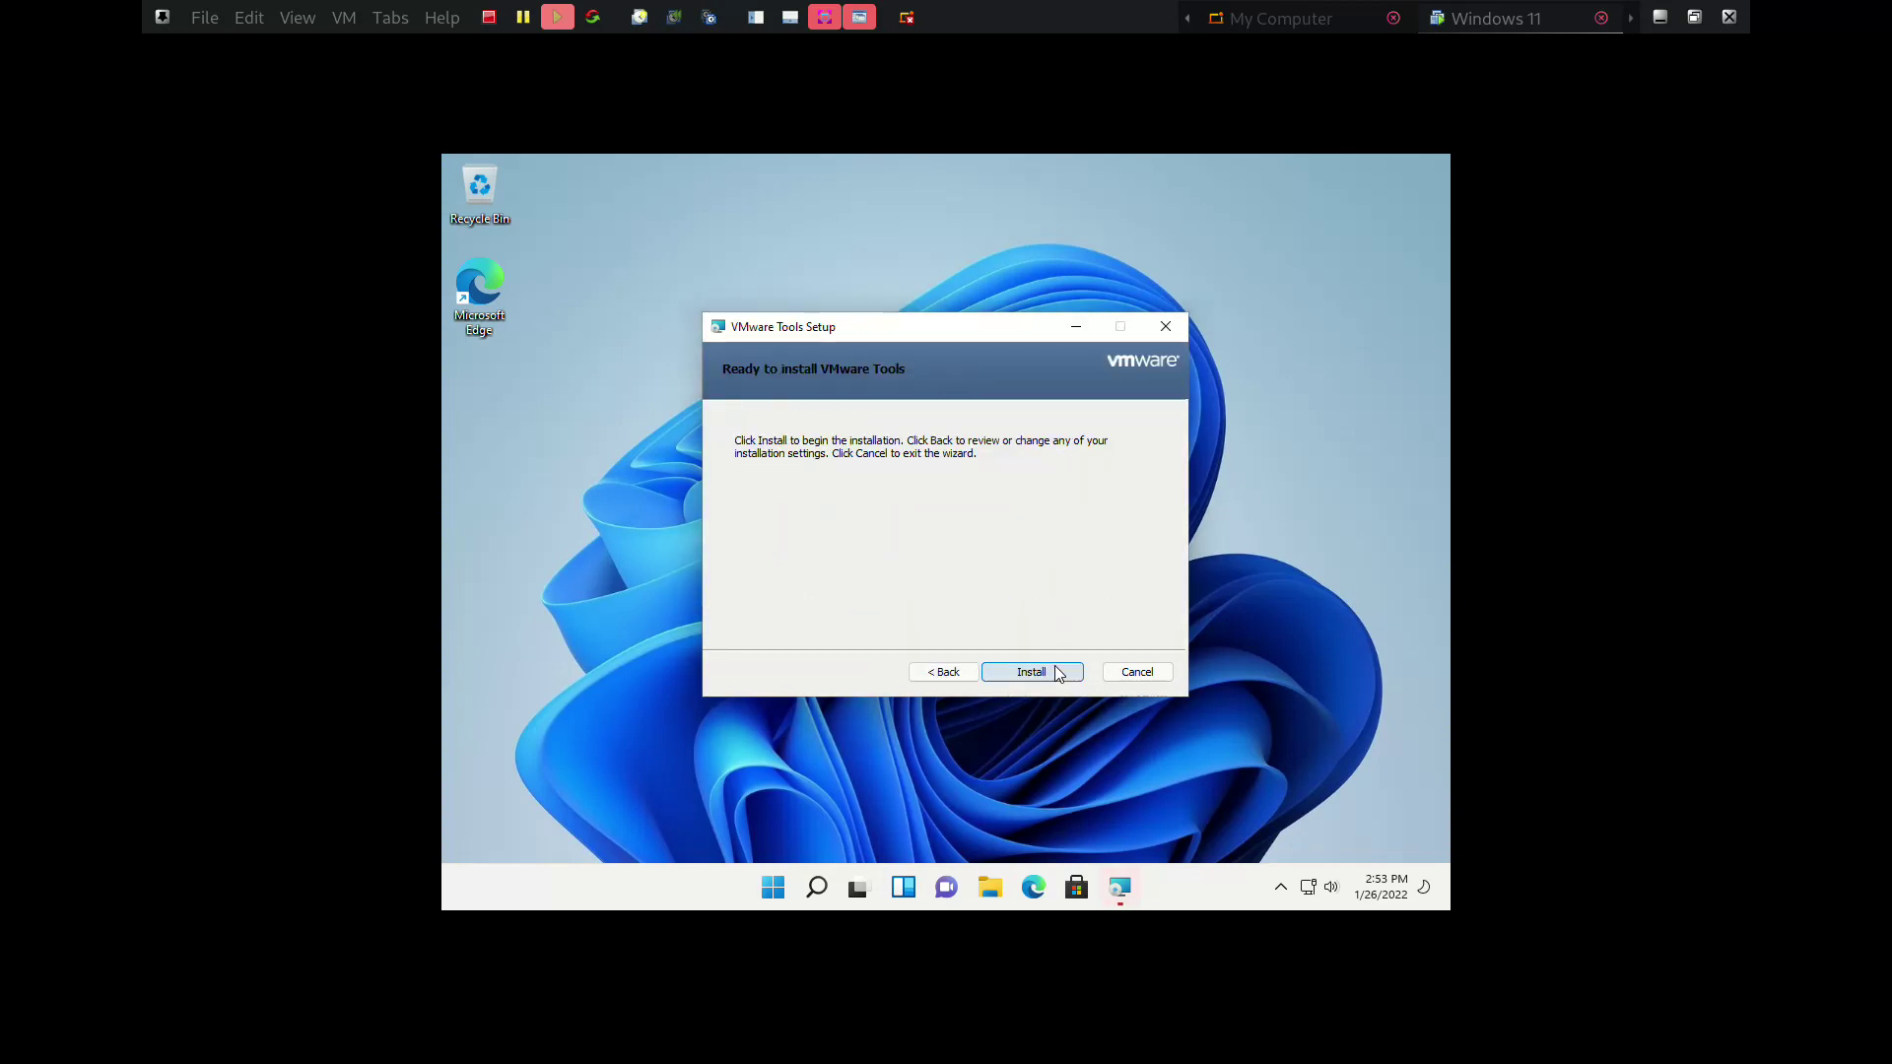
pyautogui.click(1055, 672)
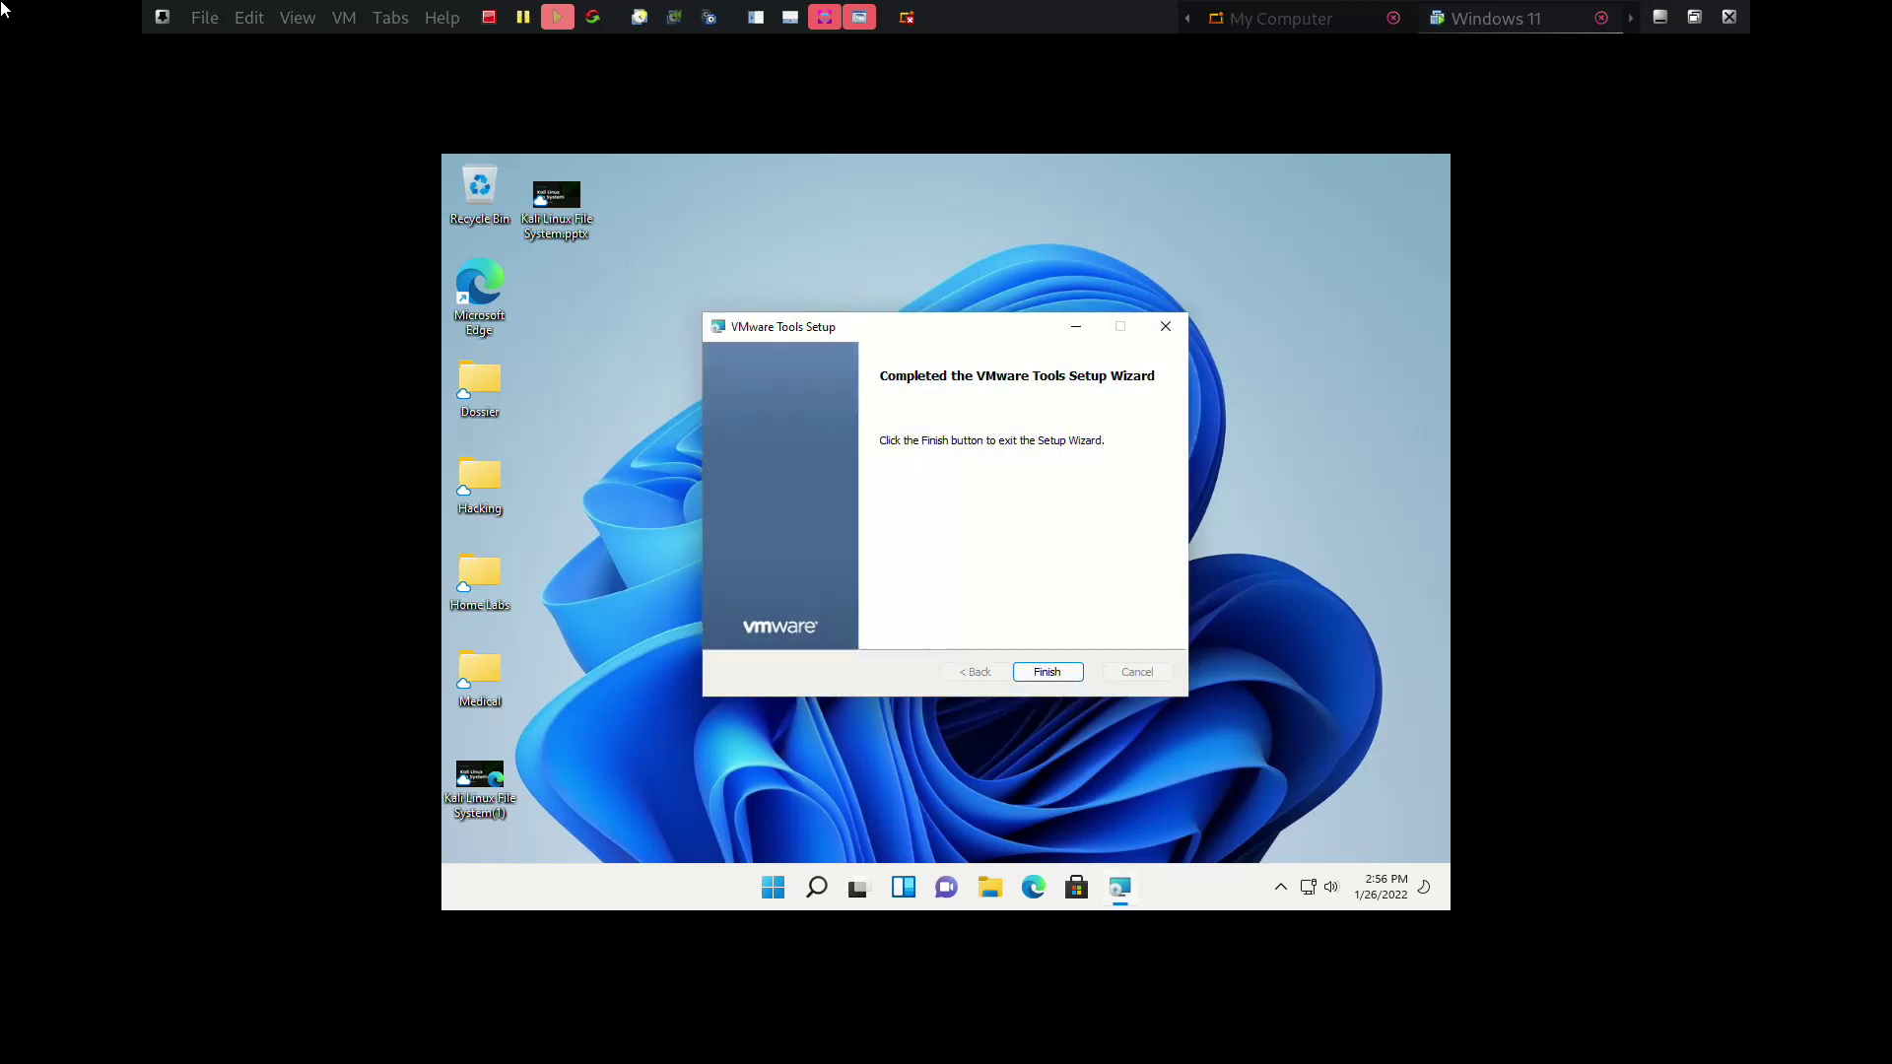
# Finish the VMware Tools wizard and answer No to restarting the system now
pyautogui.press('Return')
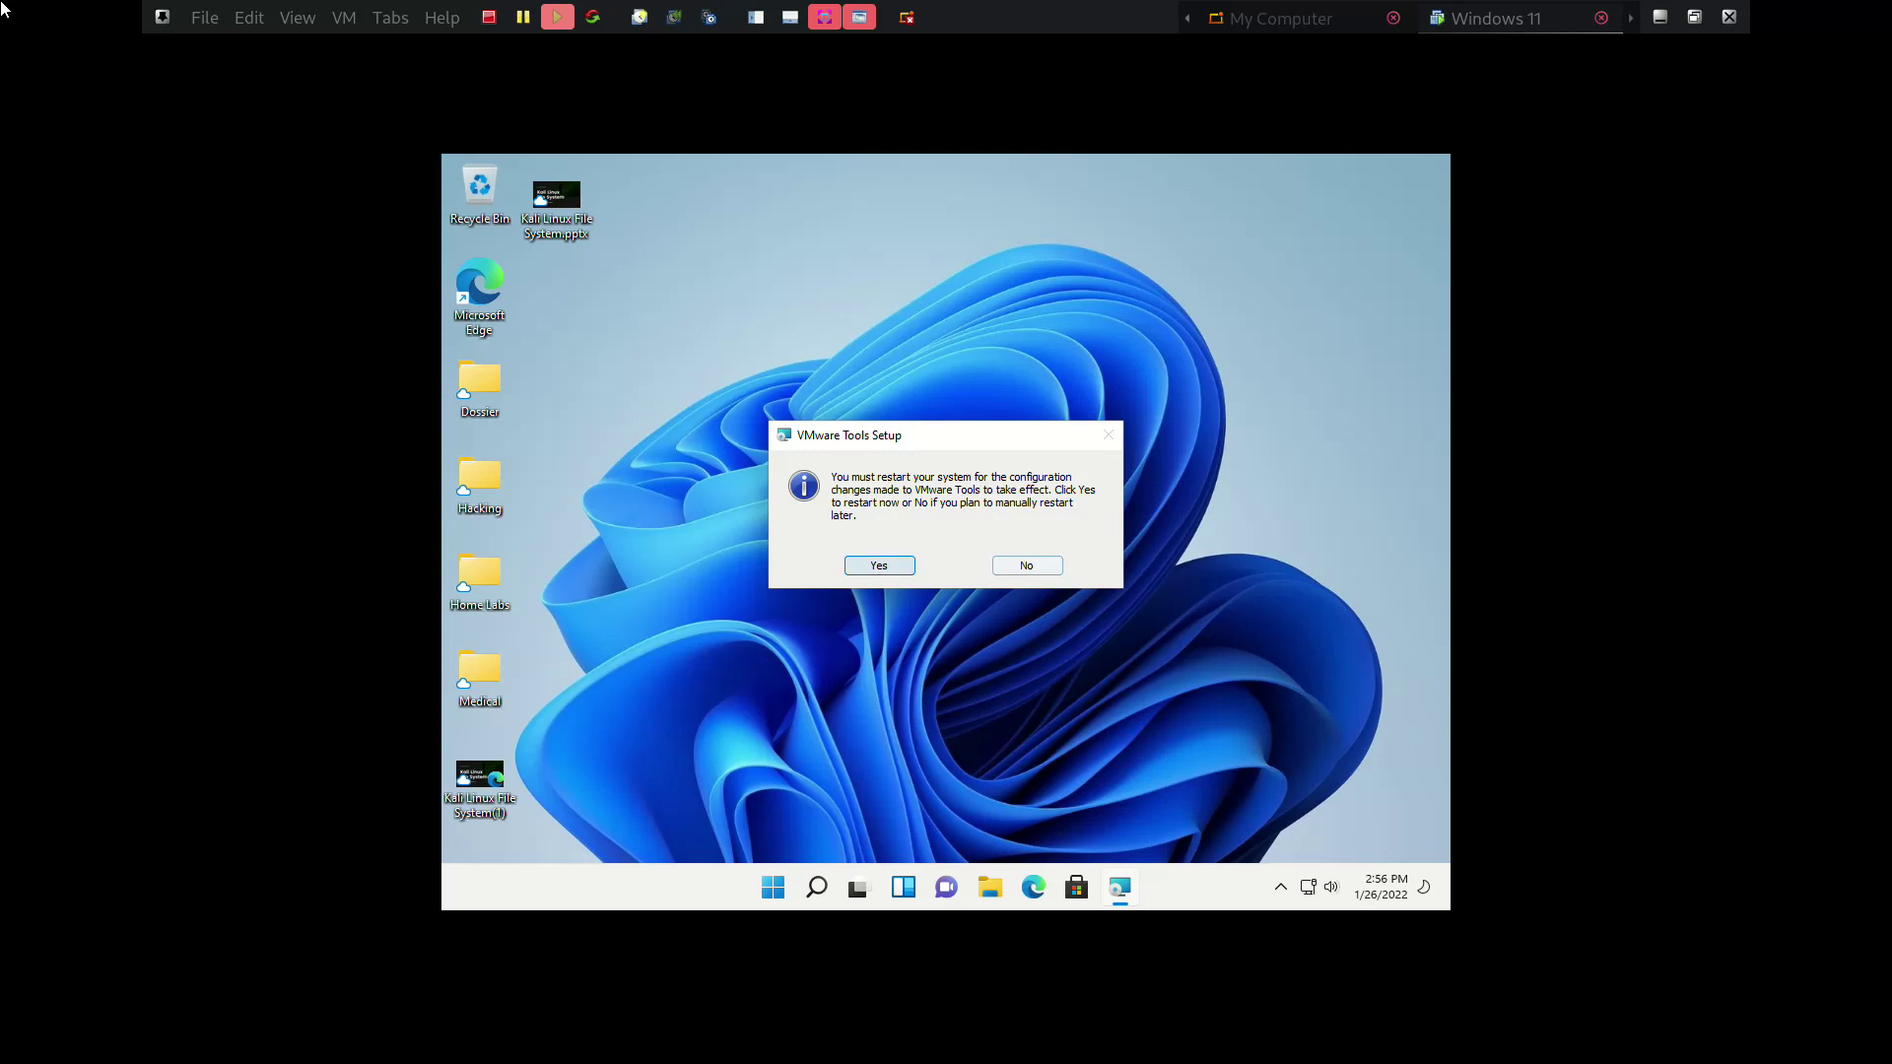
pyautogui.press('Tab')
pyautogui.press('Return')
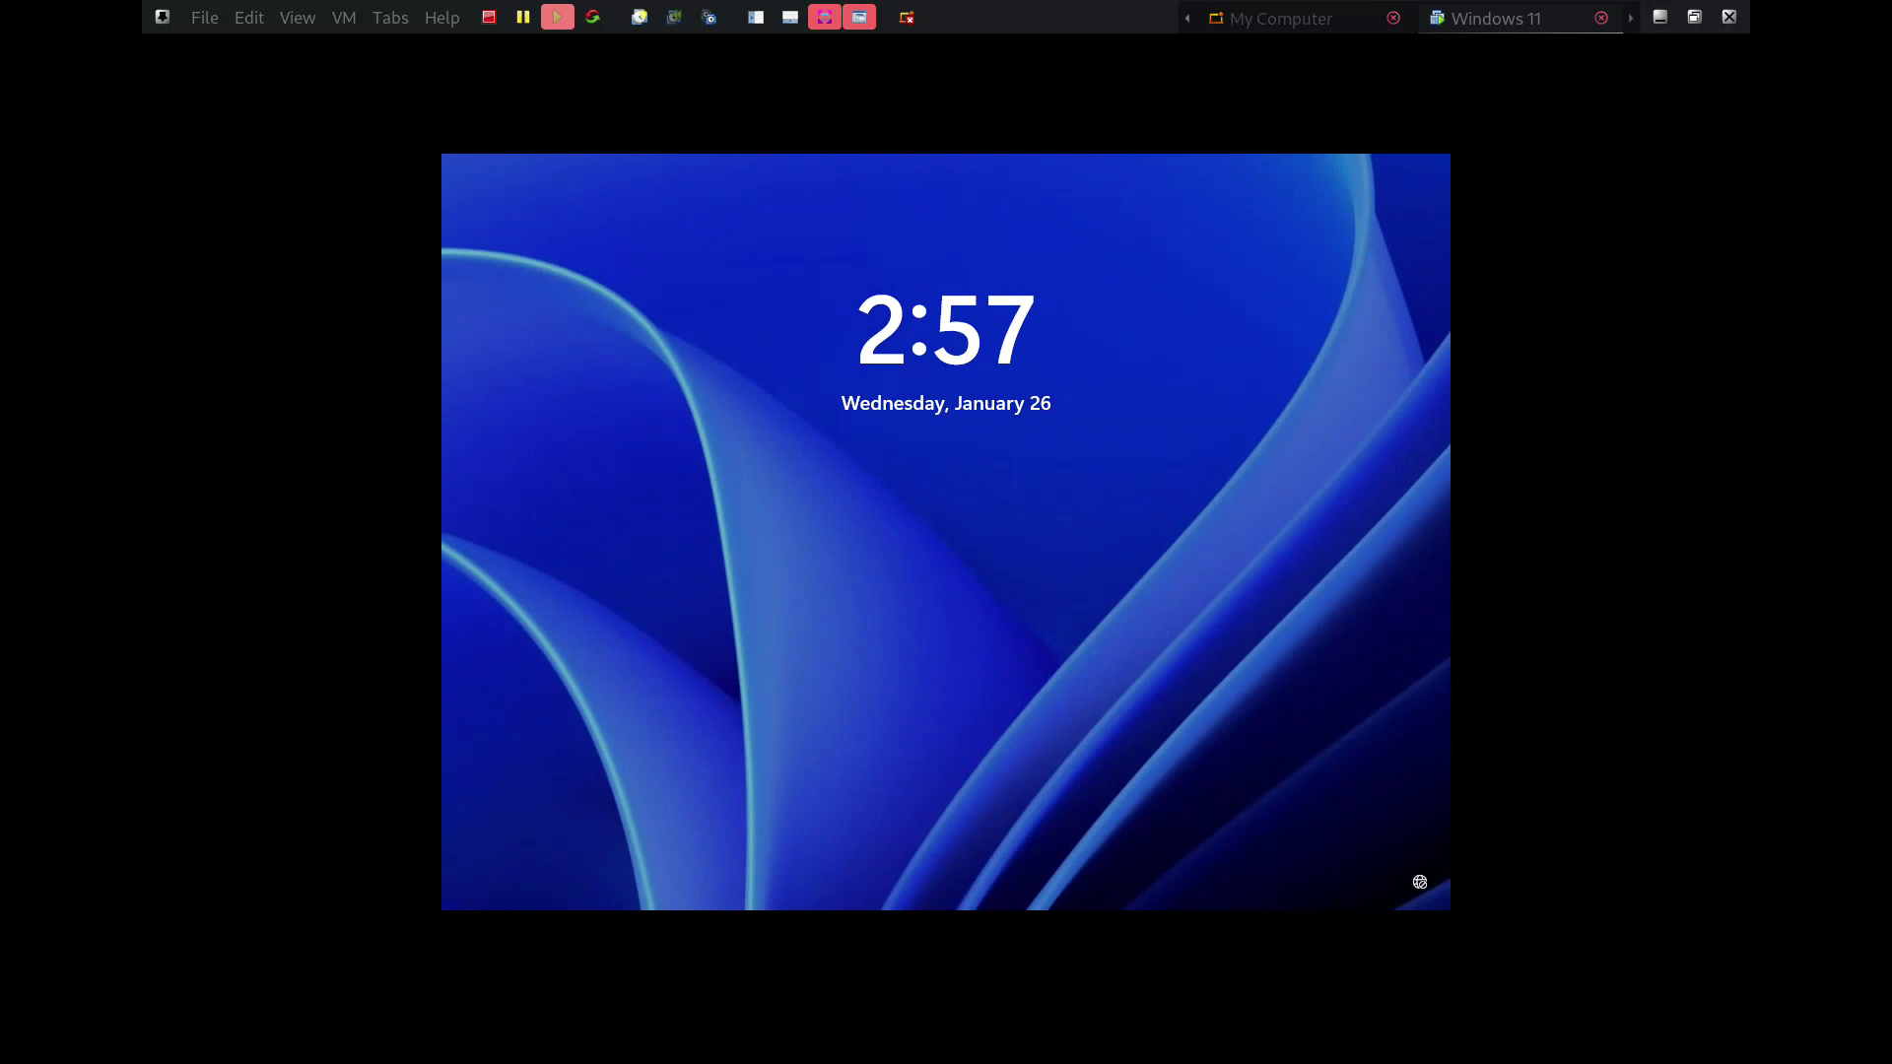
# Dismiss the lock screen and enter the account PIN to sign back in
pyautogui.press('Return')
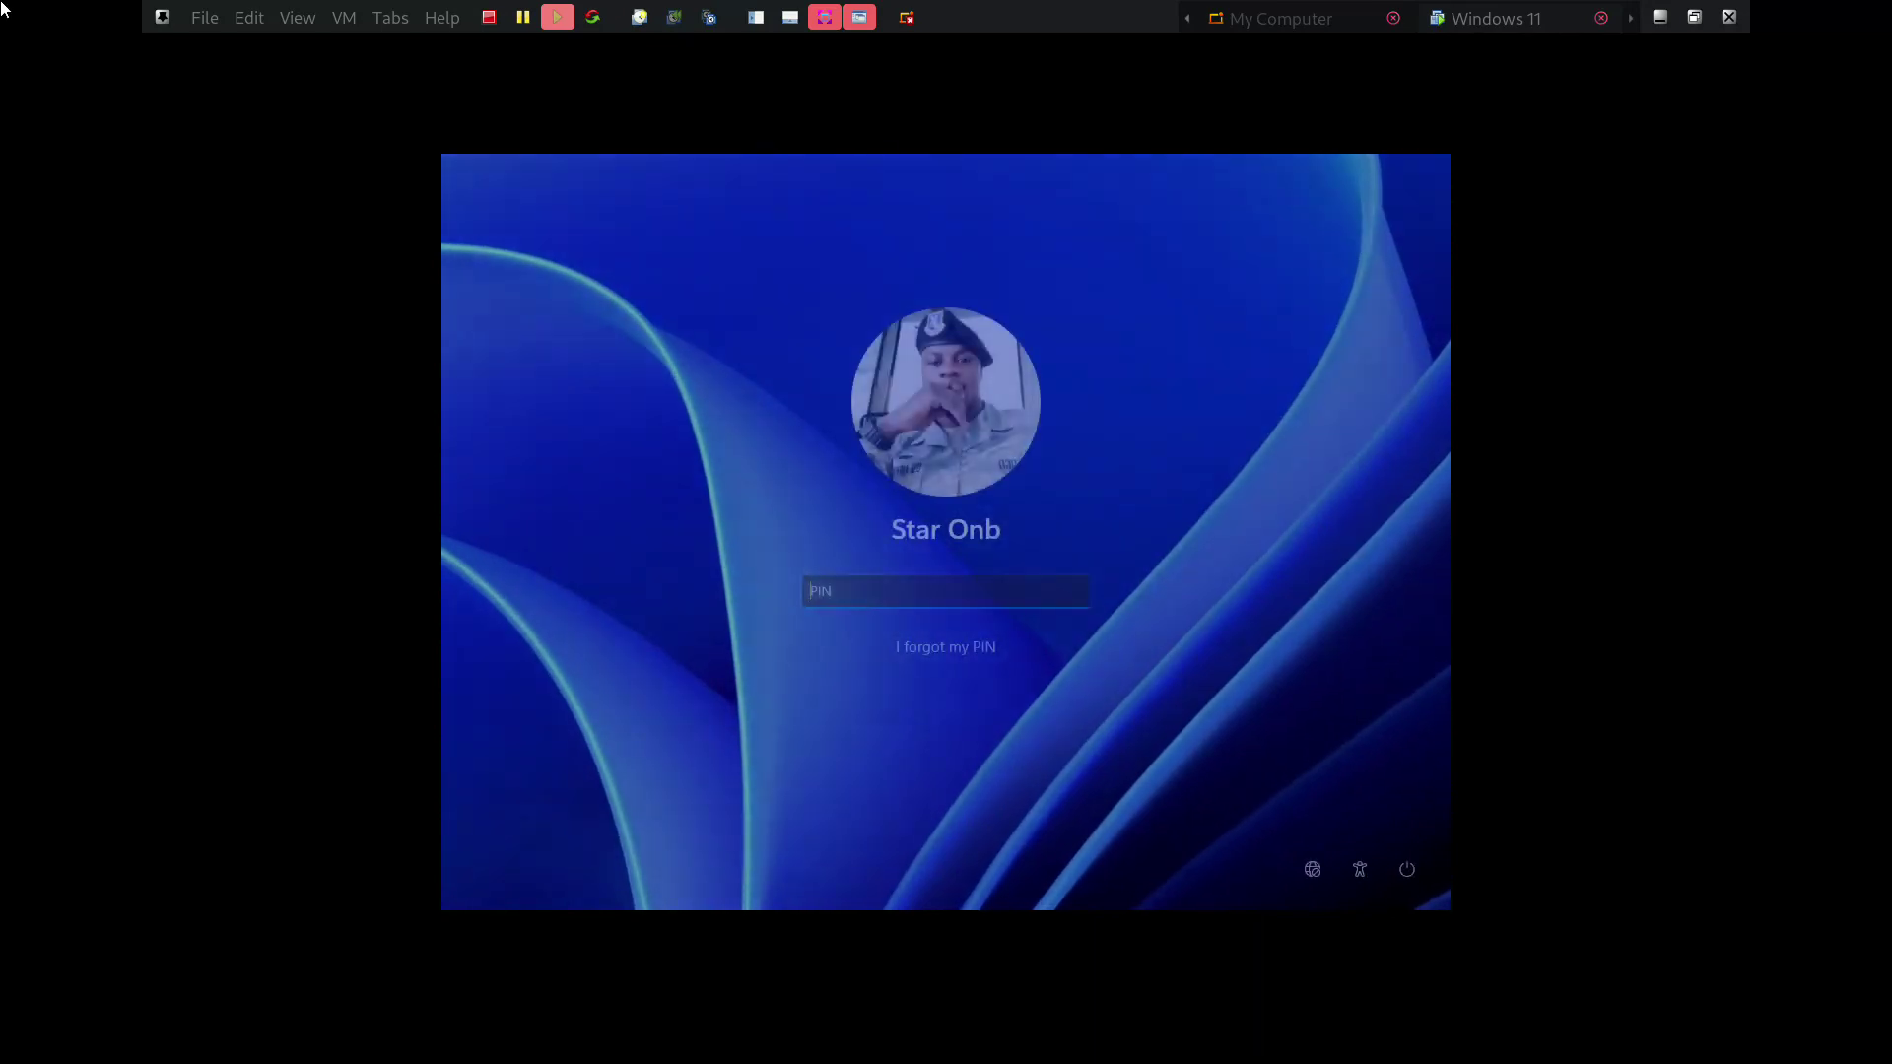
pyautogui.write('••••••')
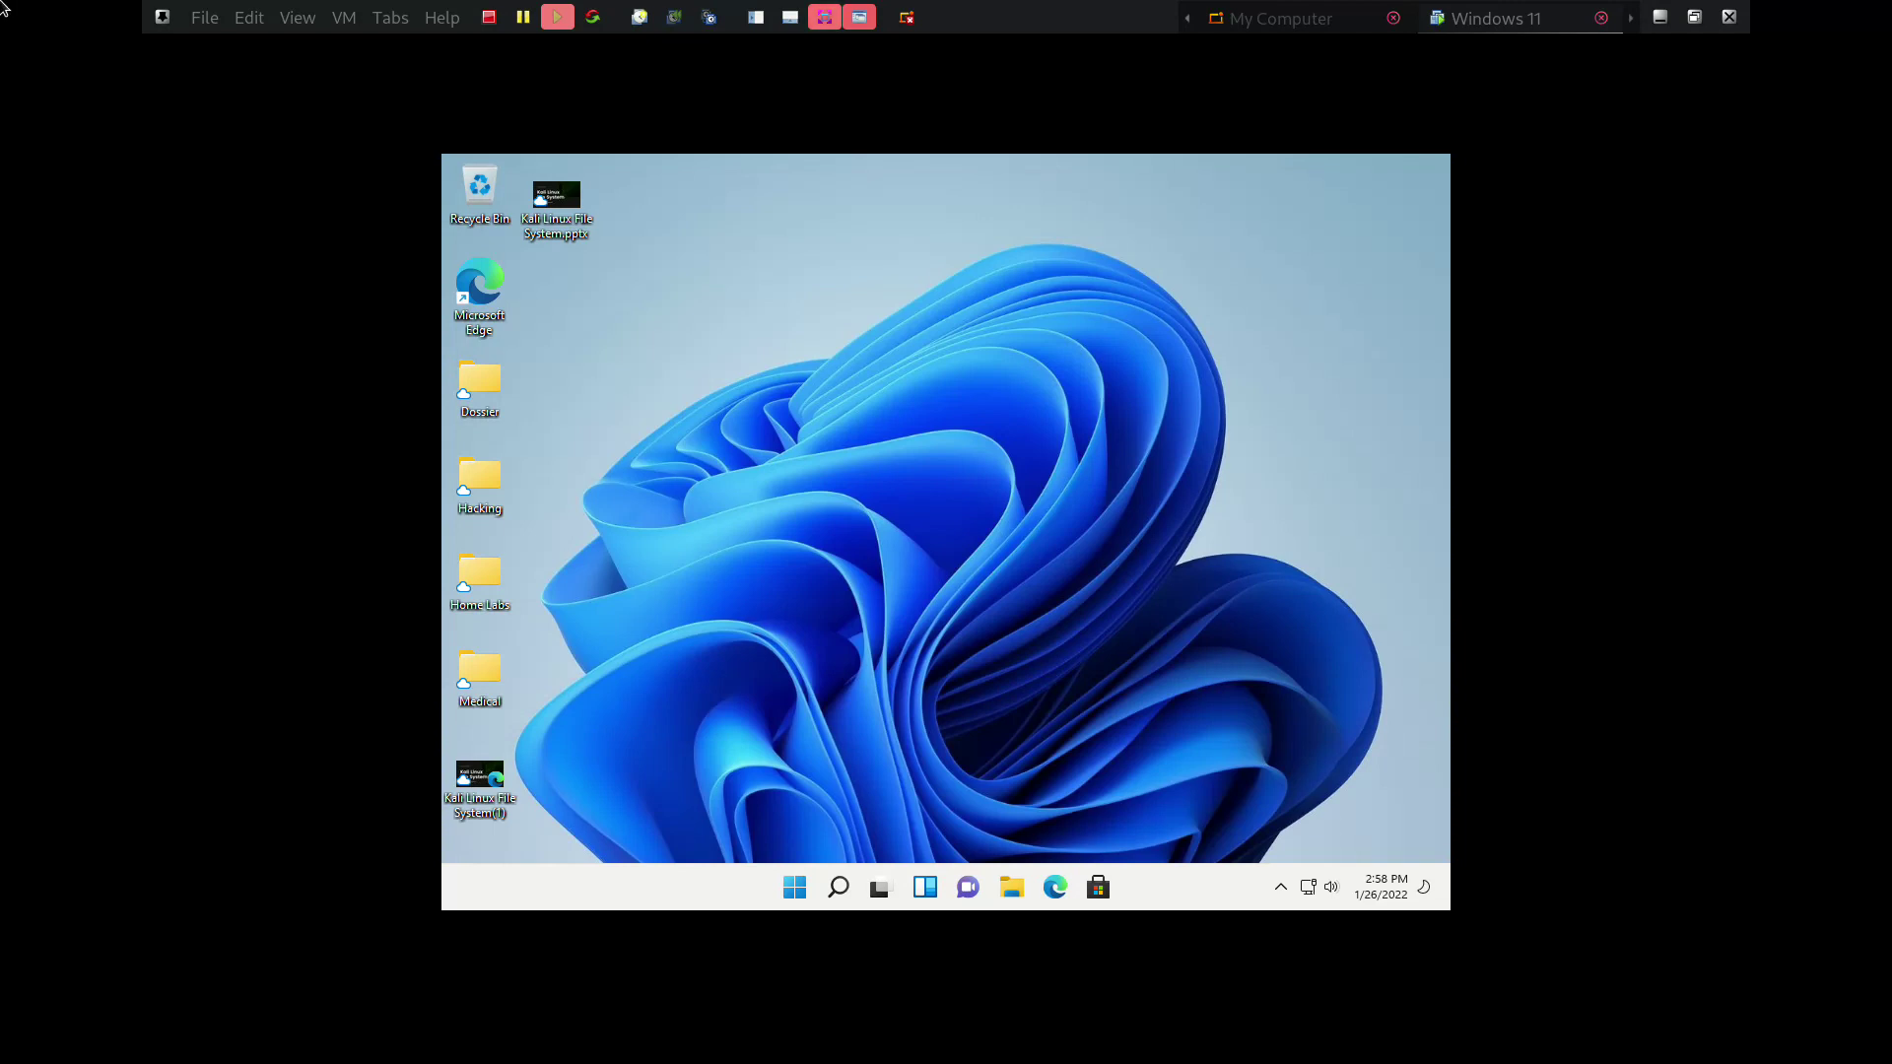
# Toggle full screen off and on with Ctrl+Alt+Enter so the guest auto-fits, then open Start
pyautogui.hotkey('ctrl', 'alt', 'Return')
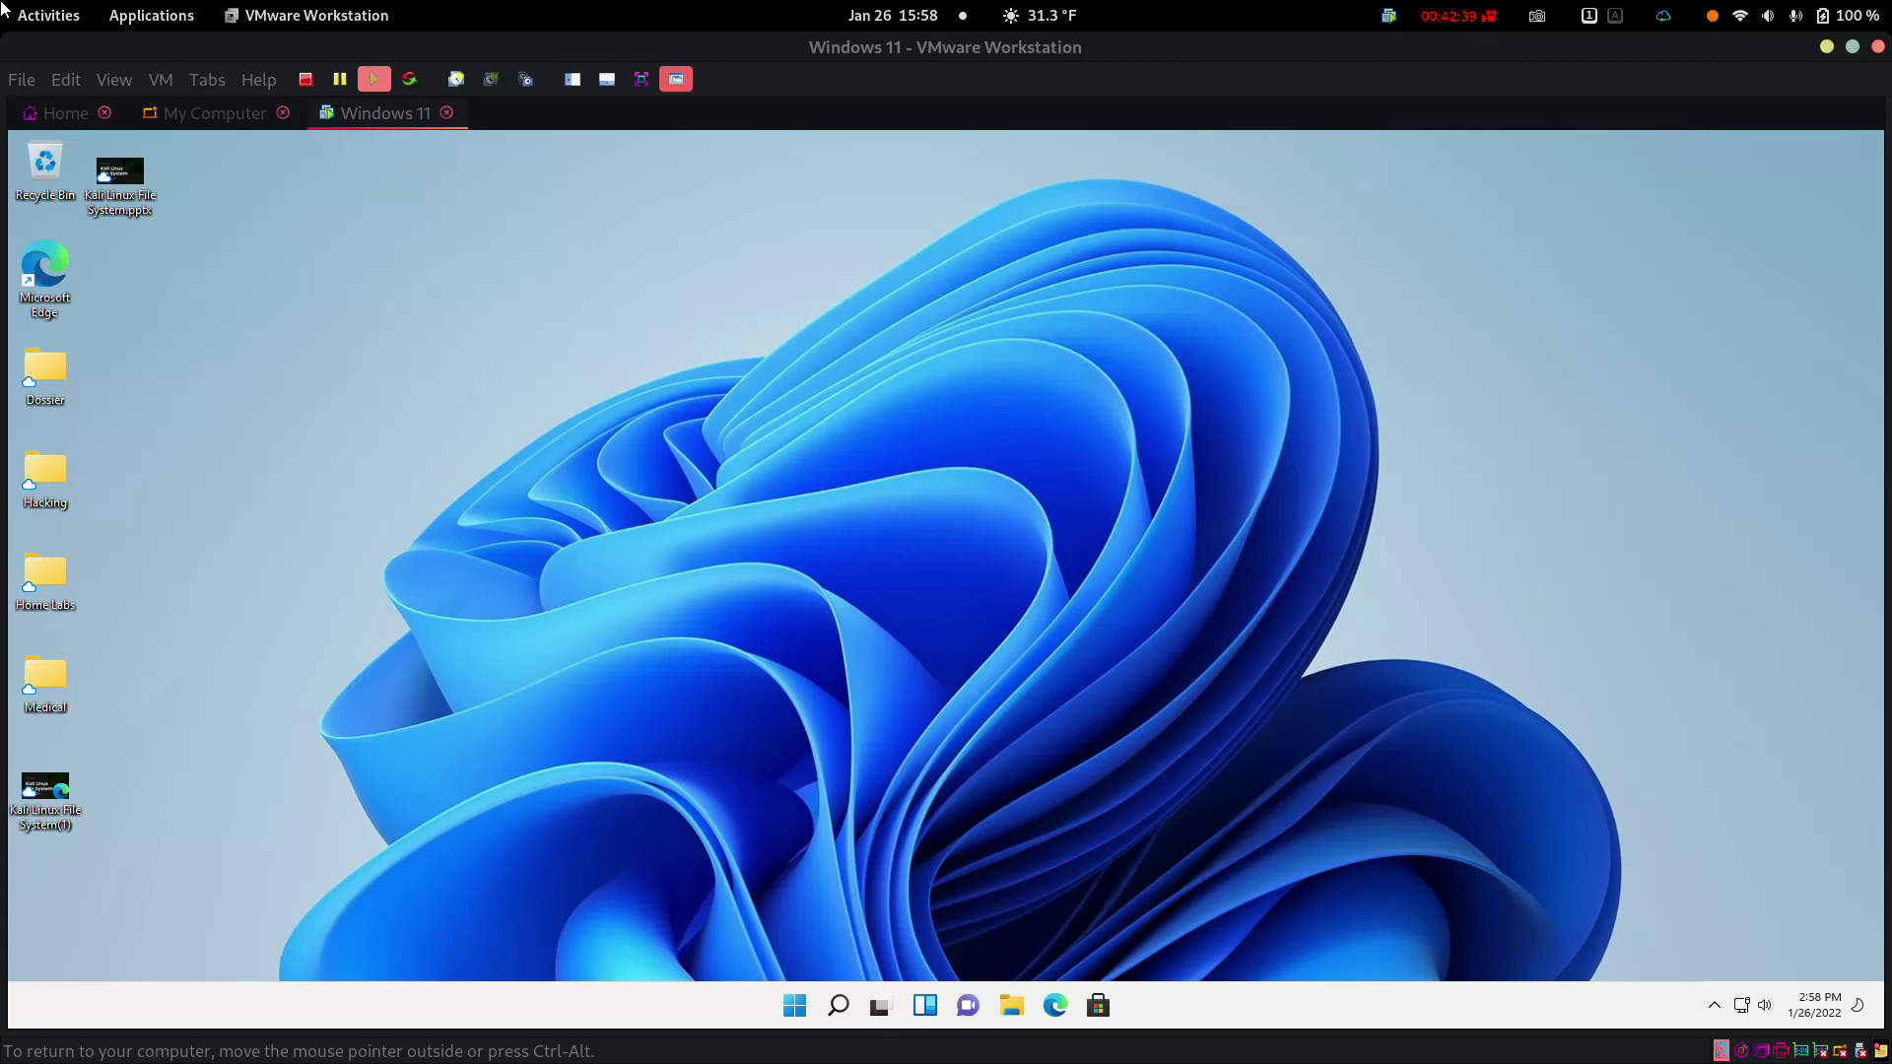
pyautogui.hotkey('ctrl', 'alt', 'Return')
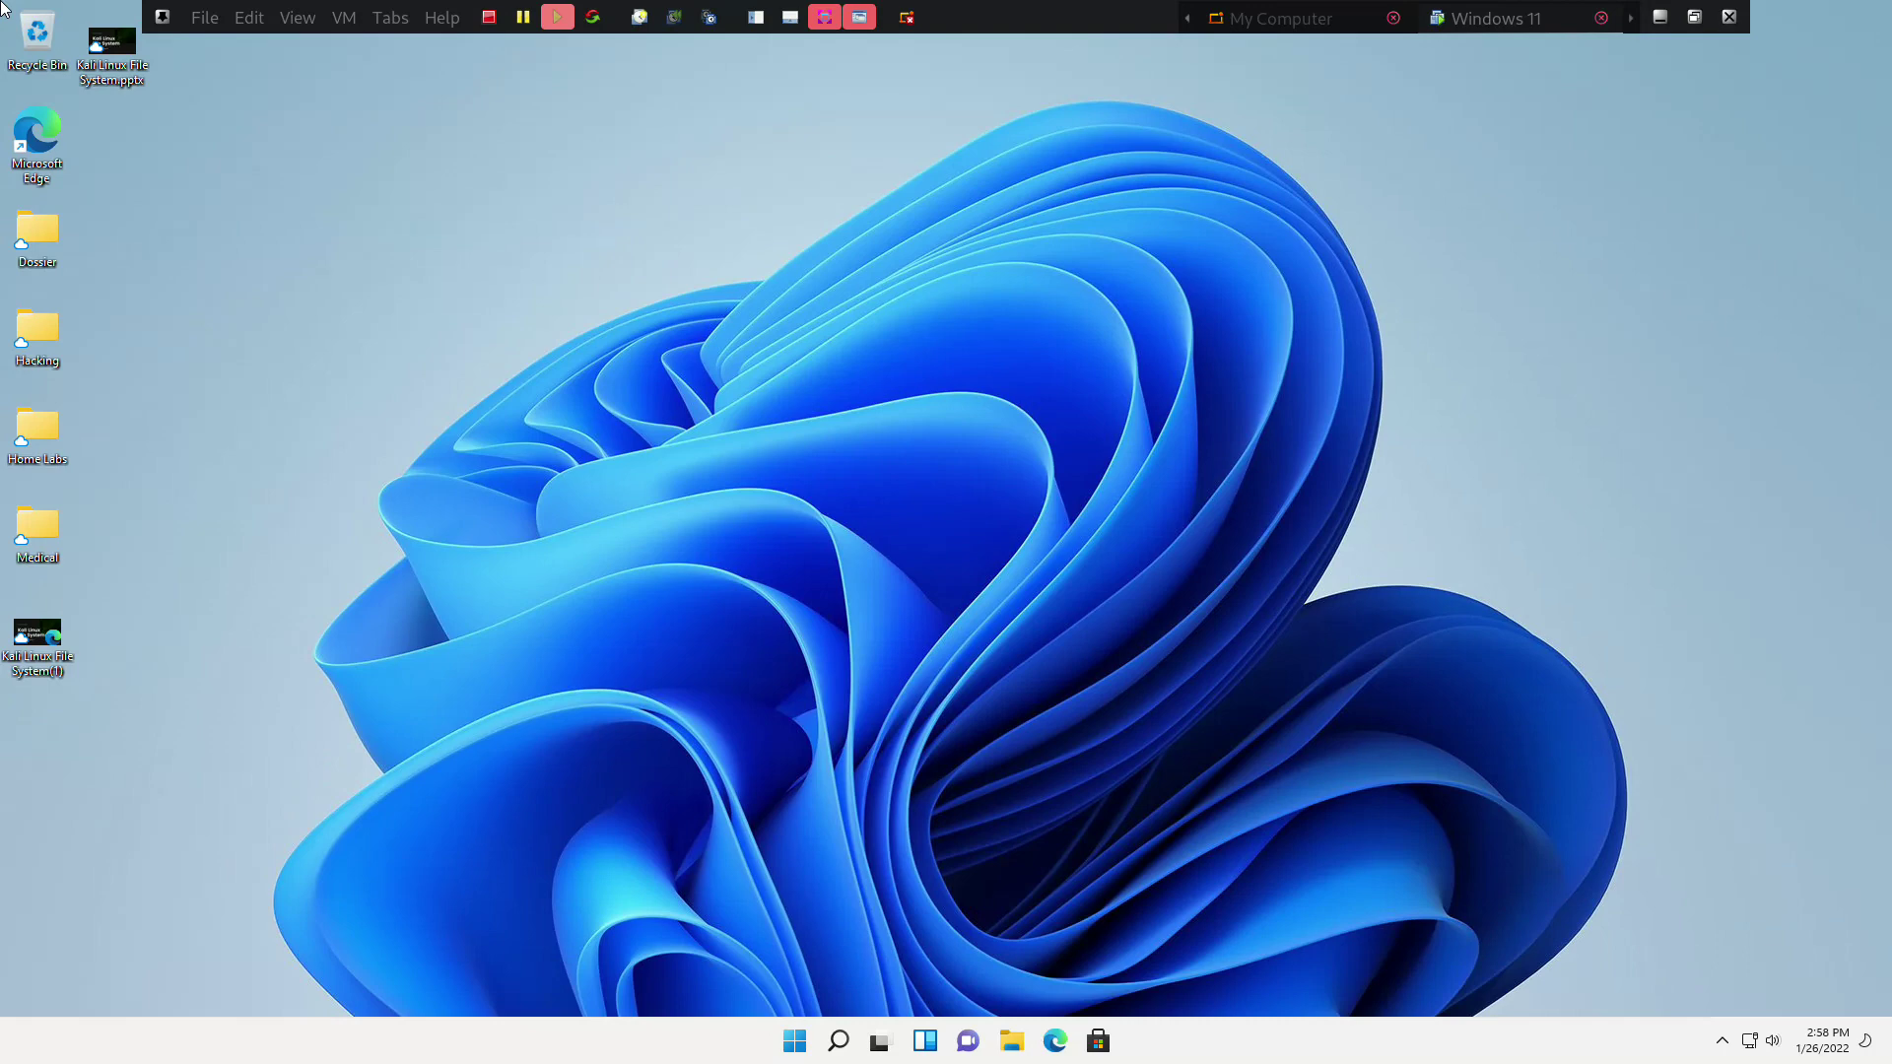
pyautogui.press('super')
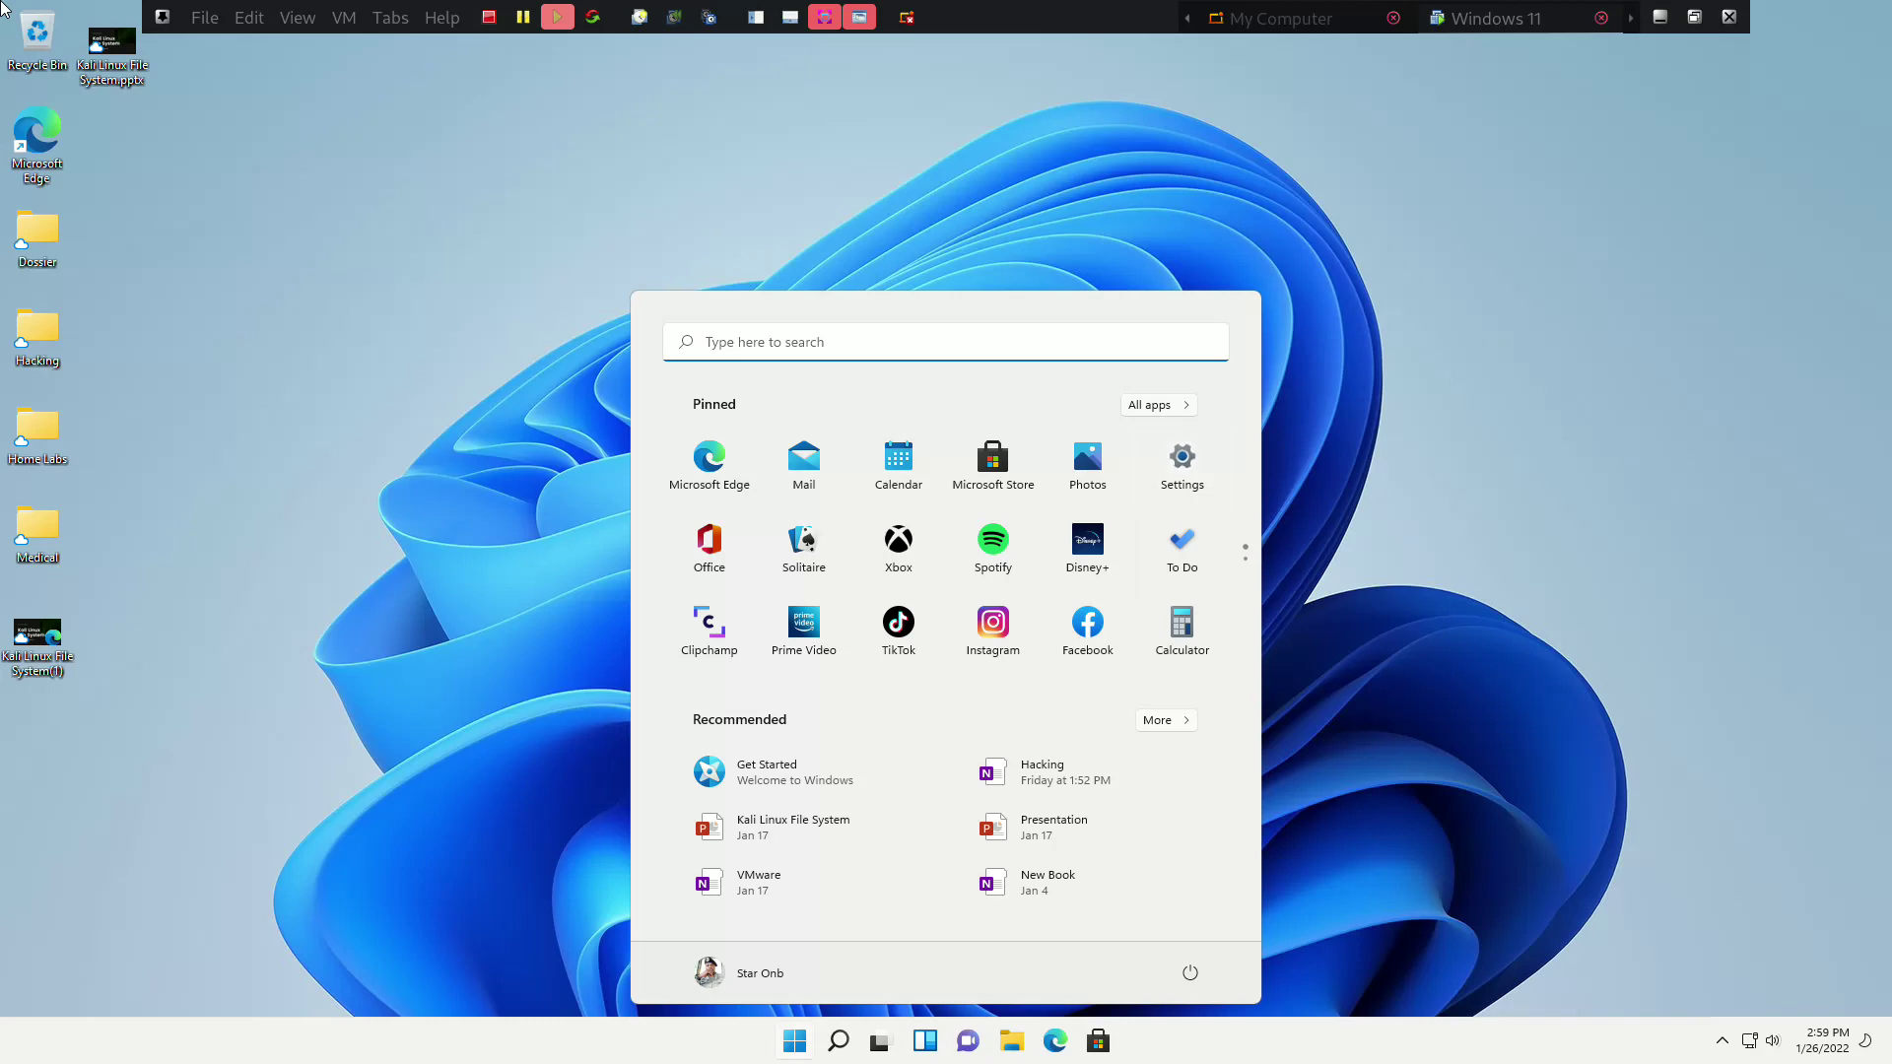
# Apply the Windows (dark) theme from Settings > Personalization, then minimize Settings
pyautogui.click(1181, 461)
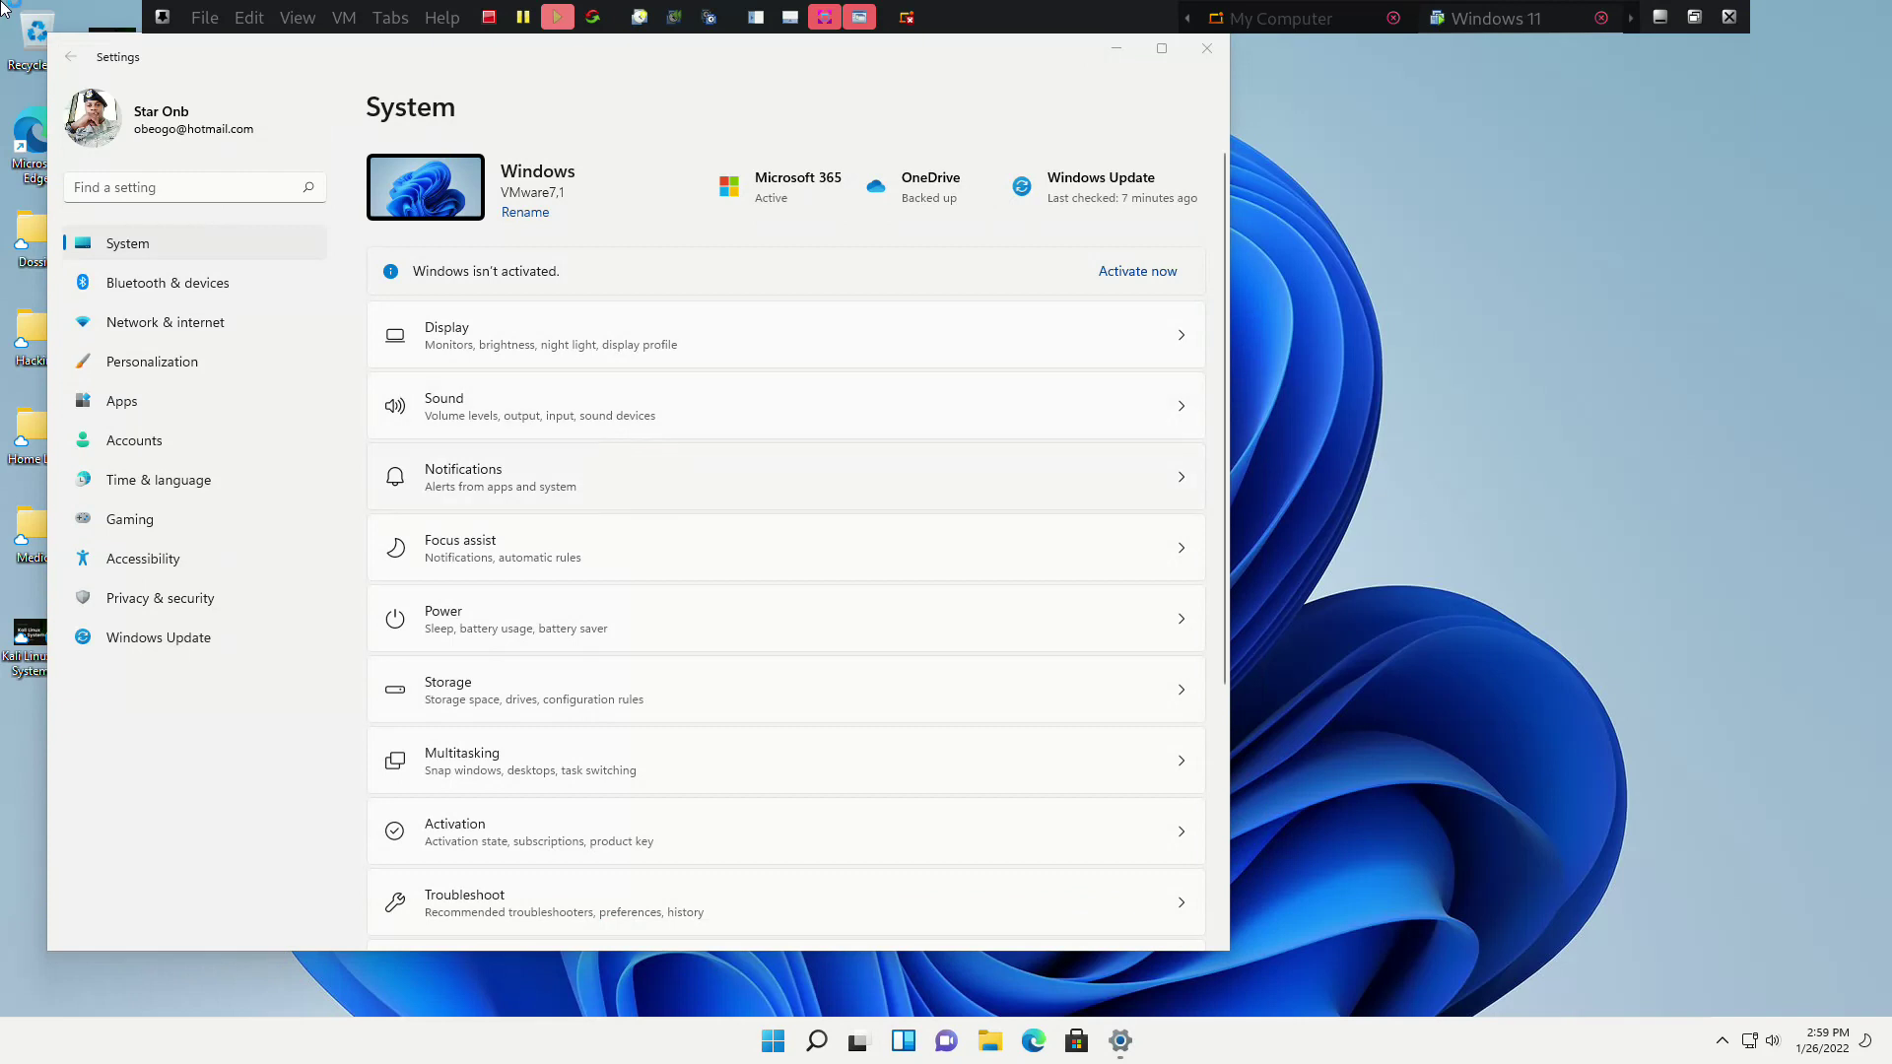
pyautogui.press('Tab')
pyautogui.press('Tab')
pyautogui.press('Return')
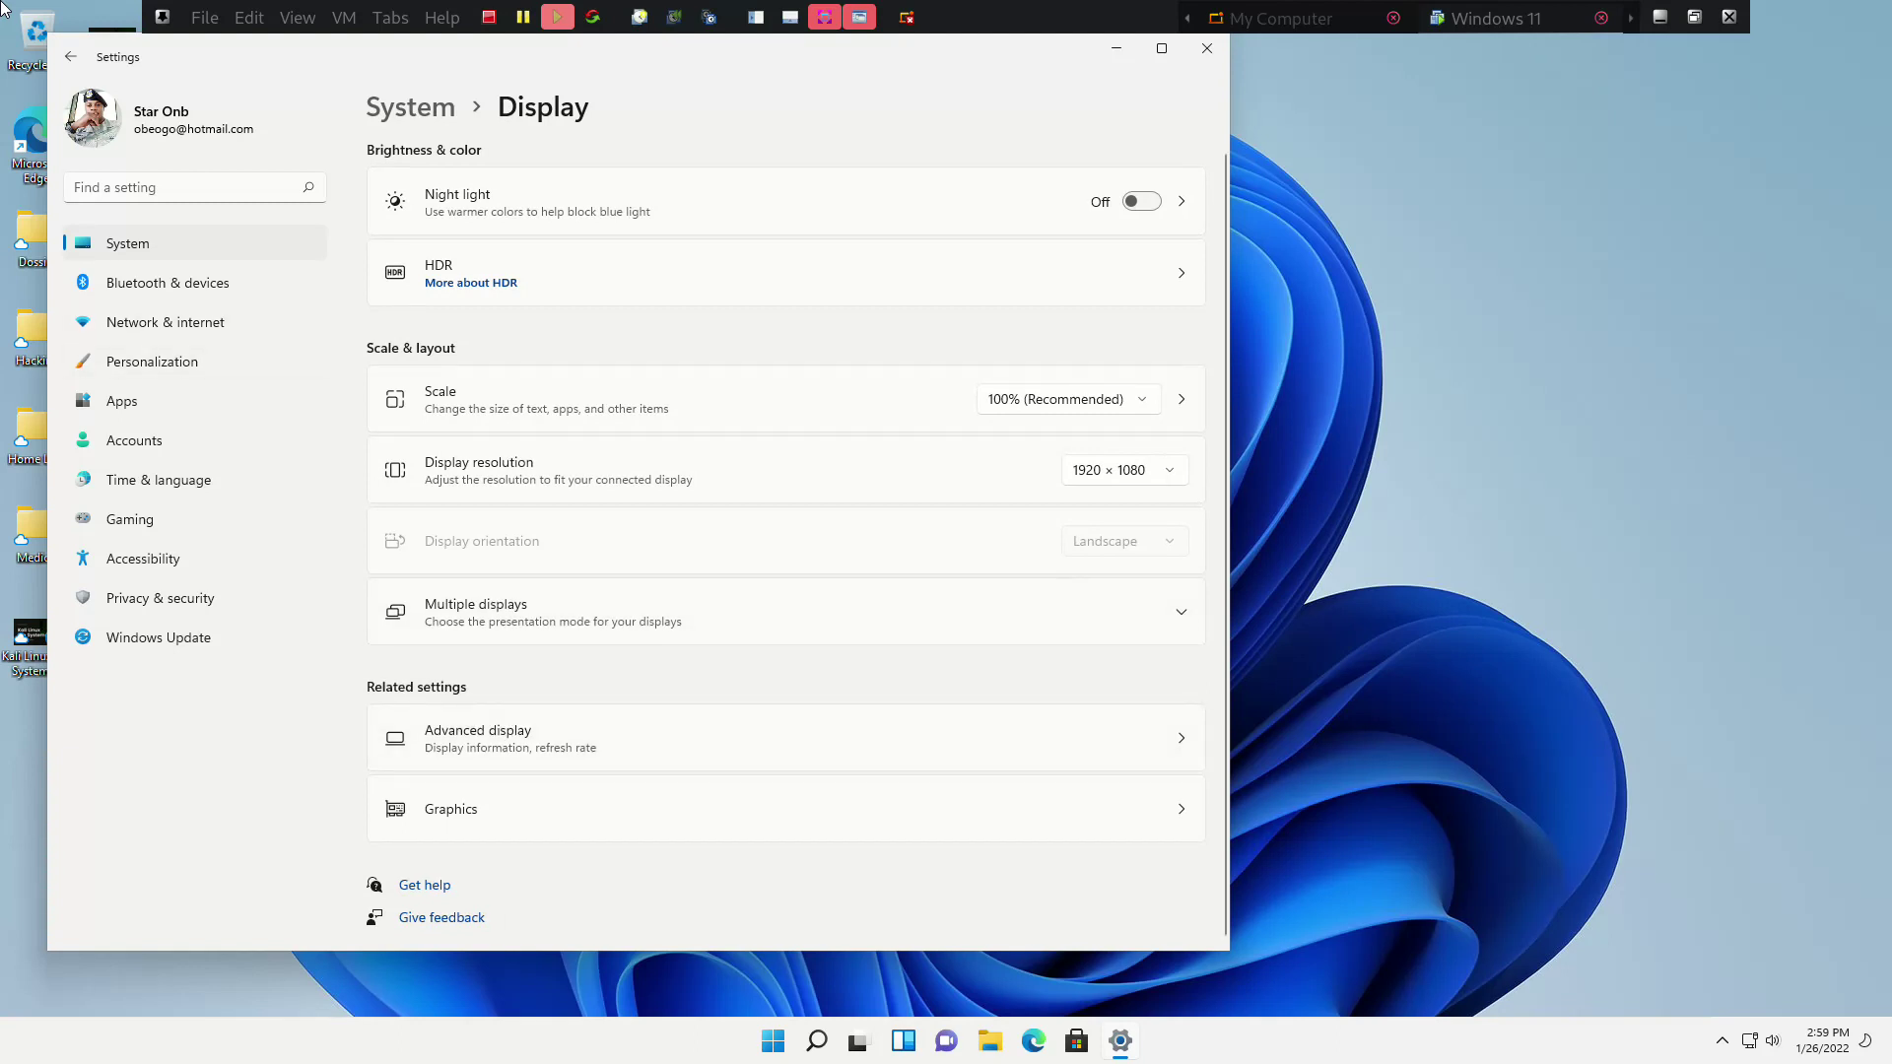
pyautogui.press('Return')
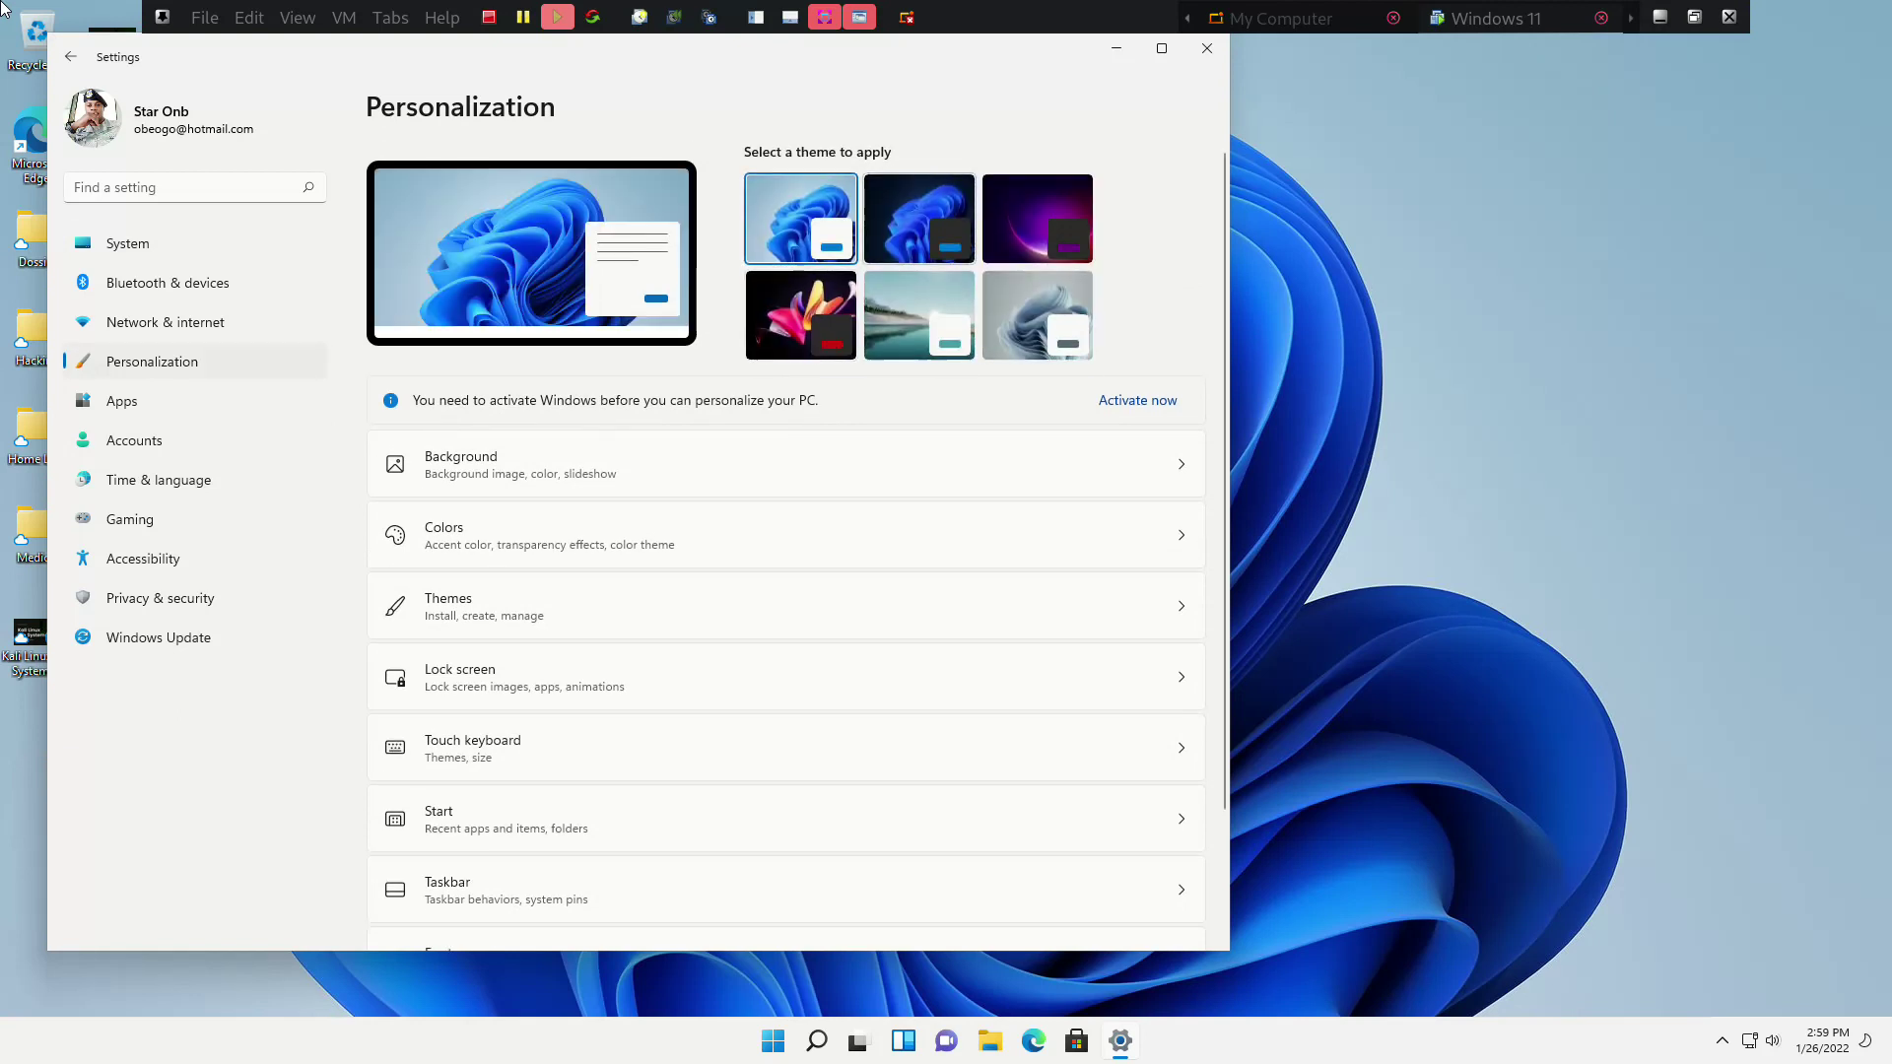
pyautogui.press('Up')
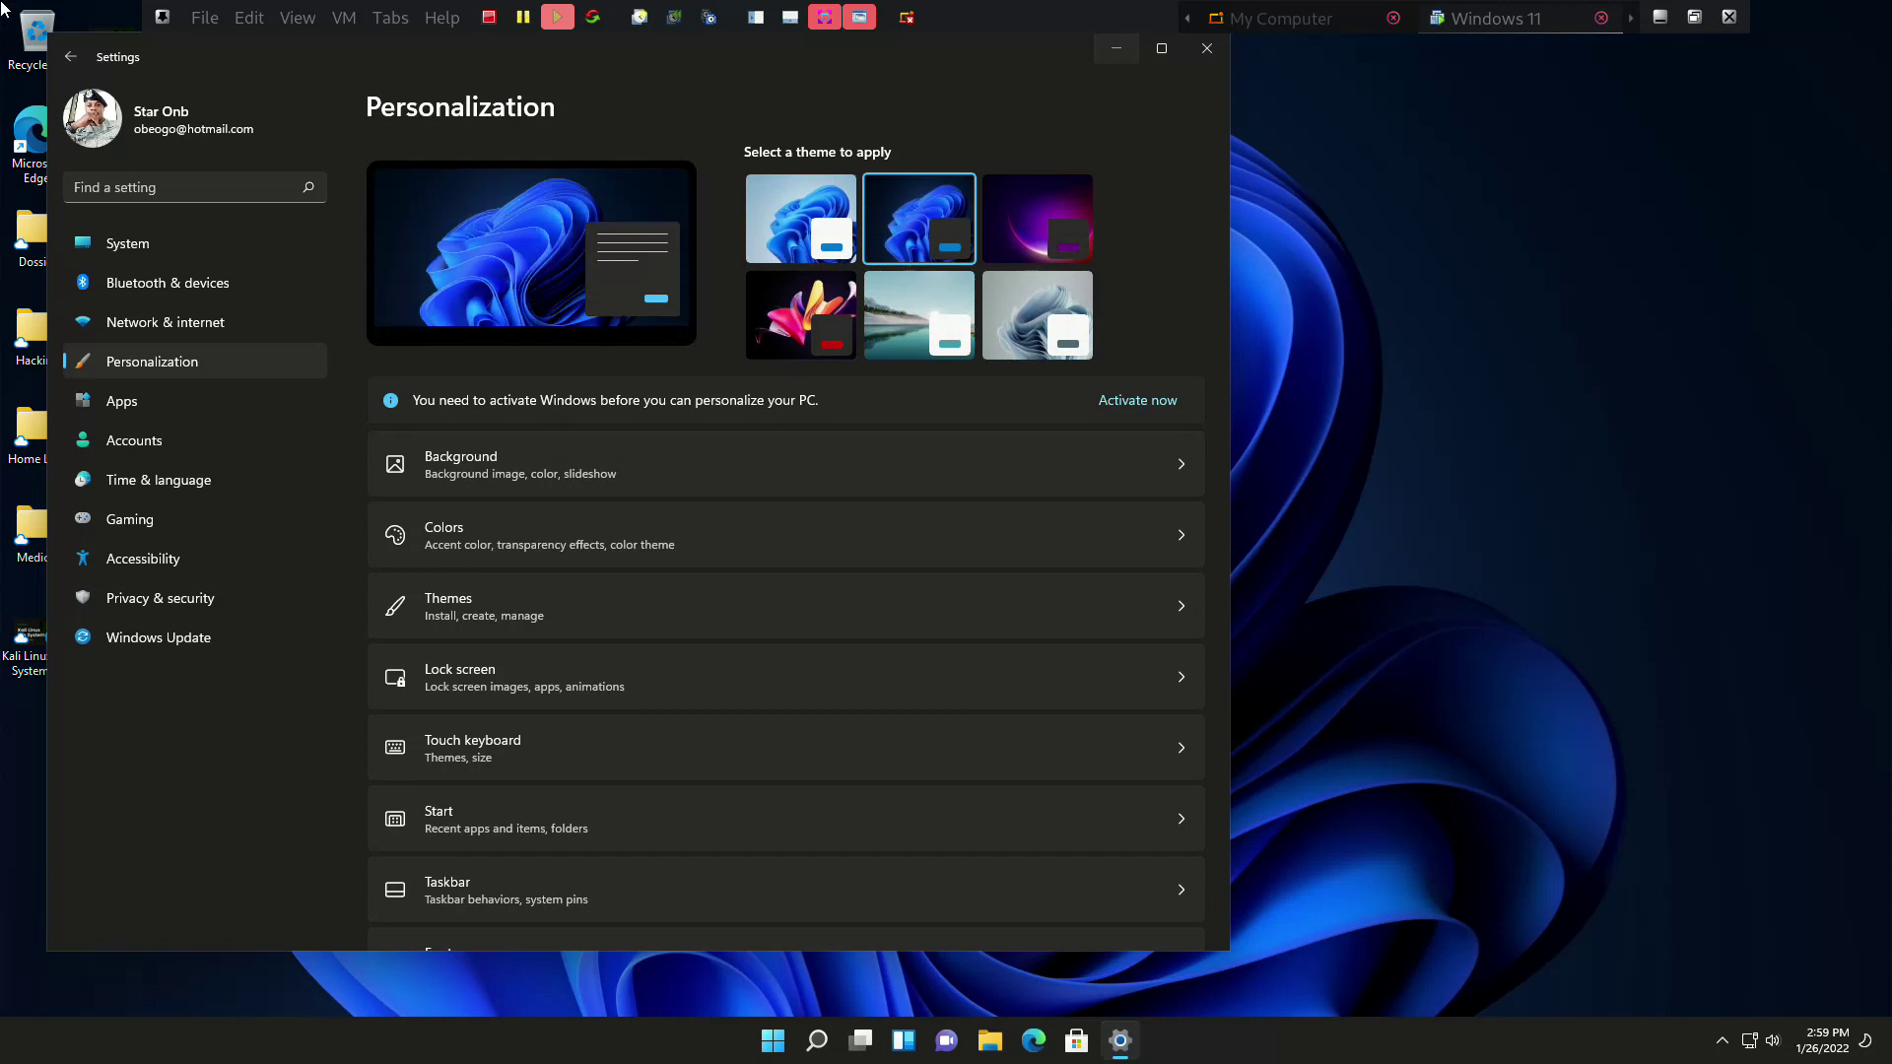
pyautogui.press('super+Down')
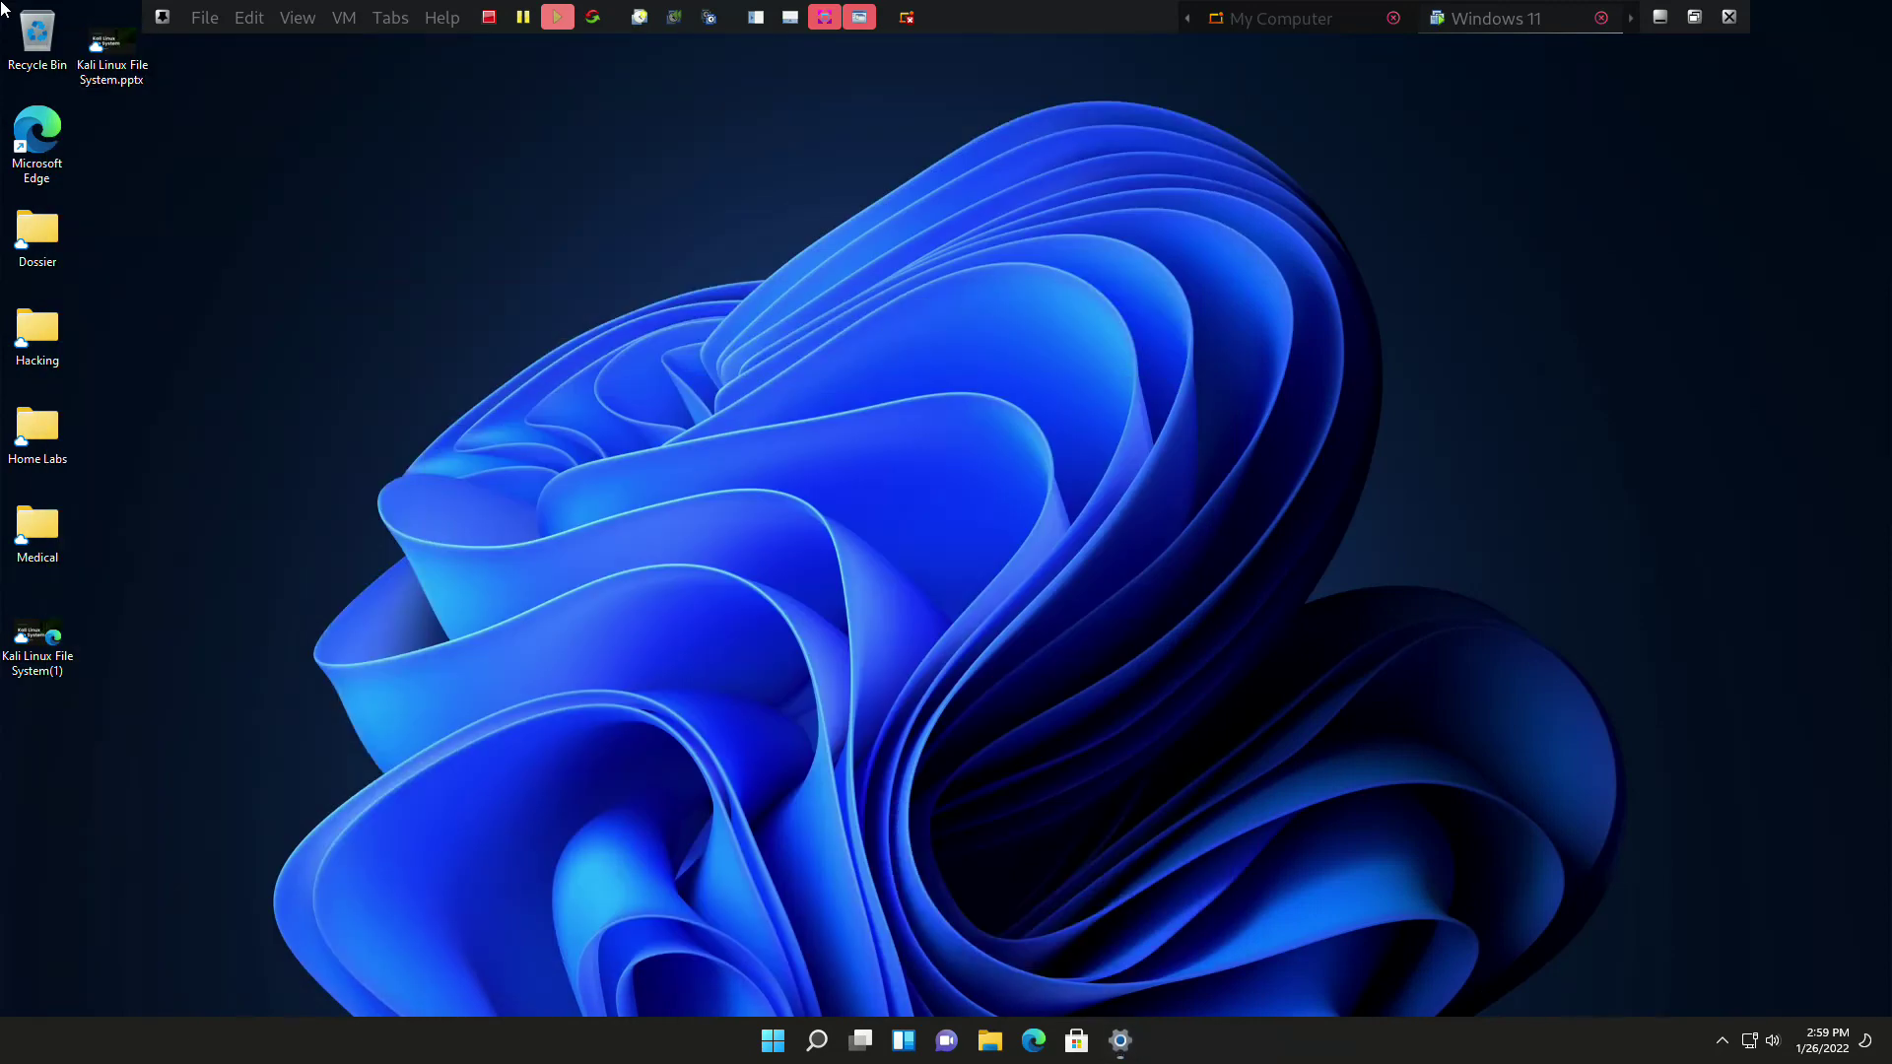
# Close the Start menu, leave full-screen mode and show the Library sidebar
pyautogui.press('super')
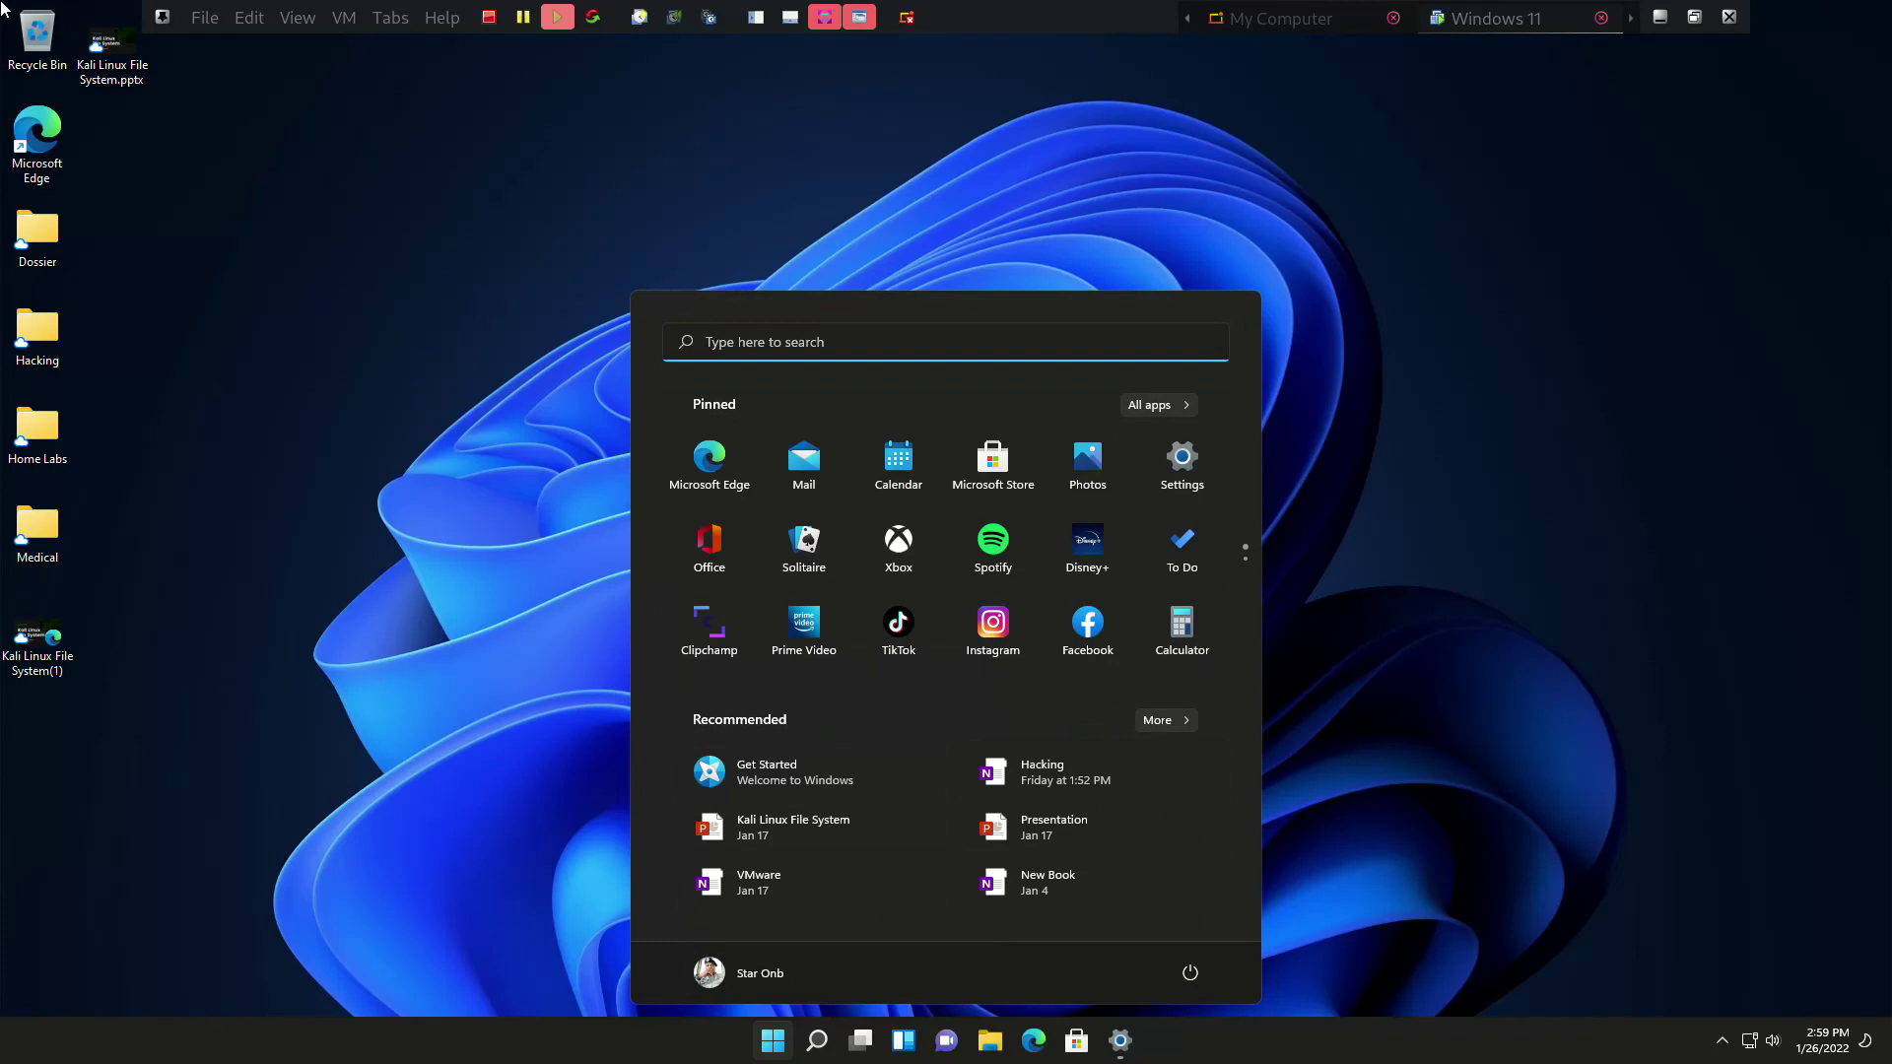
pyautogui.press('super')
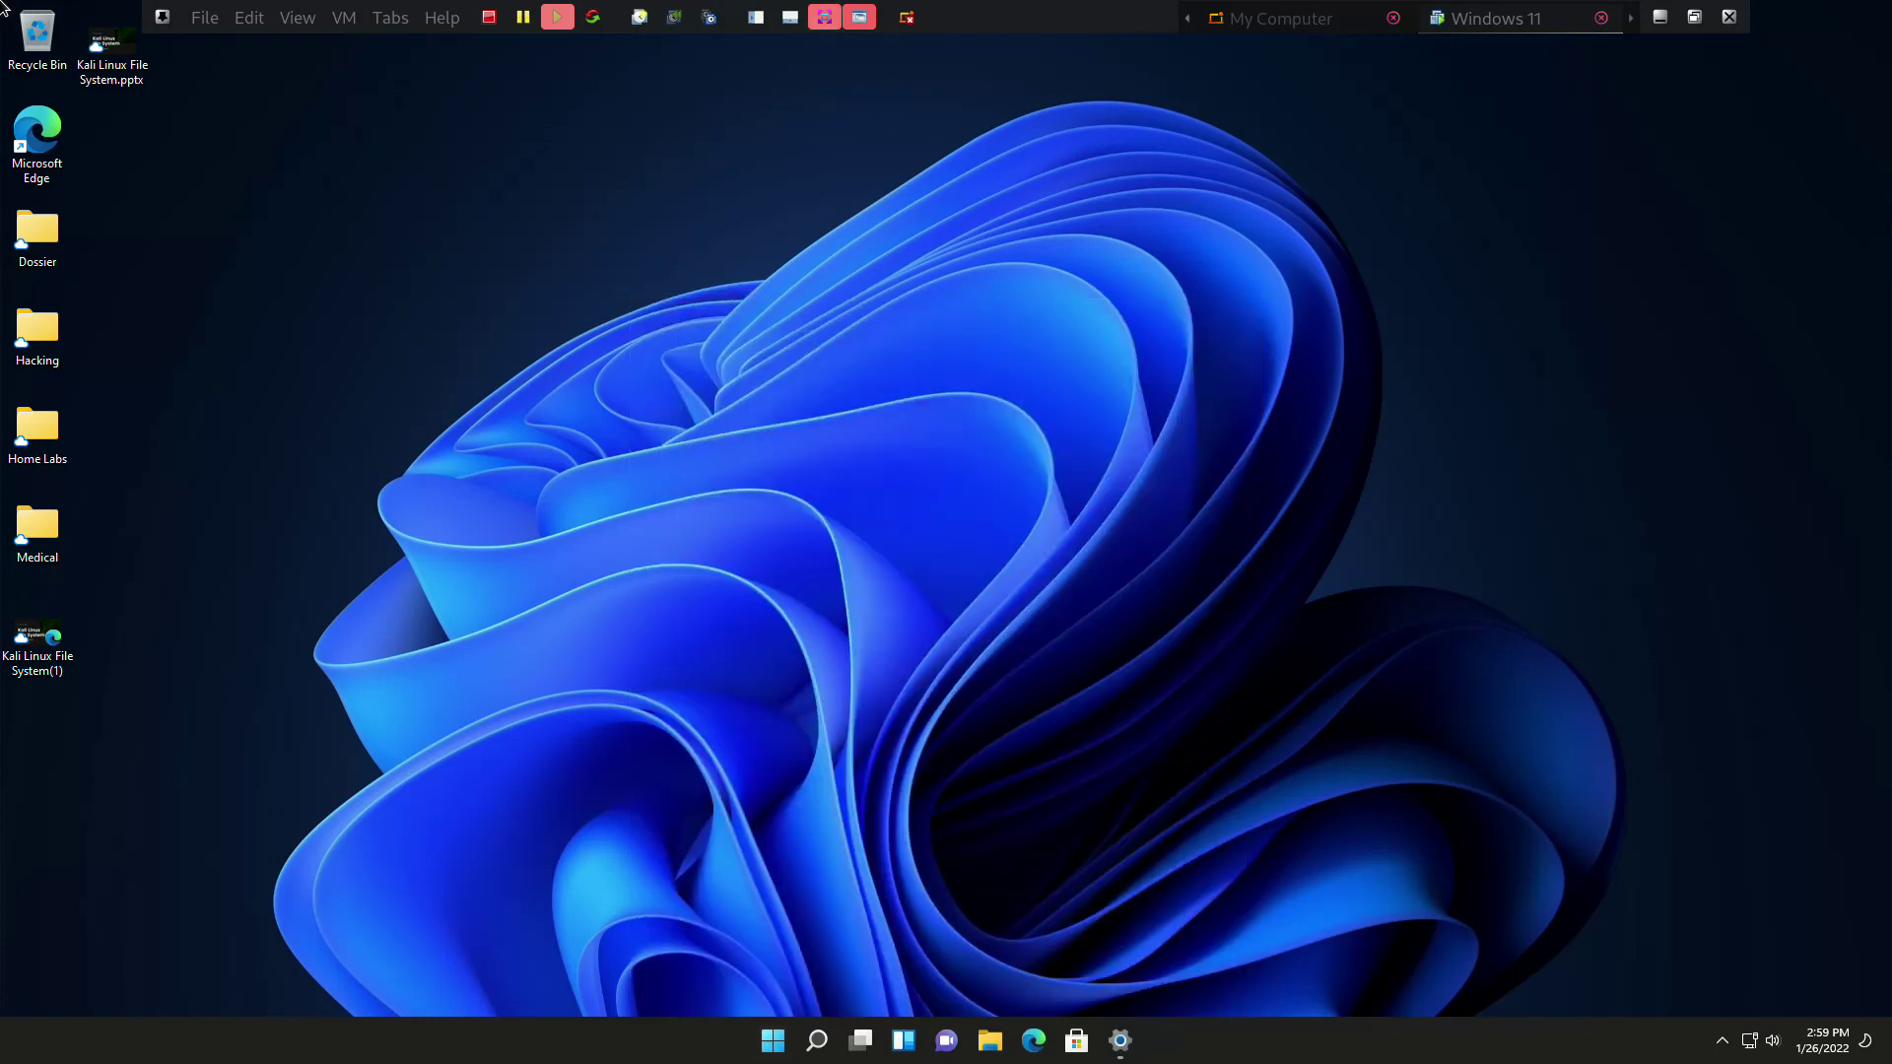
pyautogui.hotkey('ctrl', 'alt', 'Return')
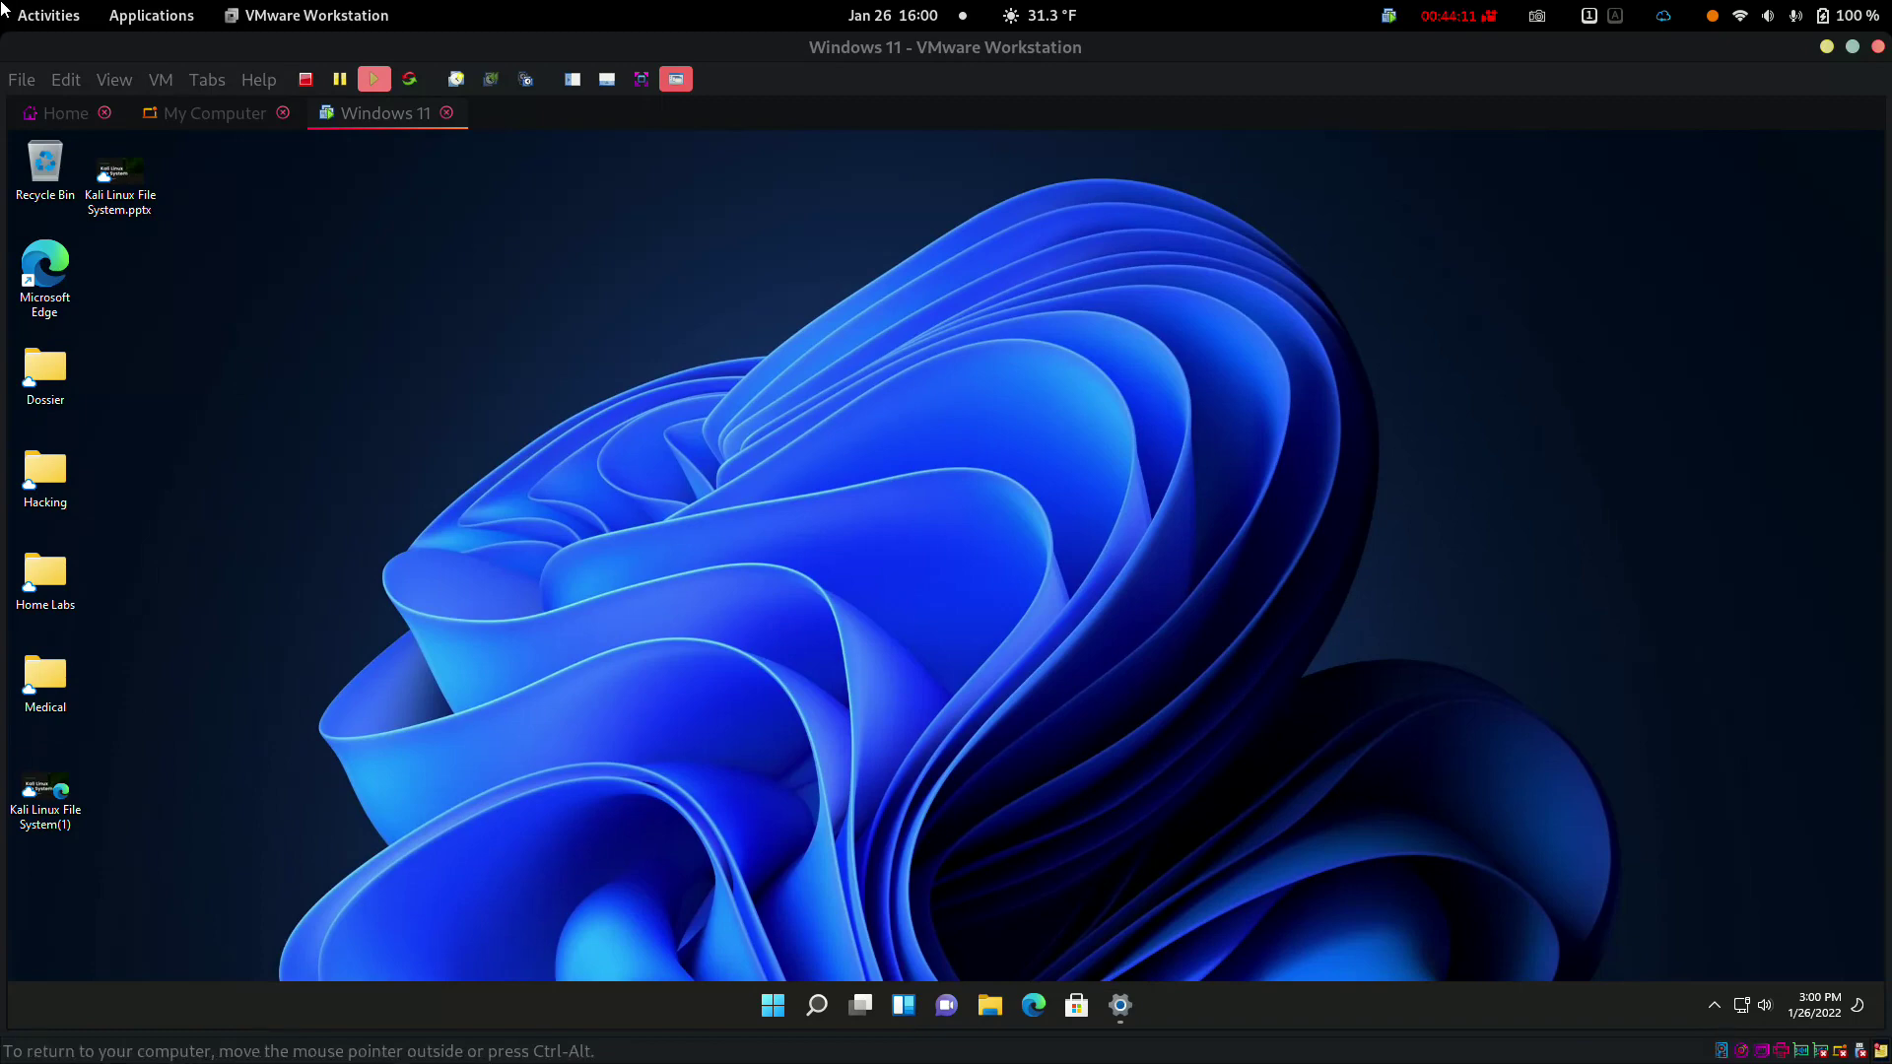
pyautogui.press('F9')
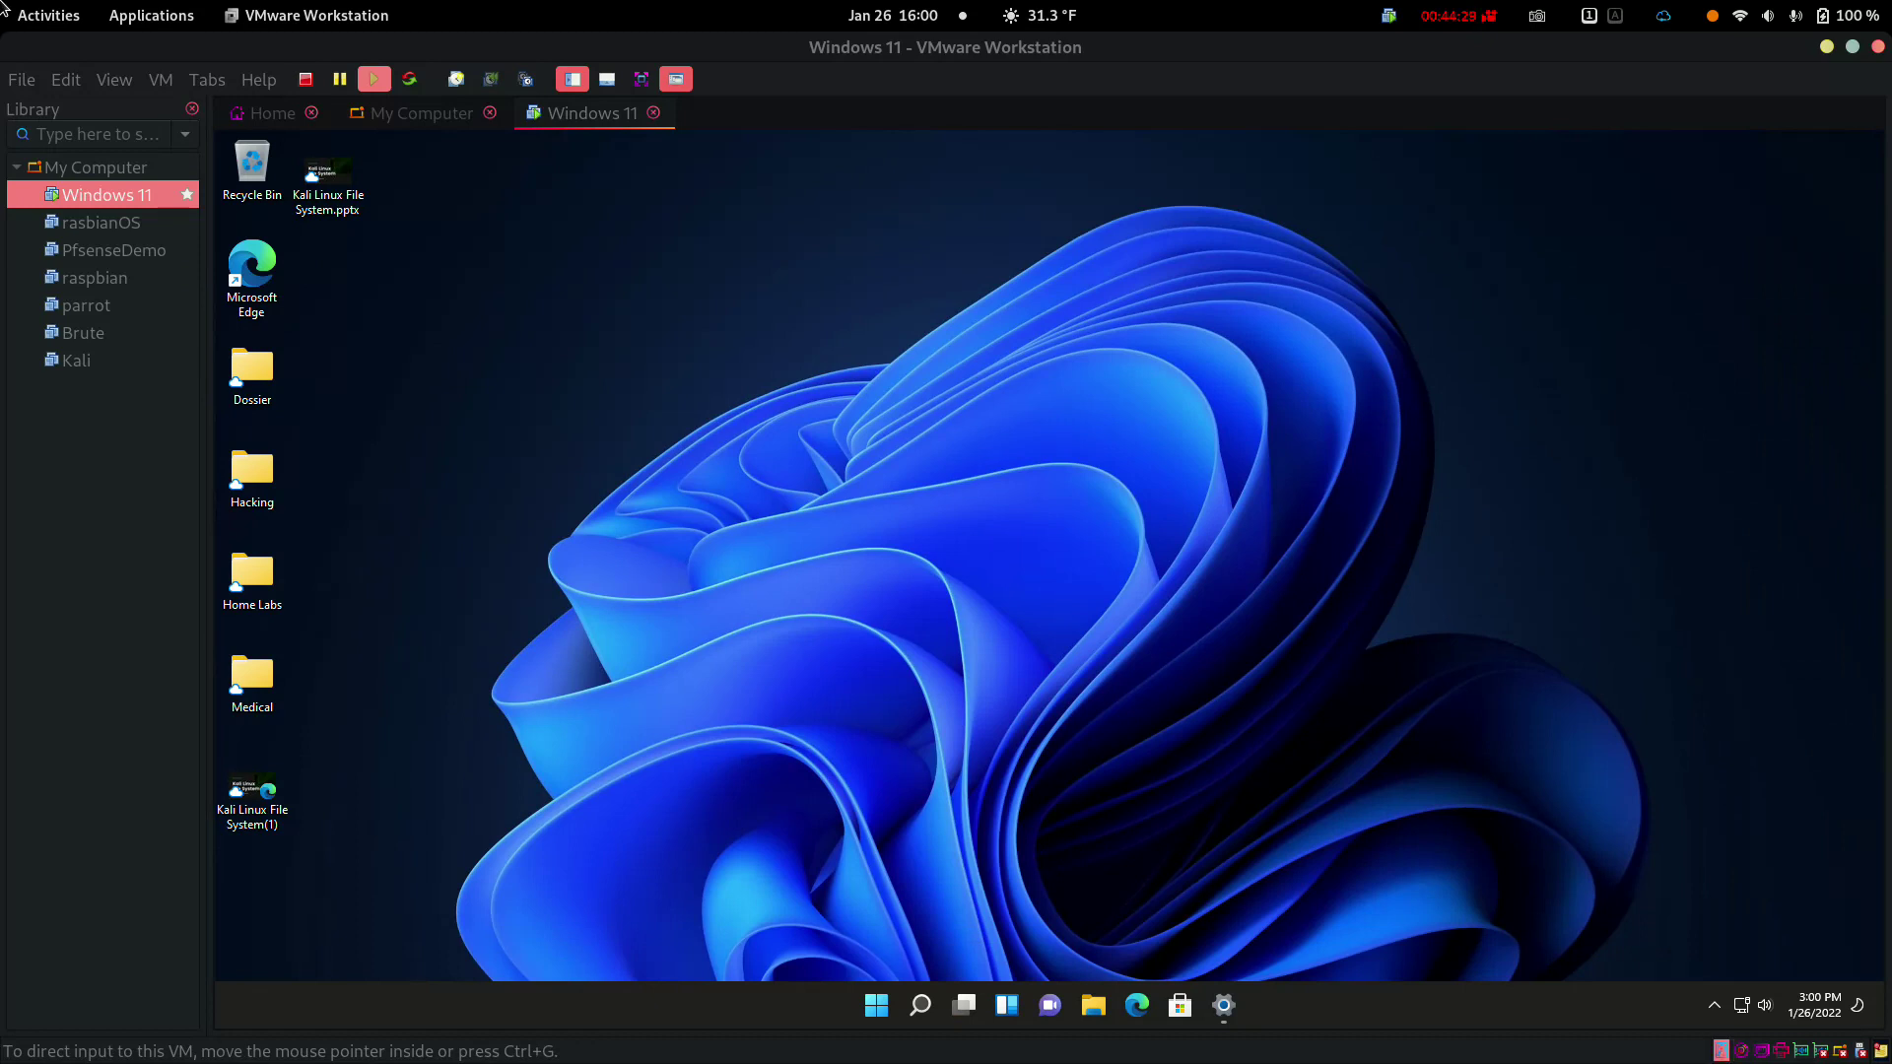
# Shut down the Windows 11 guest with the Stop toolbar button and confirm
pyautogui.hotkey('ctrl', 'g')
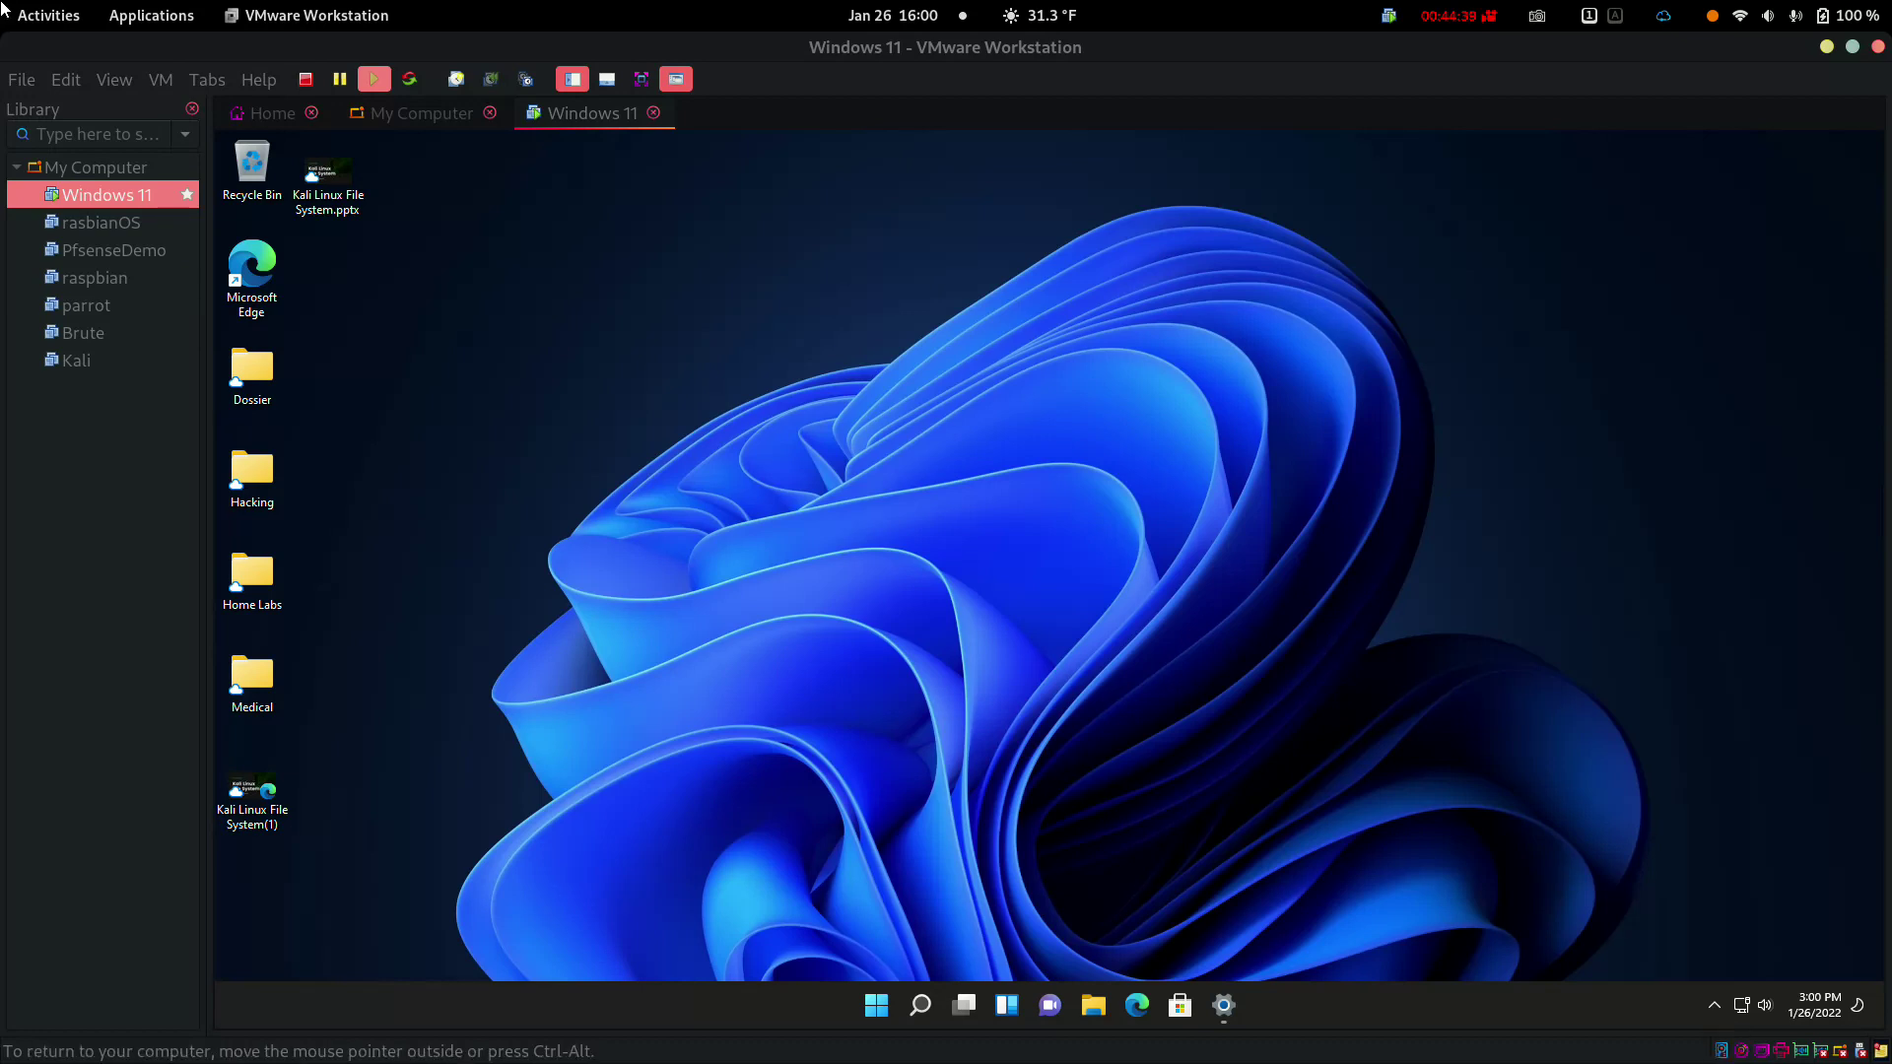
pyautogui.click(305, 79)
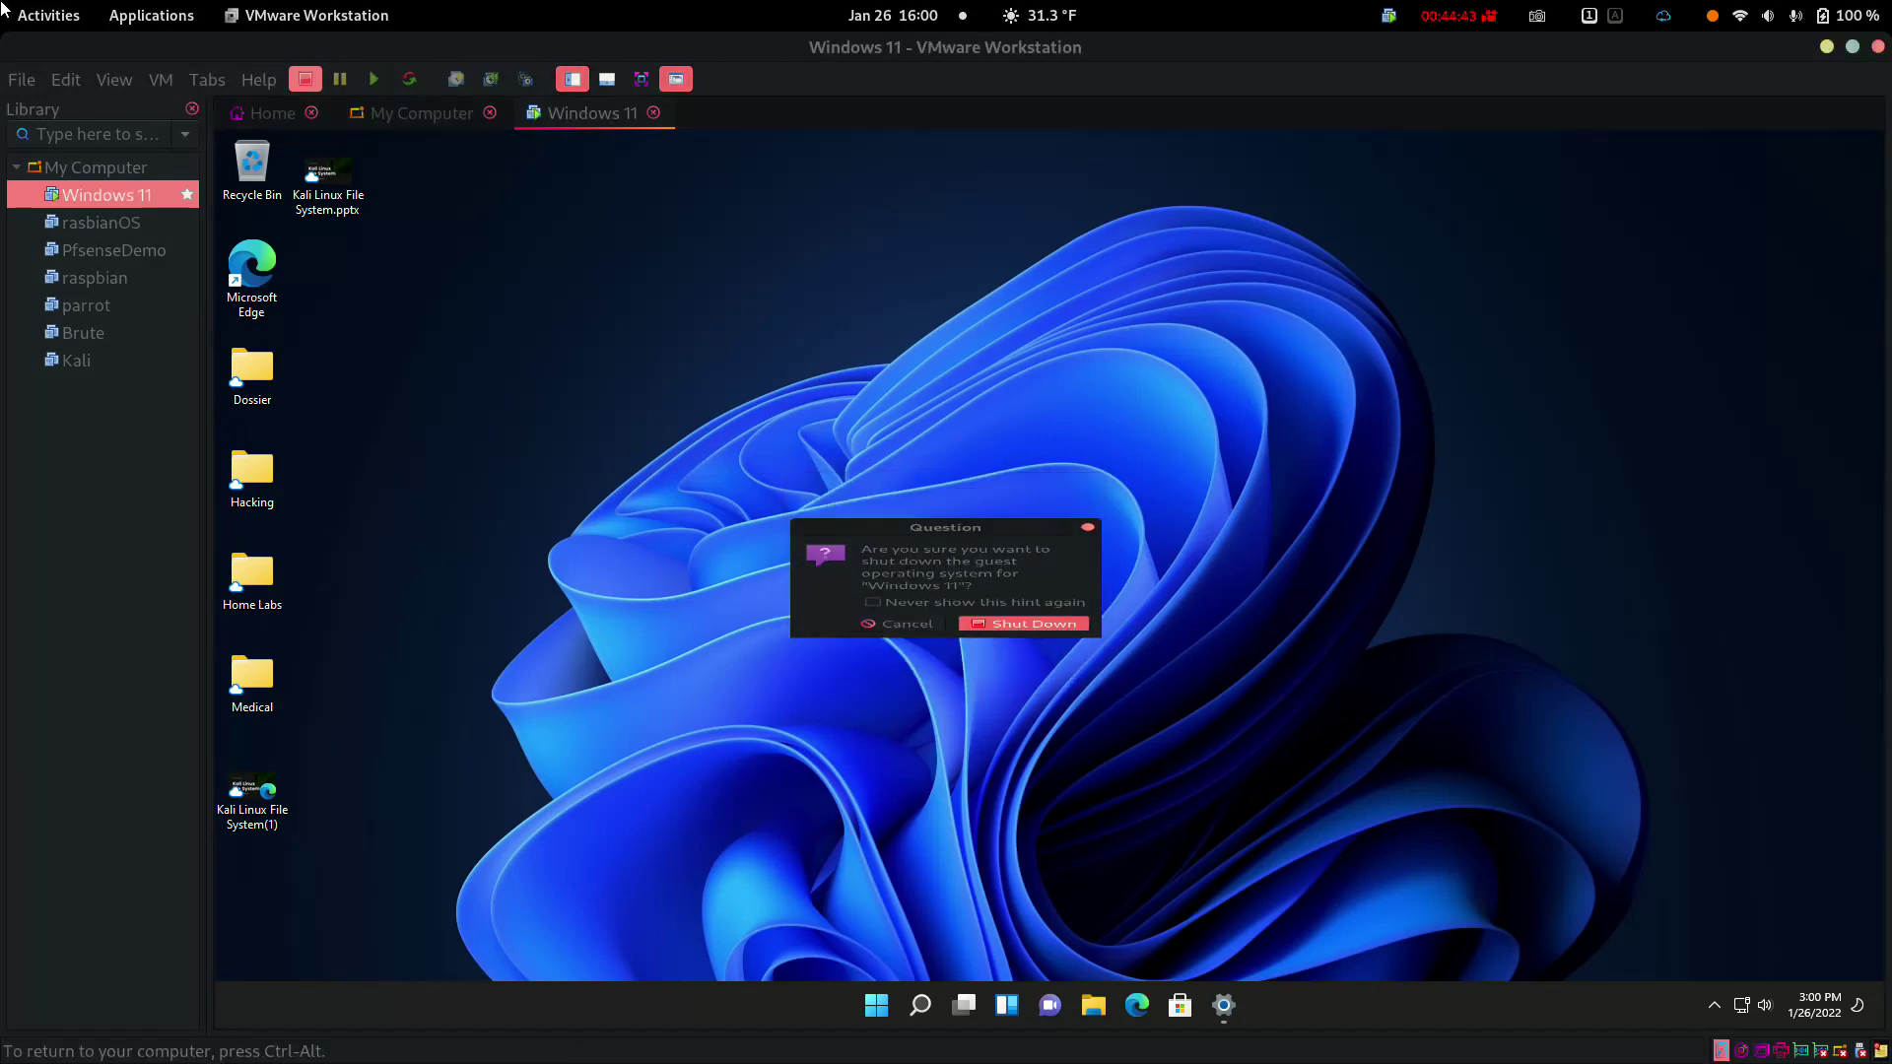
pyautogui.press('Return')
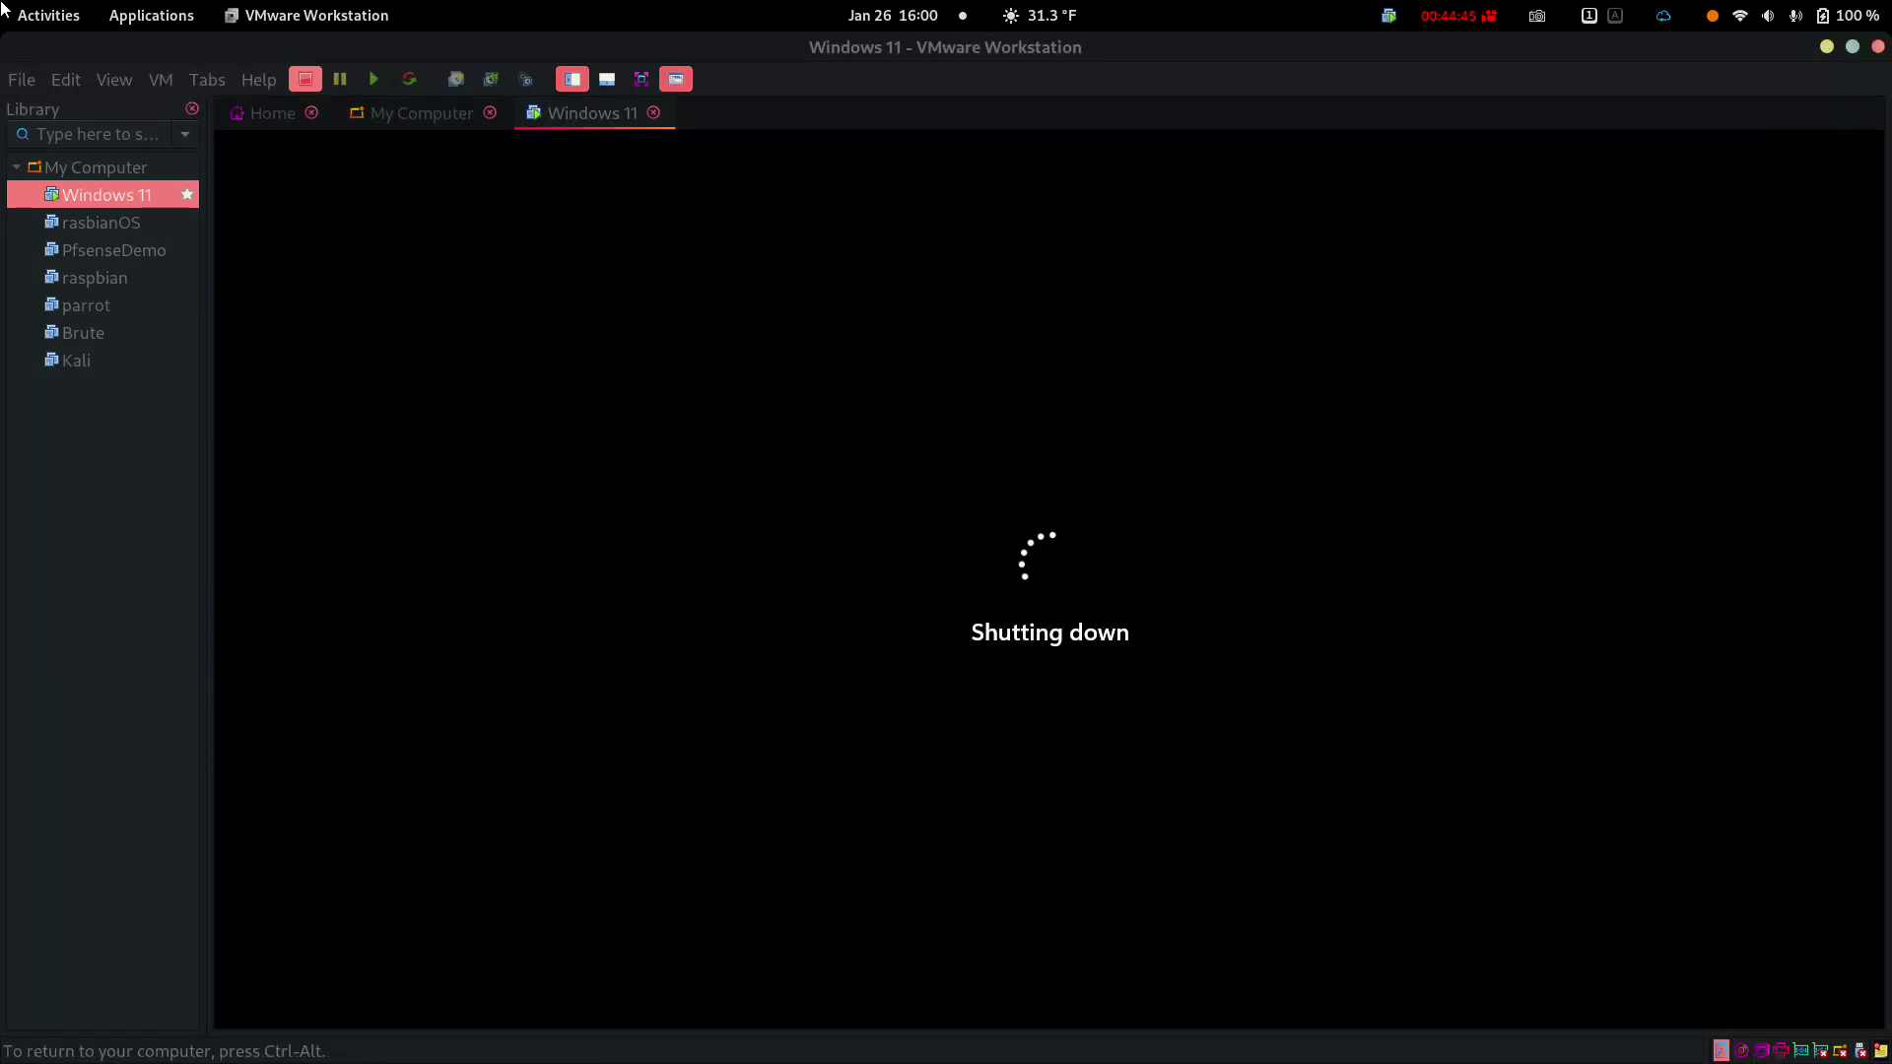